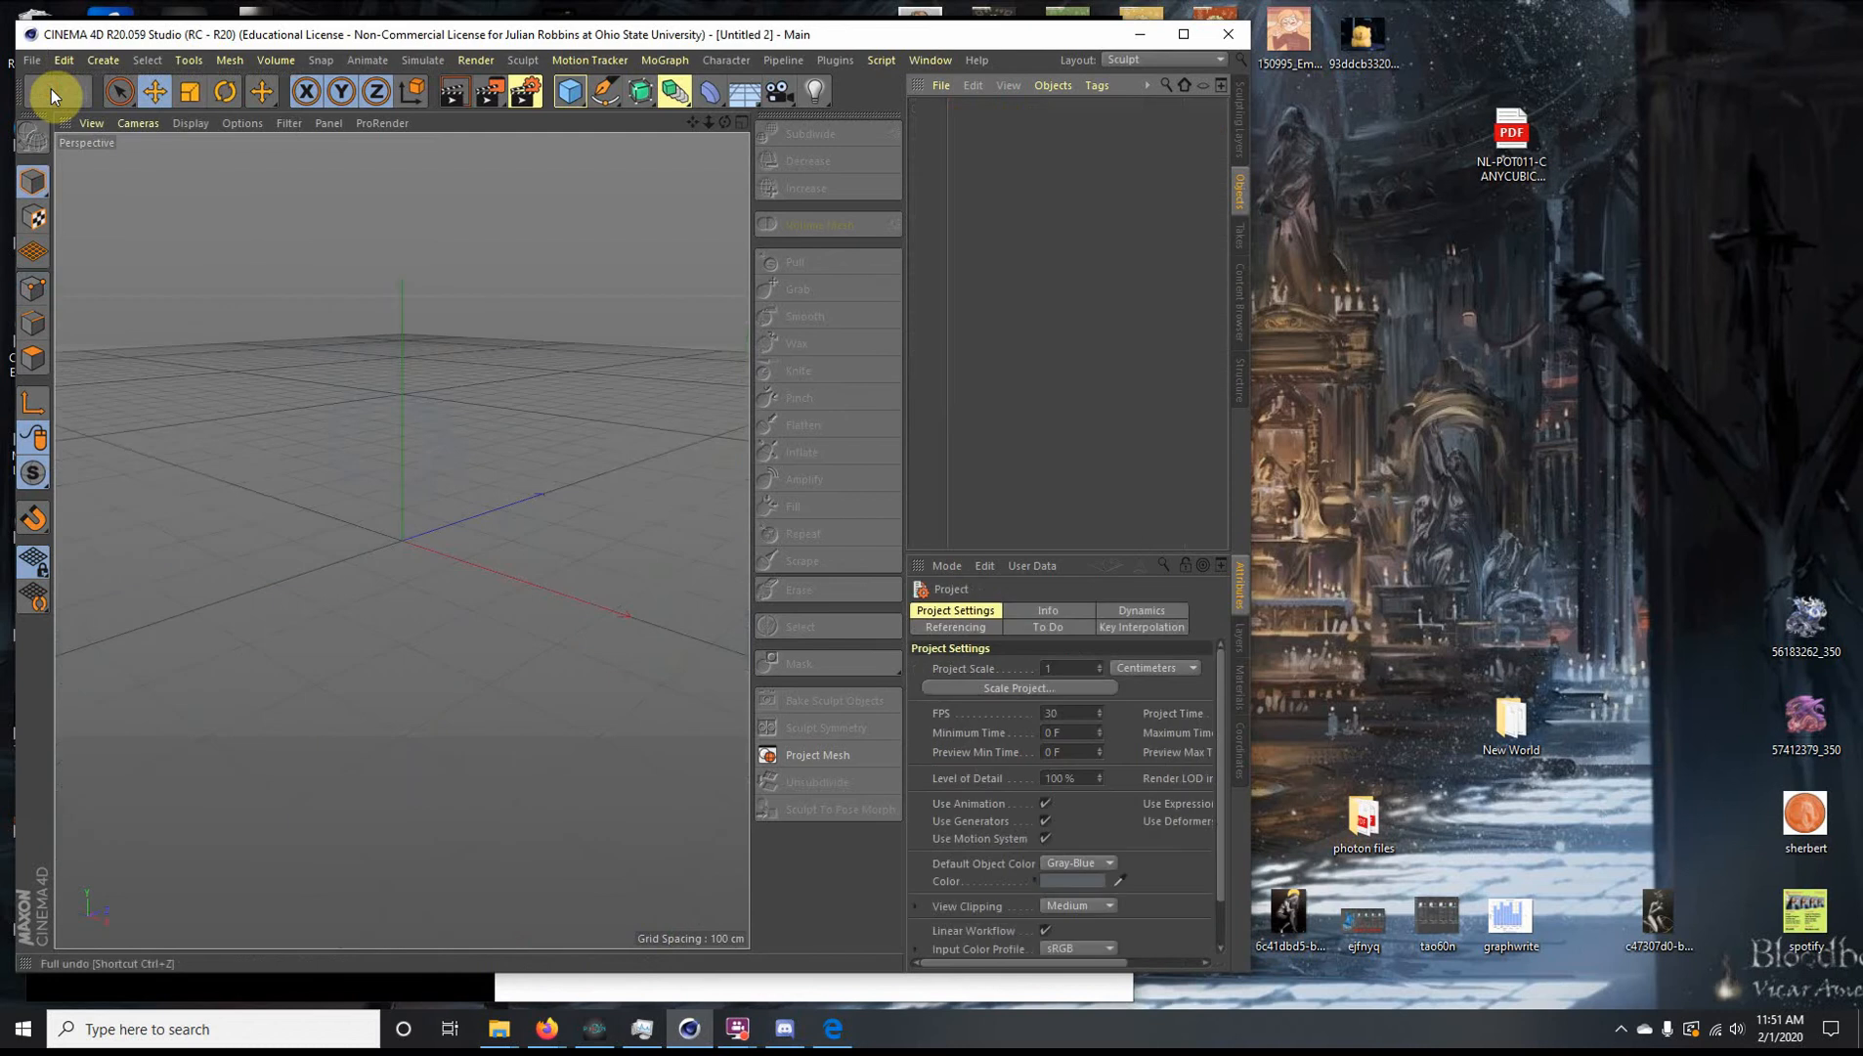
Step: Enlarge the program window and switch the interface layout to Model
left_click_drag(1252, 152, 1850, 230)
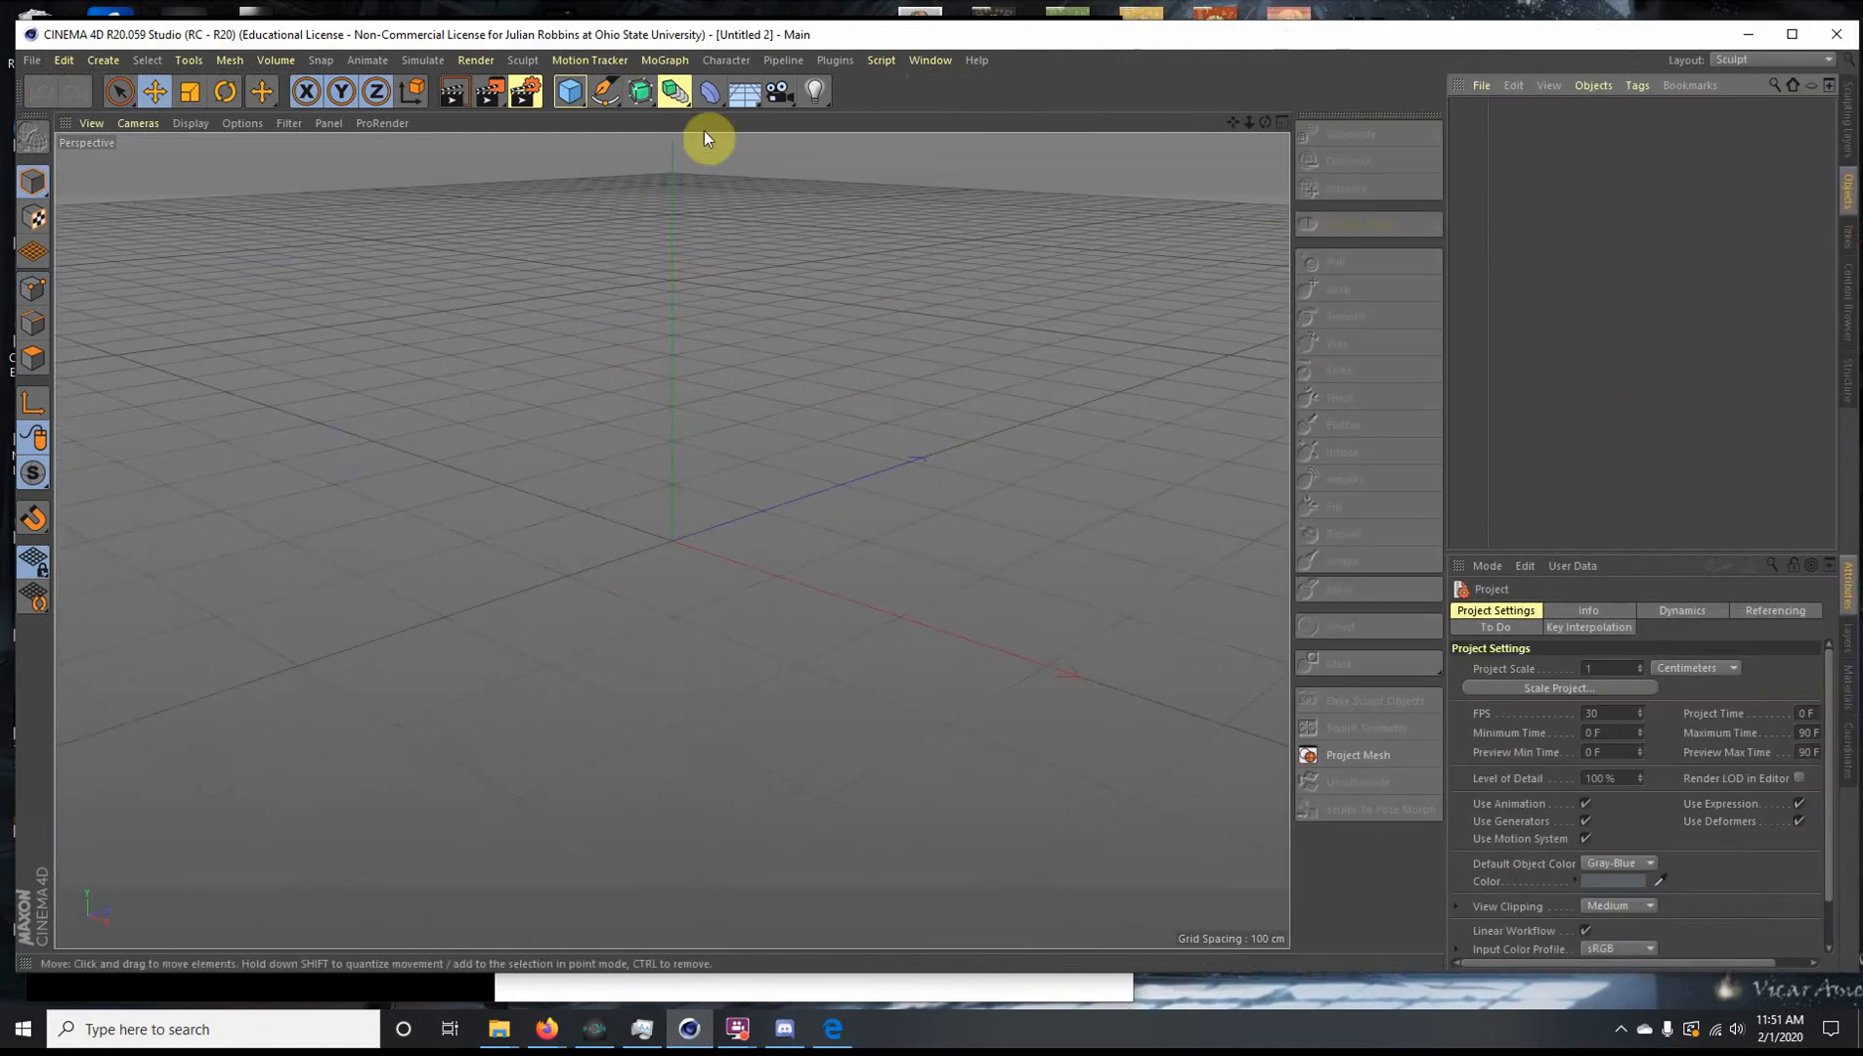
left_click(1845, 117)
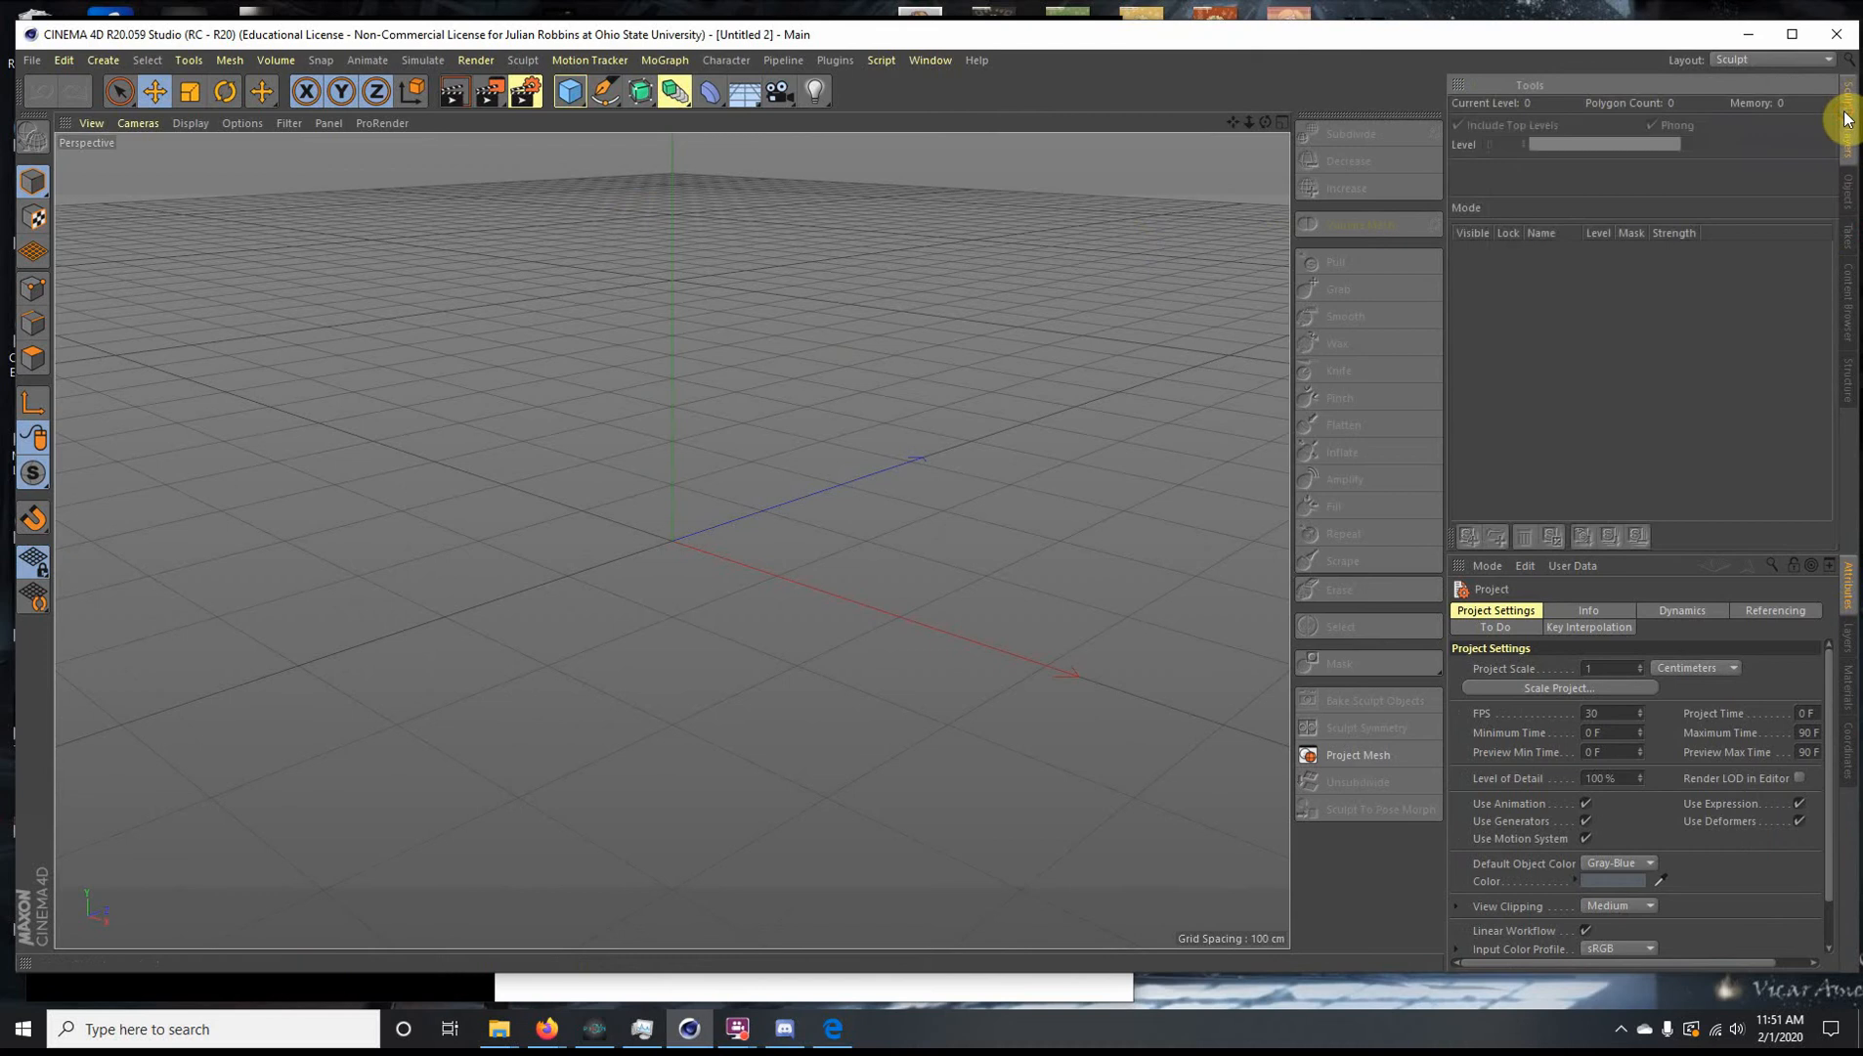
left_click(1848, 199)
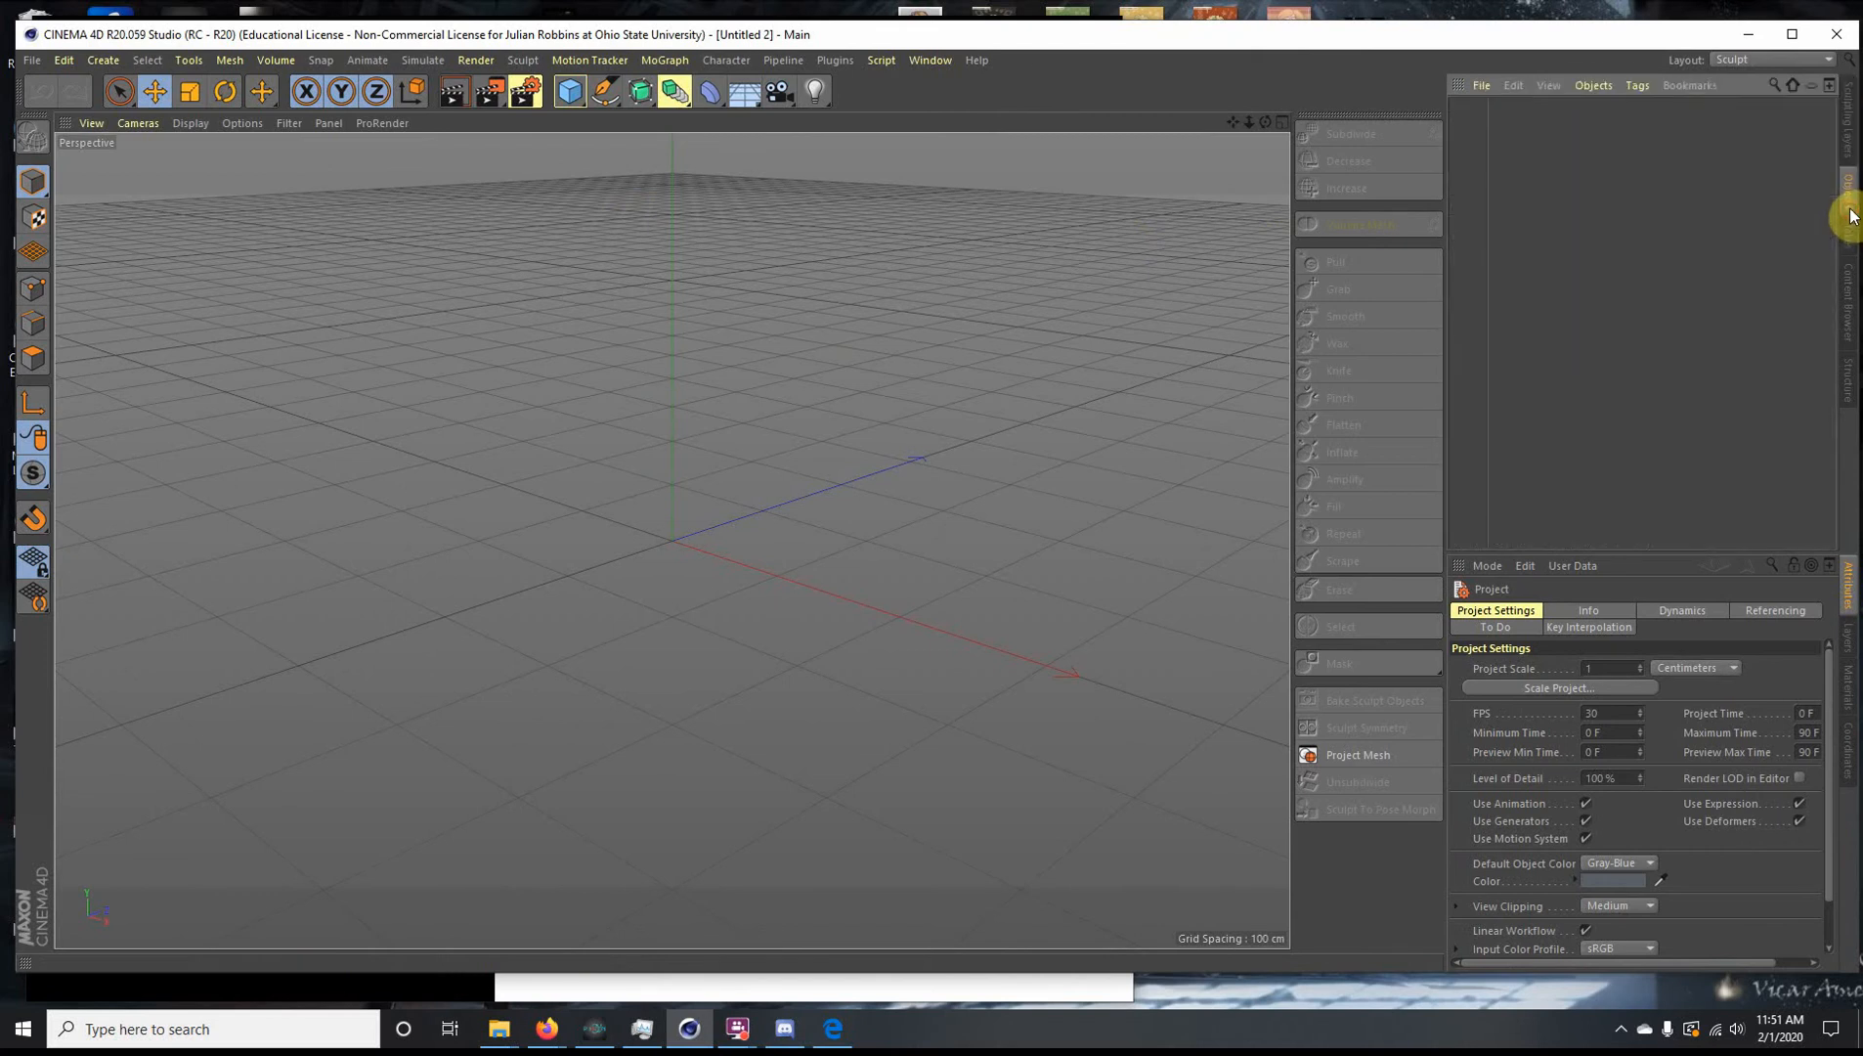
left_click(1729, 61)
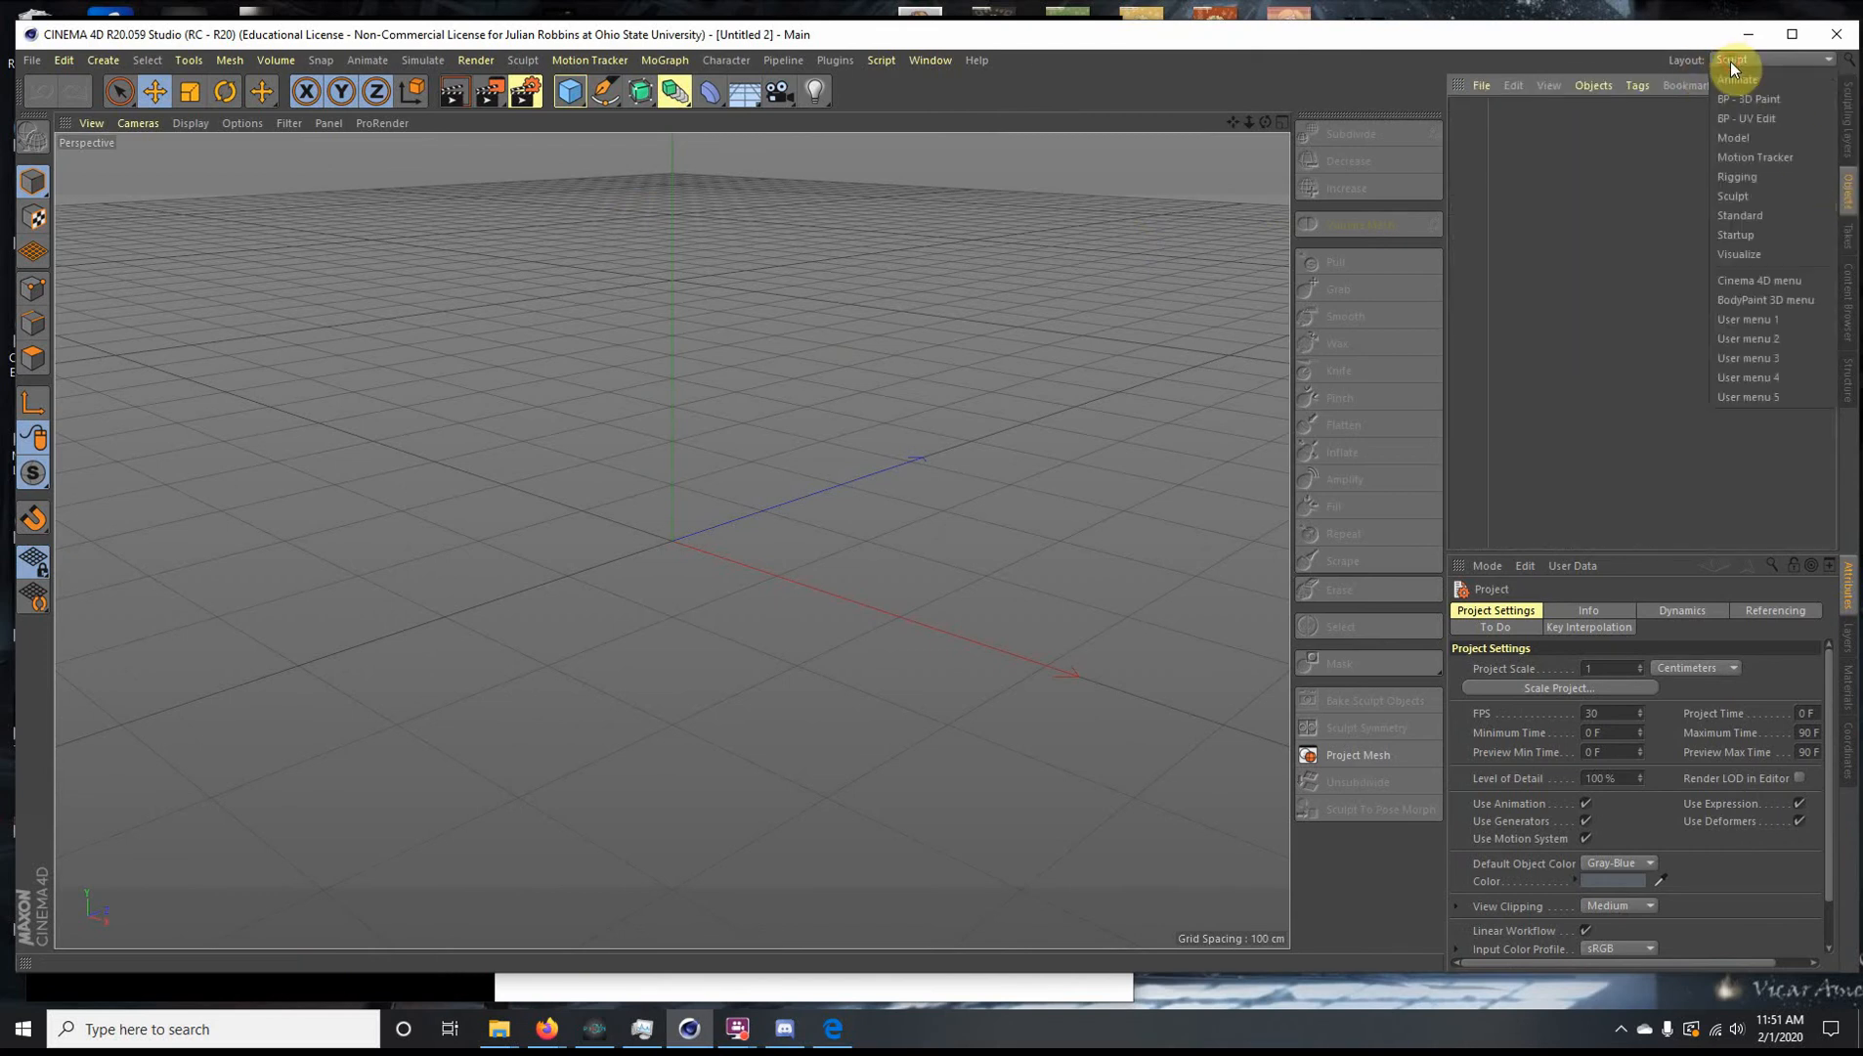
left_click(1741, 140)
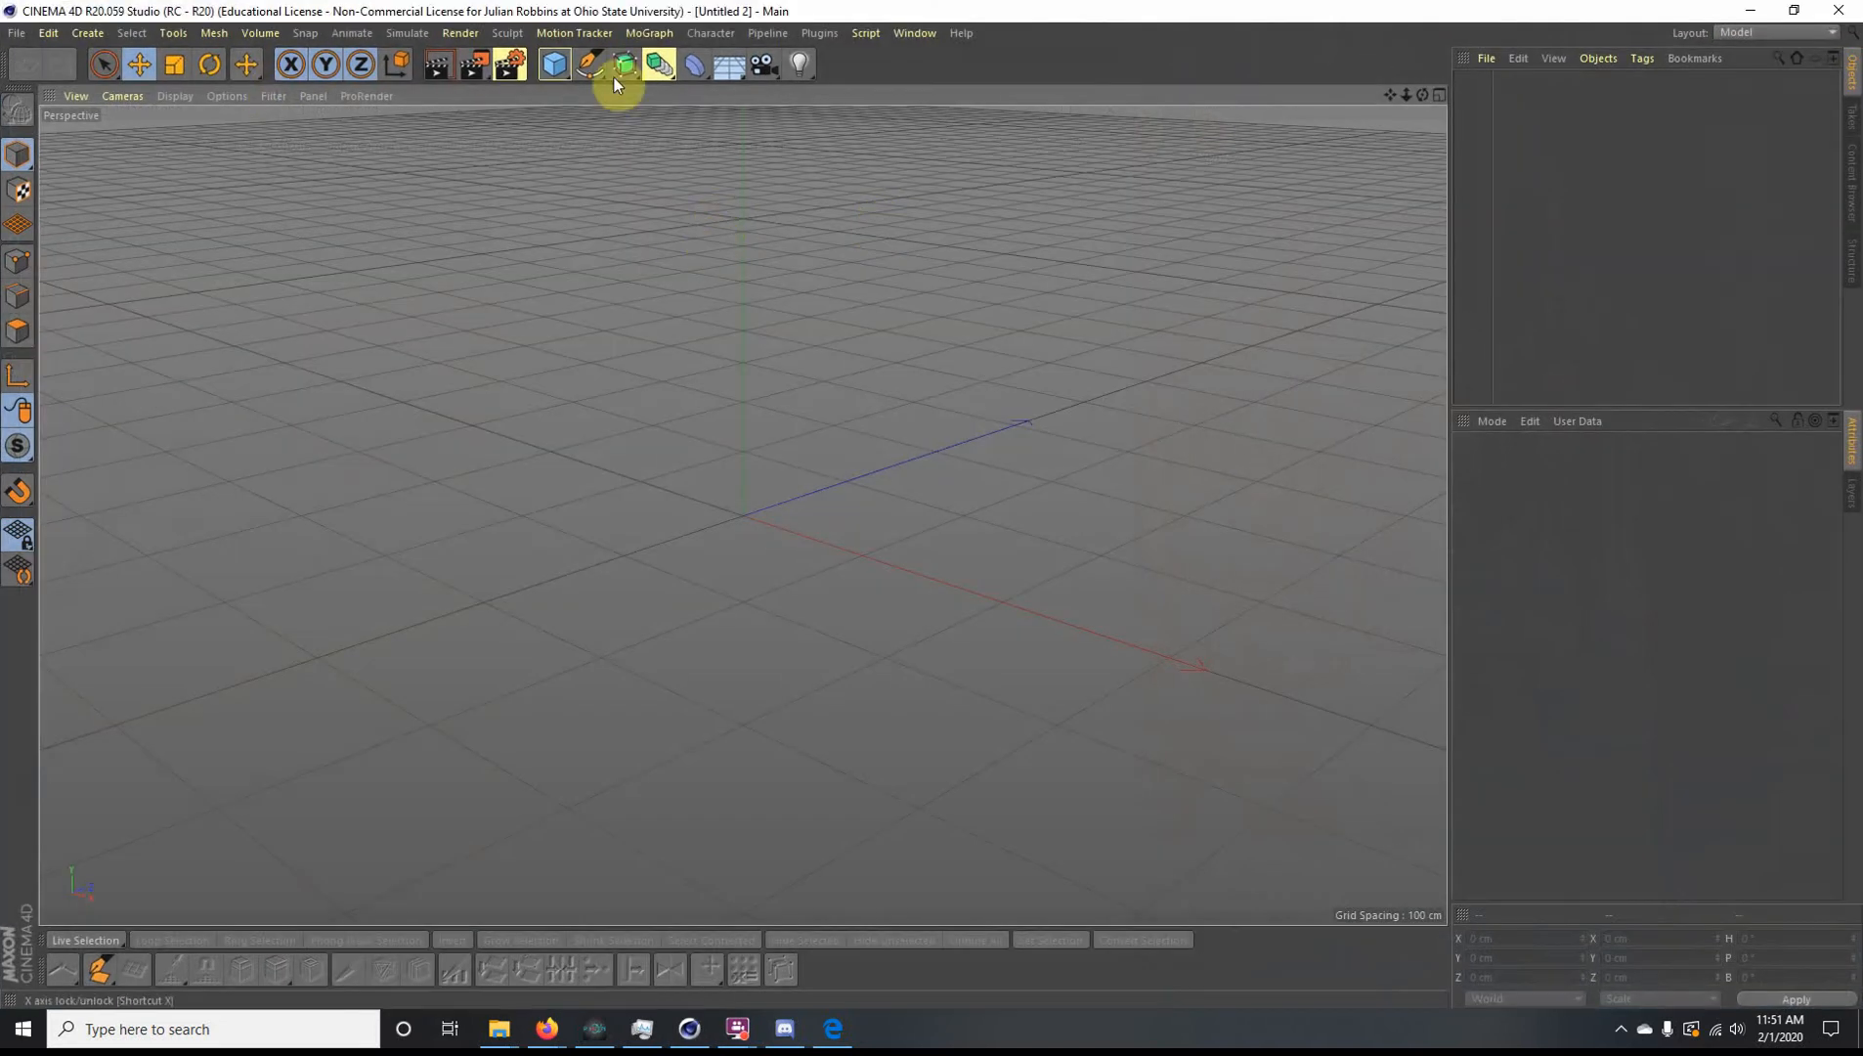
Step: Add a sphere to the scene and display the viewport with Gouraud Shading (Lines)
left_click(560, 62)
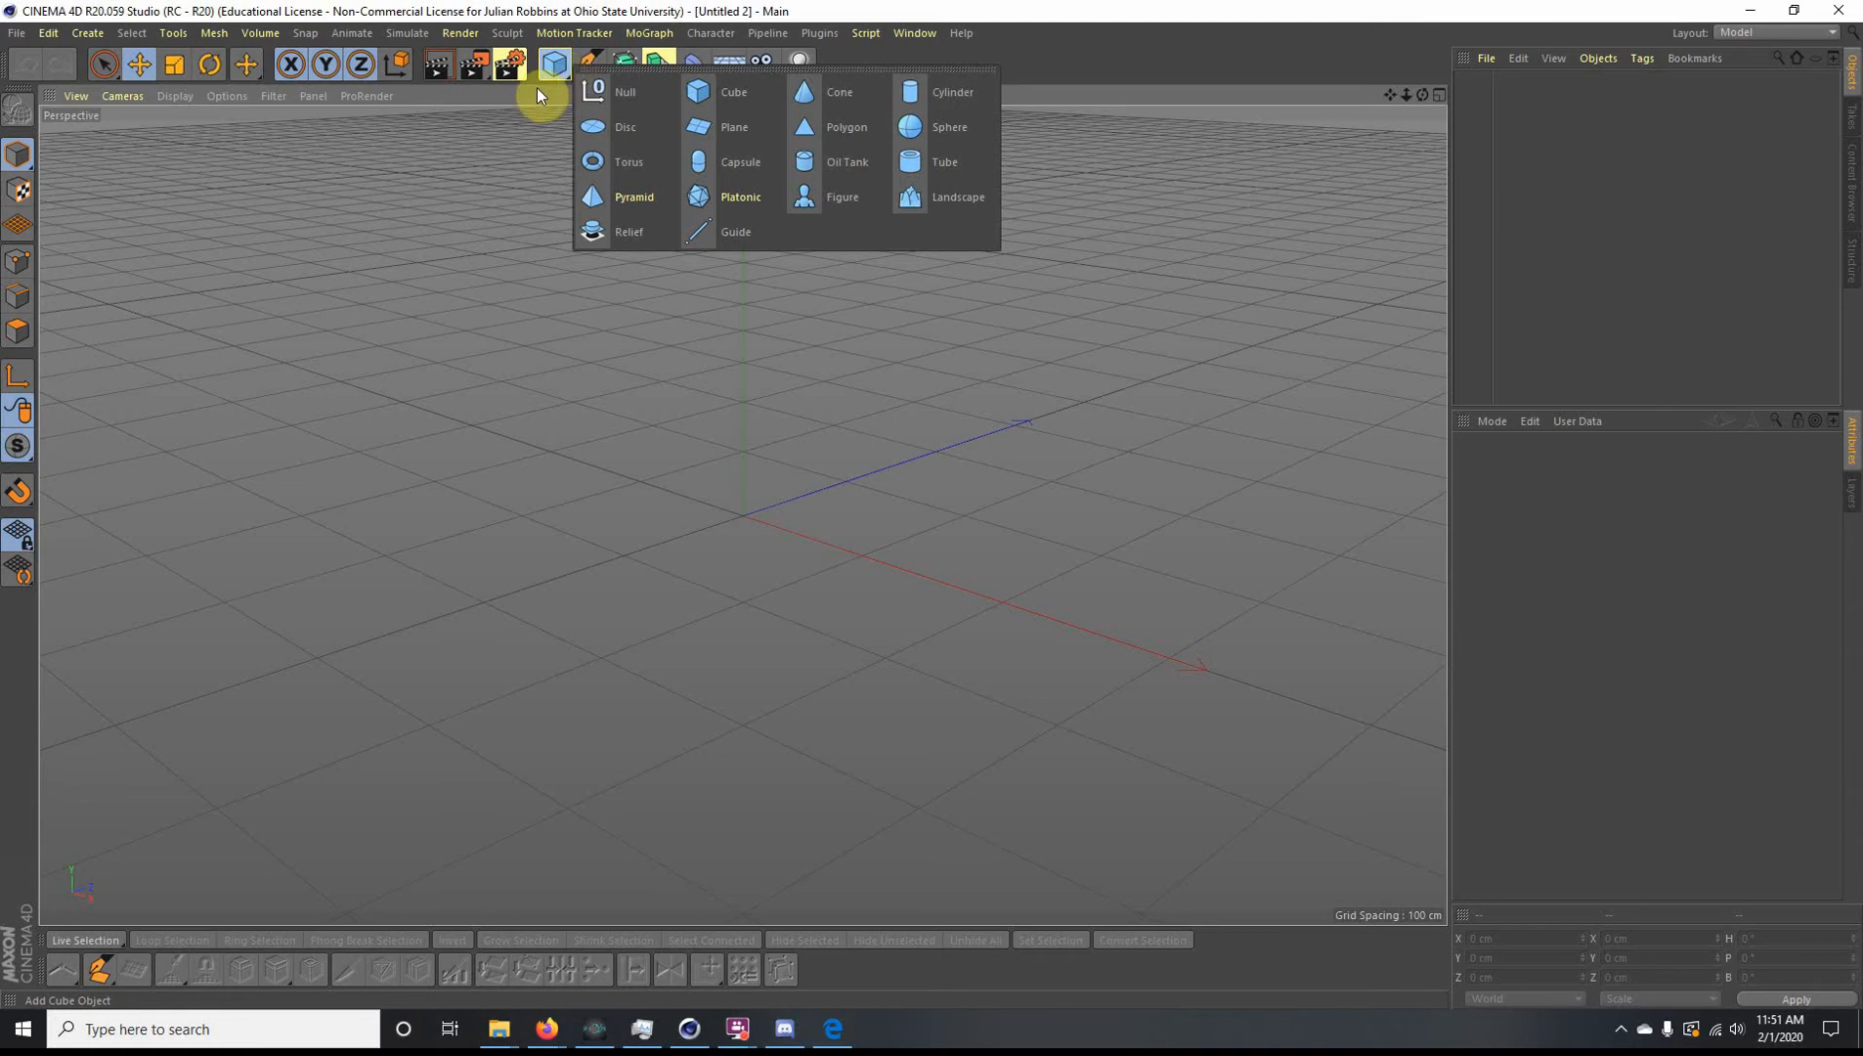
left_click(919, 113)
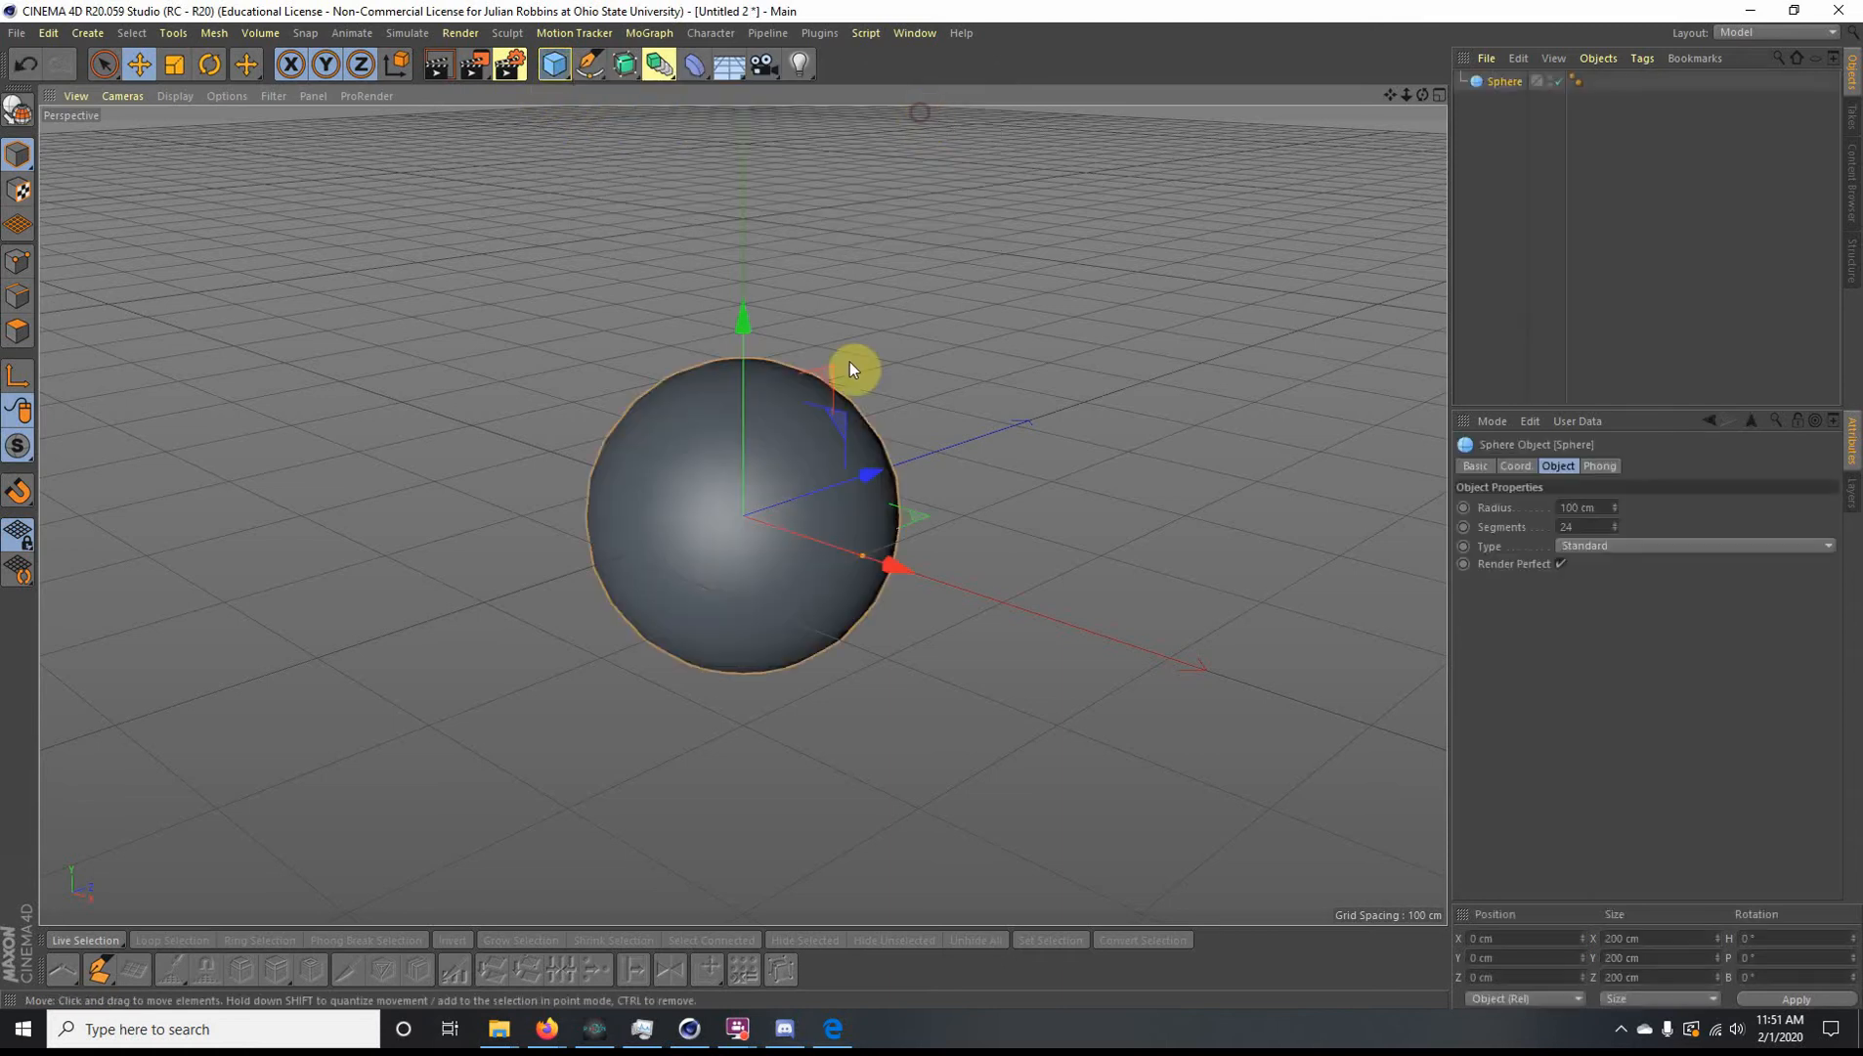
left_click(188, 95)
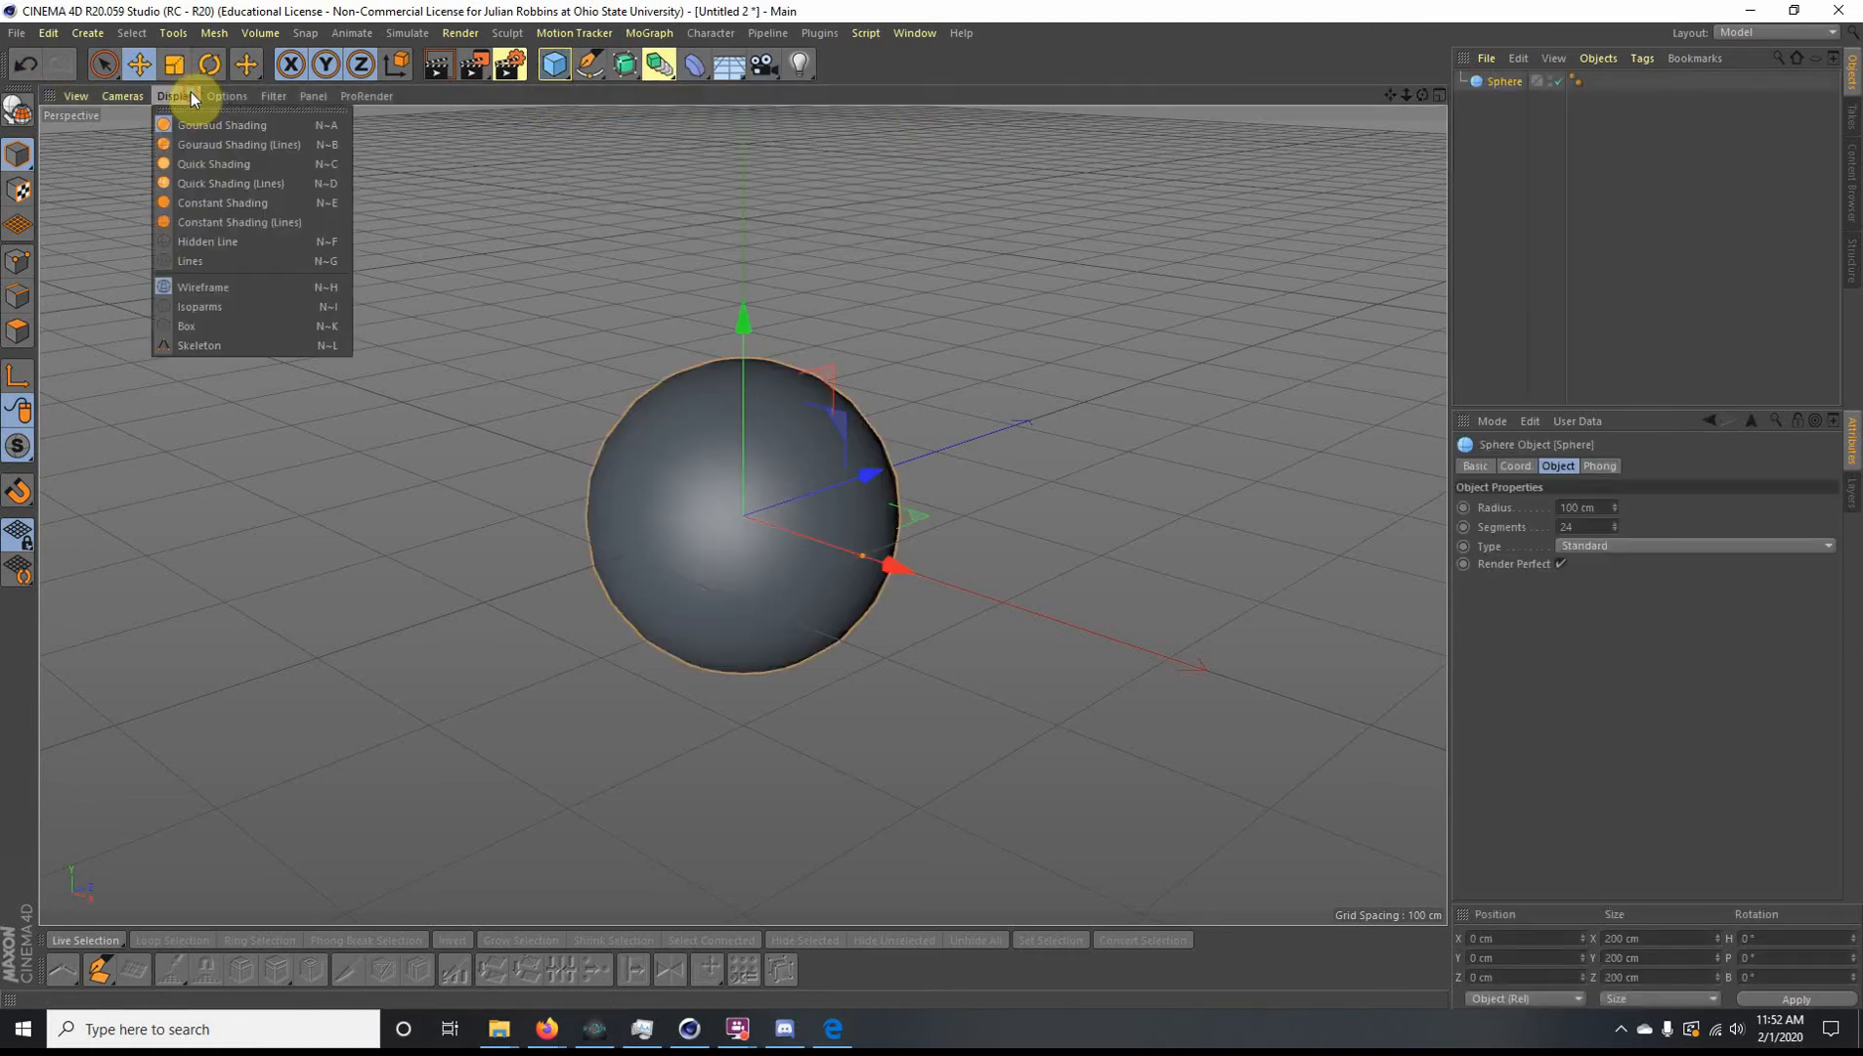
left_click(192, 144)
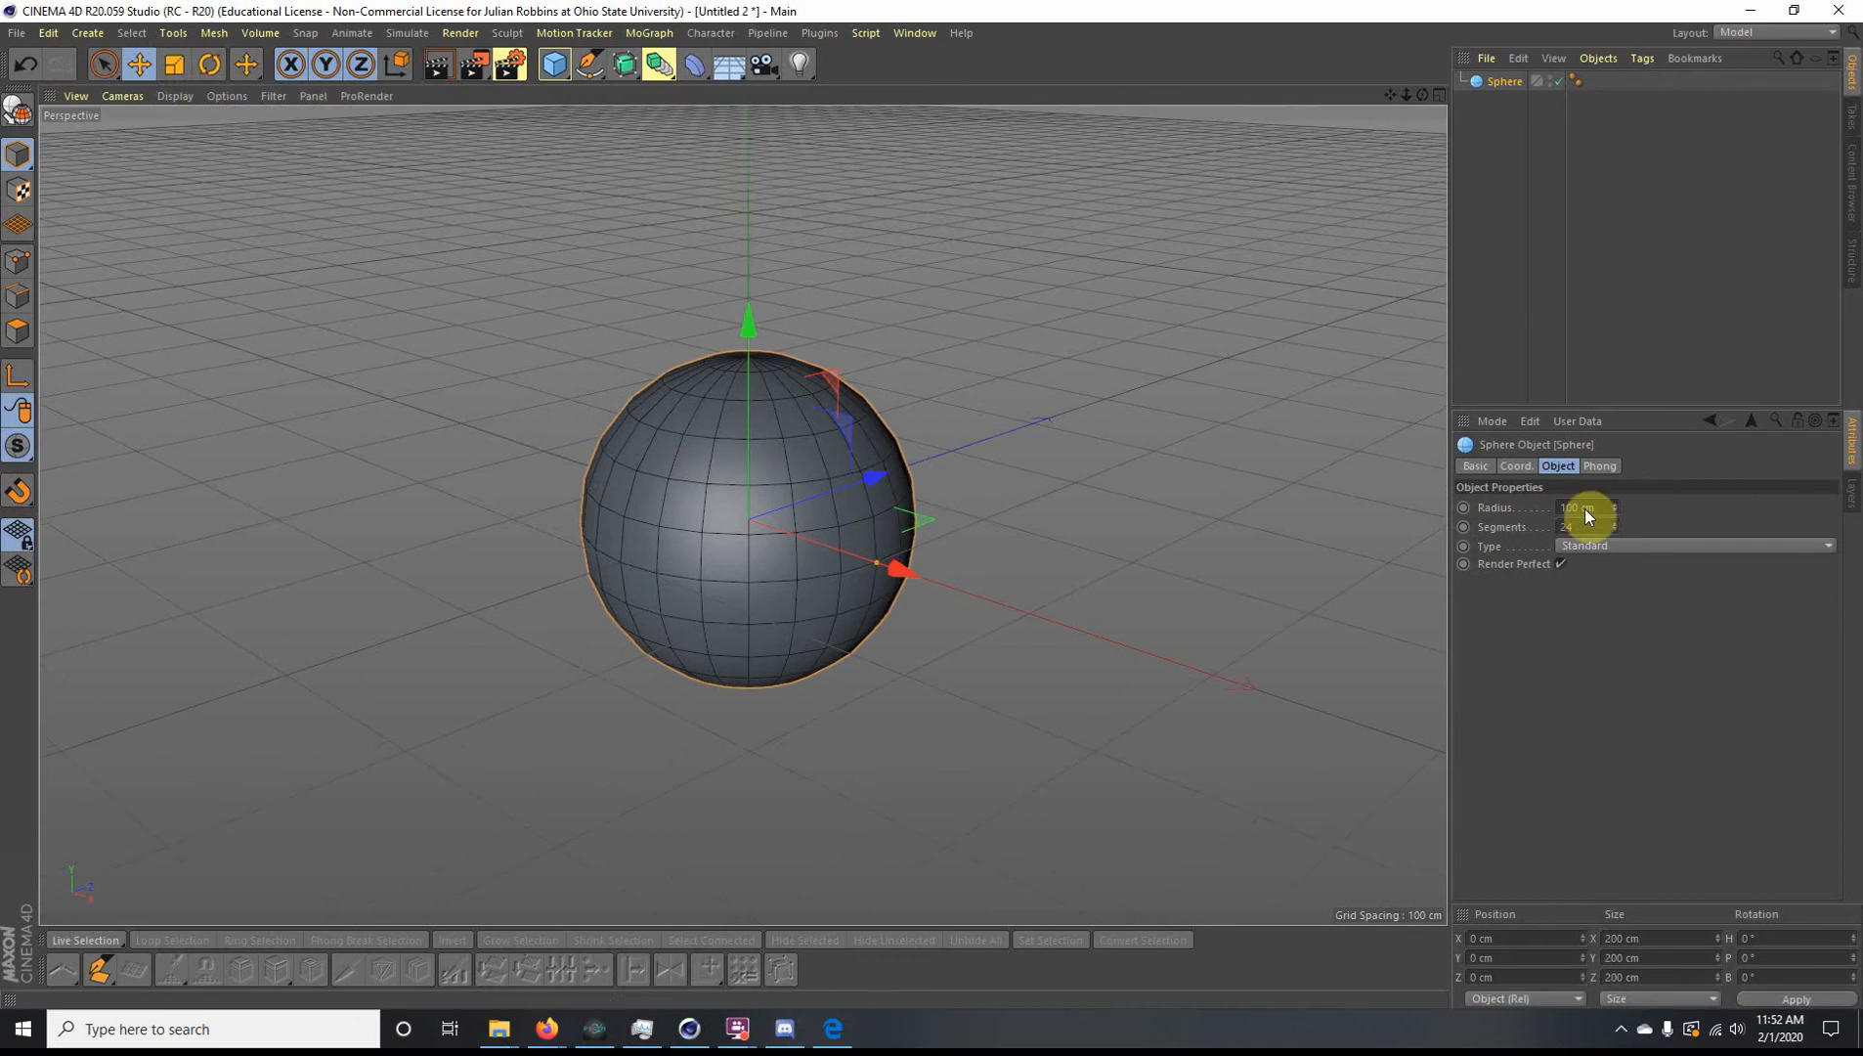
Step: Set the sphere's type to Octahedron with 60 segments and shift it to about X -16, Y 20, Z -6 cm
left_click(1593, 544)
left_click(1630, 627)
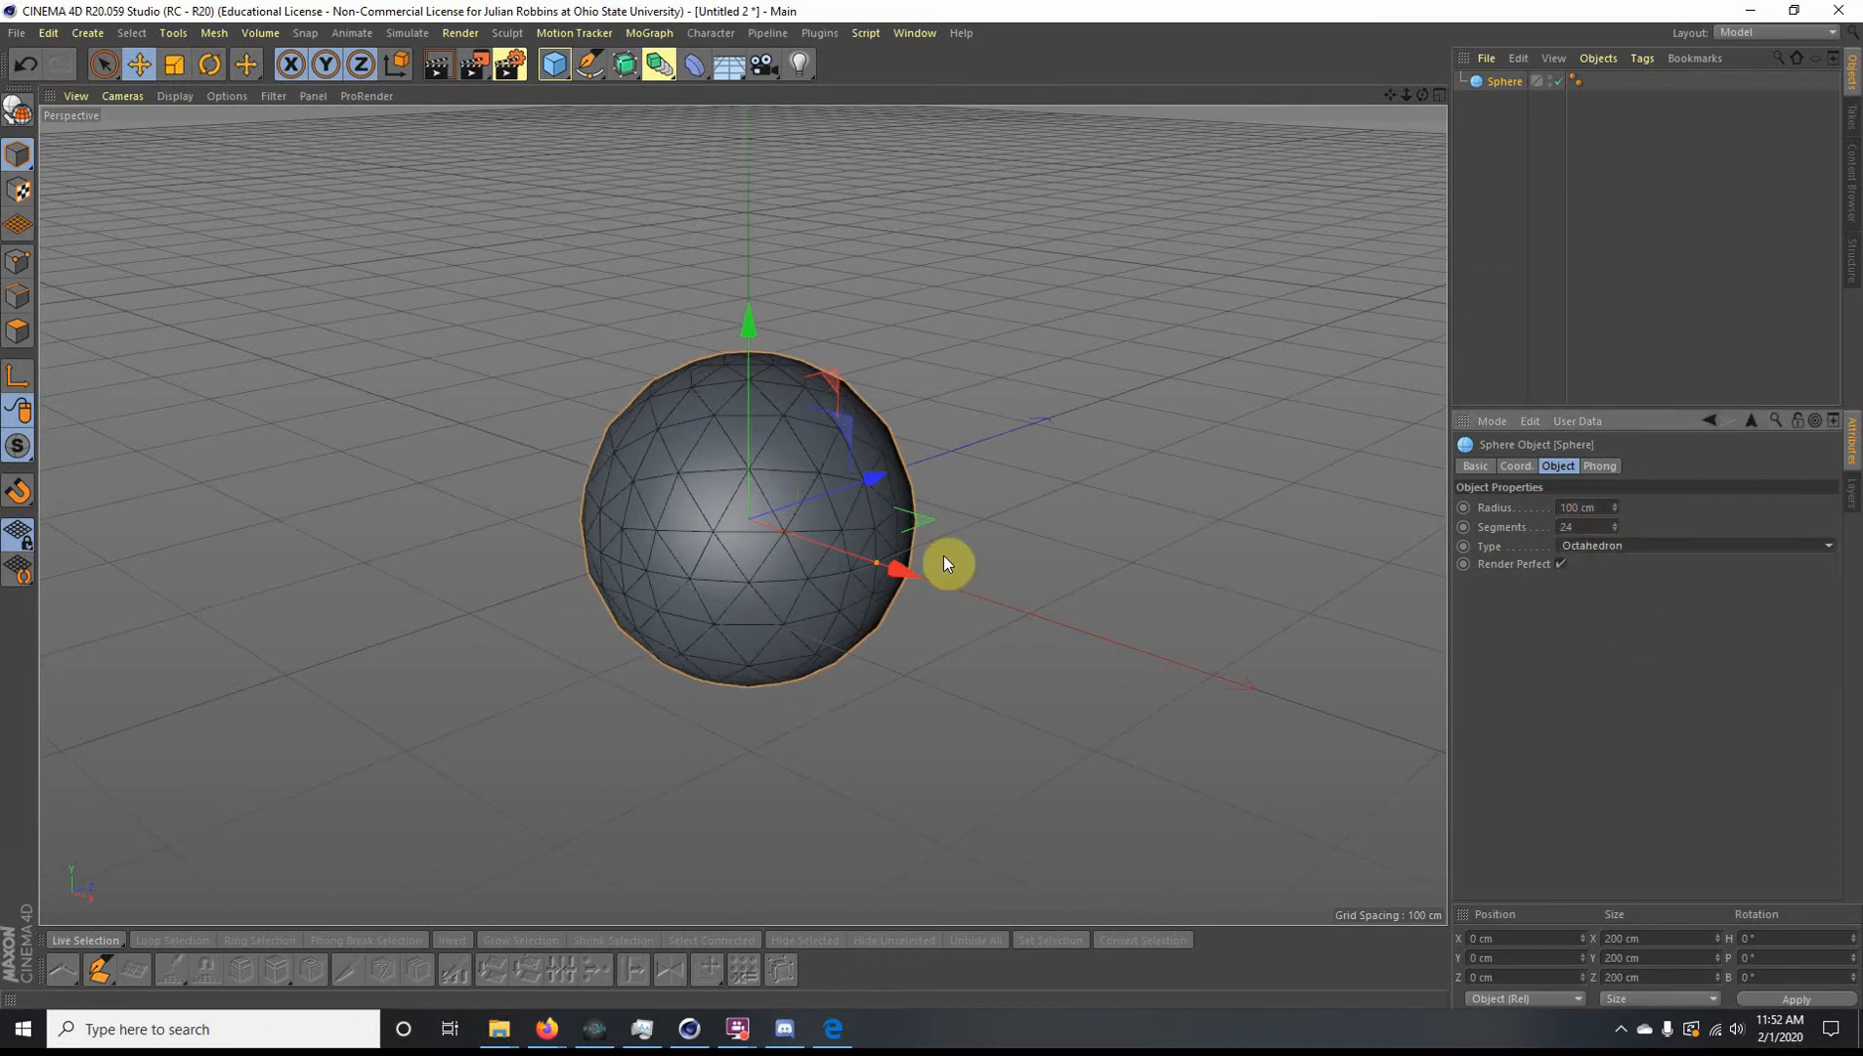
left_click(1584, 525)
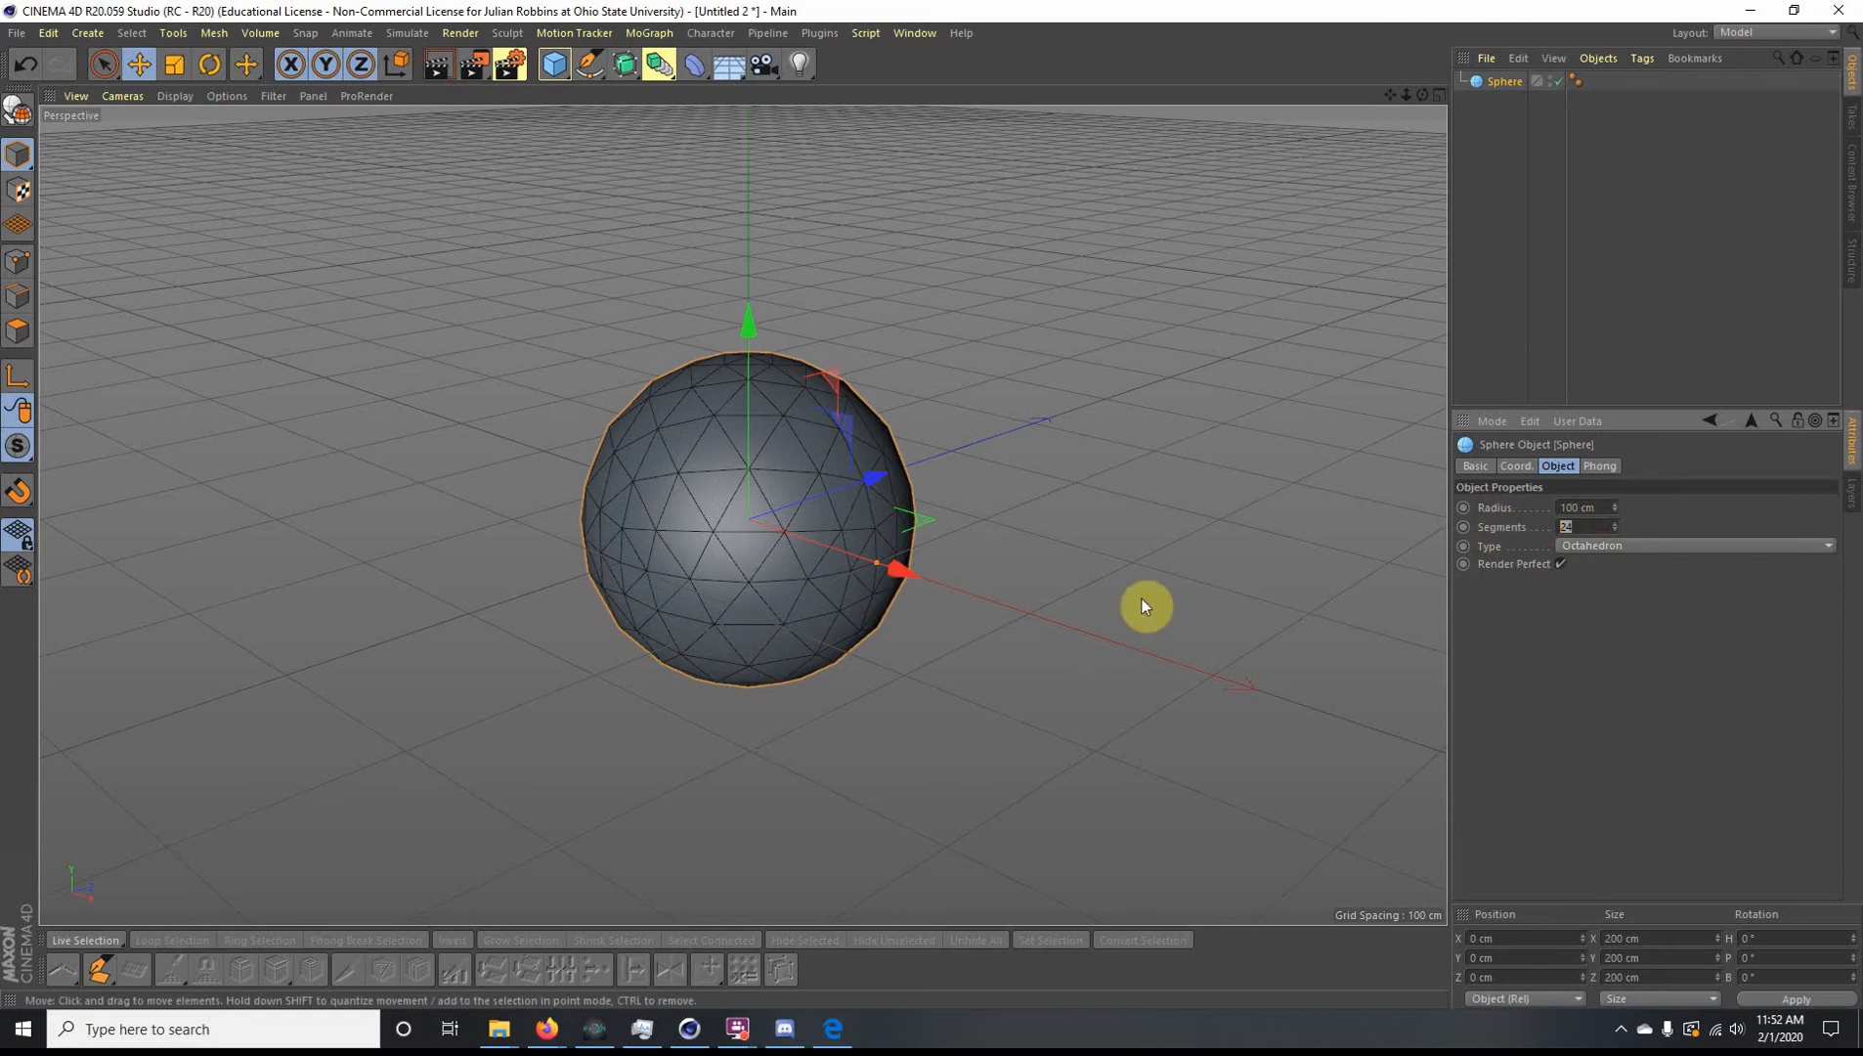
type("60")
key("Return")
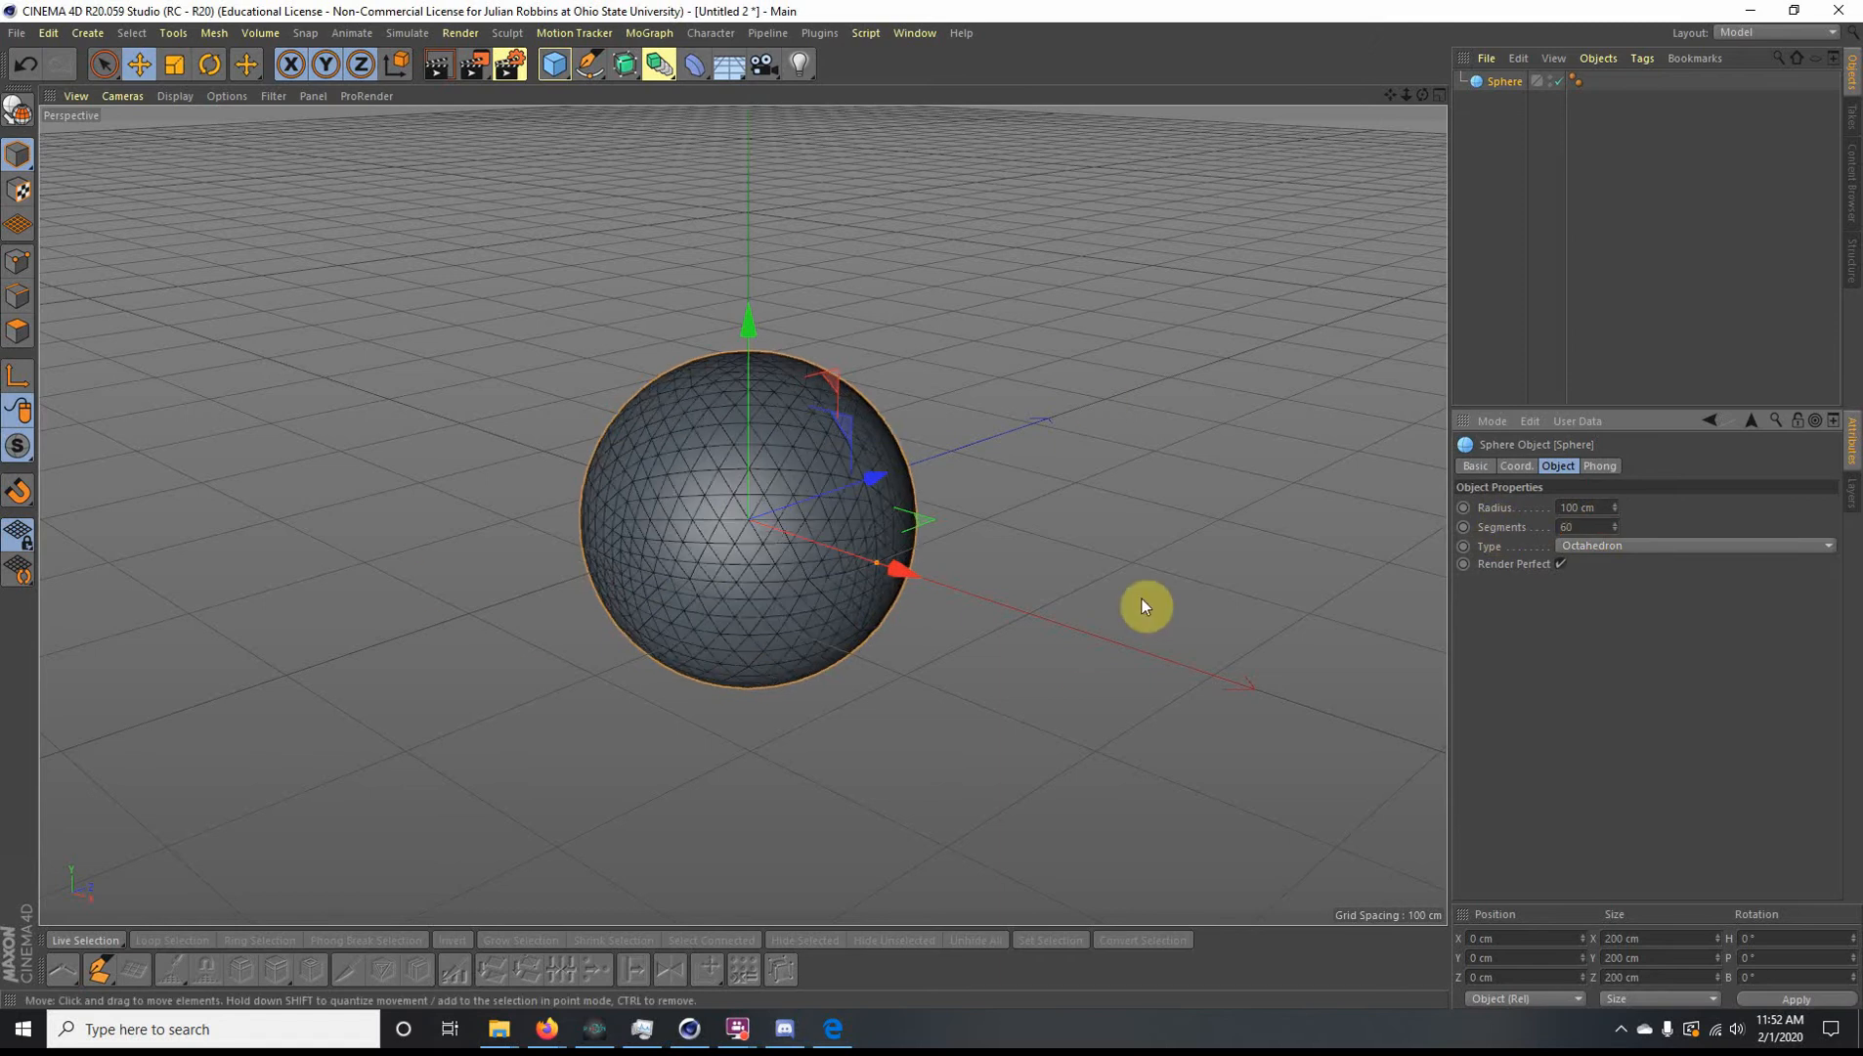
left_click_drag(542, 754, 528, 652)
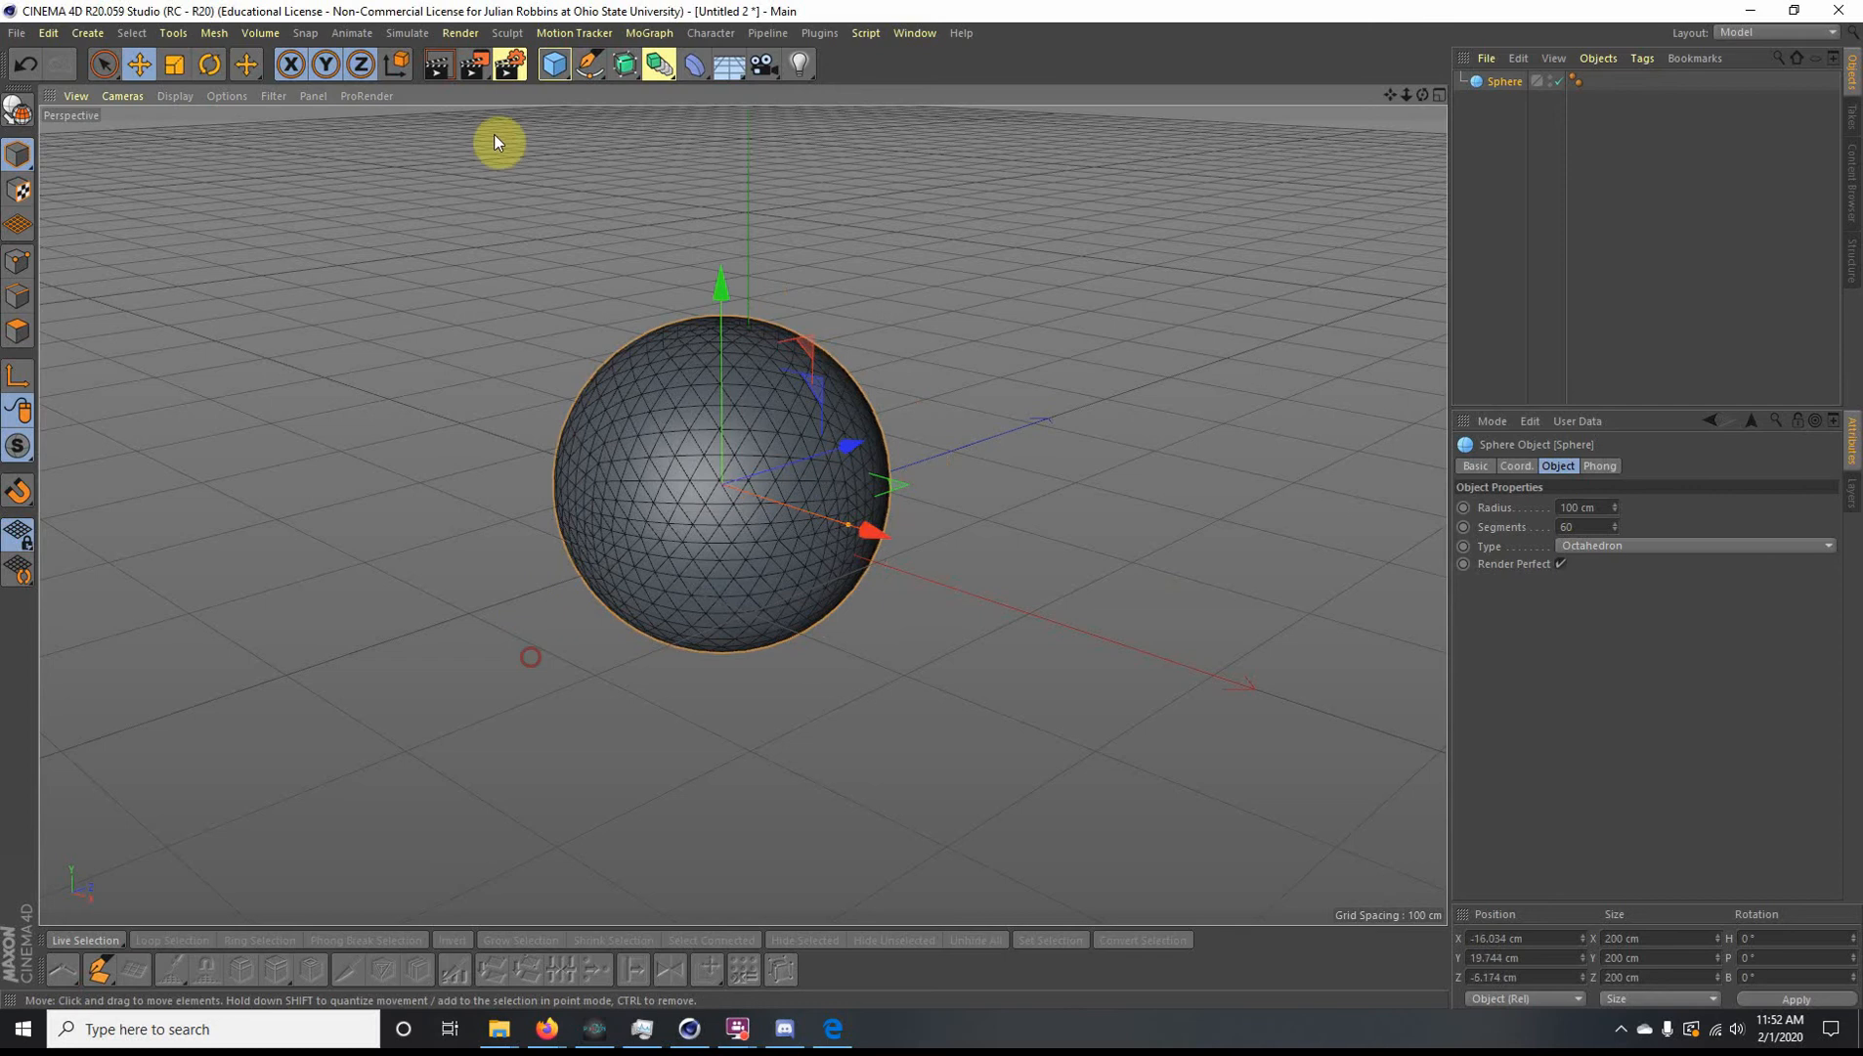
Step: Add a cube and move it down over the sphere's lower half, to about X 11, Y -95, Z -37 cm
left_click(554, 65)
left_click(713, 93)
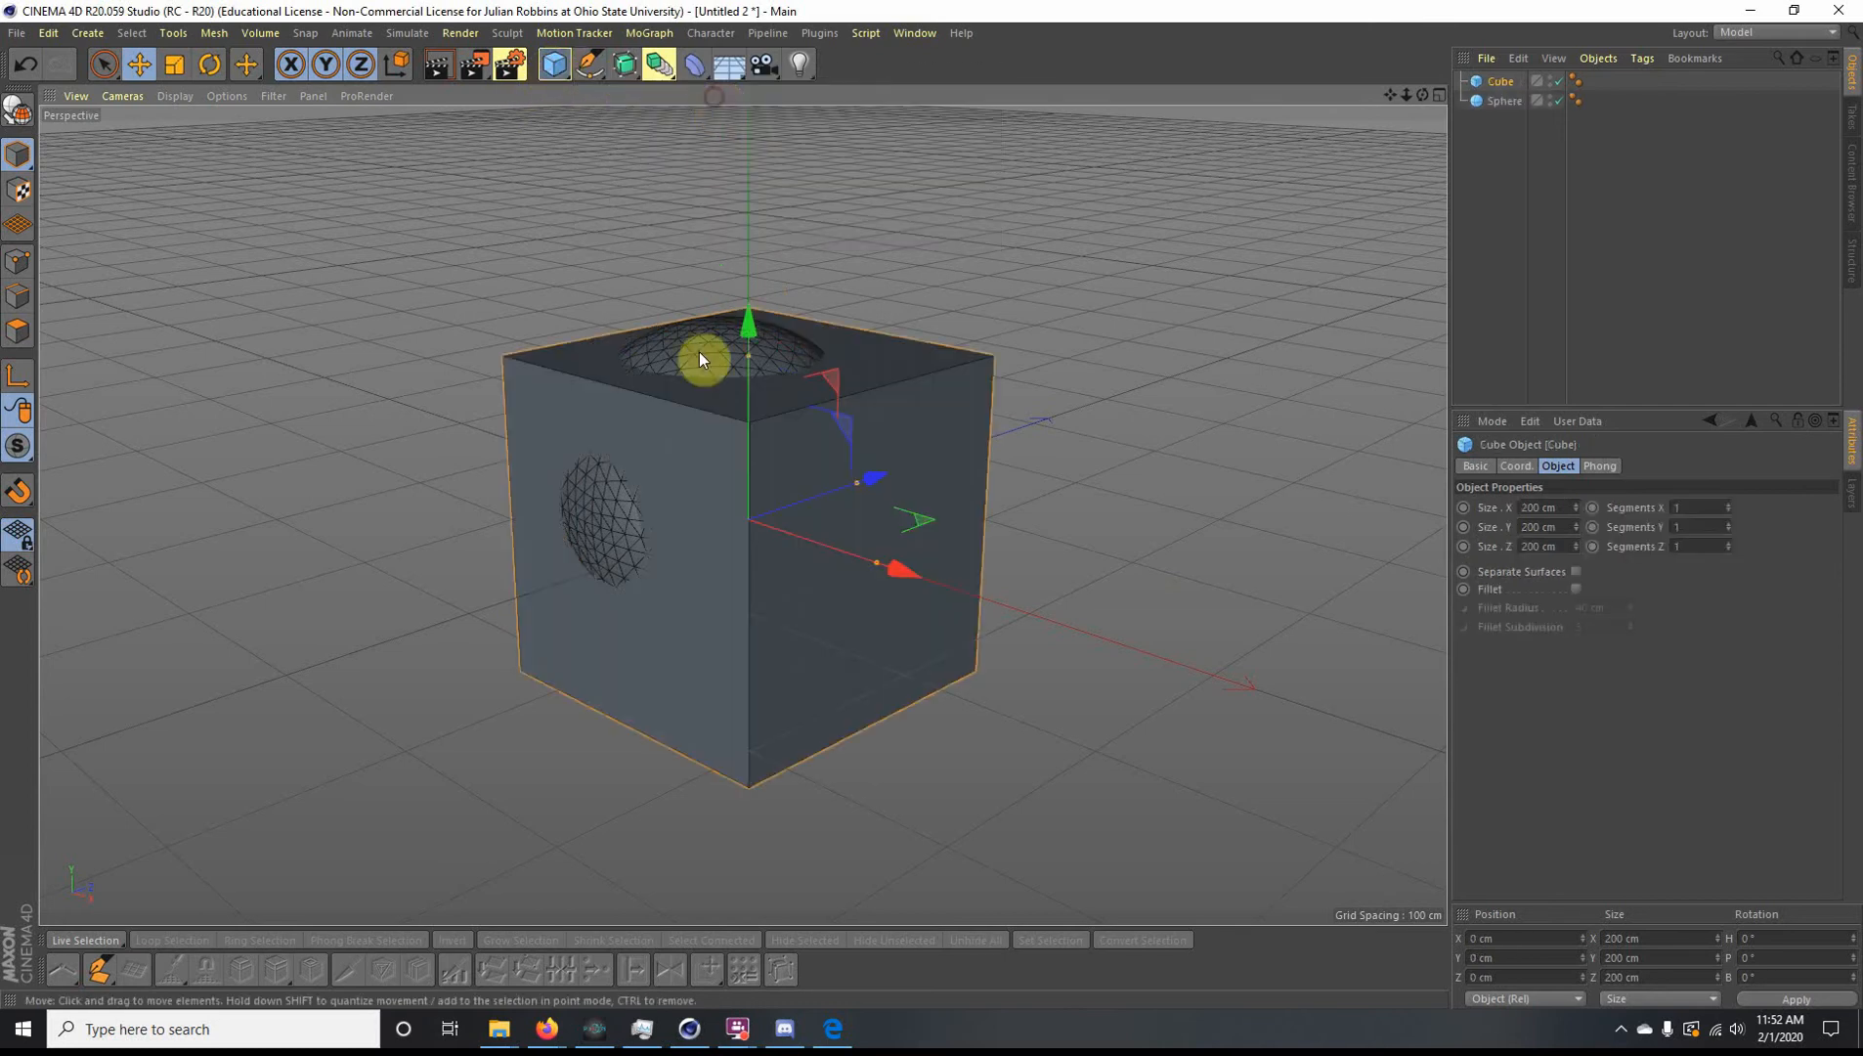
left_click_drag(703, 352, 699, 716)
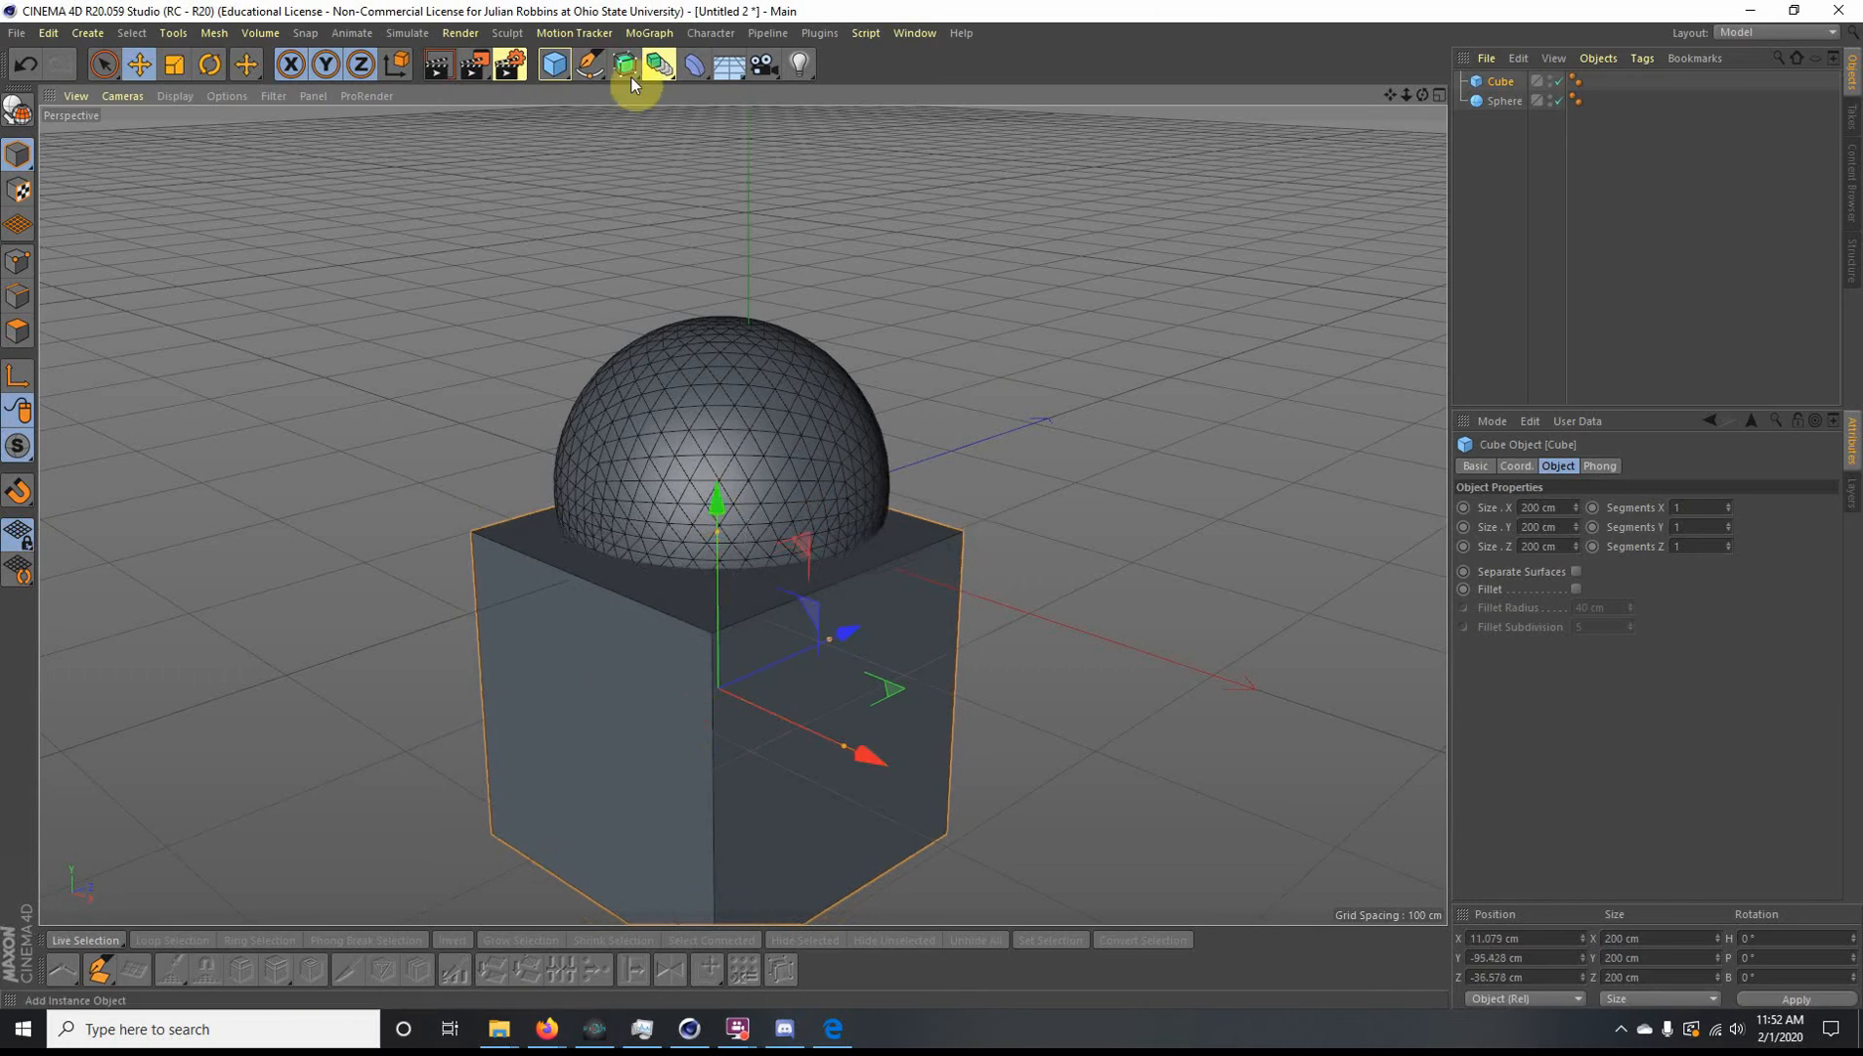
Step: Set the cube's segments to 4 in X, Y and Z and deselect it
left_click(1700, 506)
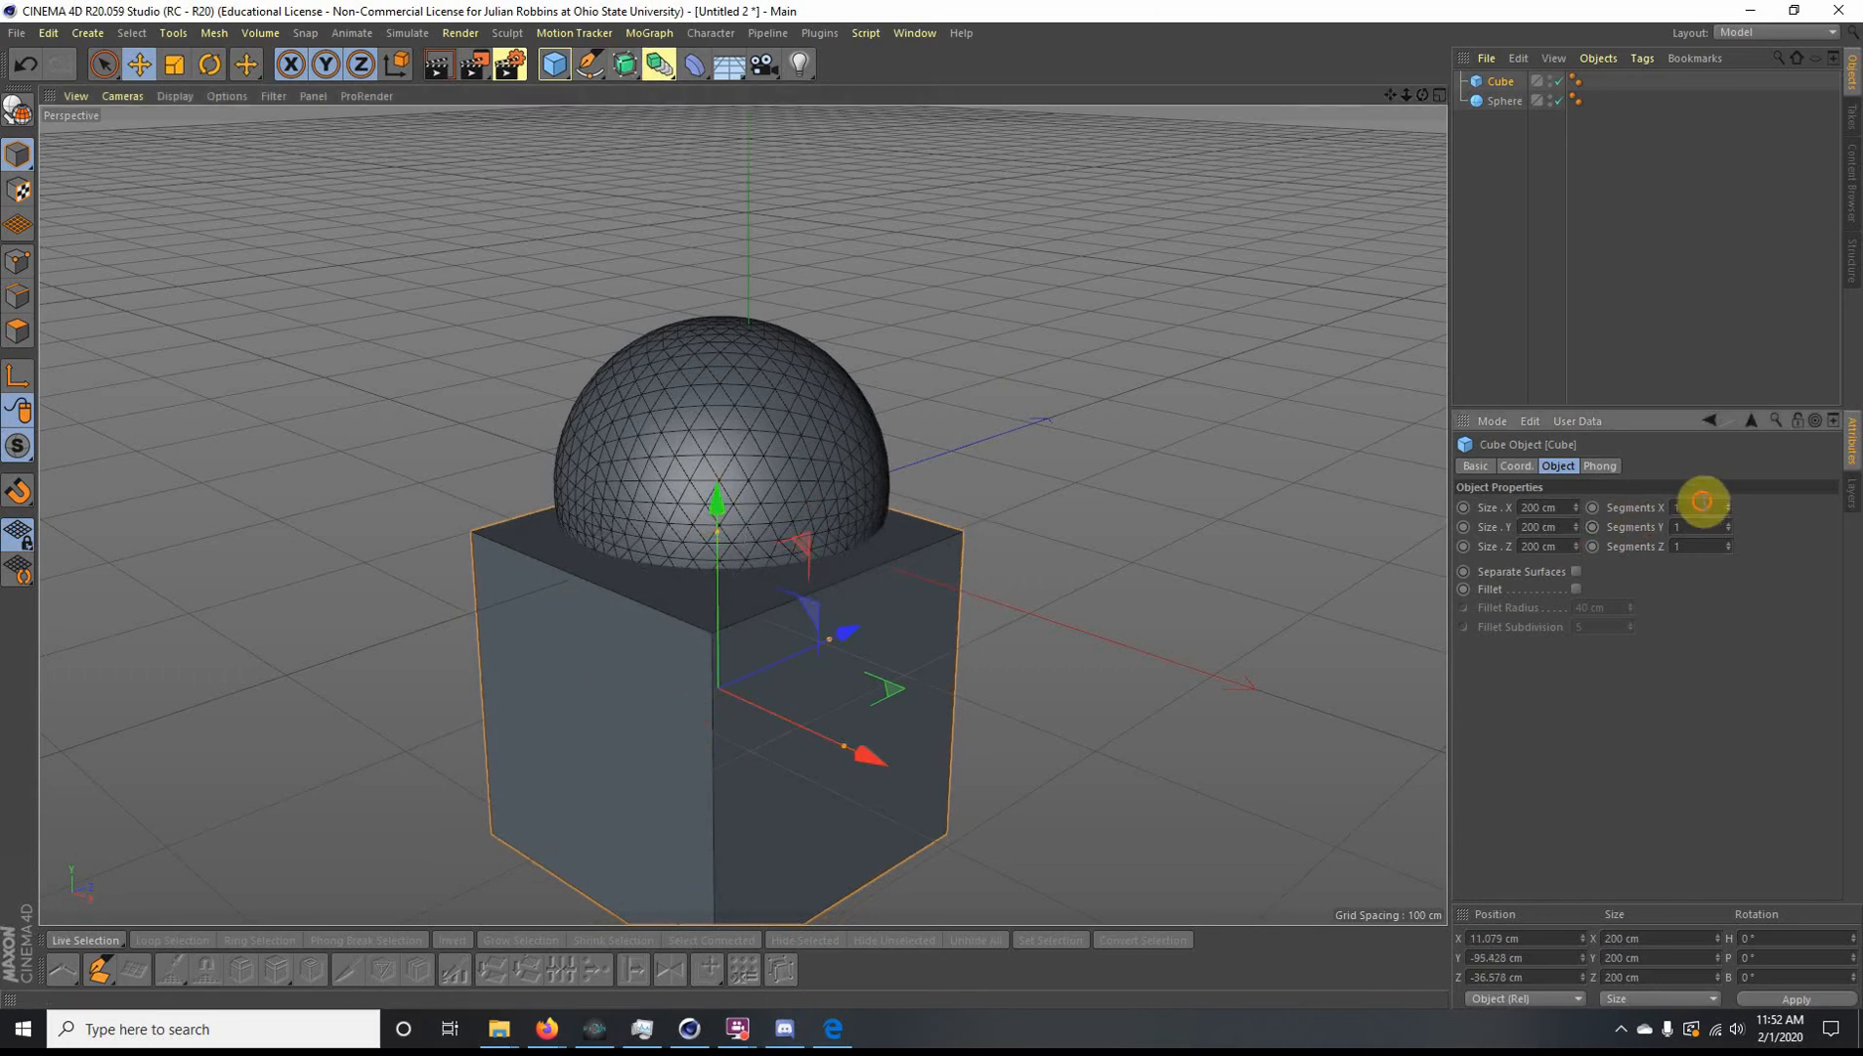
type("4")
left_click(1701, 528)
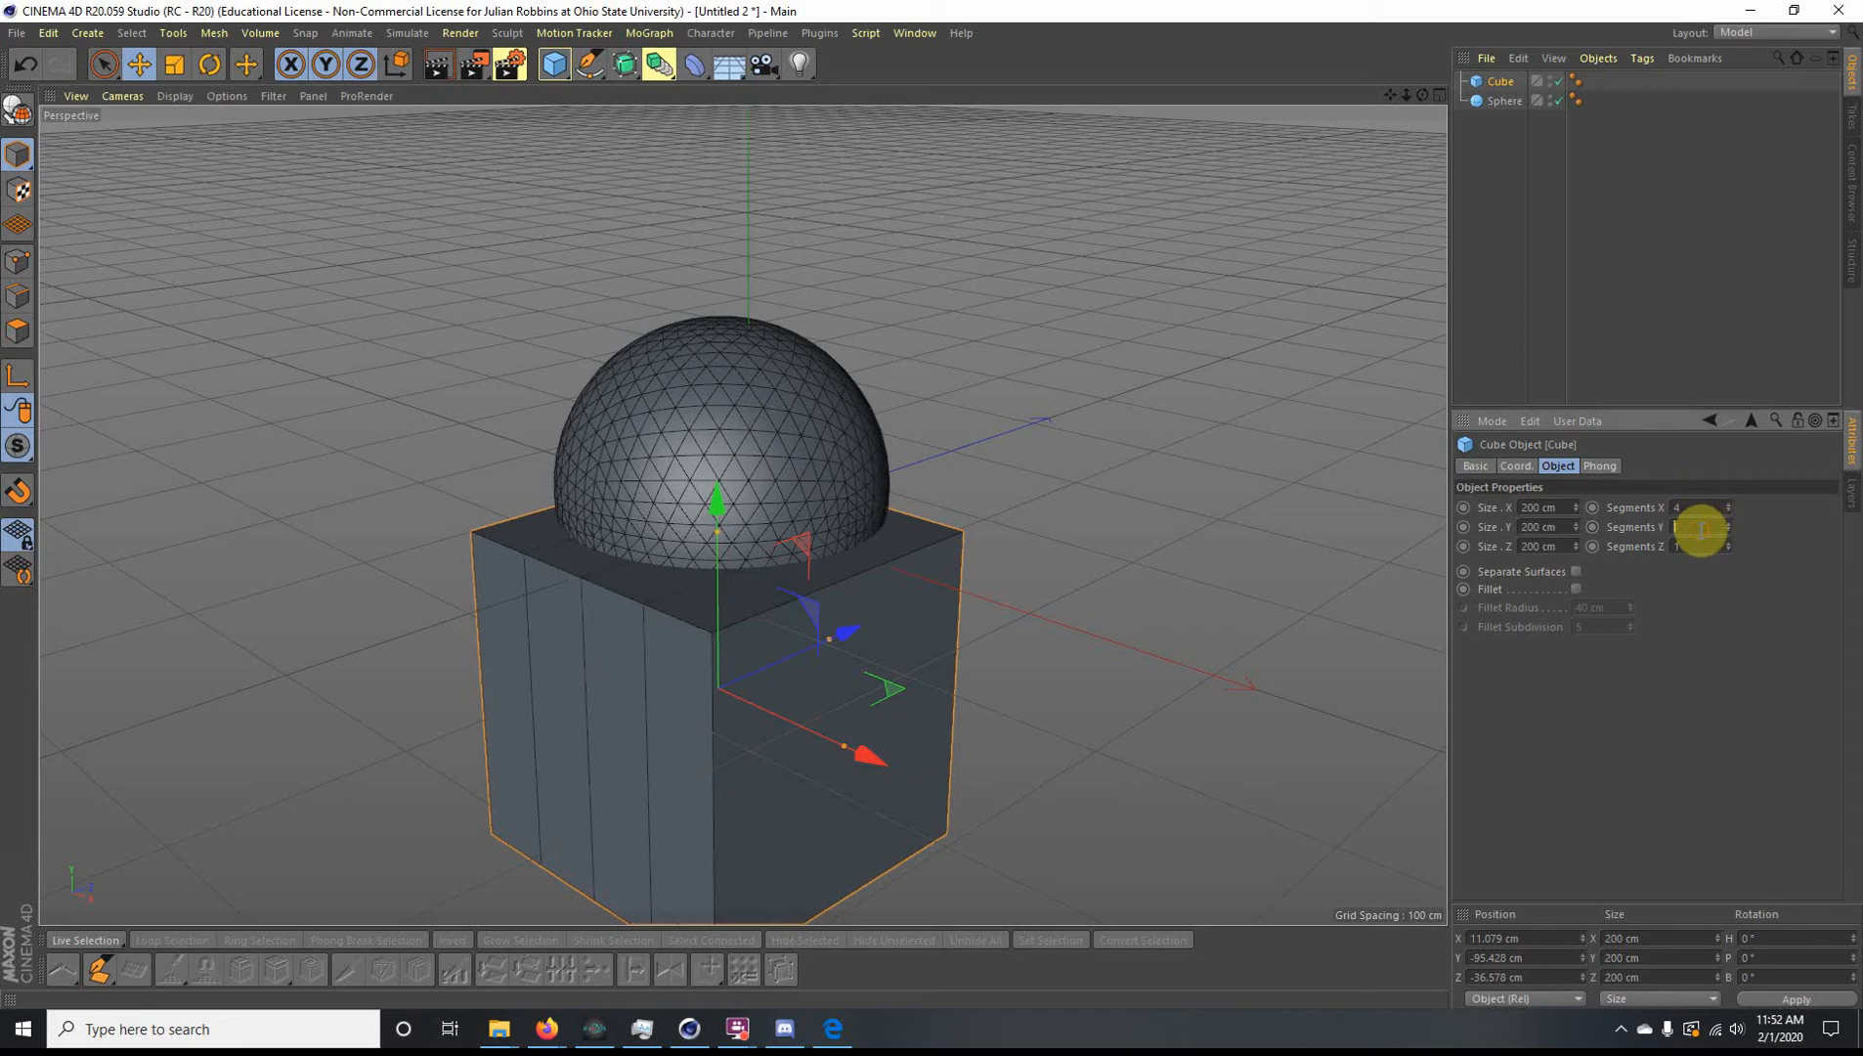
type("4")
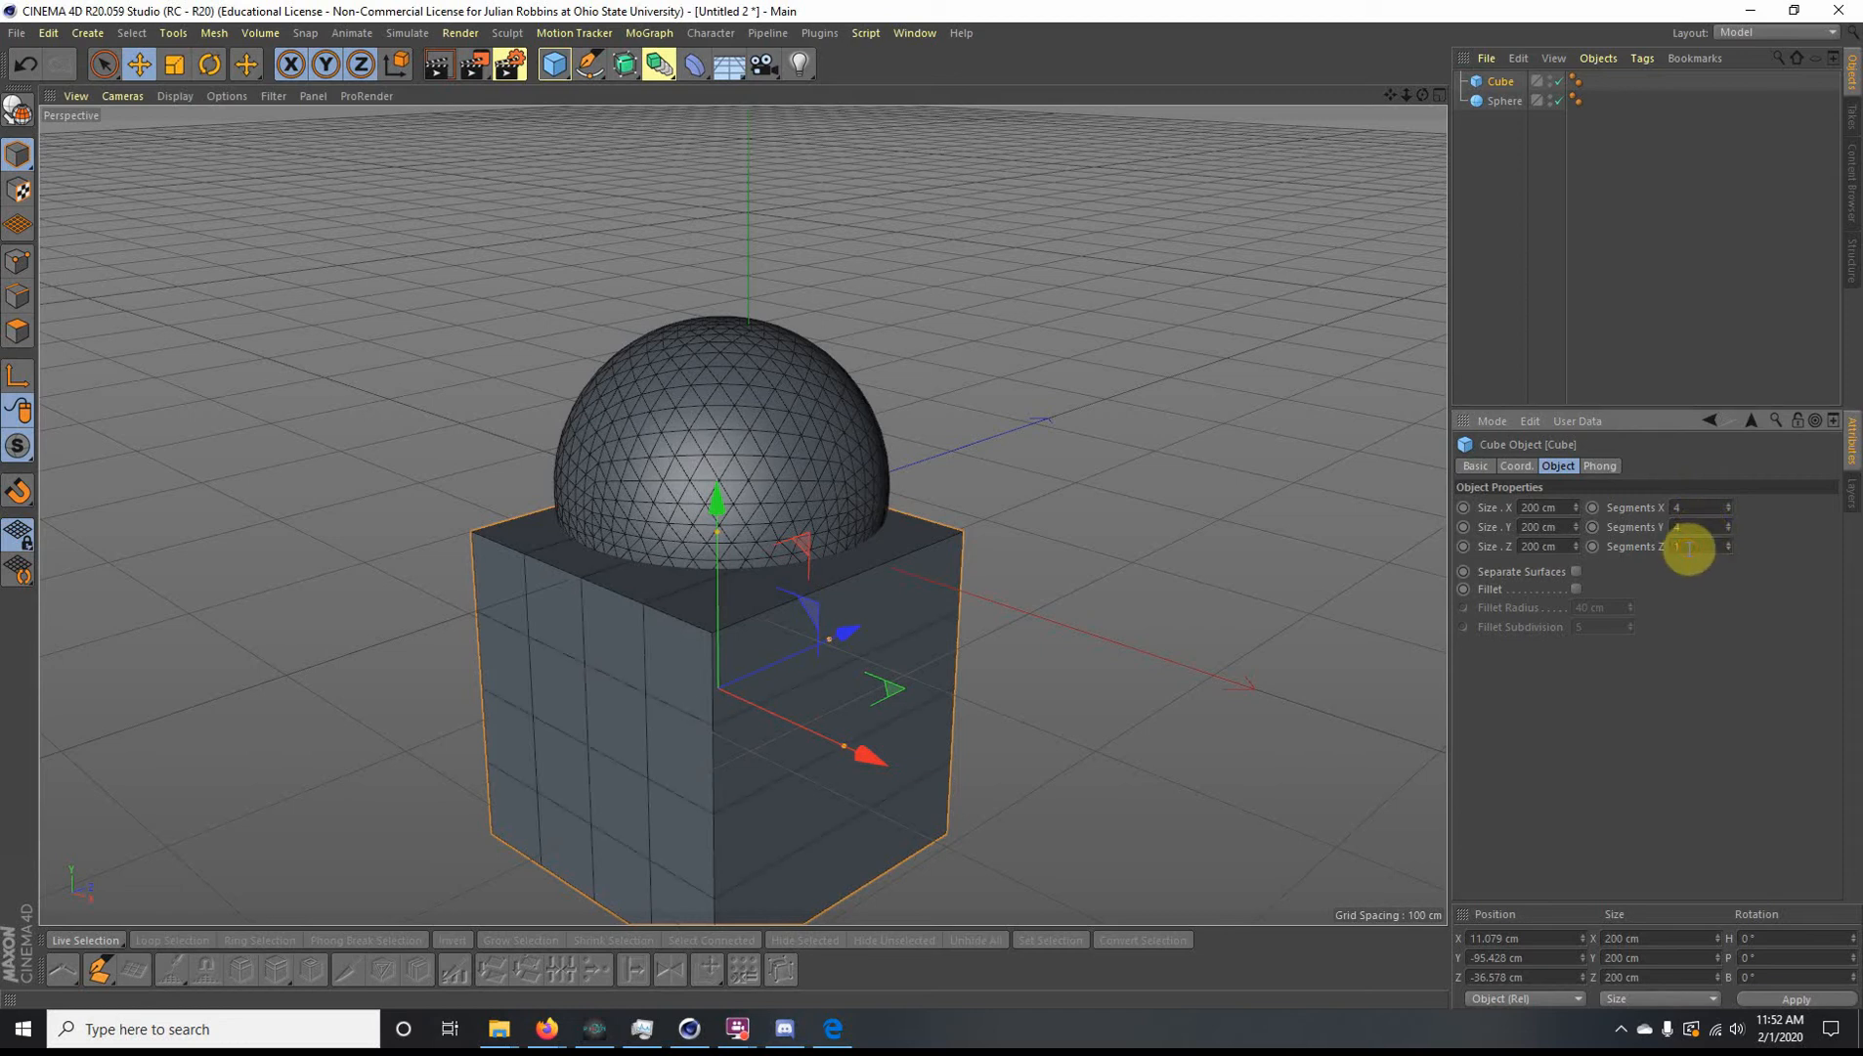
key("Return")
left_click(1124, 368)
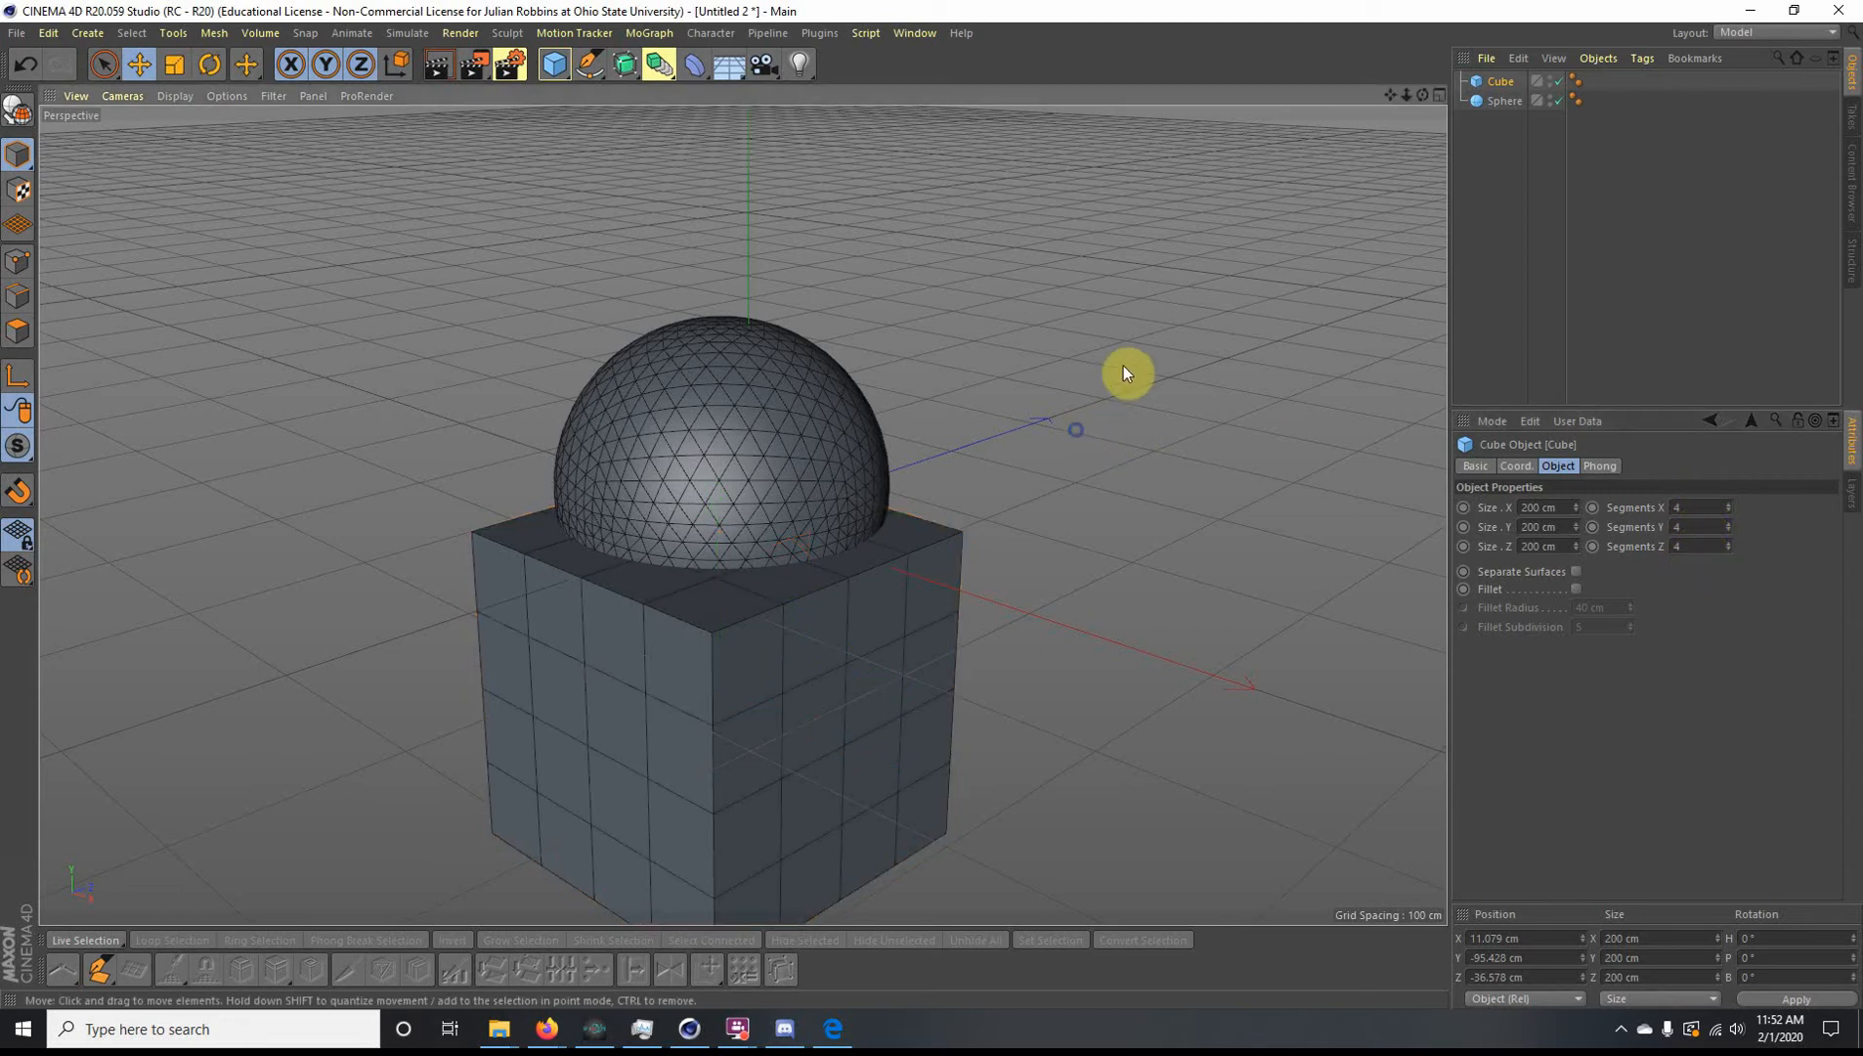
Step: Add a Boole containing the sphere and the cube, ordered with the sphere first so the cube is subtracted from it
left_click(667, 67)
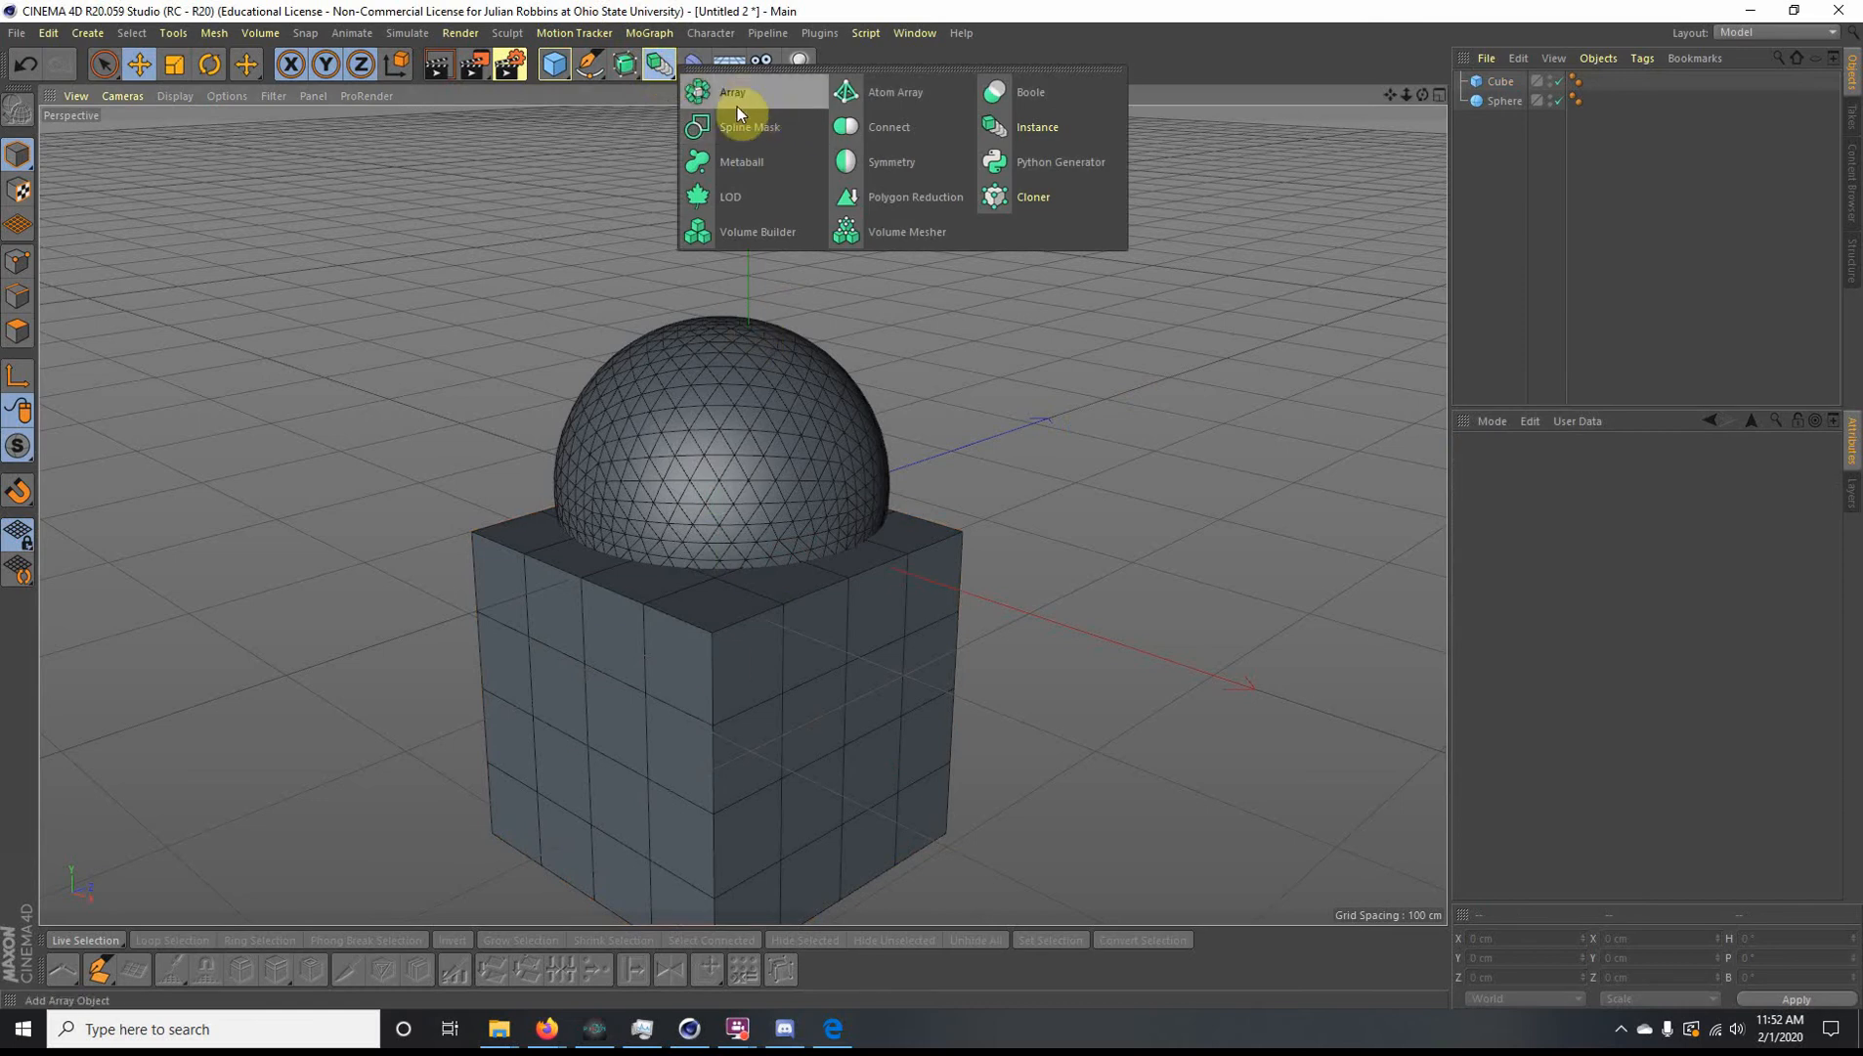
left_click(1032, 98)
mouse_move(1499, 101)
left_mouse_down()
mouse_move(1502, 83)
mouse_move(1511, 105)
left_mouse_up()
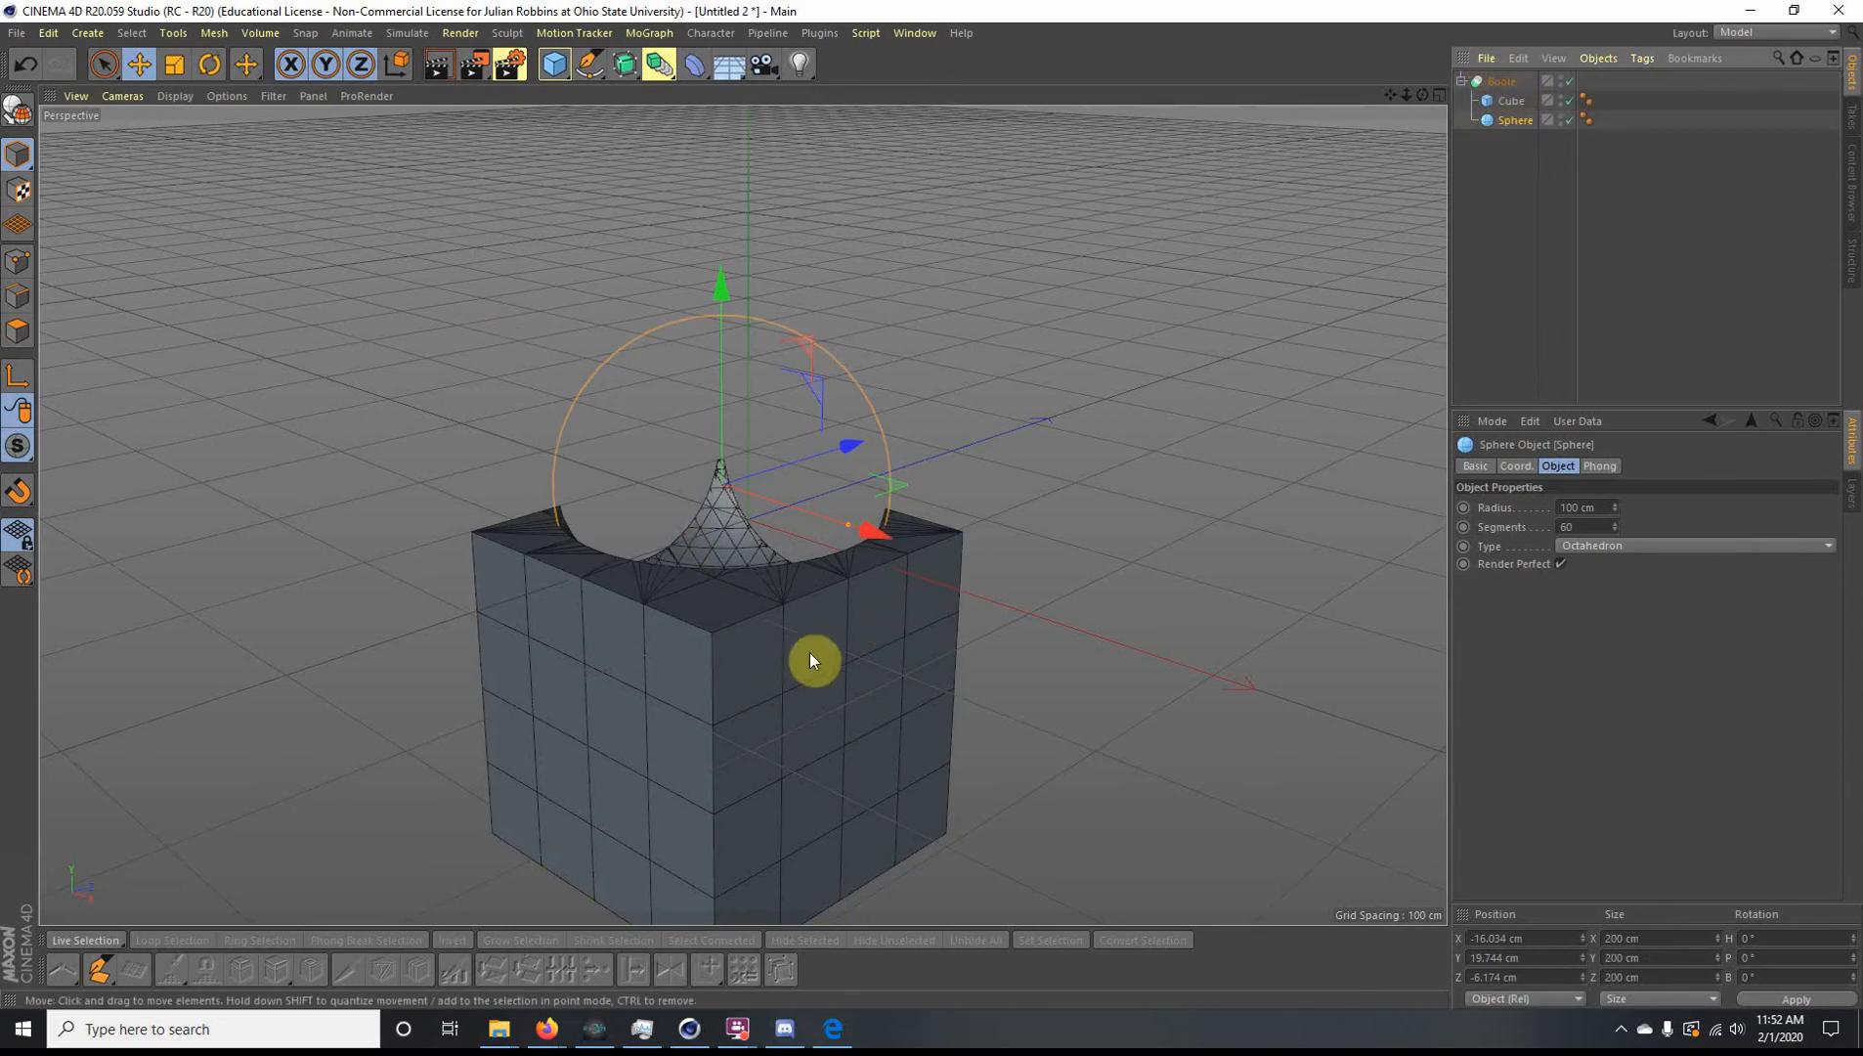
left_click_drag(1516, 99, 1517, 96)
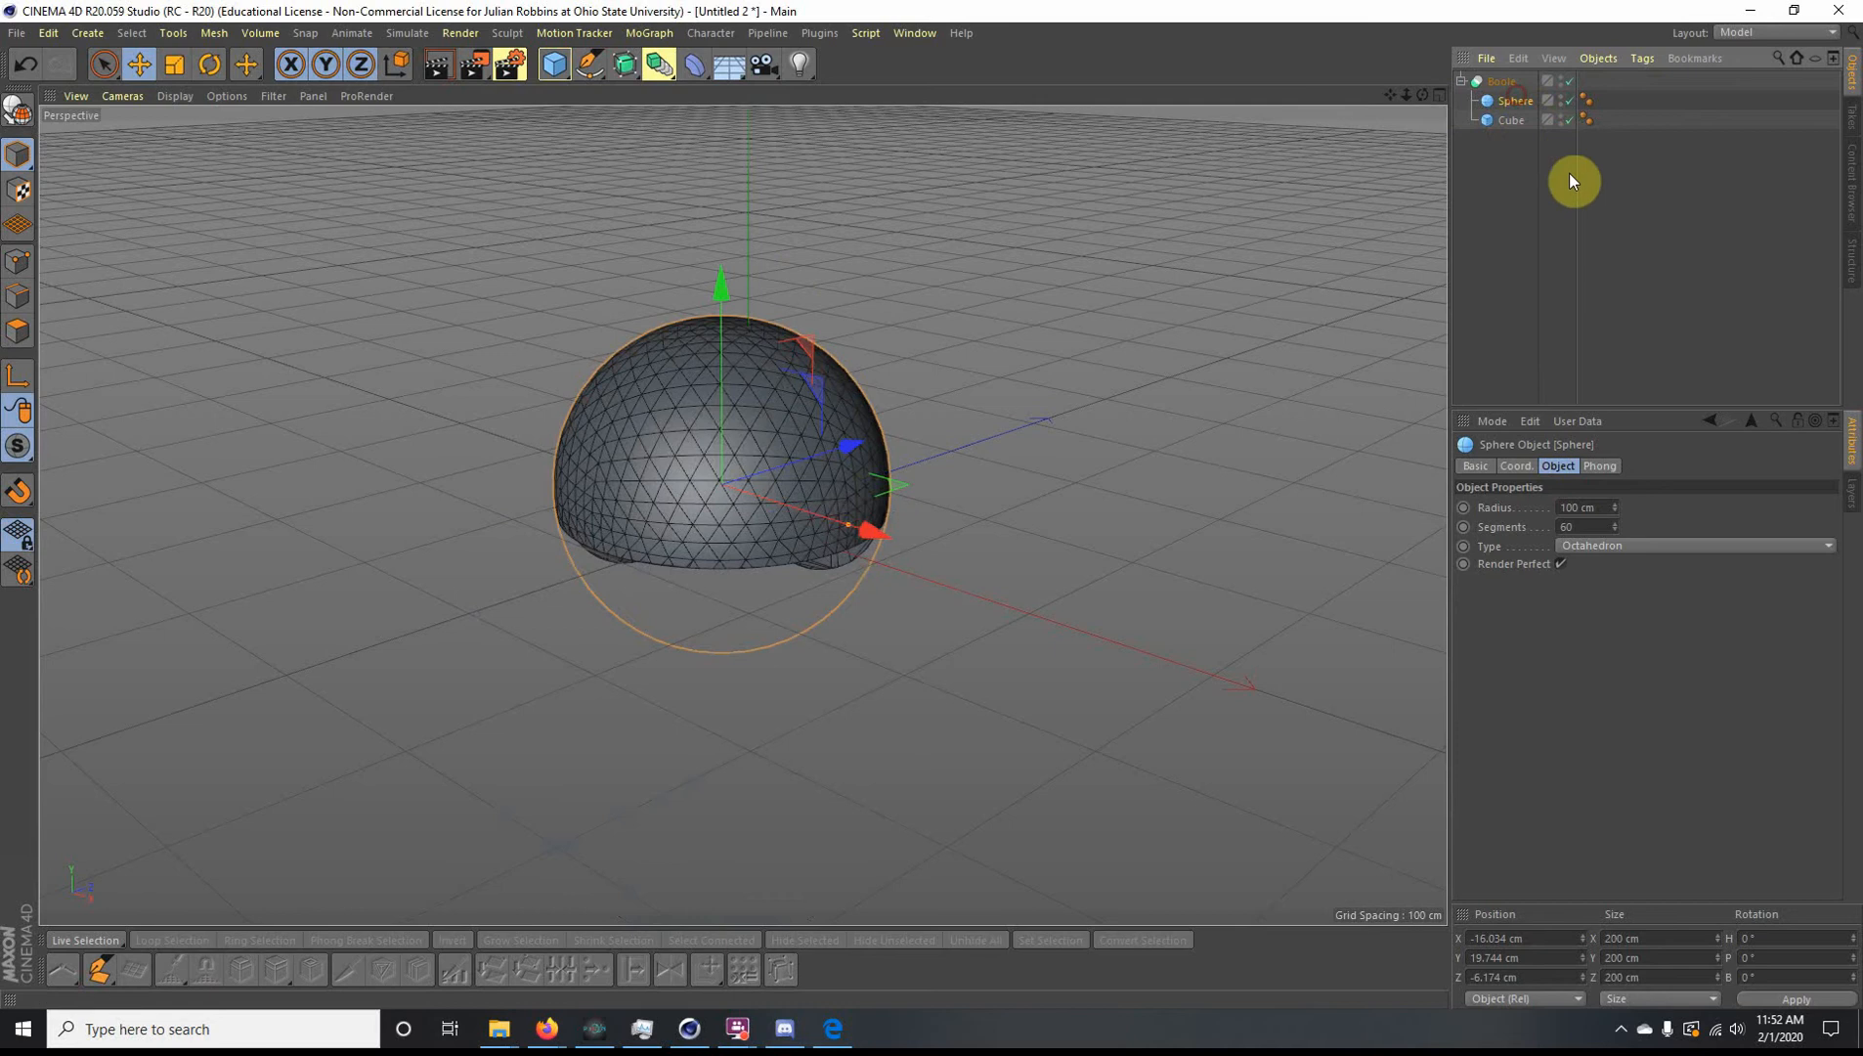
left_click(1051, 373)
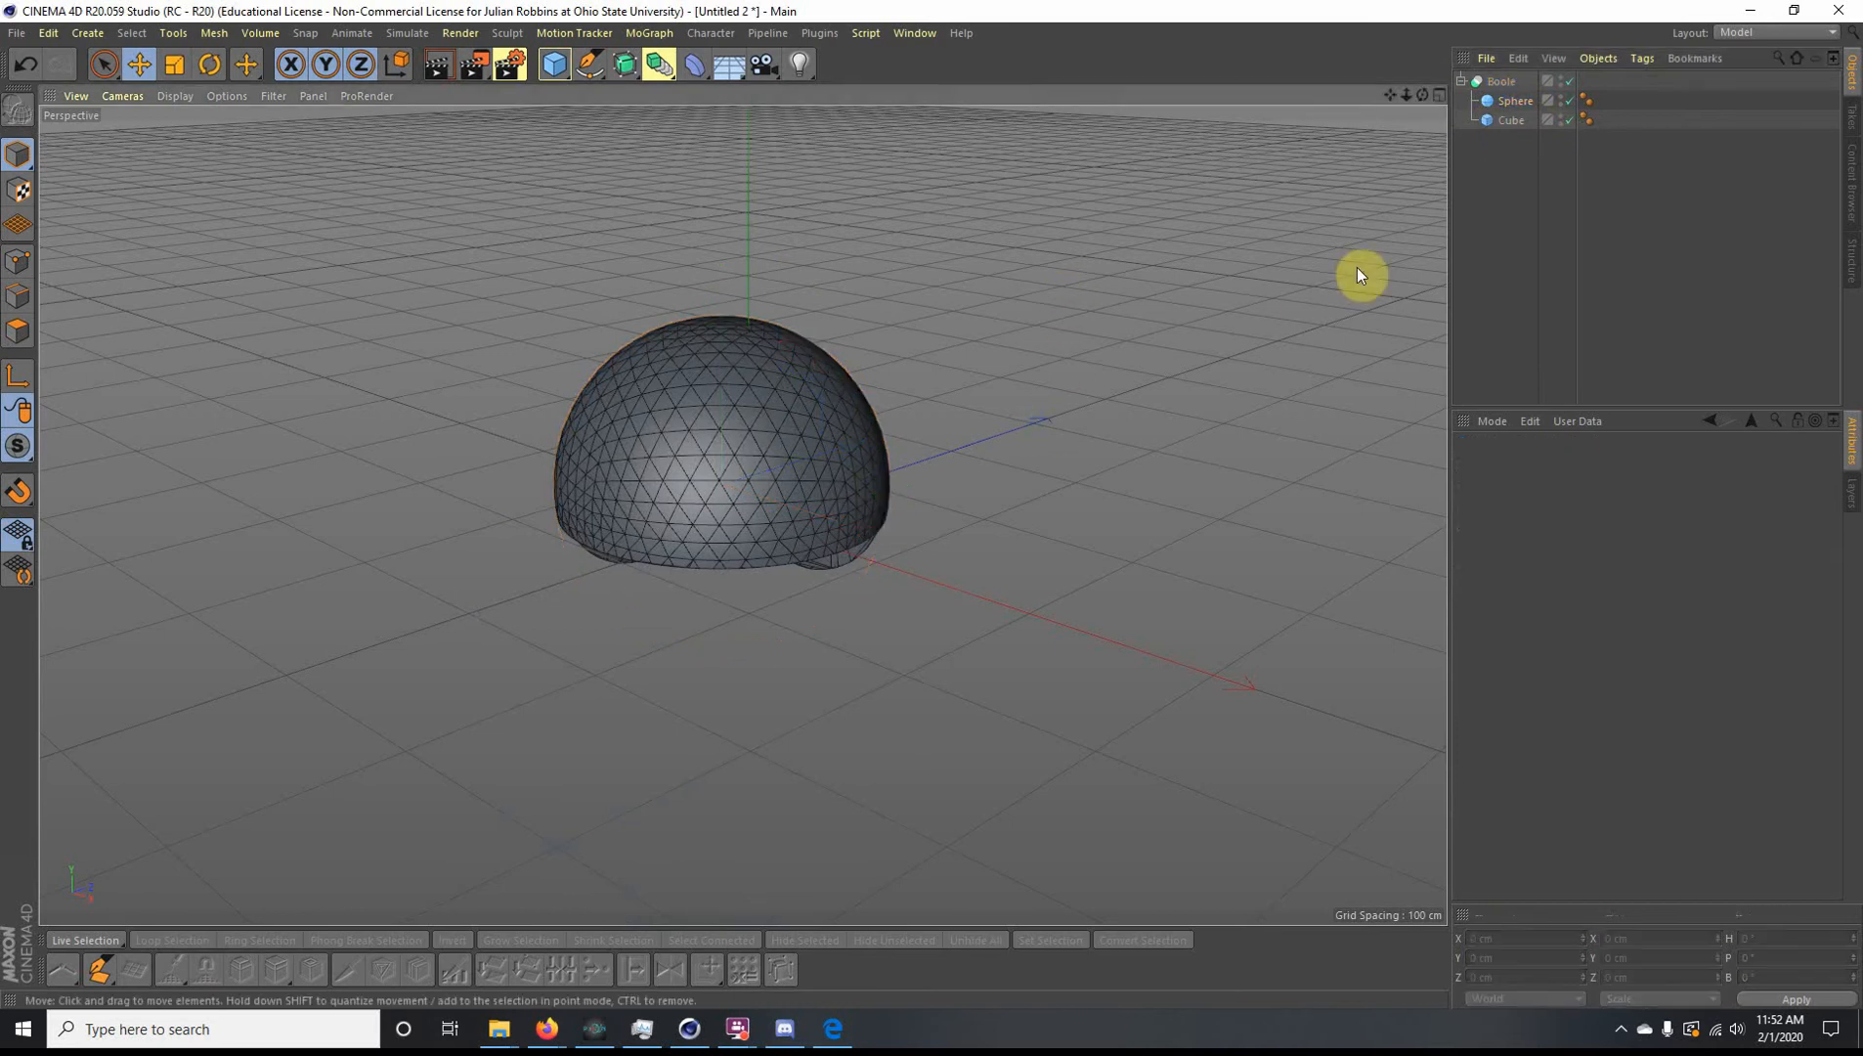
Step: Reposition the cube inside the Boole so it cuts away the sphere's entire lower part
left_click_drag(881, 684, 1075, 548, "alt")
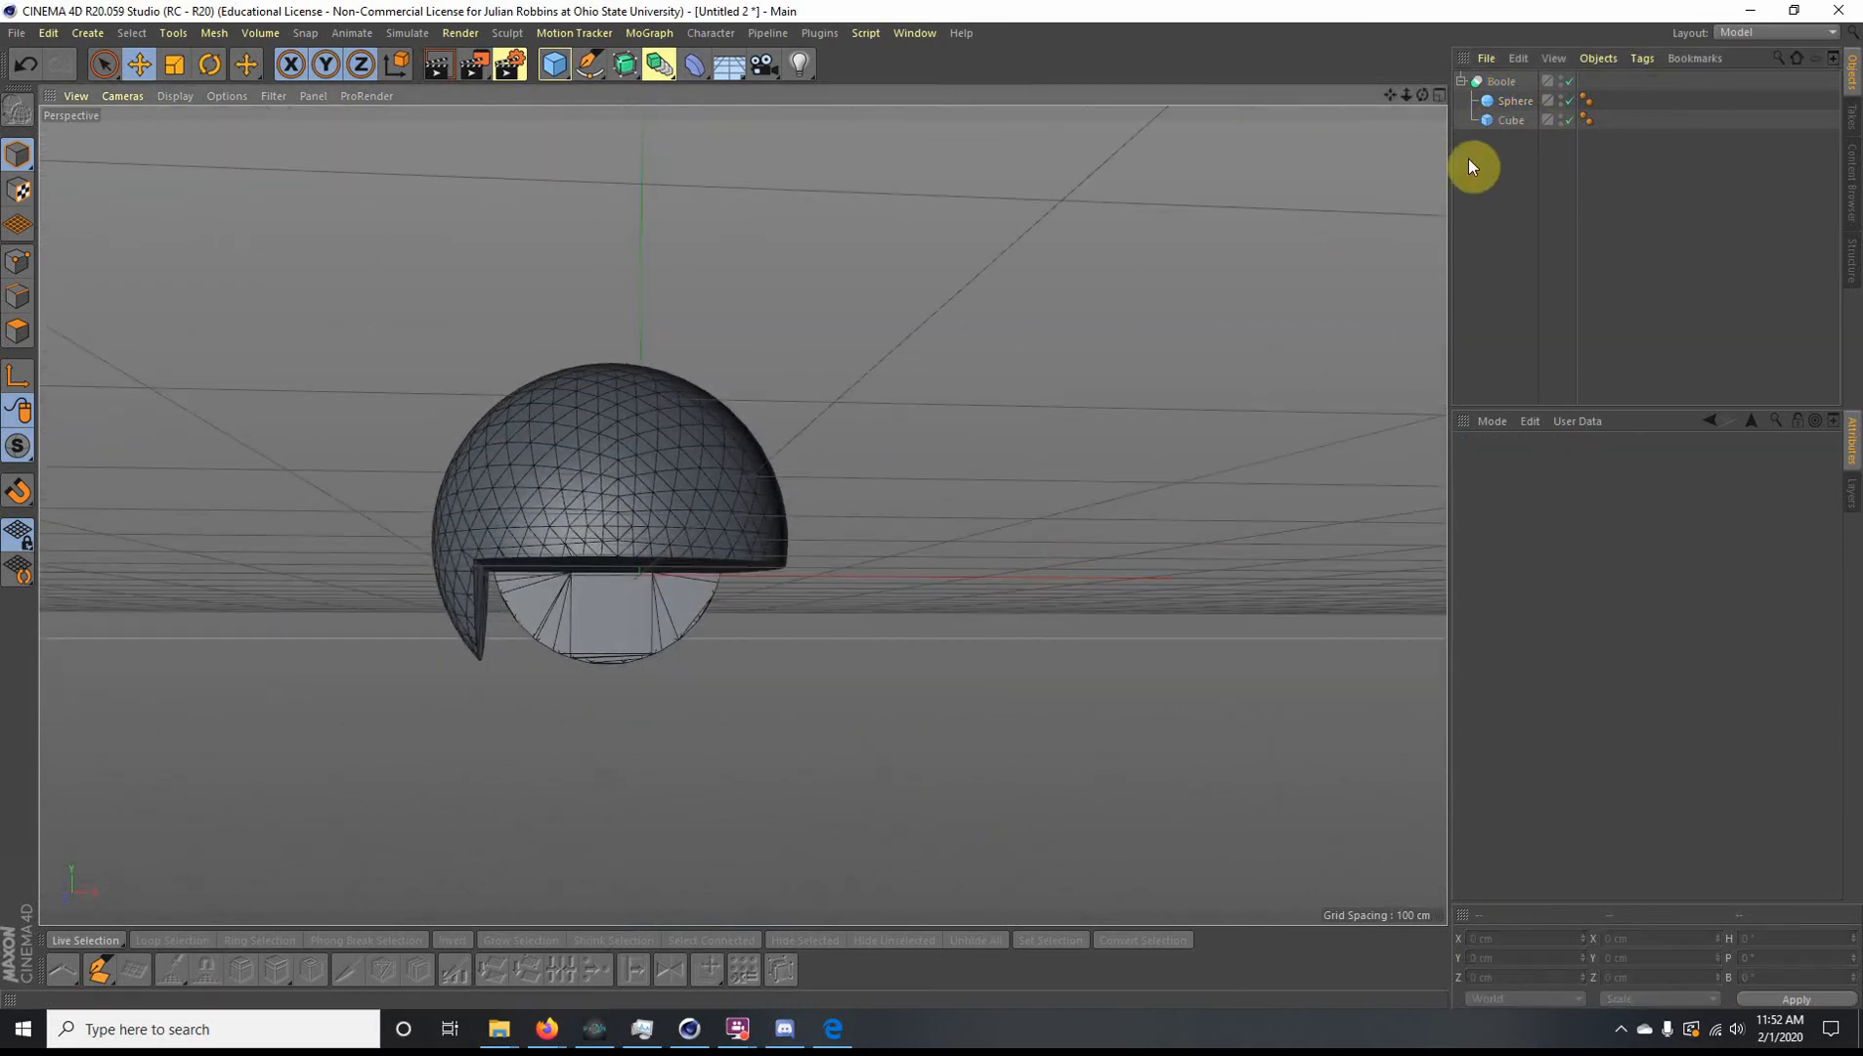
left_click(1510, 120)
left_click_drag(853, 746, 813, 747)
left_click_drag(703, 782, 340, 721, "alt")
left_click_drag(980, 321, 914, 244, "alt")
Step: Enable Create single object on the Boole and inspect the resulting dome
left_click(1503, 82)
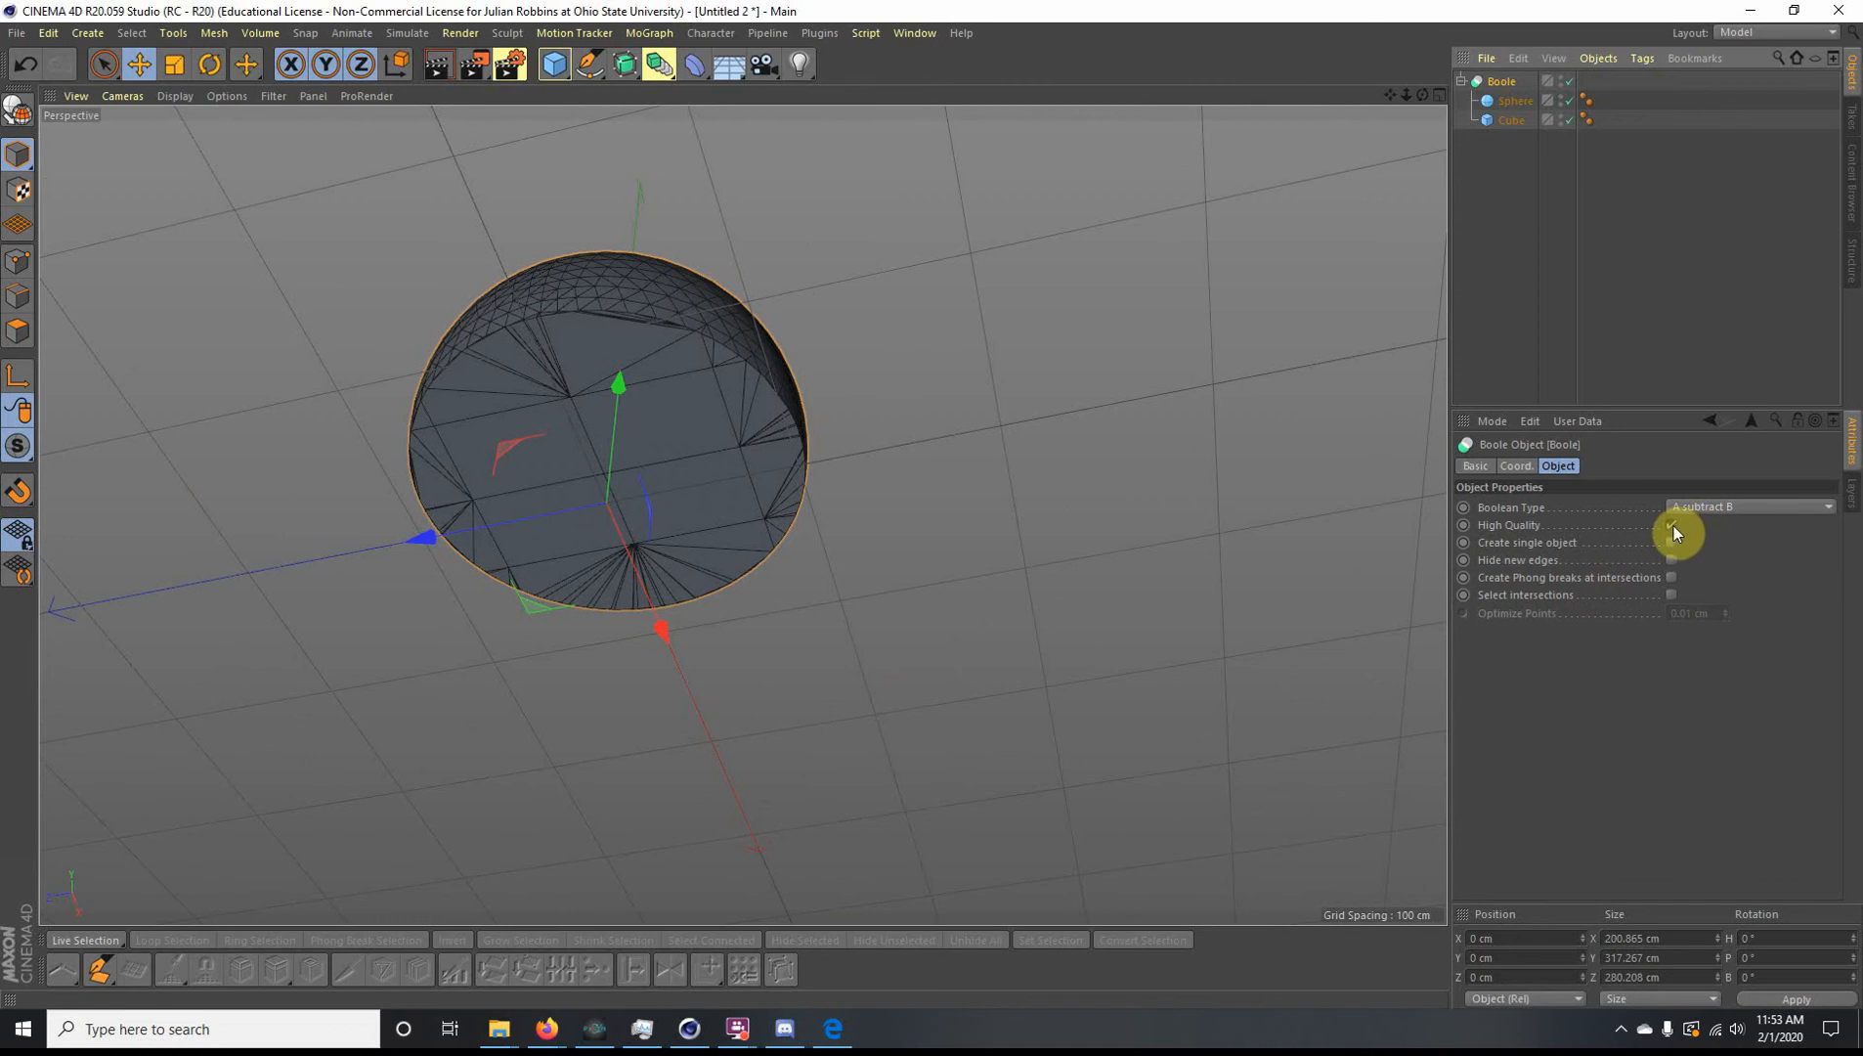
left_click(1516, 542)
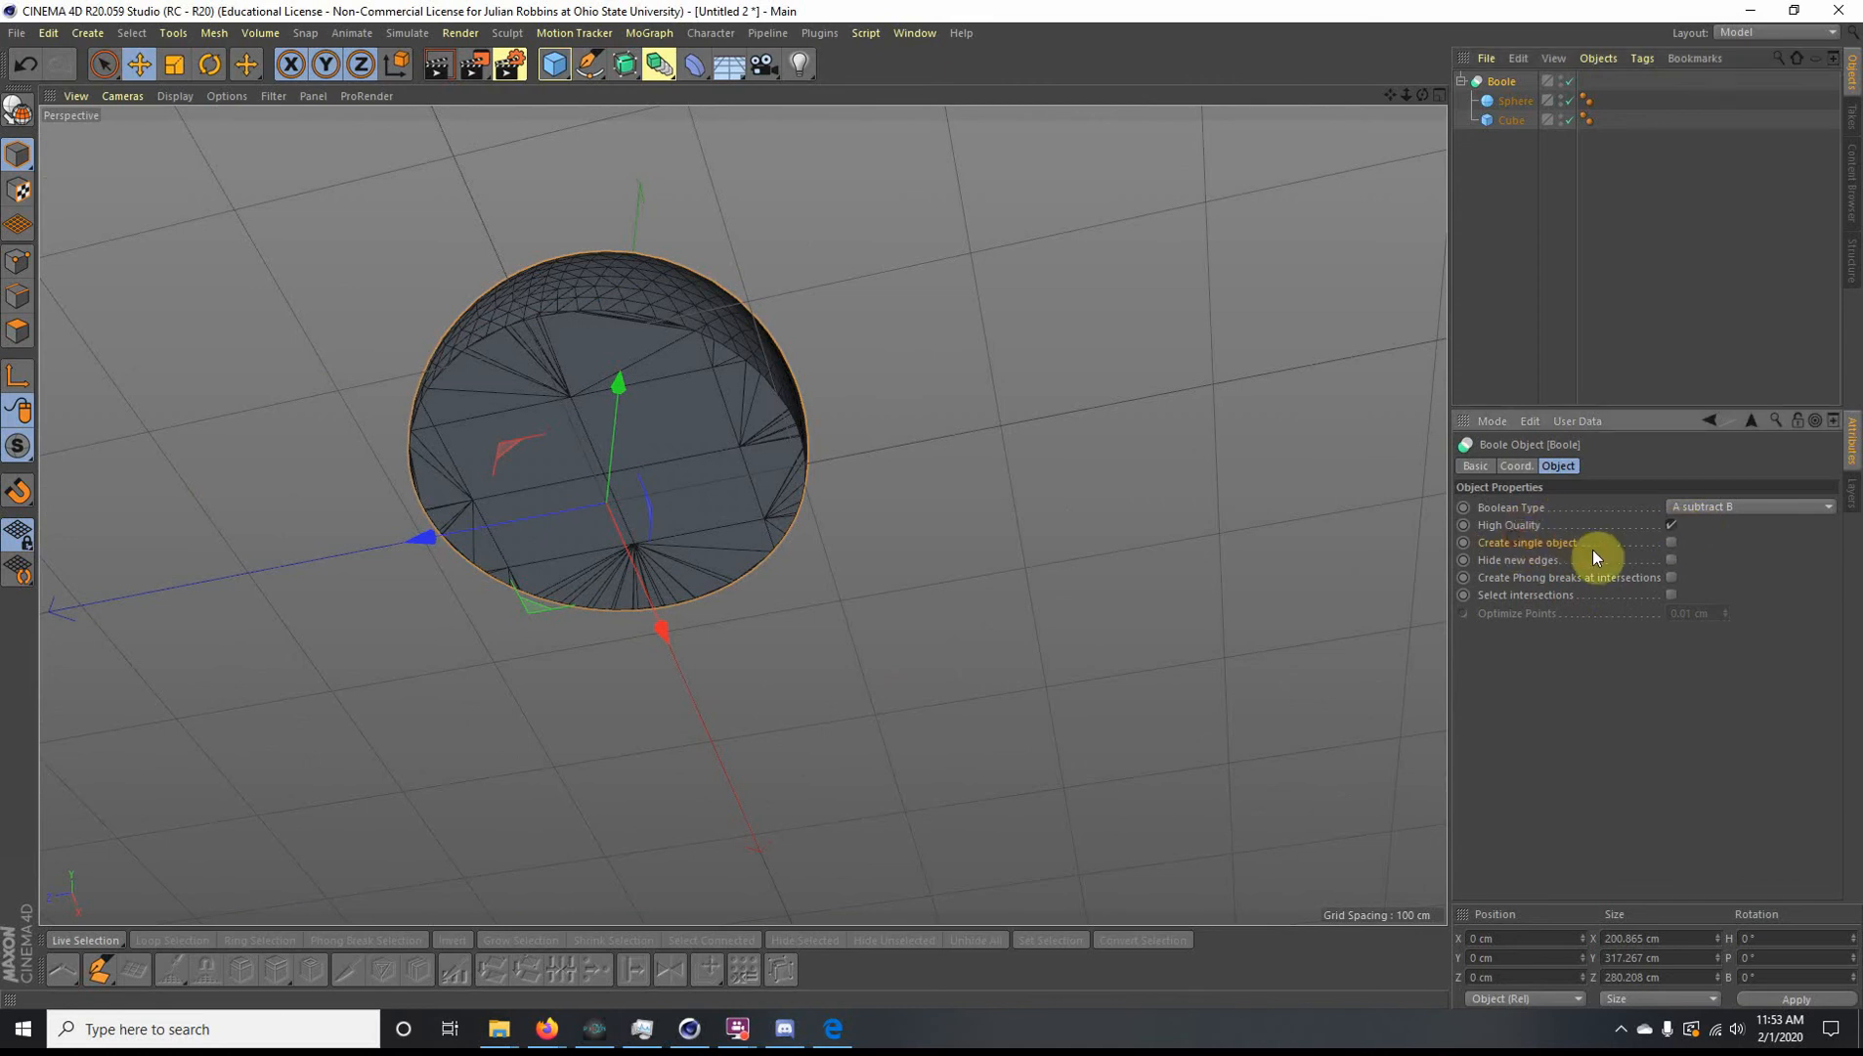
left_click(1672, 541)
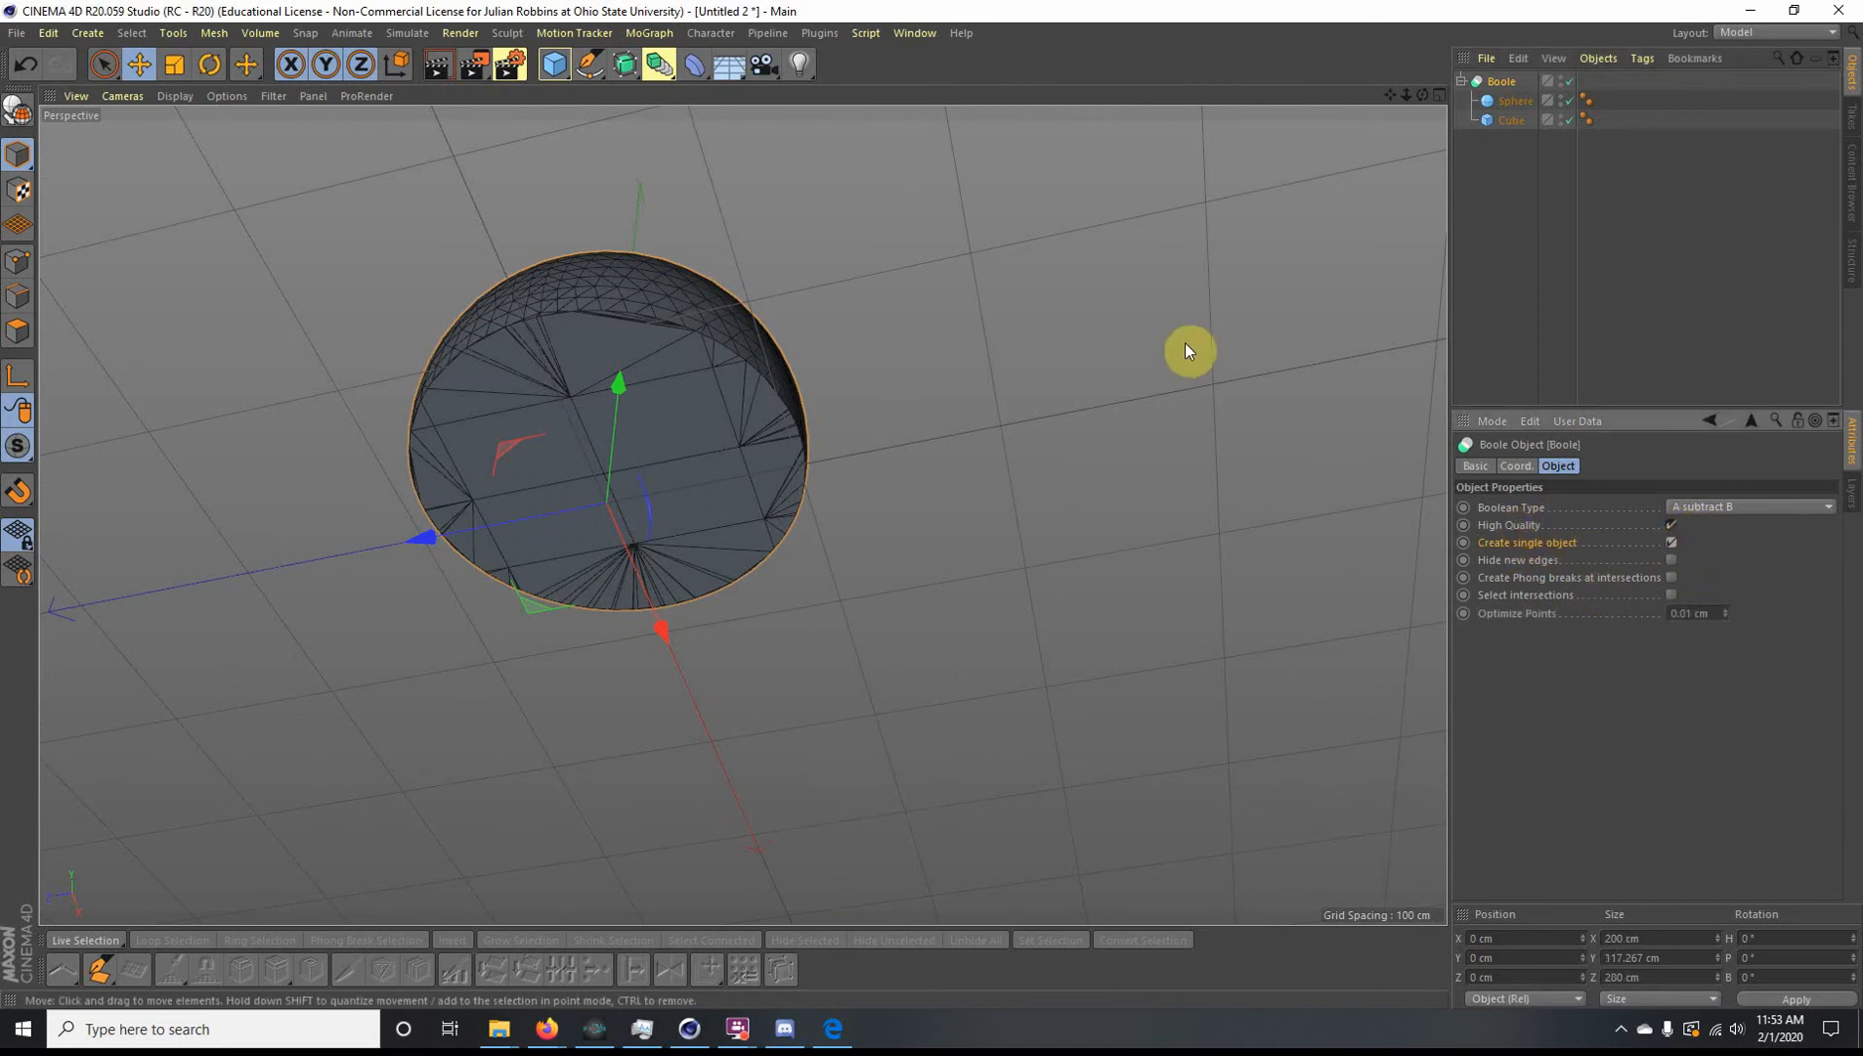
left_click_drag(1184, 347, 949, 344, "alt")
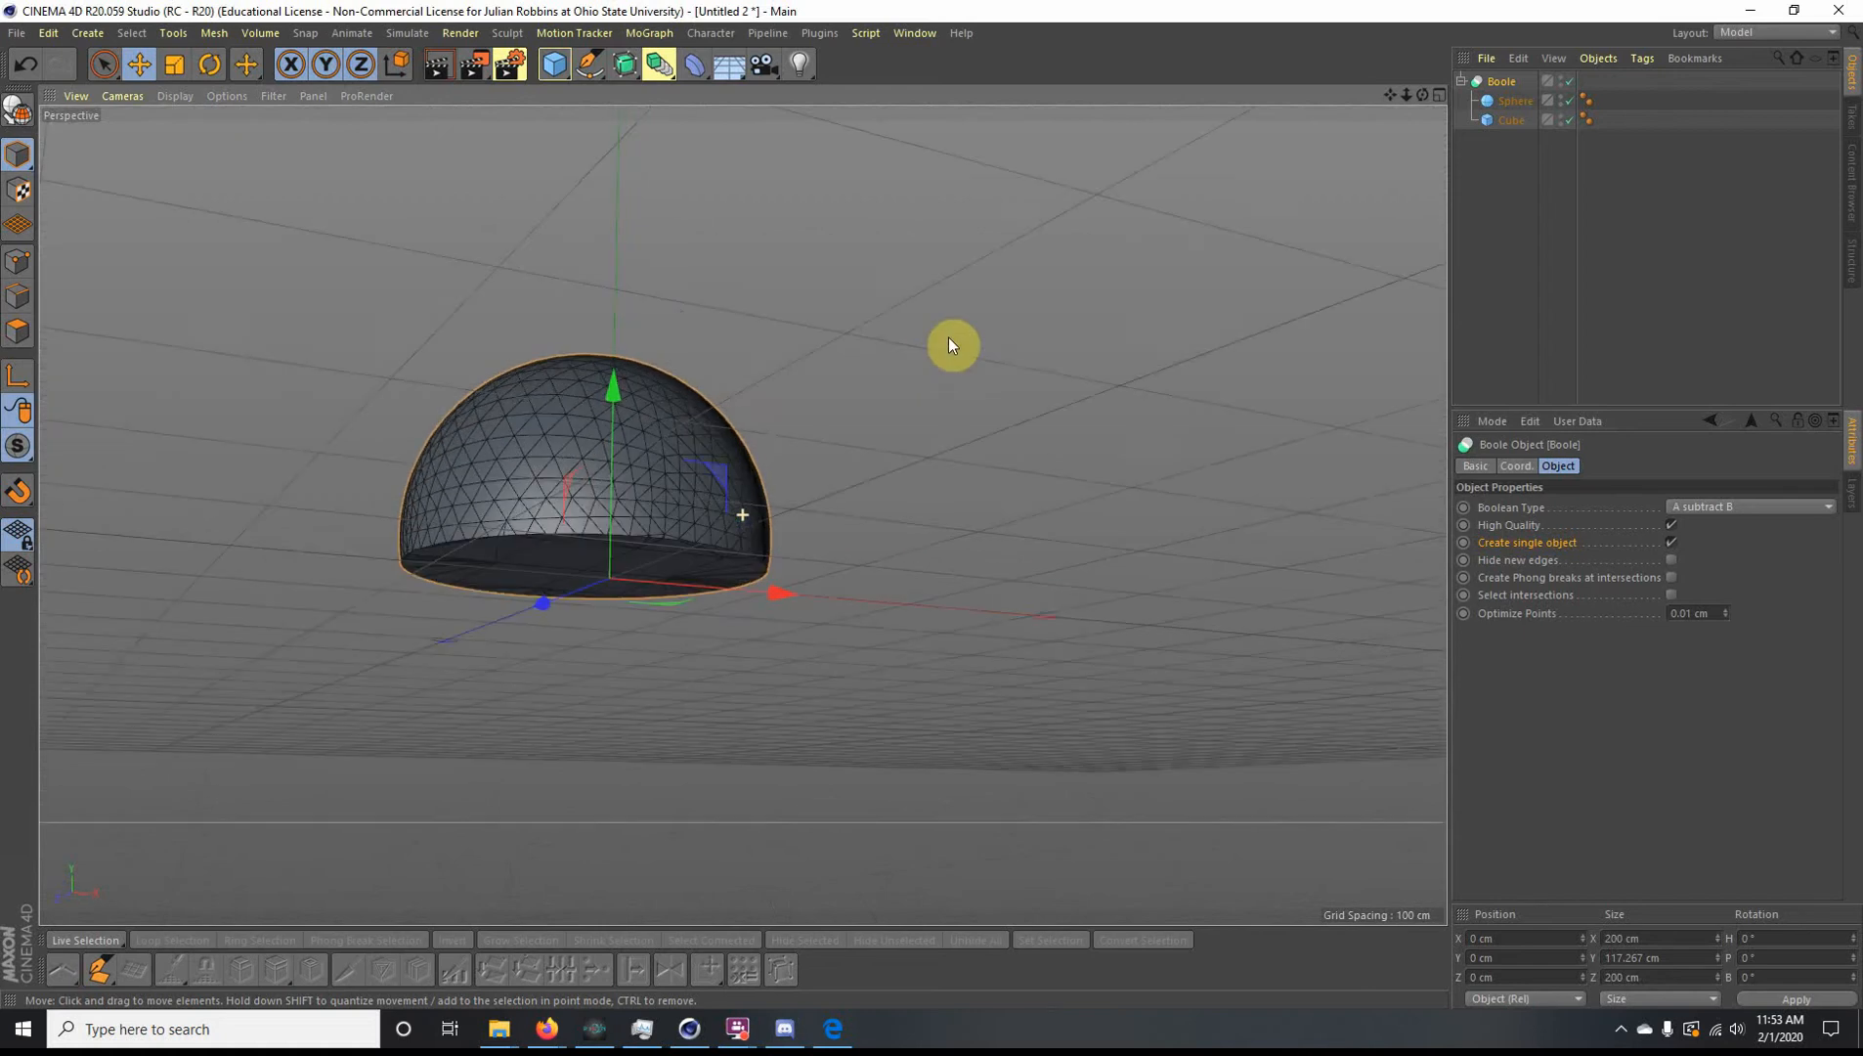
left_click_drag(825, 719, 885, 684, "alt")
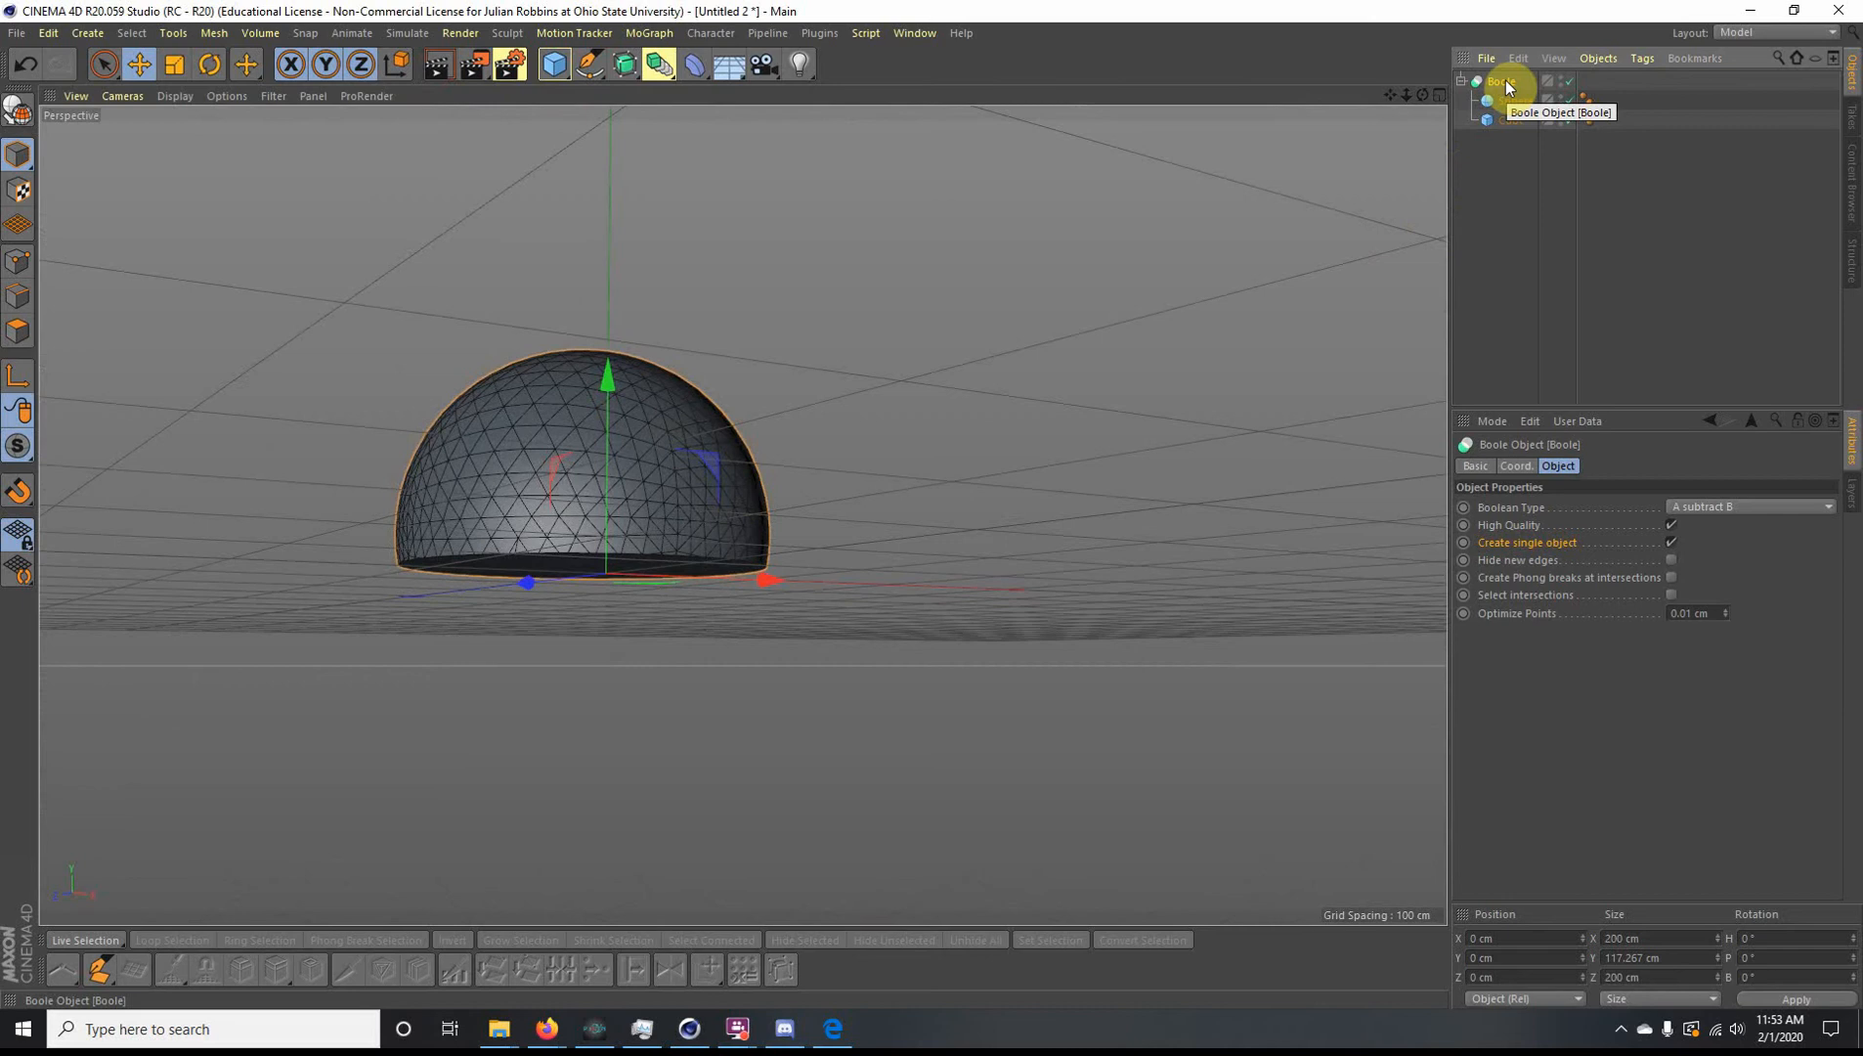
Step: Convert the Boole and its children with Current State to Object and take the resulting polygon mesh out of its null
left_click(1515, 118, "shift")
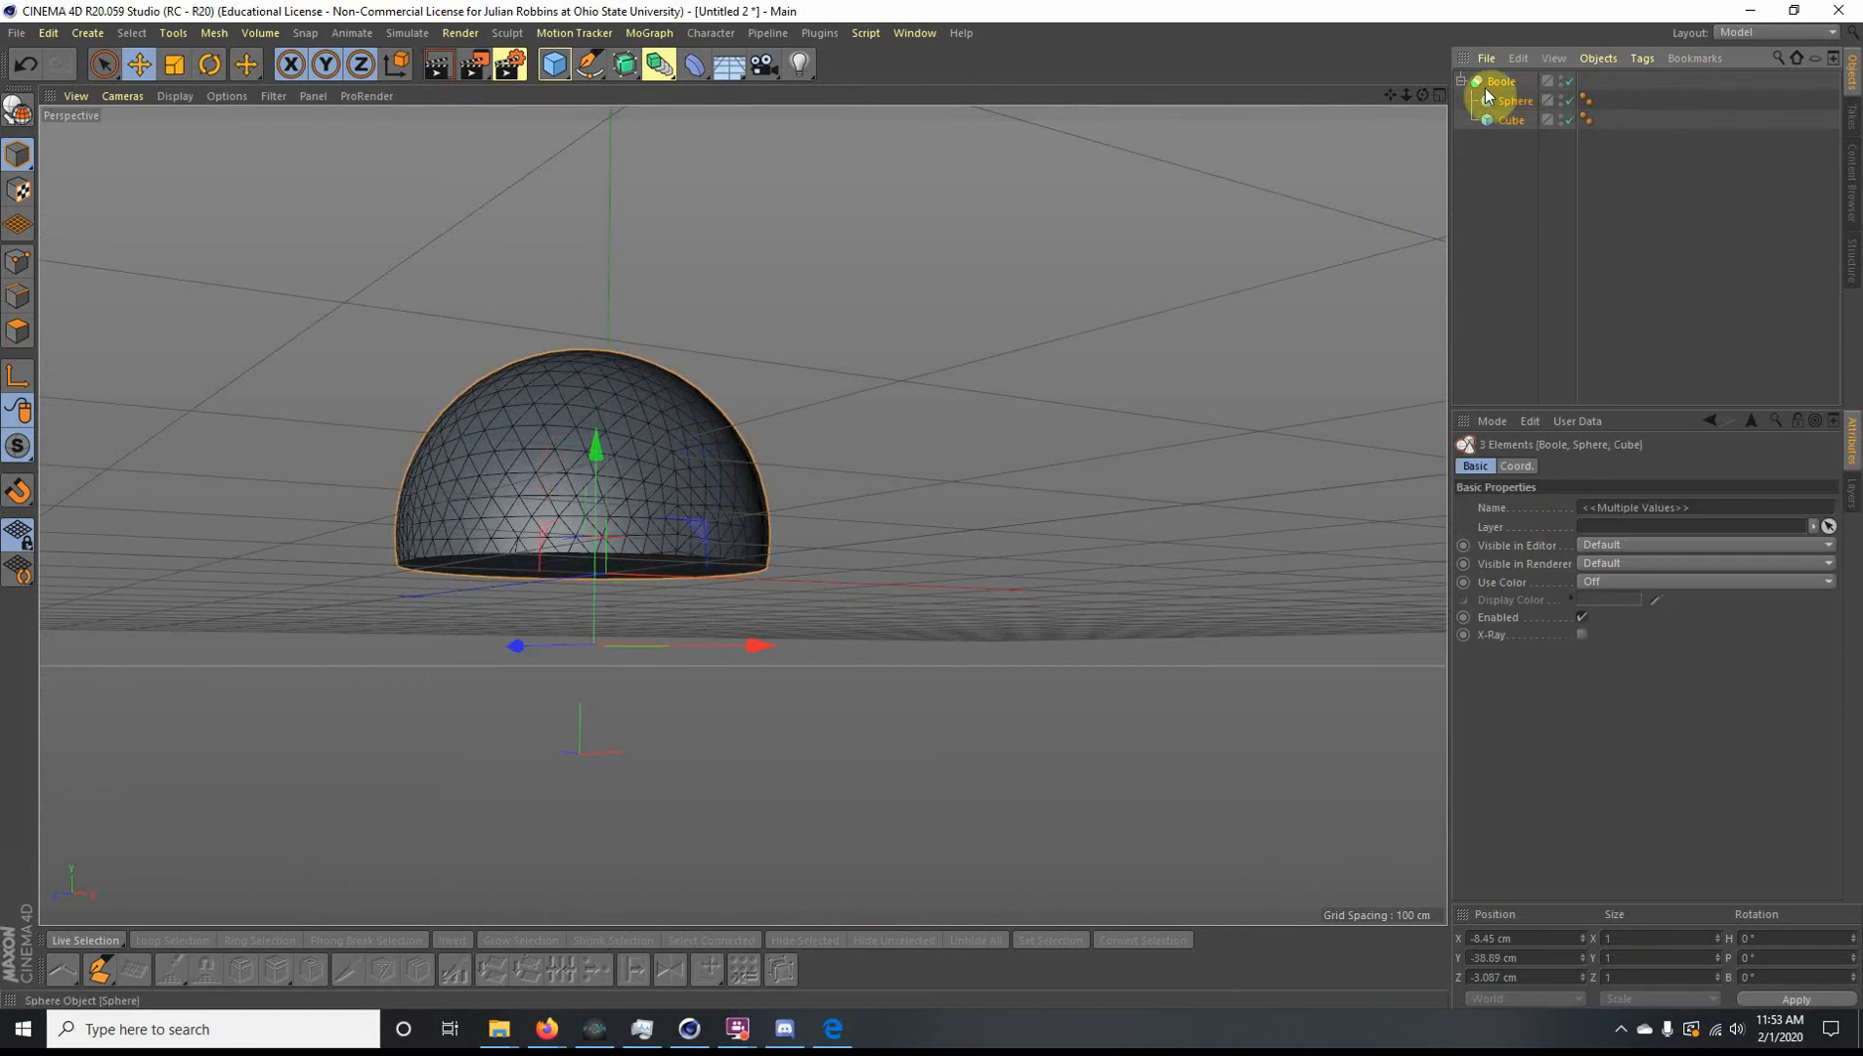
right_click(1512, 122)
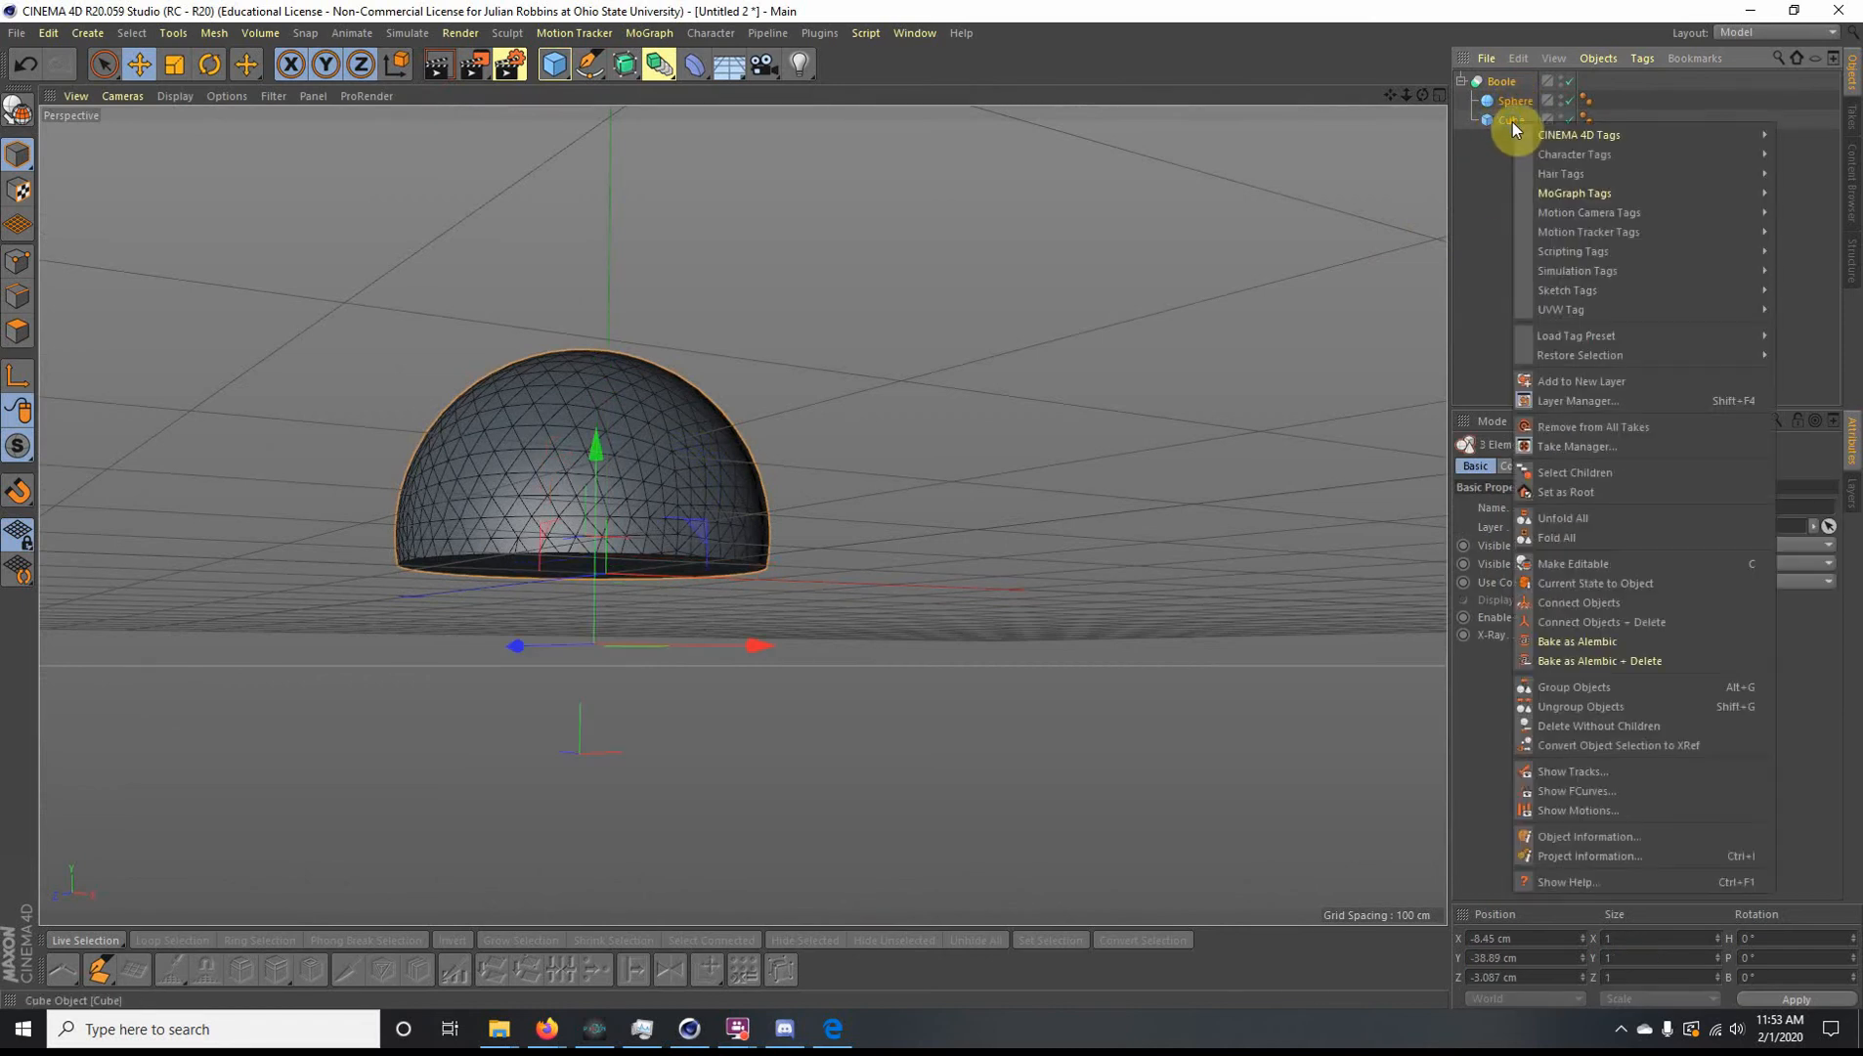
left_click(1599, 585)
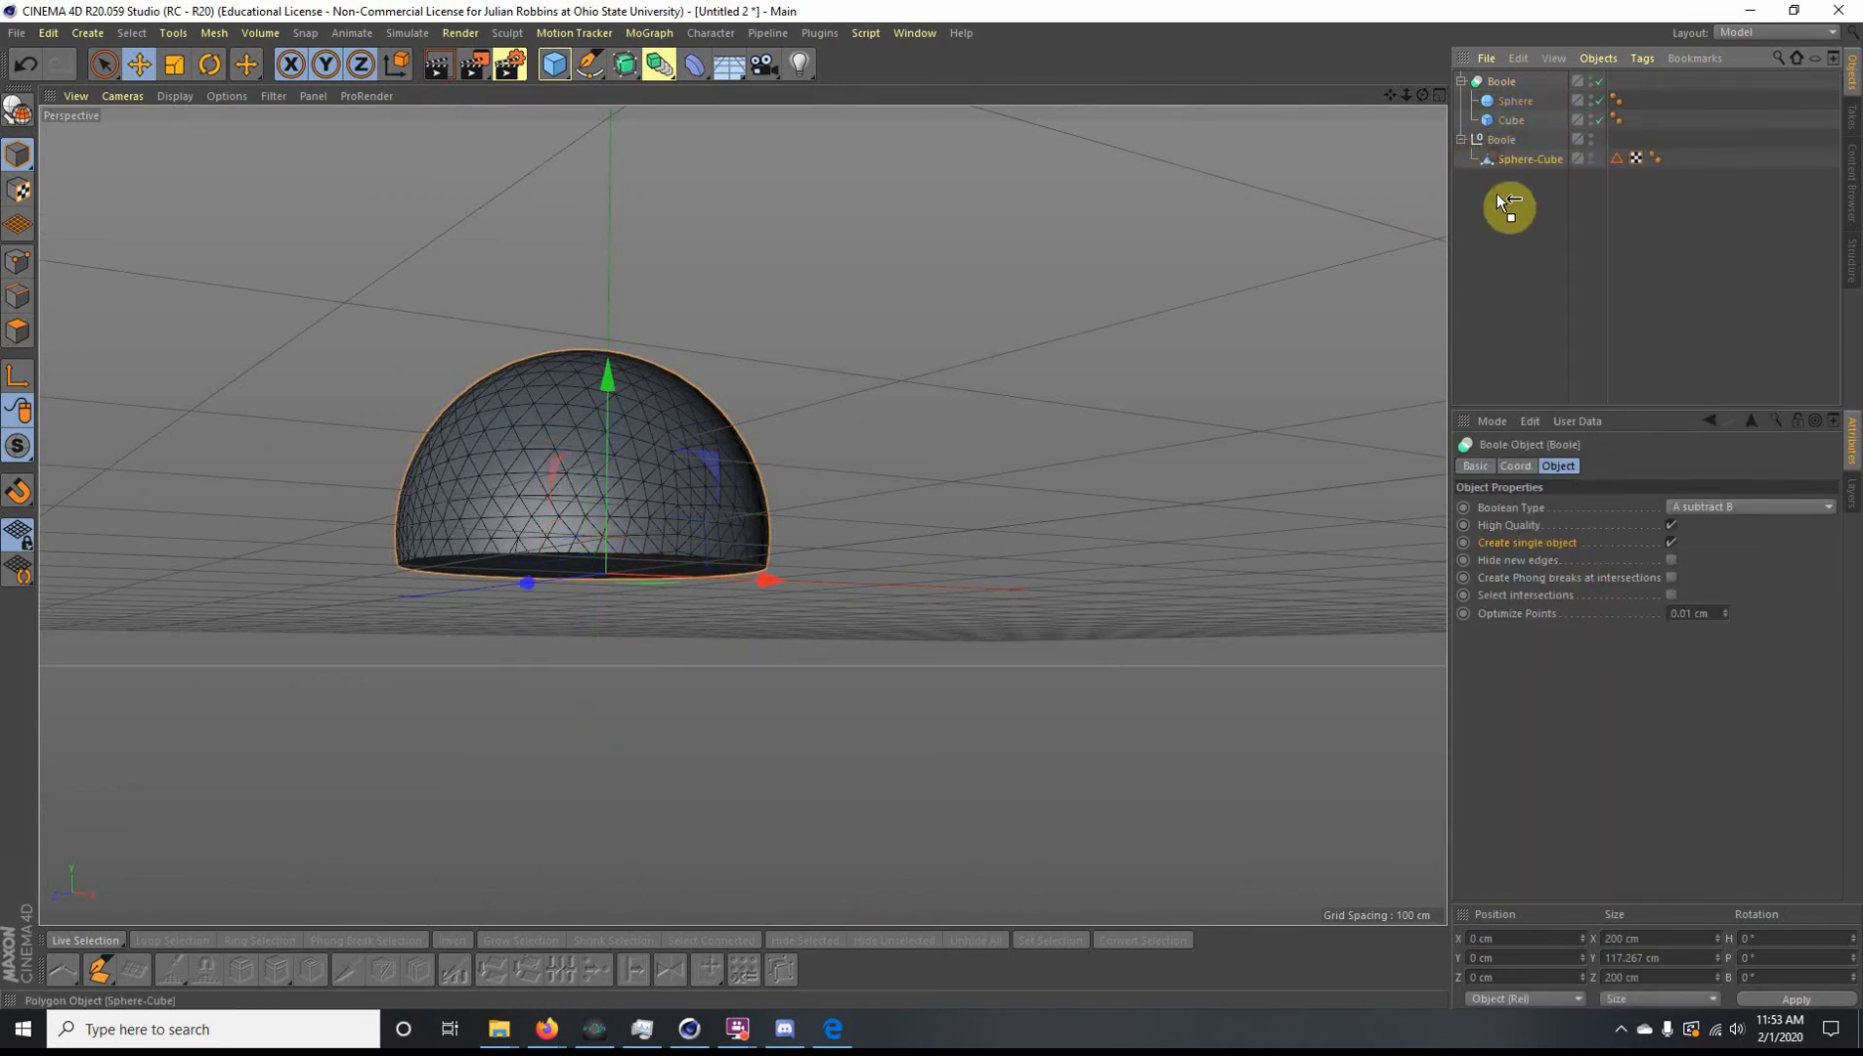
Step: Delete the original Boole and the empty null, and select the remaining dome mesh
left_click(1501, 82)
key("Delete")
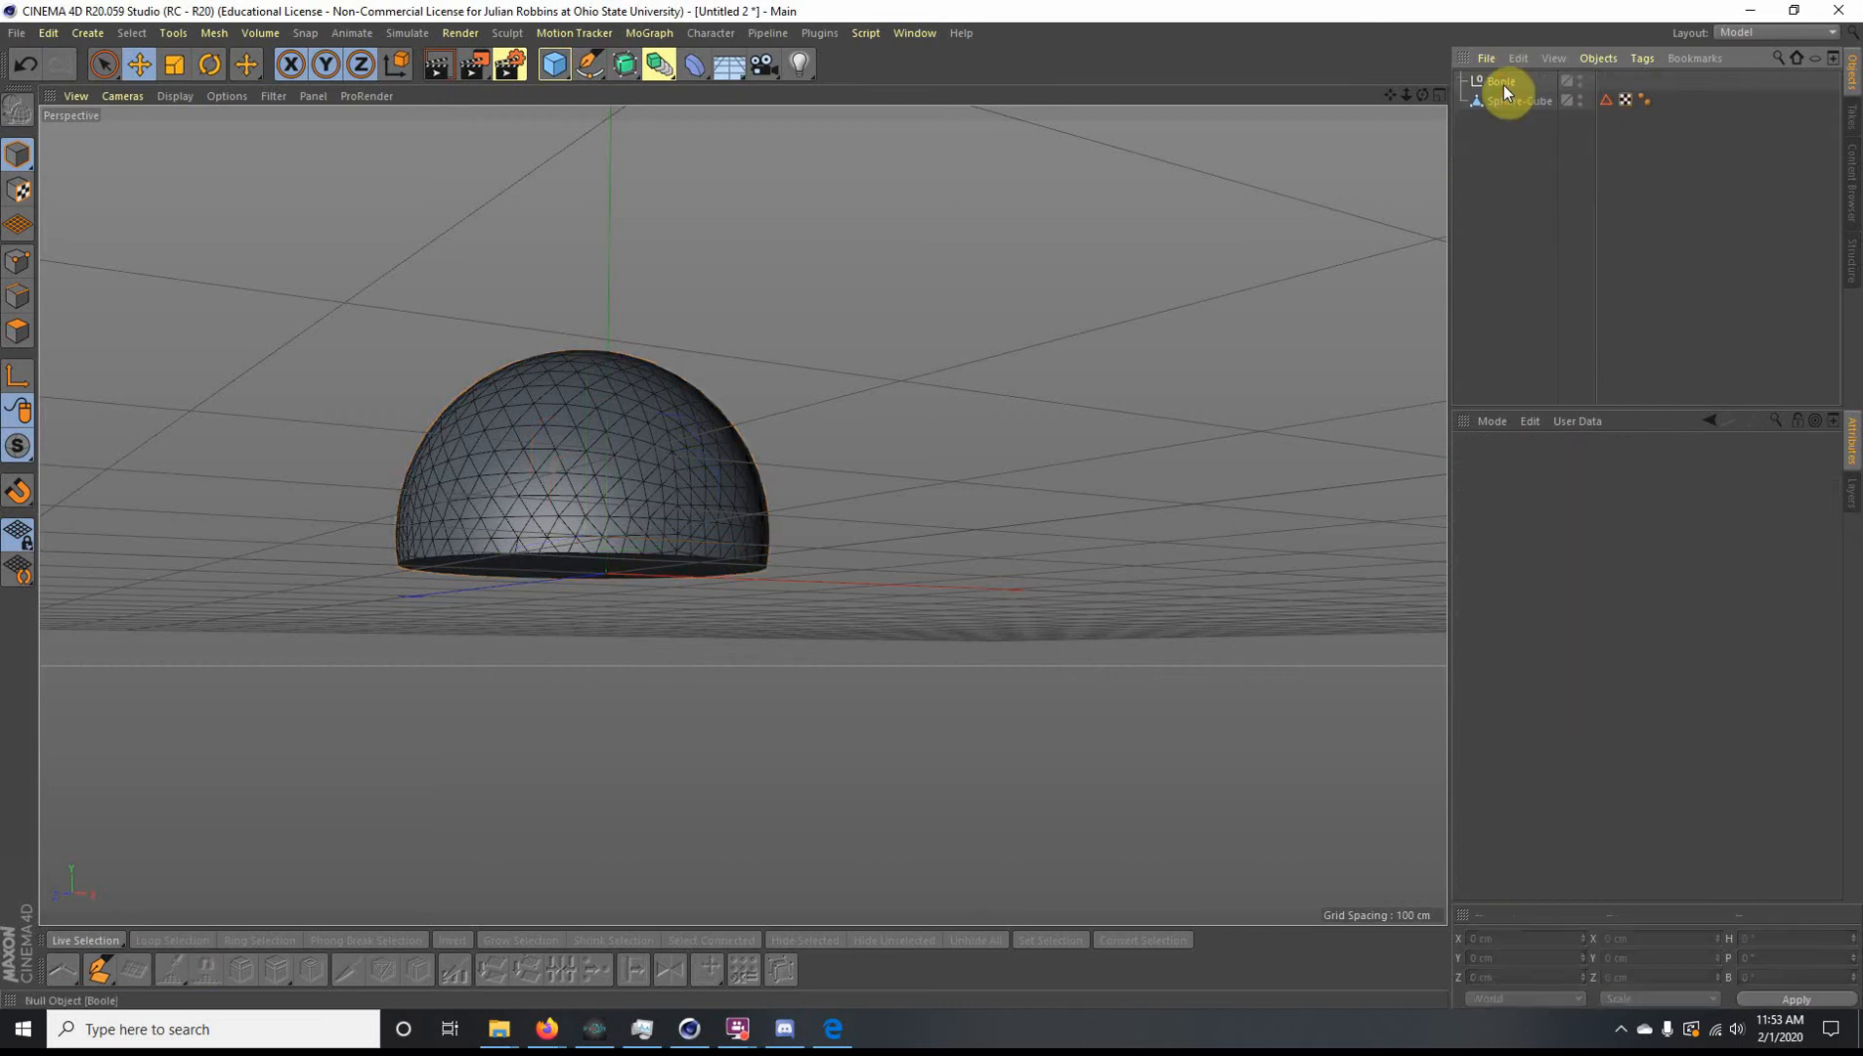
left_click(1508, 84)
key("Delete")
left_click(1508, 84)
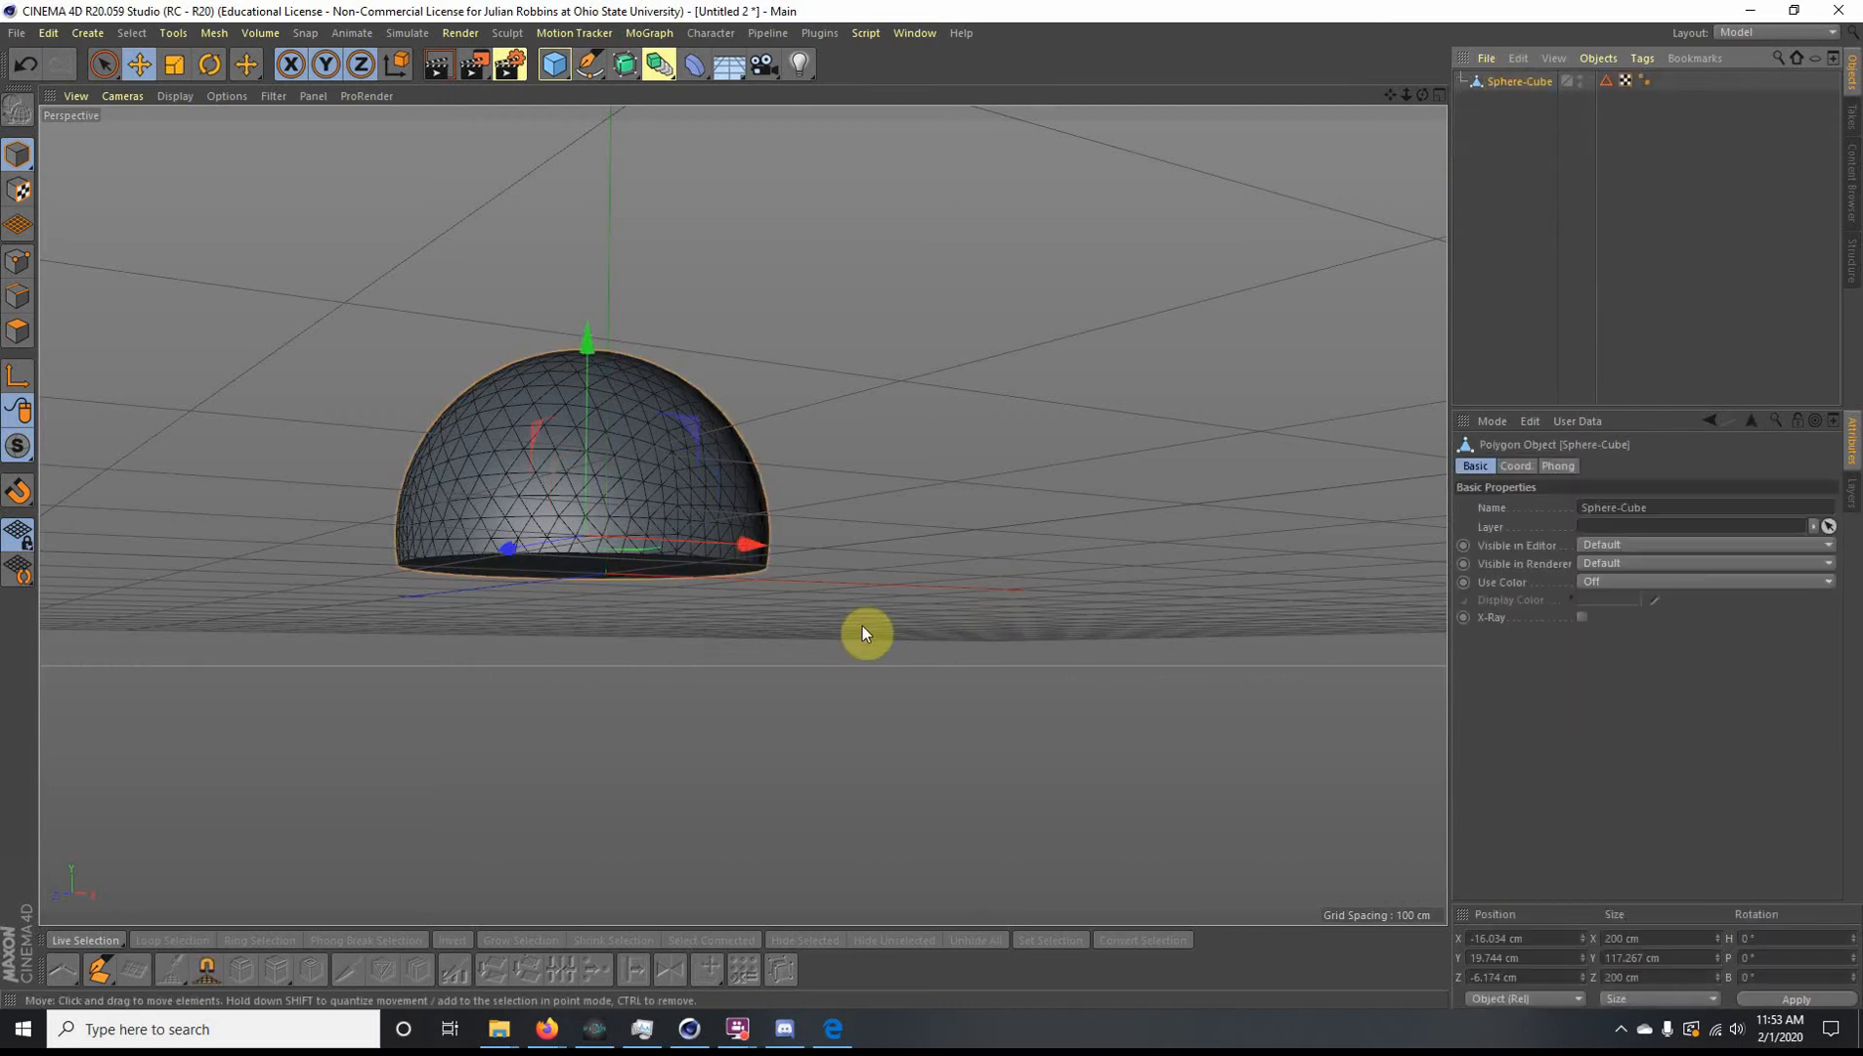
left_click_drag(386, 628, 455, 418, "alt")
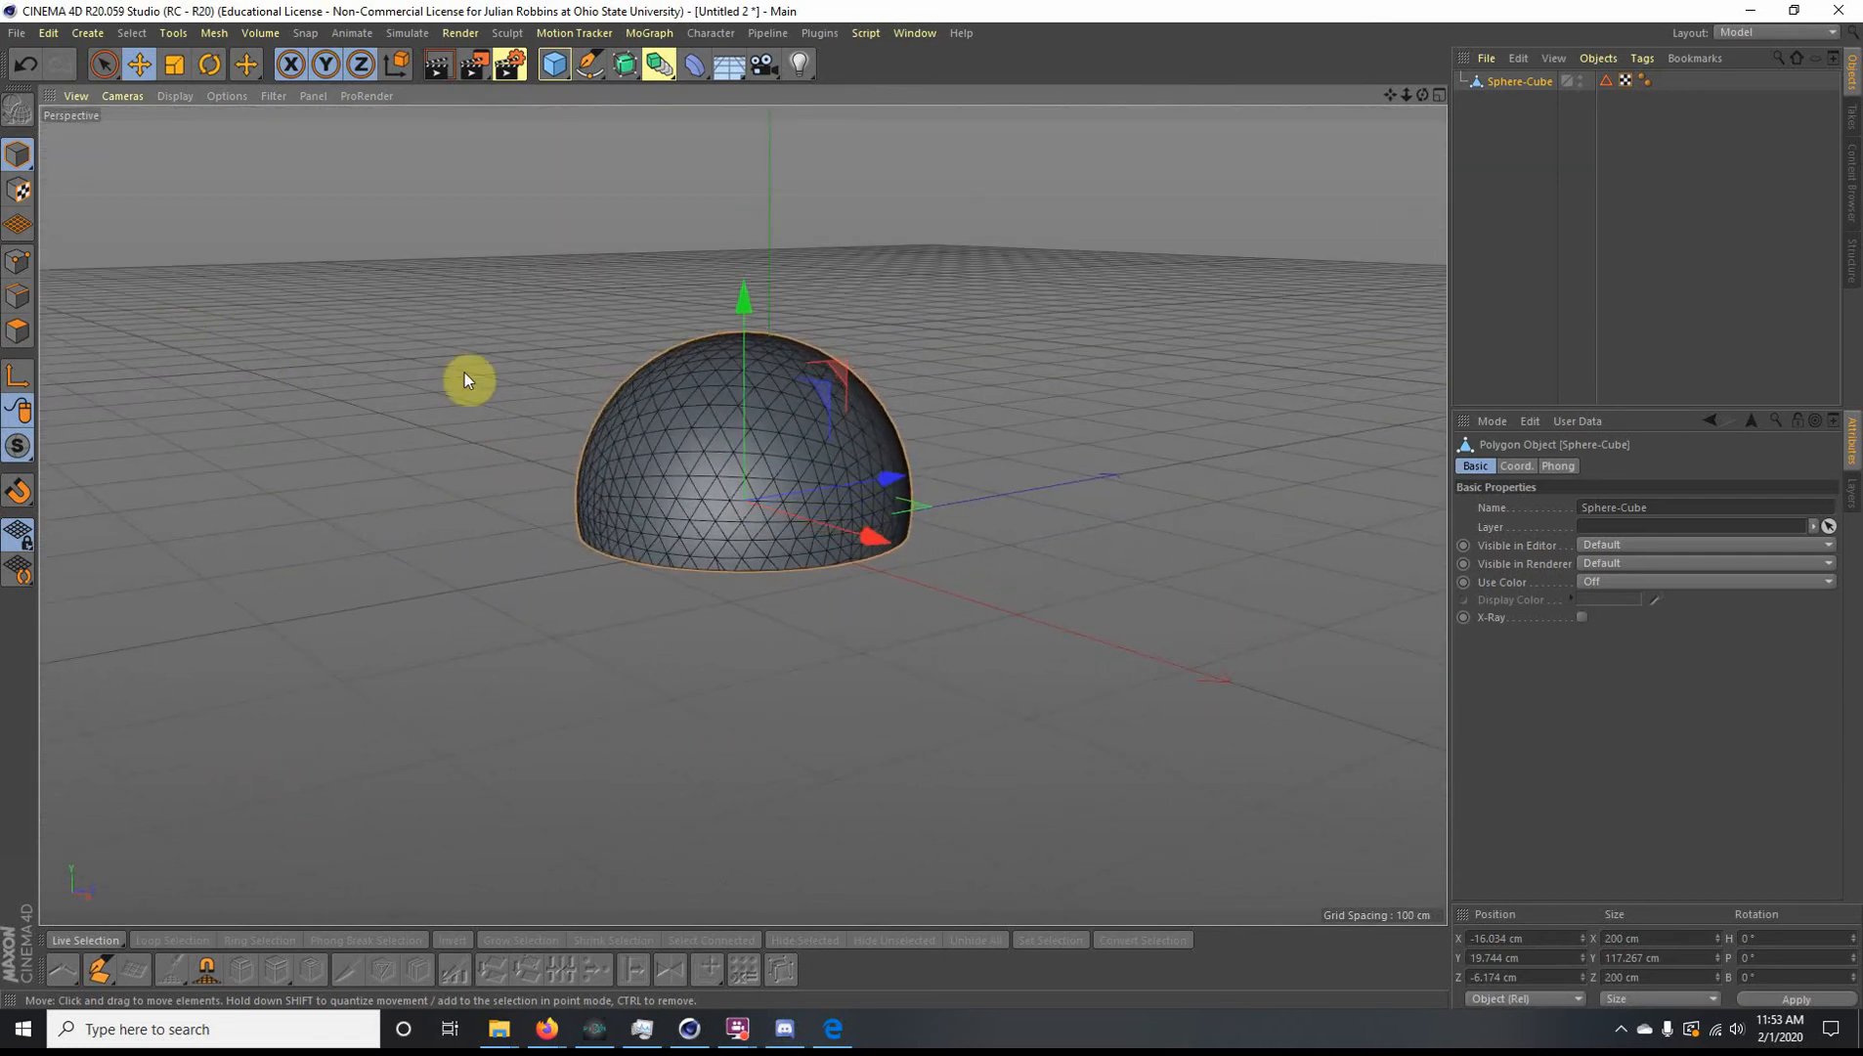
Step: Switch the dome mesh to point editing and enable Soft Selection for the Move tool
left_click(18, 262)
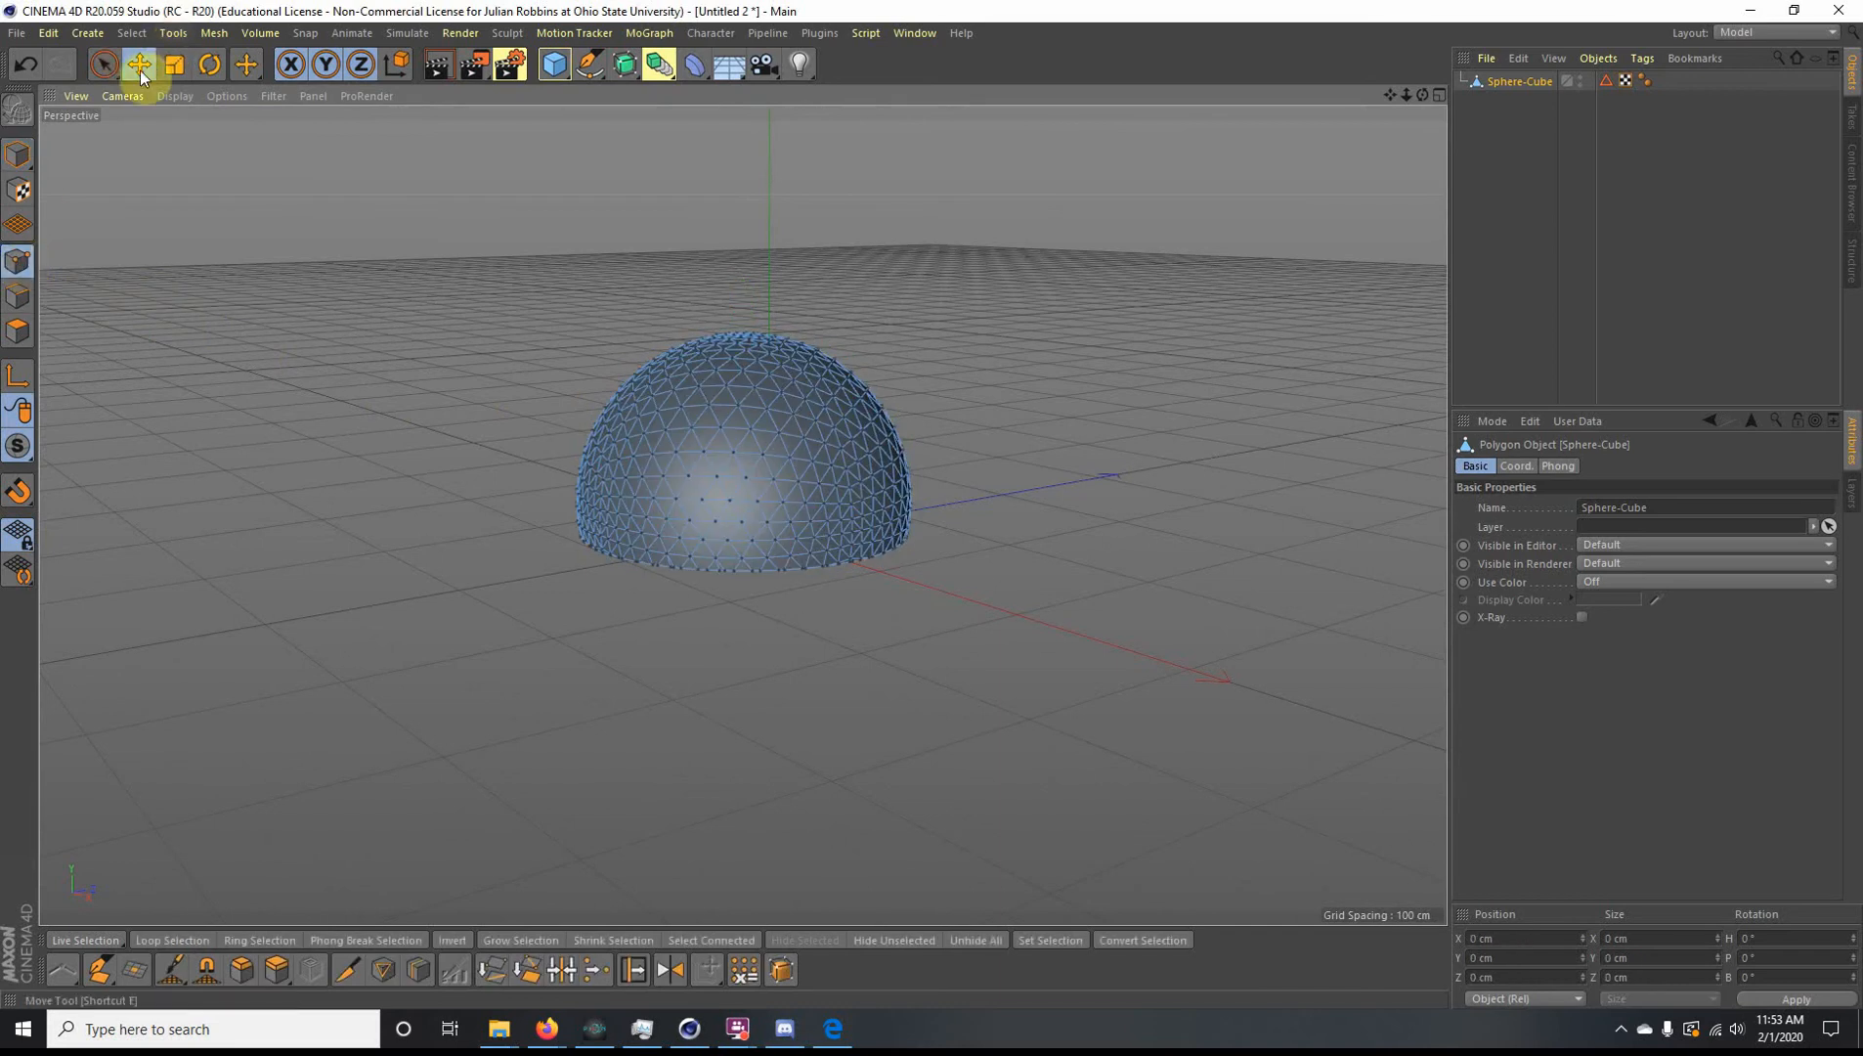
left_click(98, 67)
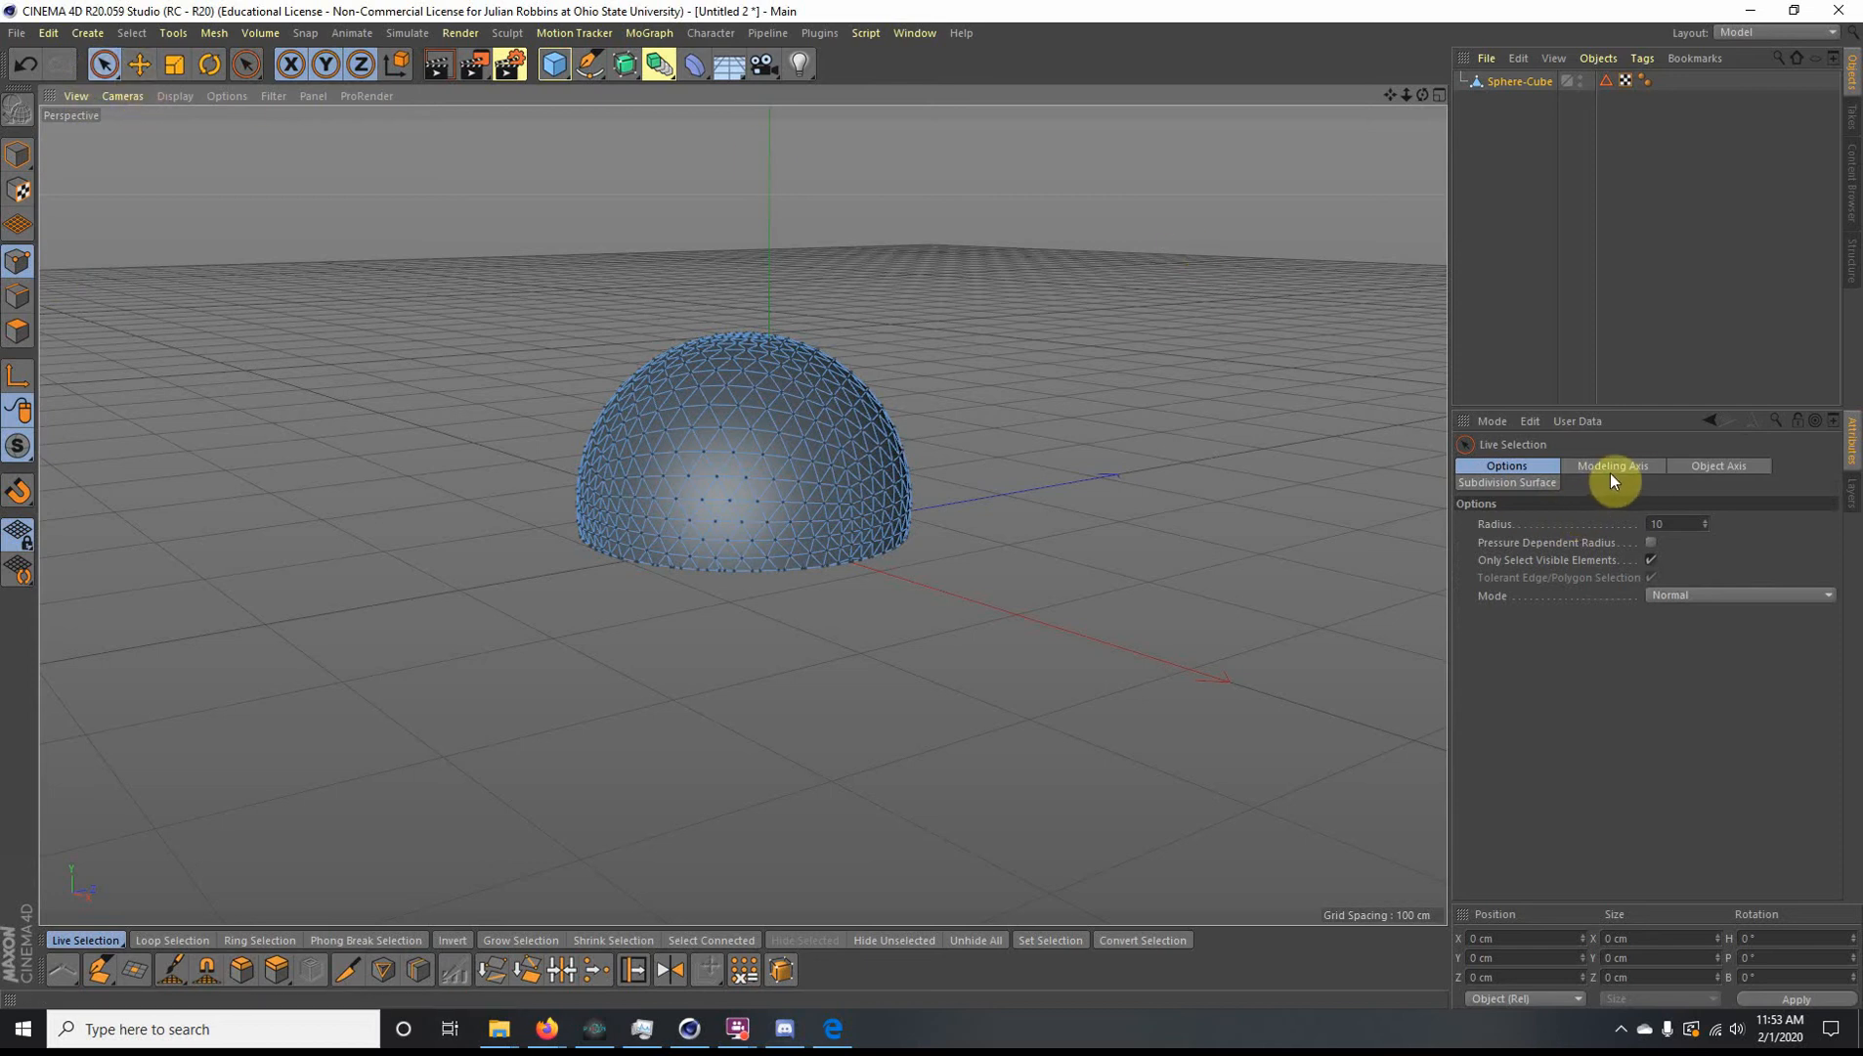
left_click(174, 65)
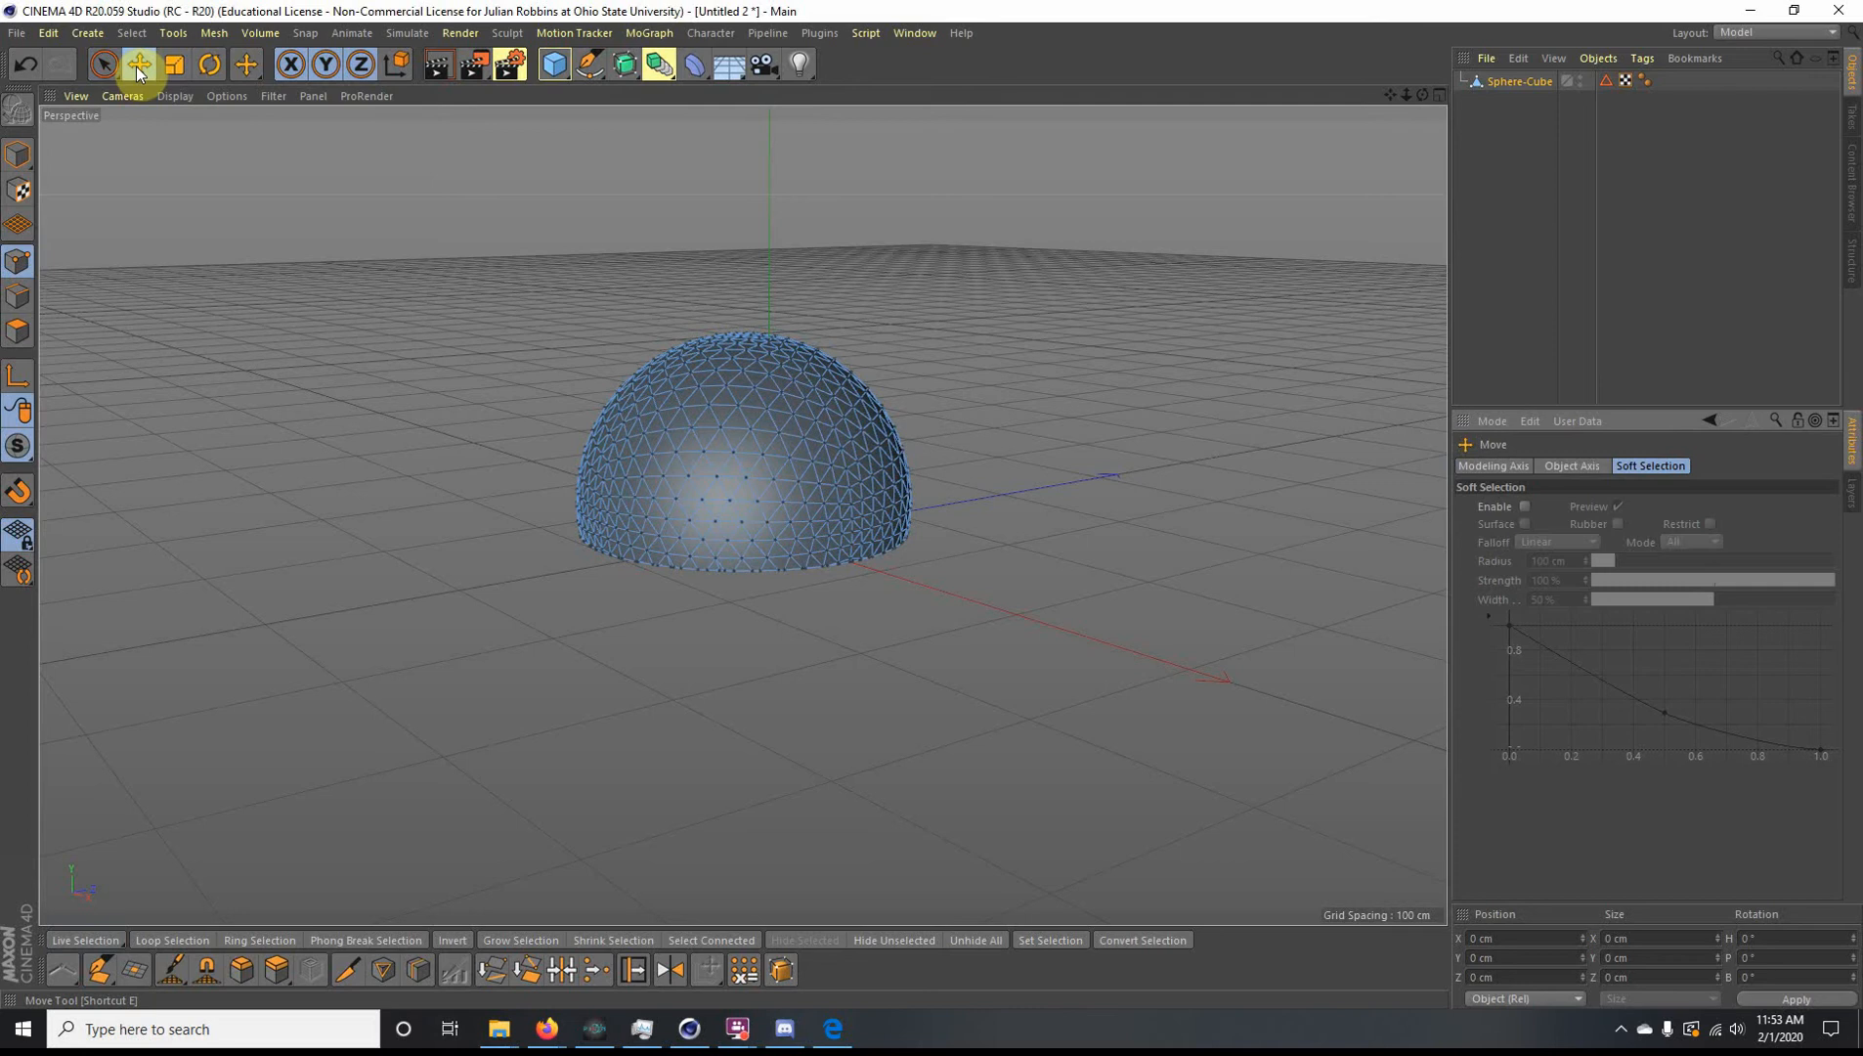
left_click(104, 64)
left_click(142, 64)
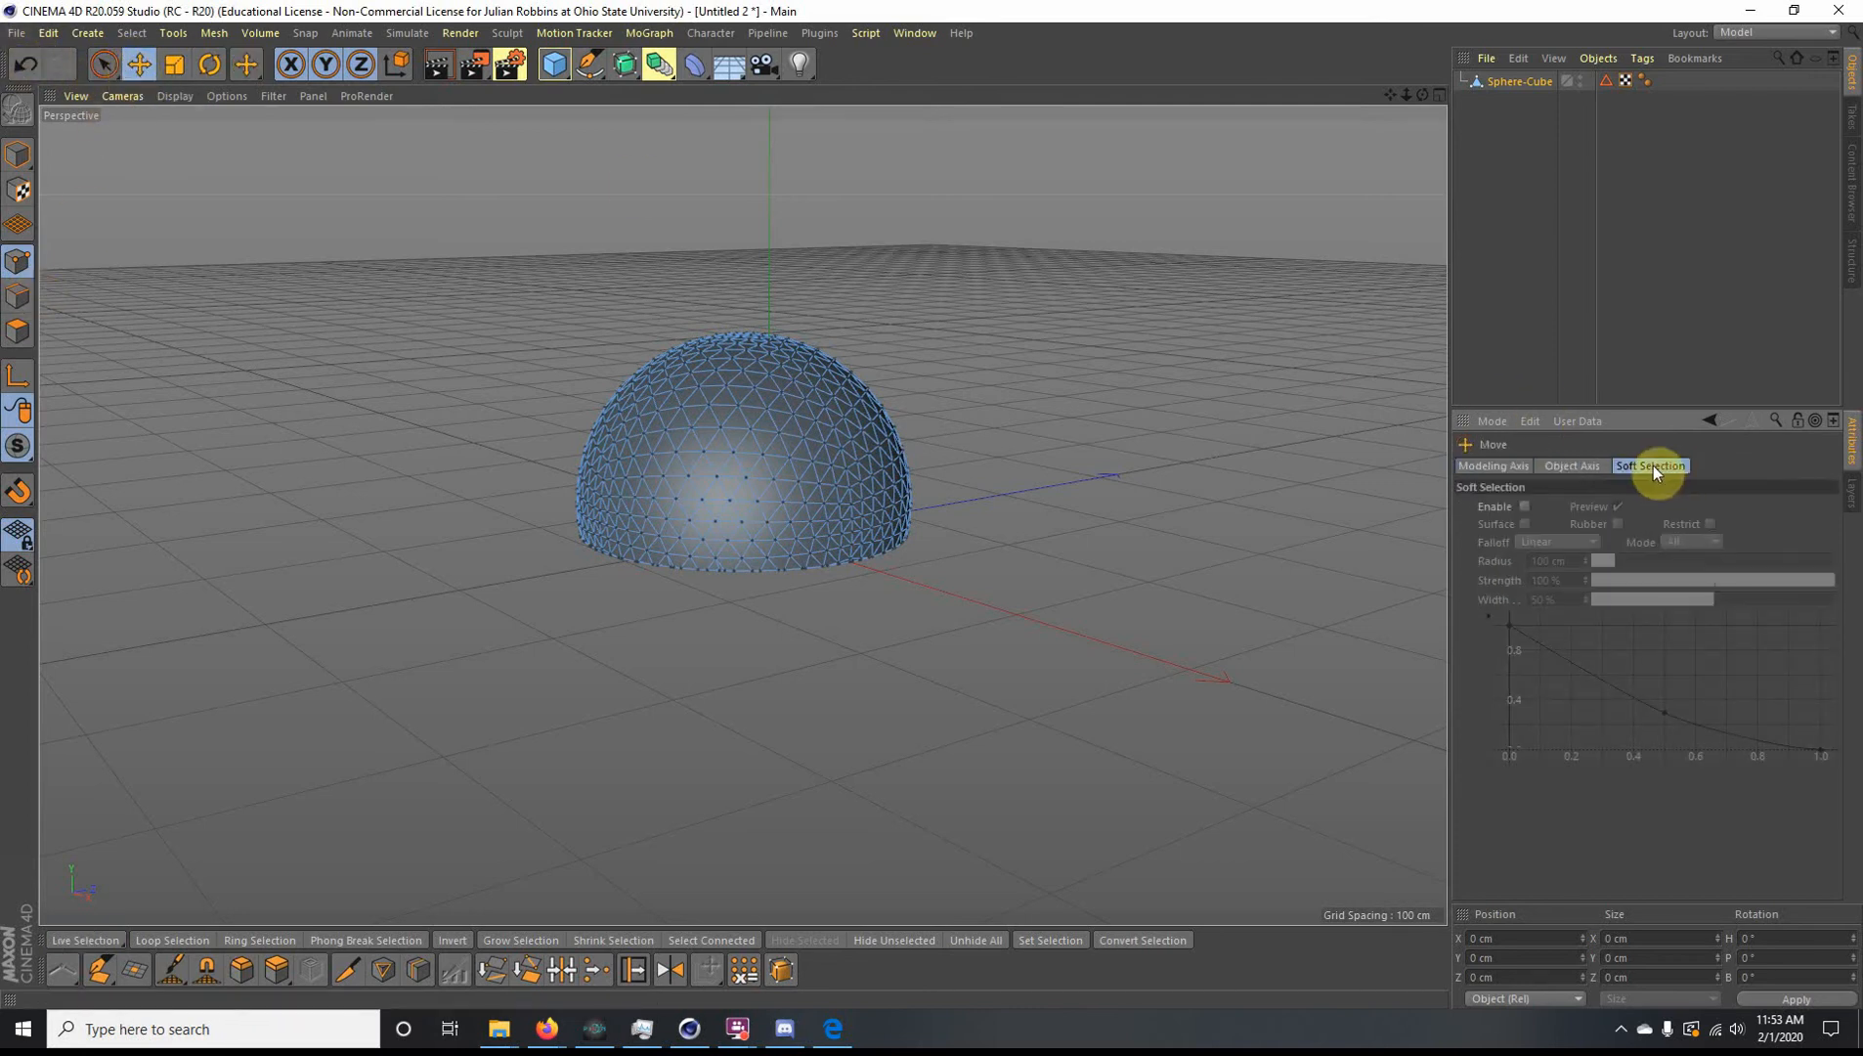
left_click(1524, 504)
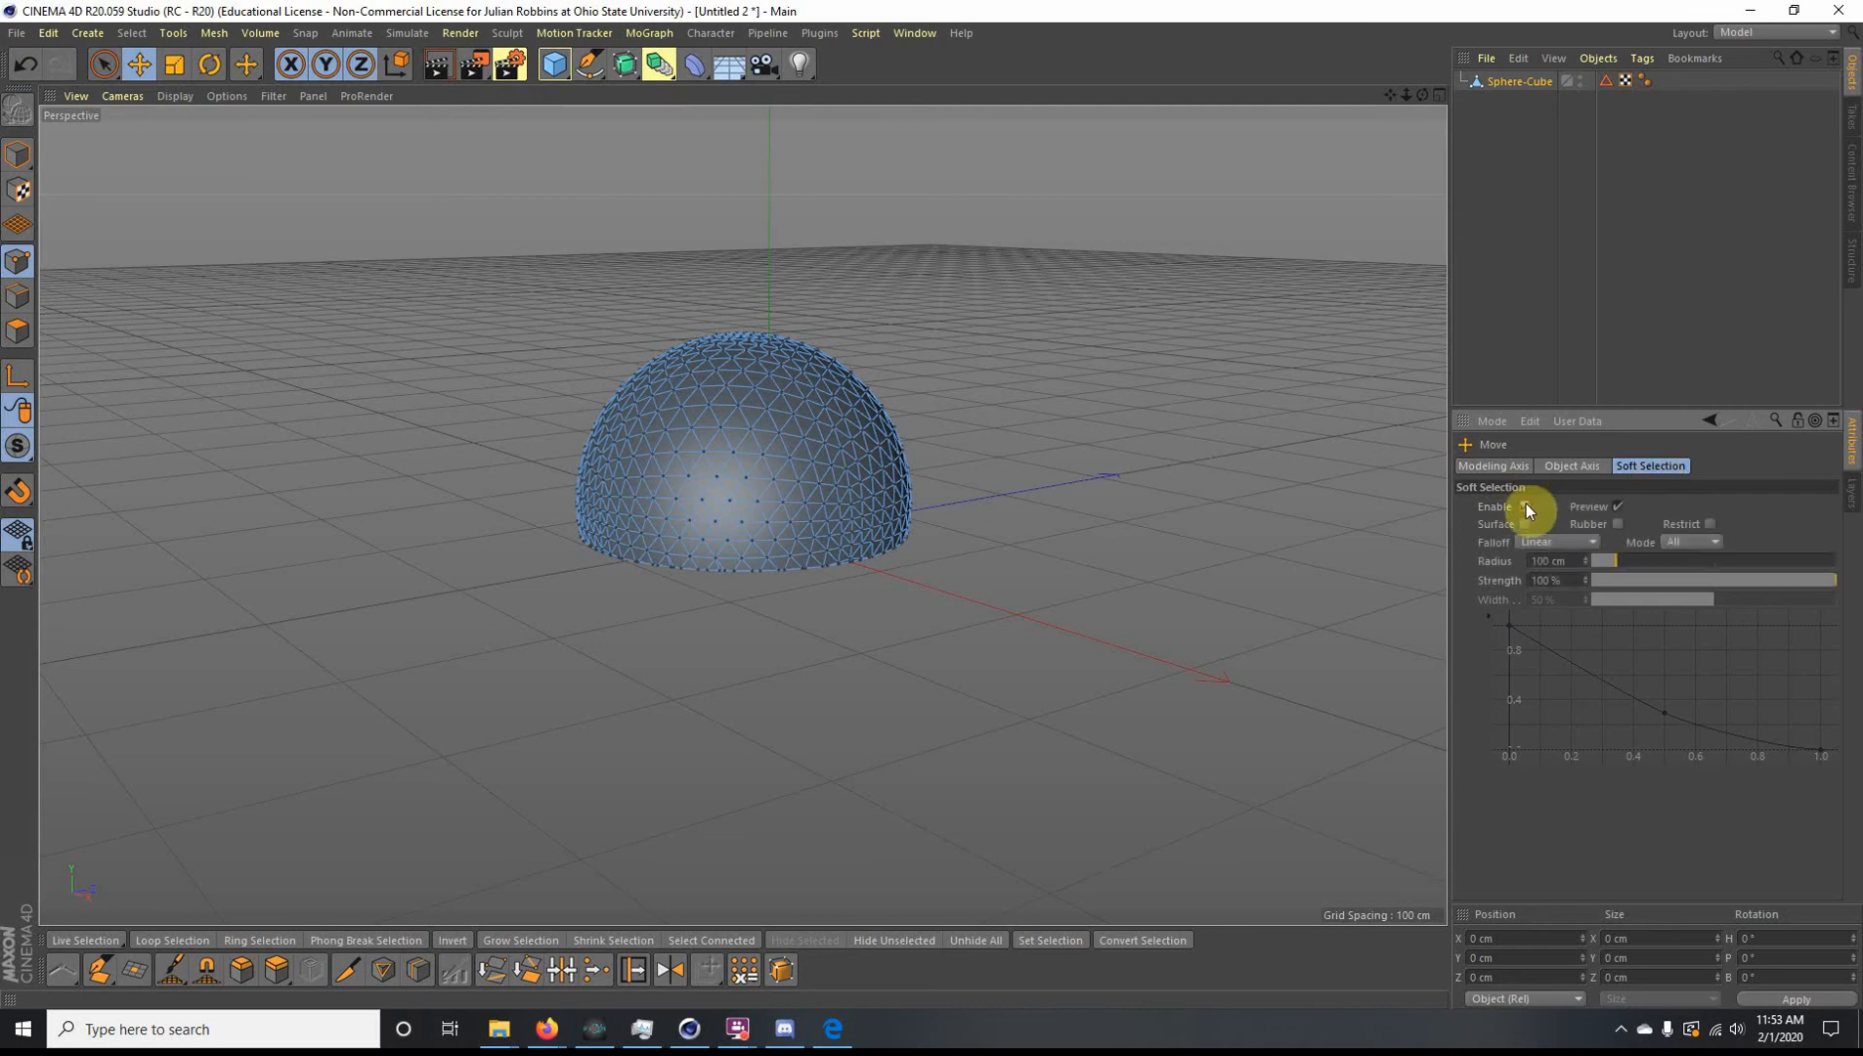
Step: Select a point on the dome's side, set the soft selection radius to 53 cm and pull the point outward along X
left_click(759, 460)
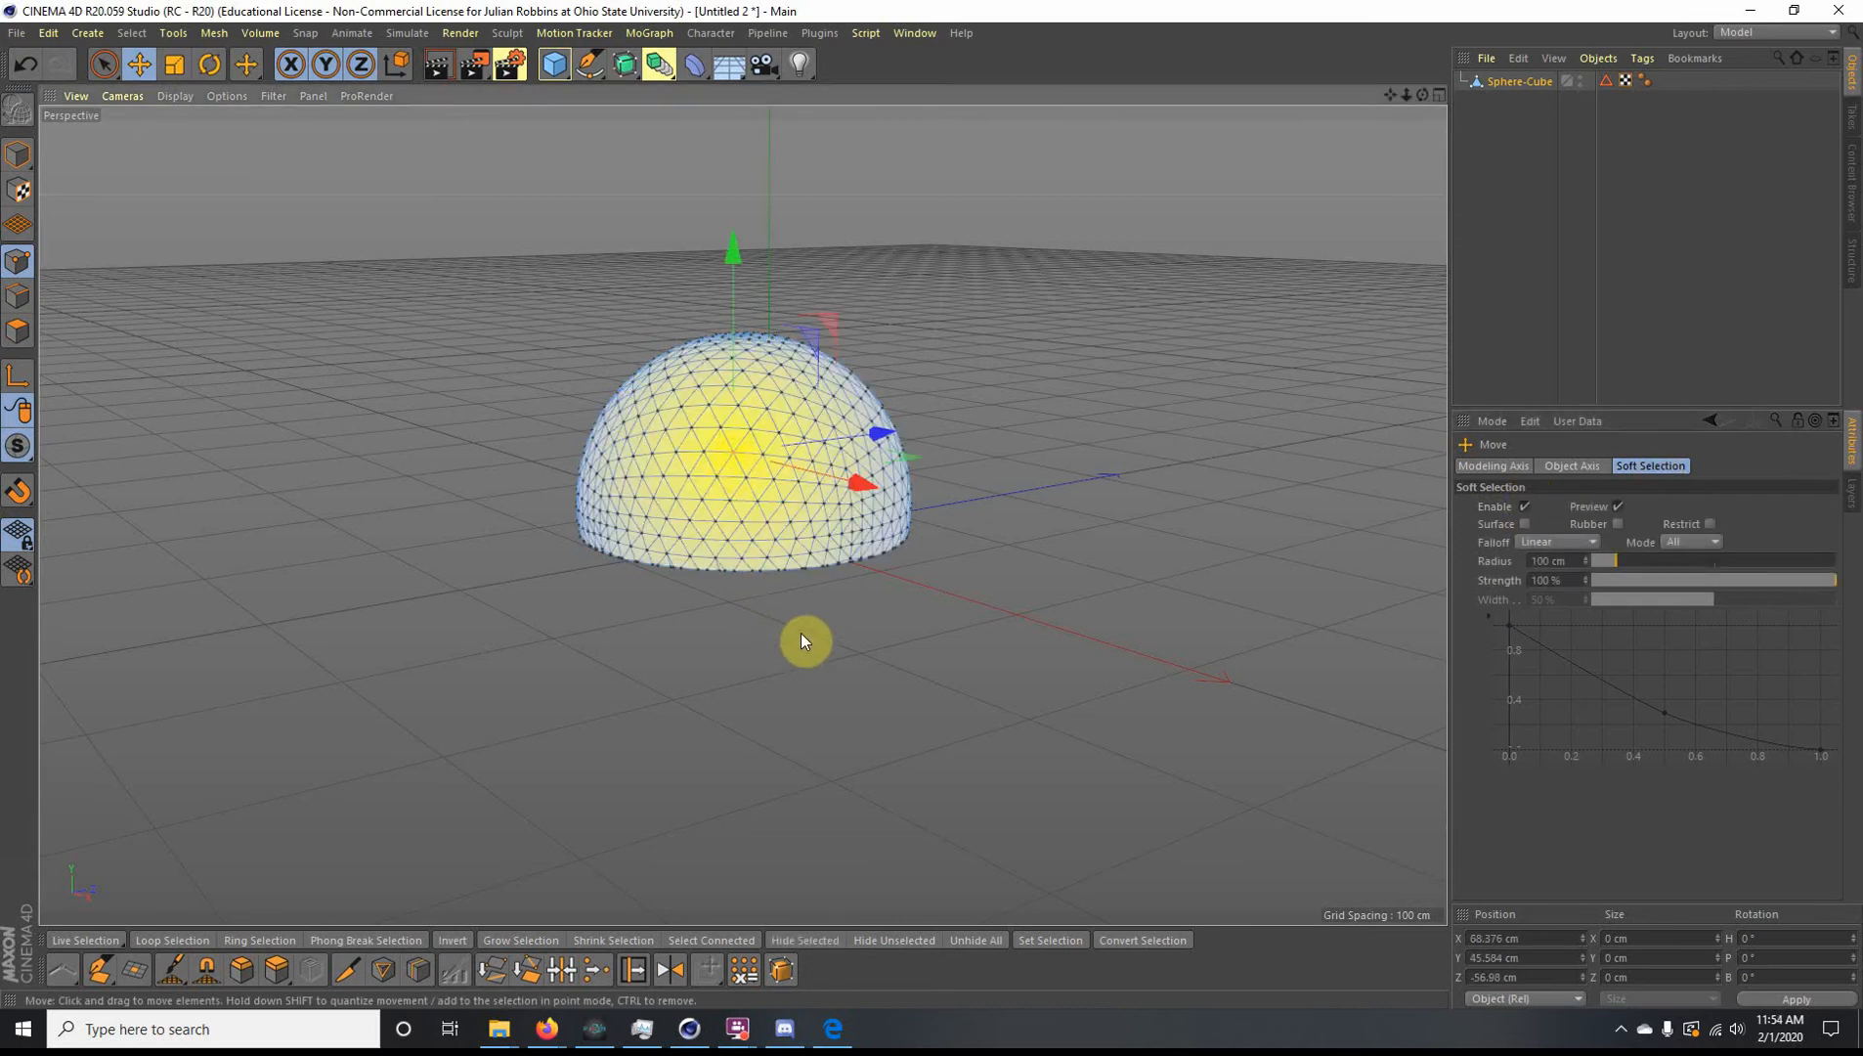
left_click_drag(800, 634, 1028, 638, "alt")
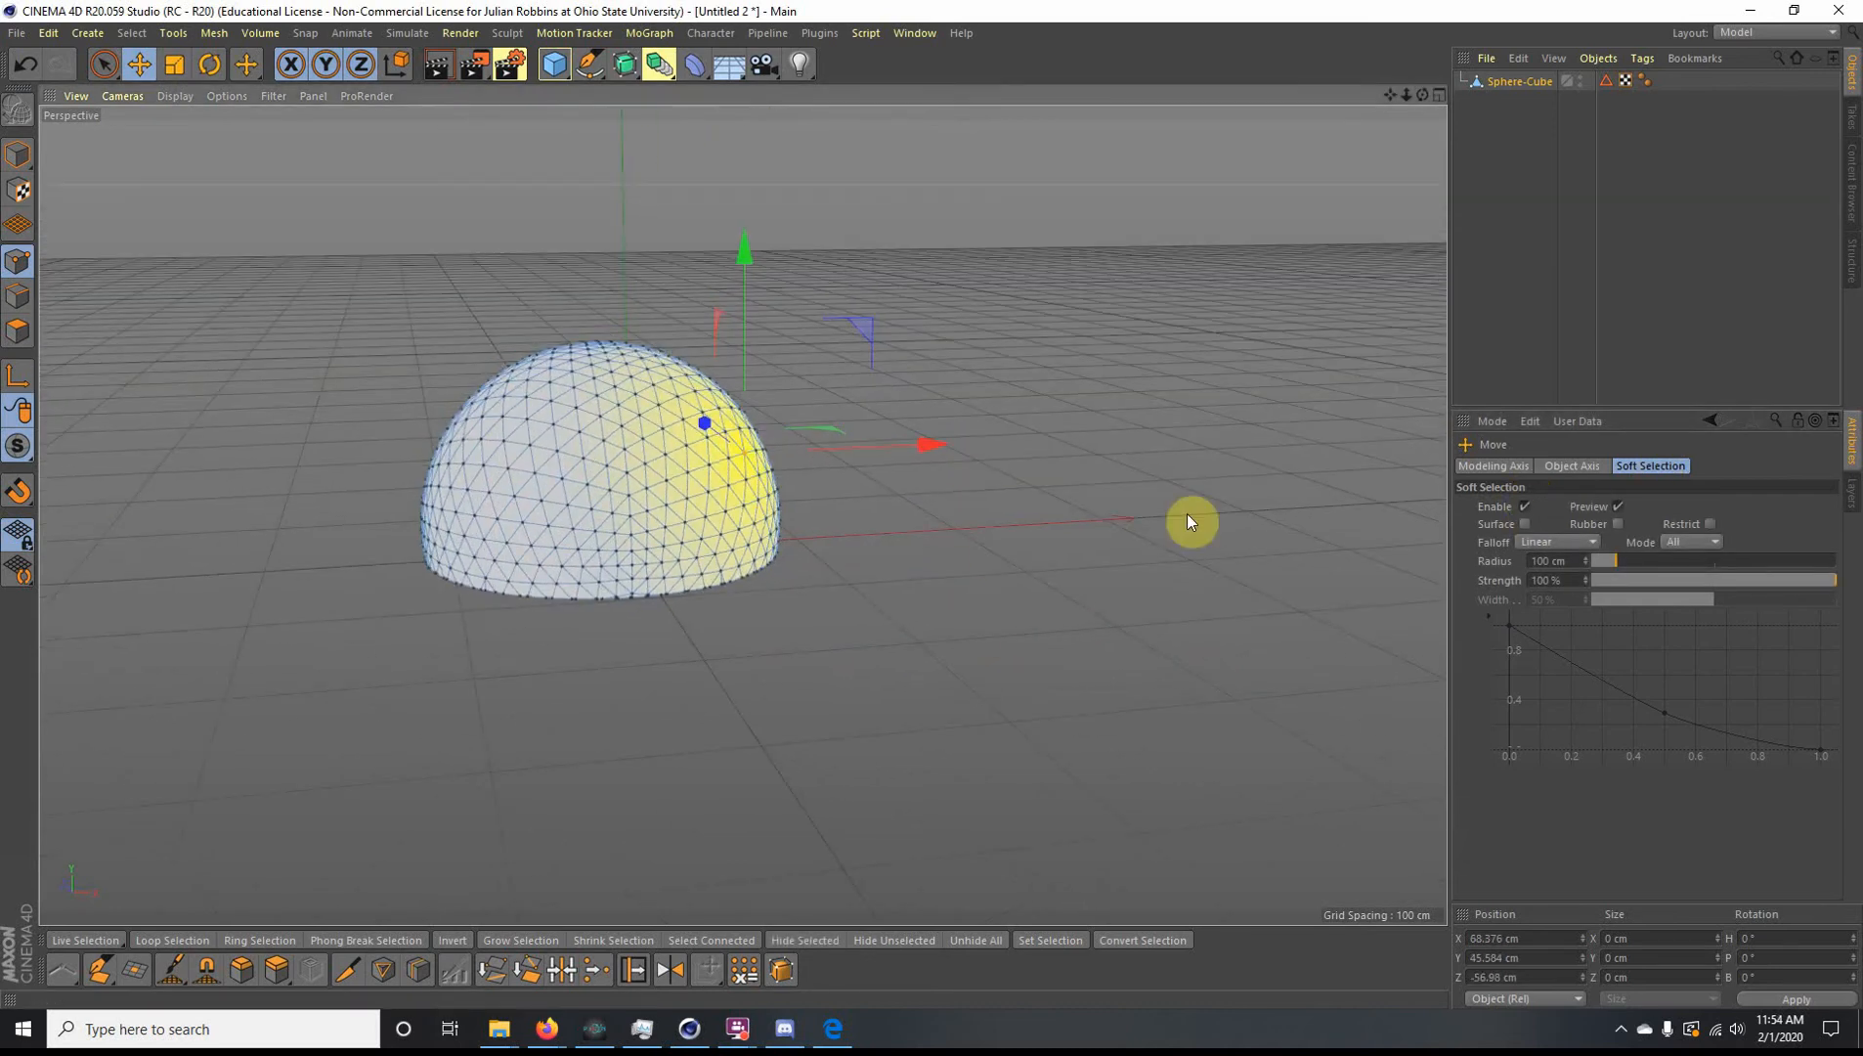
left_click_drag(1592, 559, 1607, 559)
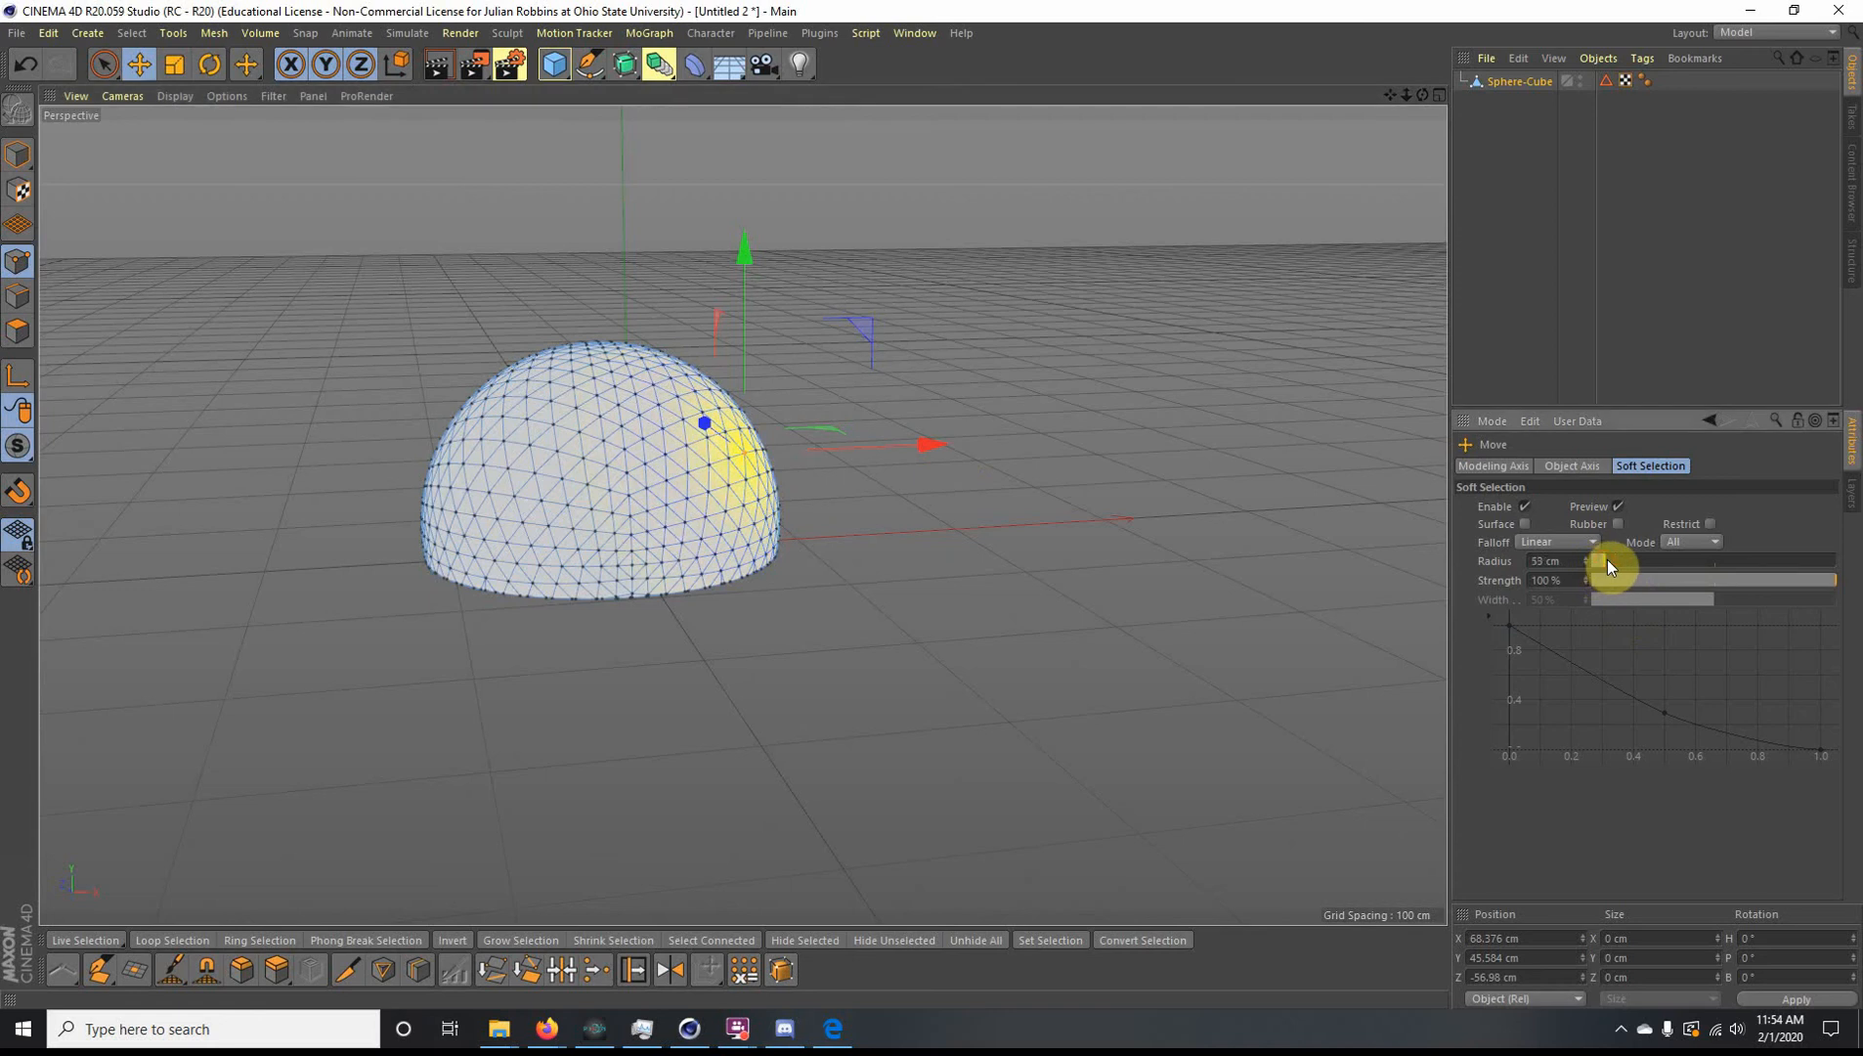
left_click_drag(757, 651, 552, 502, "alt")
left_click_drag(848, 618, 961, 710, "alt")
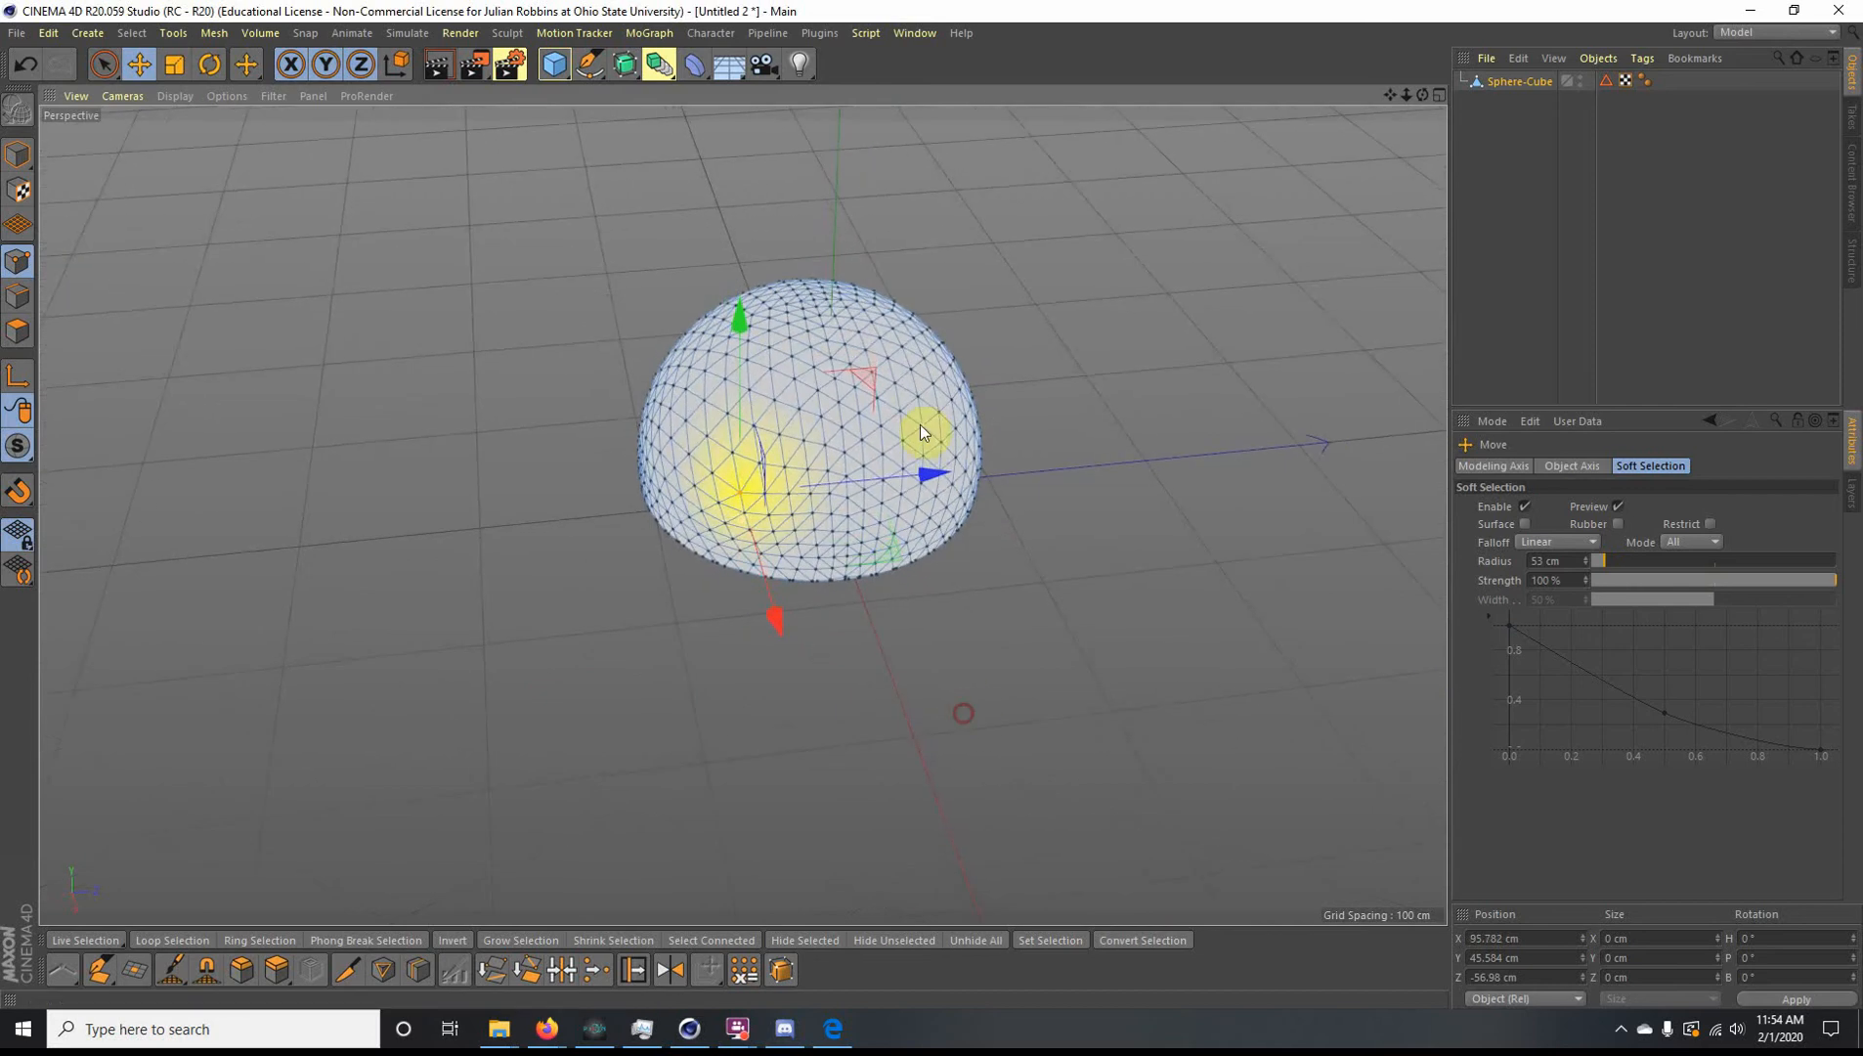
Step: Bulge the dome's positive Z side outward by pulling surface points, with the soft selection radius raised to 93 cm
left_click(932, 426)
left_click_drag(1050, 420, 1087, 406)
left_click_drag(962, 596, 840, 459, "alt")
left_click(1607, 567)
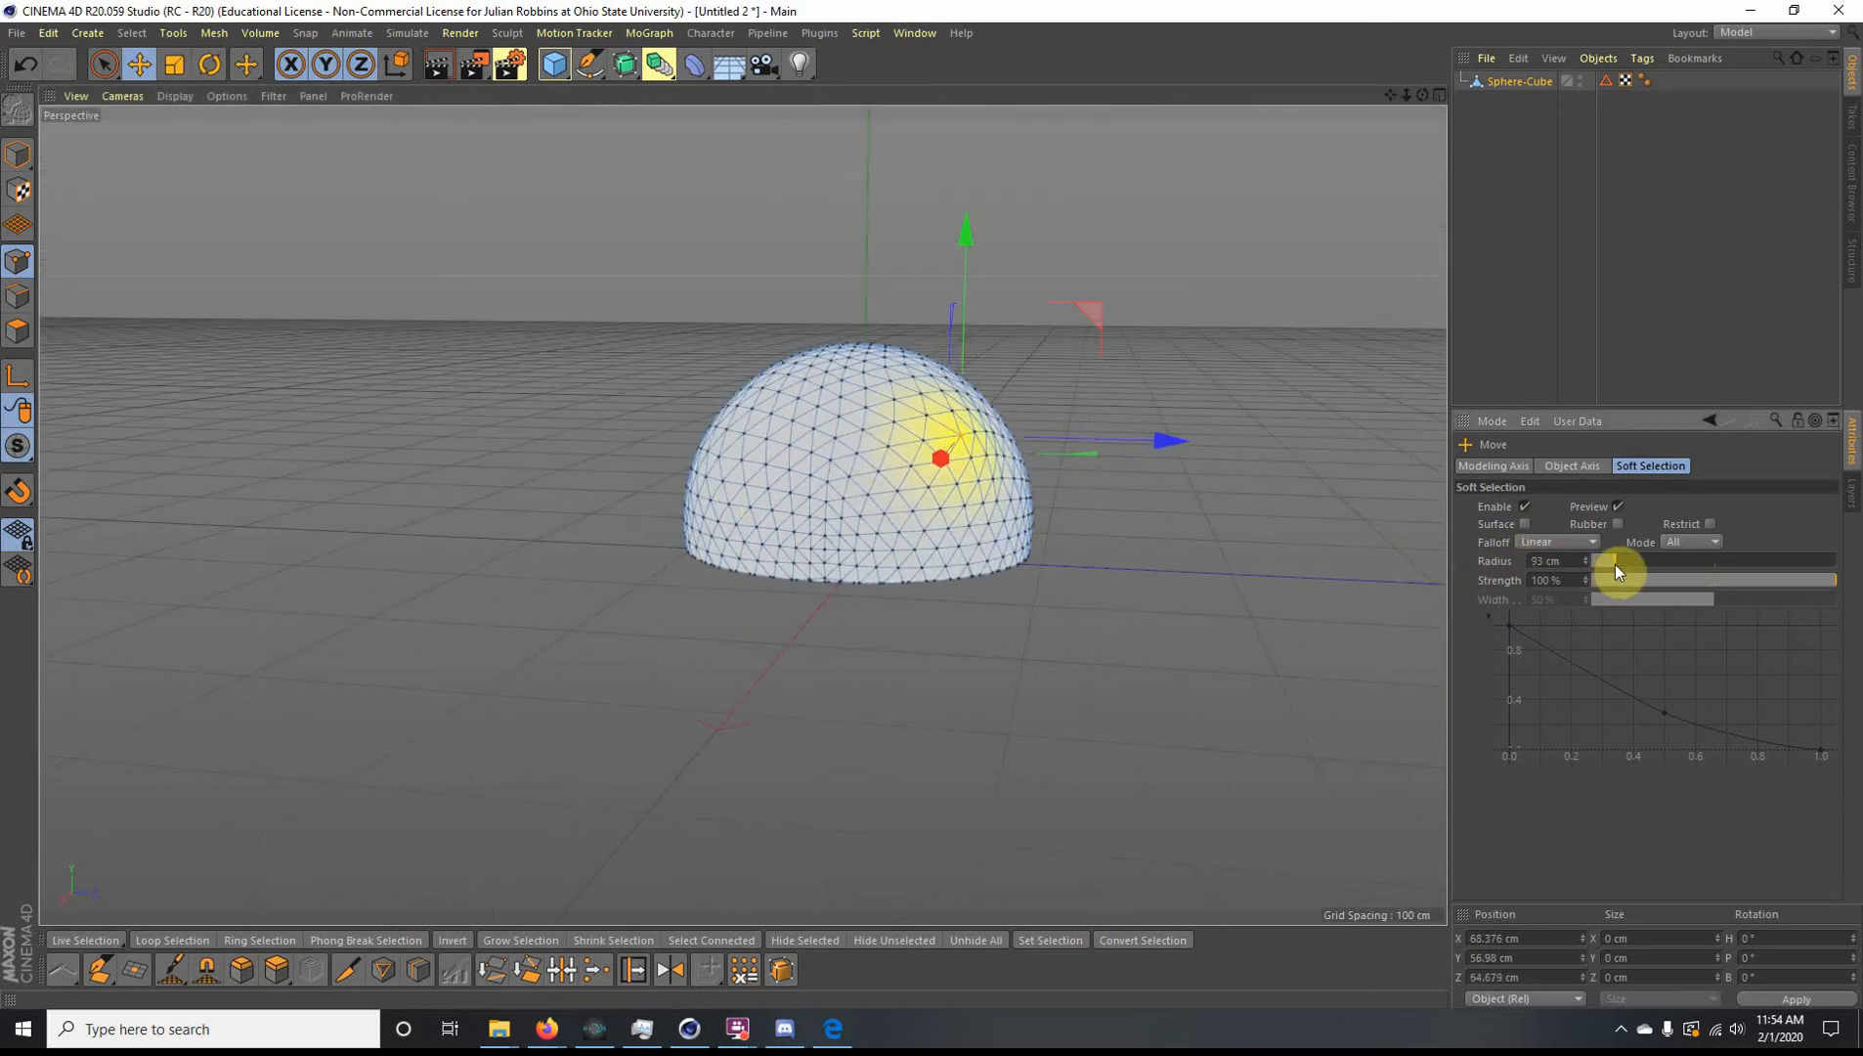
left_click_drag(1056, 467, 1081, 537, "alt")
left_click_drag(1153, 485, 1177, 489)
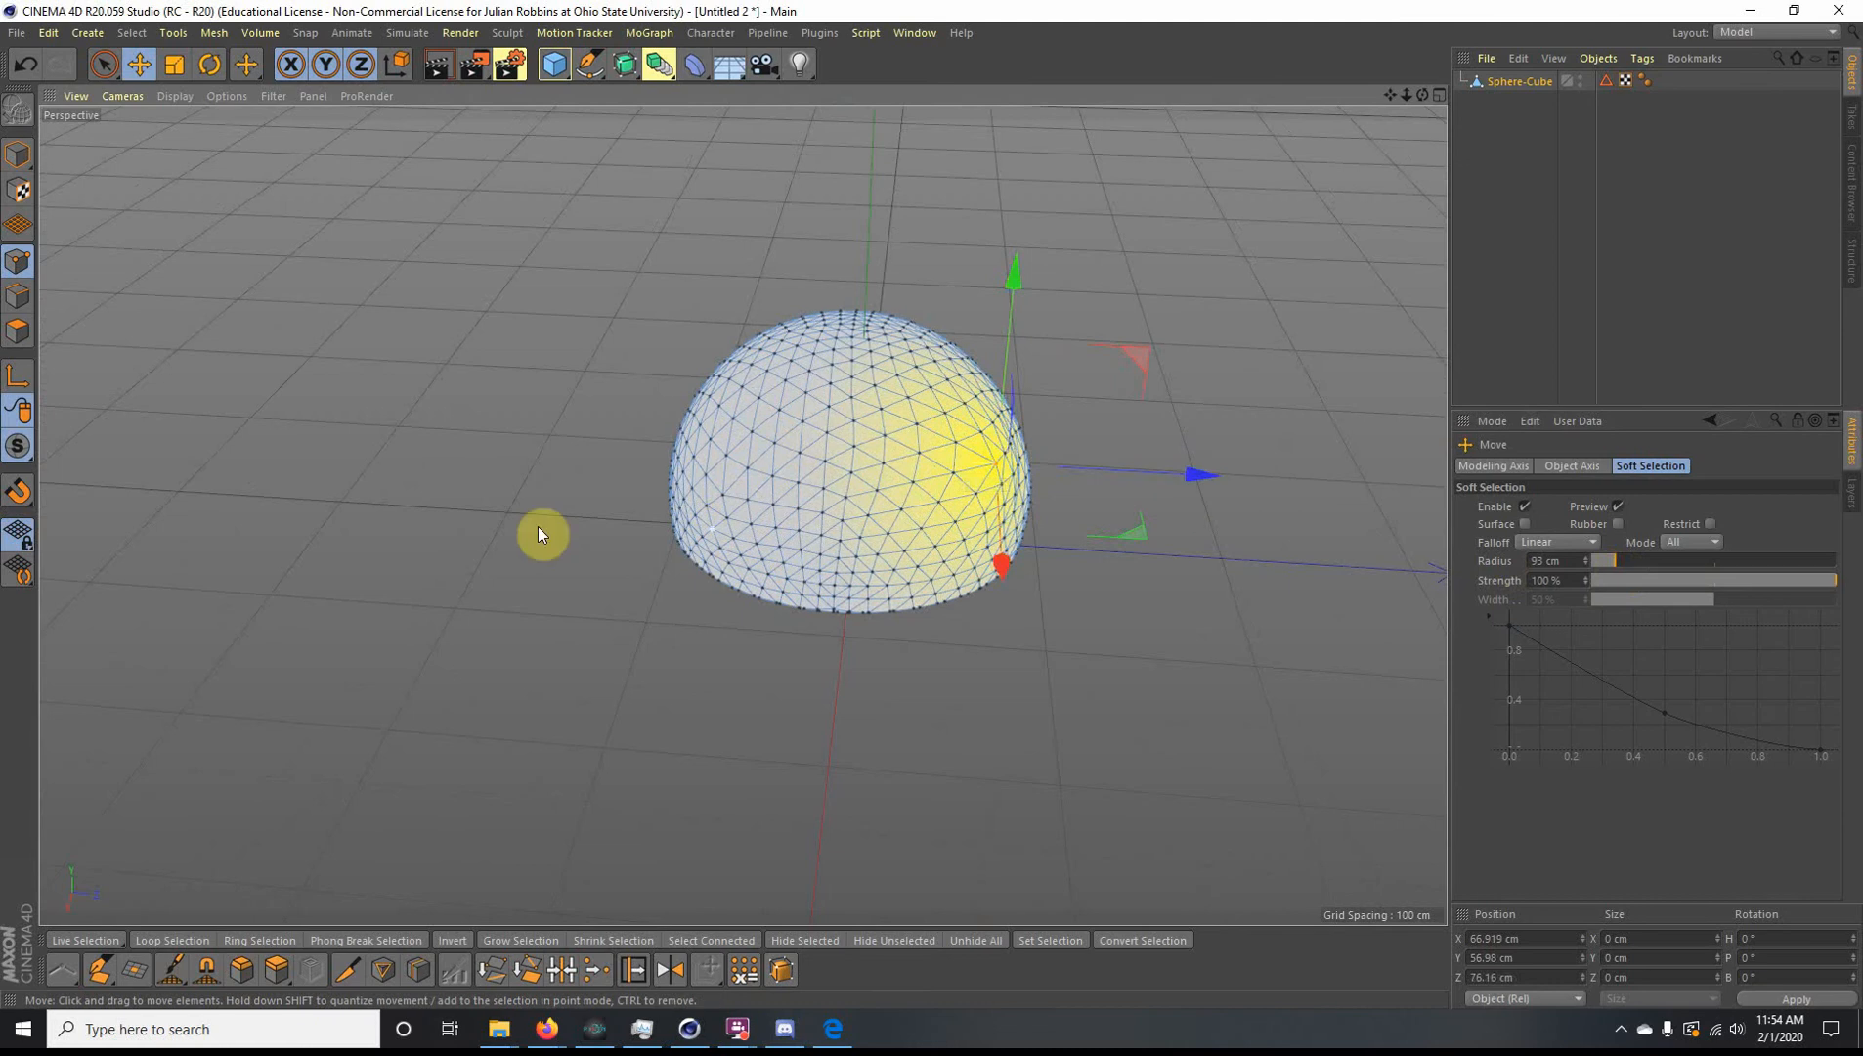
Step: Pull points on the dome's negative Z and negative X sides outward to break up the round shape
left_click(702, 446)
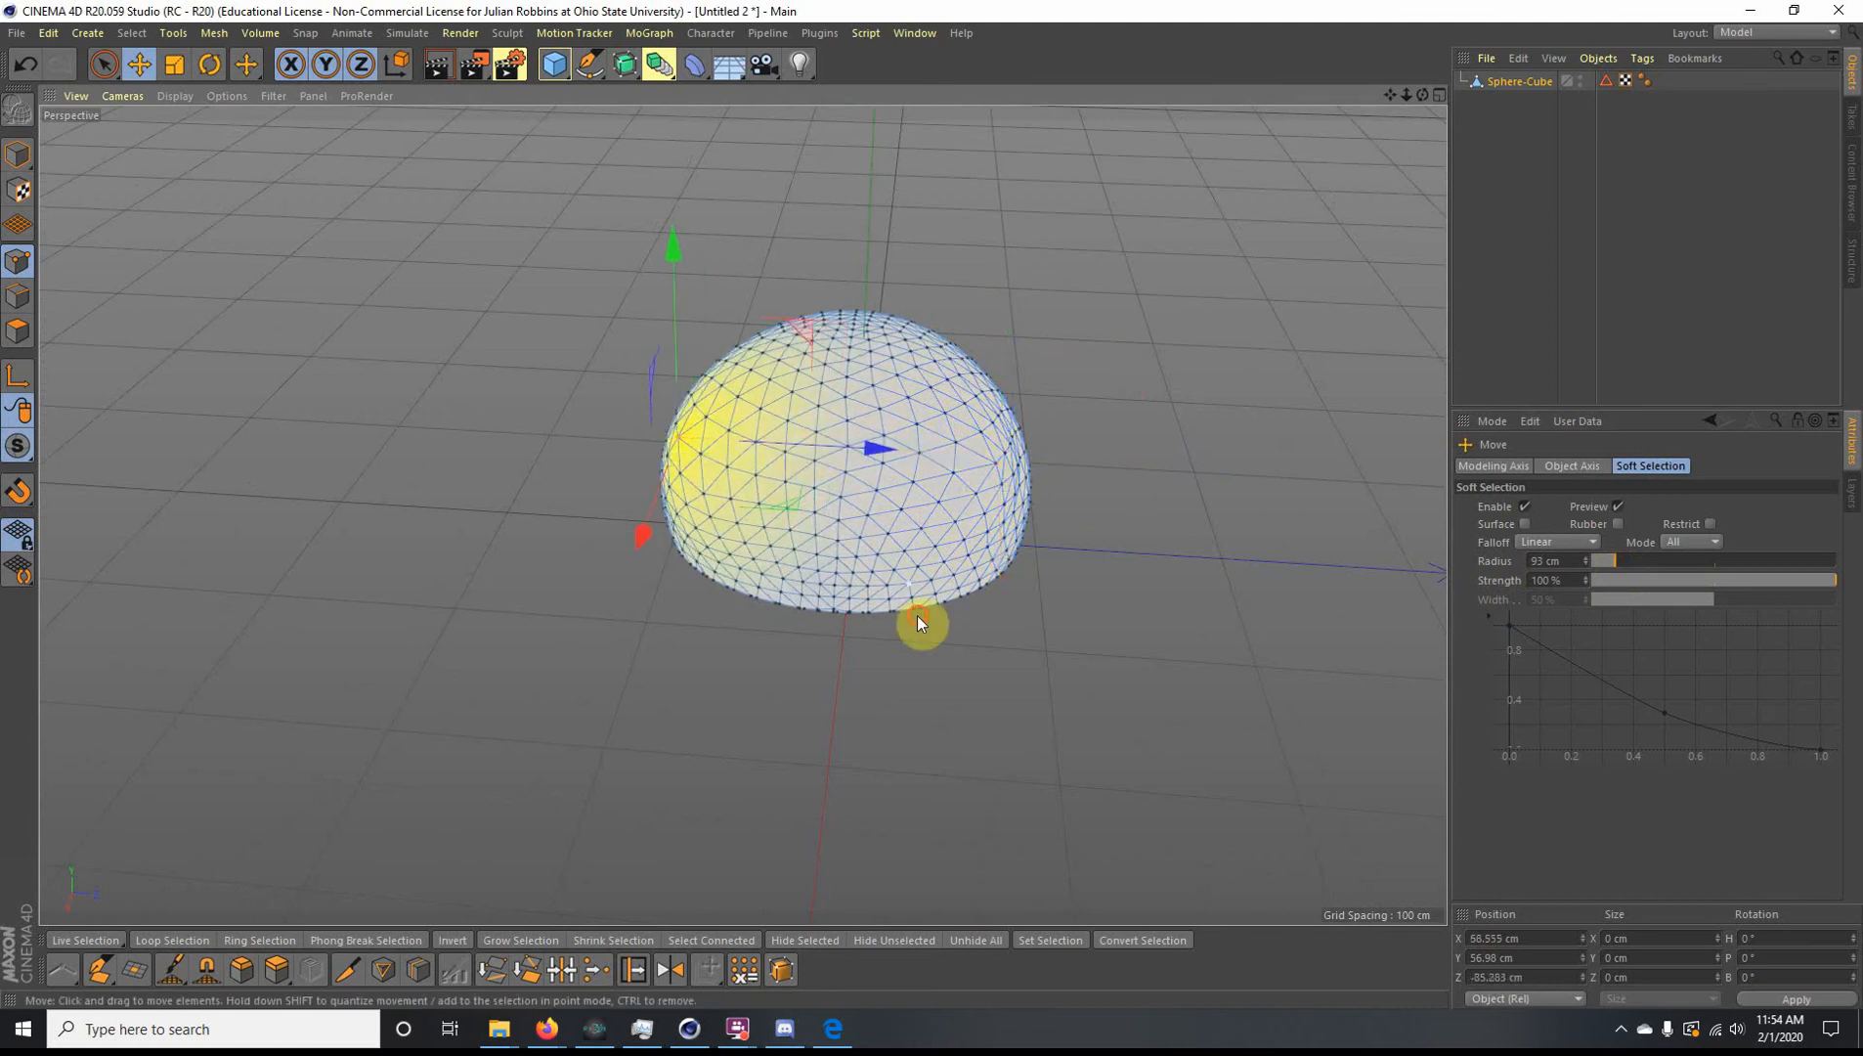
left_click_drag(917, 613, 660, 605, "alt")
left_click(1061, 511)
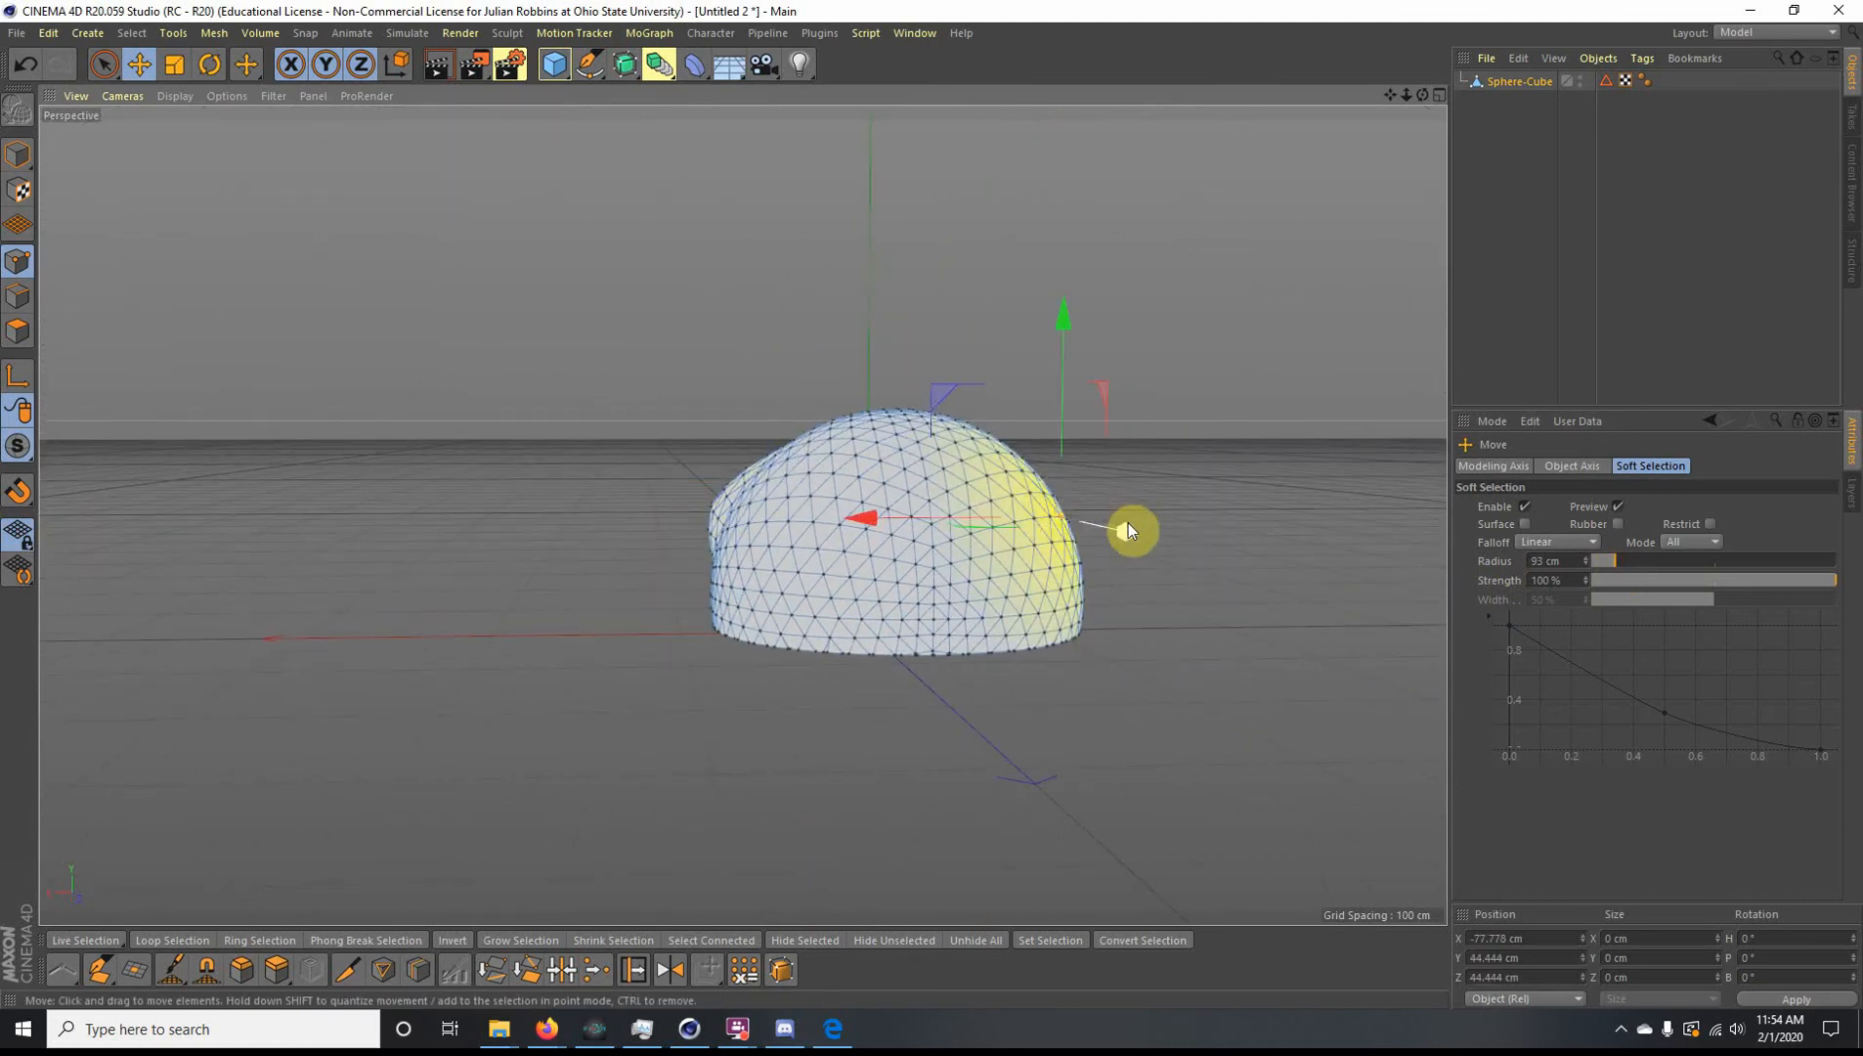
left_click_drag(1129, 526, 1109, 266, "alt")
left_click(1109, 266)
left_click_drag(1074, 406, 1098, 344)
Step: Pull two points on the dome's positive X side outward along X
left_click(780, 473)
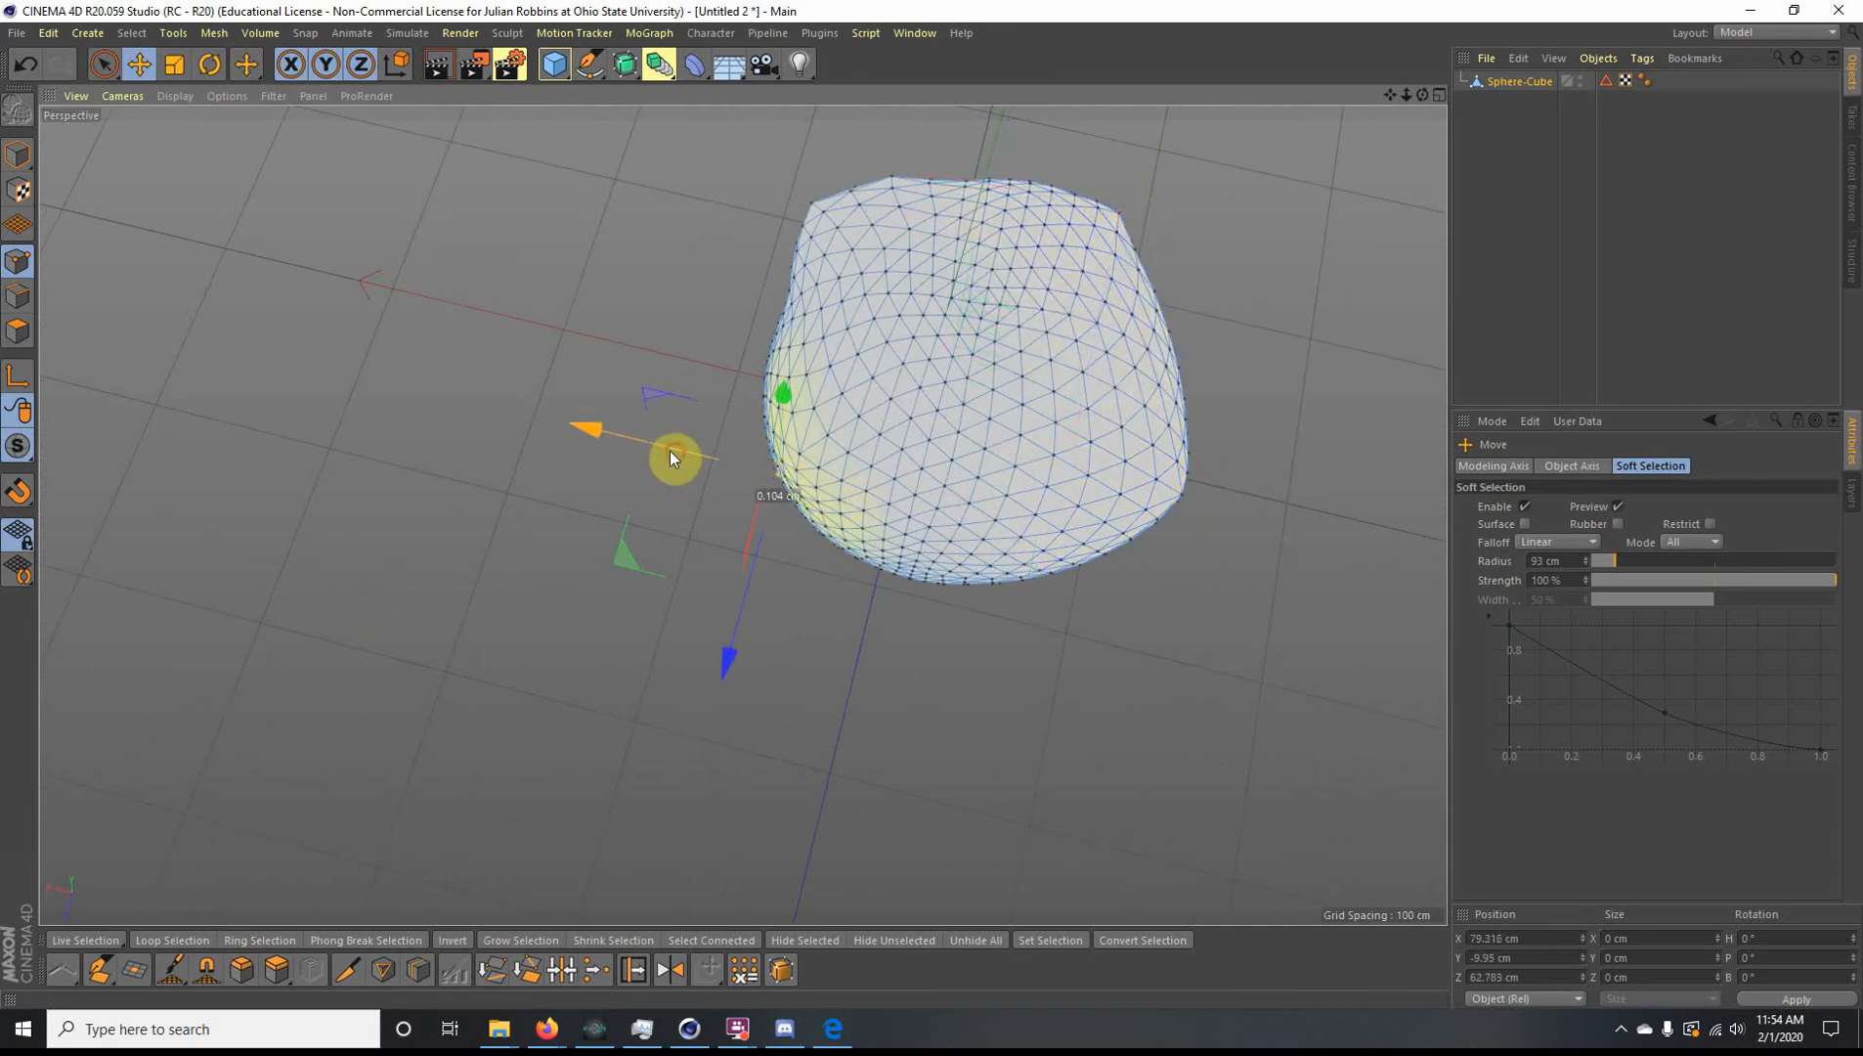
left_click_drag(670, 452, 619, 456)
left_click(788, 319)
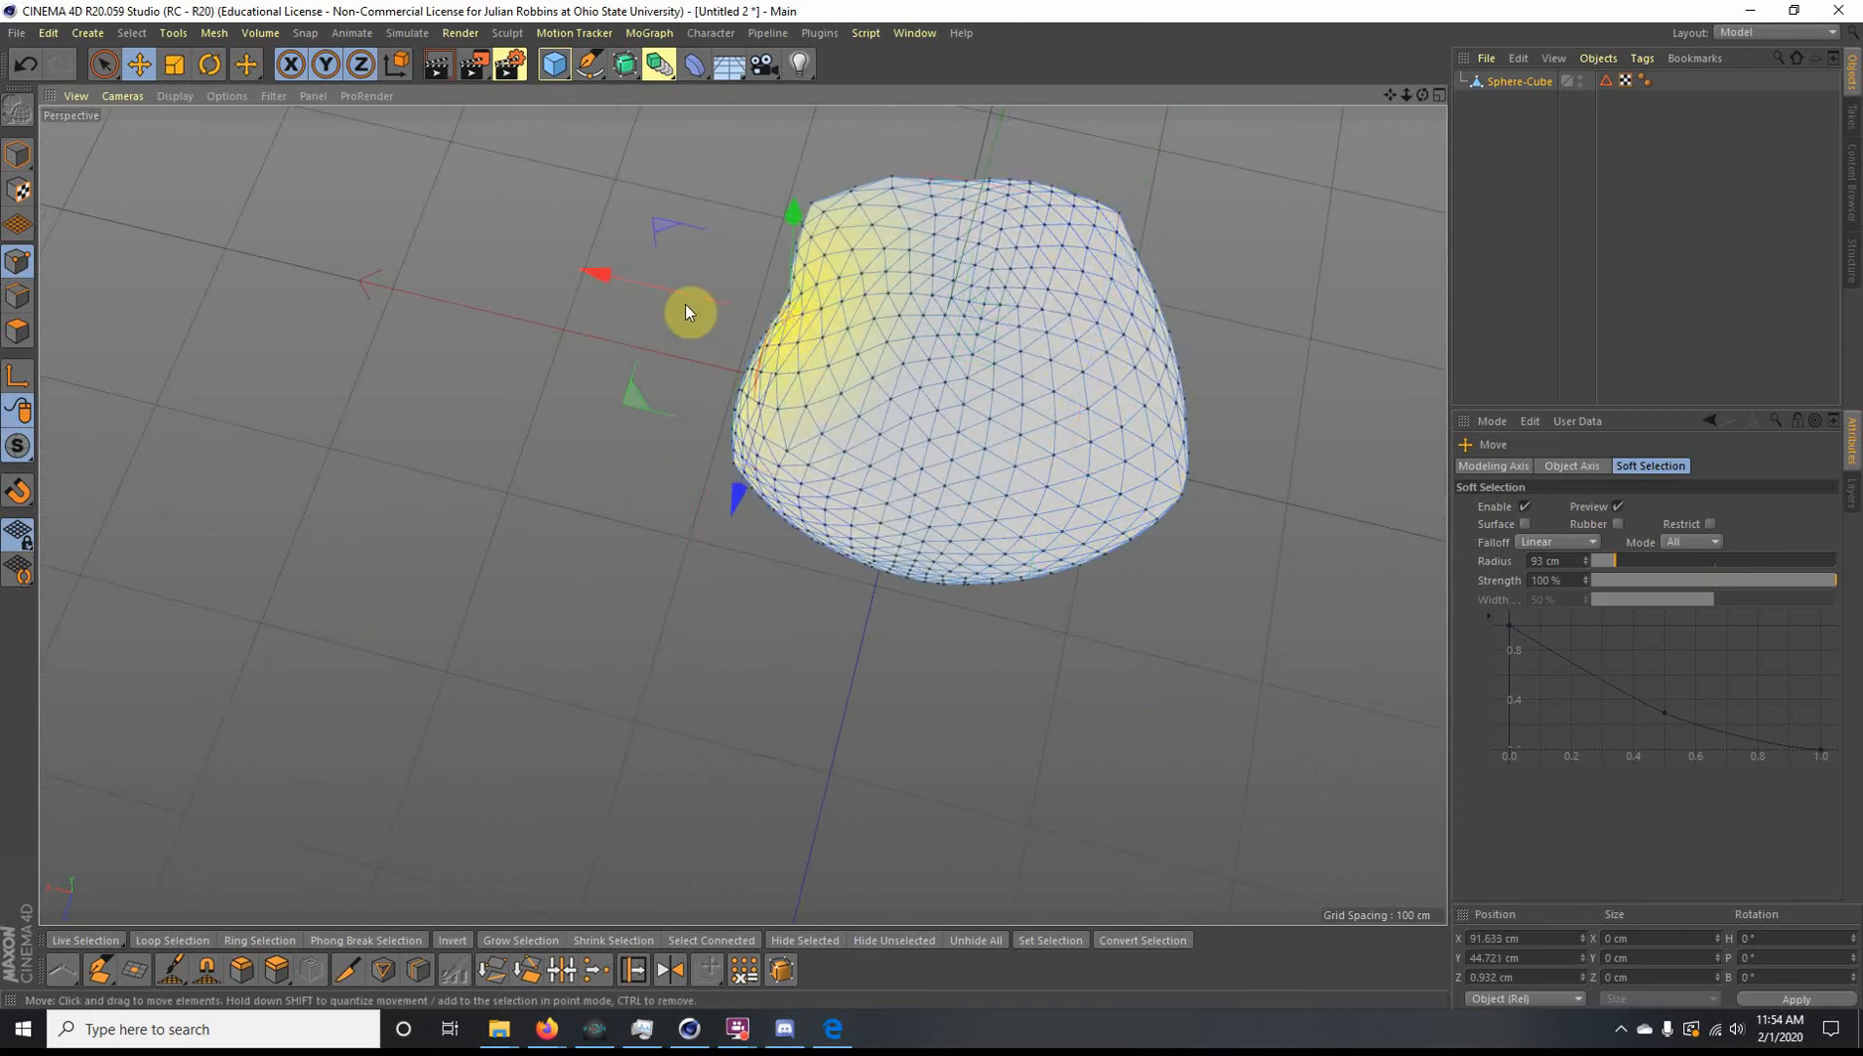
left_click_drag(685, 304, 616, 295)
left_click_drag(773, 690, 666, 544, "alt")
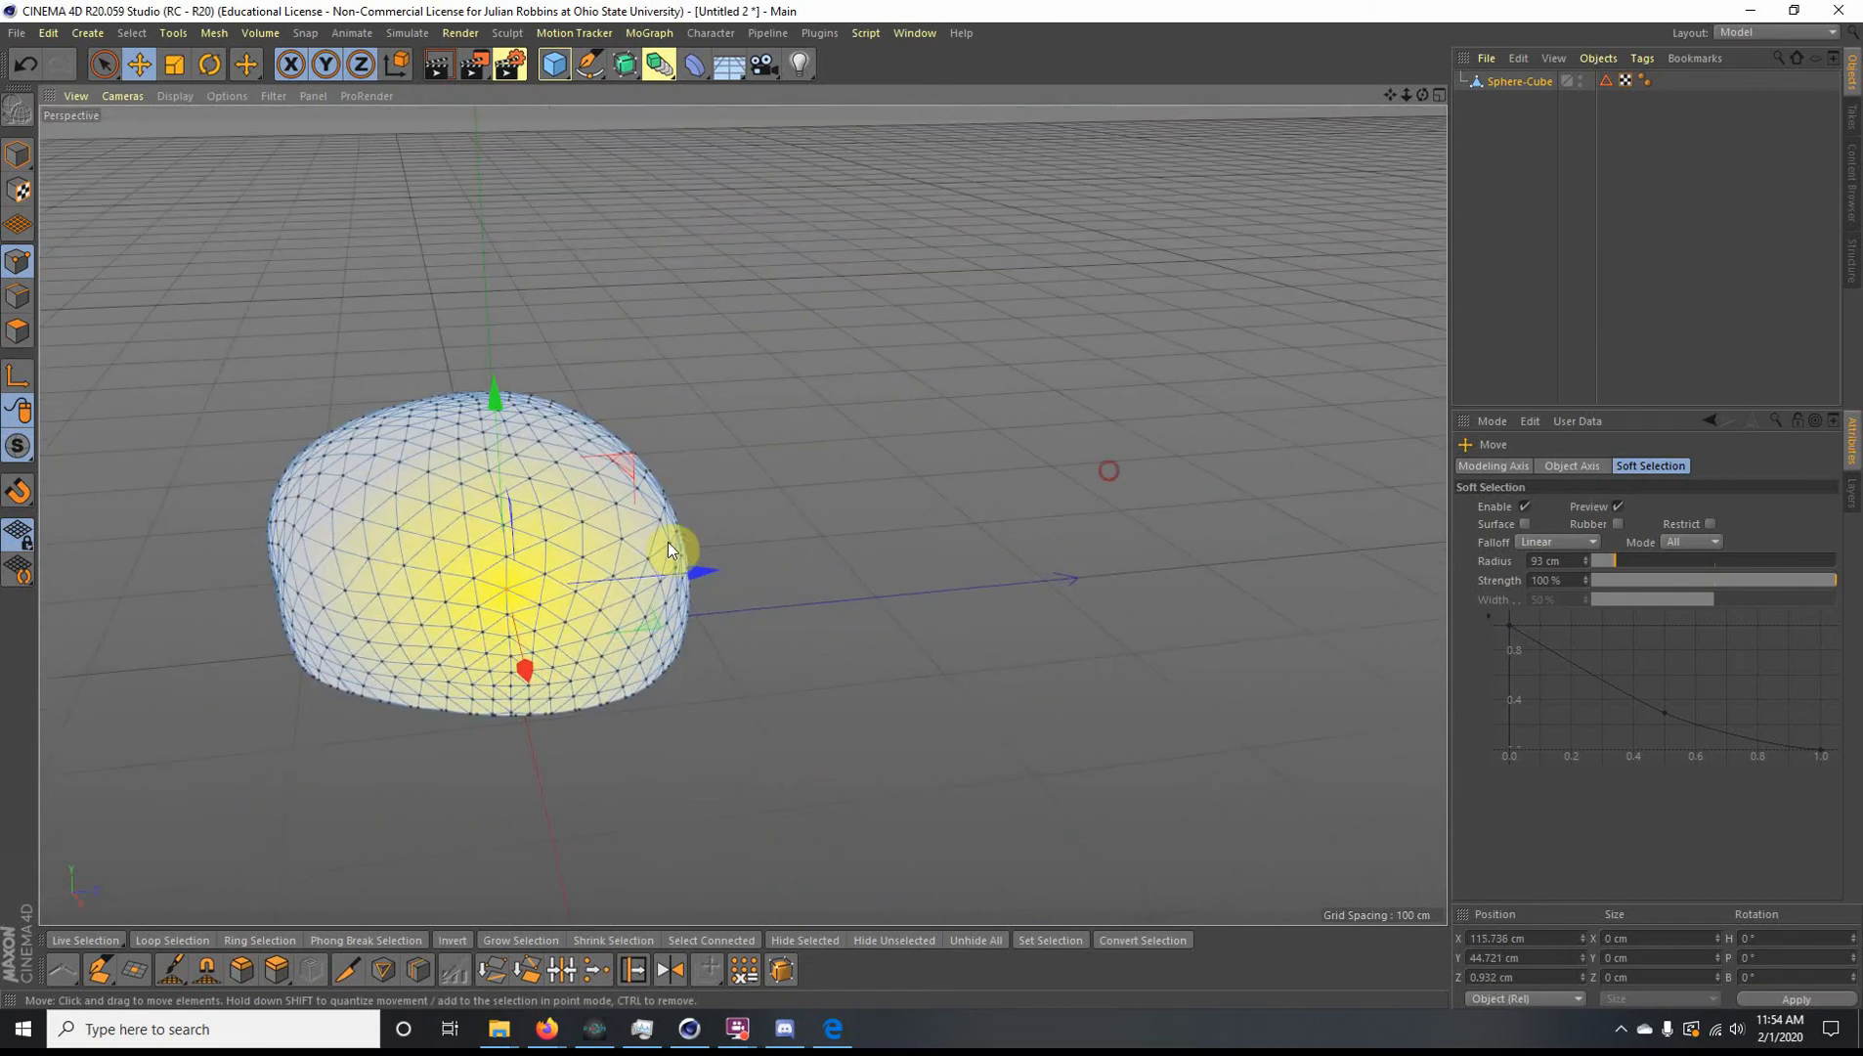
Step: Shift further points around the dome's negative Z side and base to make the outline more irregular
left_click(303, 534)
left_click_drag(190, 581, 209, 579)
left_click_drag(209, 580, 113, 584, "alt")
left_click(434, 679)
left_click_drag(415, 711, 513, 822, "alt")
Step: Duplicate the reshaped dome mesh and switch to model editing
left_click(1511, 94)
left_click(1513, 80)
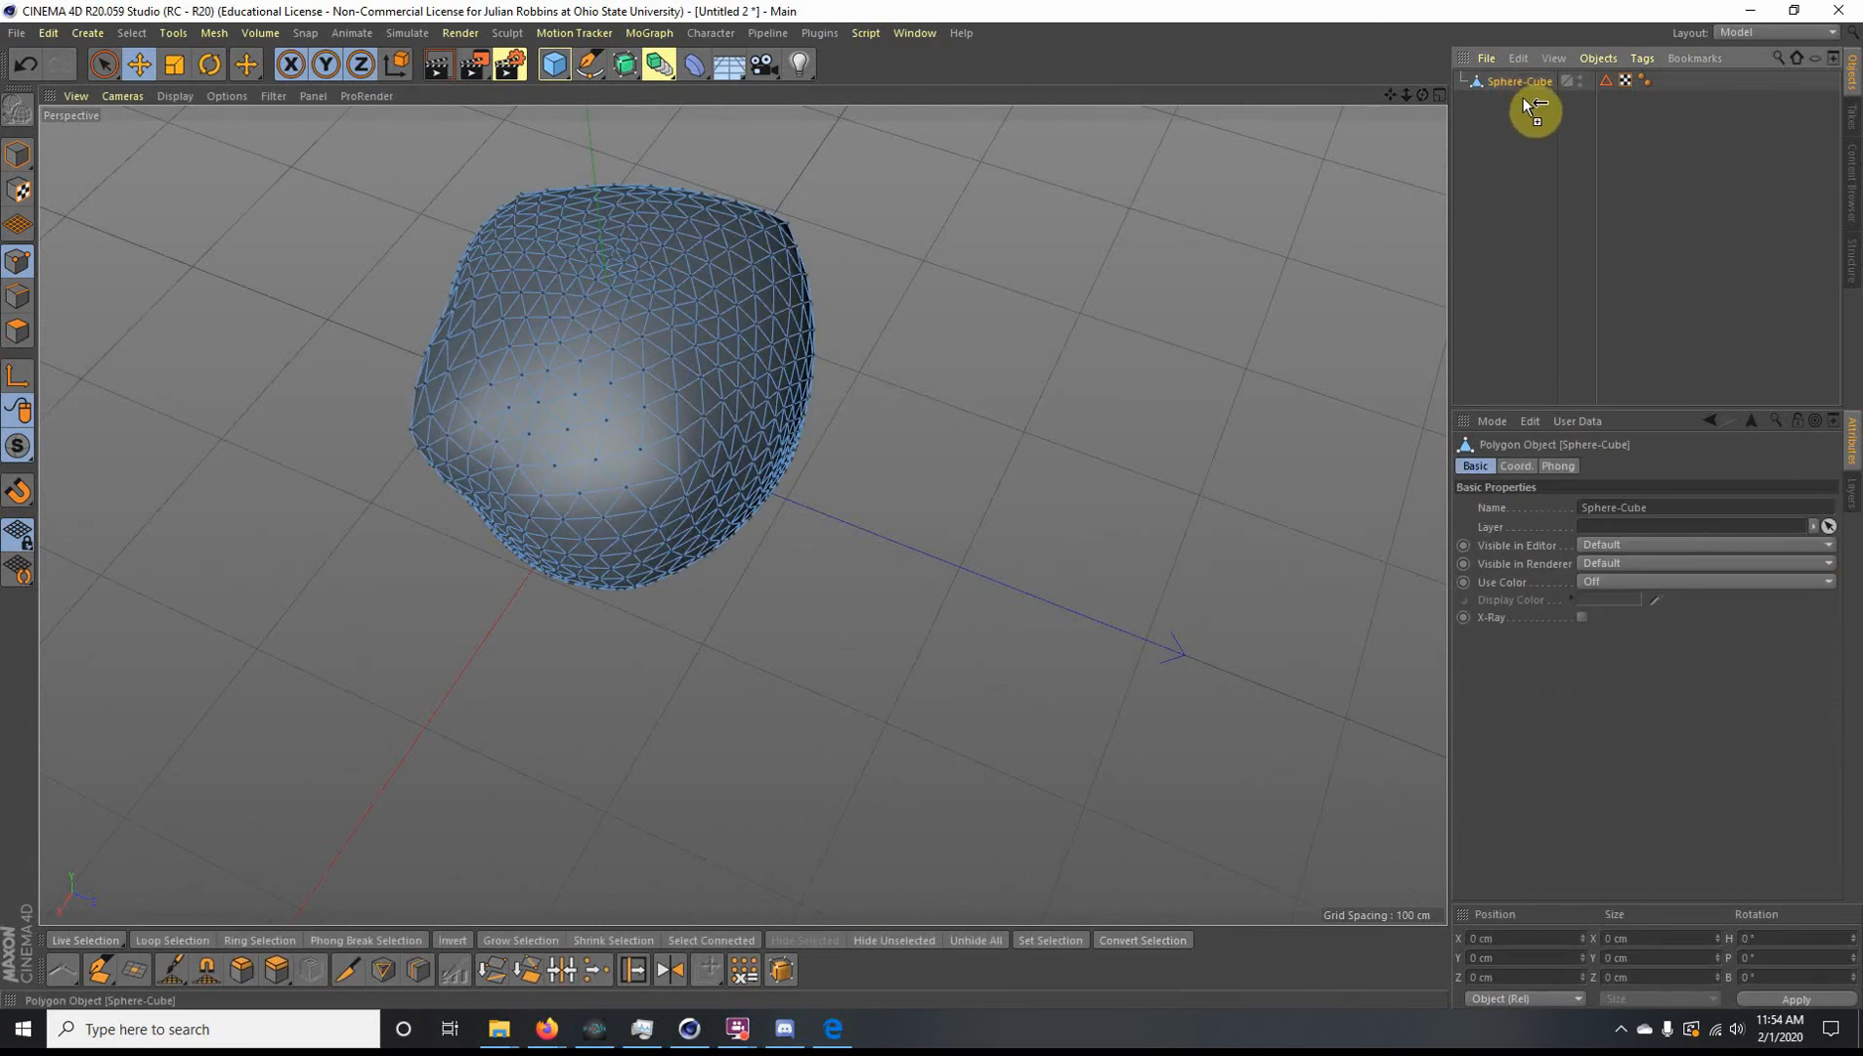
left_click_drag(1516, 78, 1541, 132, "ctrl")
left_click(18, 153)
Step: Try moving the duplicate away along Z and scaling it, and undo both changes
left_click(139, 63)
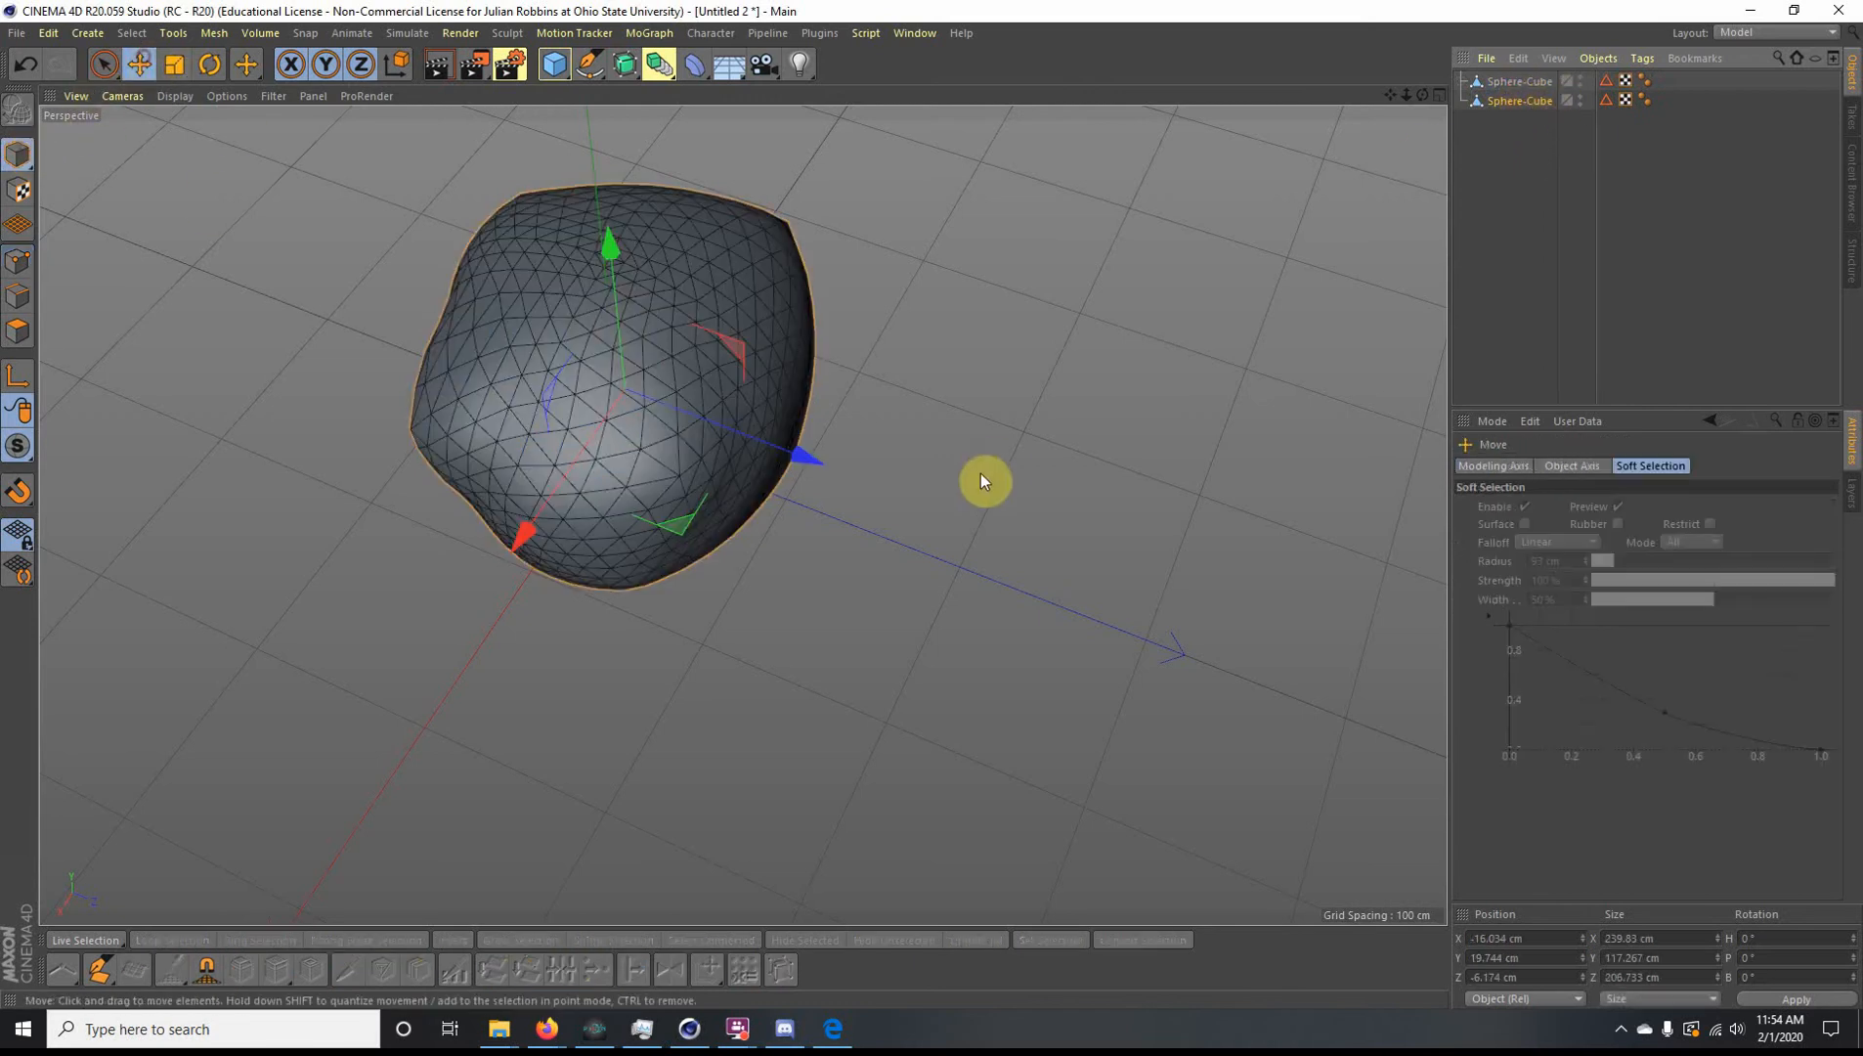
left_click_drag(817, 469, 1103, 575)
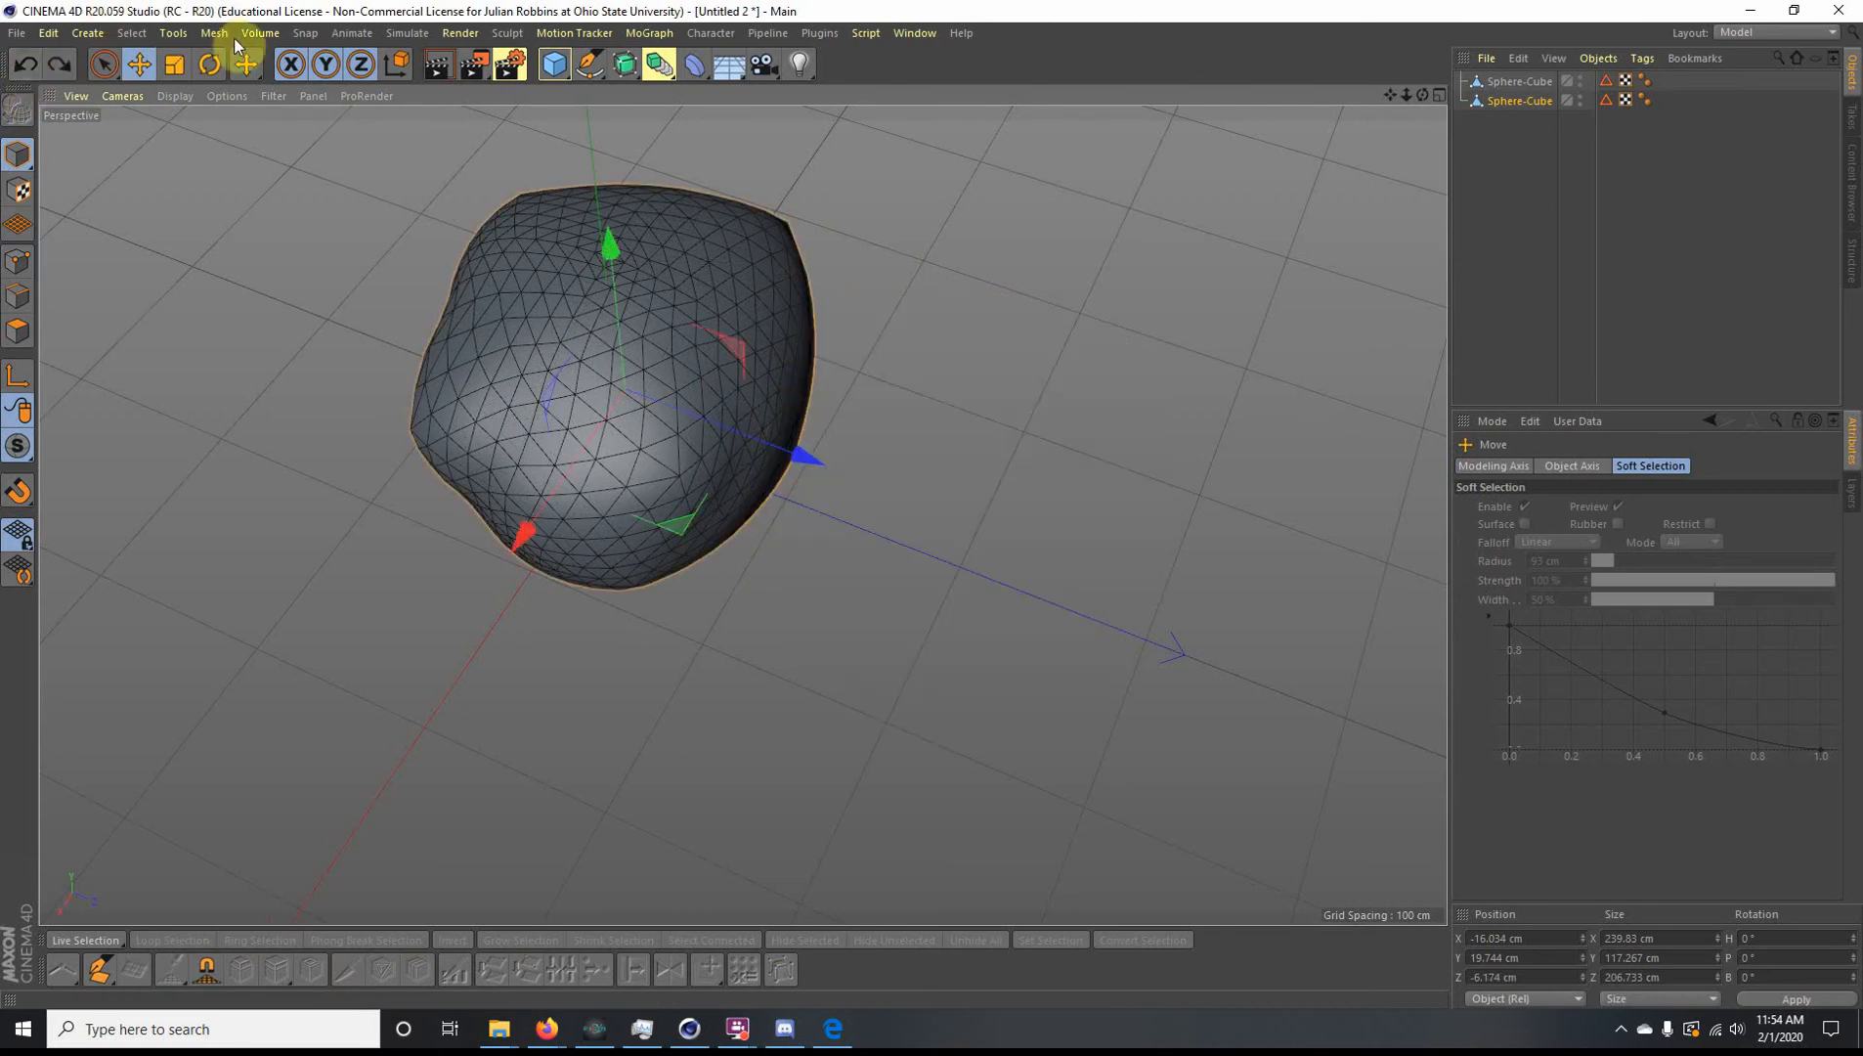
left_click(174, 64)
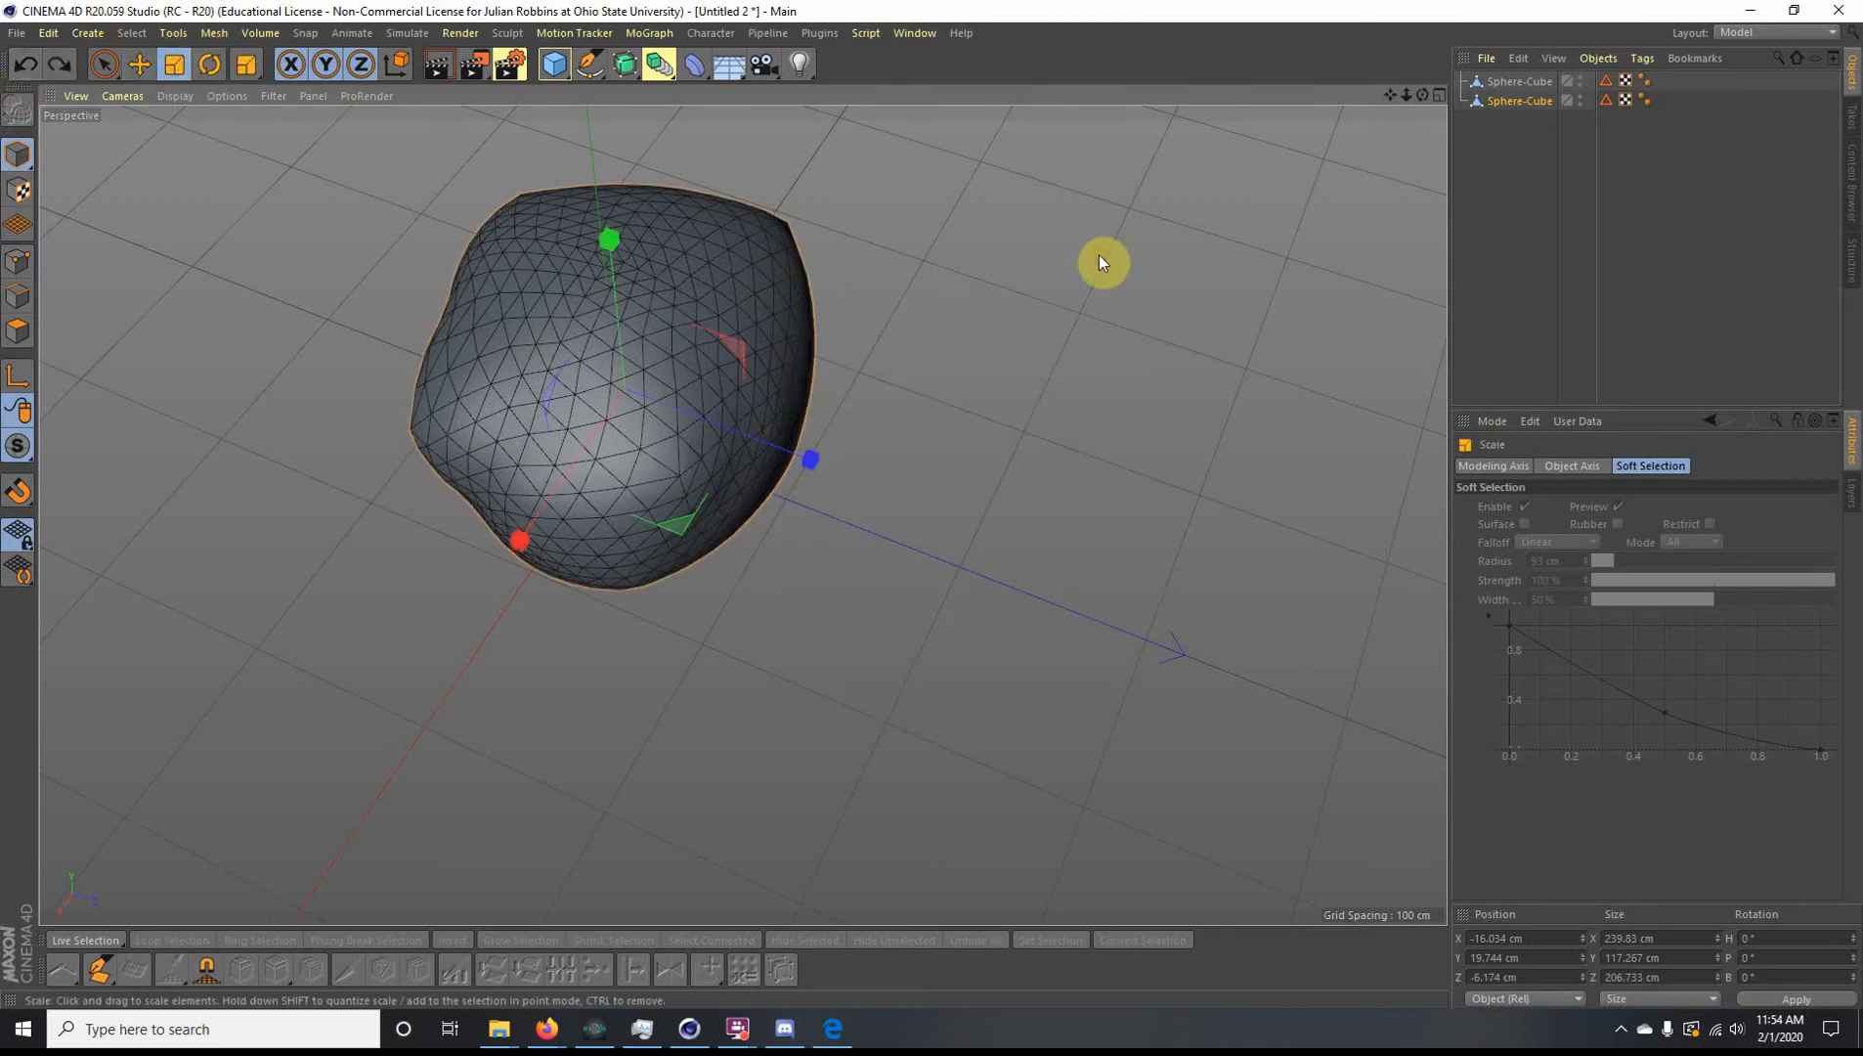
left_click_drag(1100, 262, 1089, 271)
left_click(25, 63)
Step: Set the viewport display to Lines so the meshes can be seen through
left_click(169, 109)
left_click(172, 96)
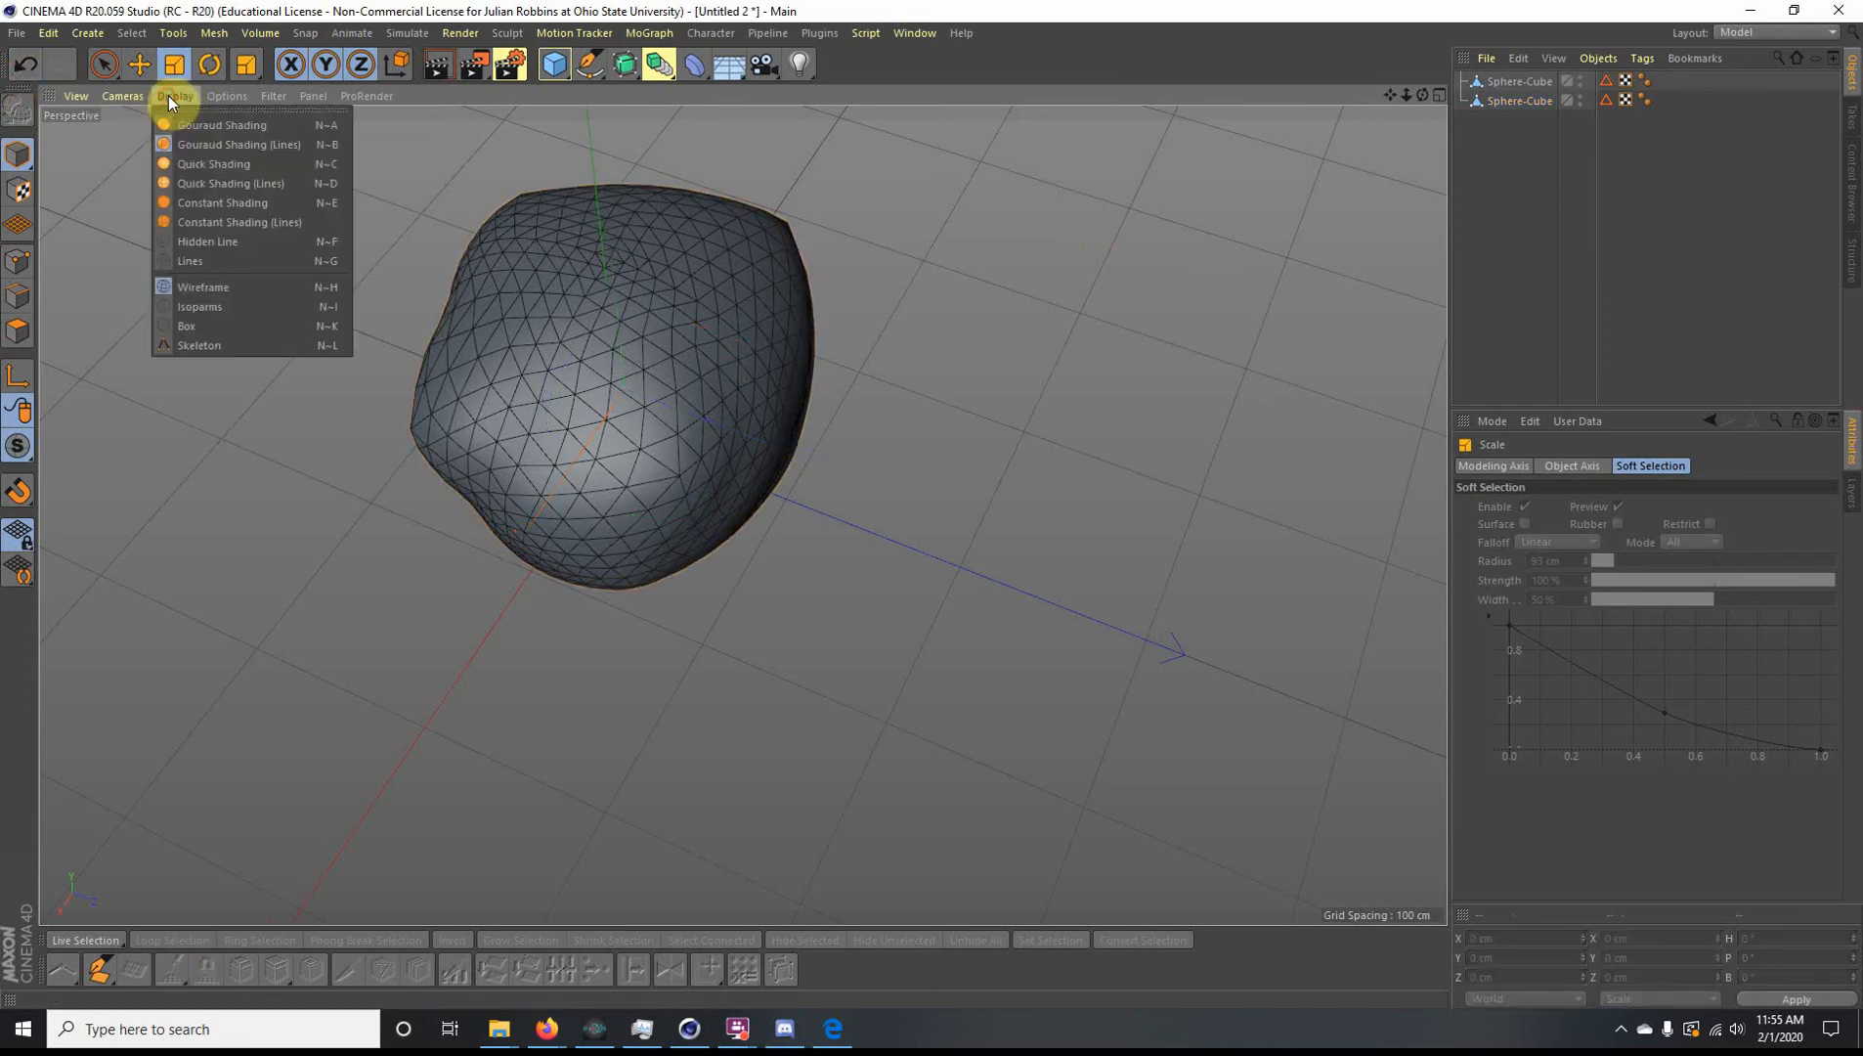
left_click(215, 261)
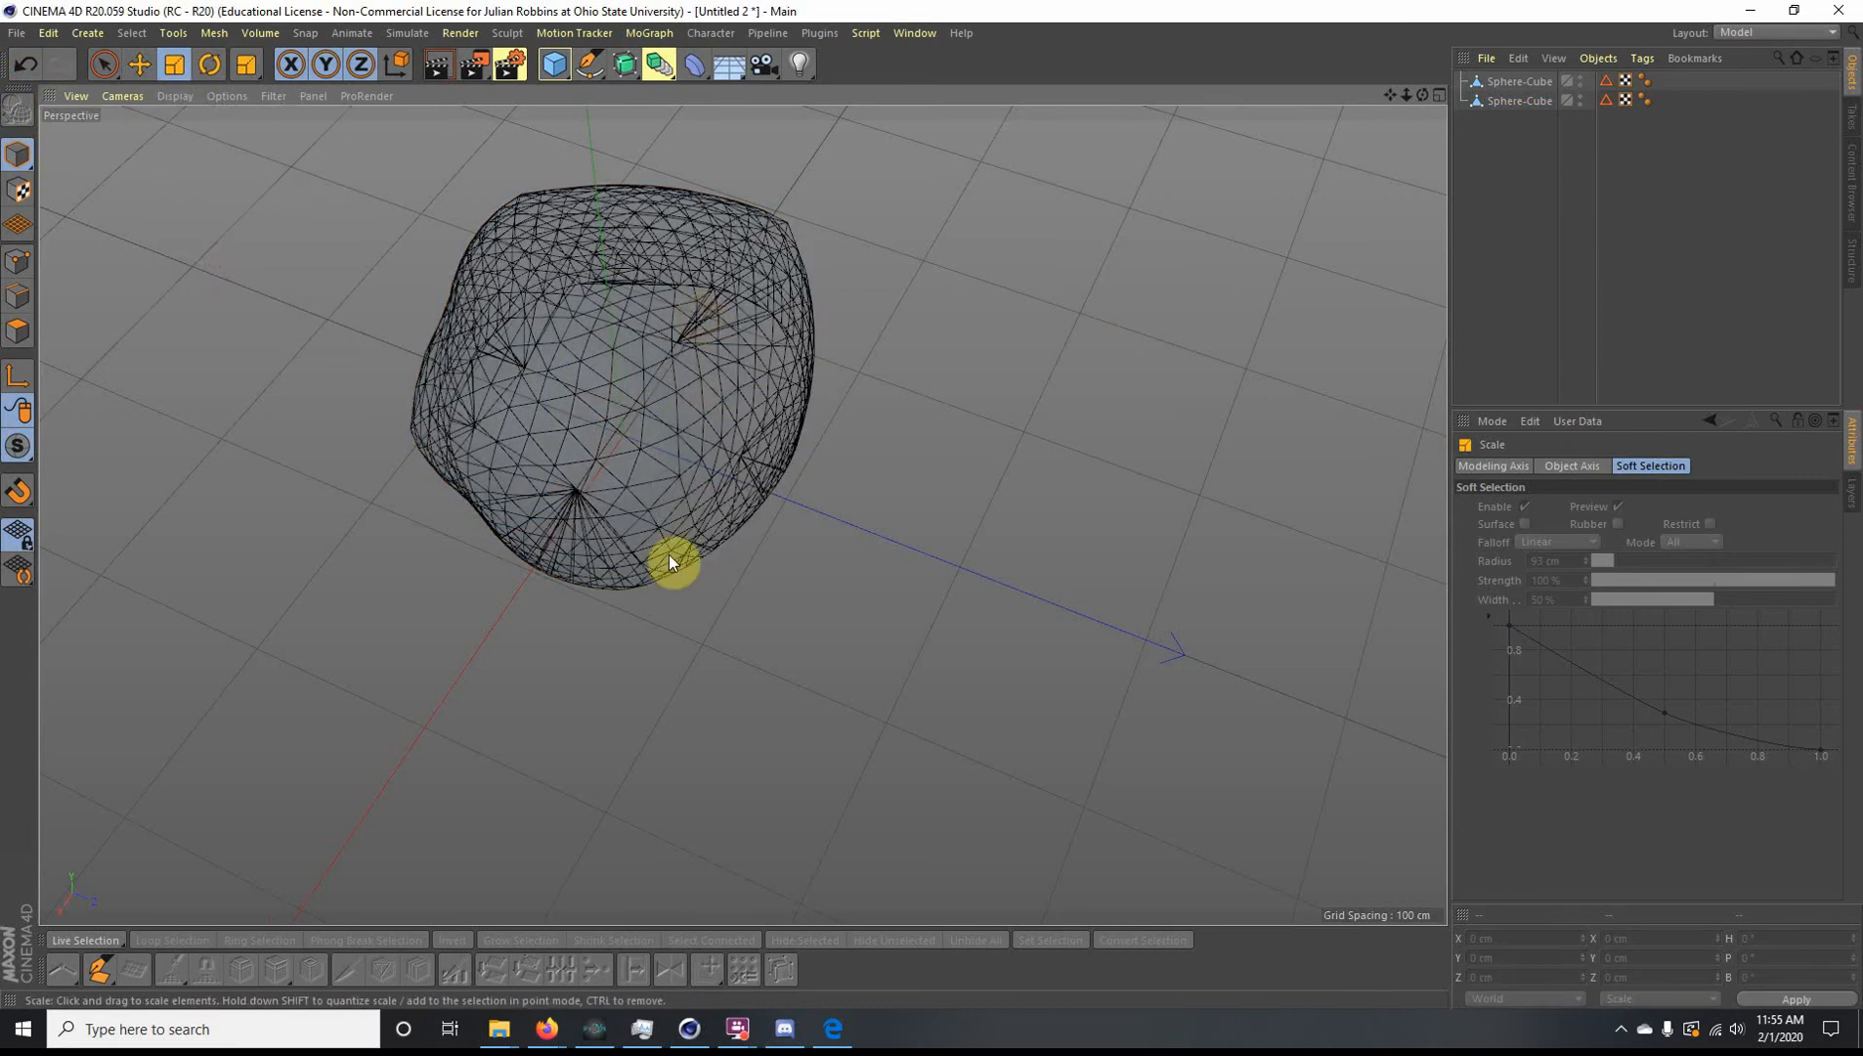
left_click_drag(602, 623, 650, 578, "alt")
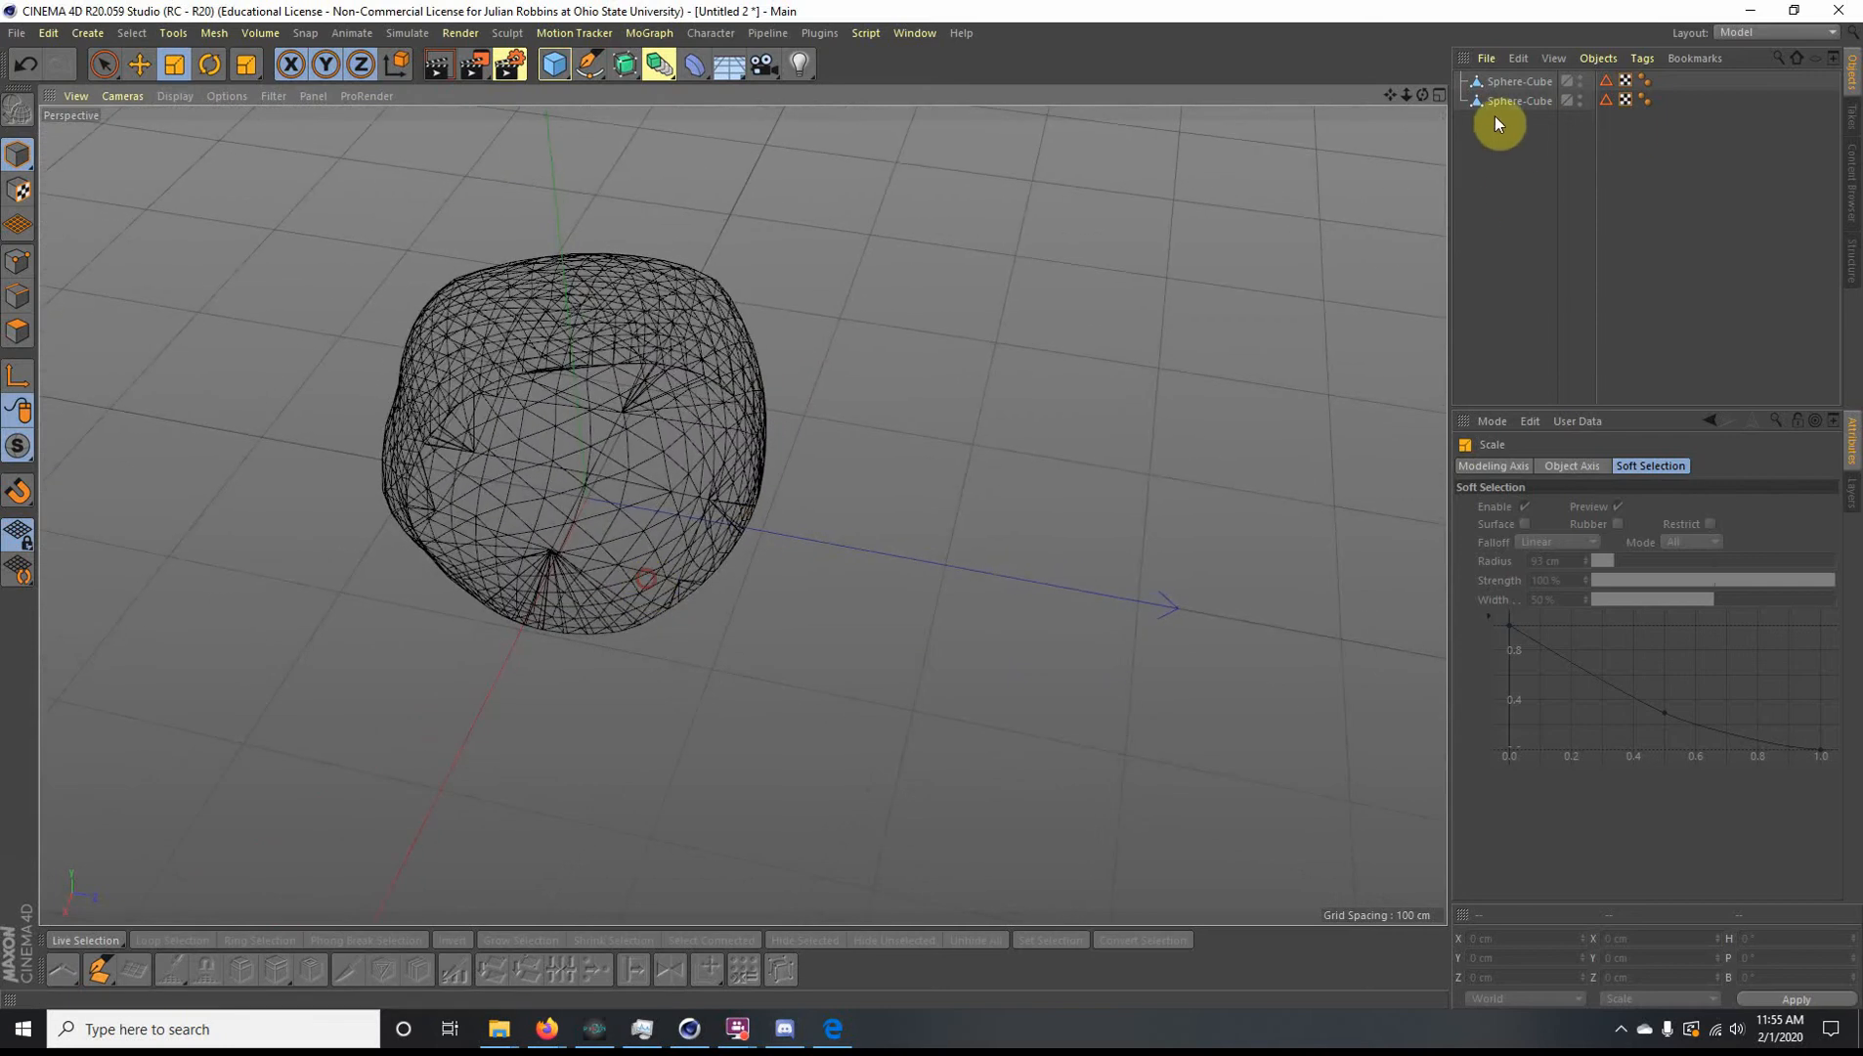
Step: Scale the duplicate mesh down uniformly to about 209 x 102 x 180 cm so it nests inside the original
left_click(1518, 100)
left_click_drag(1203, 280, 936, 385)
left_click_drag(937, 385, 1036, 416, "alt")
left_click_drag(1036, 415, 1035, 502, "alt")
mouse_move(772, 224)
left_mouse_down("alt")
mouse_move(853, 337)
mouse_move(1023, 174)
mouse_move(839, 265)
mouse_move(756, 258)
left_mouse_up("alt")
Step: Add a Volume Builder, place both dome meshes inside it and show its object properties
left_click(653, 66)
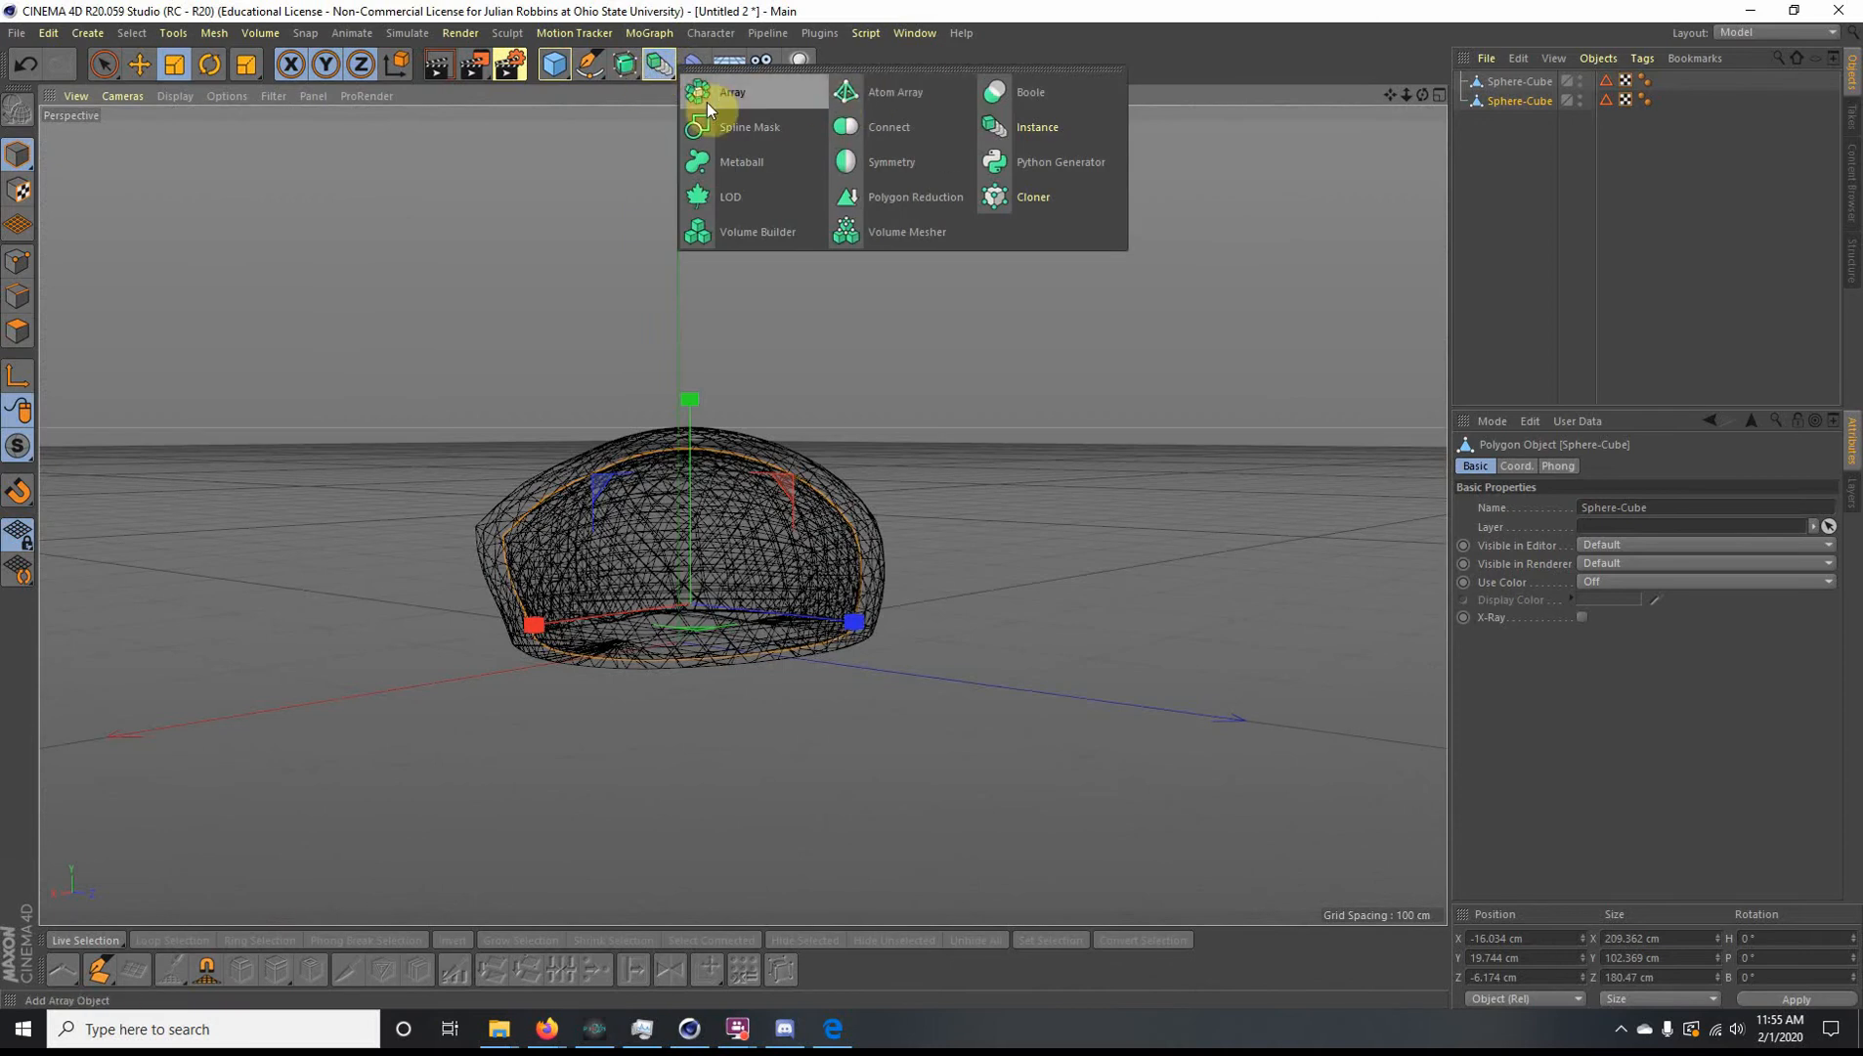
left_click(745, 238)
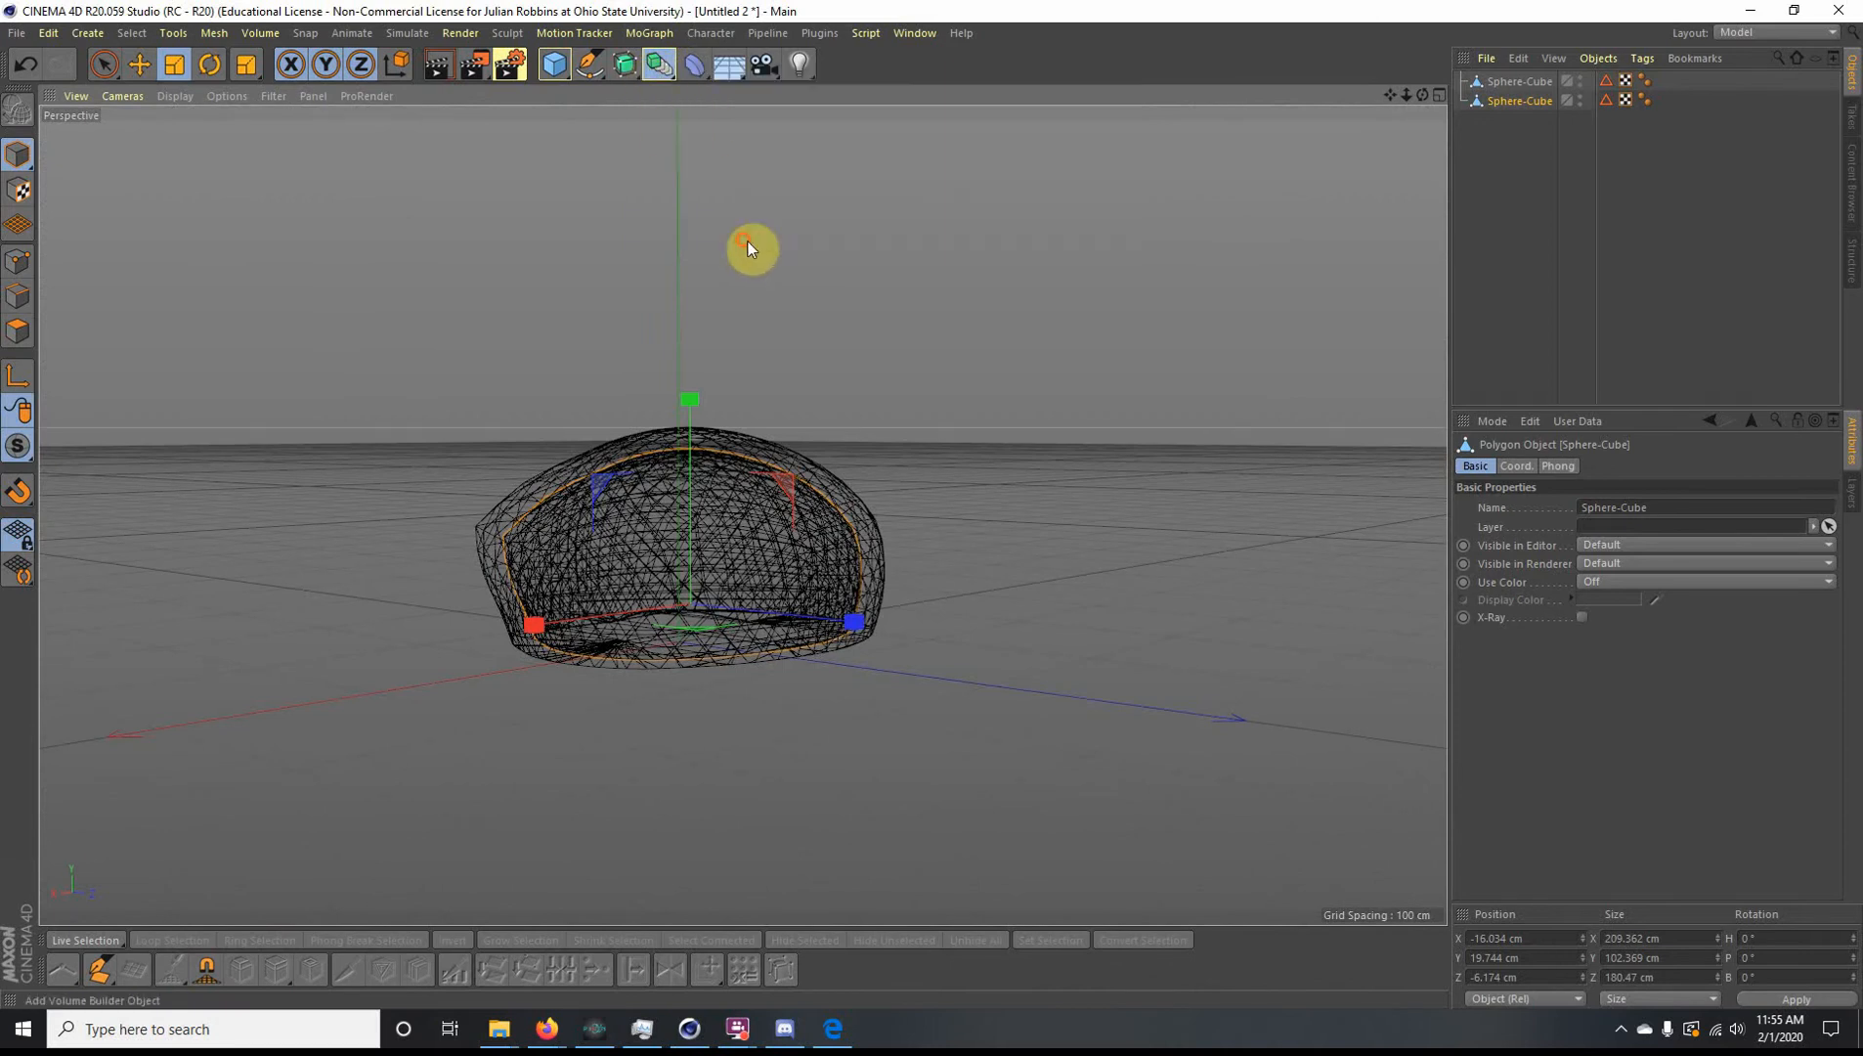
left_click_drag(1475, 104, 1530, 87)
left_click(1530, 79)
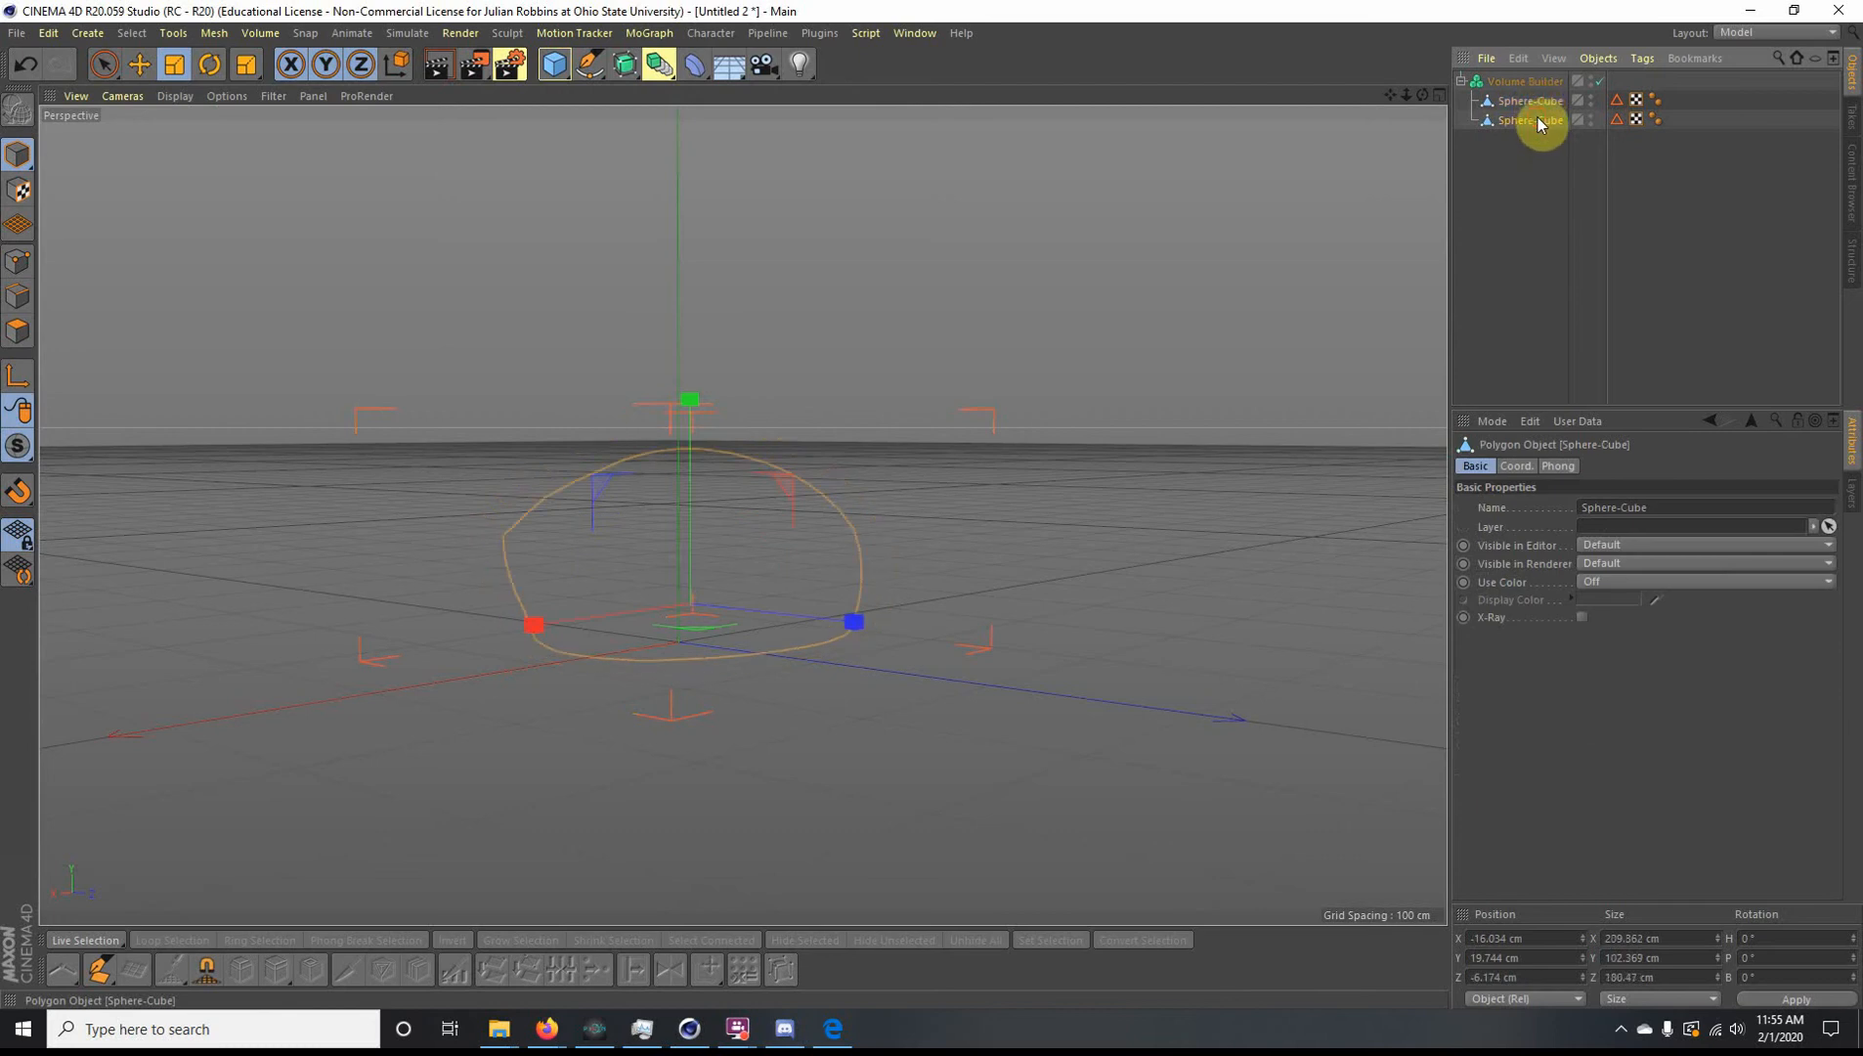
left_click(1530, 81)
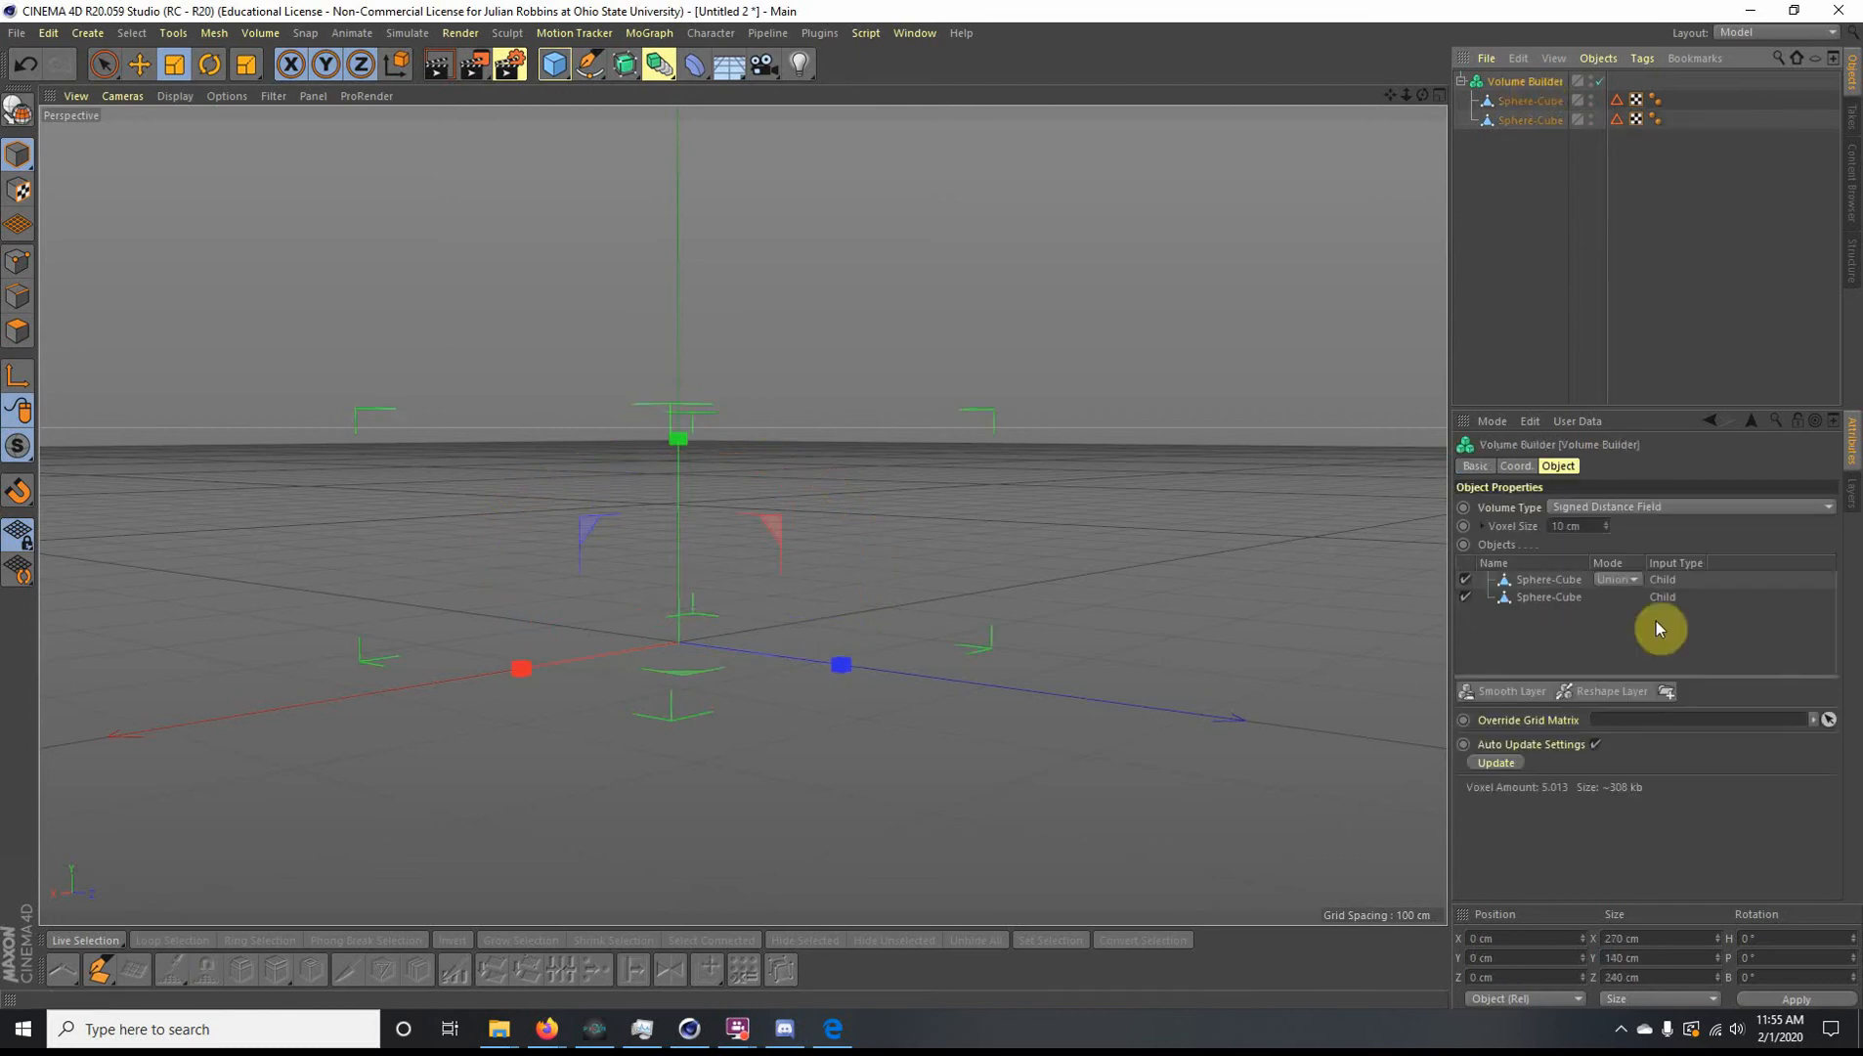
Step: Set the first mesh's mode to Subtract in the Volume Builder and the voxel size to 1 cm
left_click_drag(1544, 600, 1553, 580)
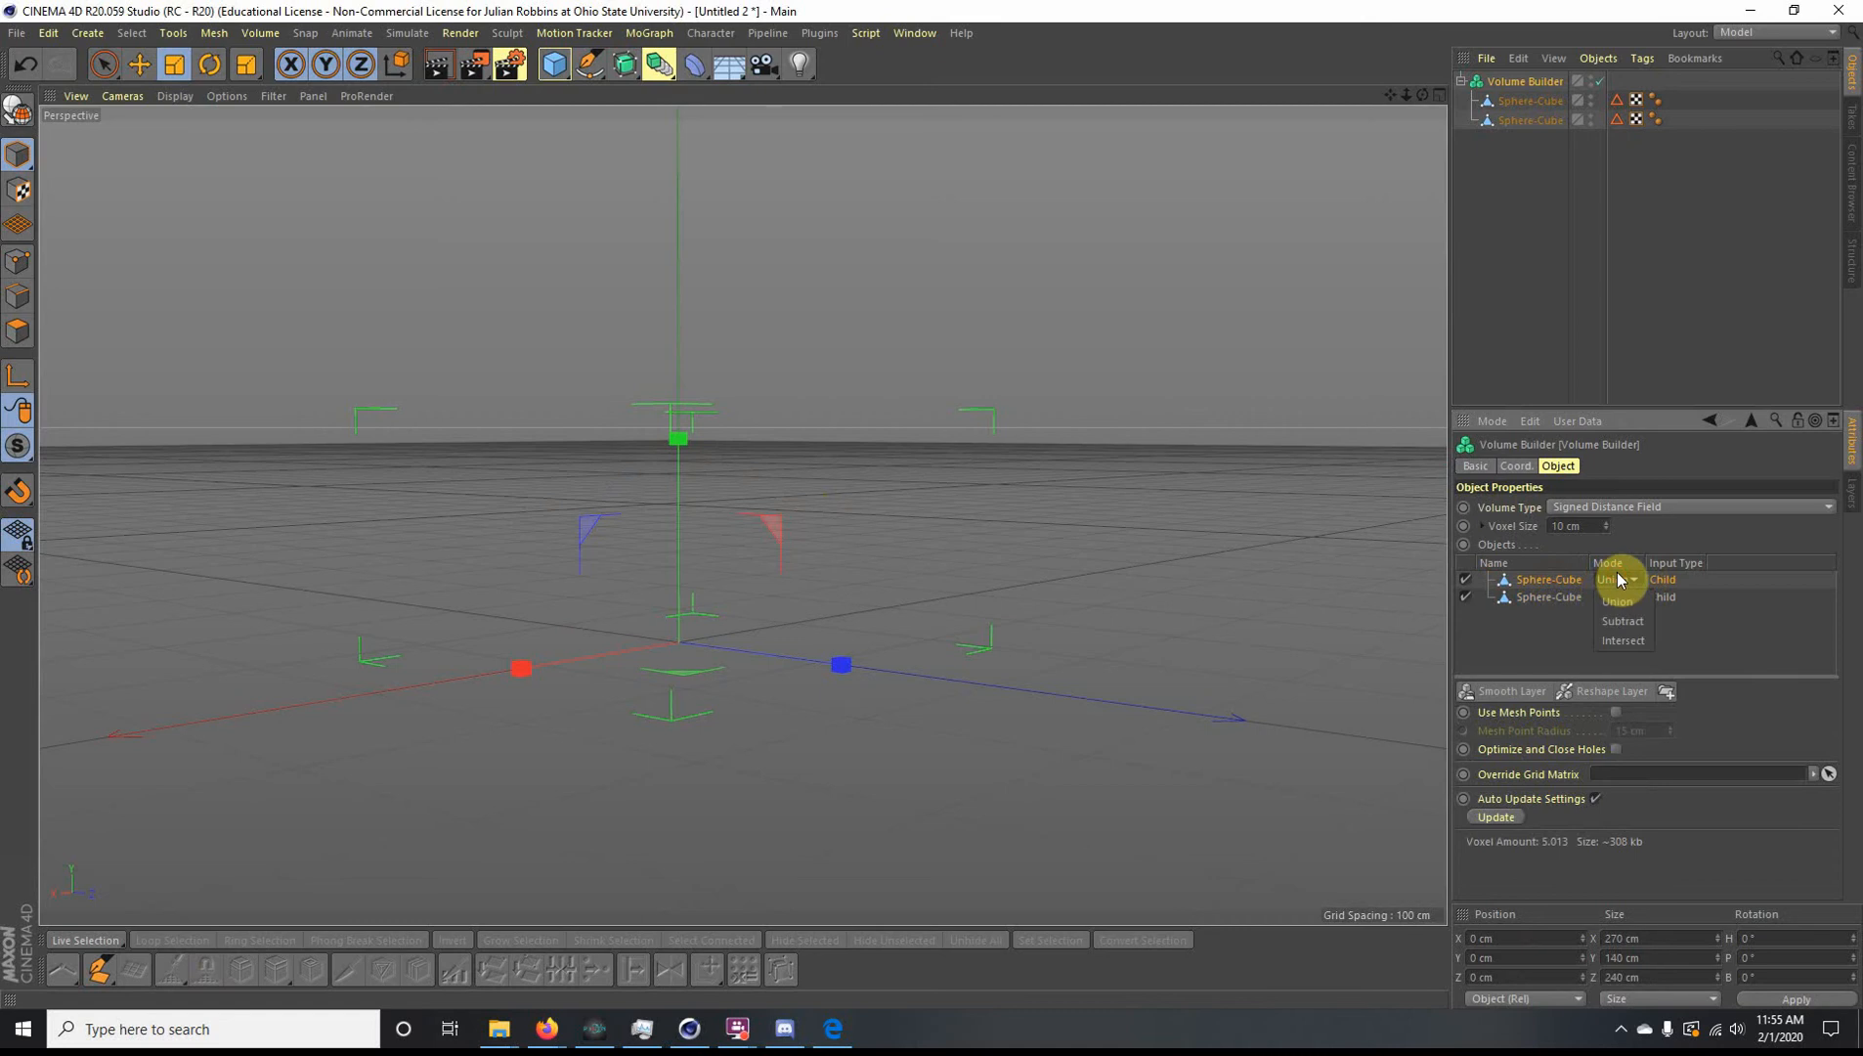
left_click(1622, 621)
key("Return")
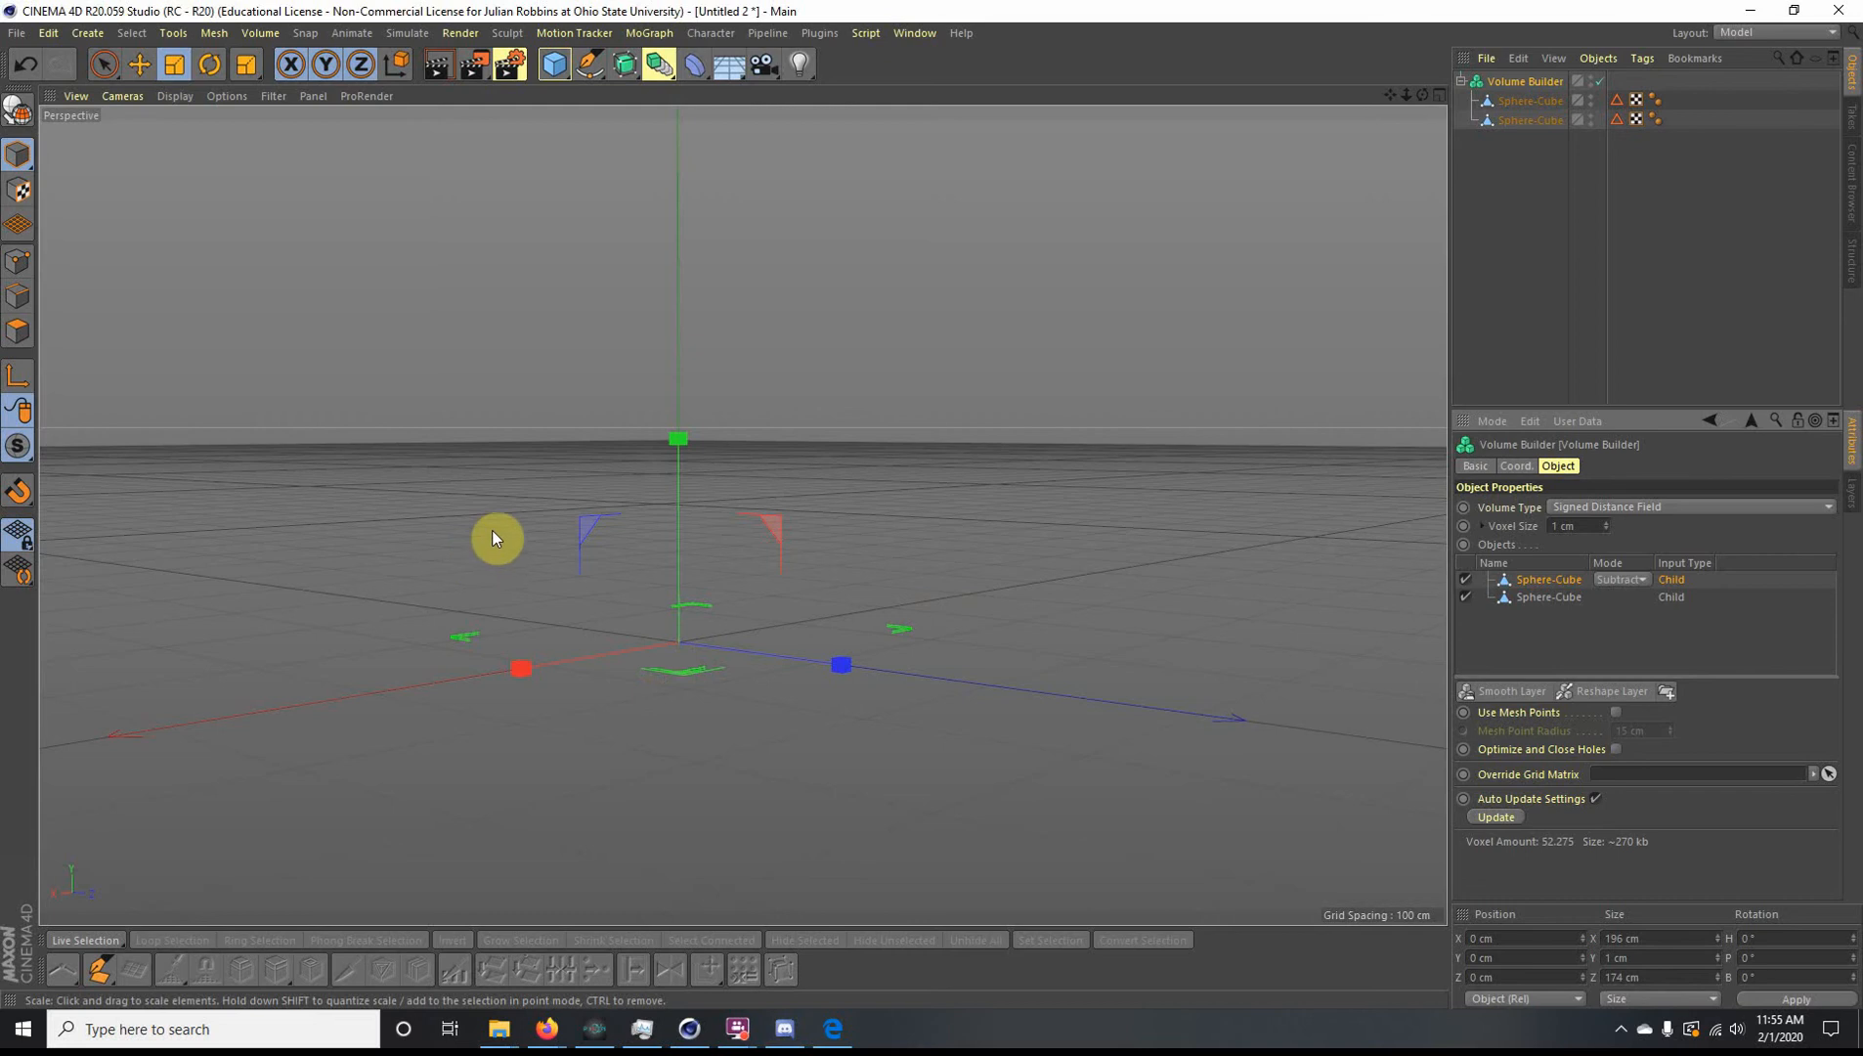
Step: Inspect the subtraction result, take both meshes back out of the Volume Builder and select the larger original
mouse_move(488, 516)
left_mouse_down("alt")
mouse_move(411, 491)
mouse_move(465, 526)
left_mouse_up("alt")
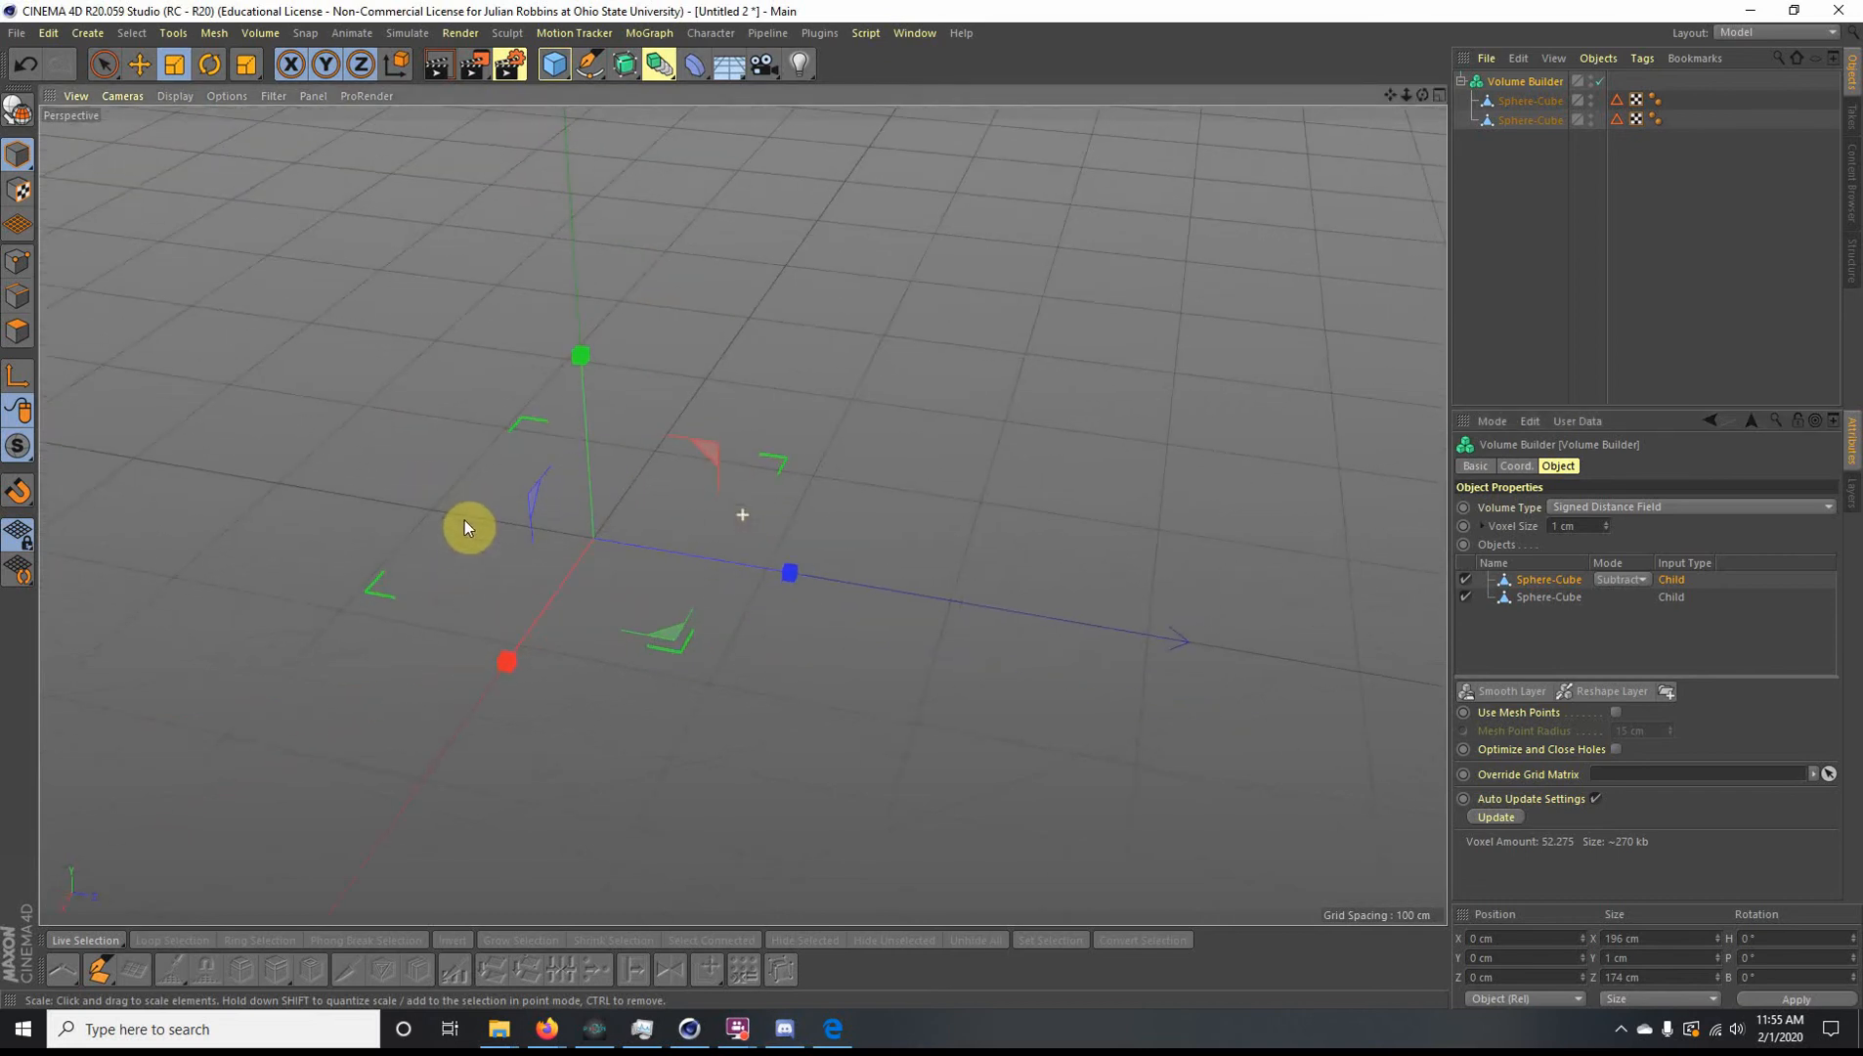
left_click(1584, 238)
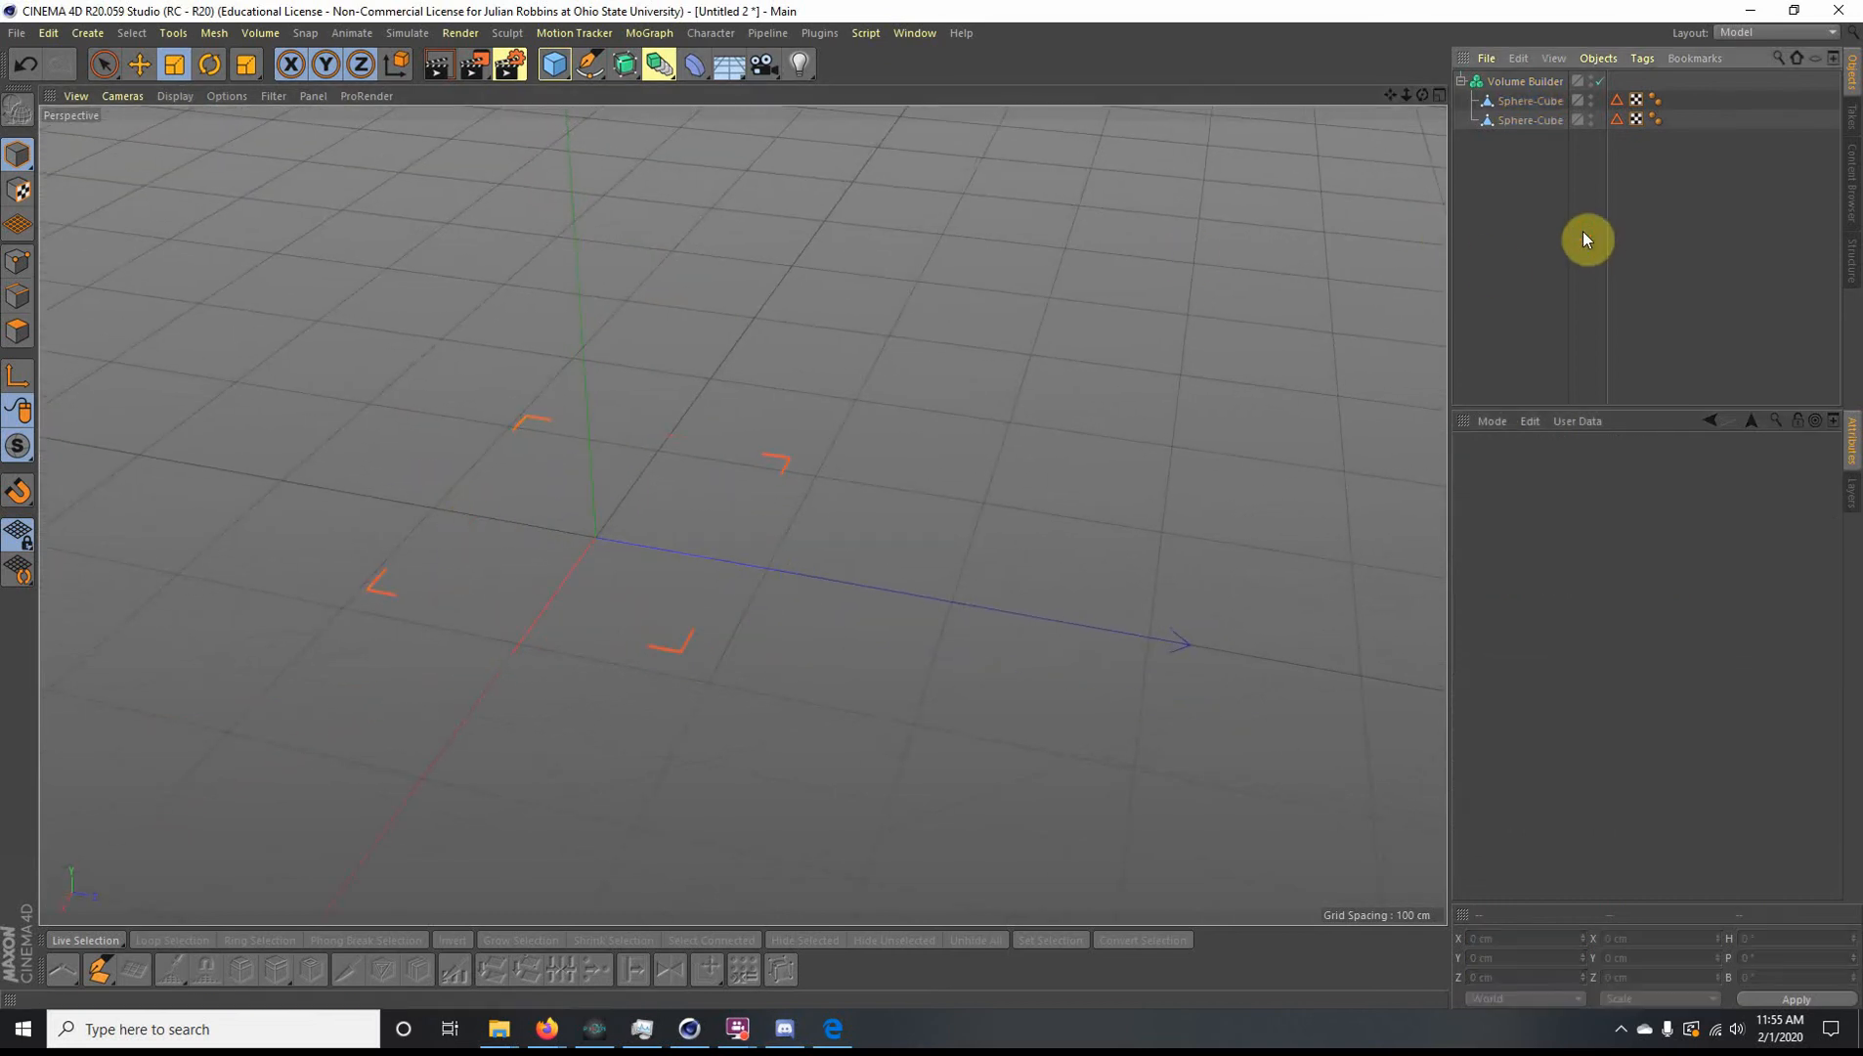
left_click(1538, 80)
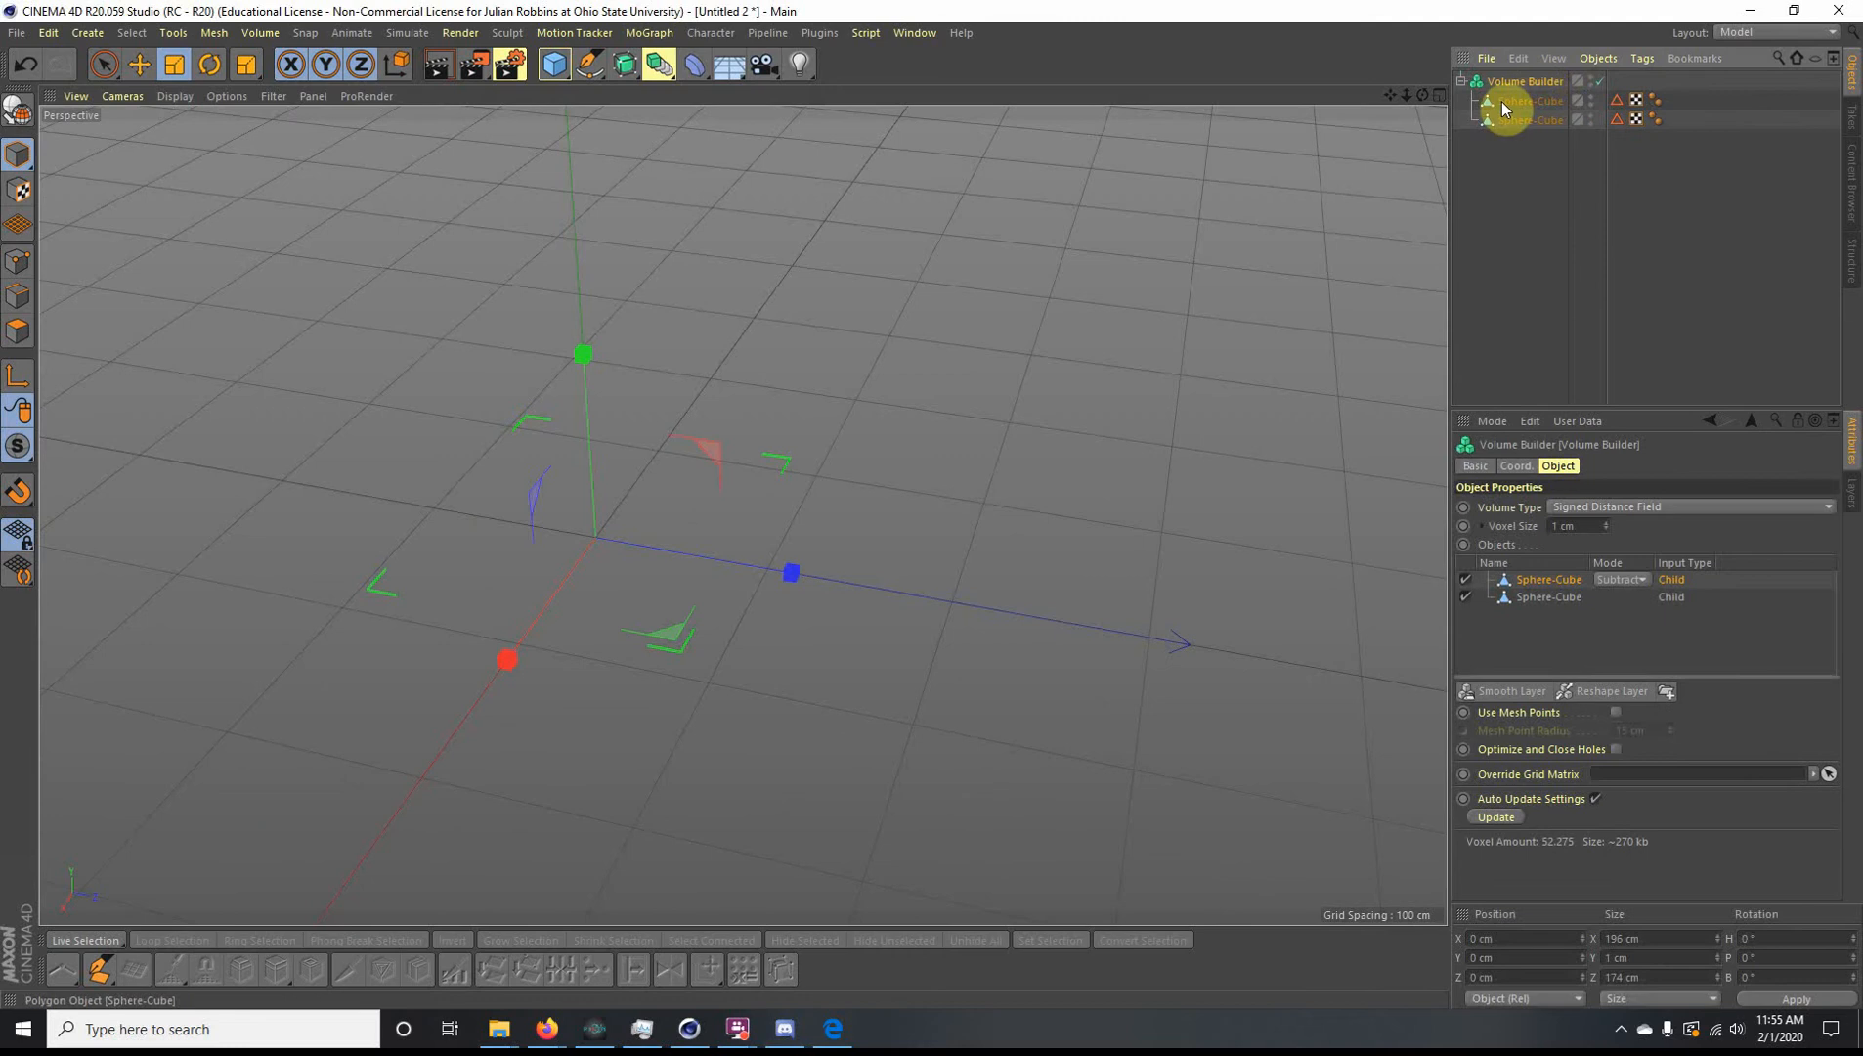
left_click_drag(671, 697, 608, 643, "alt")
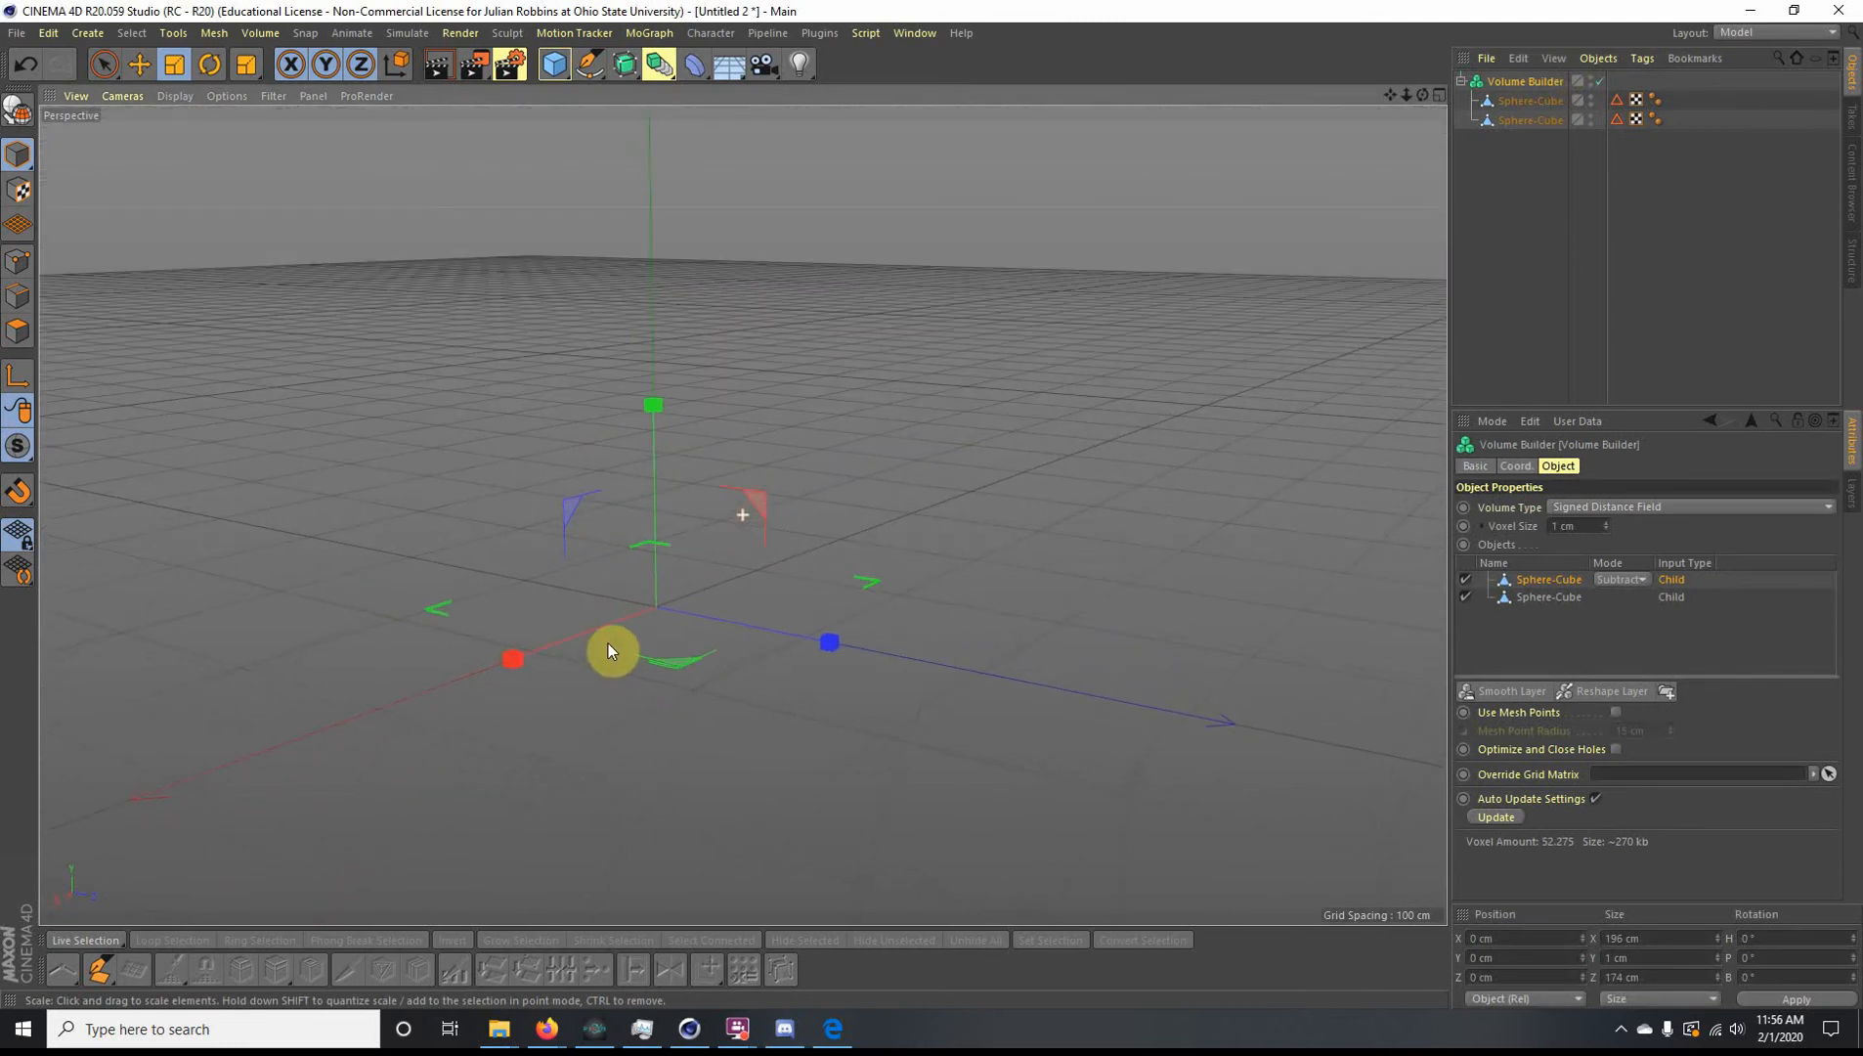
left_click(1524, 102)
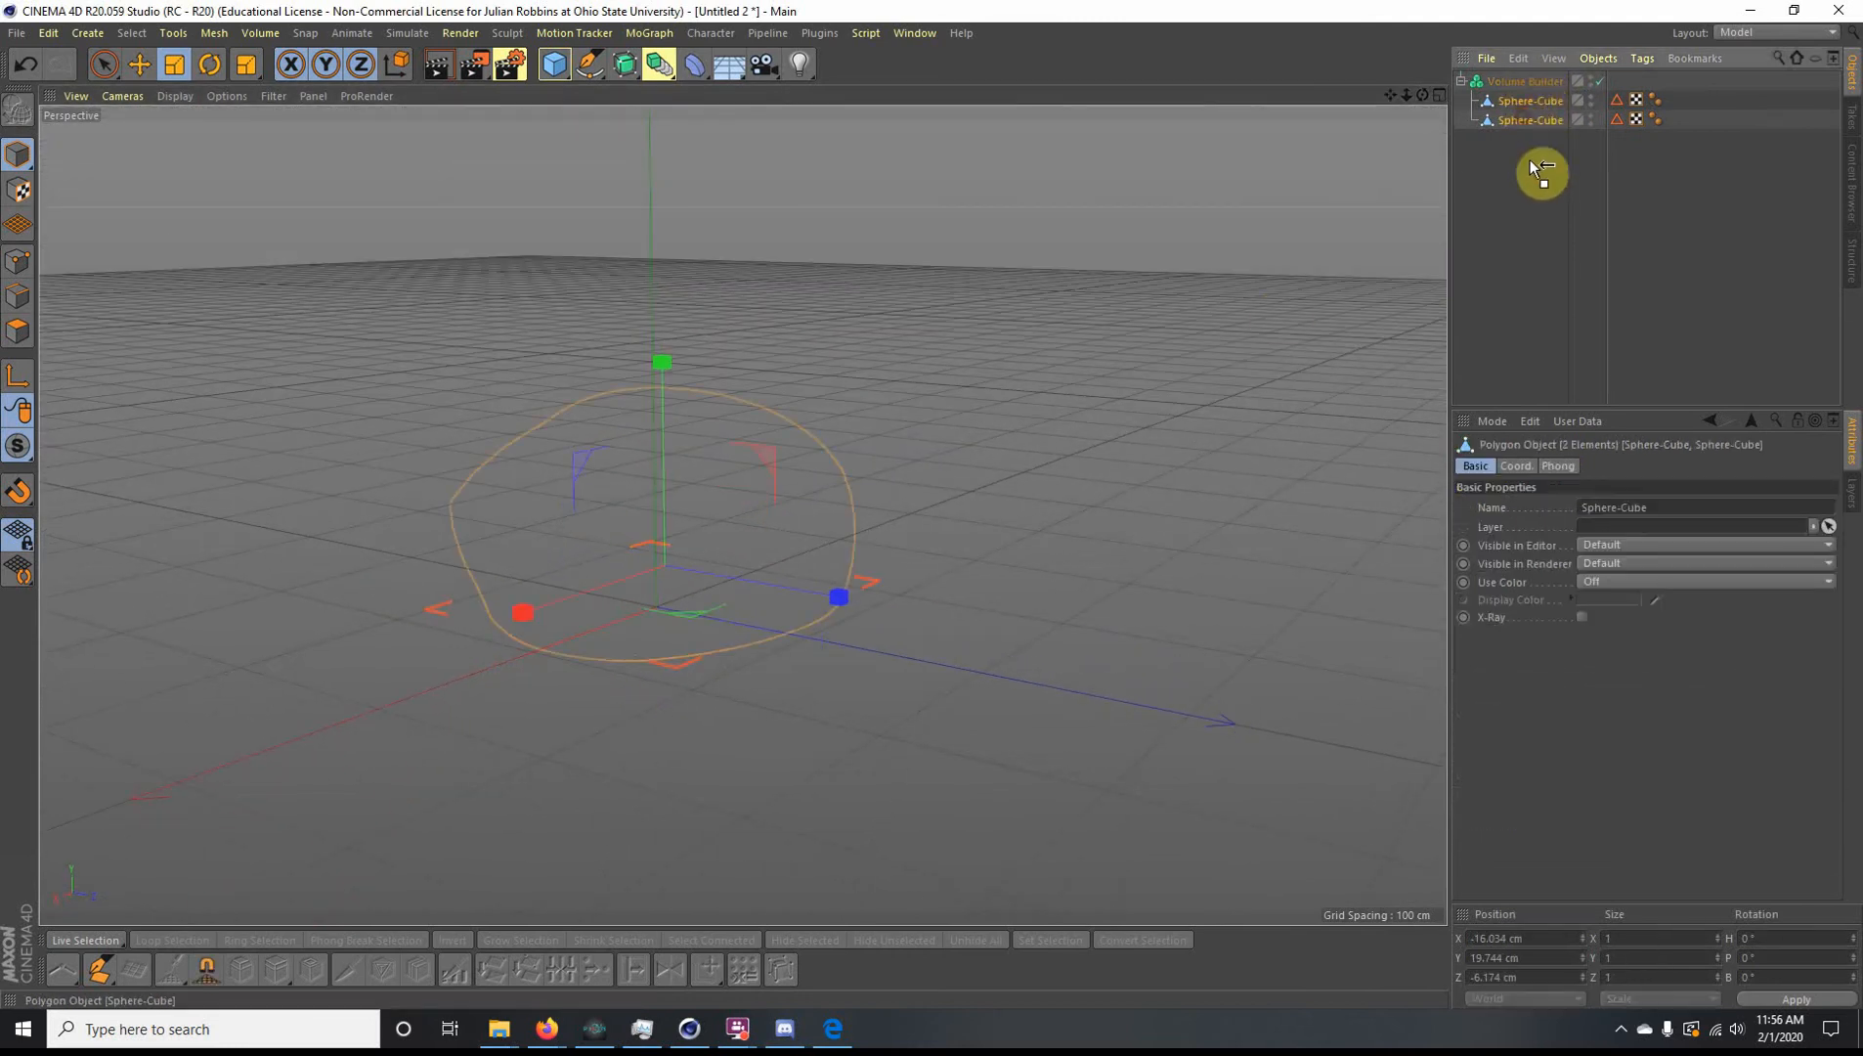
left_click(1523, 82)
left_click(1526, 104)
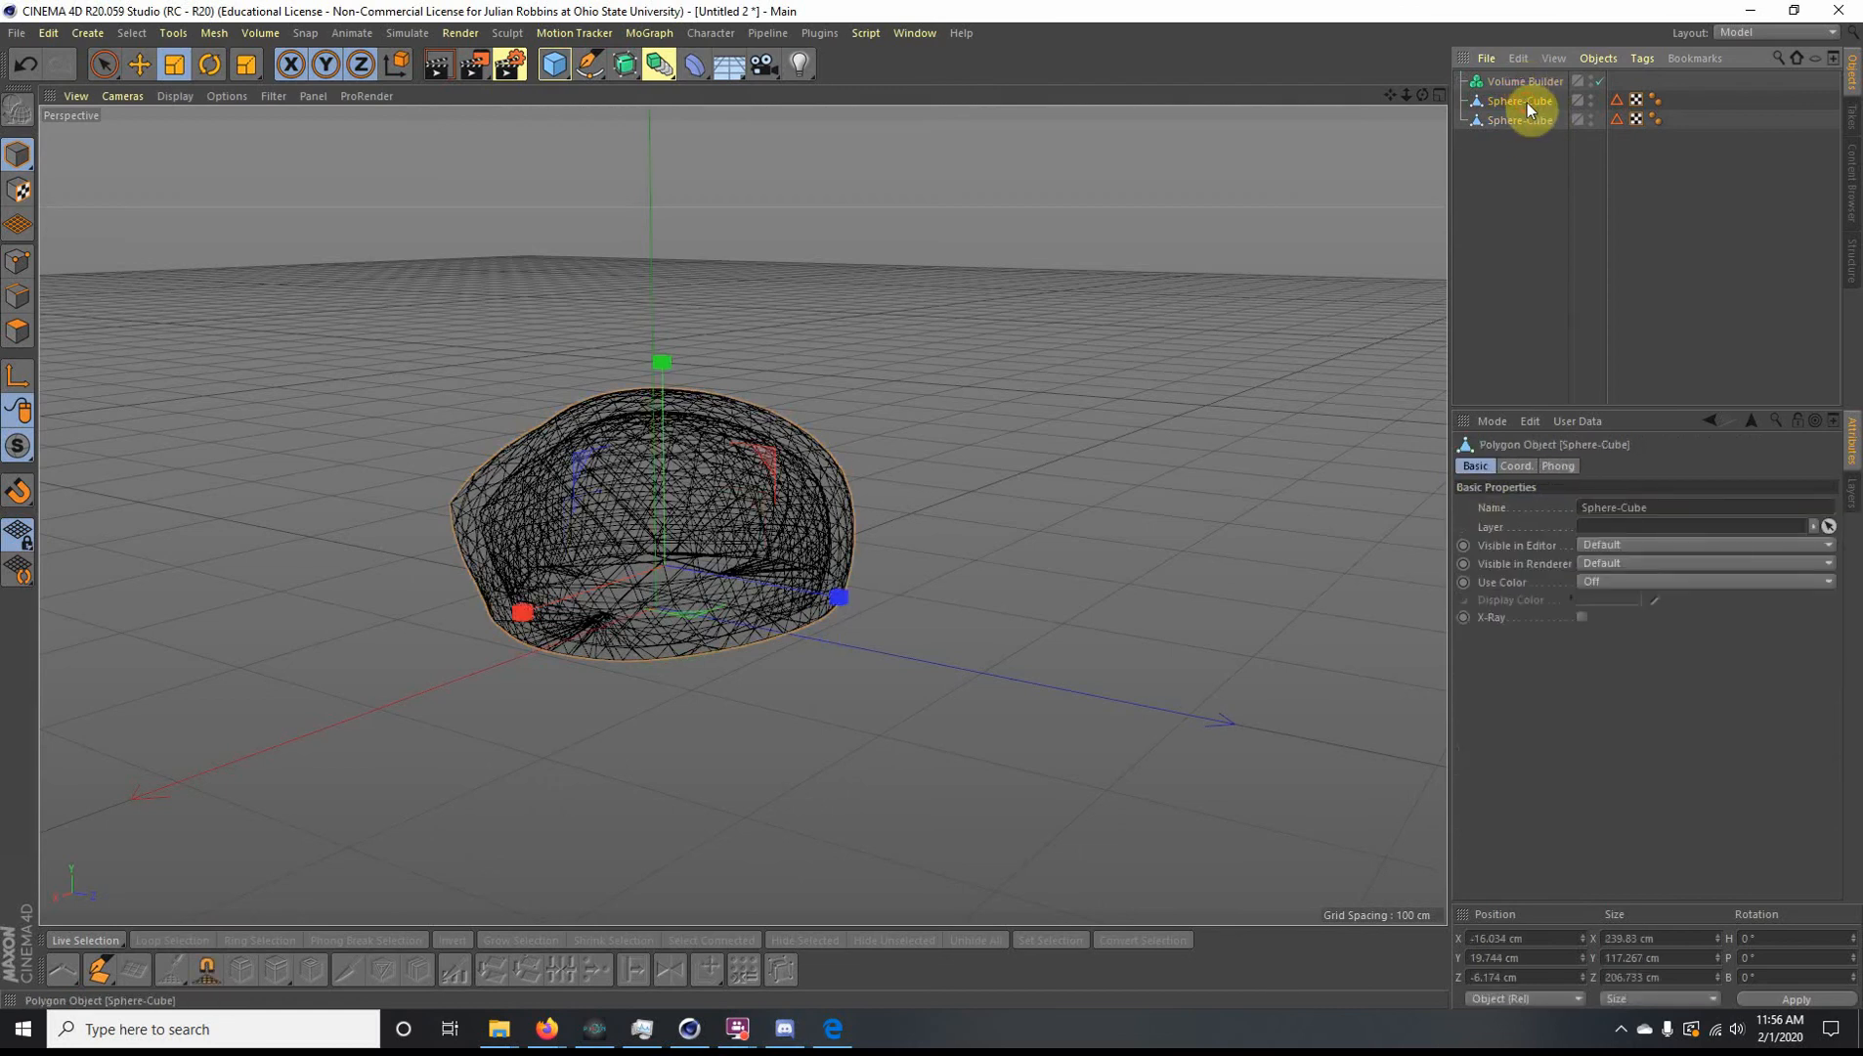
Step: Place the larger dome mesh inside the Volume Builder and set the viewport display to Gouraud Shading
double_click(1519, 97)
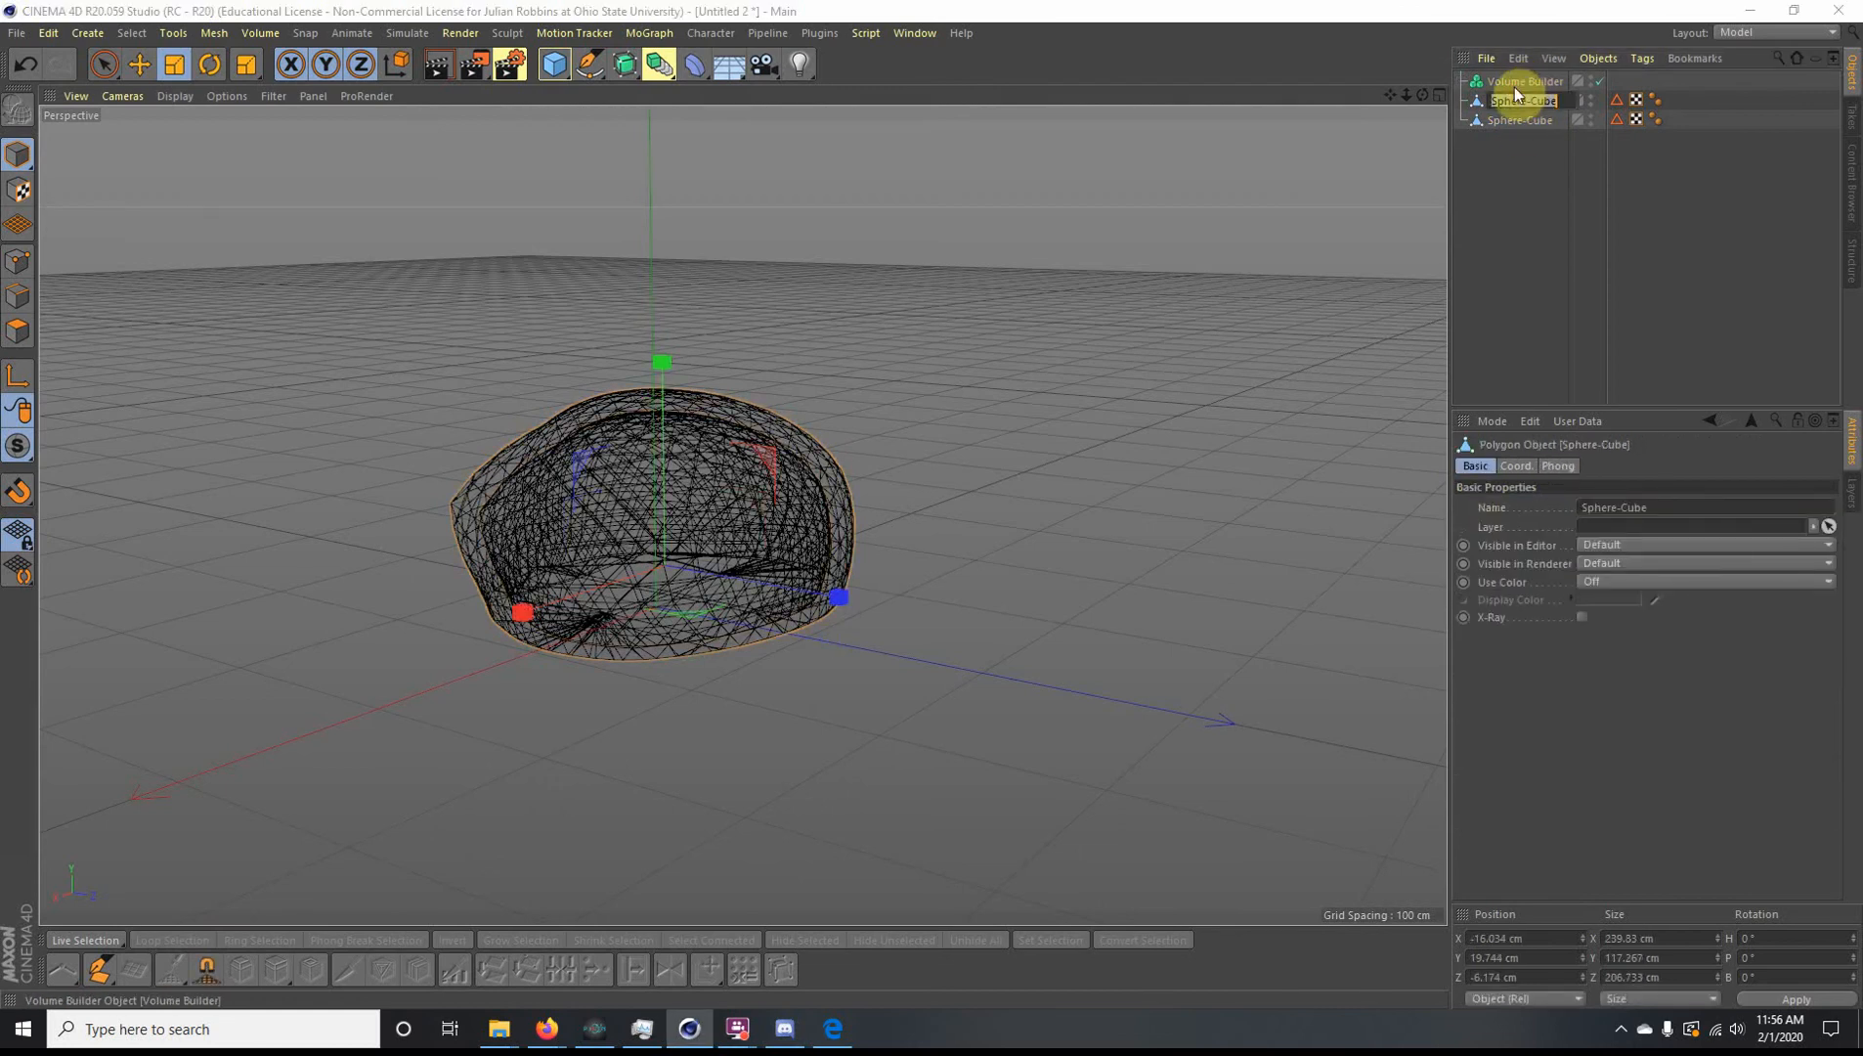
left_click(1506, 181)
left_click_drag(1497, 99, 1522, 84)
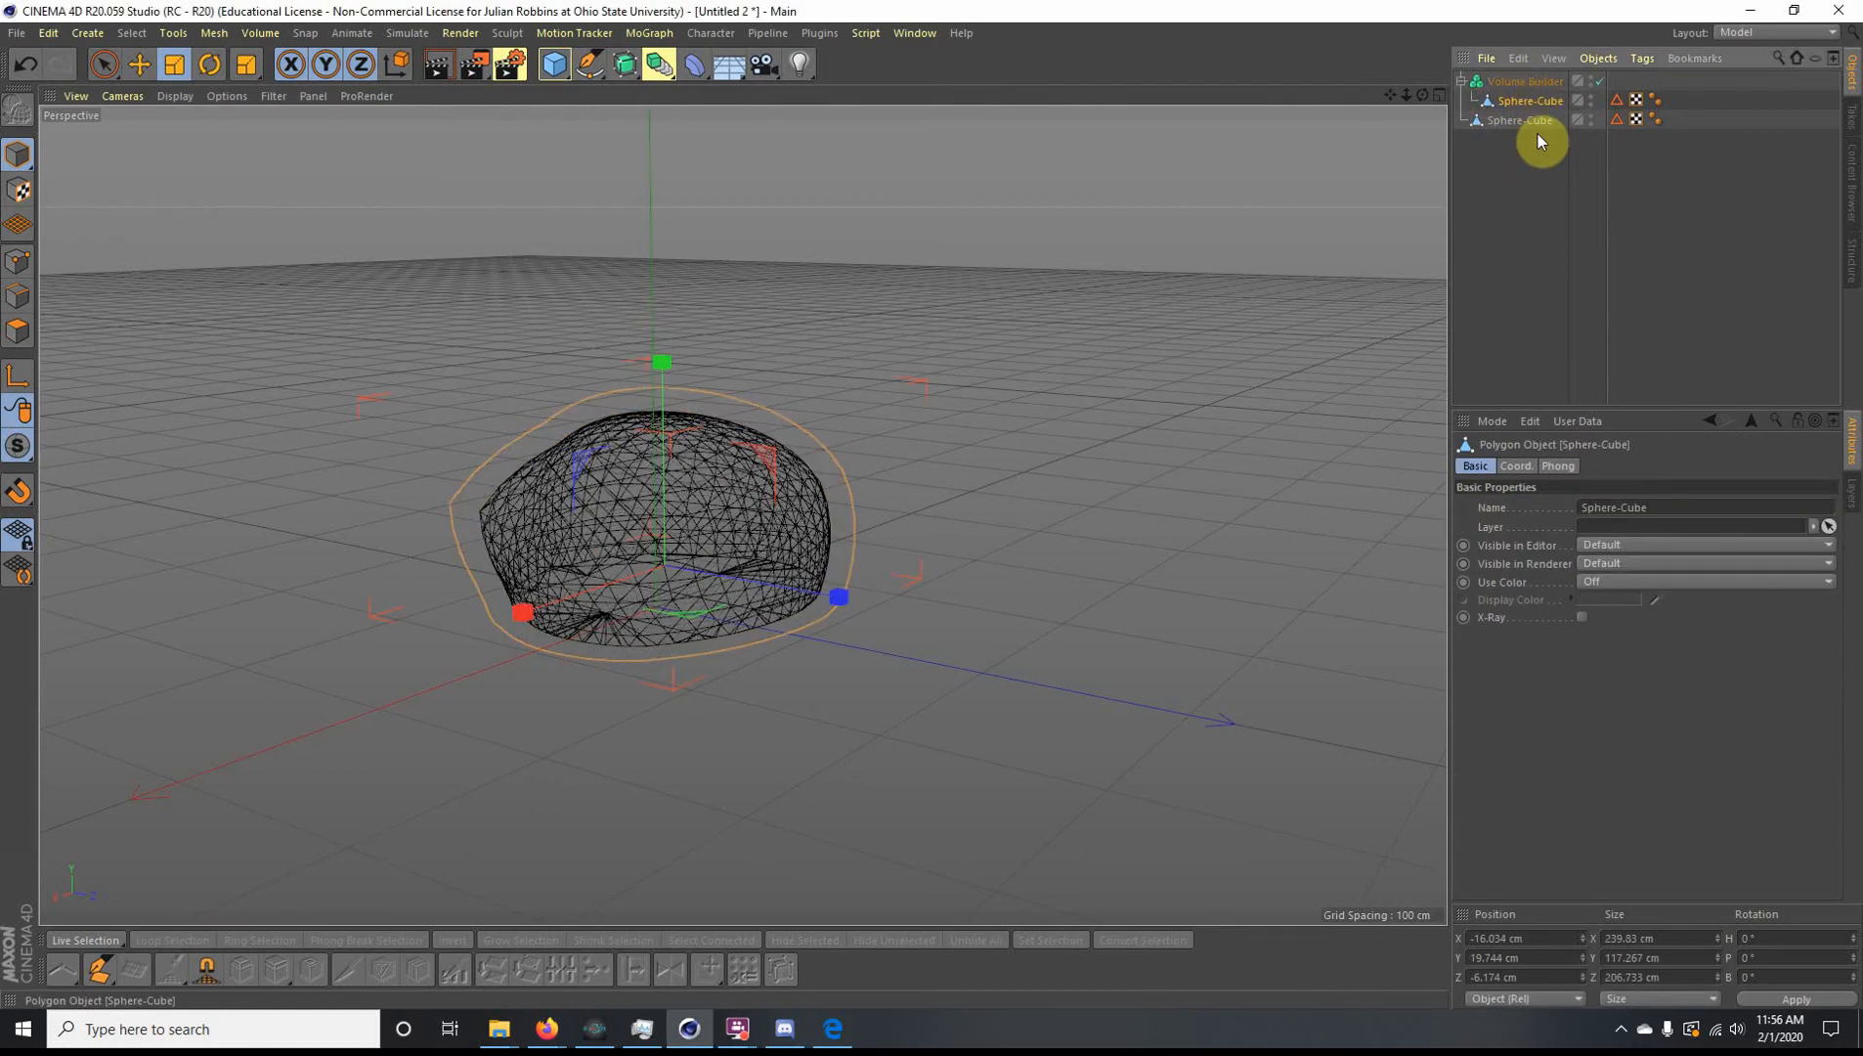
left_click(170, 97)
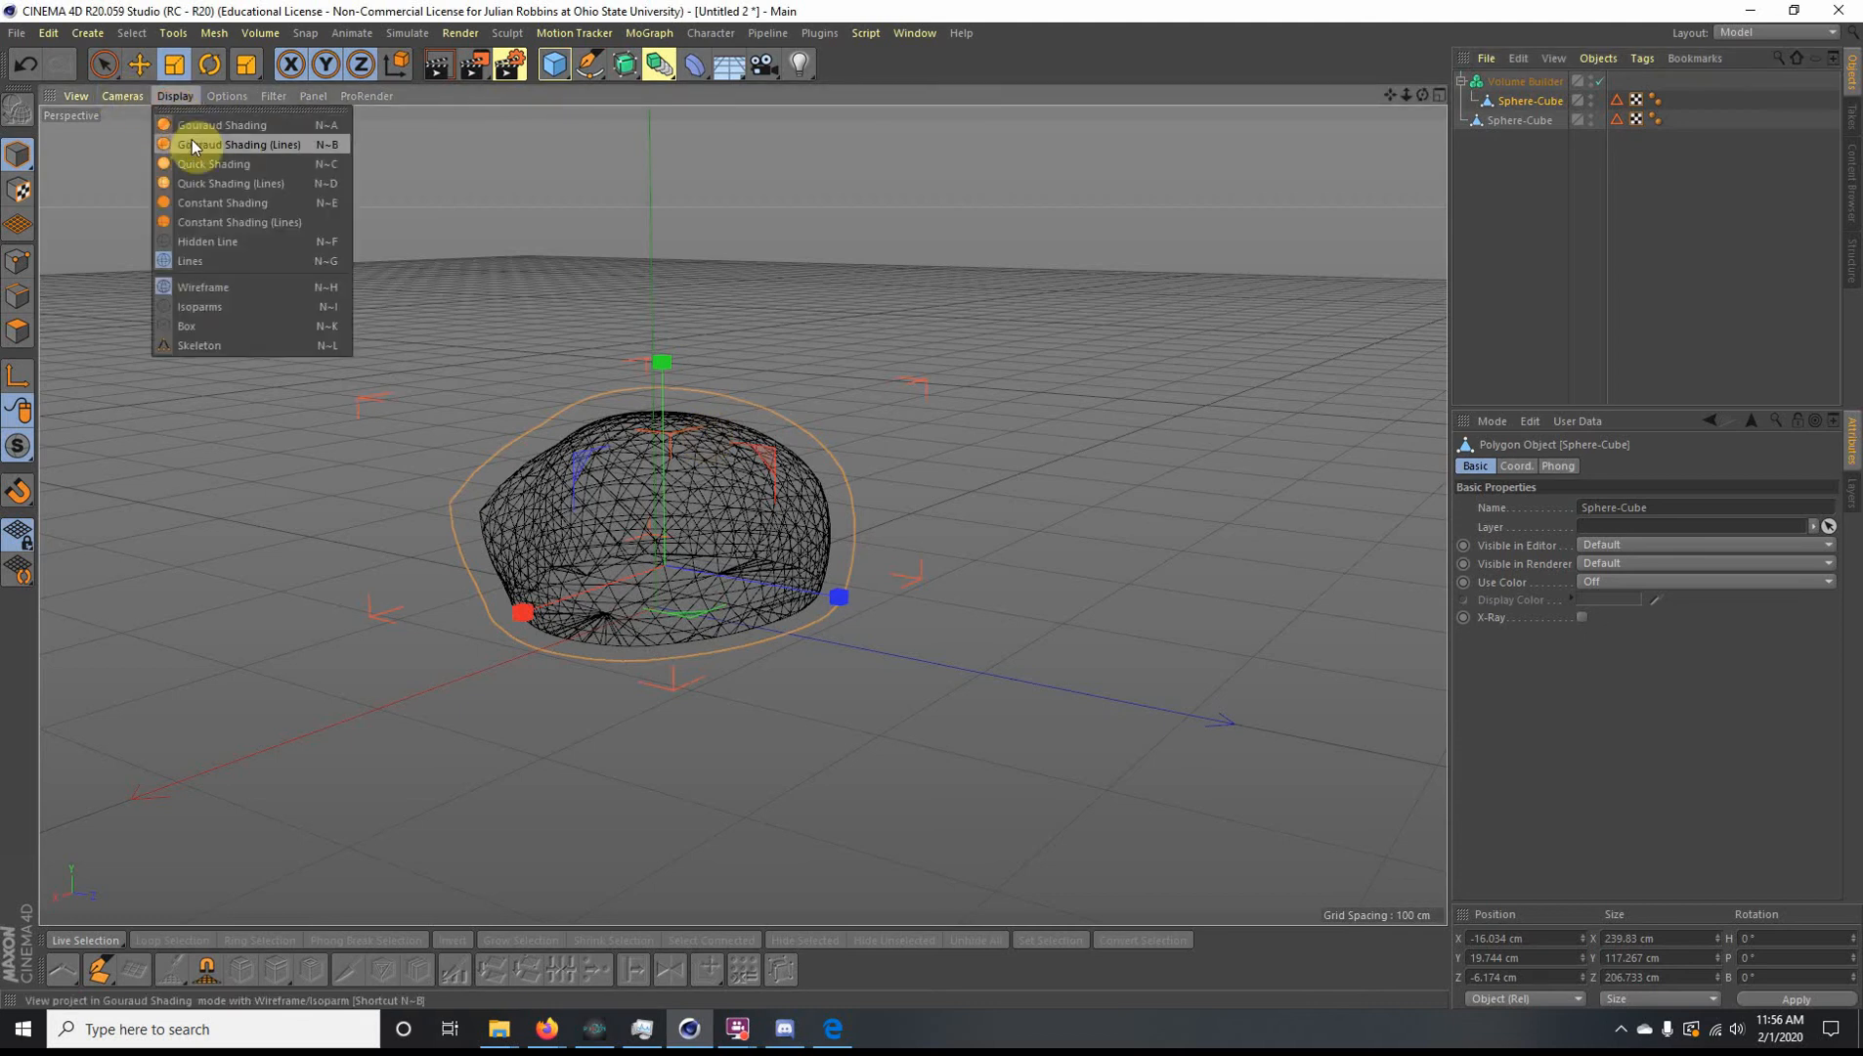
left_click(190, 129)
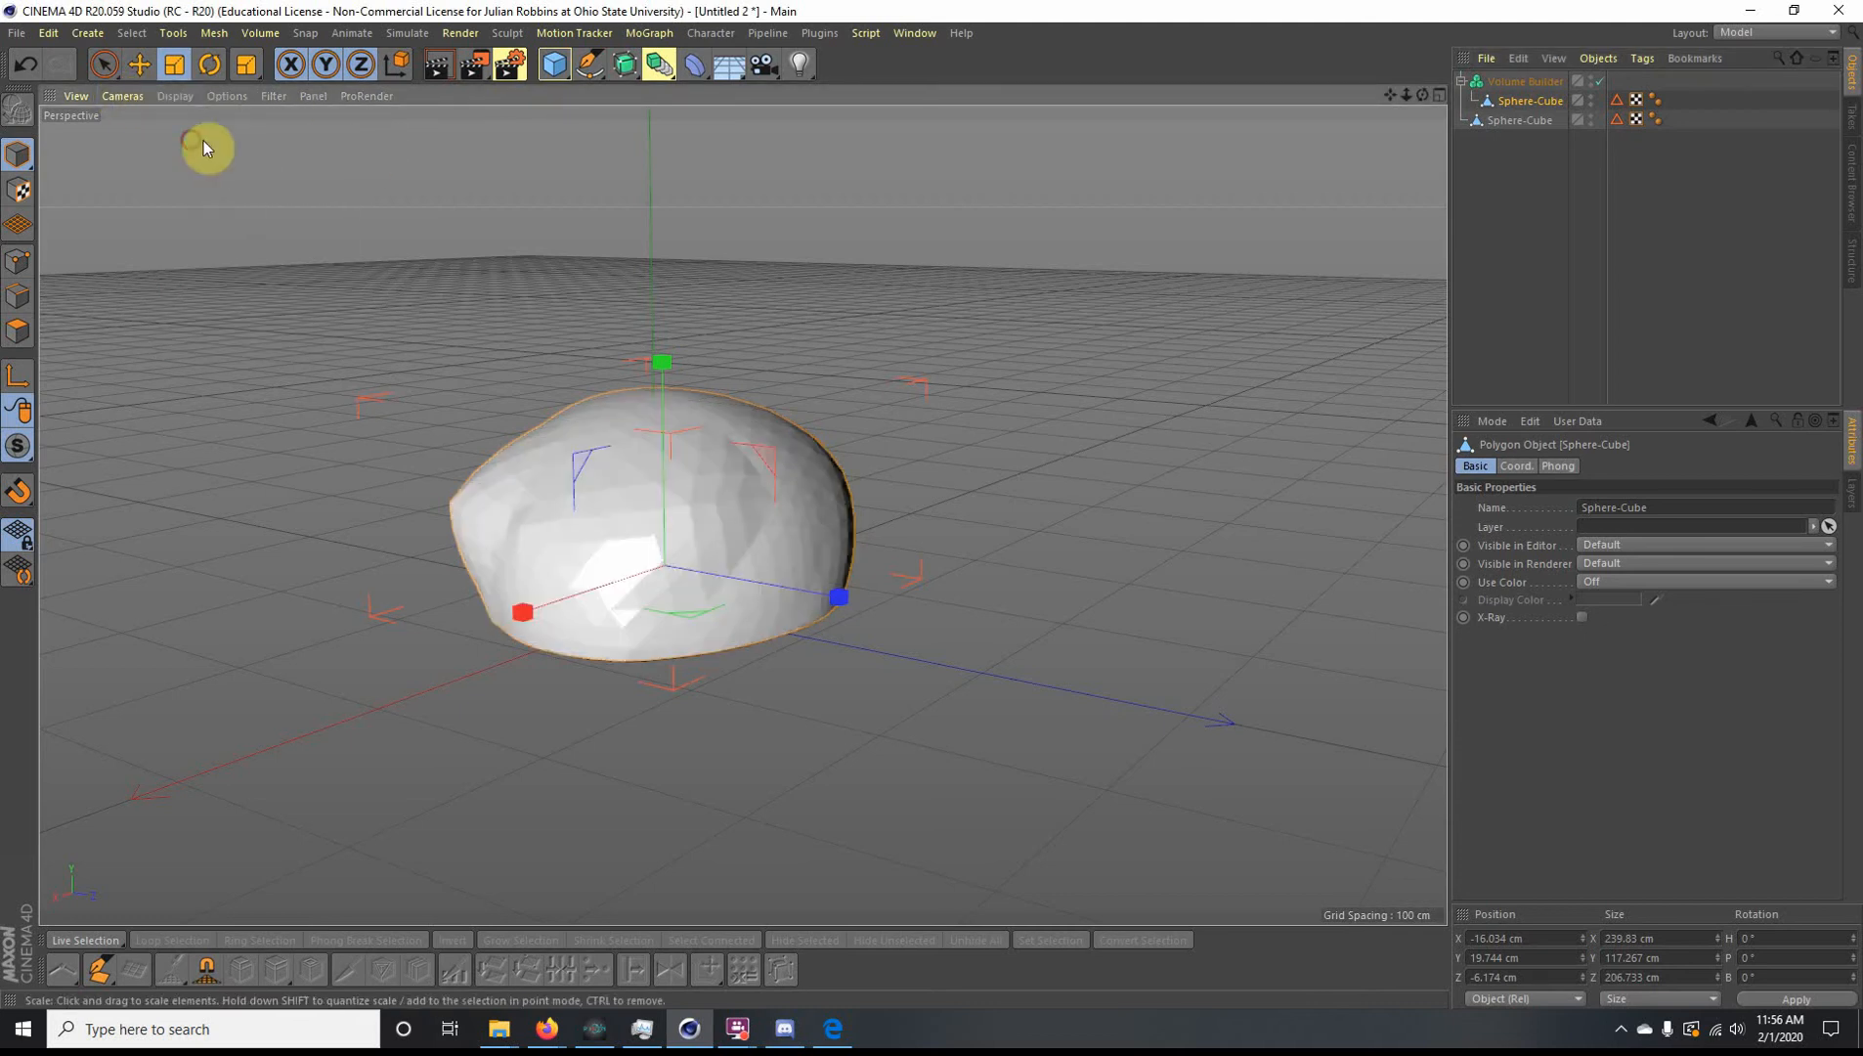
Step: Add the remaining dome mesh to the Volume Builder, set the first listed mesh's mode to Subtract and inspect the underside
left_click(1519, 120)
left_click(1528, 105)
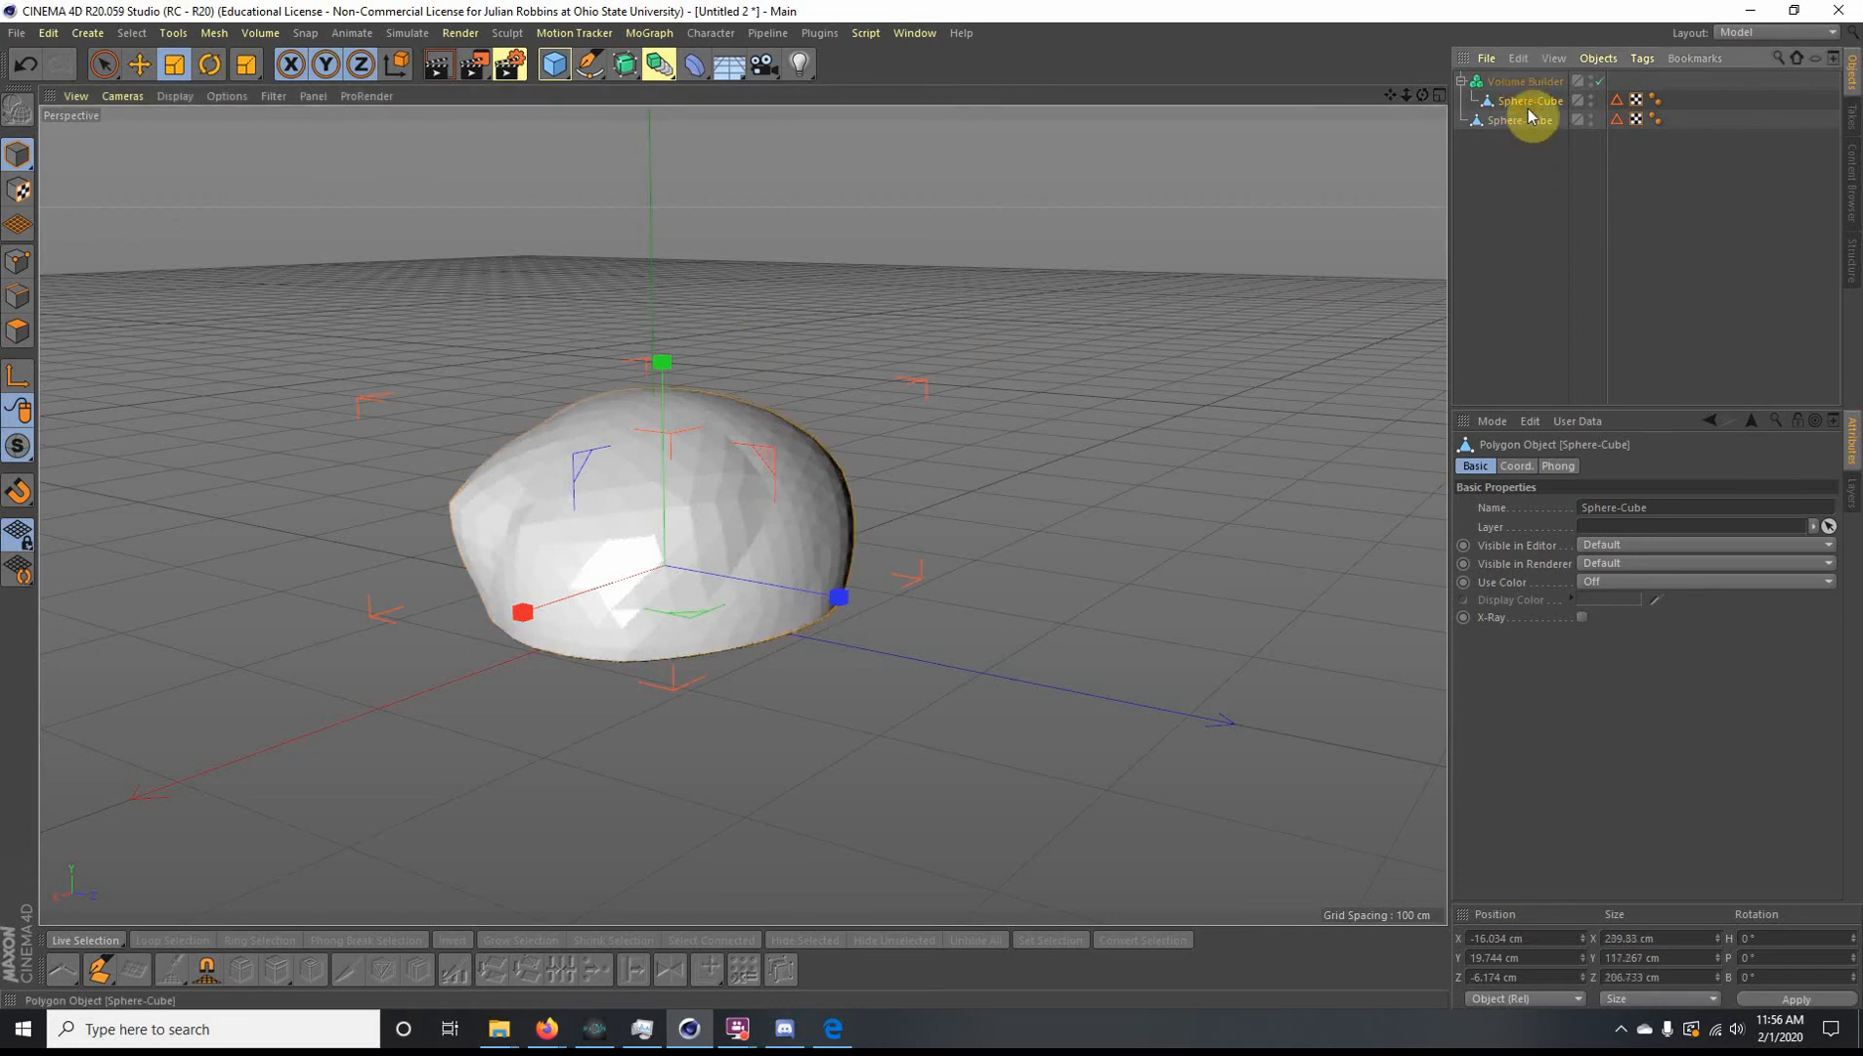
left_click_drag(1523, 122, 1525, 81)
left_click(1525, 81)
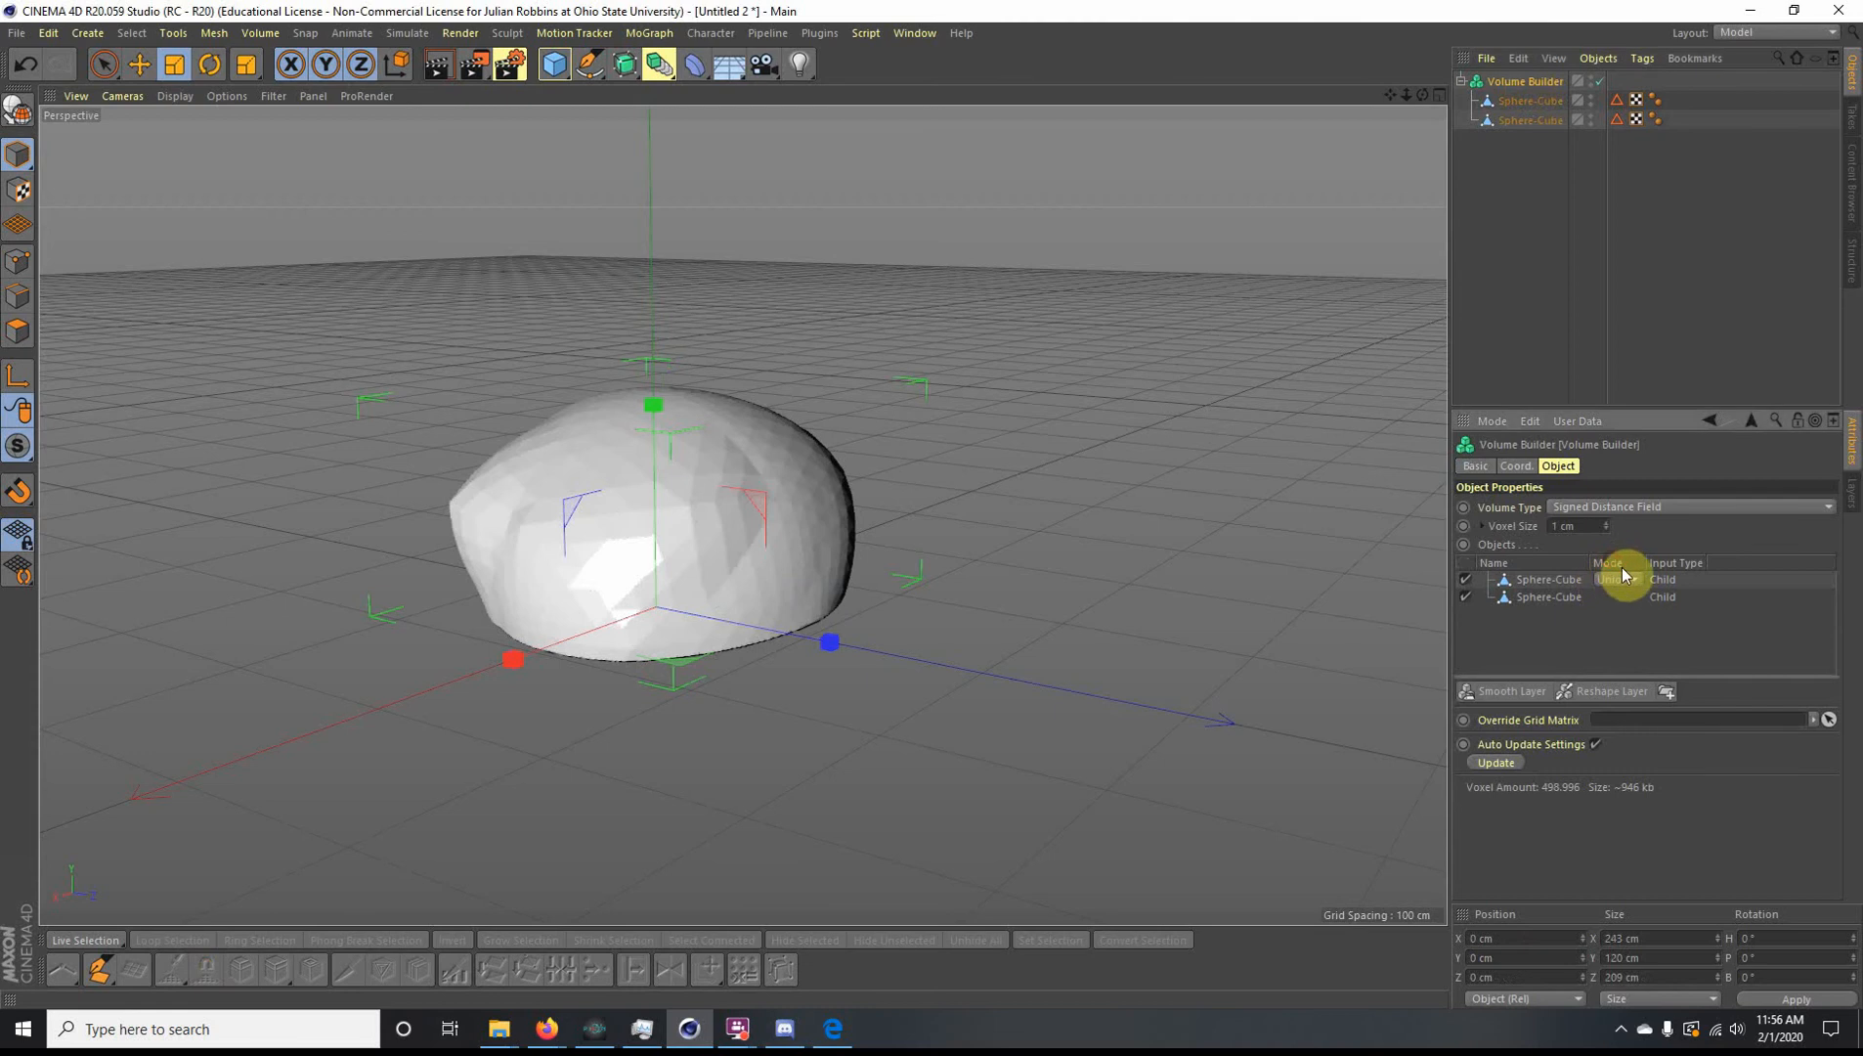
left_click(1636, 620)
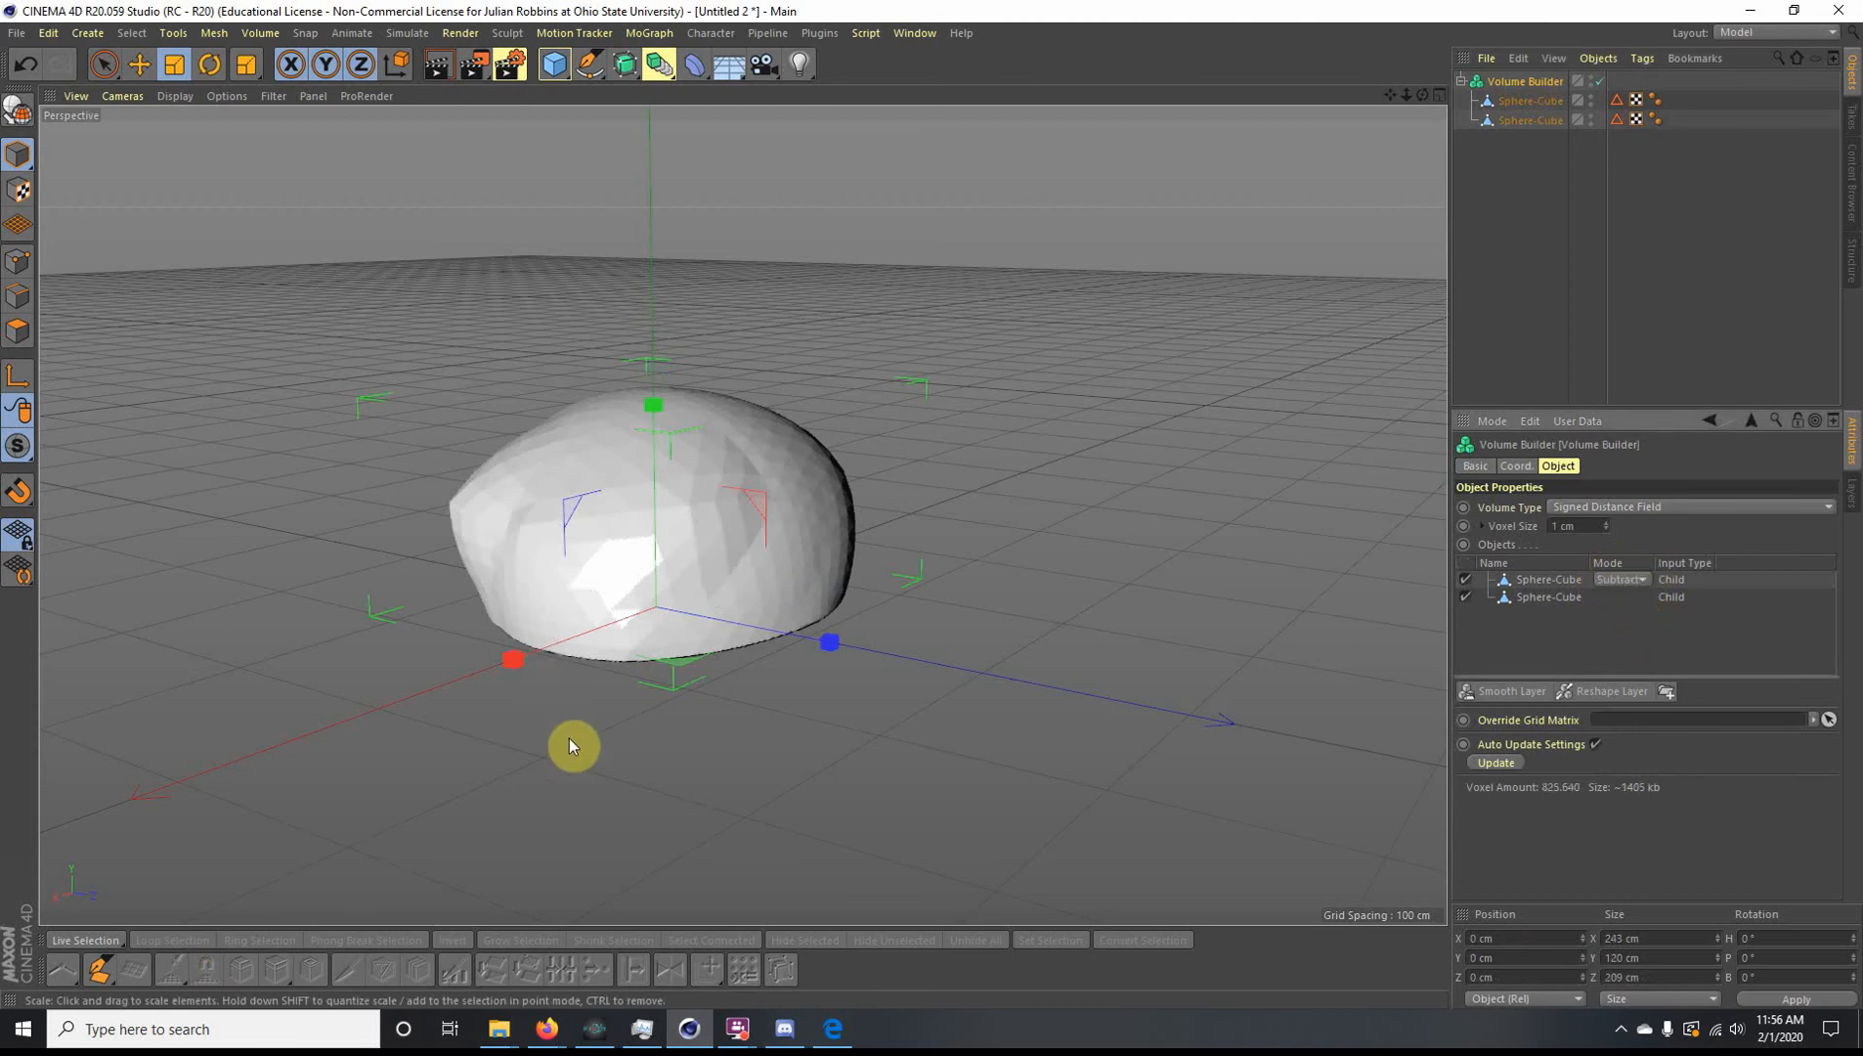
left_click_drag(582, 748, 1468, 491, "alt")
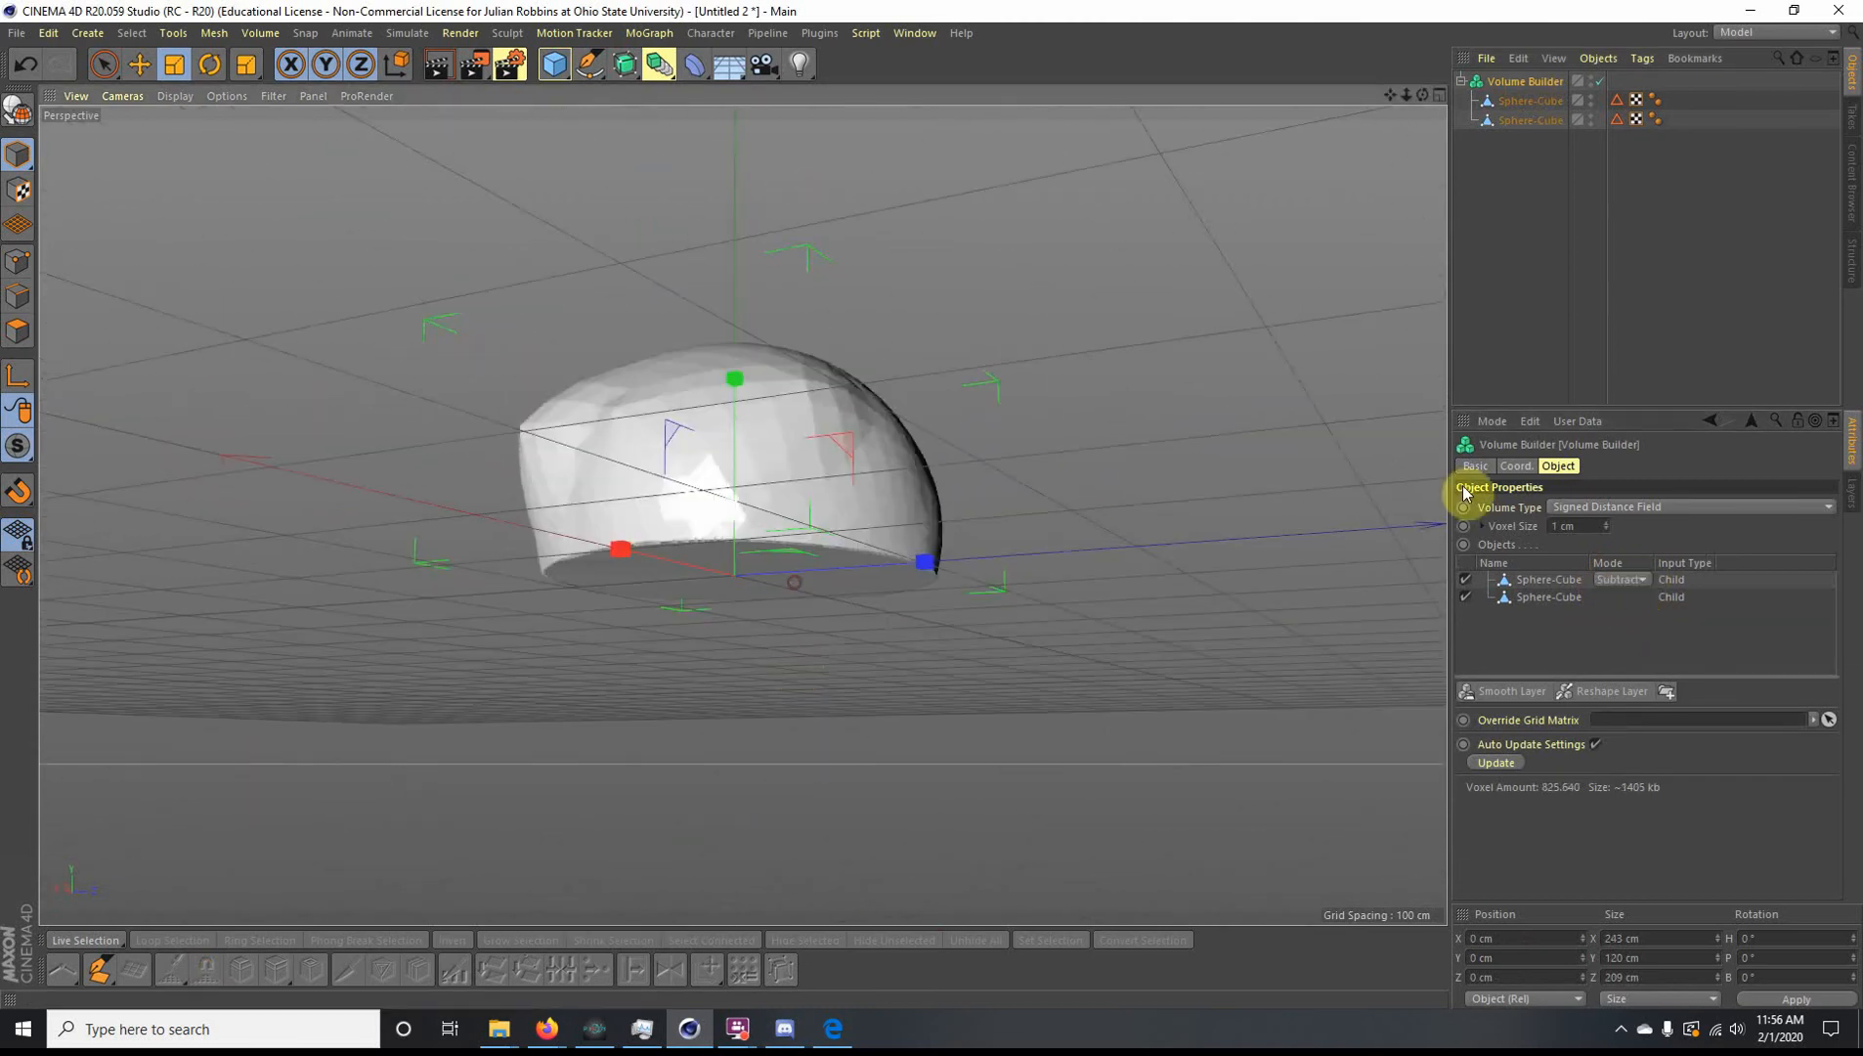
Step: Try the Subtract mode with the two meshes in reversed order in the Volume Builder's object list, and restore the original order
left_click(1547, 582)
left_click(1554, 598, "shift")
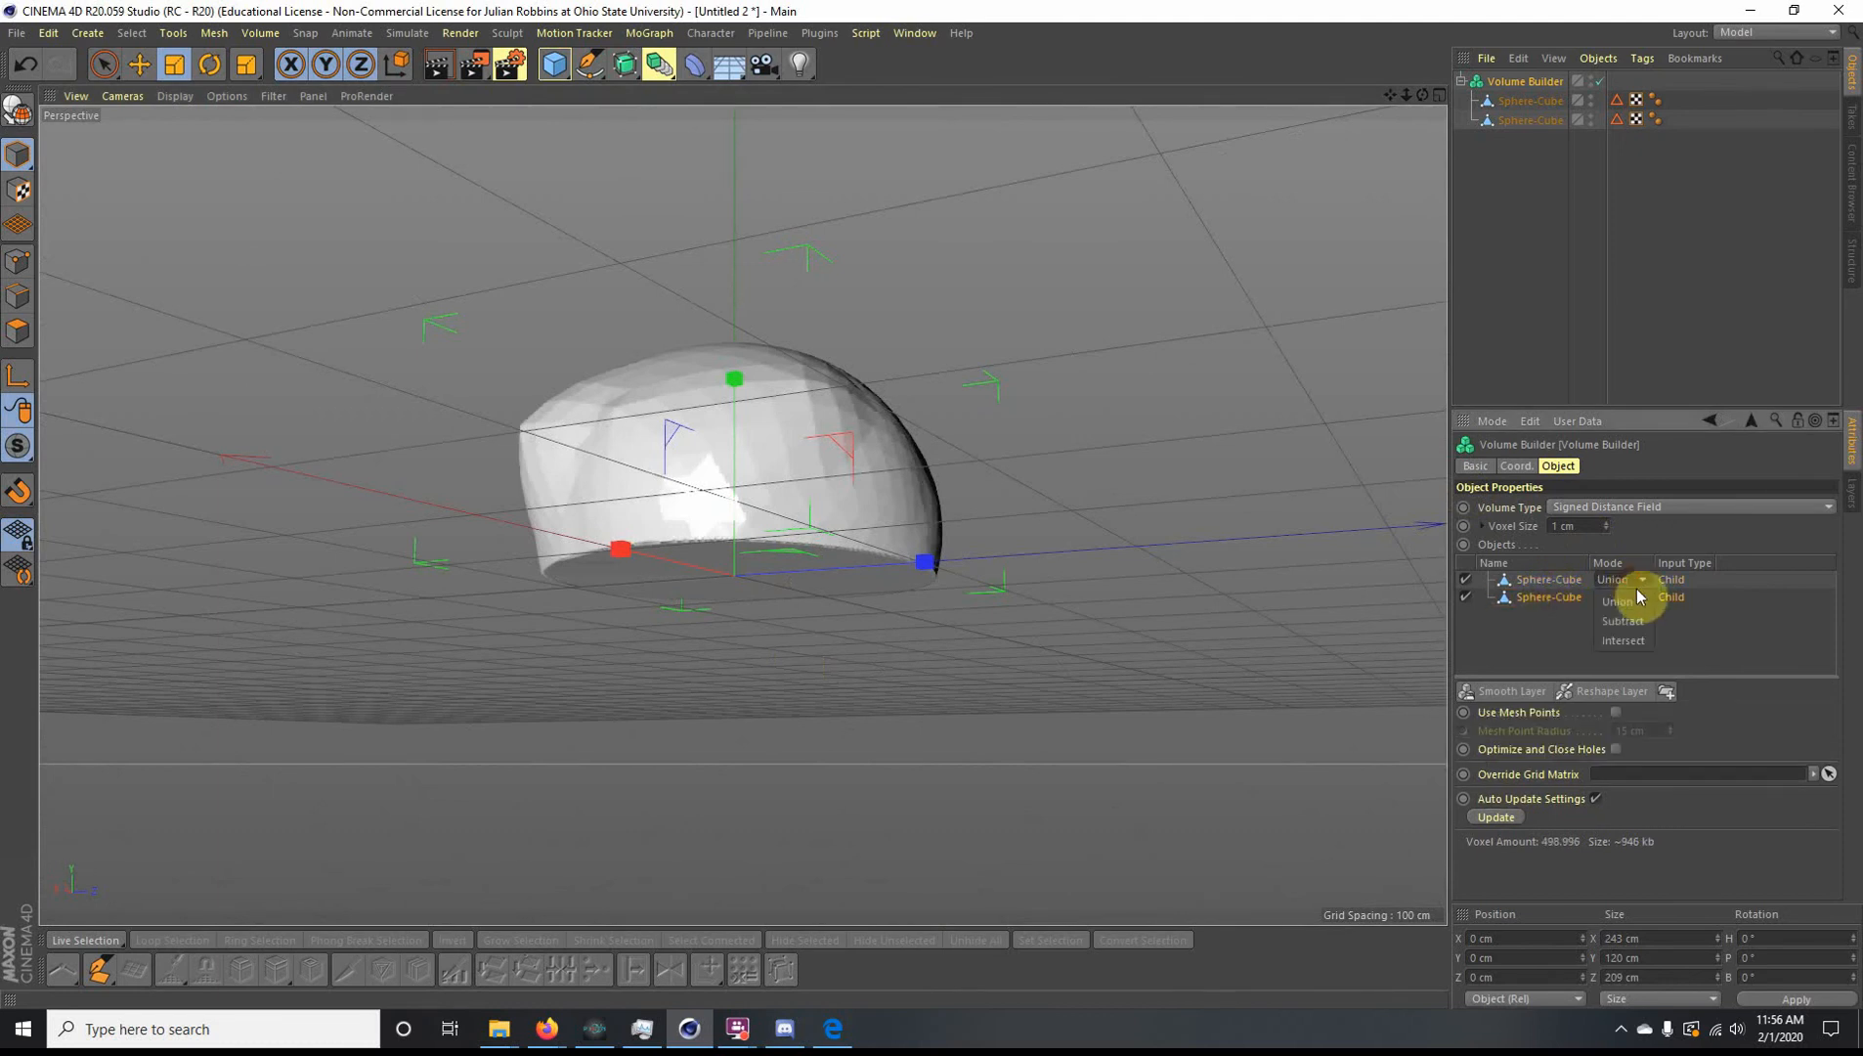
left_click(1633, 622)
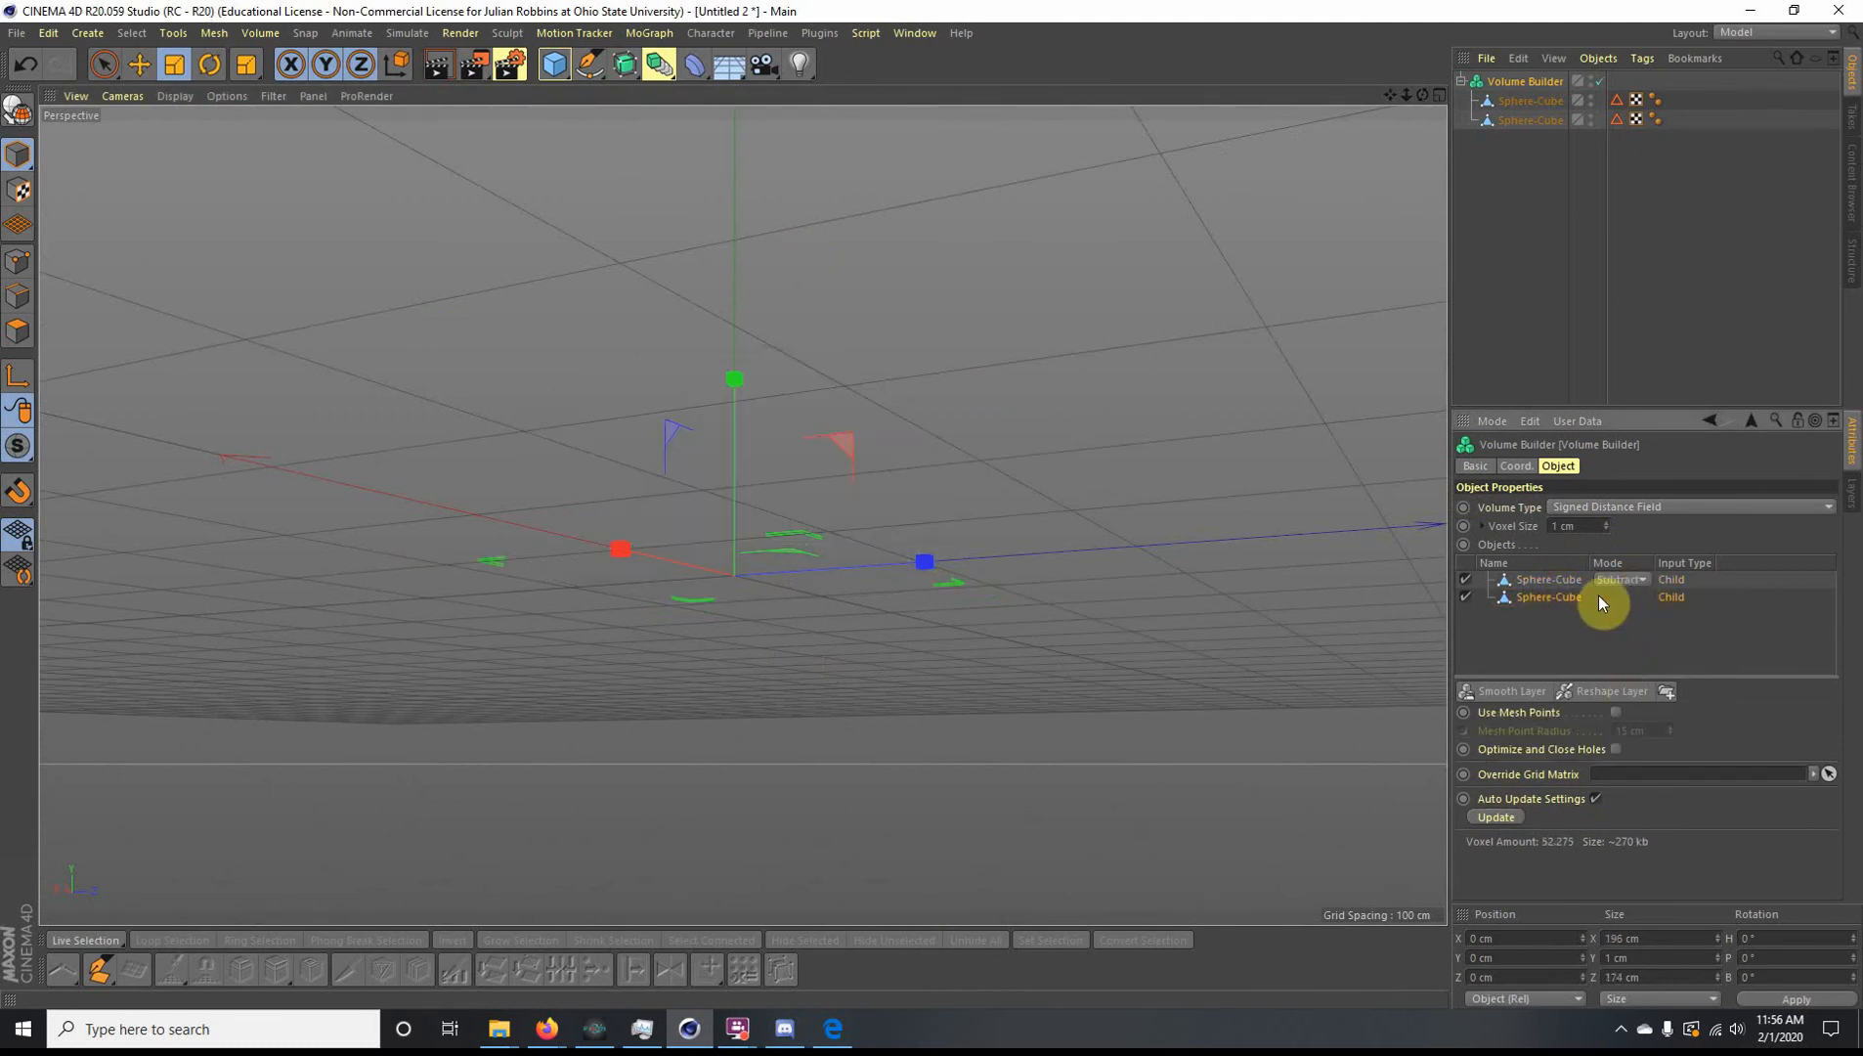
left_click(1545, 578)
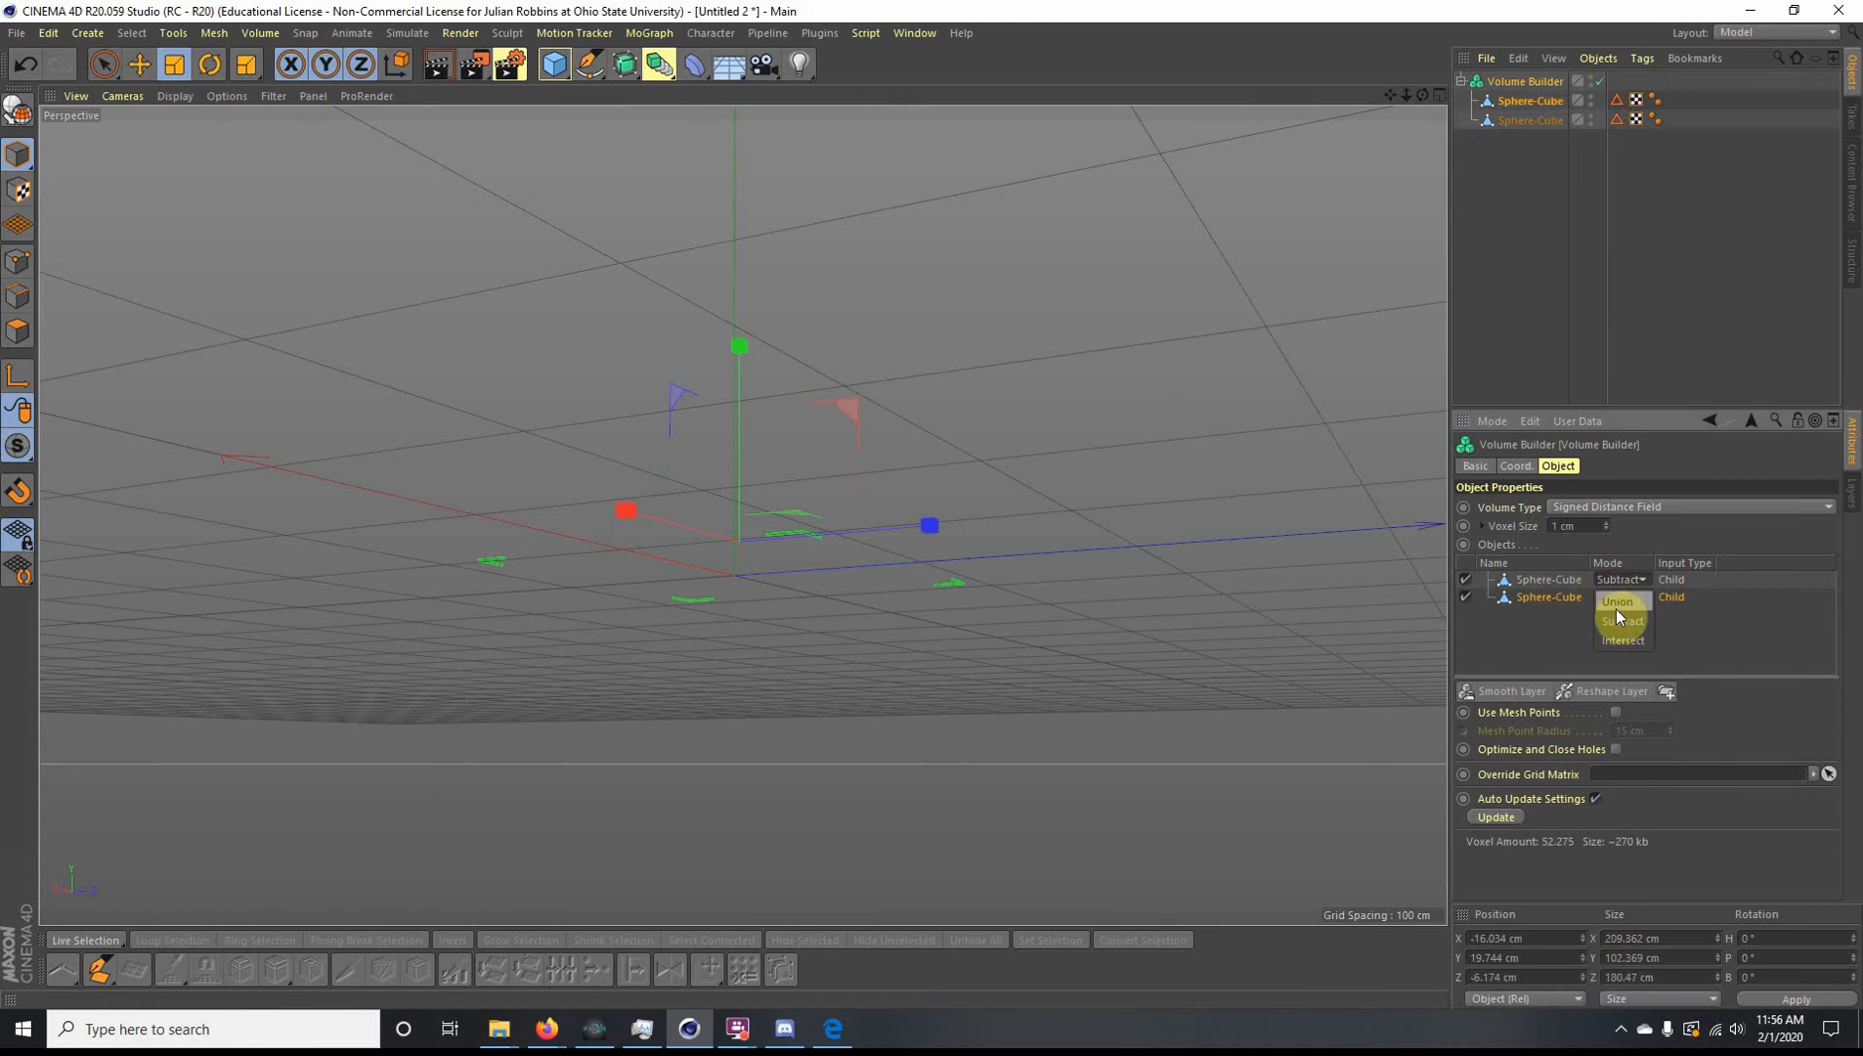
left_click(1616, 608)
left_click_drag(1557, 602, 1566, 582)
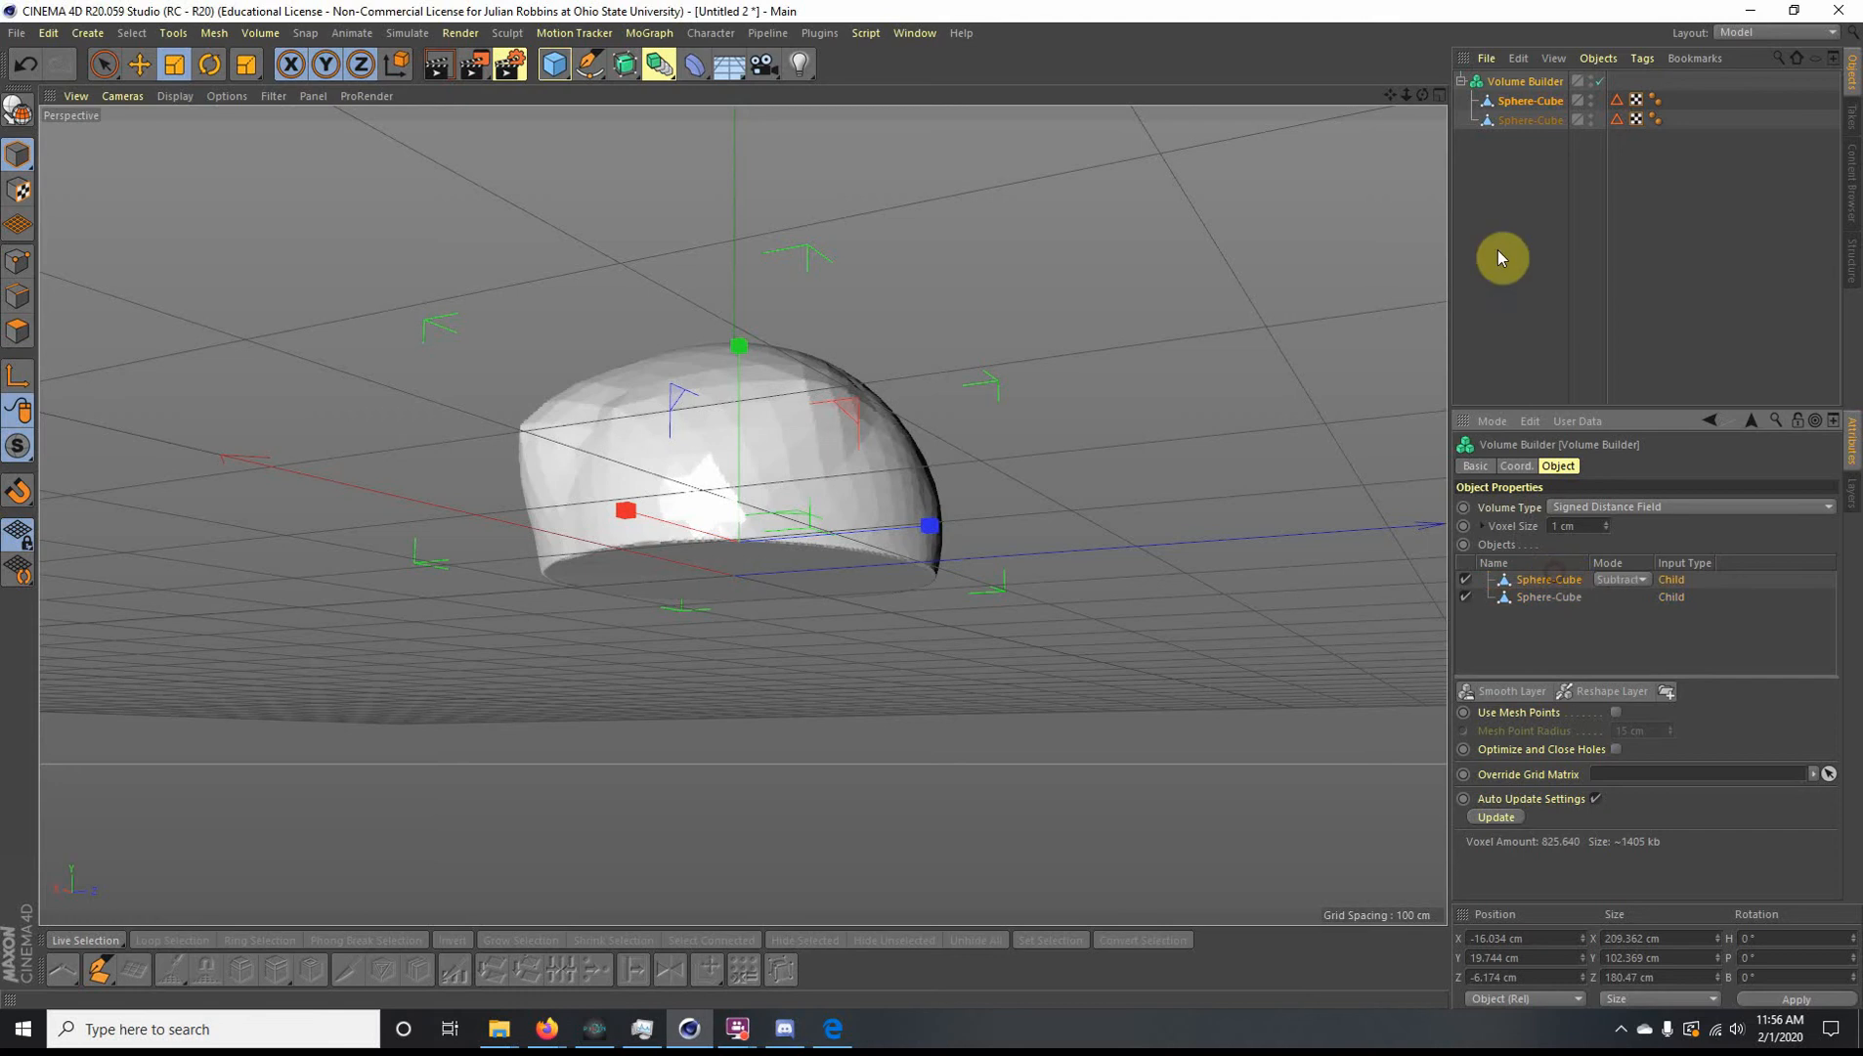
Step: Move the smaller dome mesh slightly down along the Y axis inside the Volume Builder and deselect it
left_click(1521, 104)
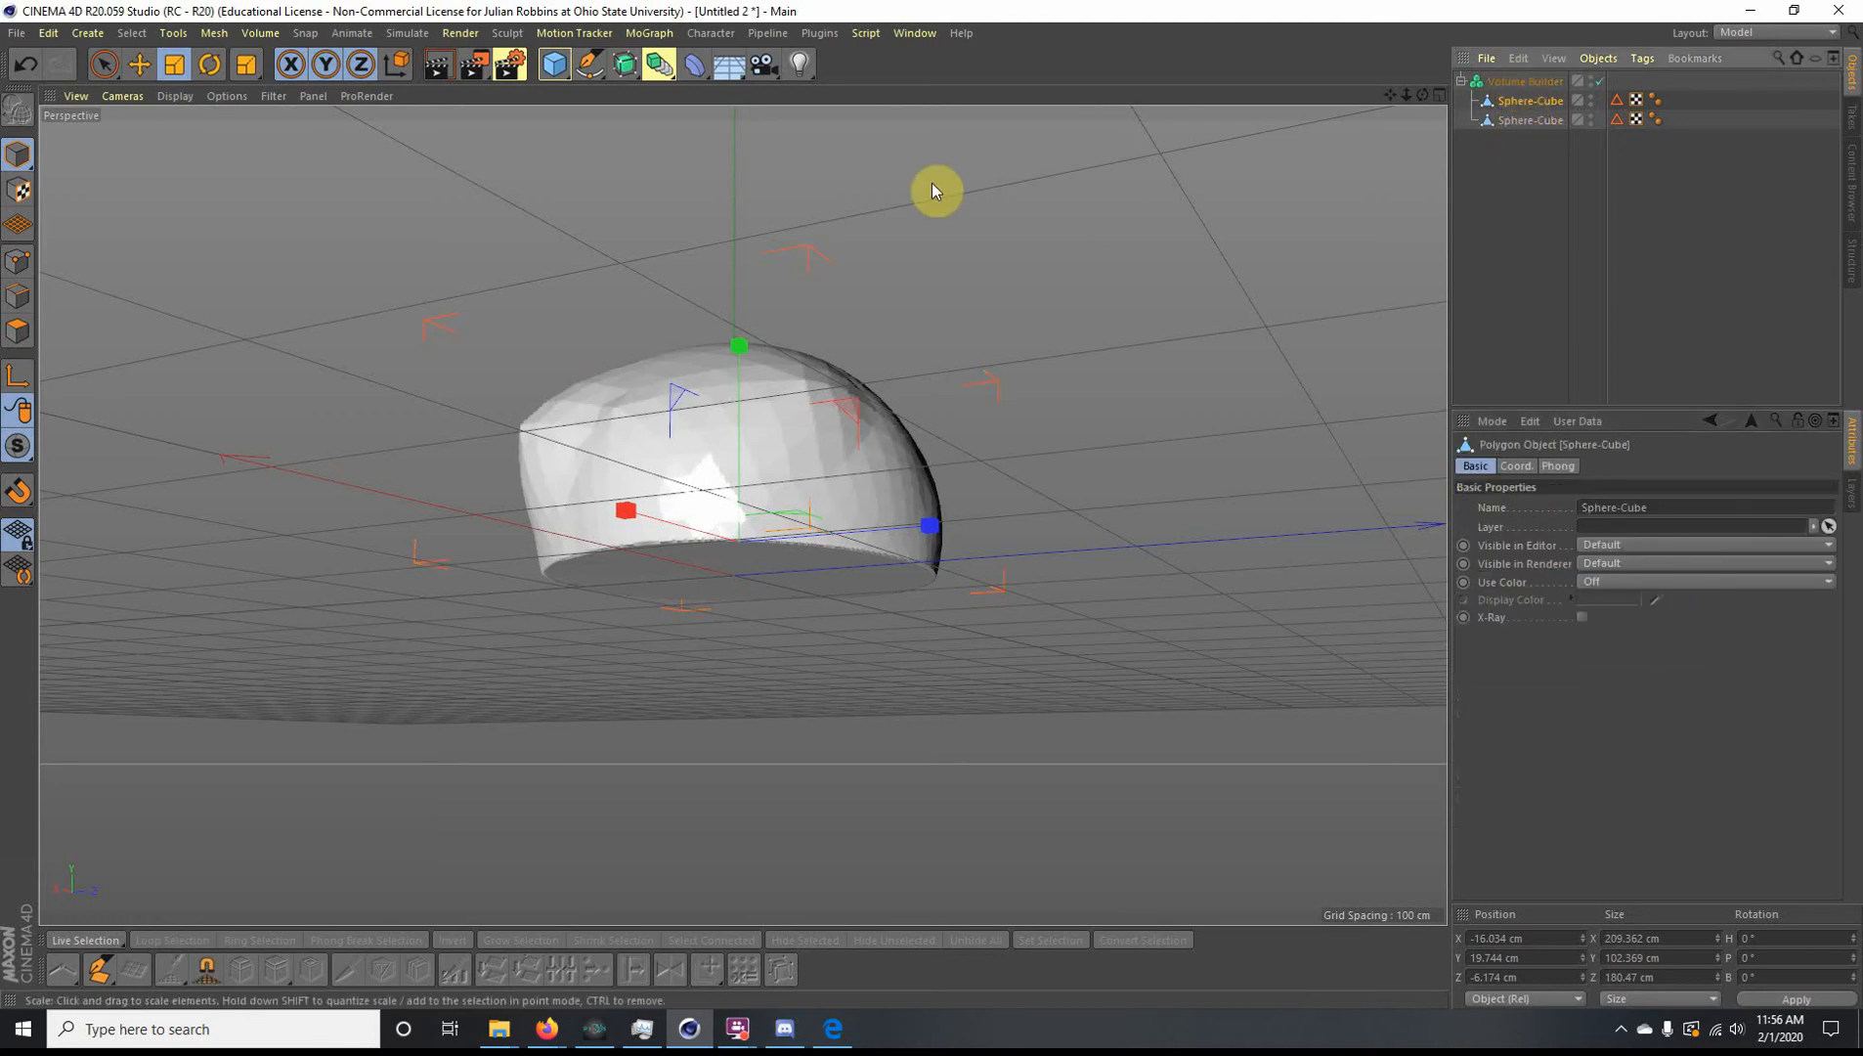
left_click(1515, 123)
left_click(1514, 105)
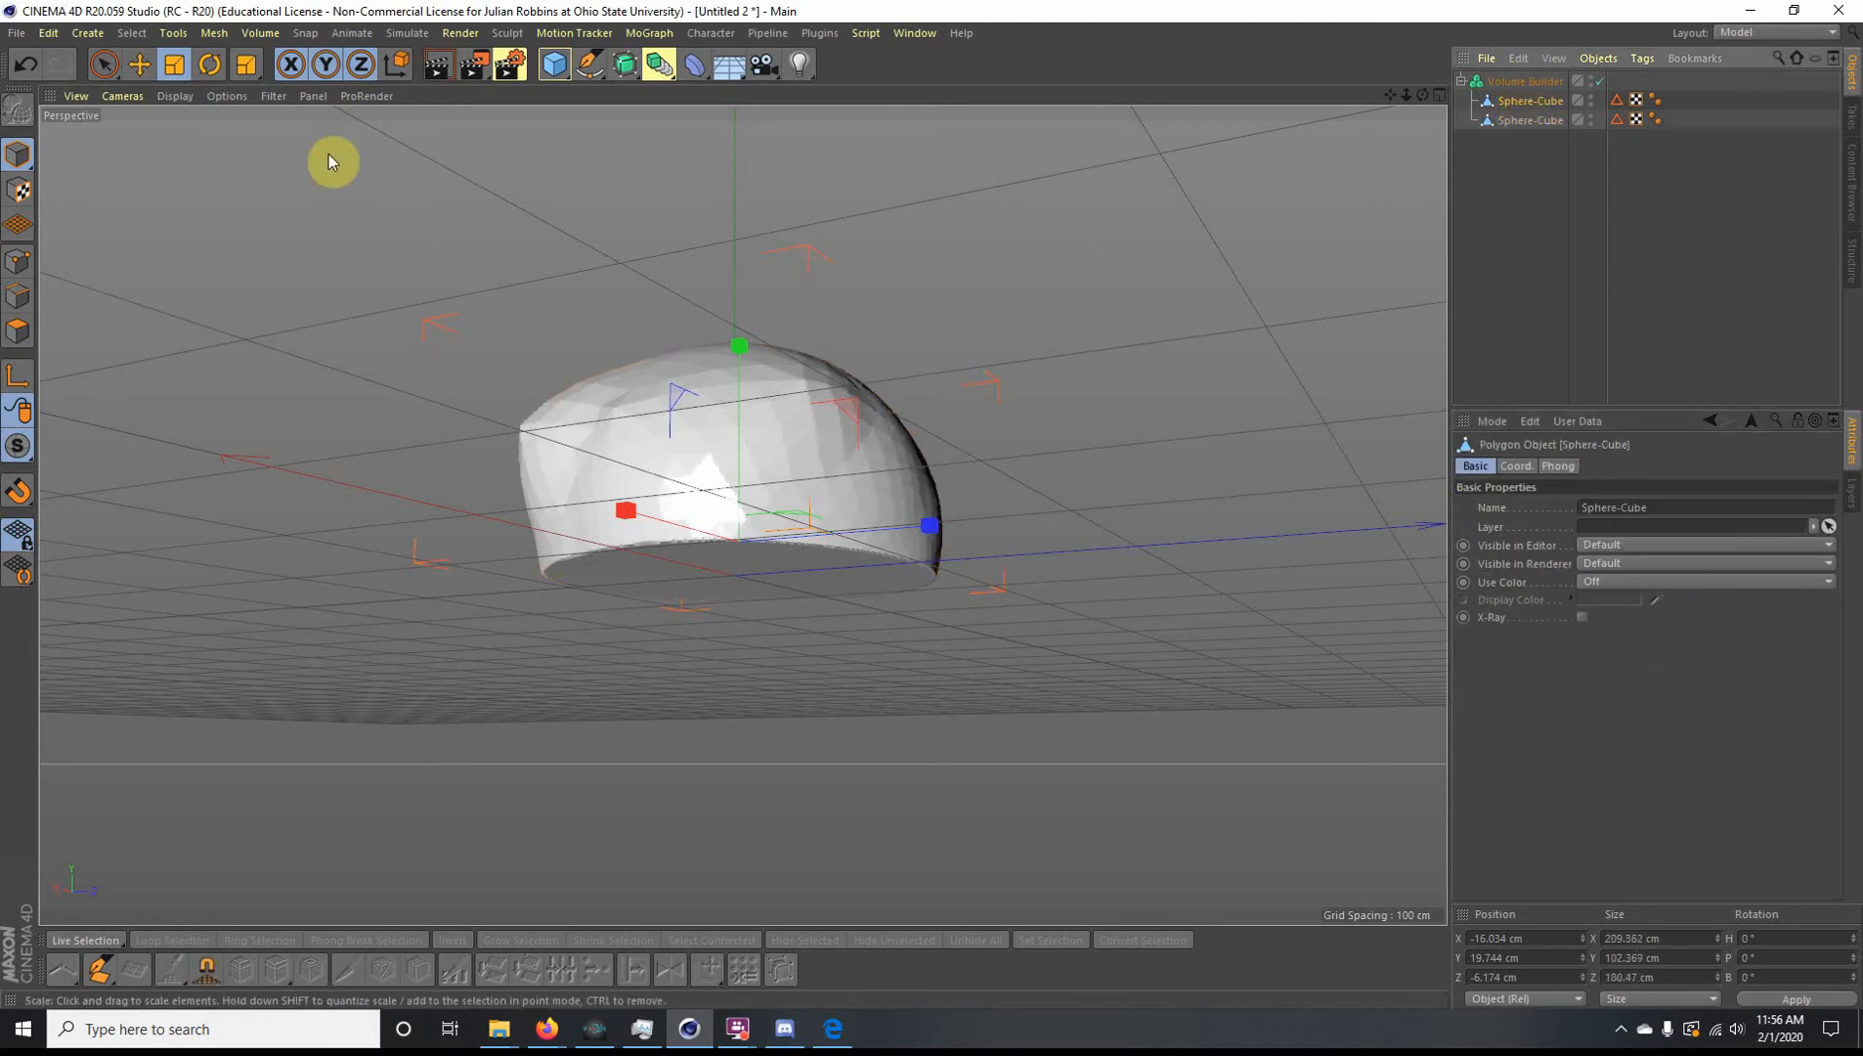
left_click(139, 64)
left_click_drag(735, 345, 745, 362)
left_click_drag(770, 764, 922, 613, "alt")
left_click(923, 611)
middle_click_drag(936, 552, 955, 634, "alt")
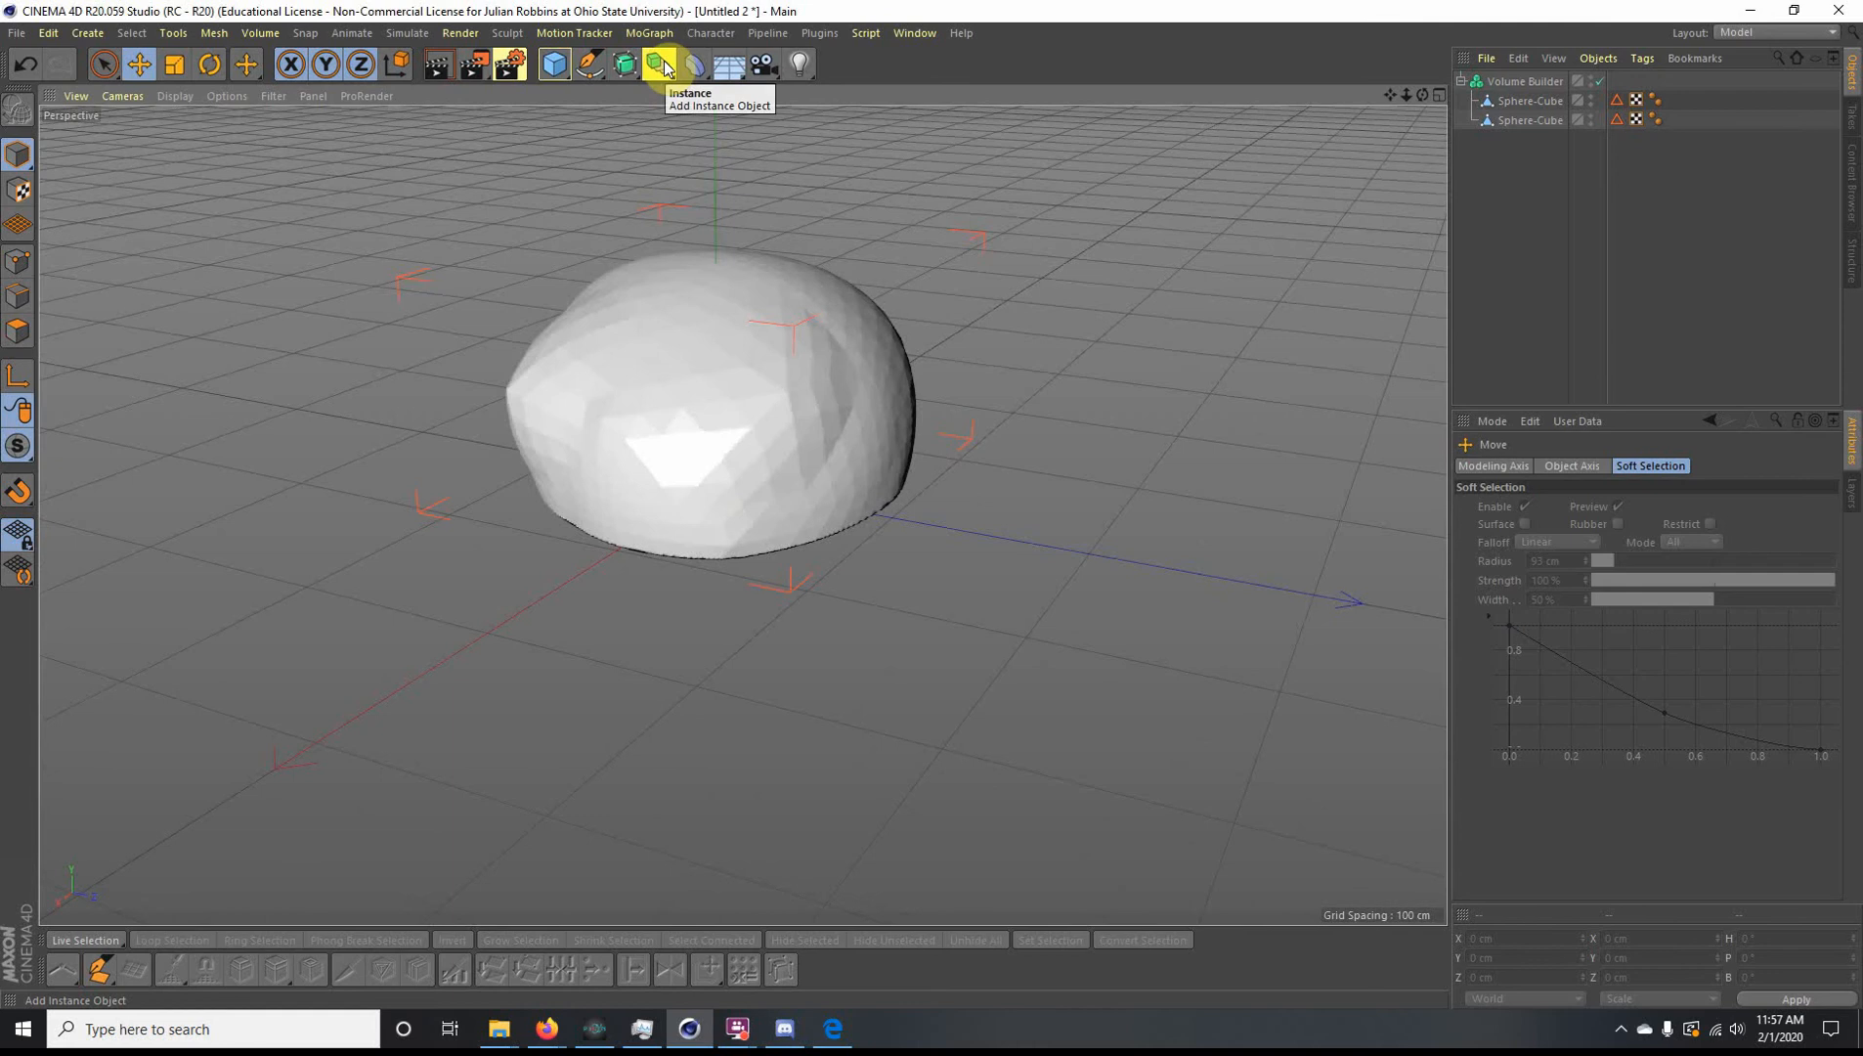
Step: Add a plane primitive and move it along the X axis to about 307 cm, beside the dome
left_click(559, 65)
left_click(706, 128)
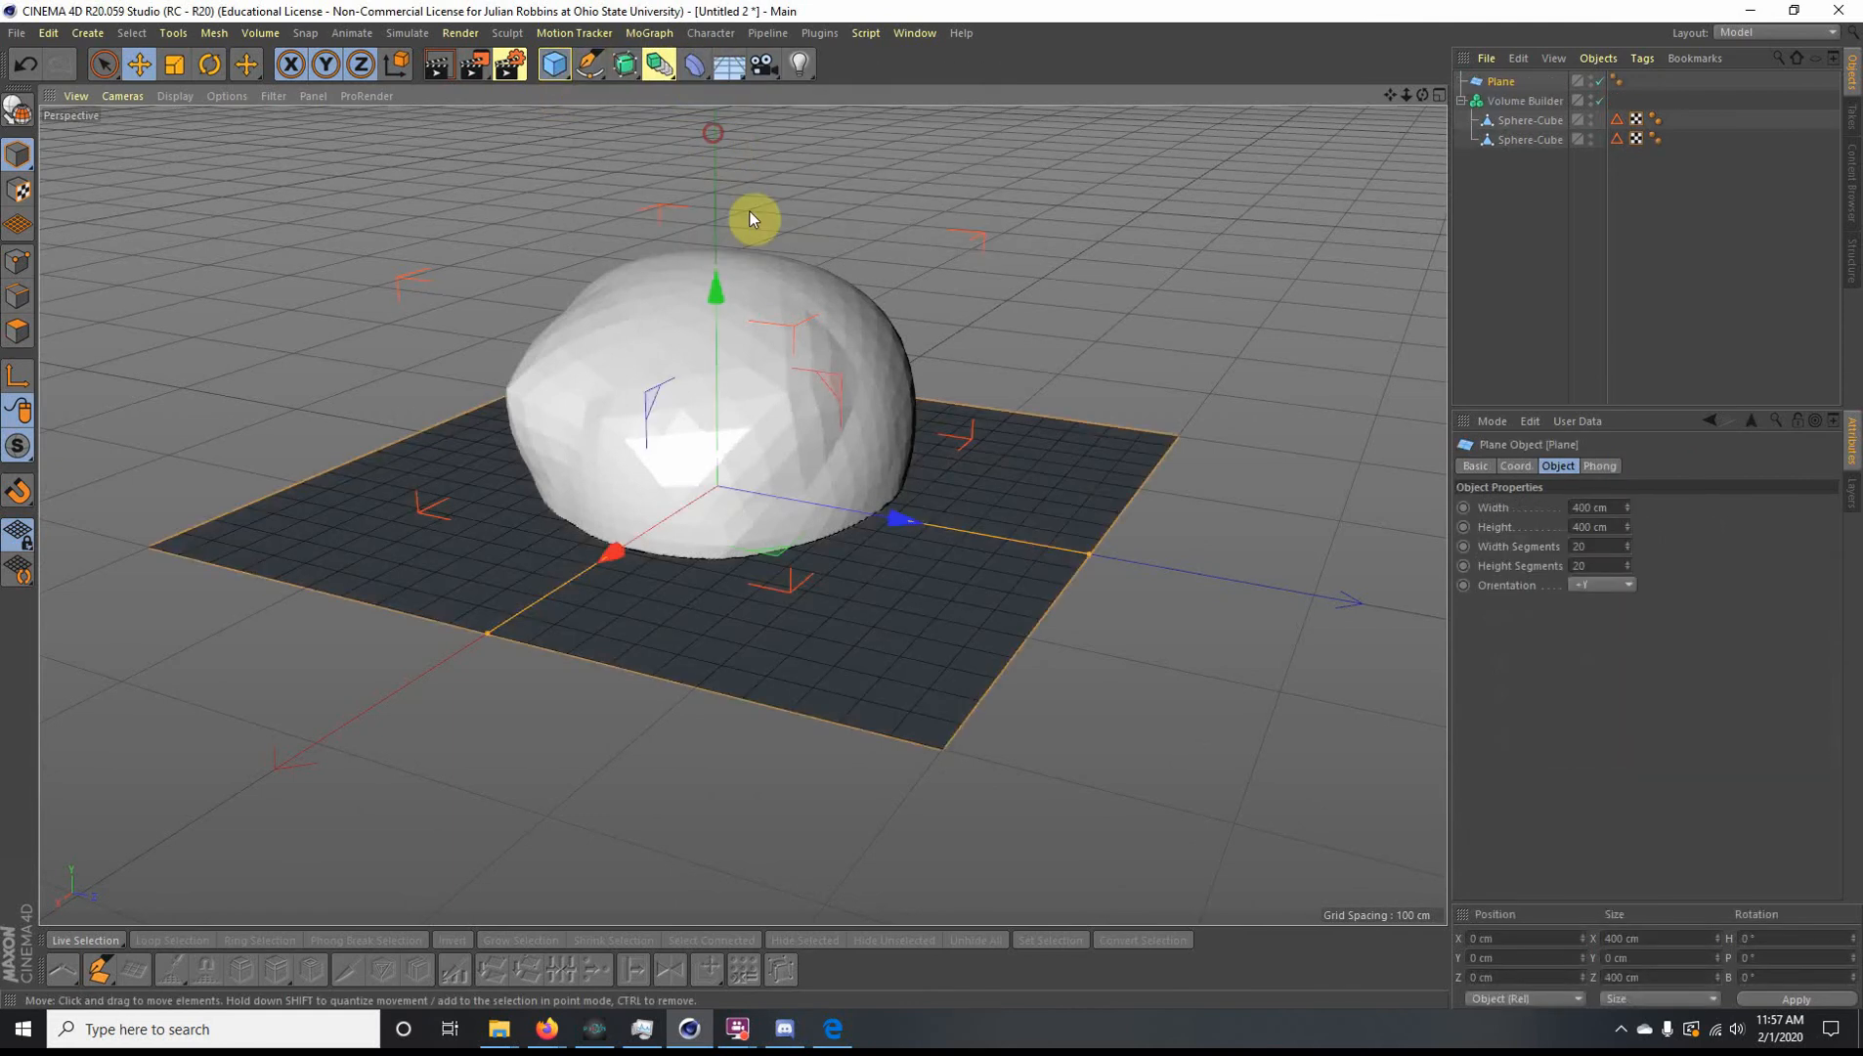
left_click_drag(1069, 196, 2, 721)
middle_click_drag(1038, 479, 1539, 215, "alt")
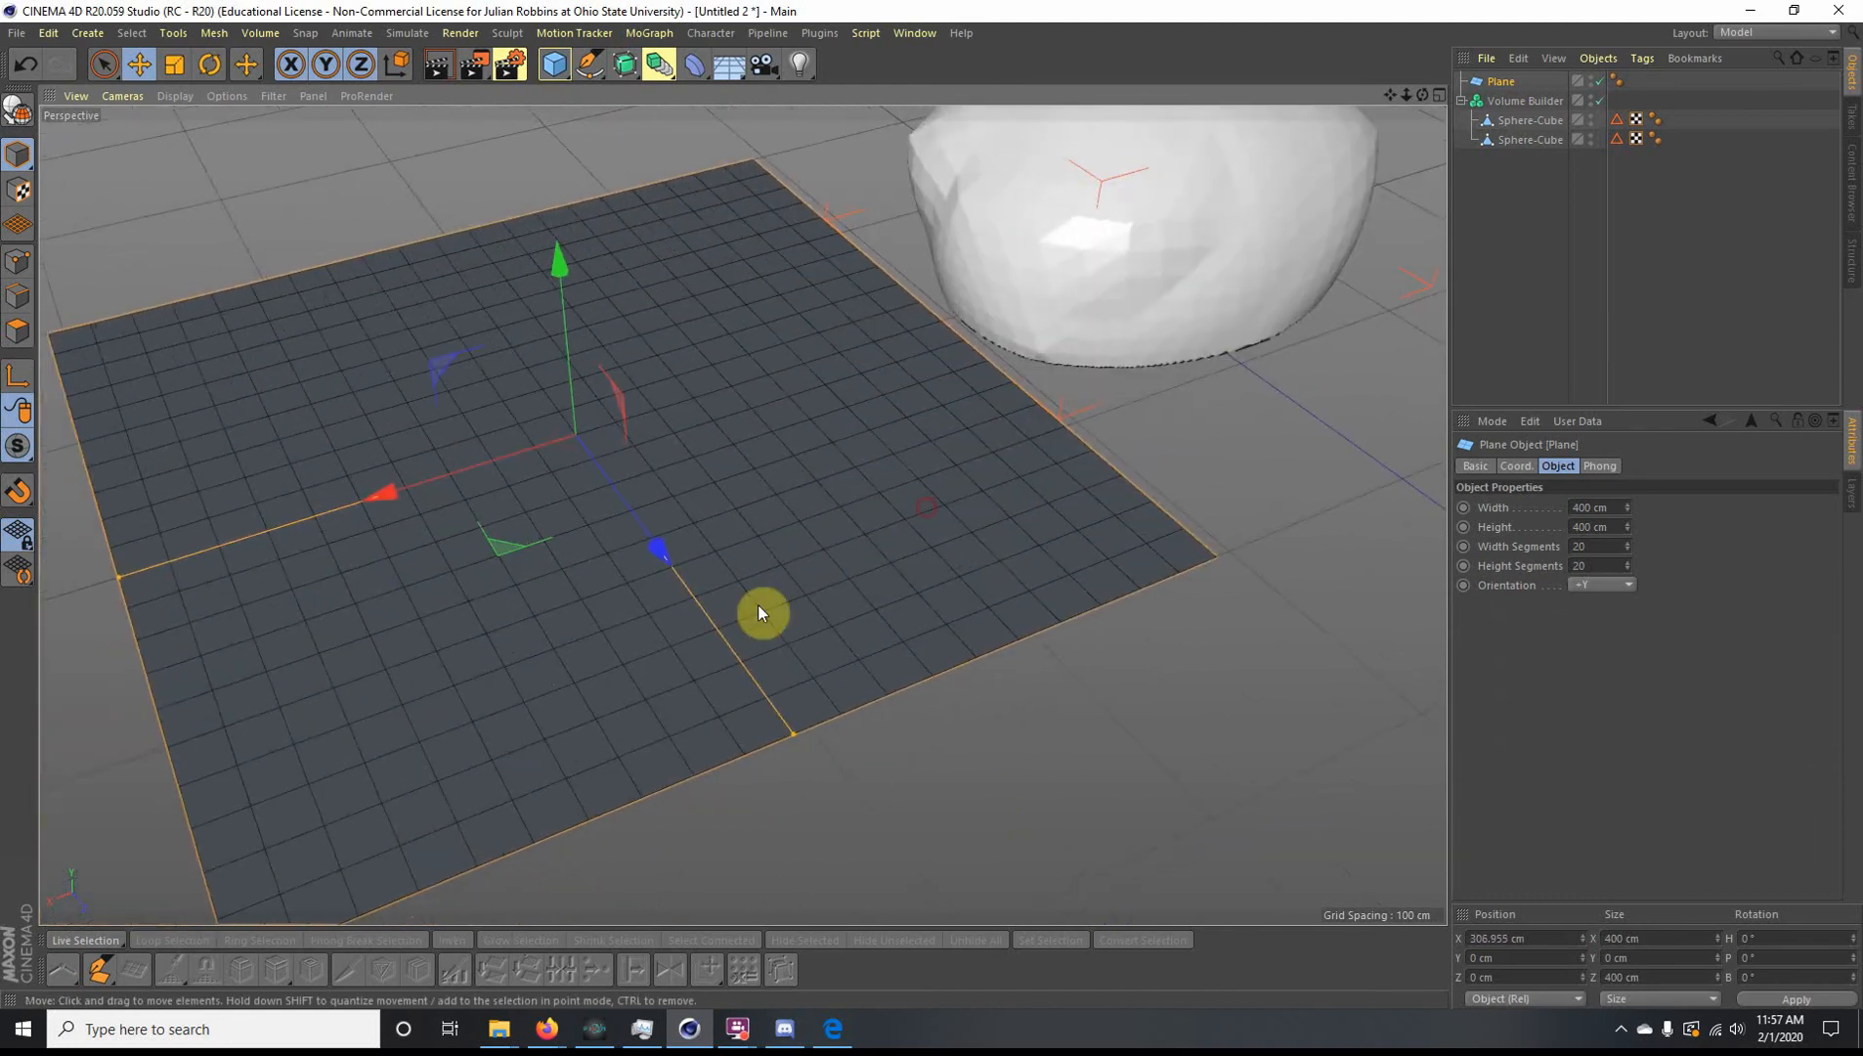
mouse_move(531, 624)
left_mouse_down("alt")
mouse_move(576, 710)
mouse_move(654, 635)
mouse_move(577, 539)
mouse_move(592, 491)
mouse_move(816, 691)
mouse_move(831, 665)
left_mouse_up("alt")
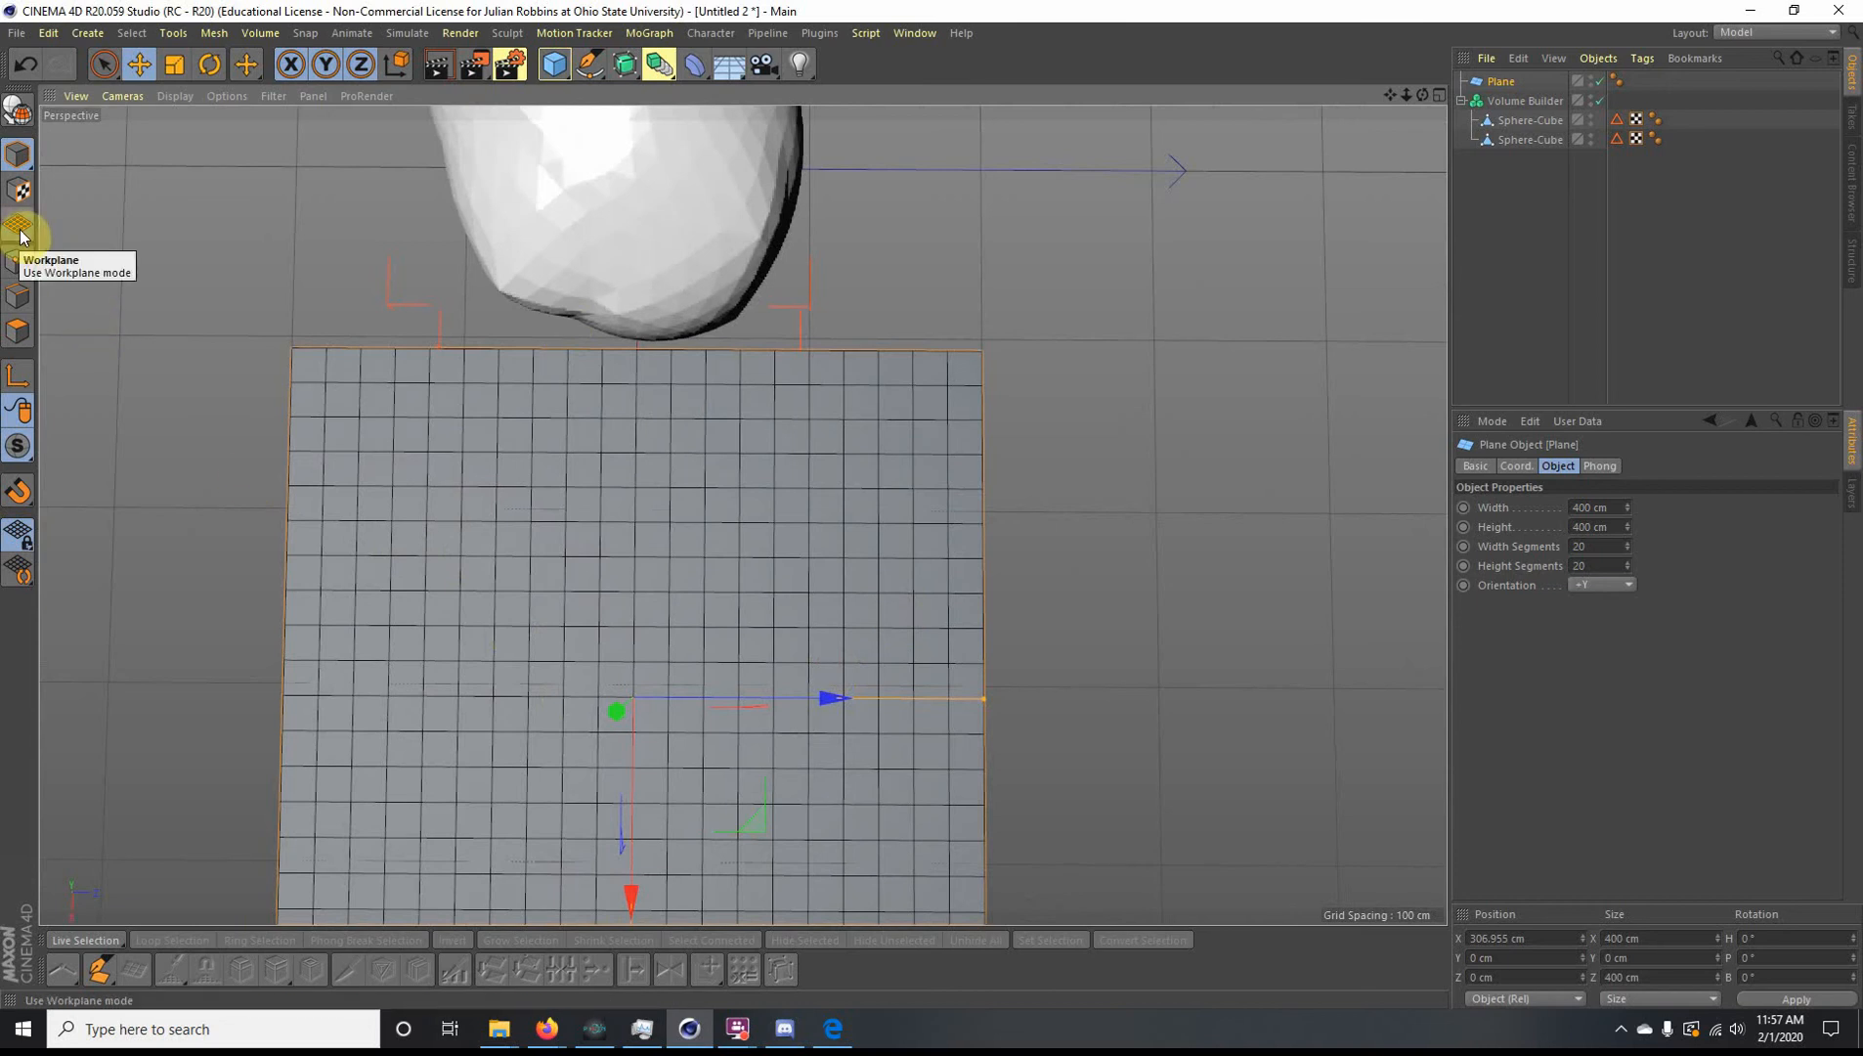
Step: Make the plane editable and lasso-select a rounded polygon patch about 140 x 280 cm along its edge nearest the dome
left_click(19, 330)
left_click(105, 66)
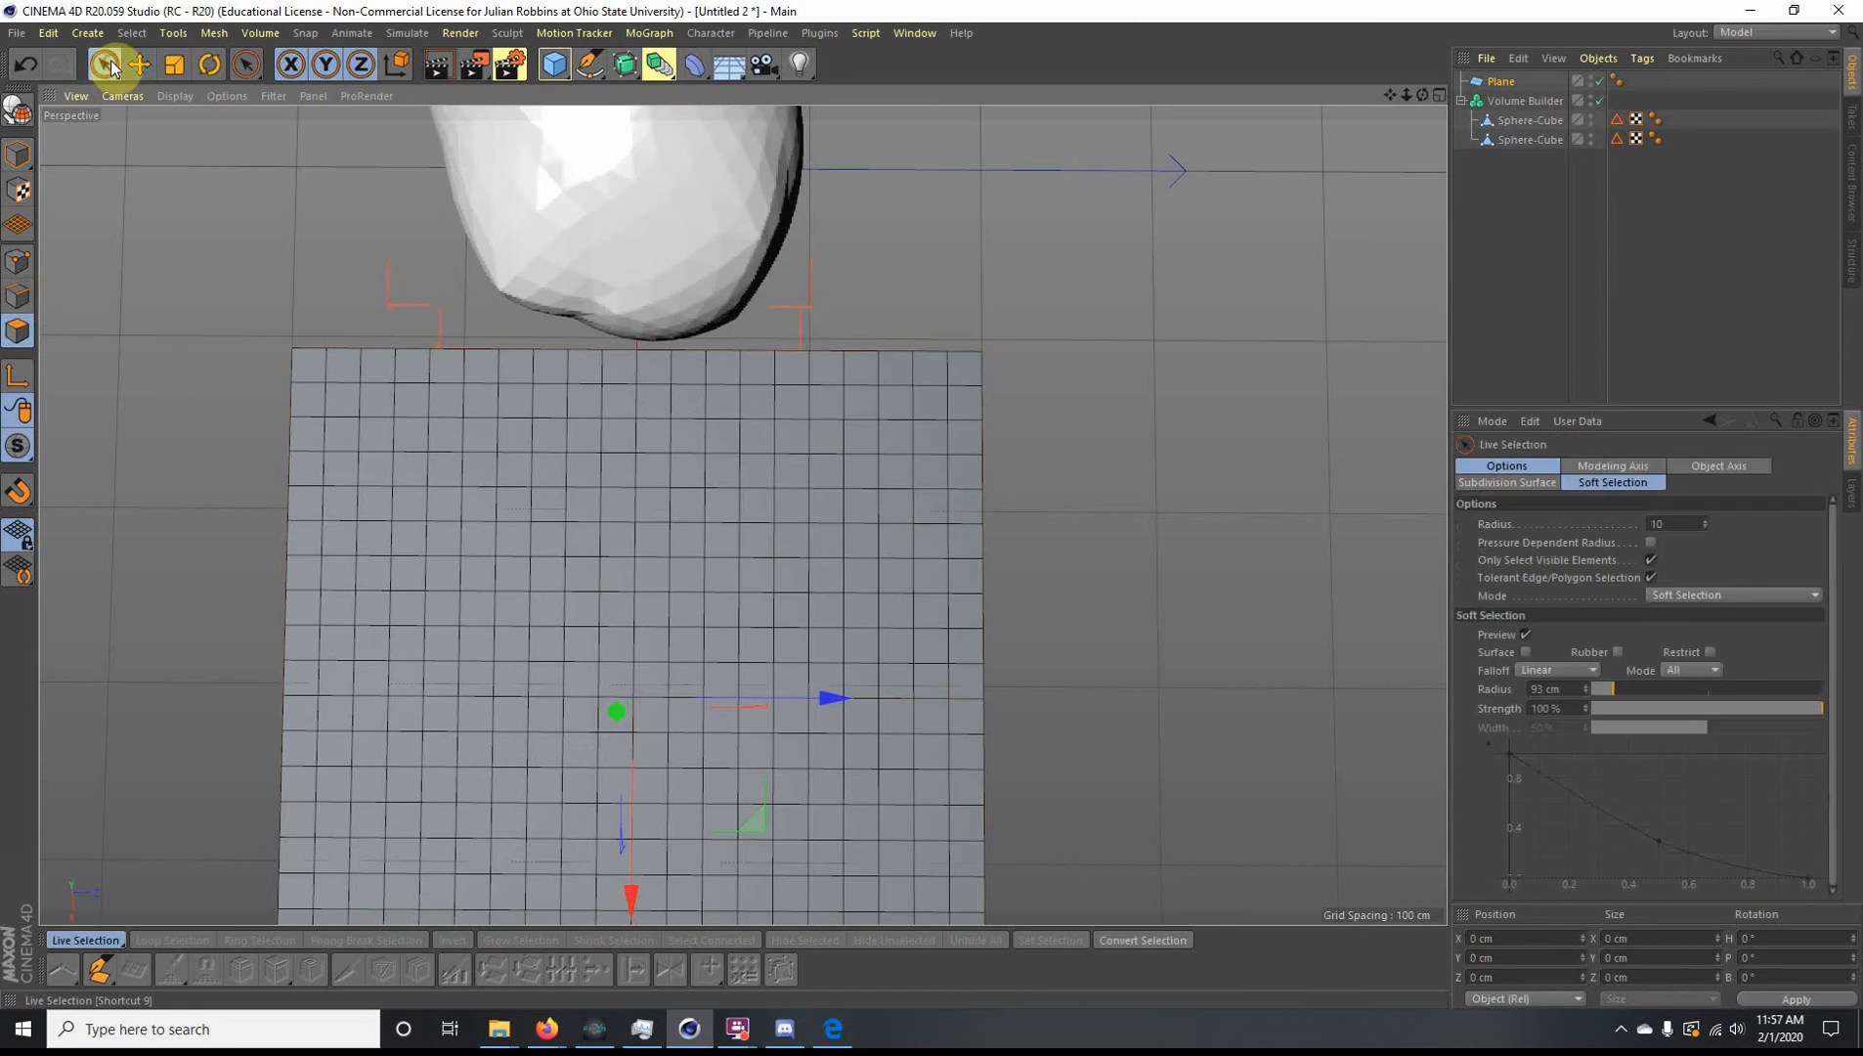
left_click_drag(112, 69, 195, 155)
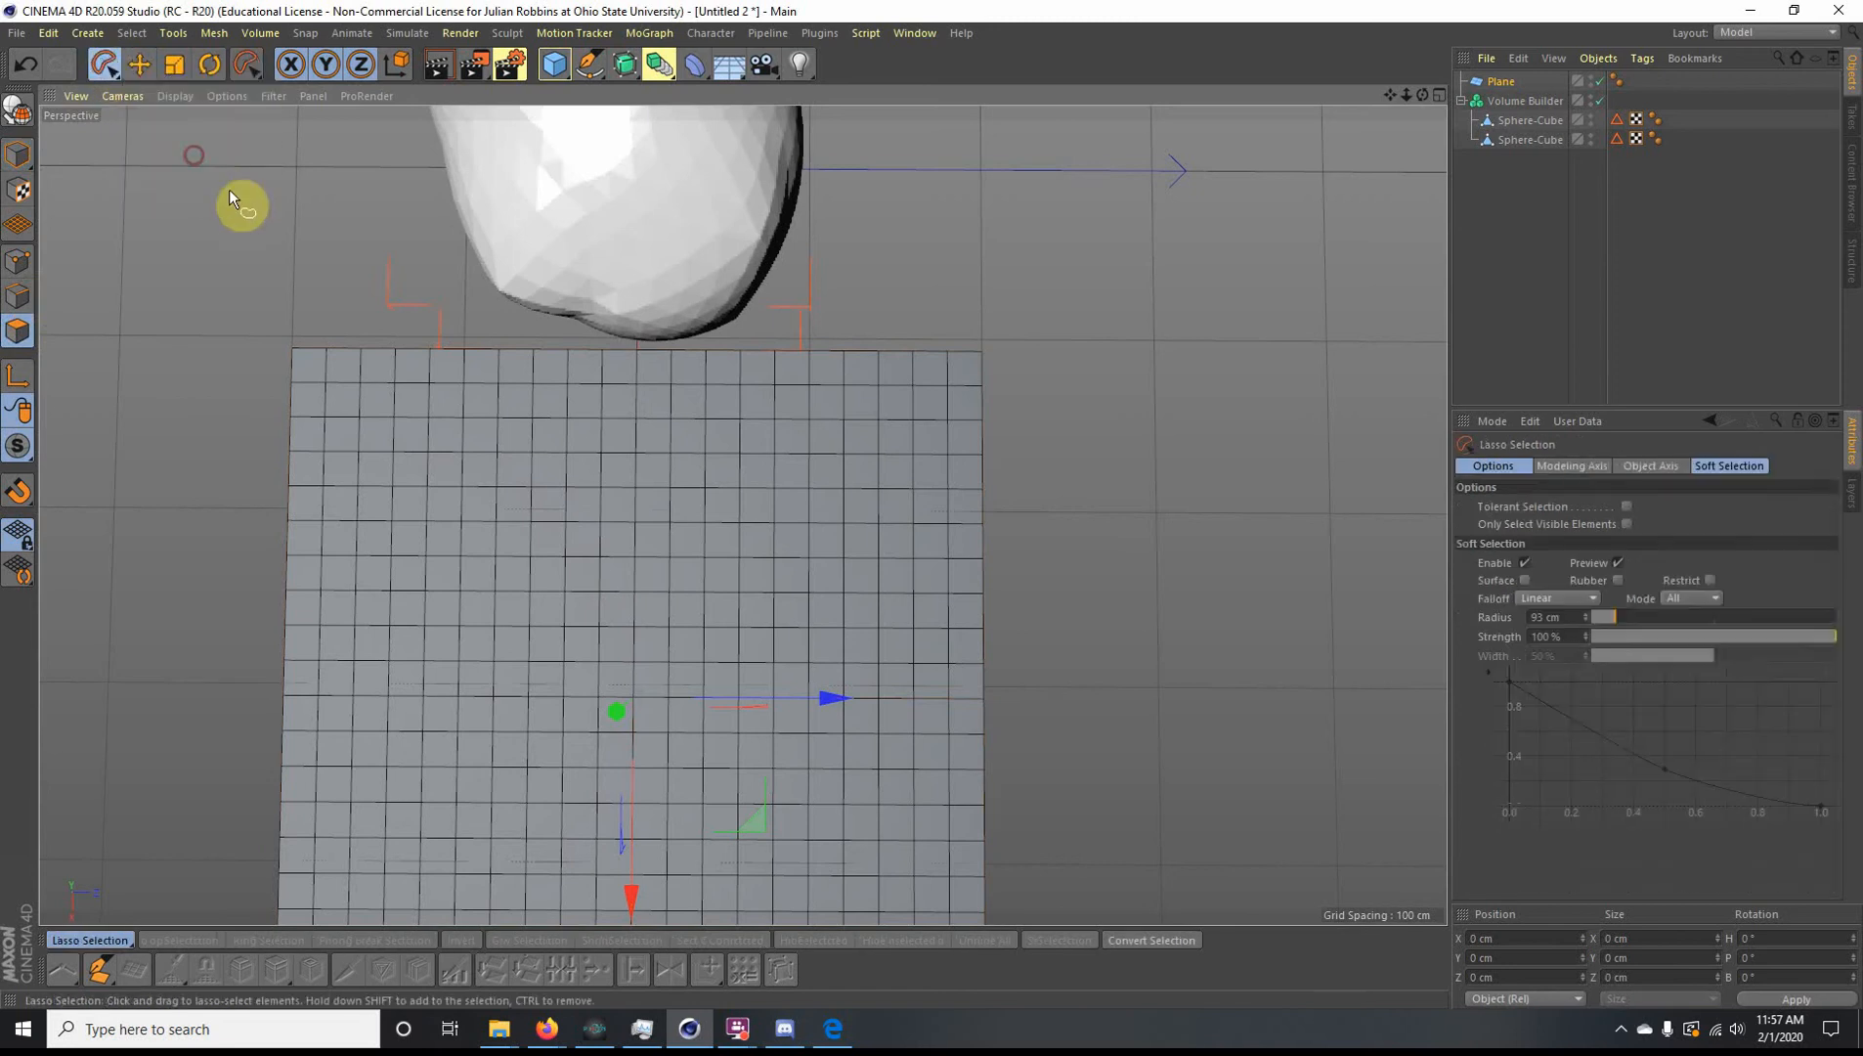
mouse_move(347, 337)
left_mouse_down()
mouse_move(458, 527)
mouse_move(540, 607)
mouse_move(682, 626)
mouse_move(865, 445)
mouse_move(910, 353)
mouse_move(854, 316)
mouse_move(707, 353)
mouse_move(619, 324)
mouse_move(354, 335)
left_mouse_up()
left_click(1515, 83)
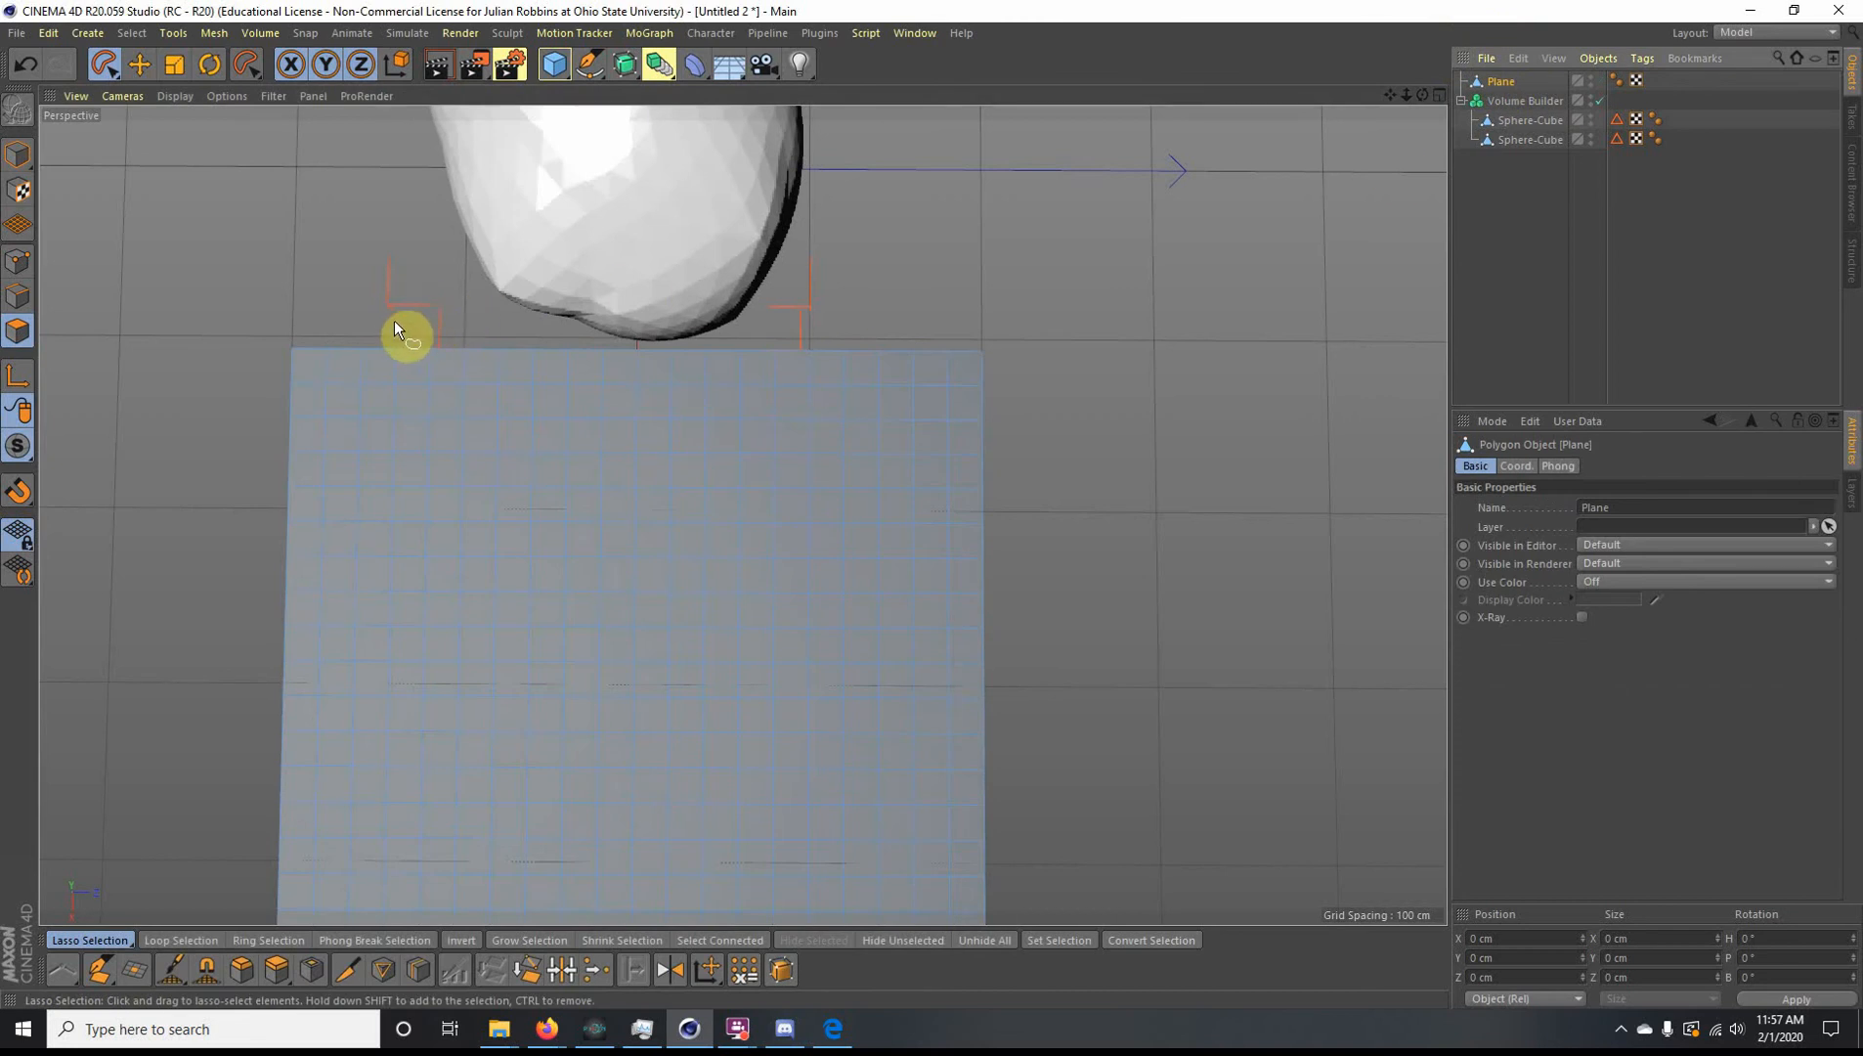
mouse_move(395, 321)
left_mouse_down()
mouse_move(793, 328)
mouse_move(928, 366)
mouse_move(887, 473)
mouse_move(765, 558)
mouse_move(574, 578)
mouse_move(445, 457)
mouse_move(394, 329)
left_mouse_up()
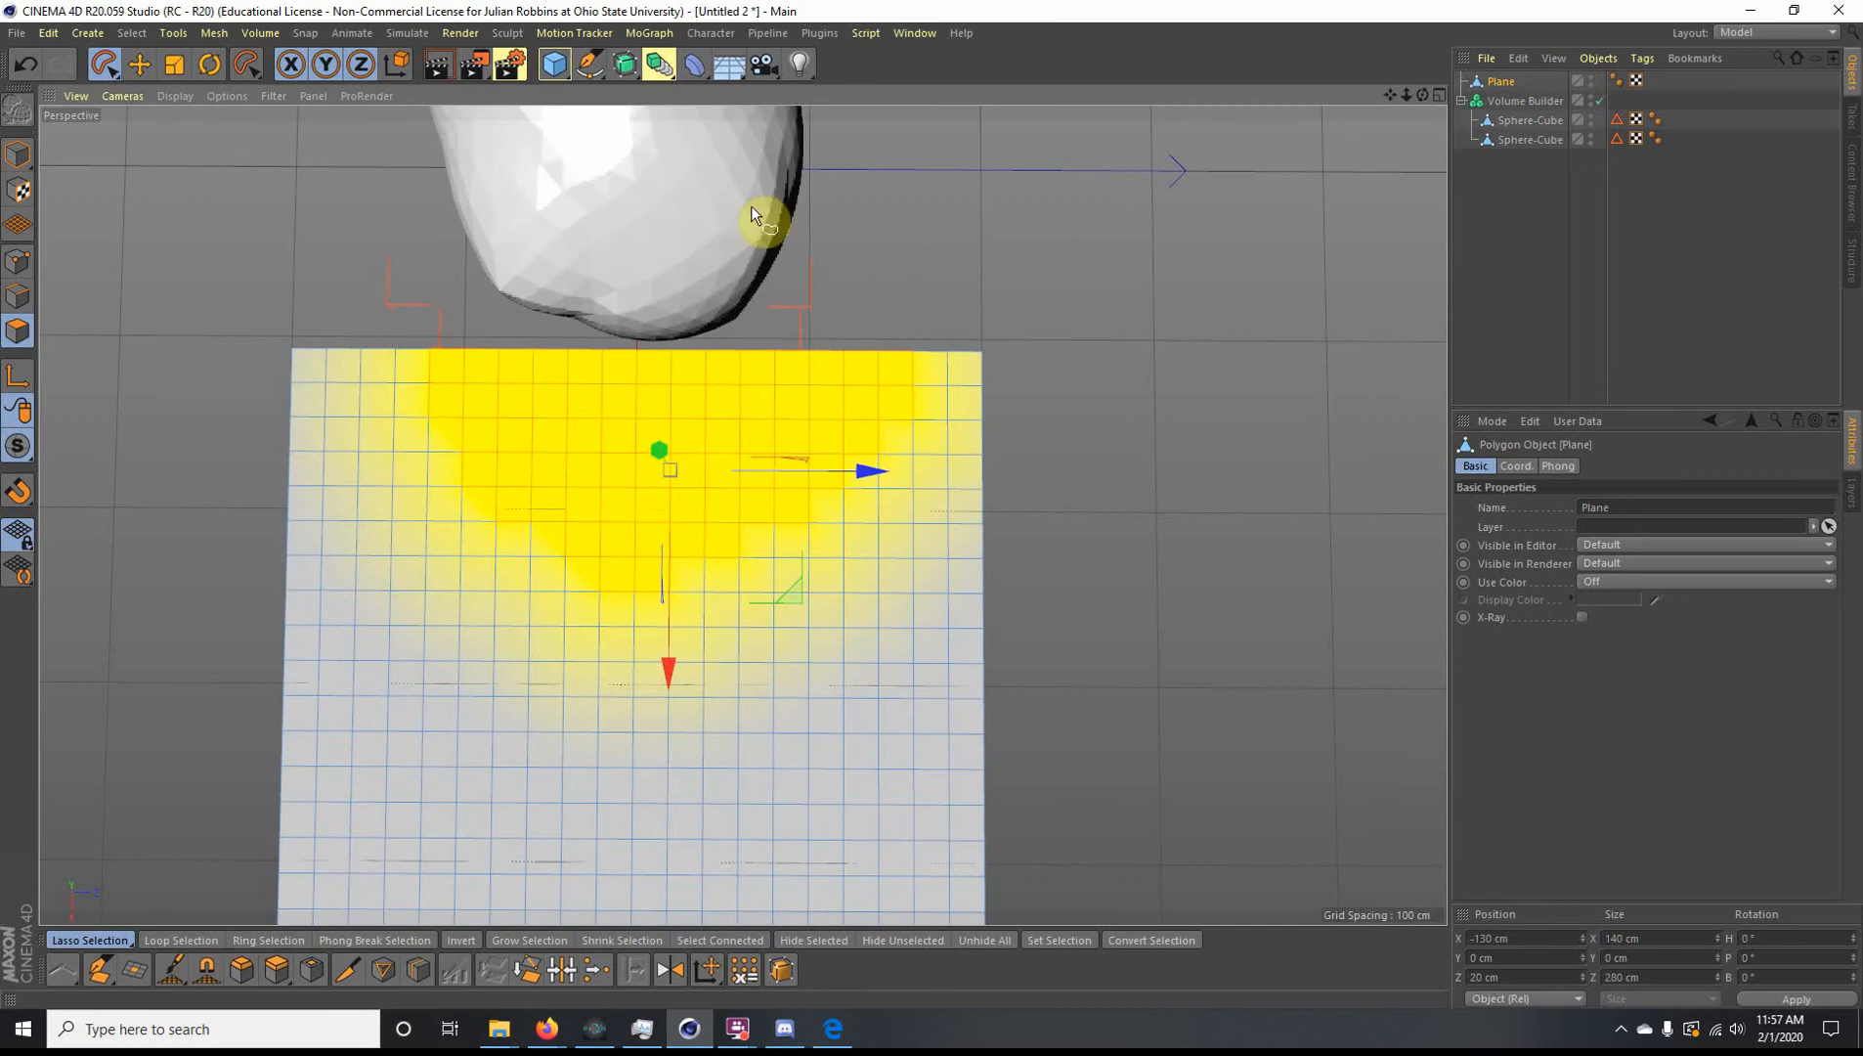
Step: Turn off soft selection for the Move tool and delete the plane
left_click(139, 65)
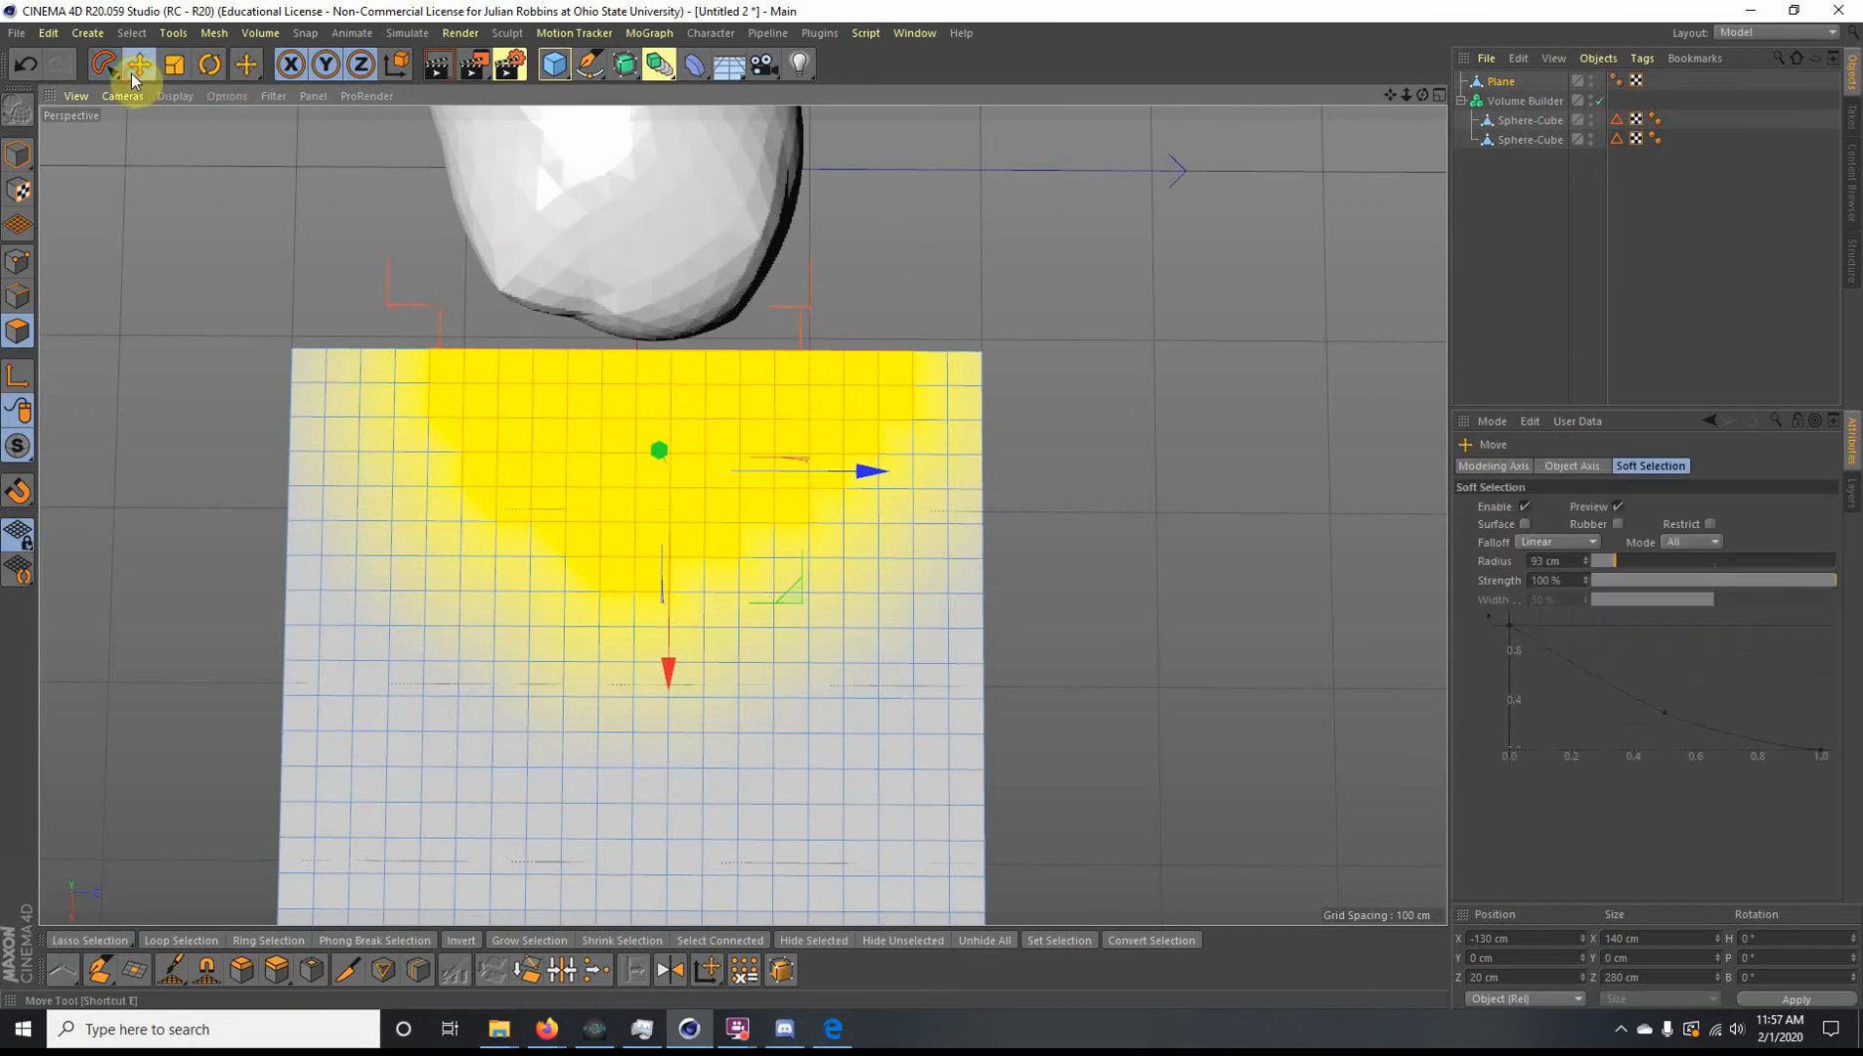
left_click(1527, 509)
left_click_drag(690, 423, 847, 288, "alt")
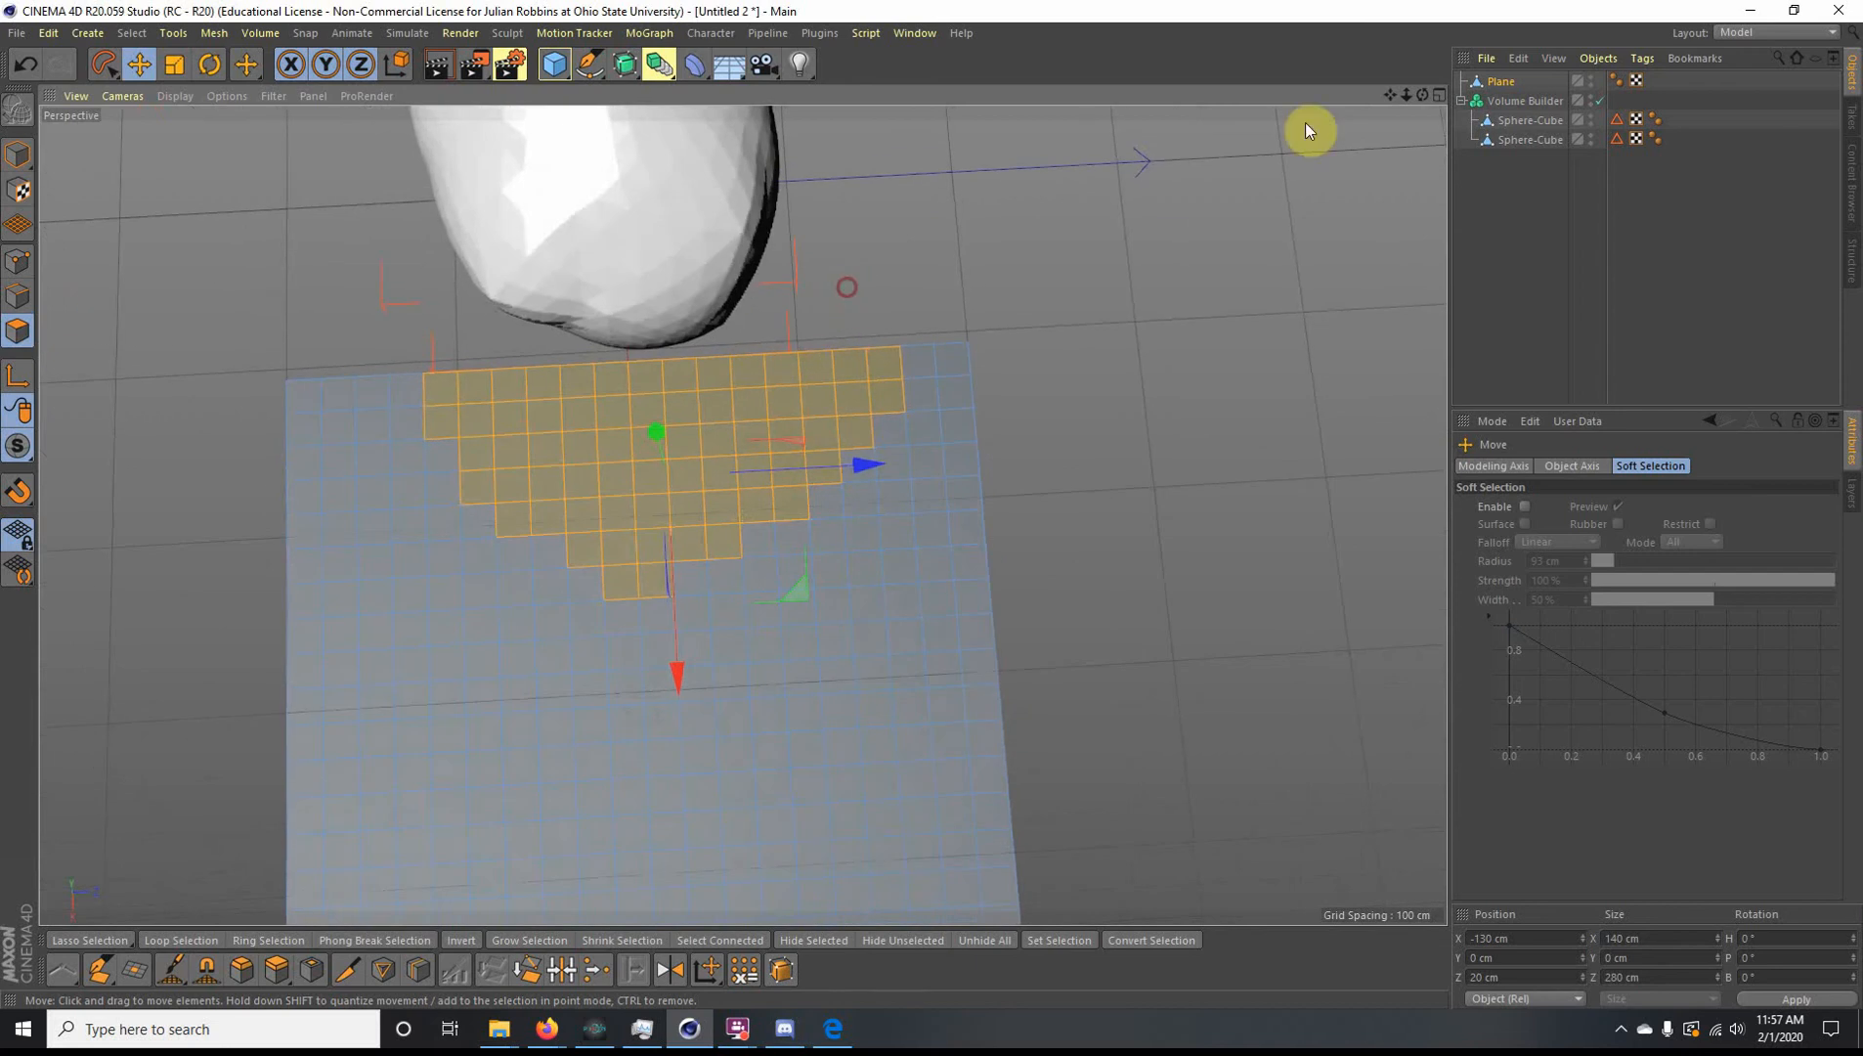
left_click(1502, 84)
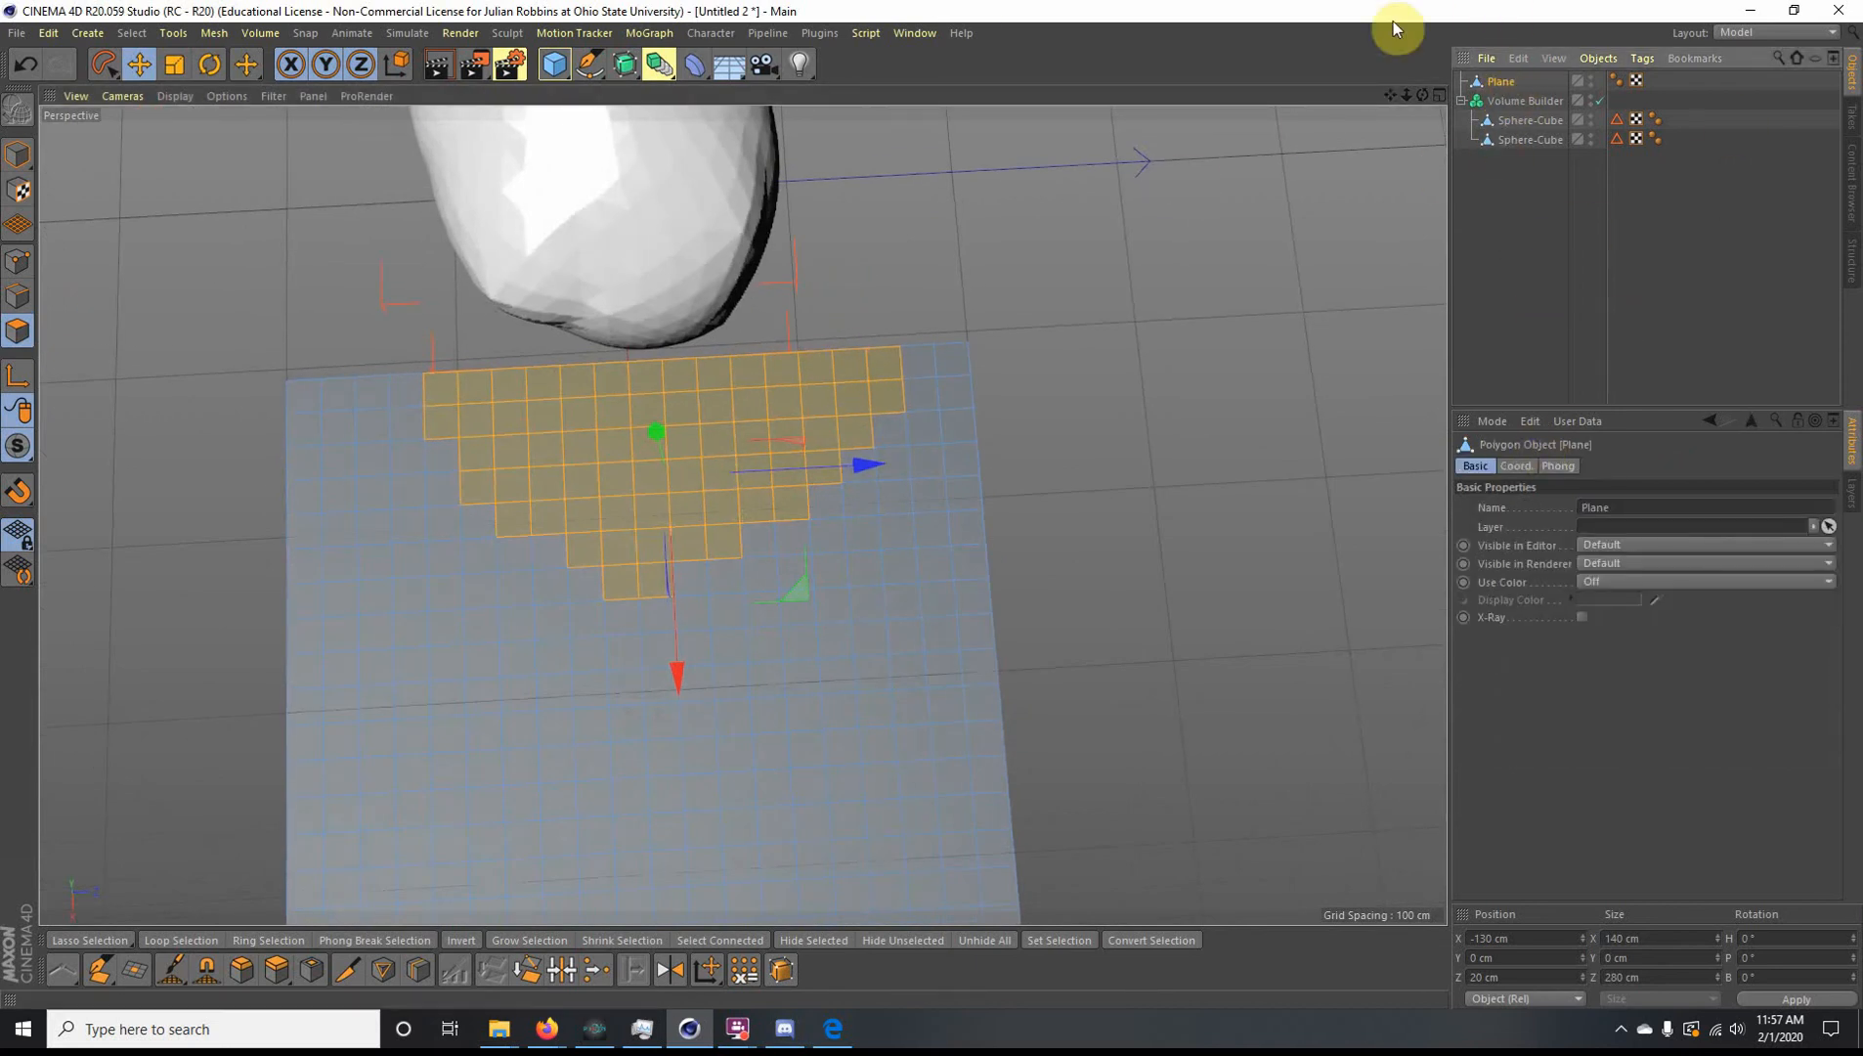
key("Delete")
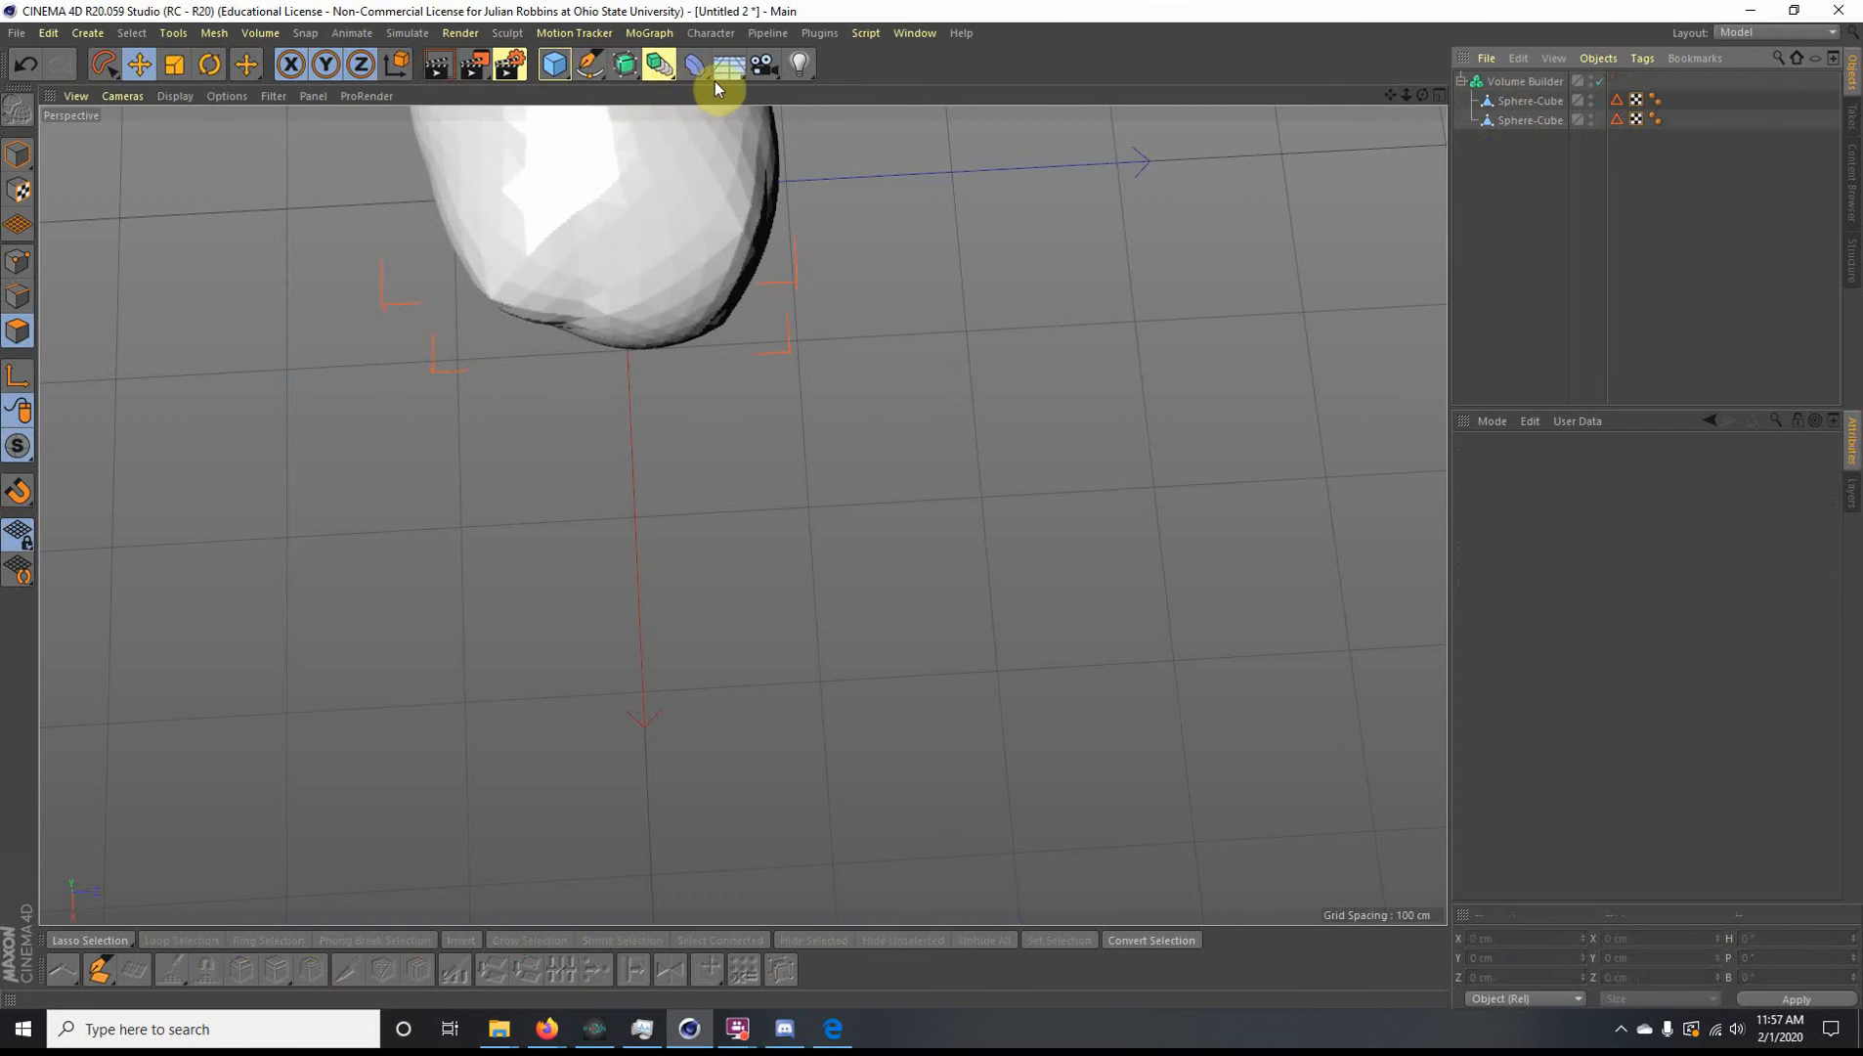
Step: Add a new plane primitive and move it along the X axis until it lies clear of the dome
left_click(557, 65)
left_click(701, 127)
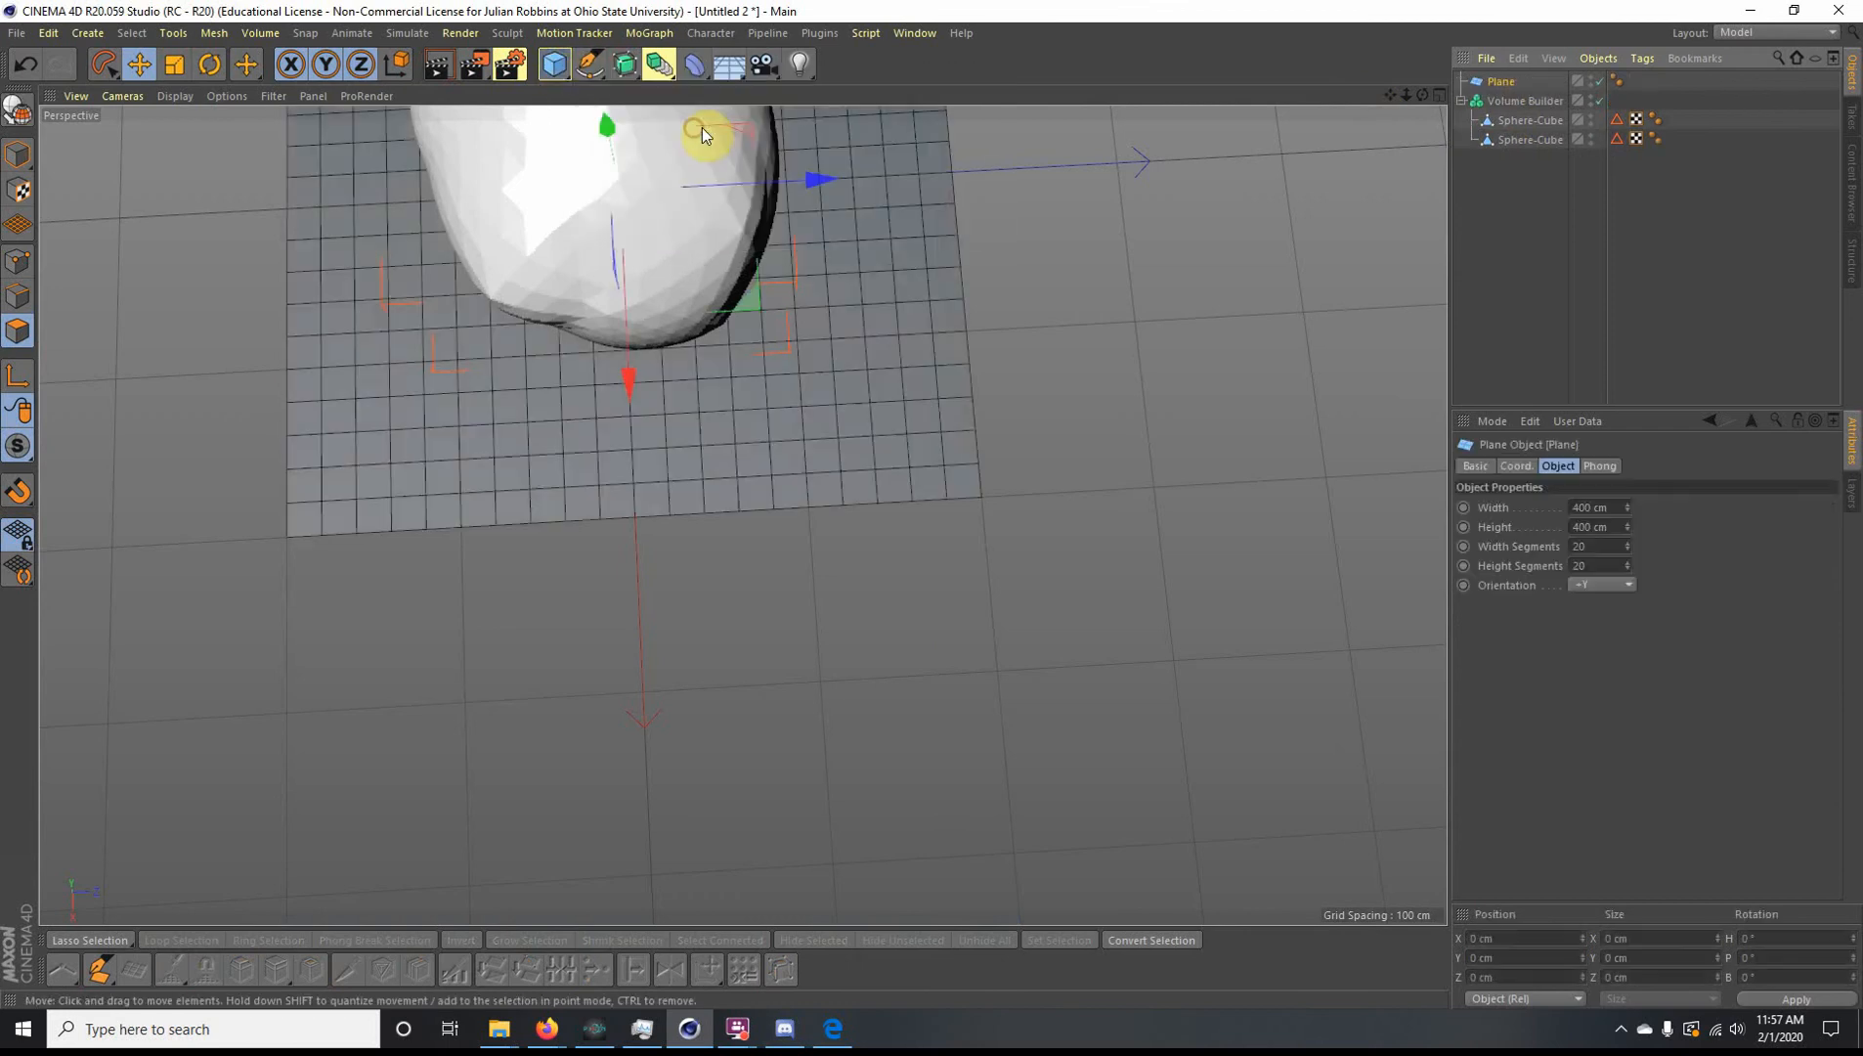
left_click_drag(625, 389, 652, 911)
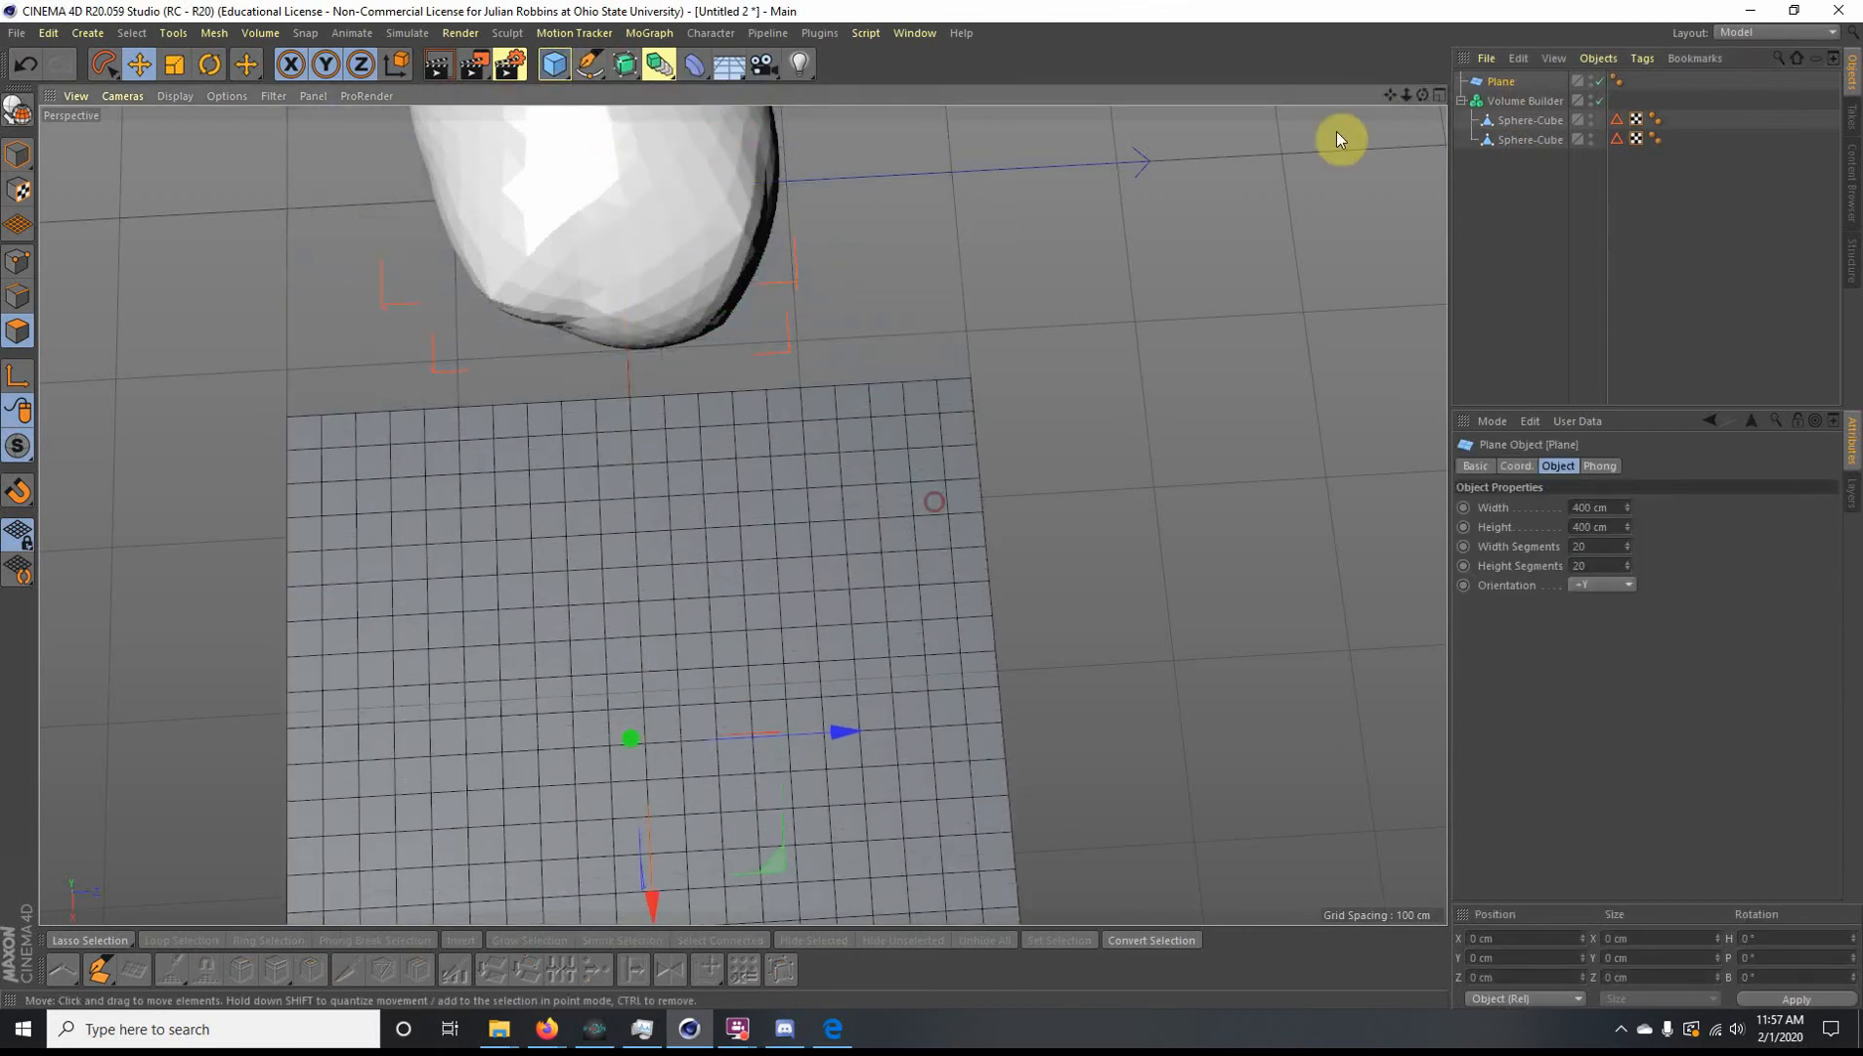
Step: Set the plane's width segments and height segments to 60 each
left_click(1599, 546)
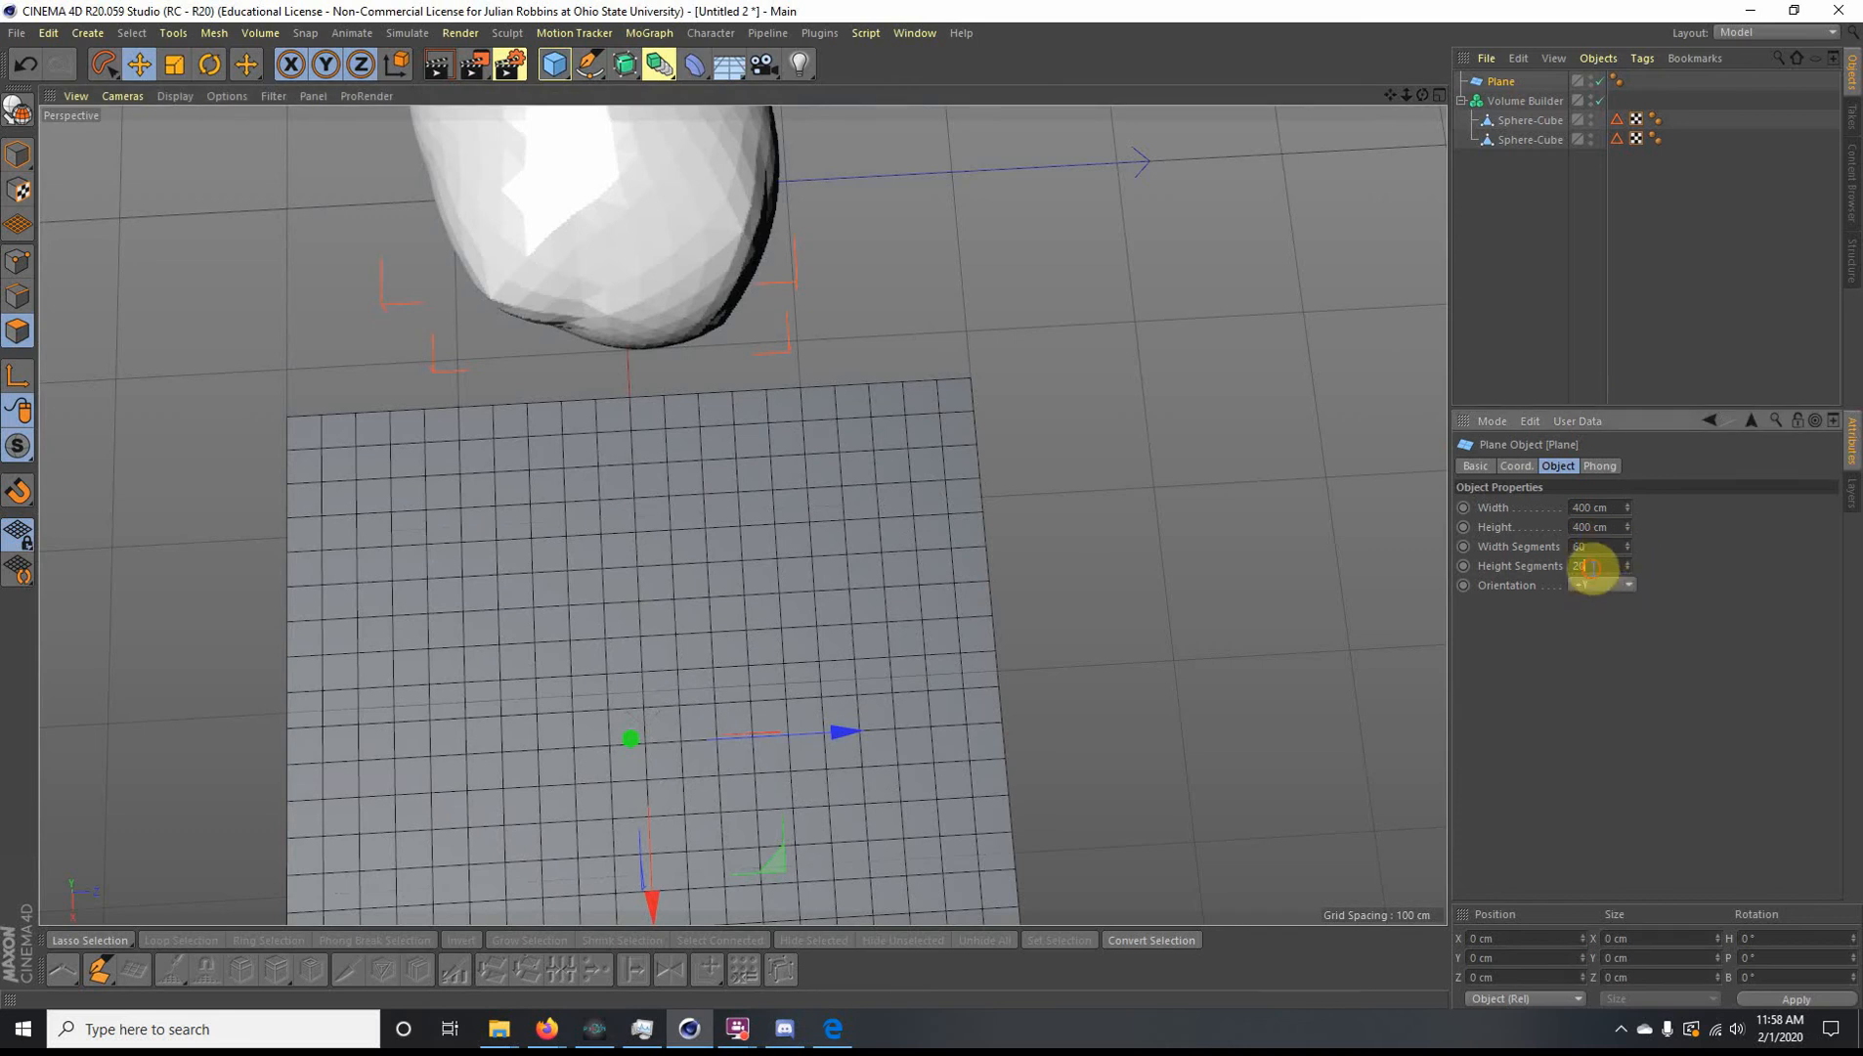
left_click(1588, 567)
key("BackSpace")
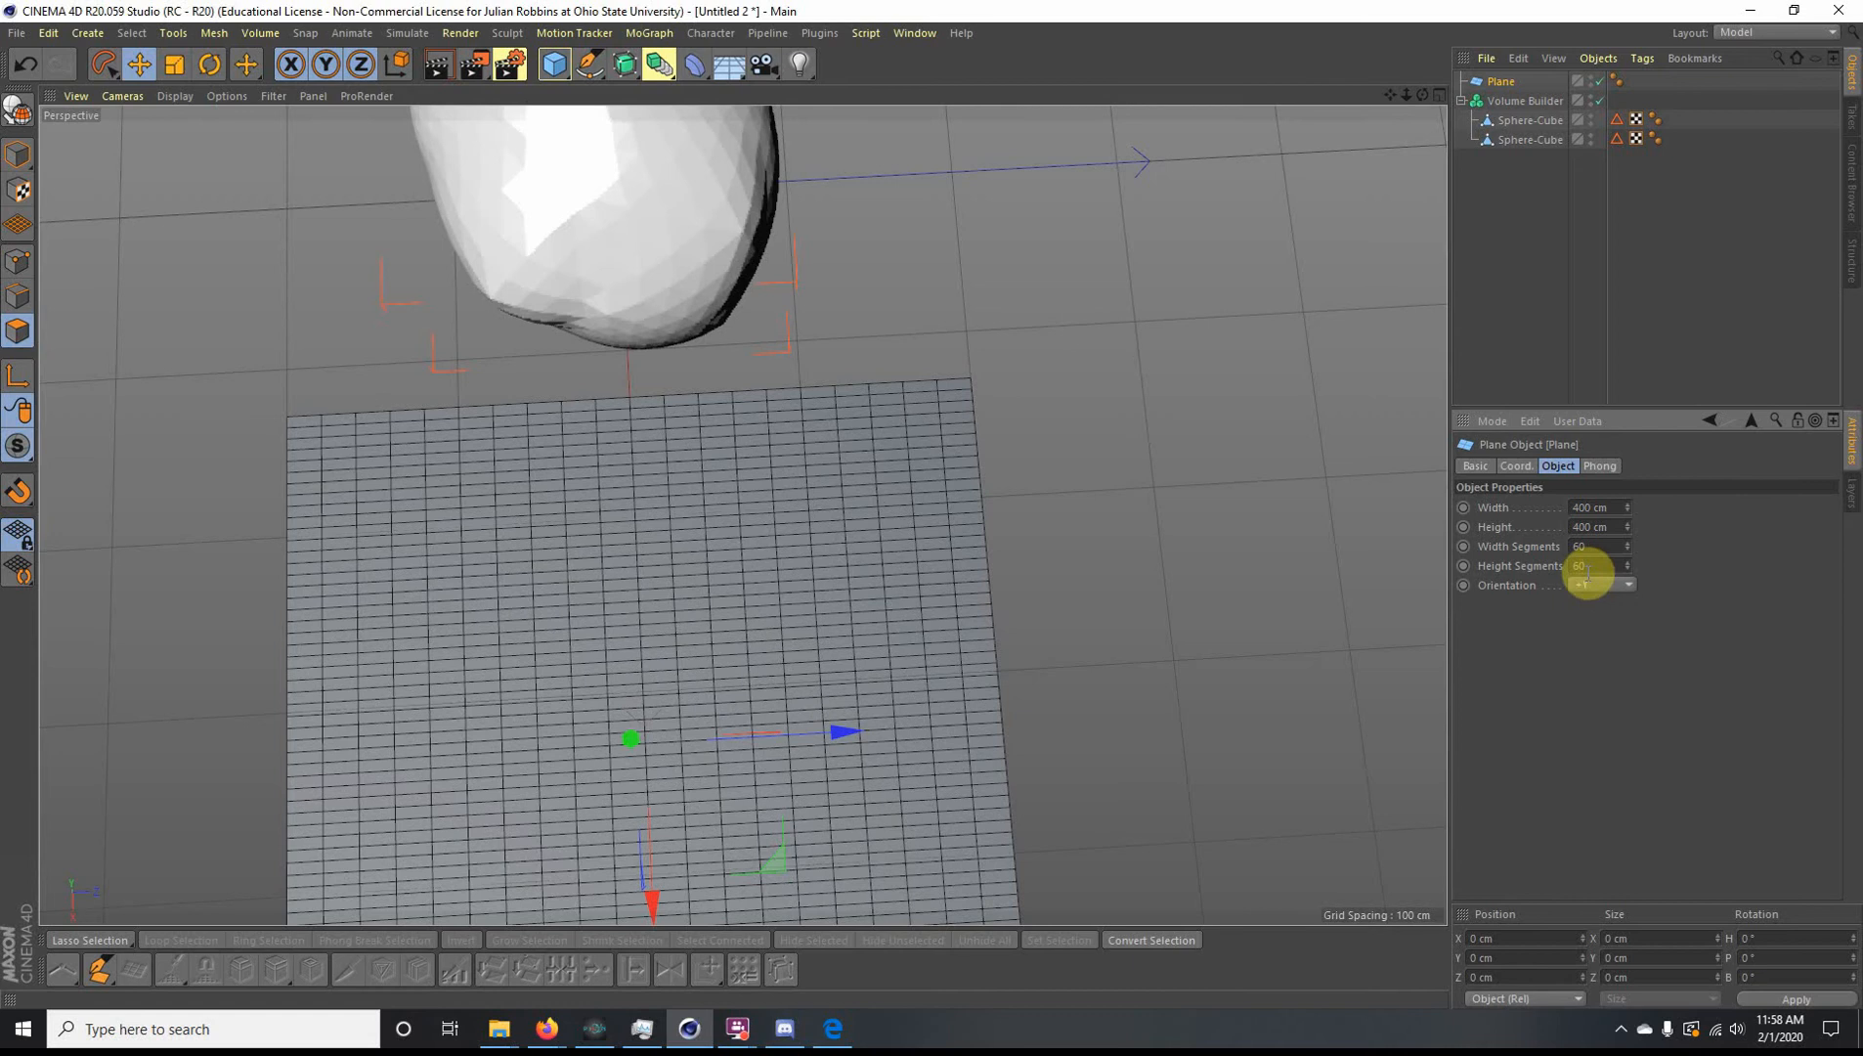
type("60")
key("Return")
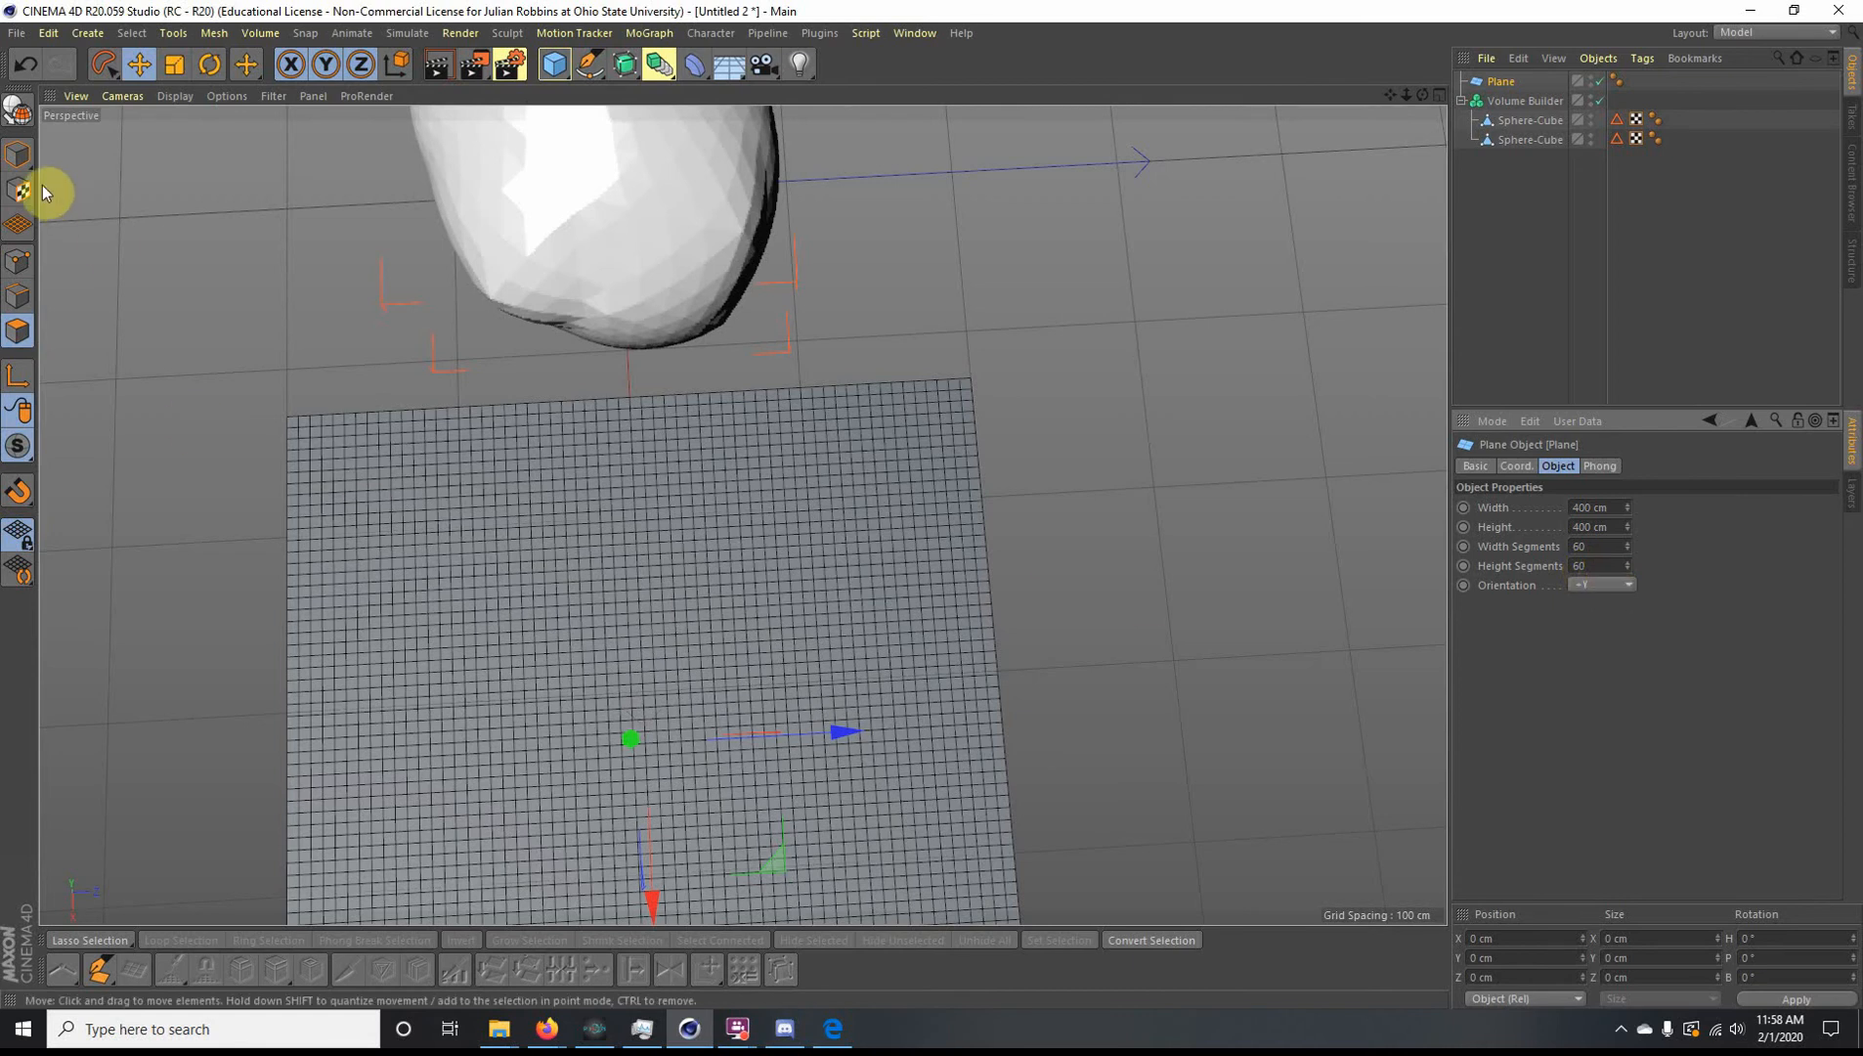
Step: Make the plane editable and lasso-select a half-round polygon patch about 107 x 273 cm along its edge nearest the dome
left_click(102, 64)
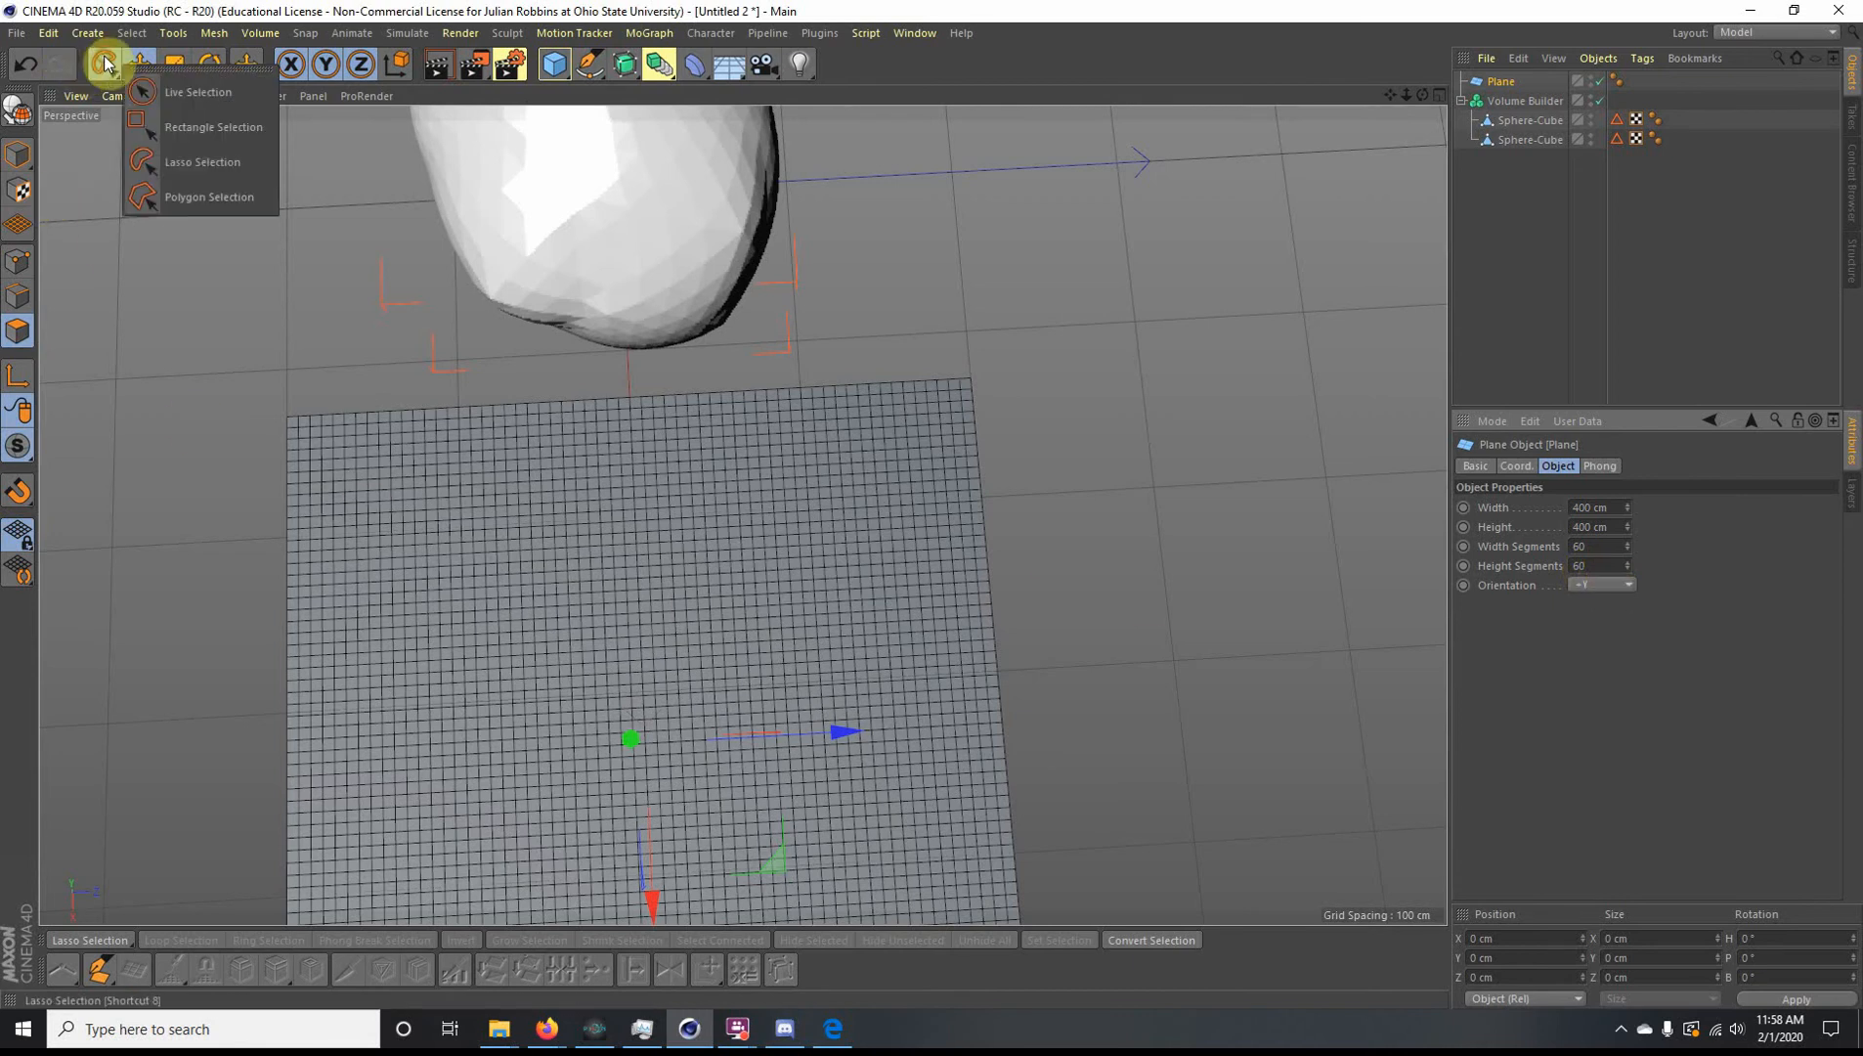
left_click(149, 162)
mouse_move(422, 376)
left_mouse_down()
mouse_move(914, 345)
mouse_move(844, 528)
mouse_move(628, 630)
mouse_move(438, 586)
mouse_move(381, 391)
mouse_move(424, 368)
left_mouse_up()
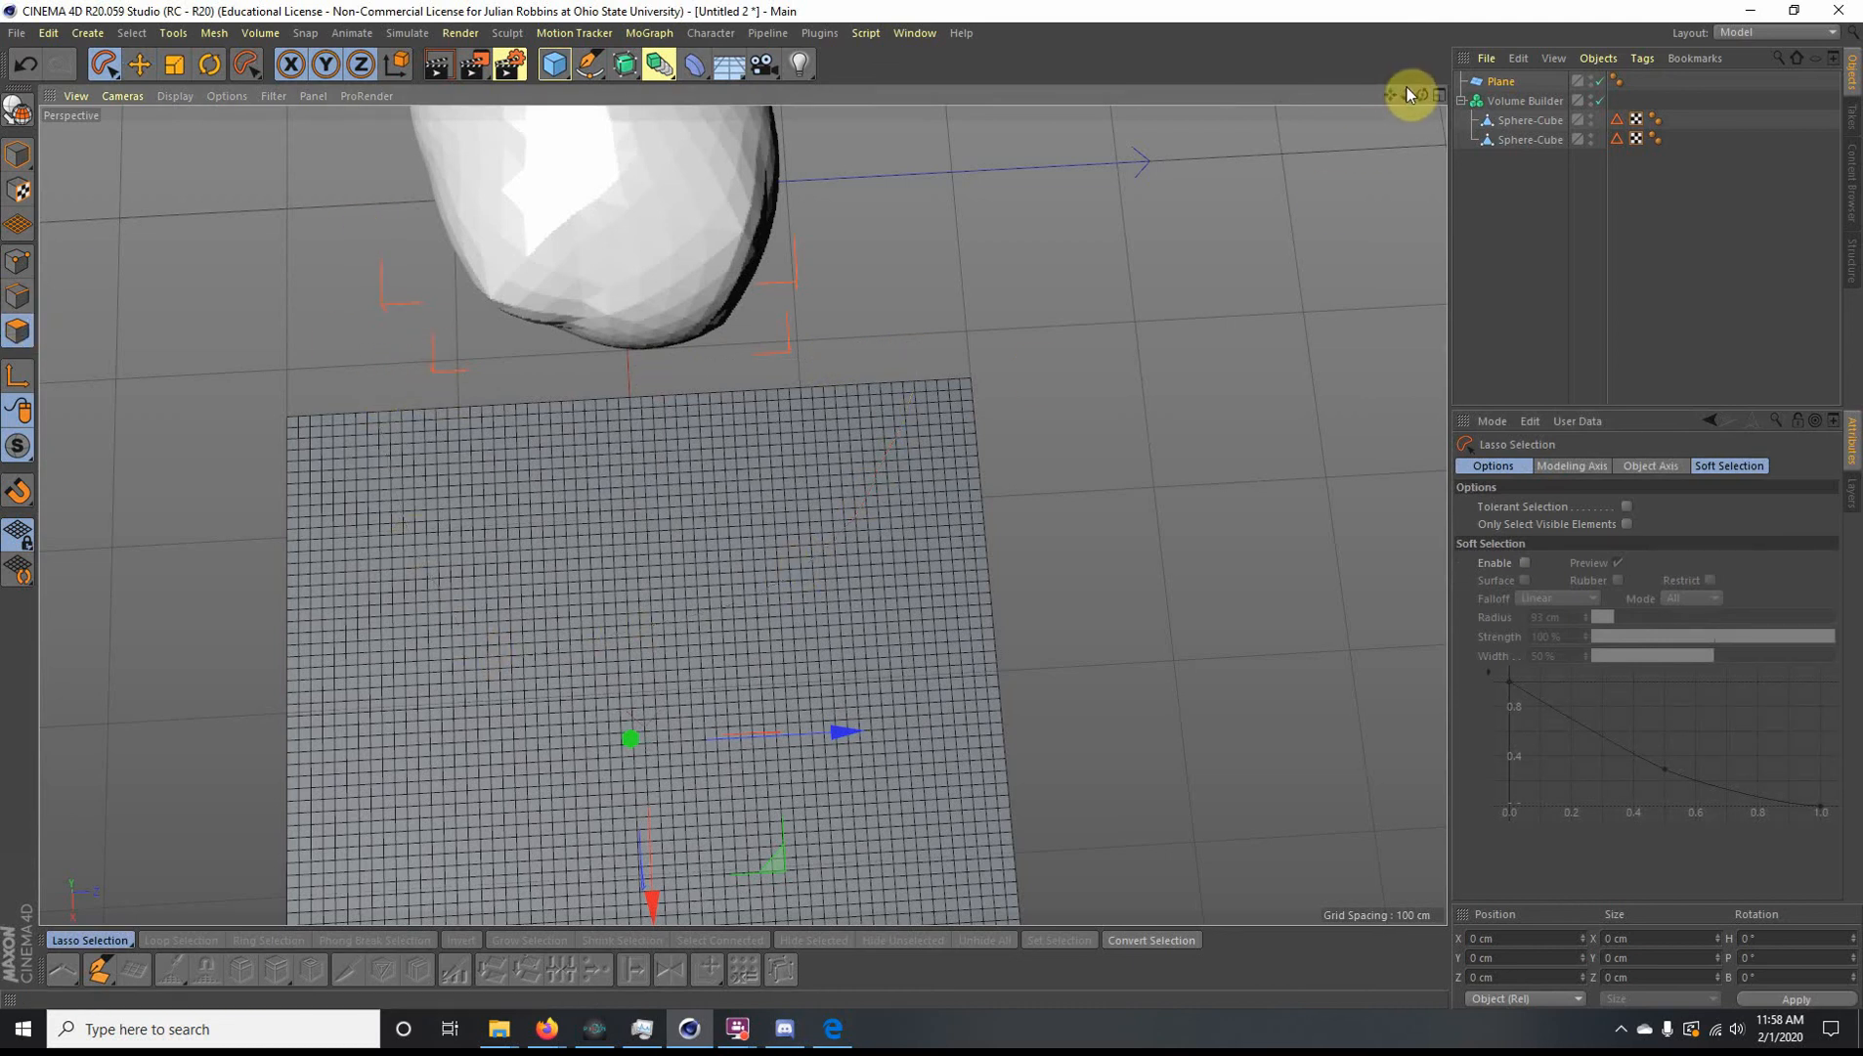
key("c")
mouse_move(437, 384)
left_mouse_down()
mouse_move(852, 378)
mouse_move(719, 611)
mouse_move(457, 595)
mouse_move(431, 383)
mouse_move(419, 393)
mouse_move(772, 341)
mouse_move(879, 448)
left_mouse_up()
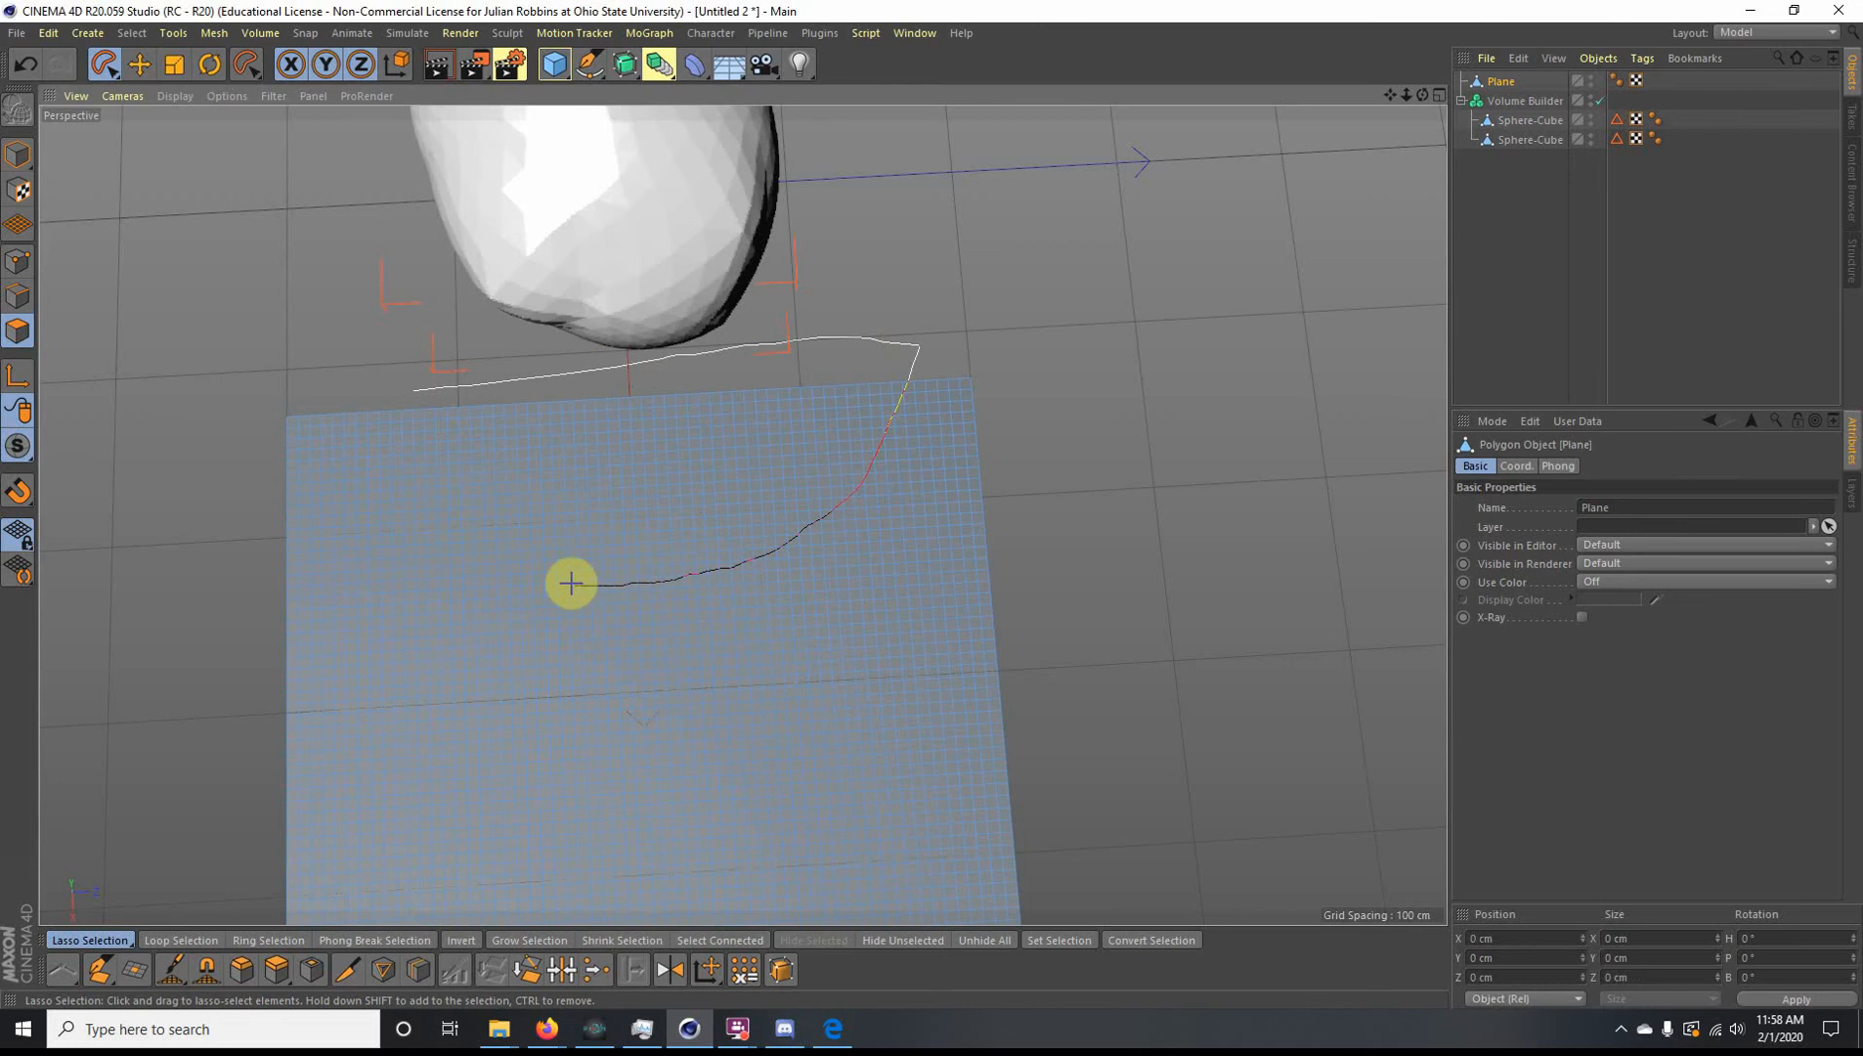
left_click_drag(409, 390, 437, 361)
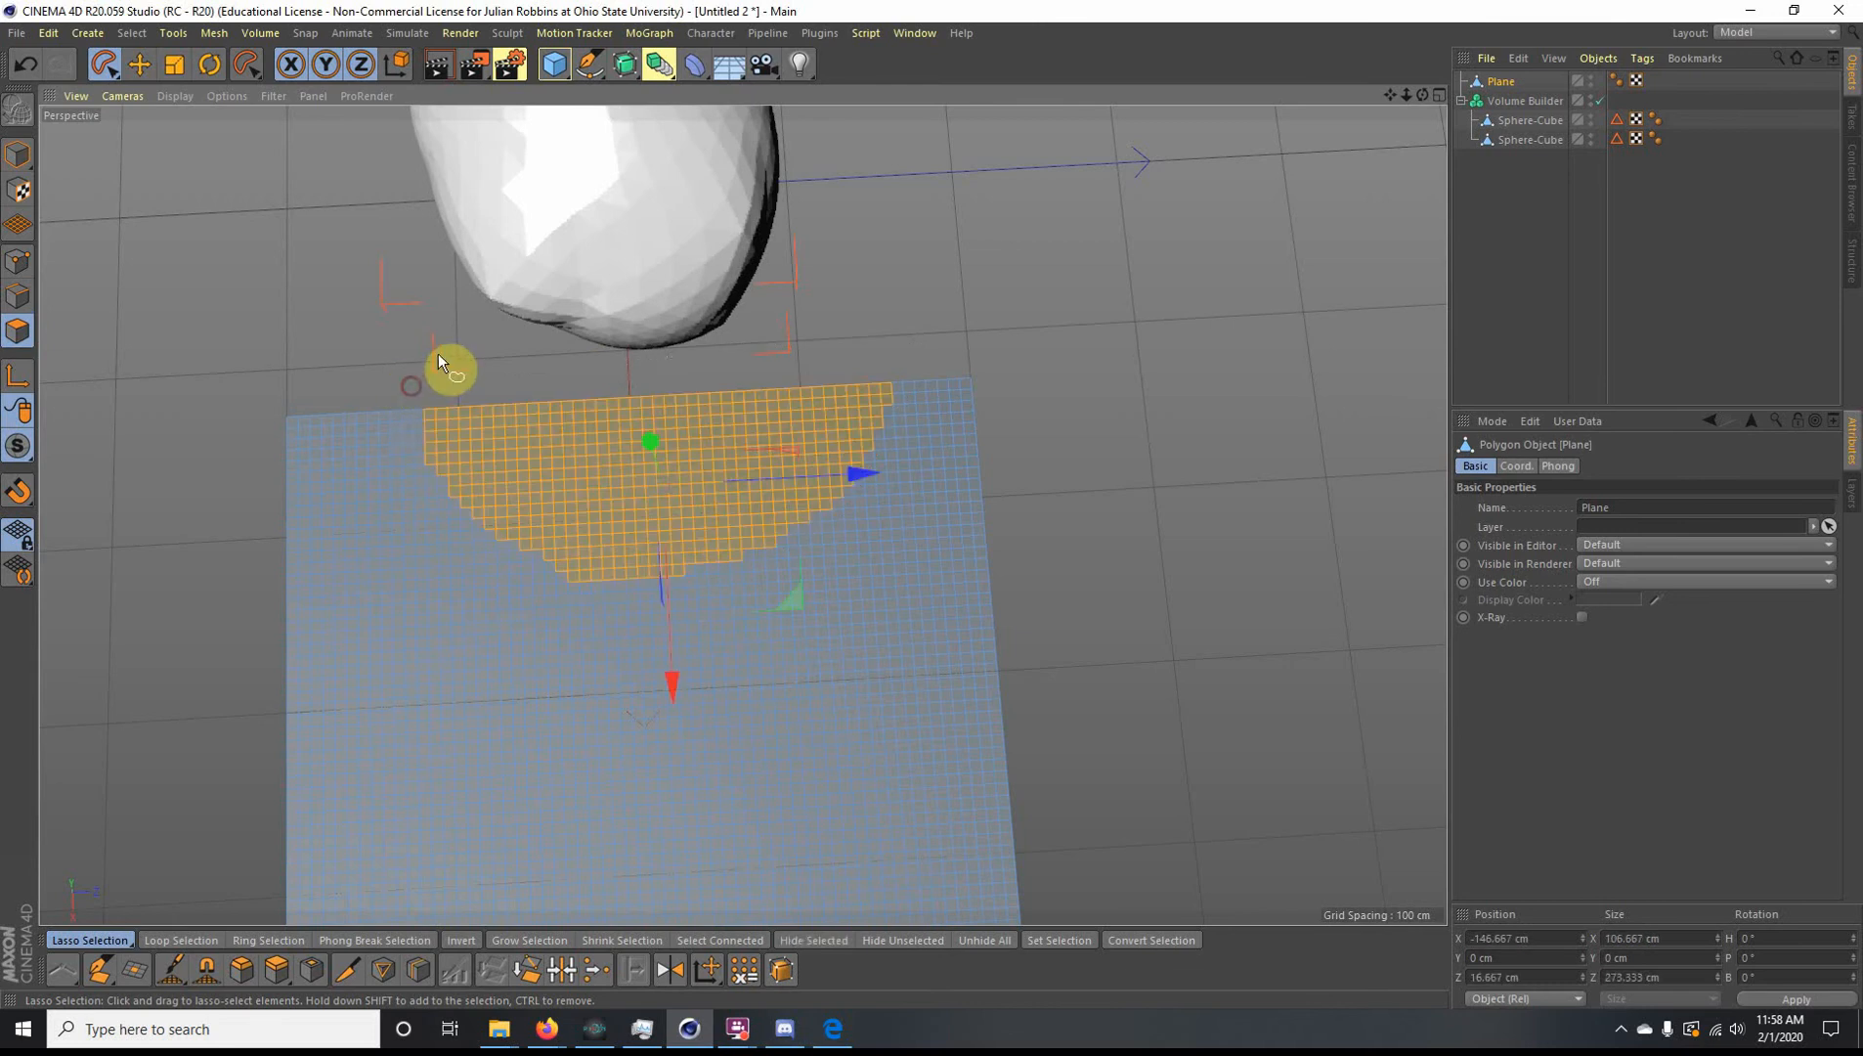
Step: Invert the polygon selection and delete the rest of the plane, keeping only the half-round patch
left_click(140, 33)
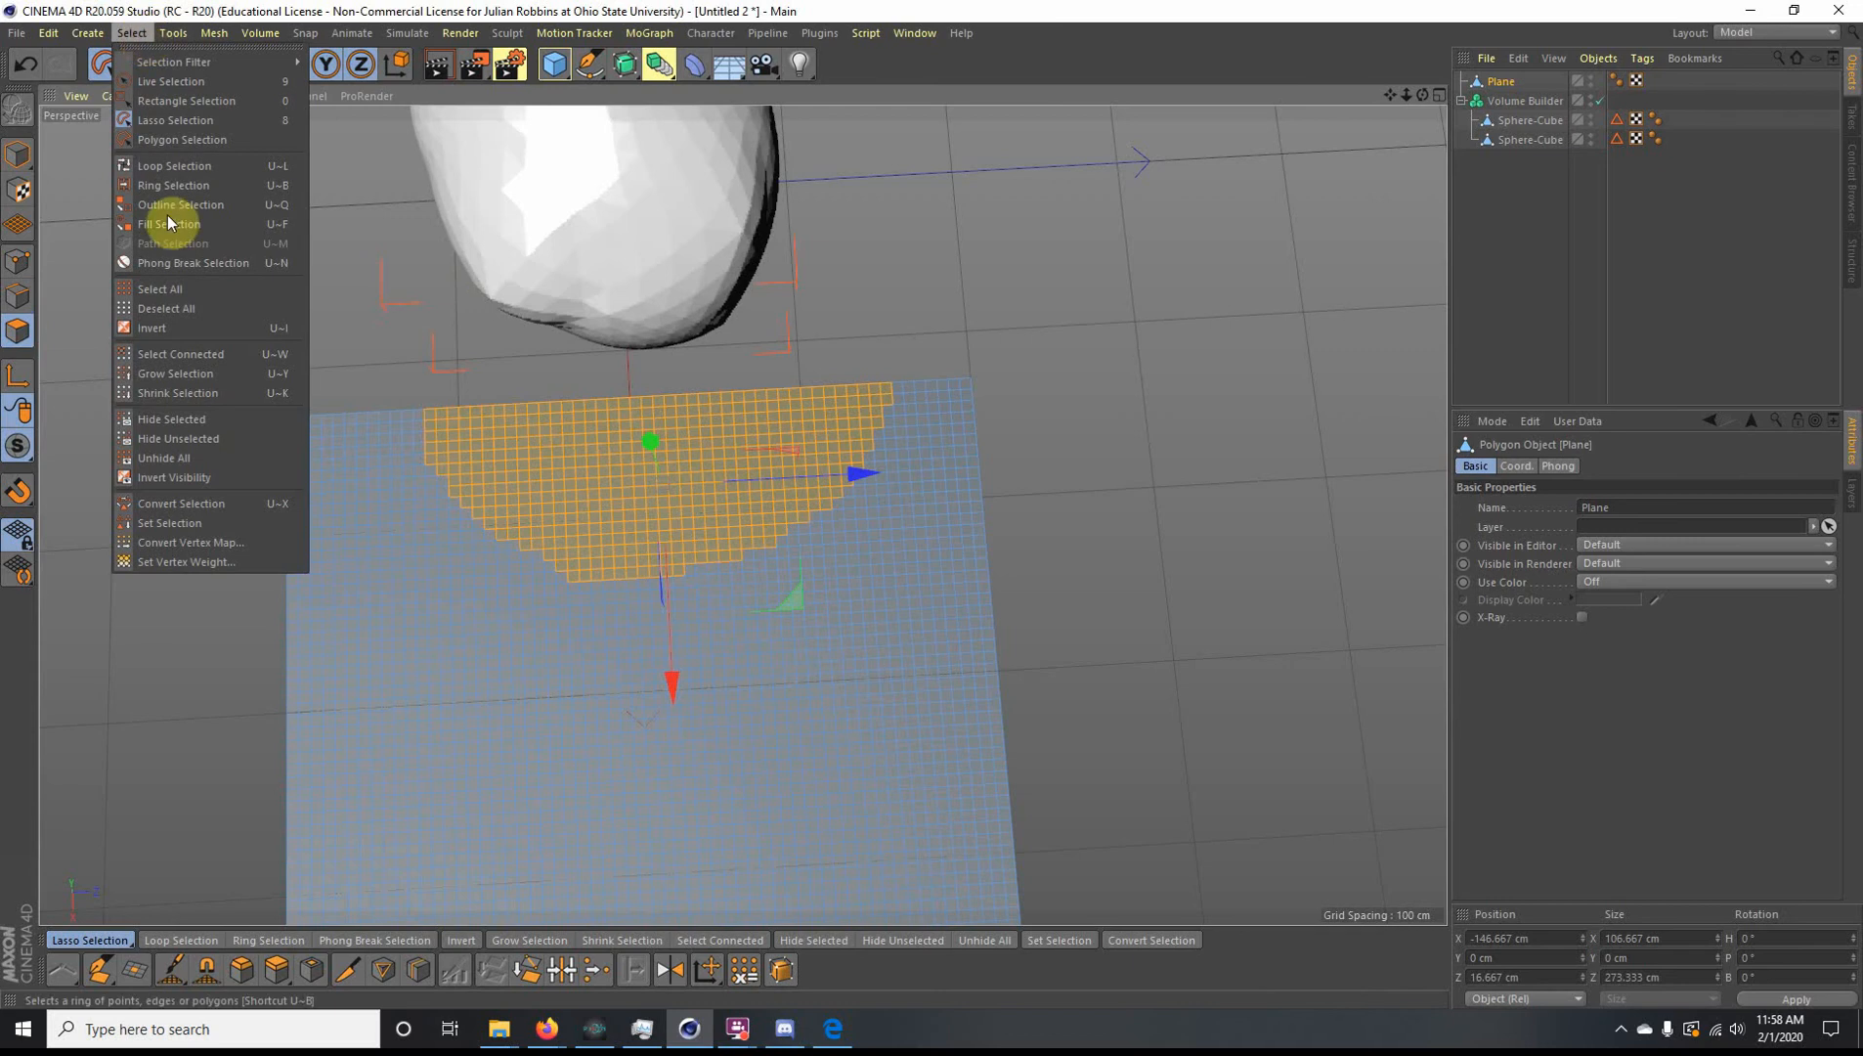
left_click(152, 328)
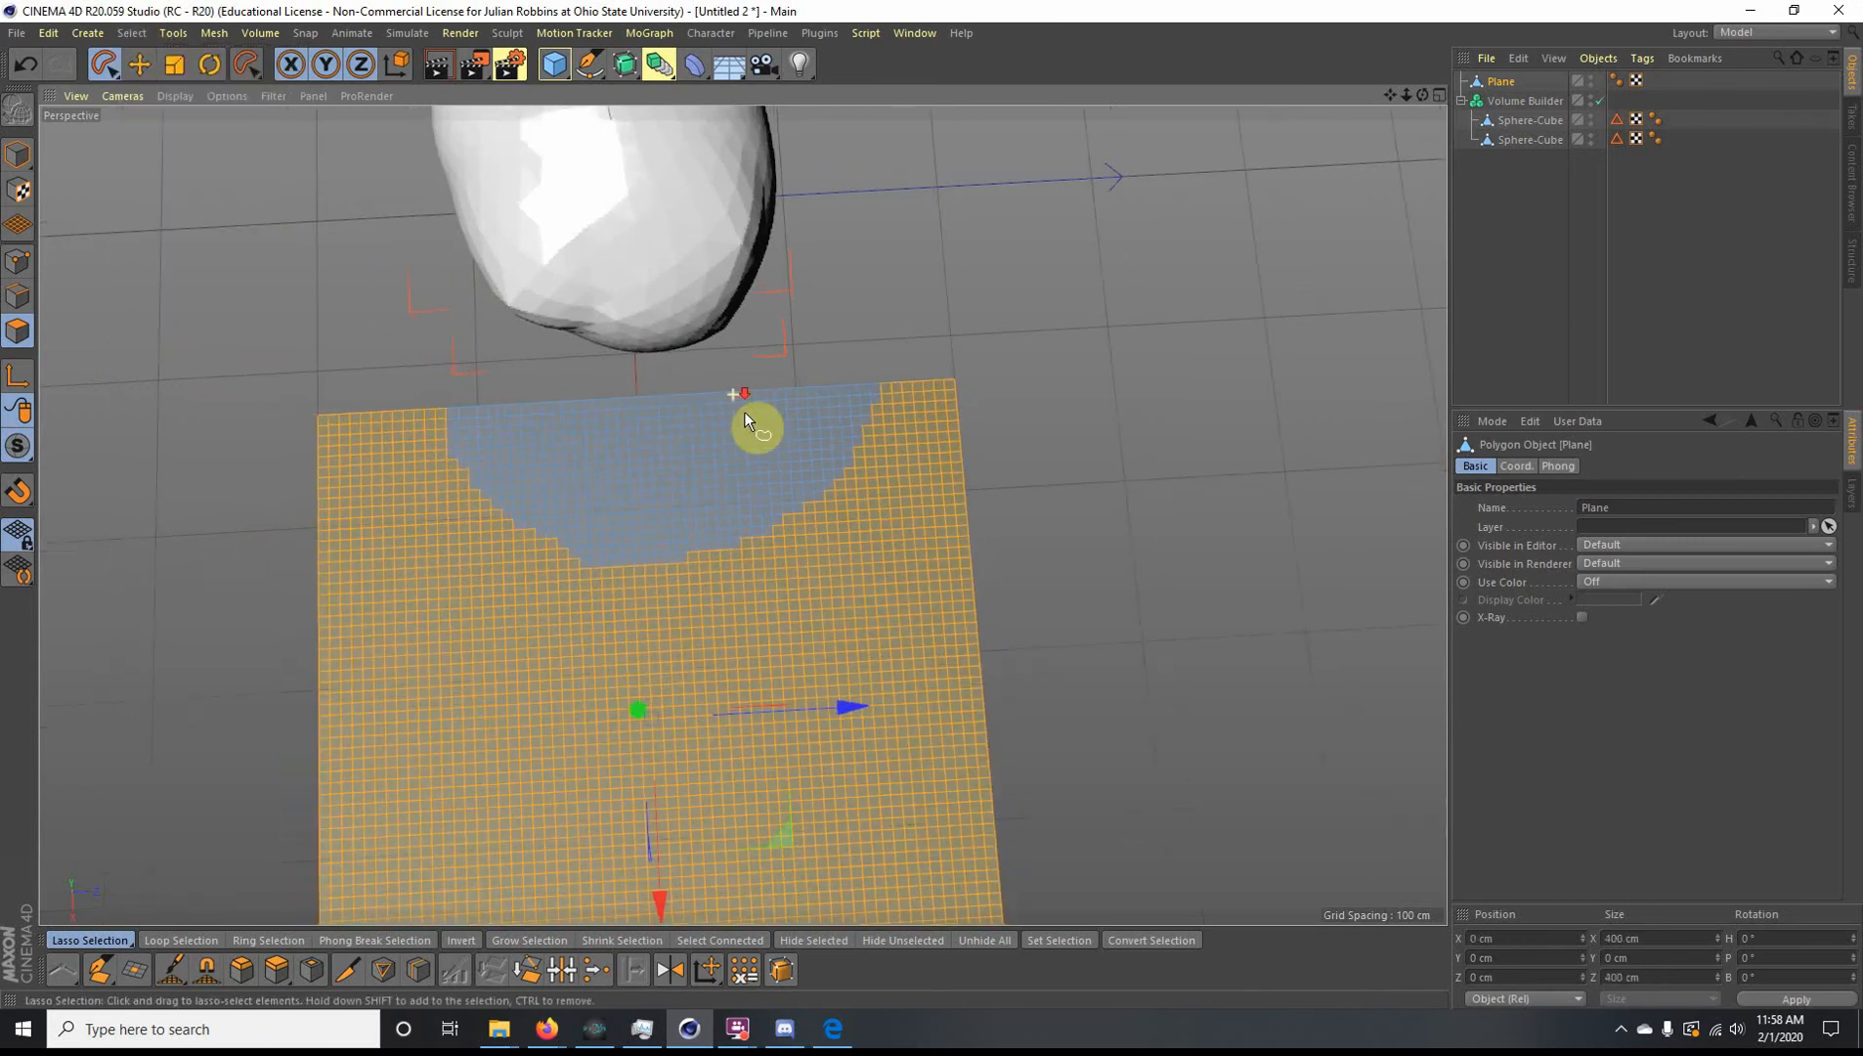
left_click_drag(744, 411, 728, 655, "alt")
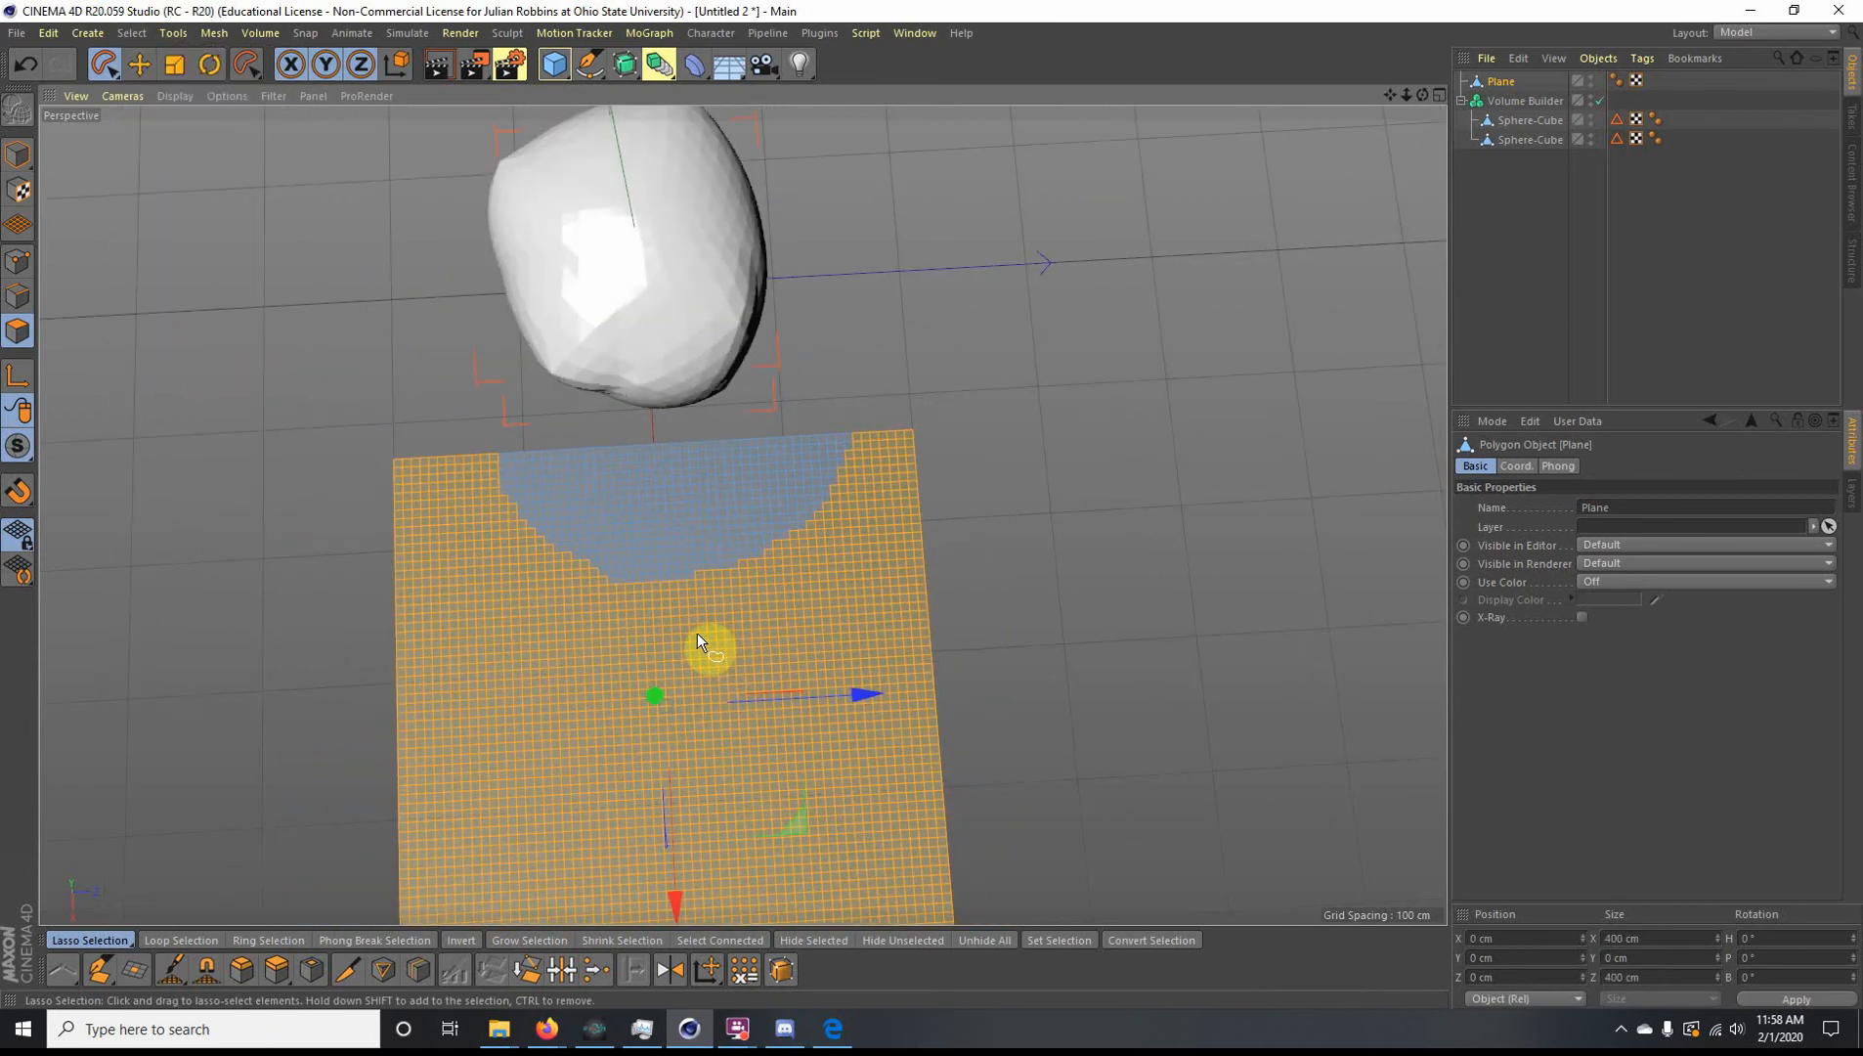
key("Delete")
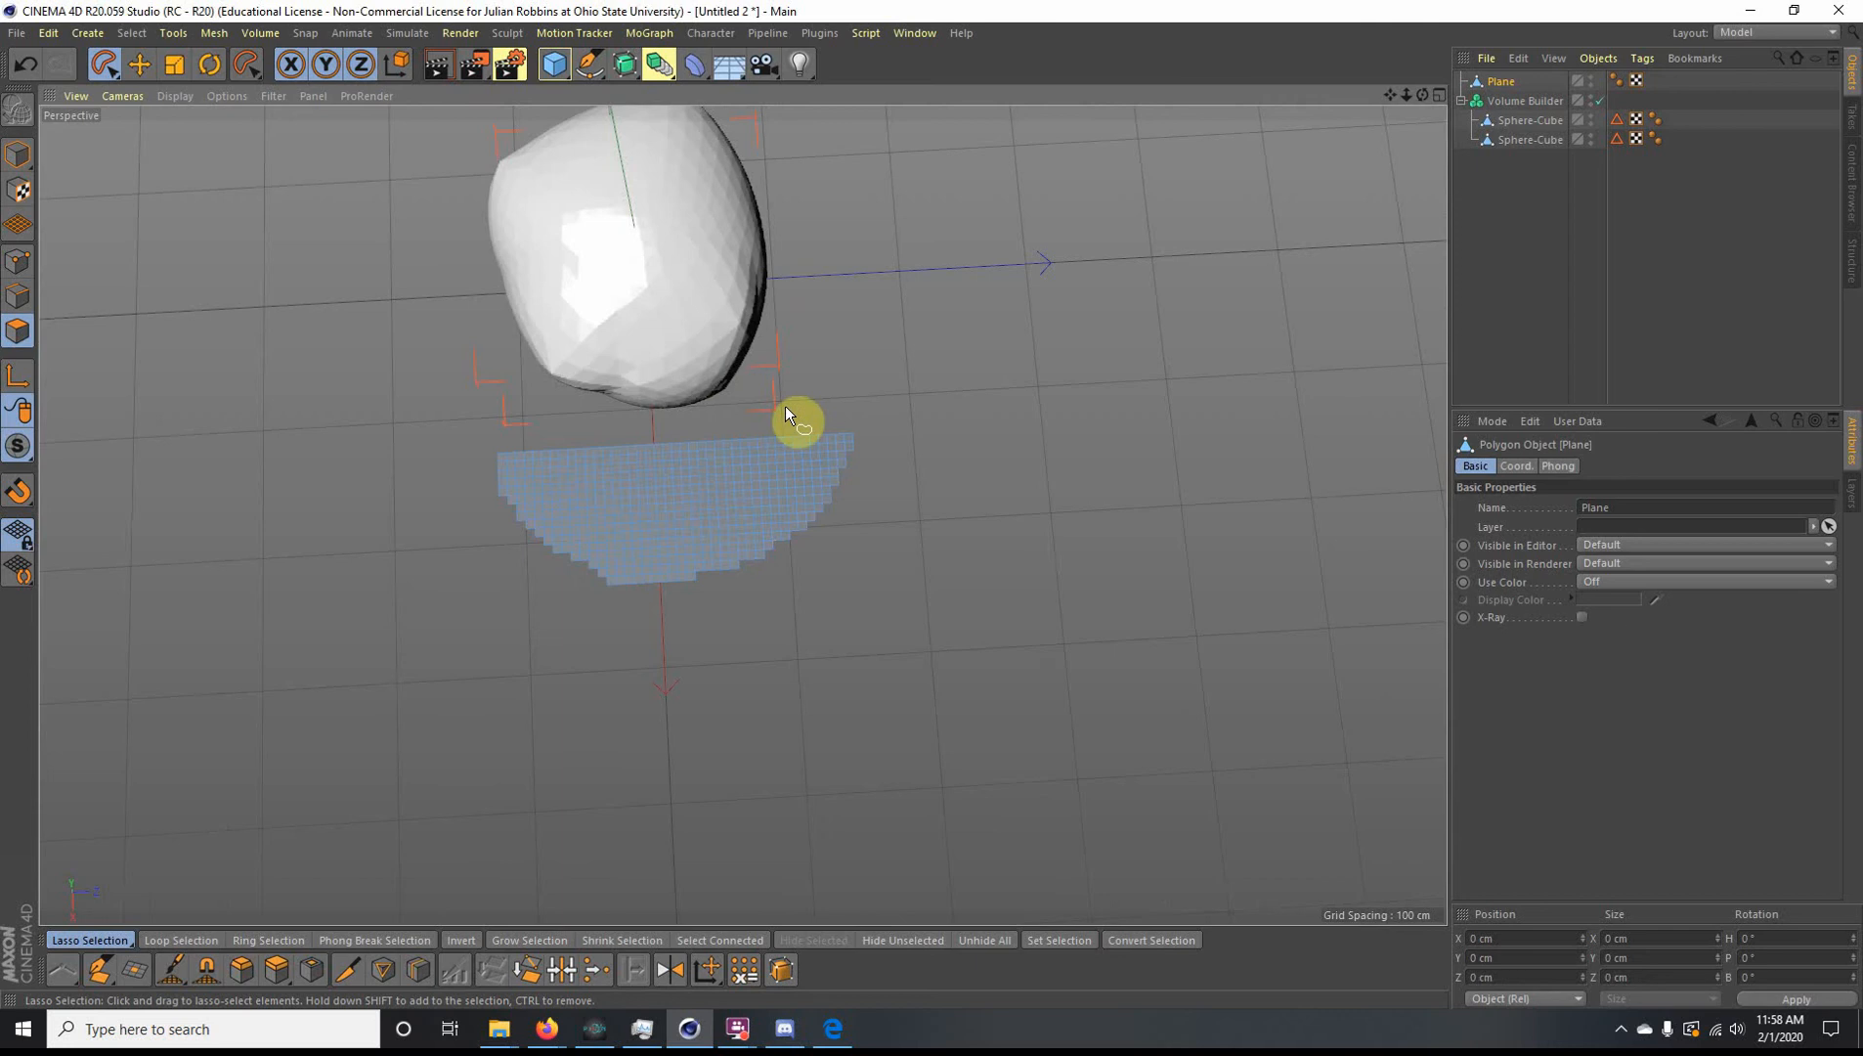
left_click_drag(532, 688, 819, 525, "alt")
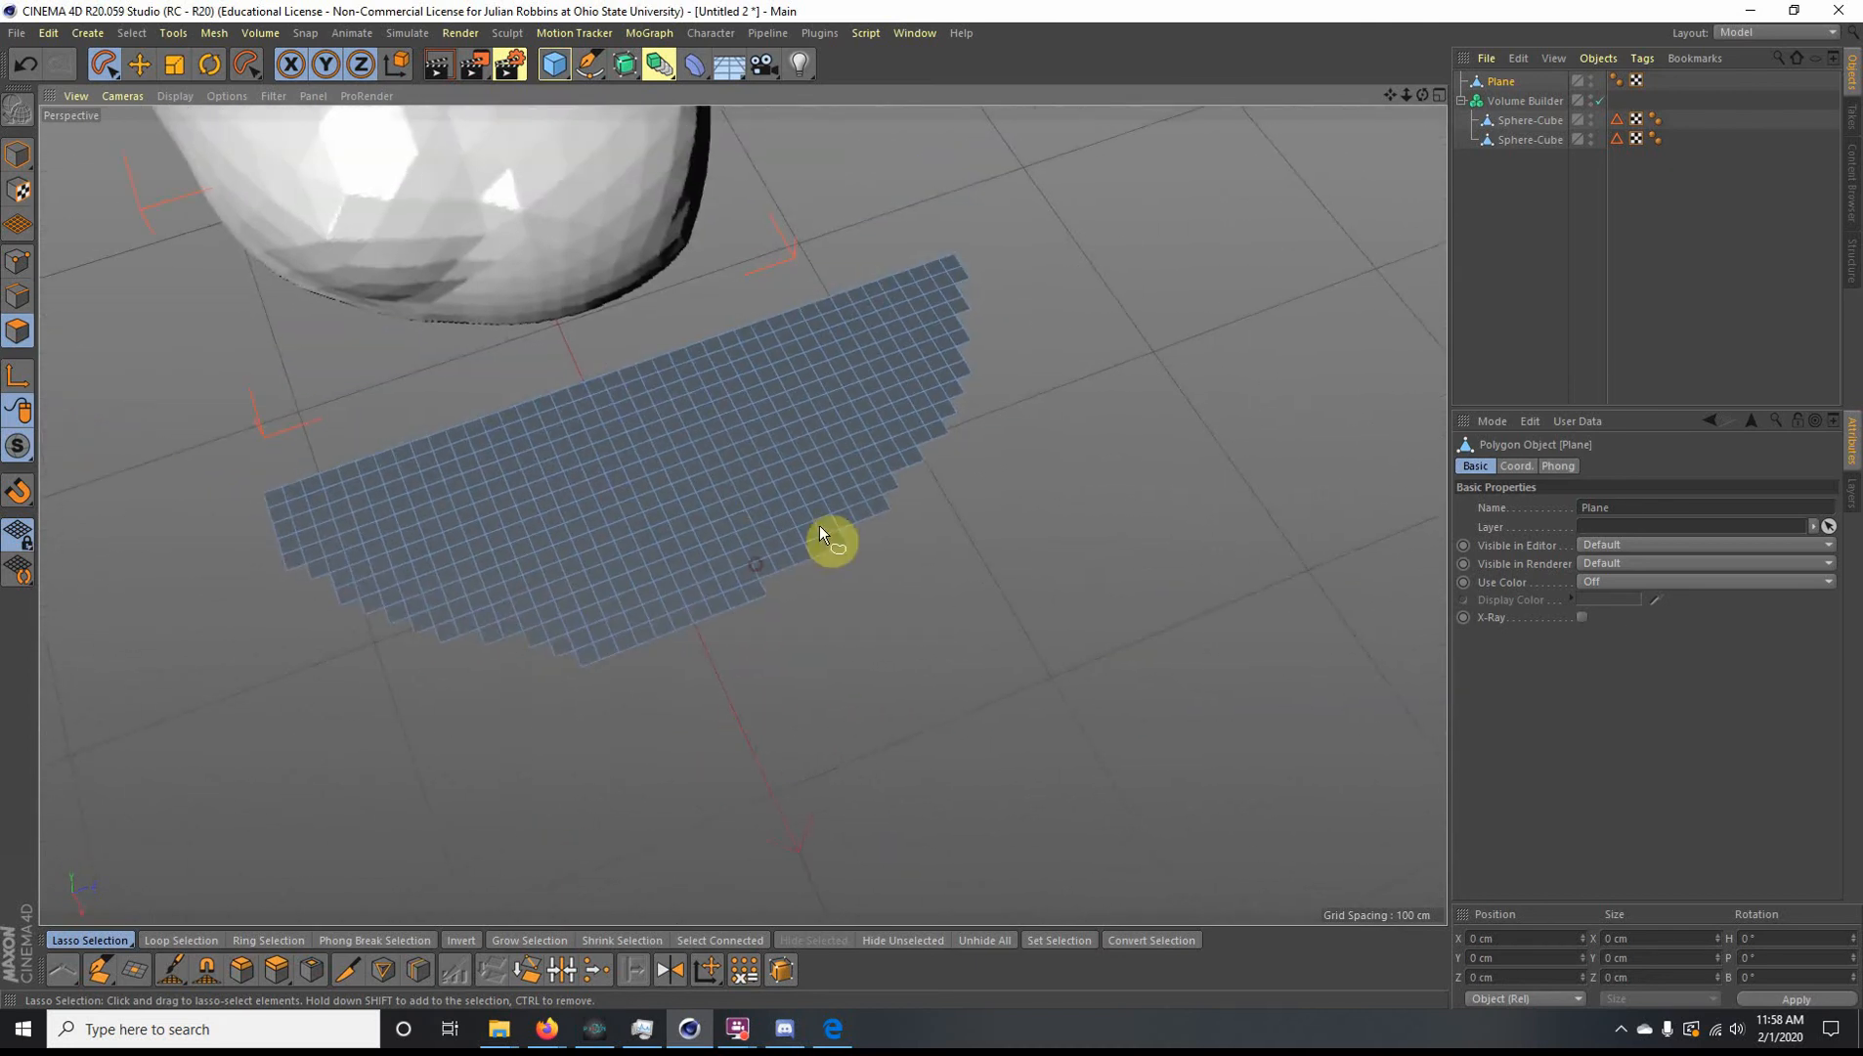
Step: Live-select a point near the middle of the patch and turn on soft selection for the Move tool
left_click(21, 262)
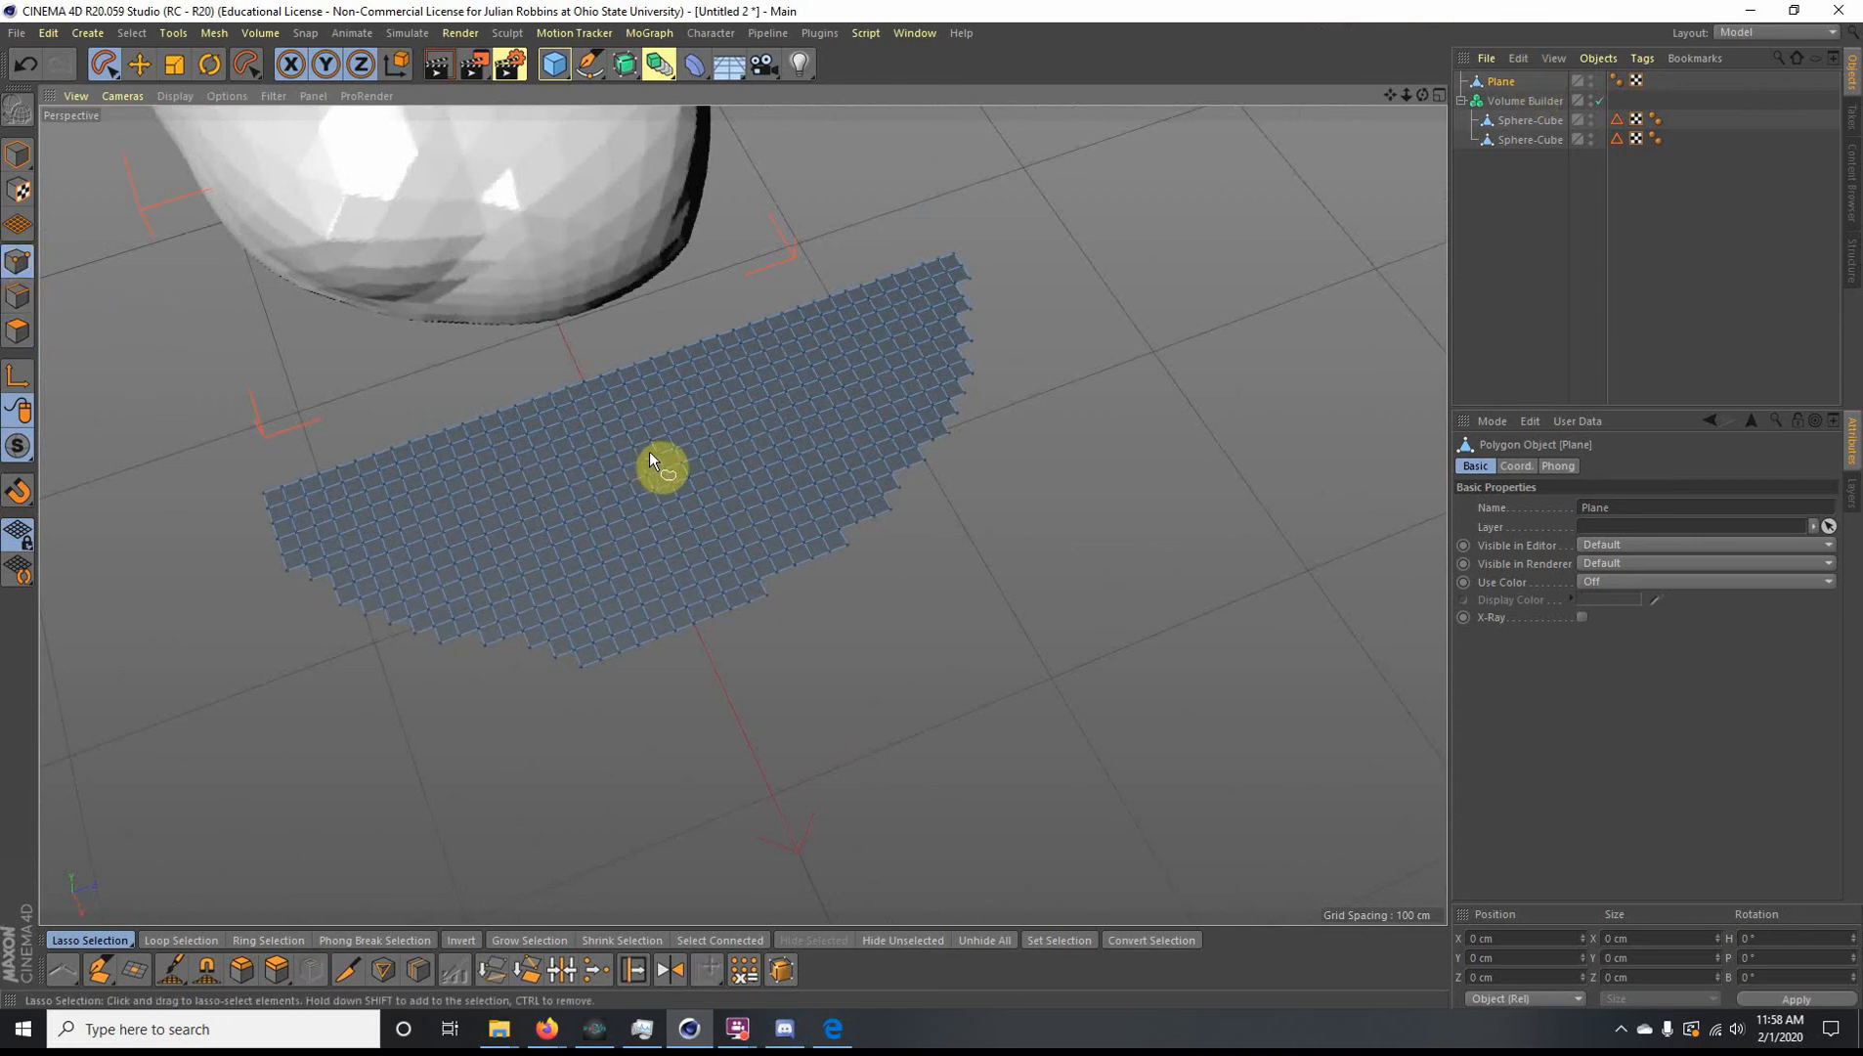
left_click(103, 61)
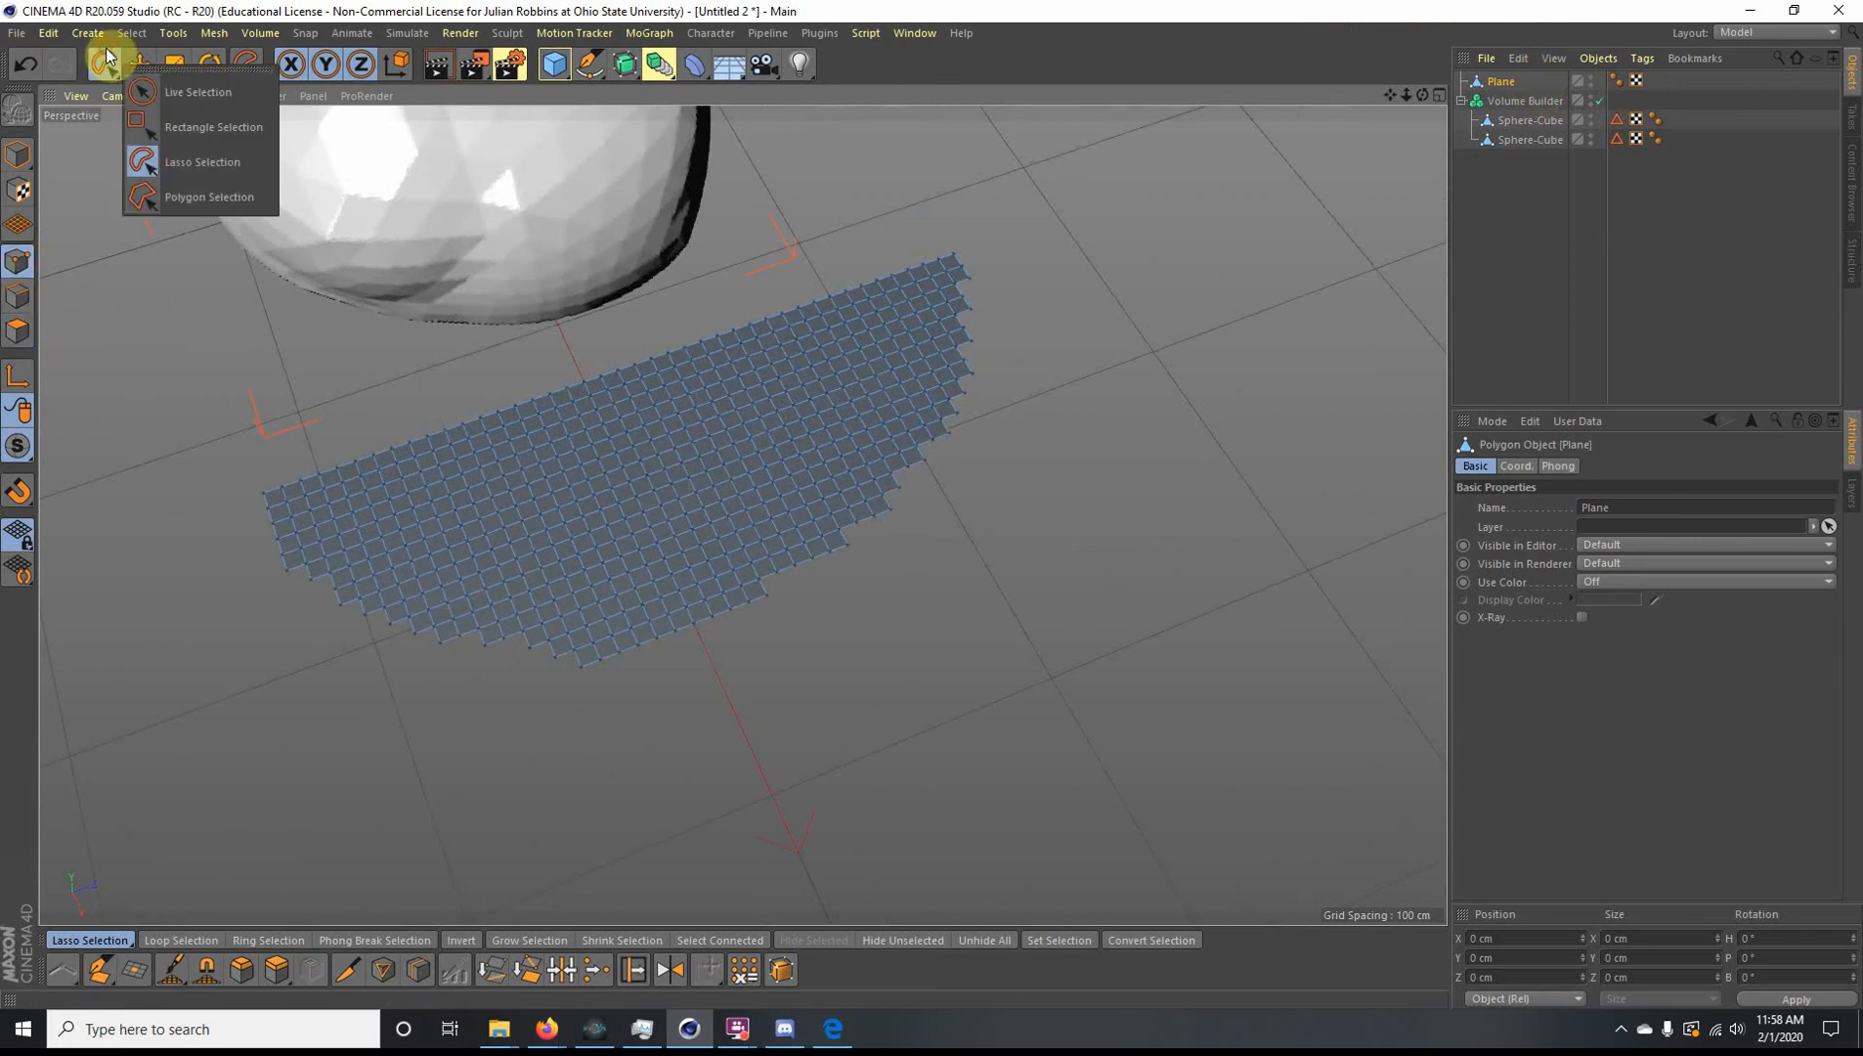
left_click(146, 91)
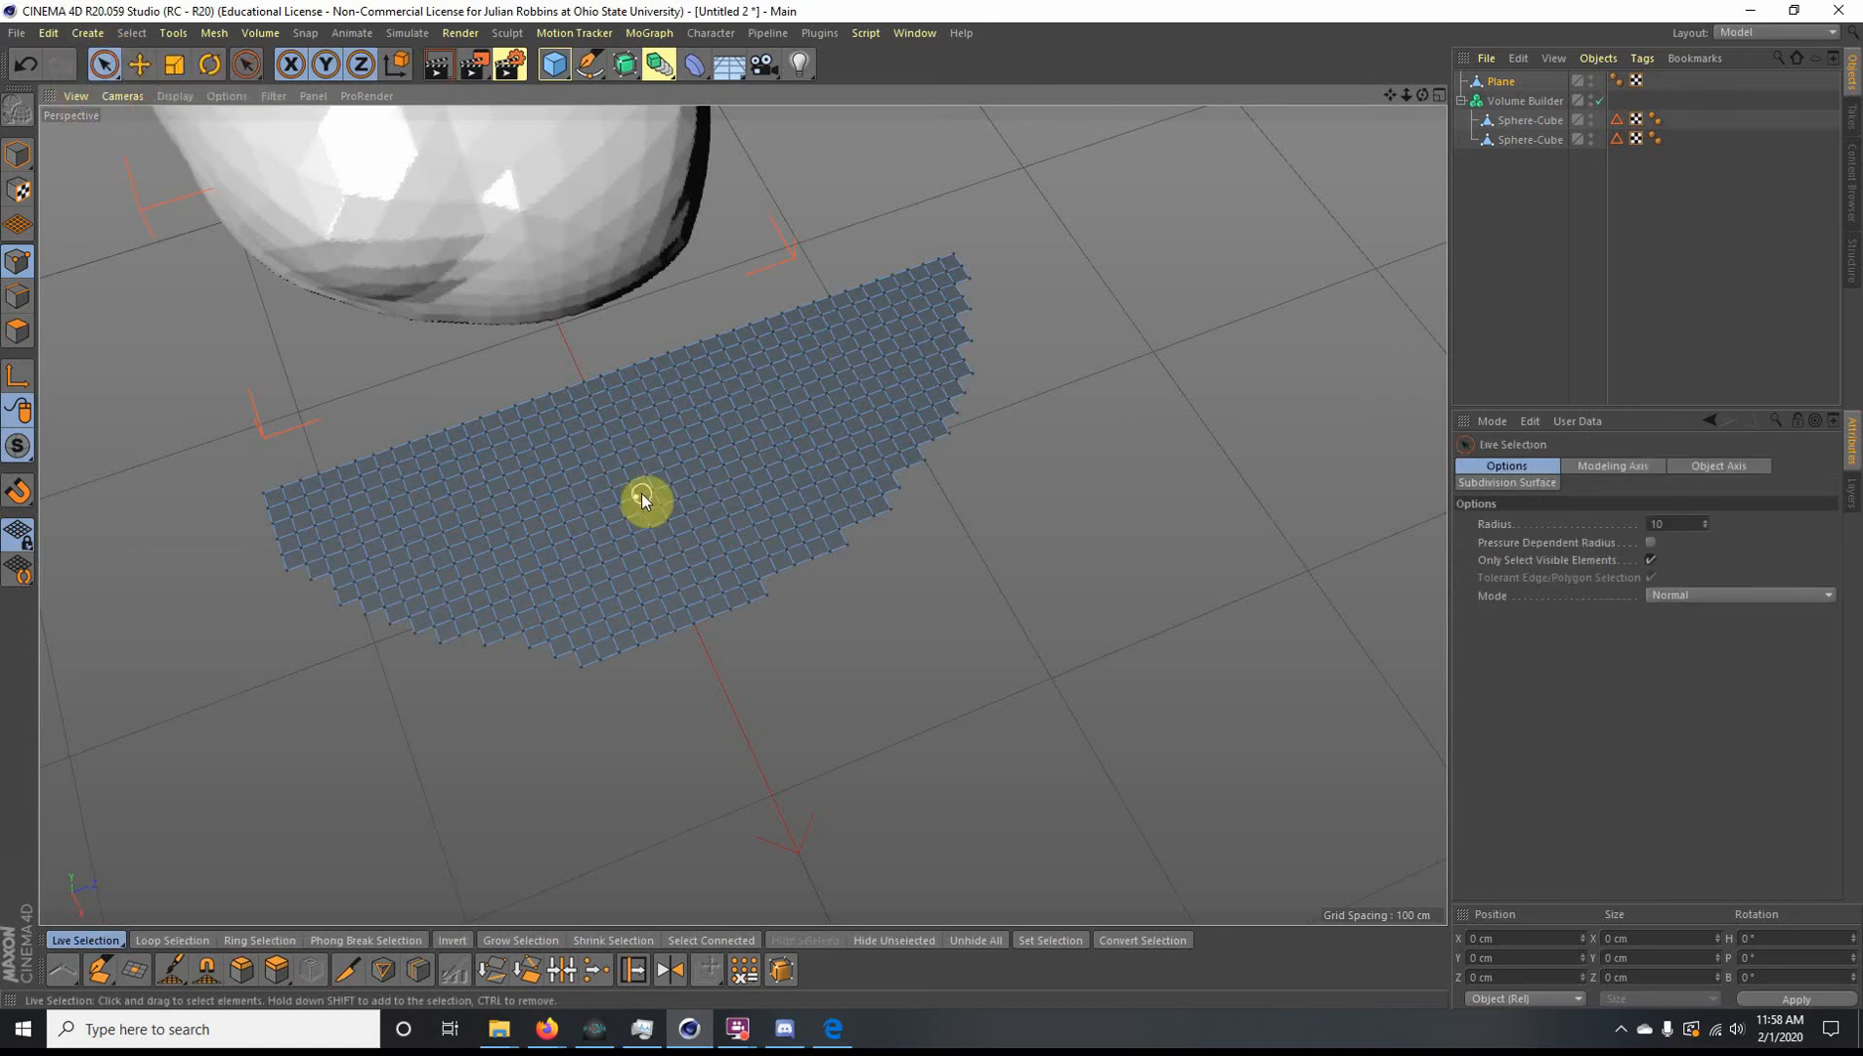
left_click_drag(642, 495, 656, 493)
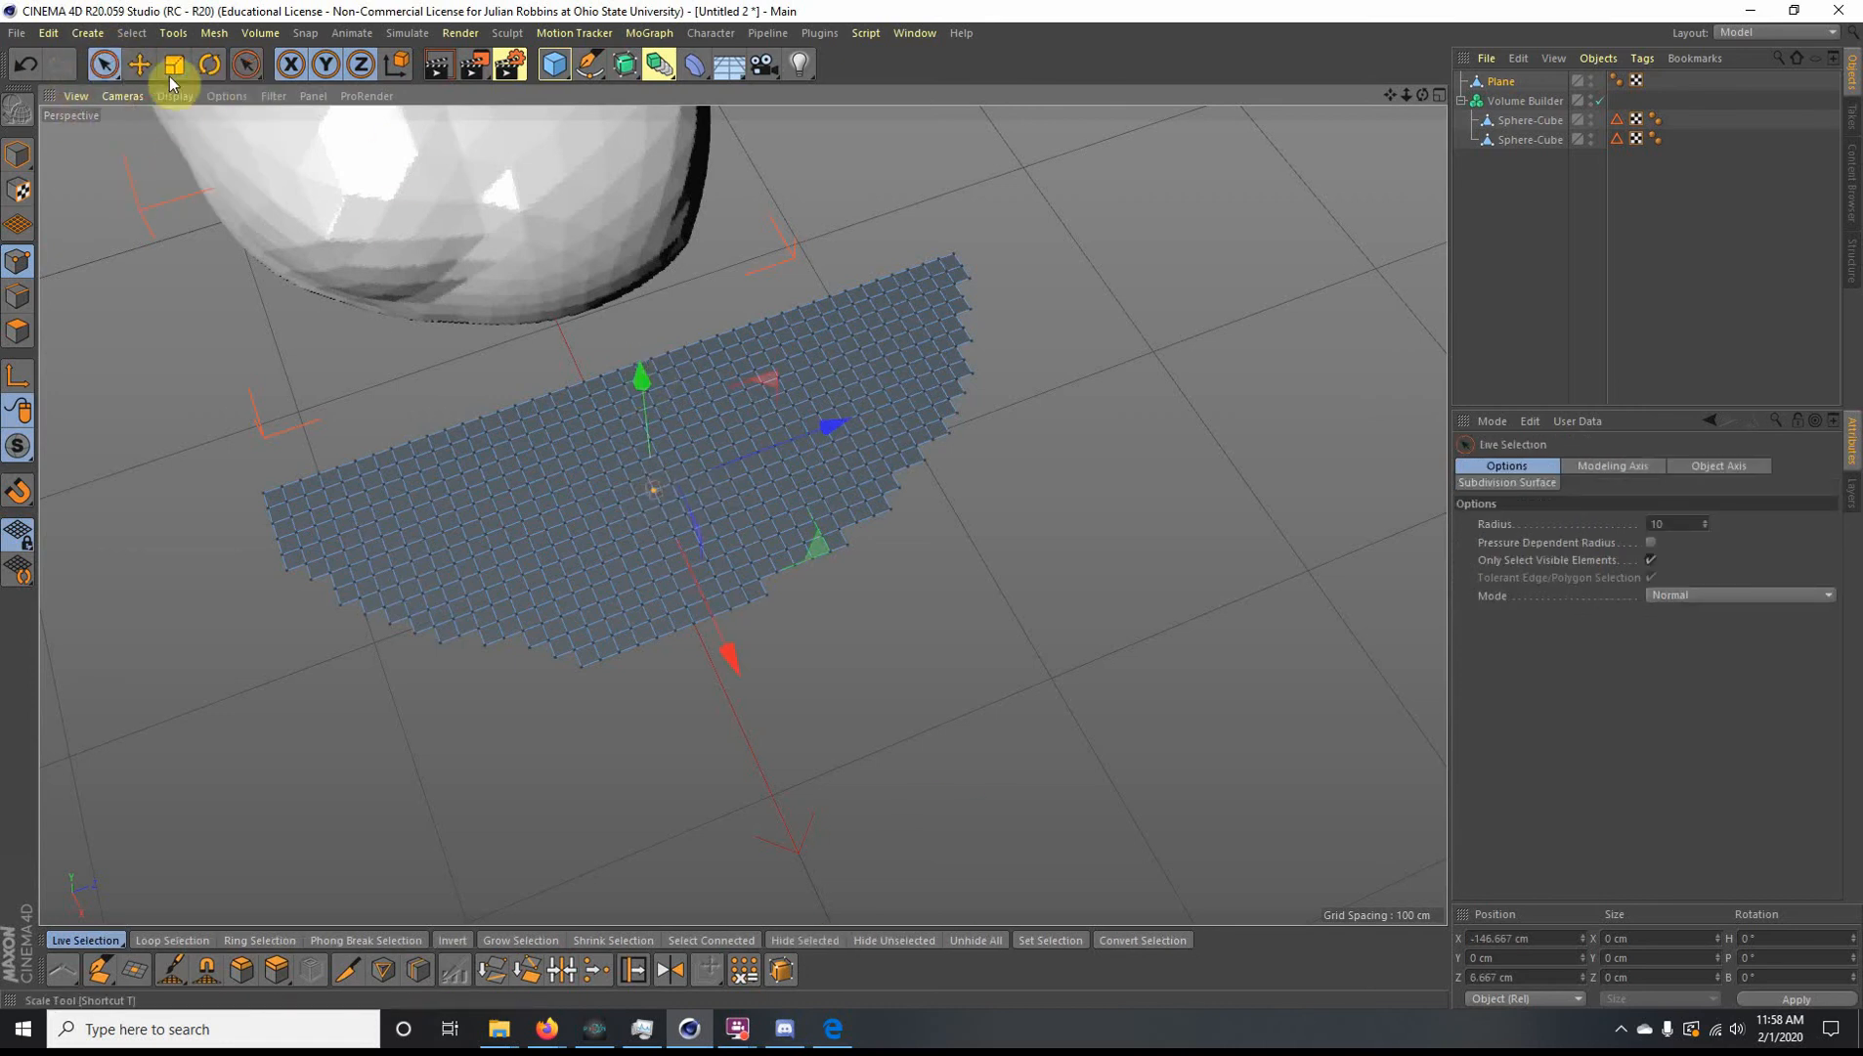
left_click(138, 66)
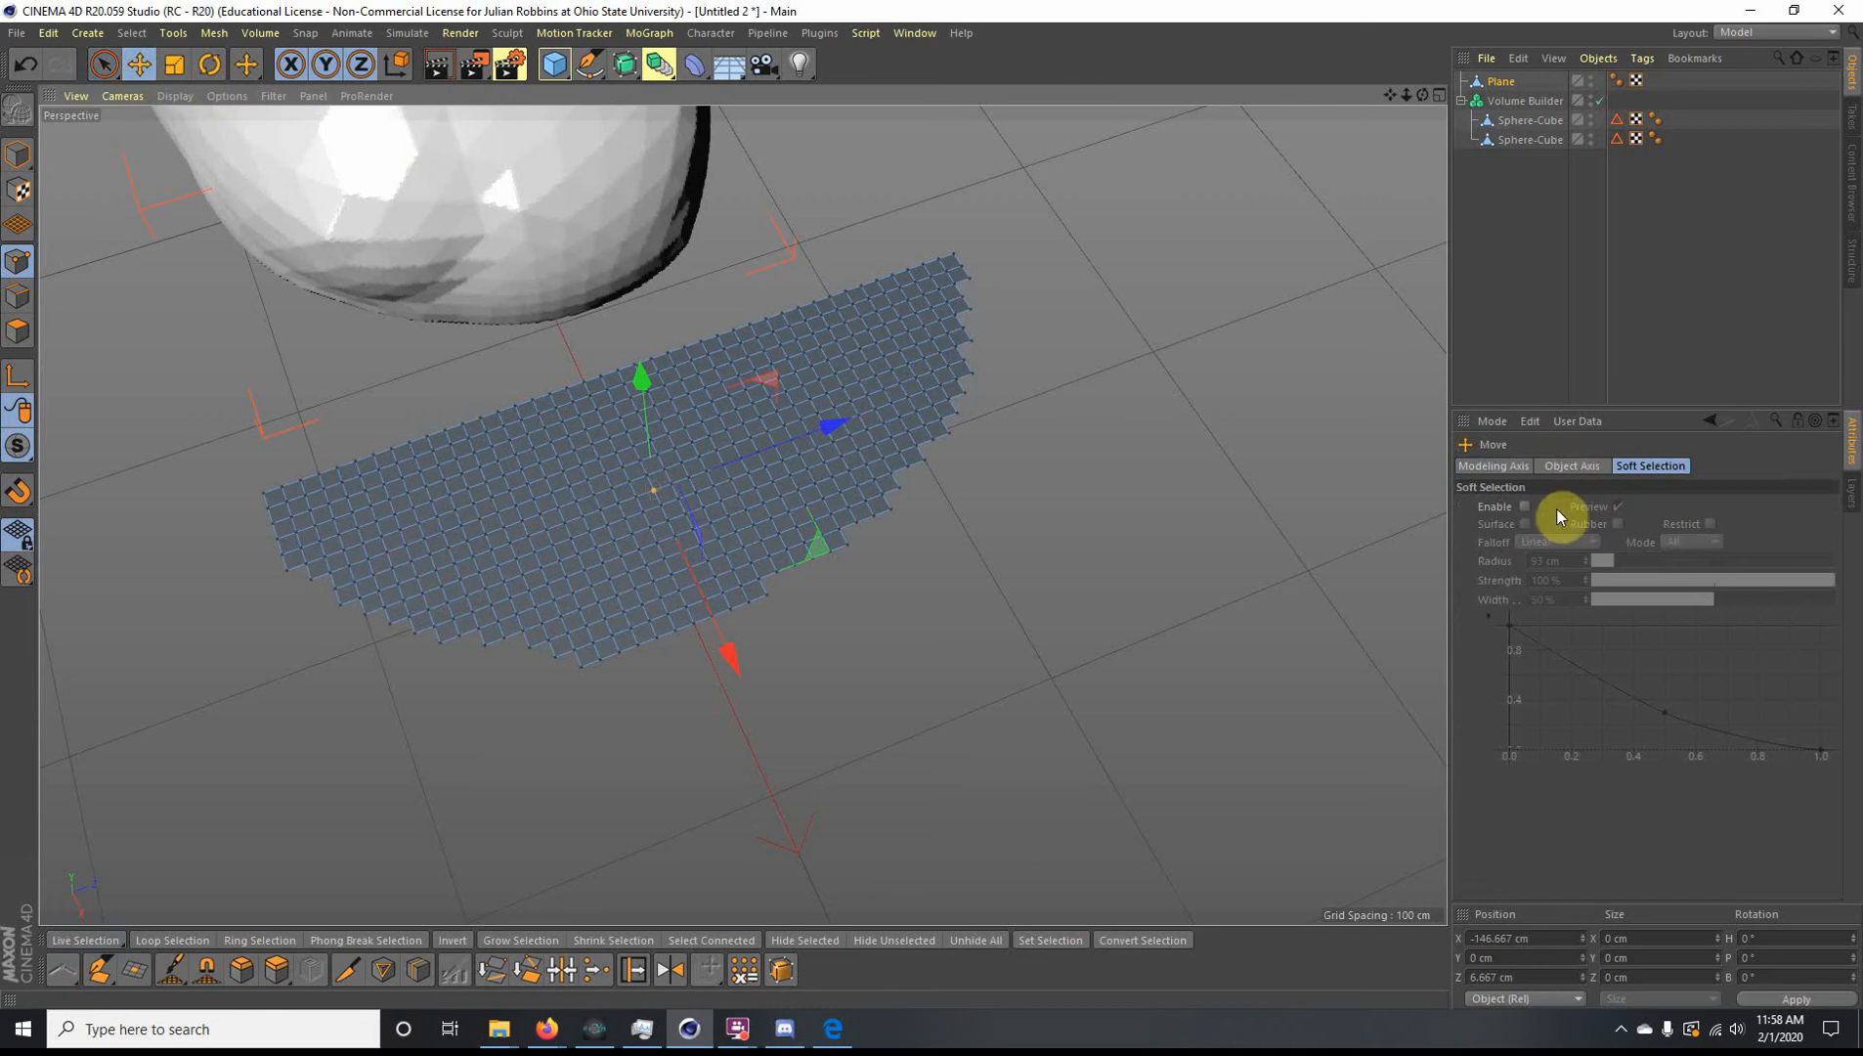
left_click(1525, 506)
Step: Try raising the selected point about 22 cm with the linear falloff, and undo the lift
left_click_drag(966, 629, 1143, 608, "alt")
left_click_drag(598, 451, 349, 569)
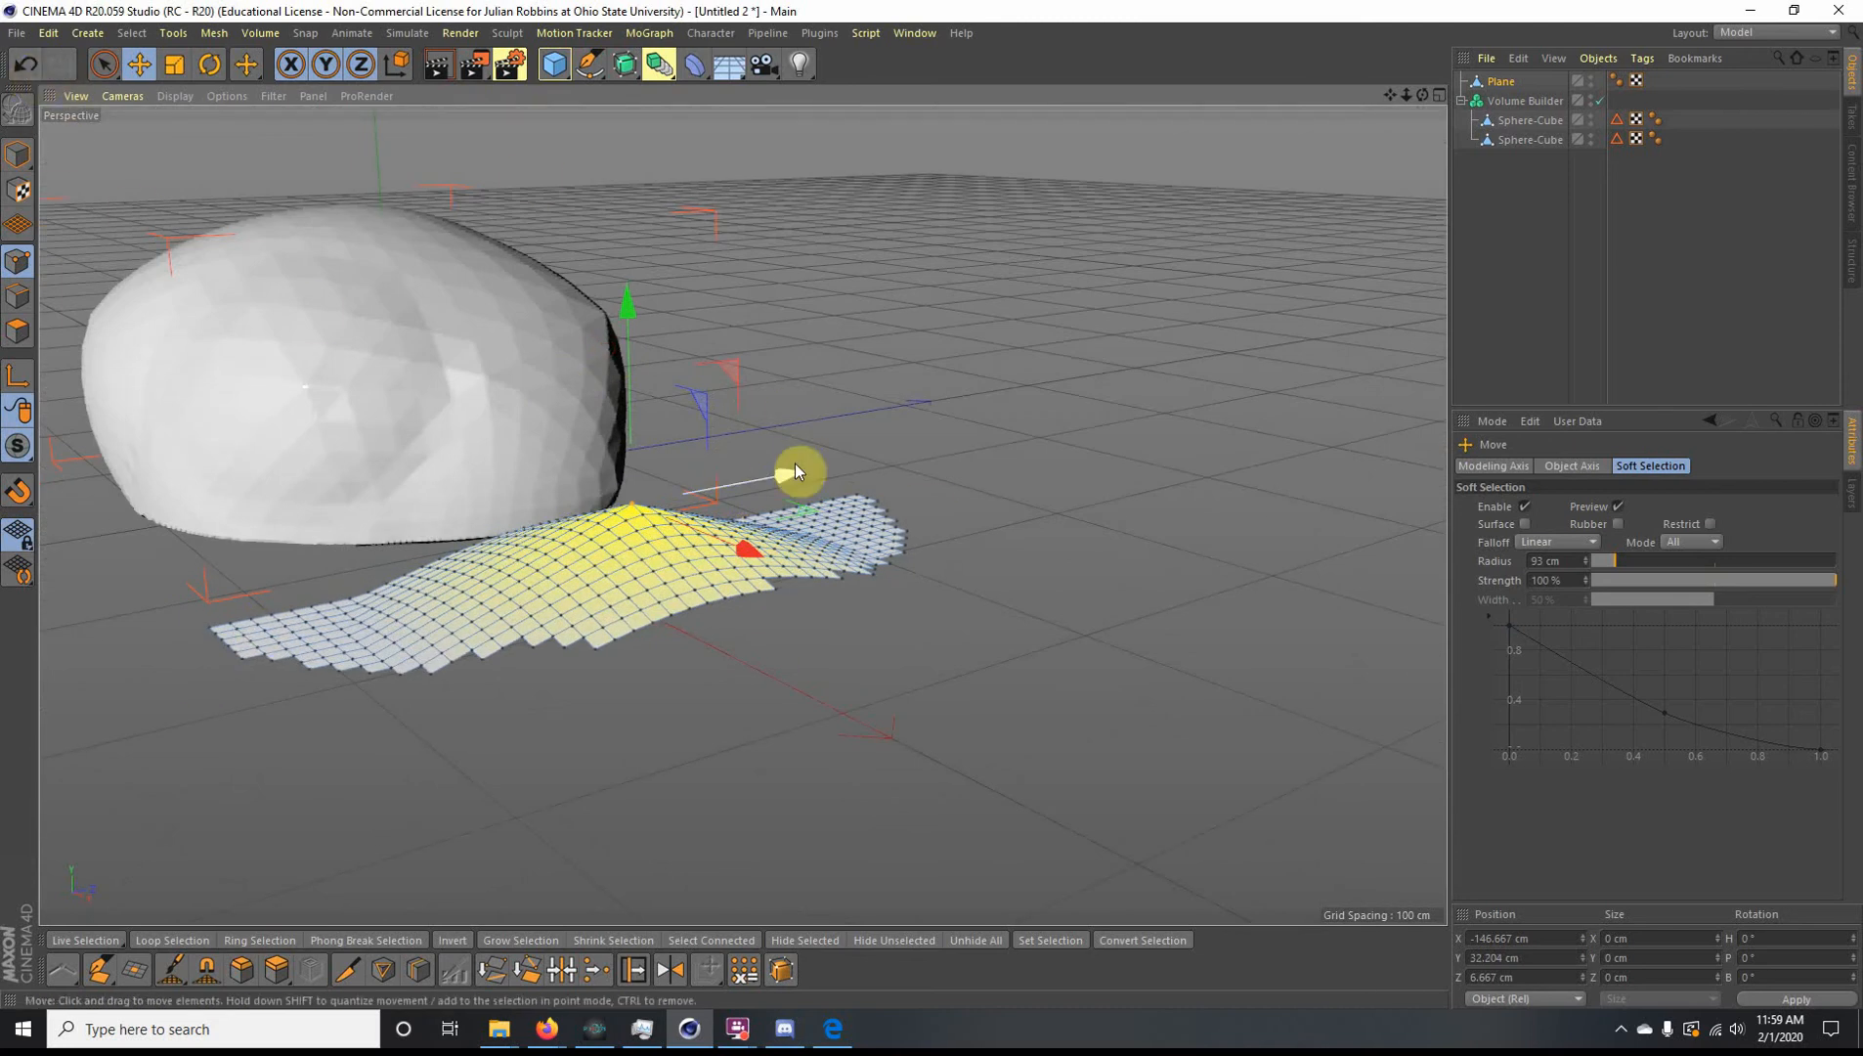
left_click(26, 64)
Step: Set the soft selection falloff to Bell and raise the middle of the patch into a rounded hump
left_click(1567, 539)
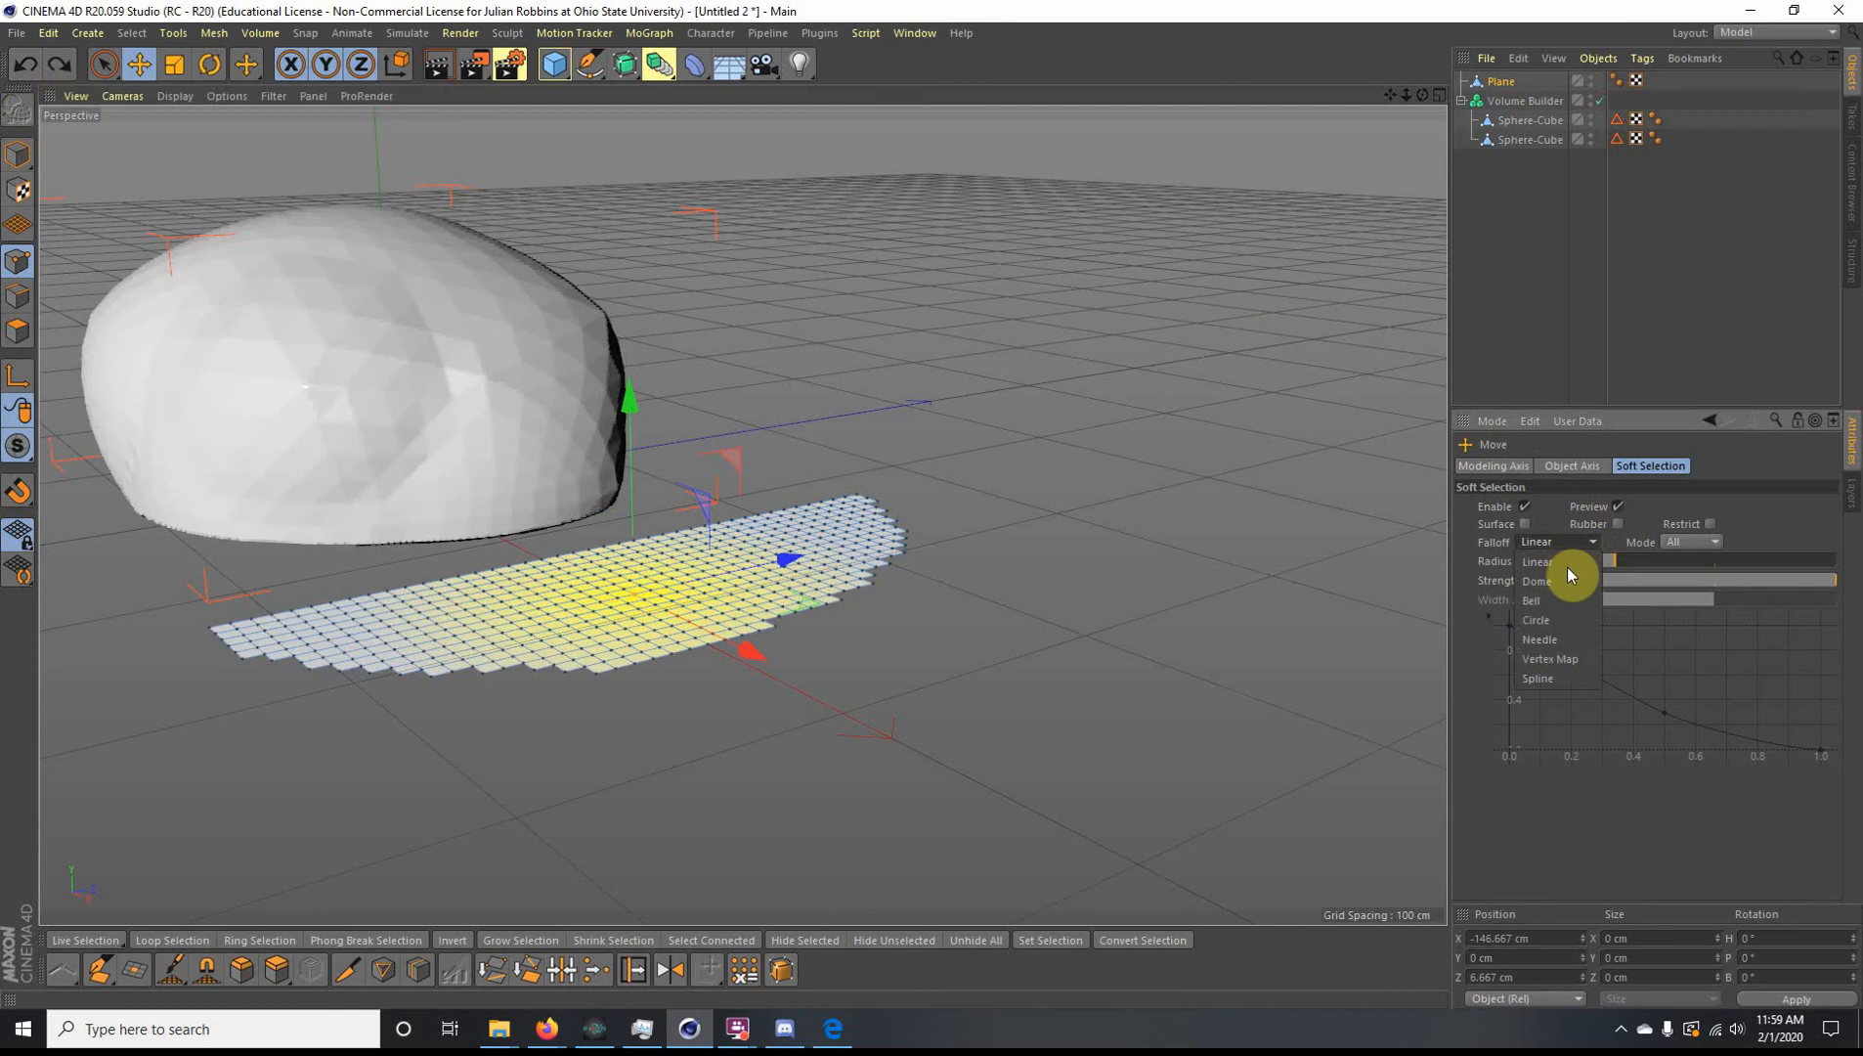
left_click(1565, 598)
left_click_drag(636, 407, 640, 298)
Step: Adjust the height of a point near each end of the patch with soft selection to warp both ends
left_click(276, 633)
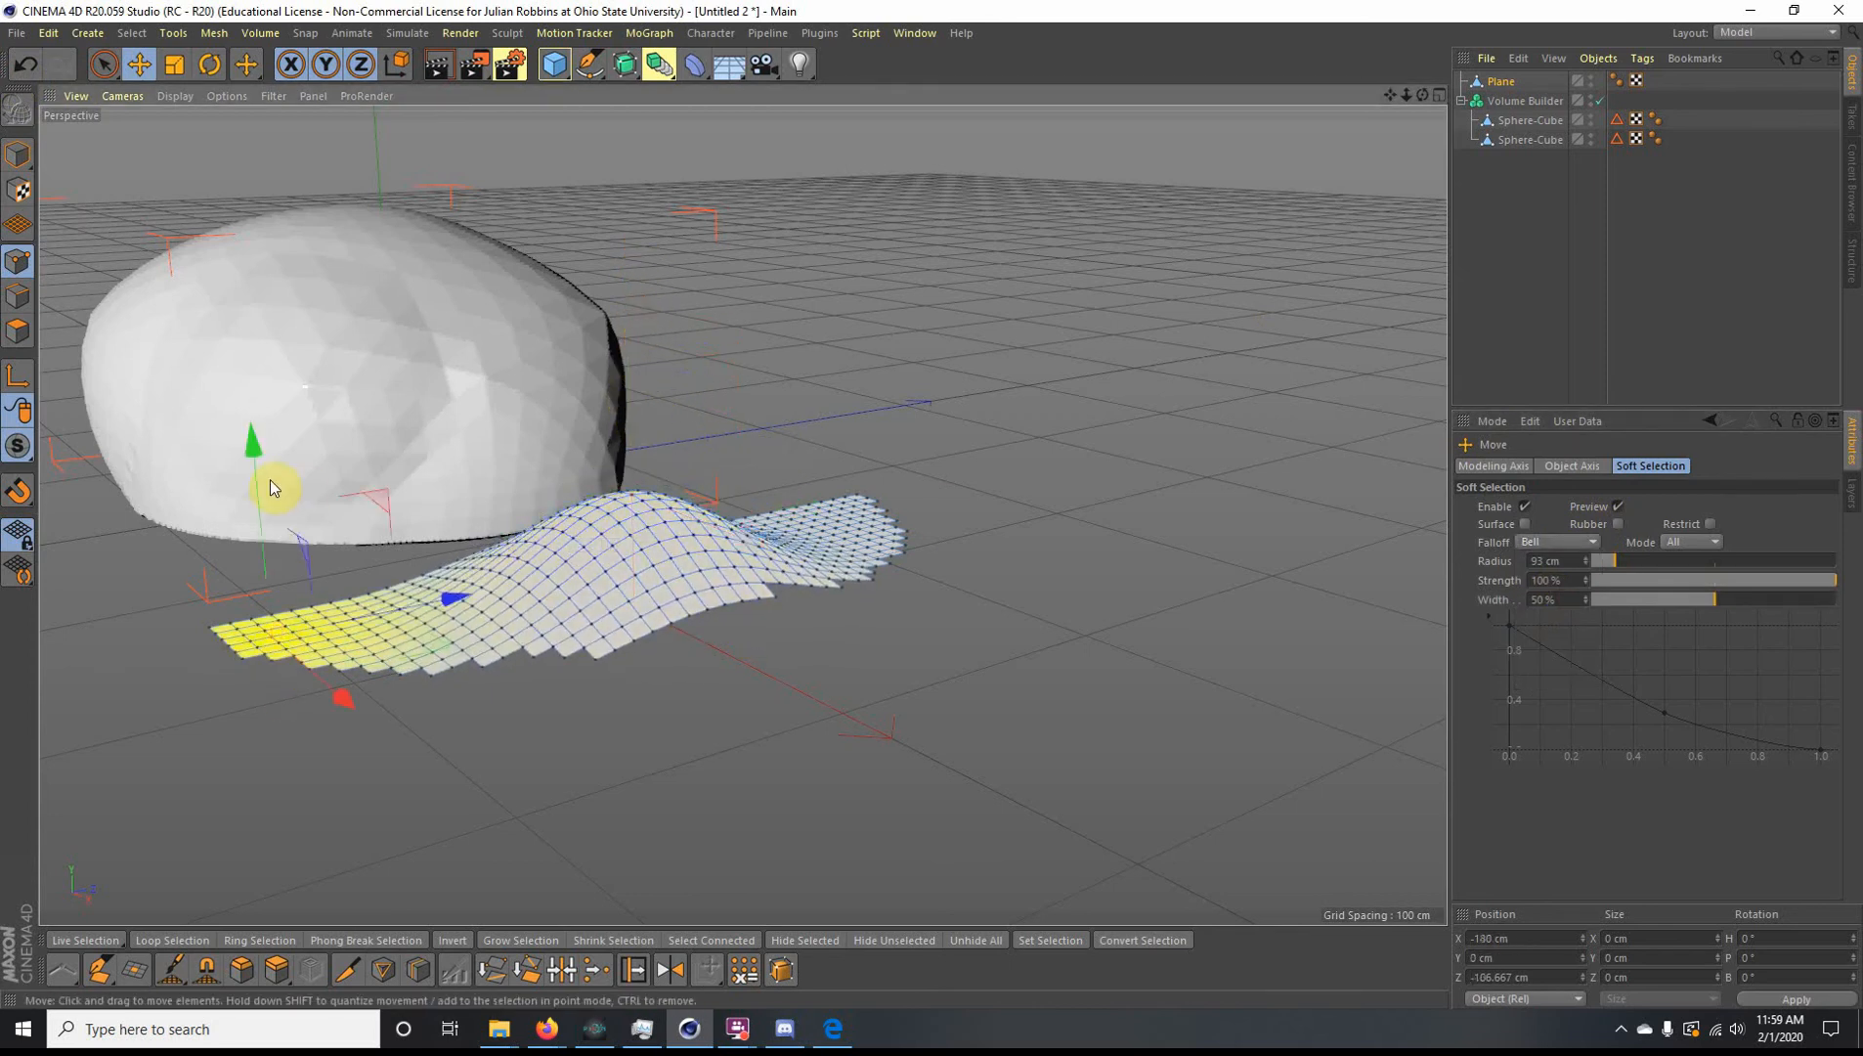
mouse_move(271, 486)
left_mouse_down()
mouse_move(258, 505)
mouse_move(258, 476)
left_mouse_up()
left_click(836, 523)
mouse_move(831, 375)
left_mouse_down()
mouse_move(841, 398)
mouse_move(826, 381)
left_mouse_up()
left_click_drag(842, 542, 608, 606, "alt")
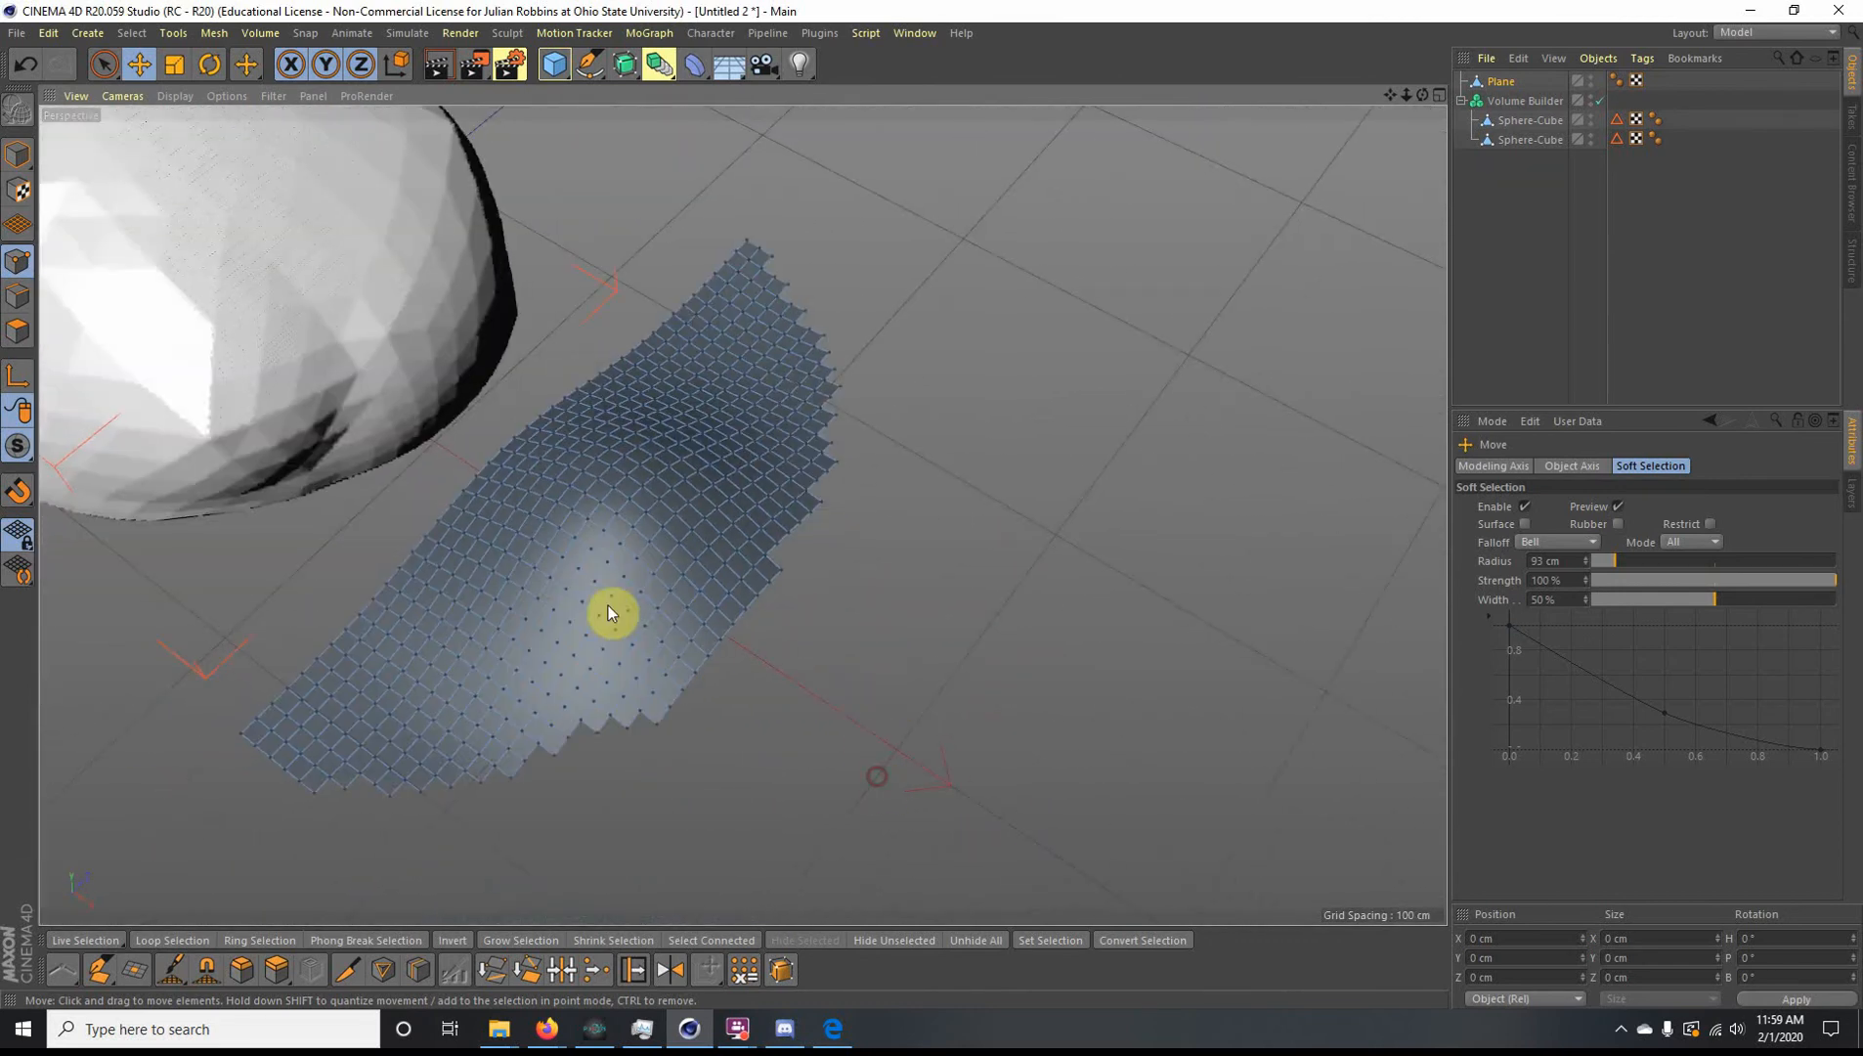
Step: Return to whole-object editing, add a Cloth Surface and make the plane its child
left_click(18, 153)
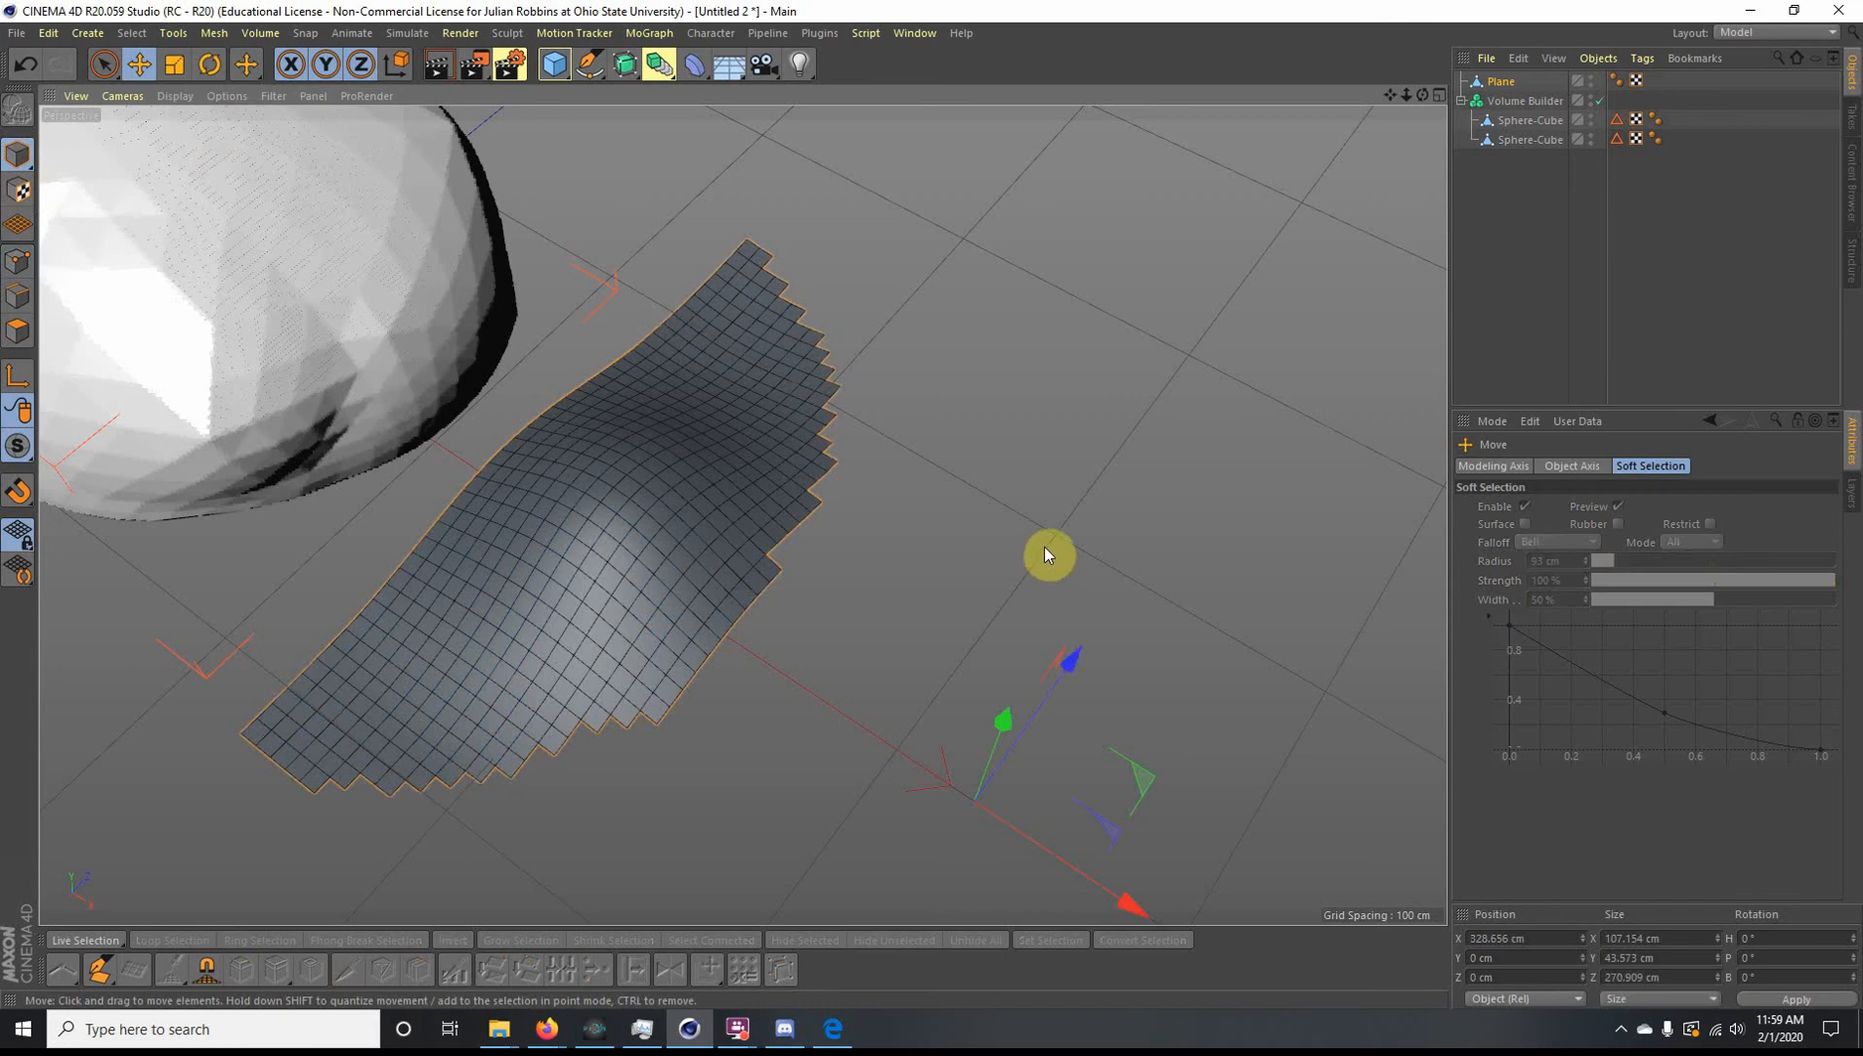
left_click_drag(1043, 547, 278, 237, "alt")
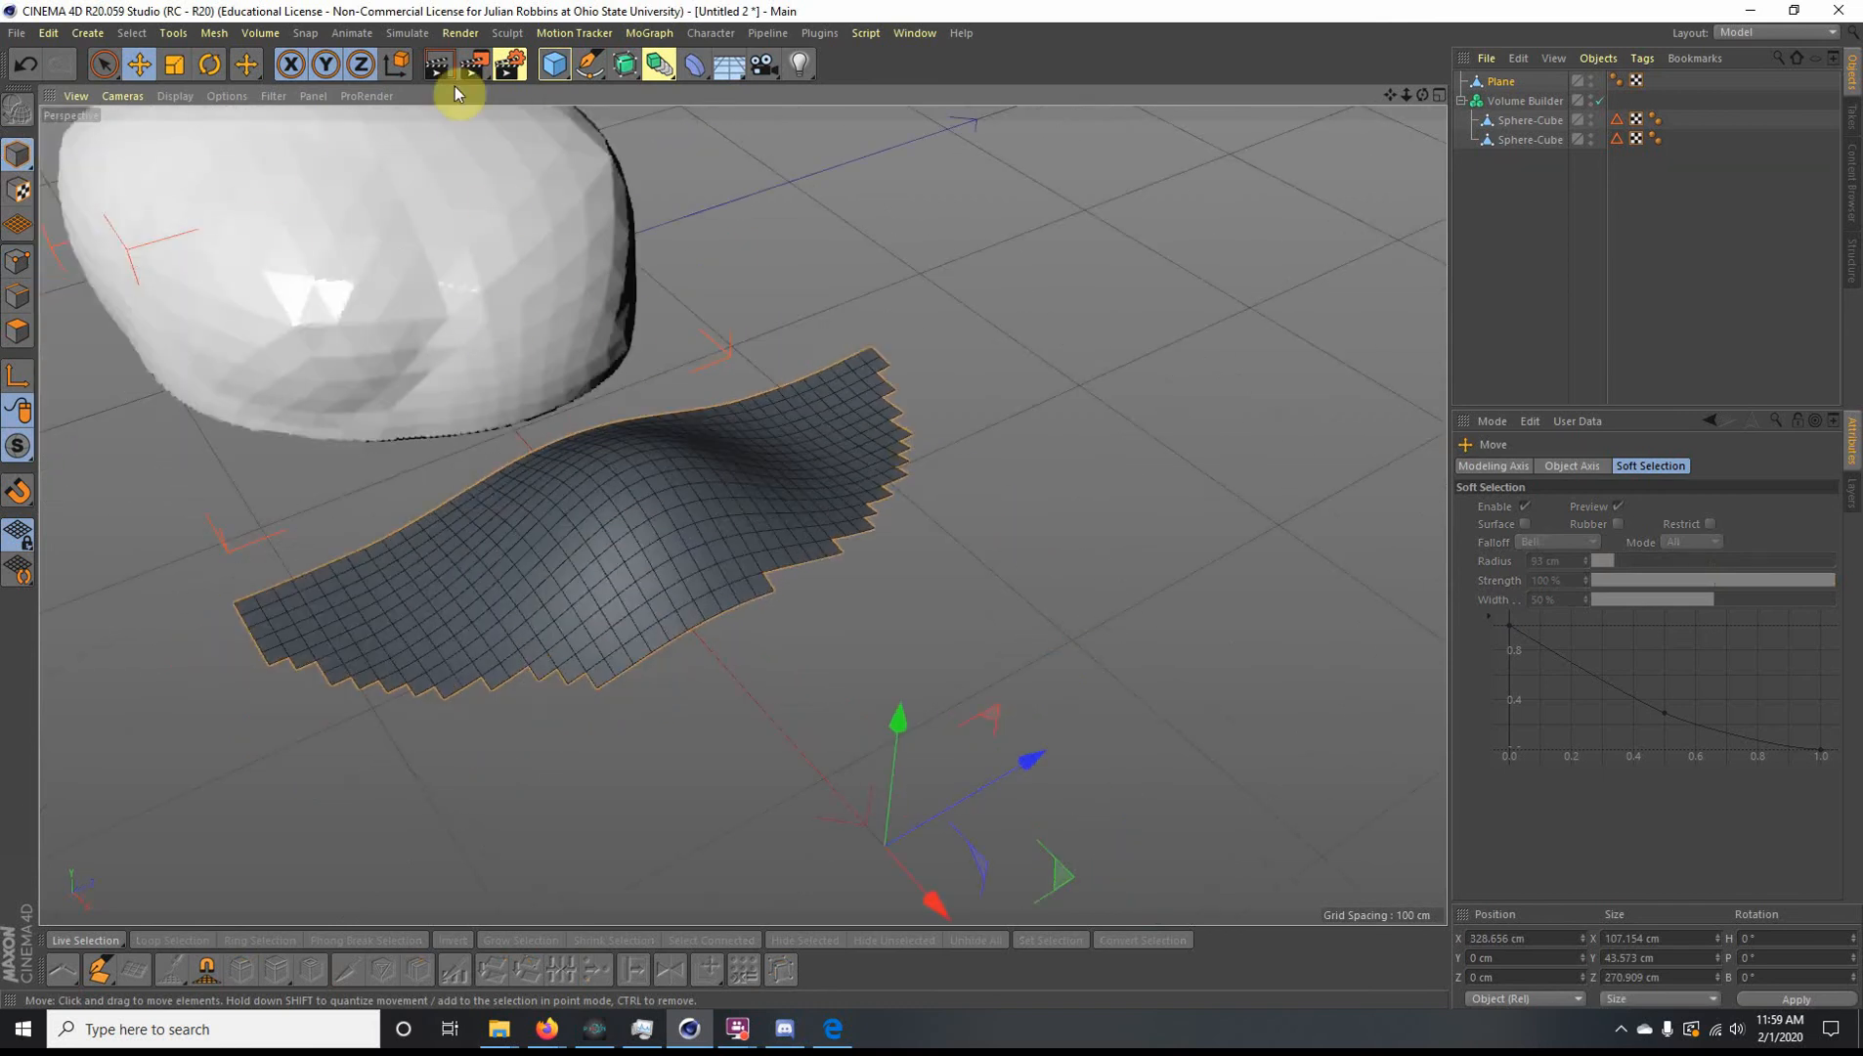
left_click(406, 32)
mouse_move(423, 61)
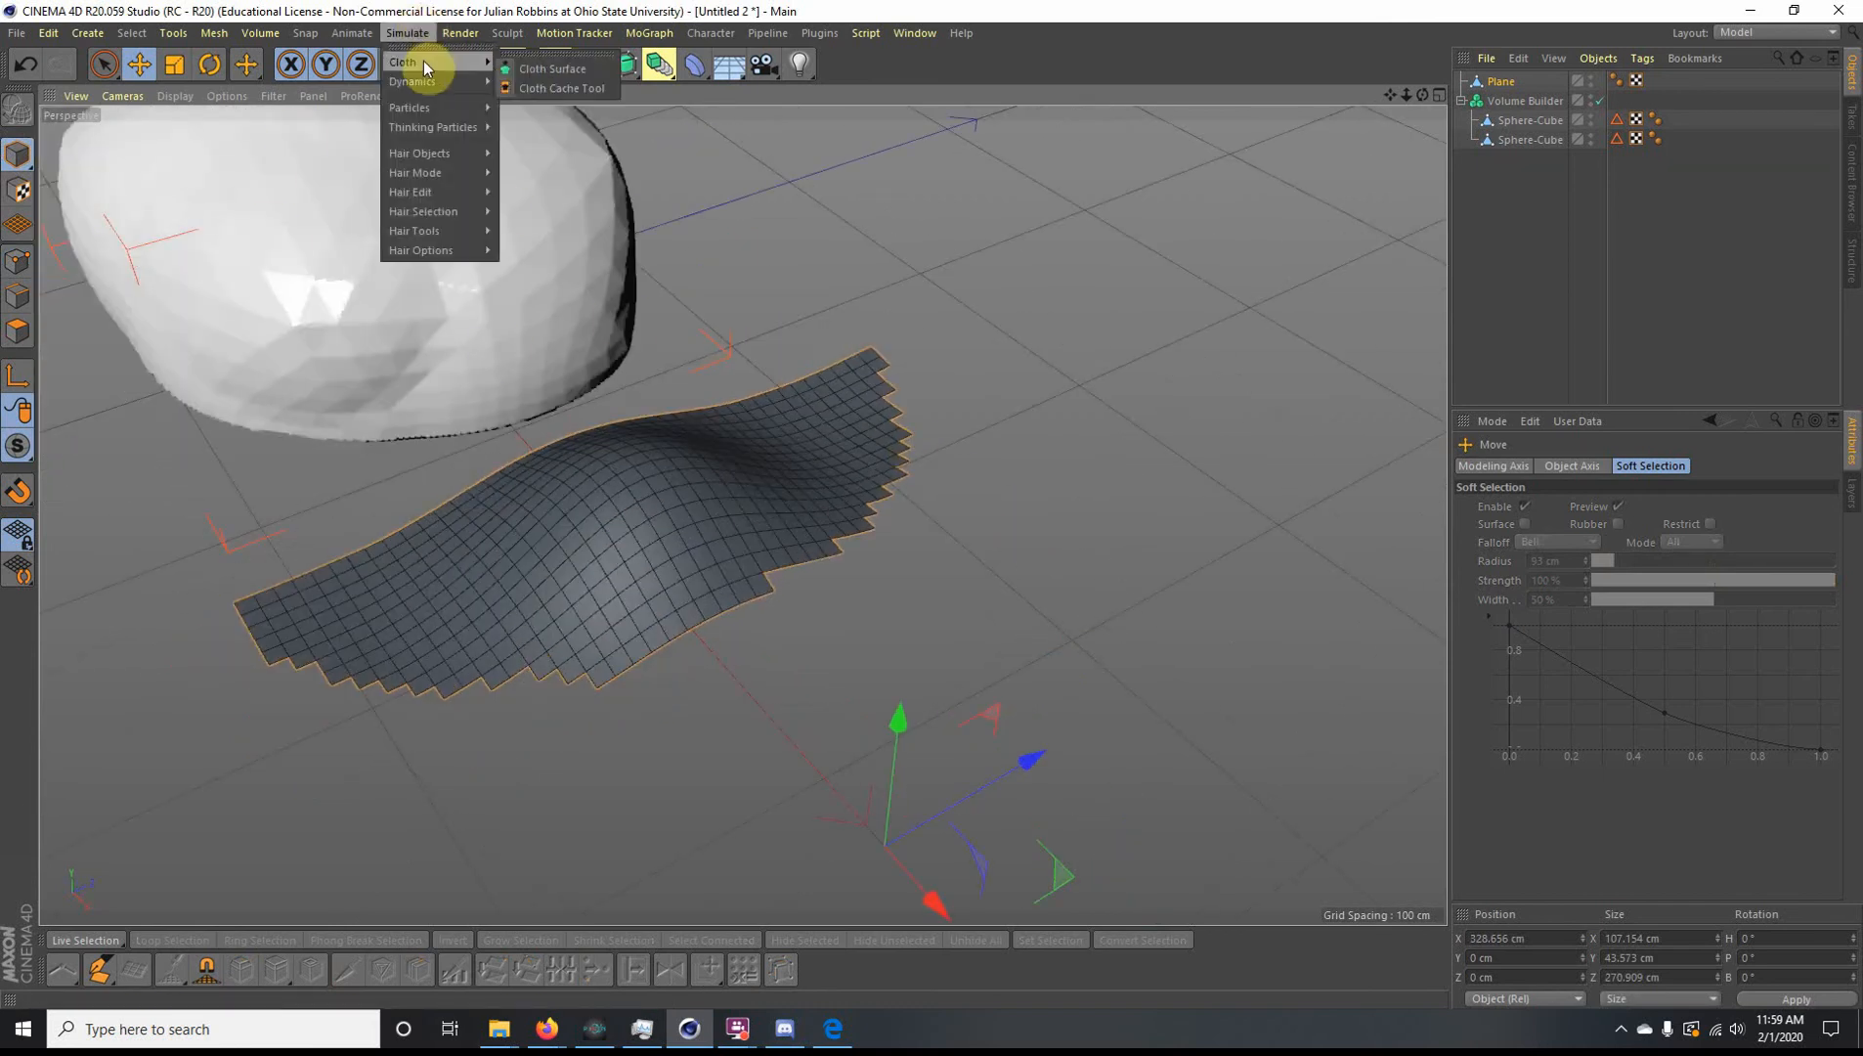
left_click(533, 69)
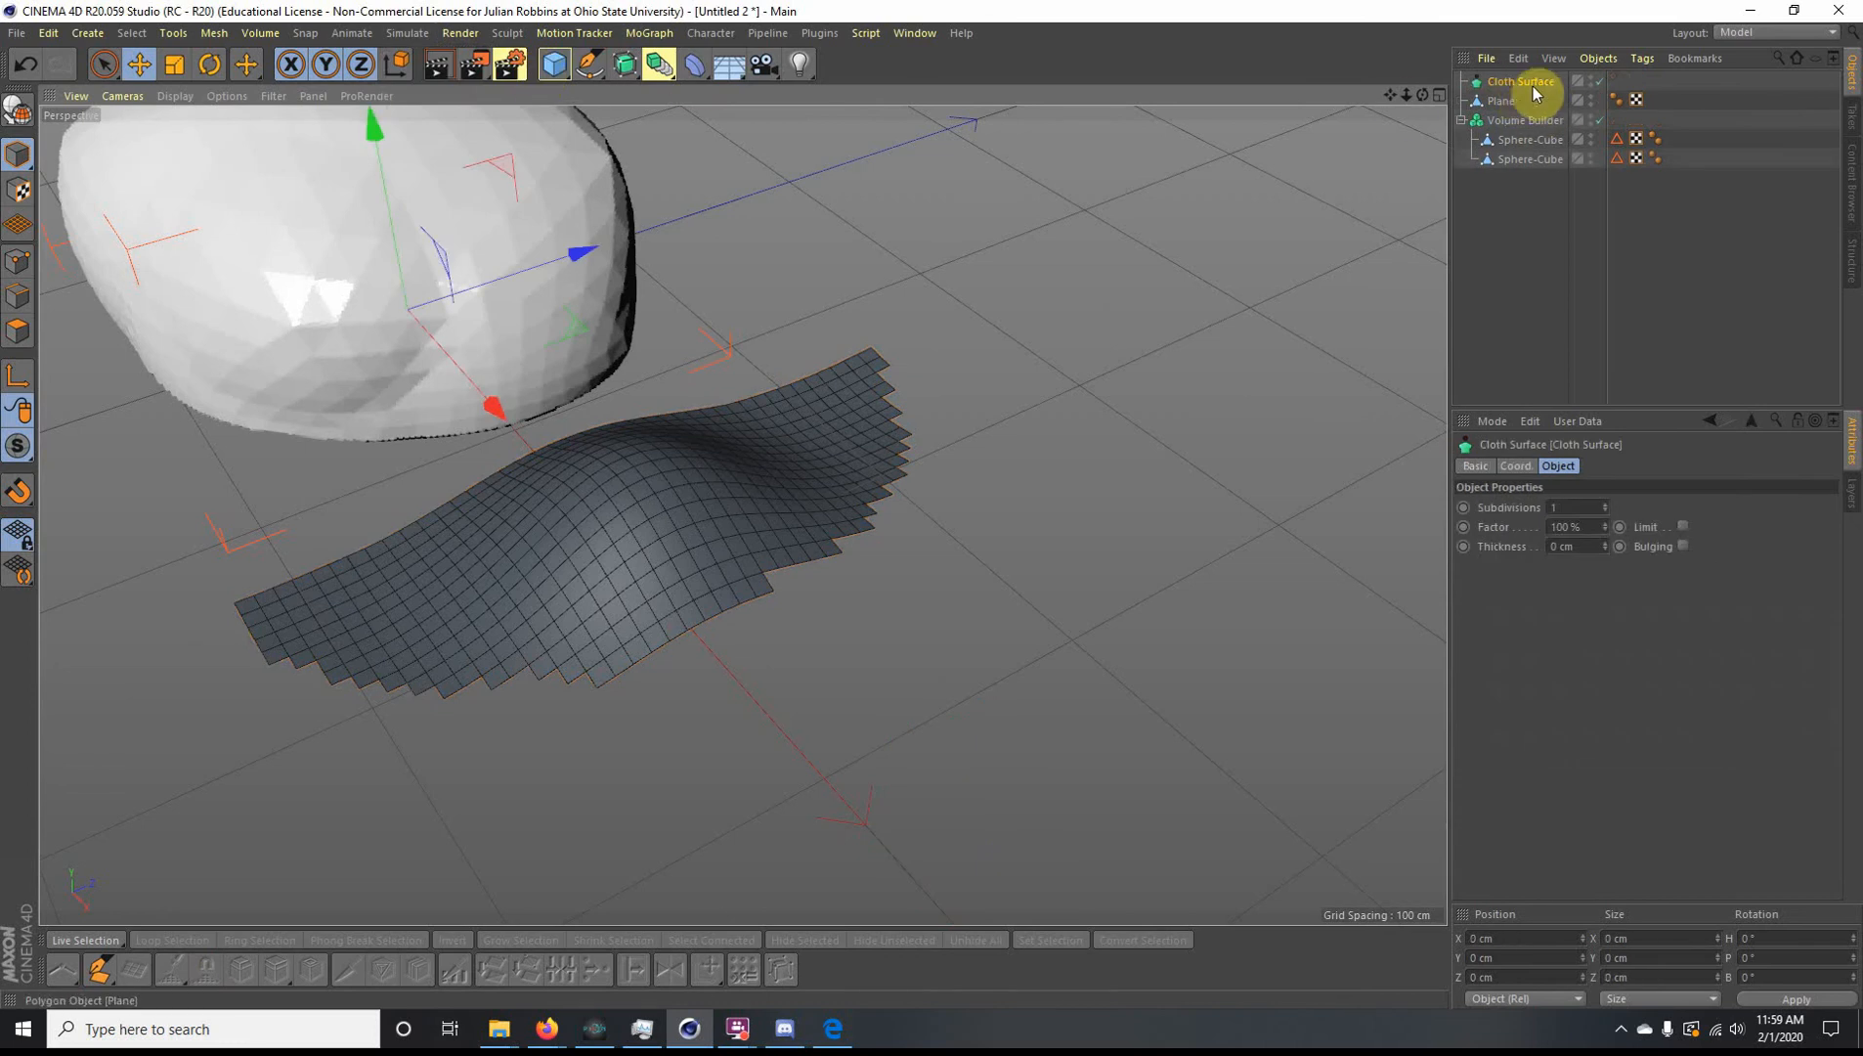
left_click(1510, 102)
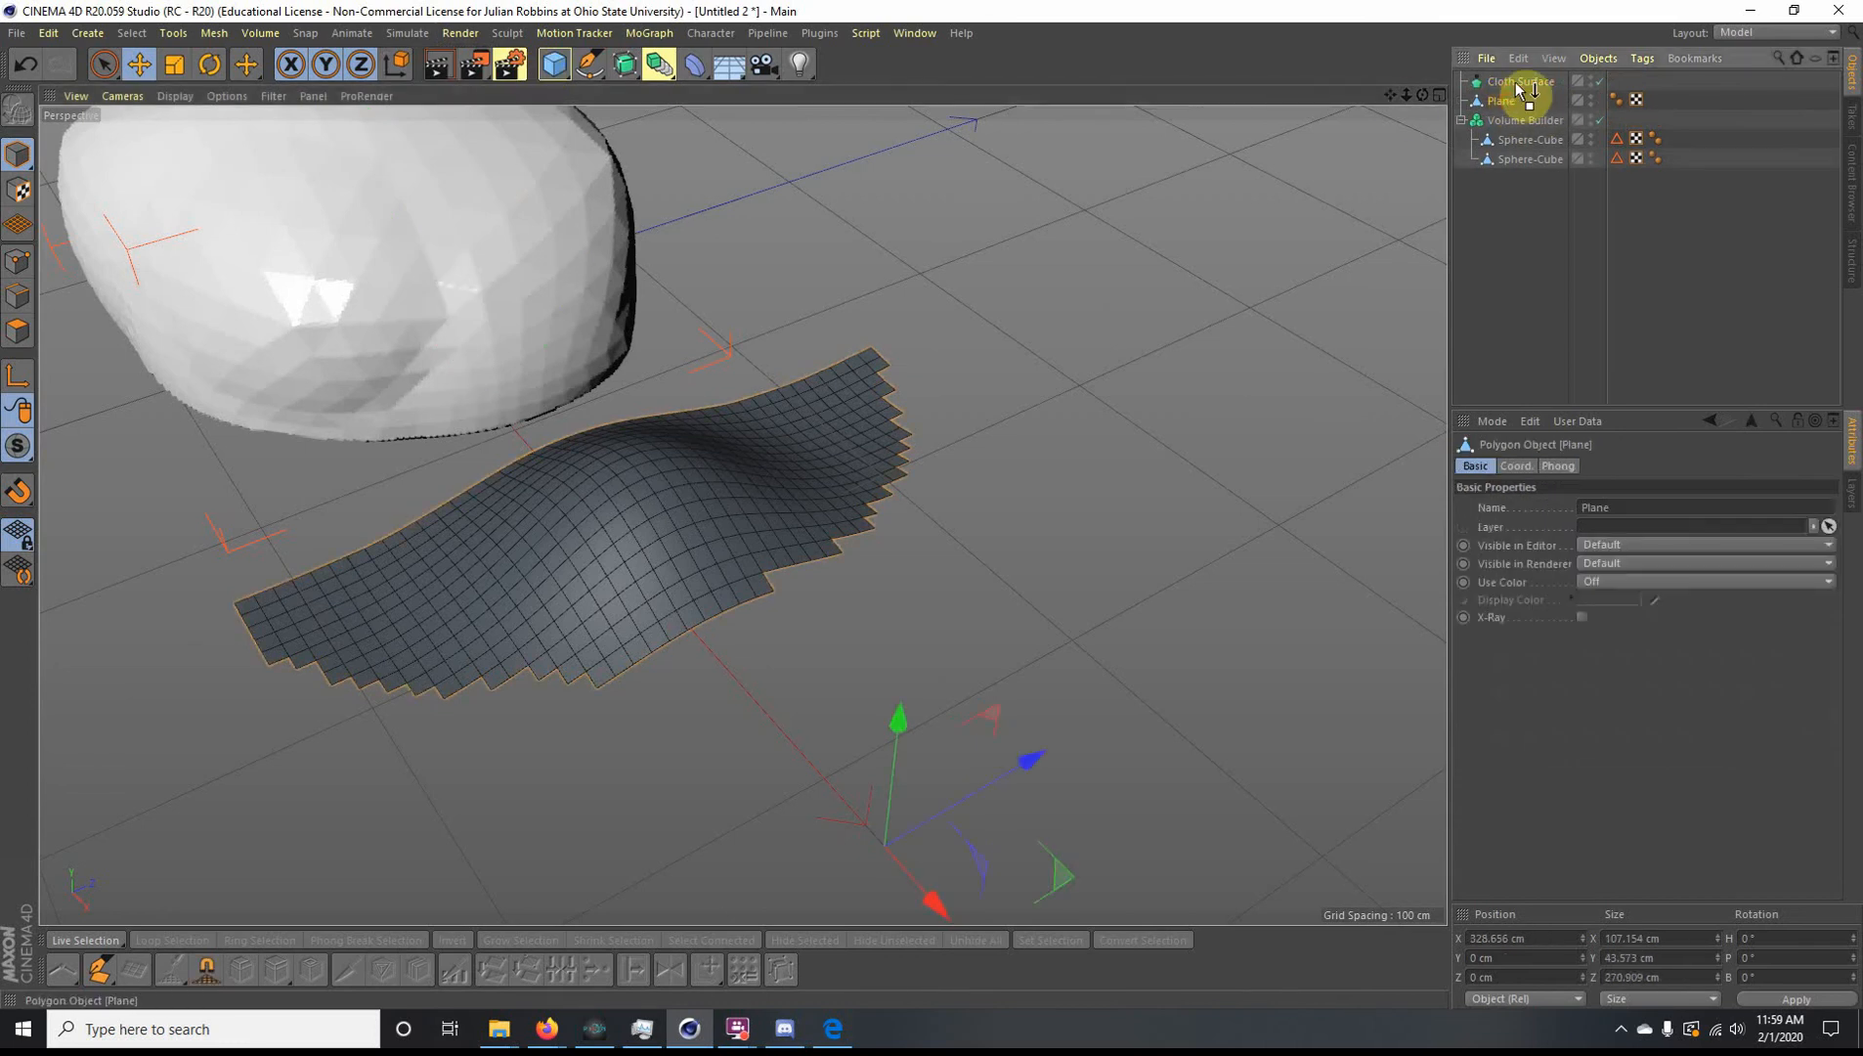
left_click_drag(1517, 88, 1514, 85)
left_click(1533, 82)
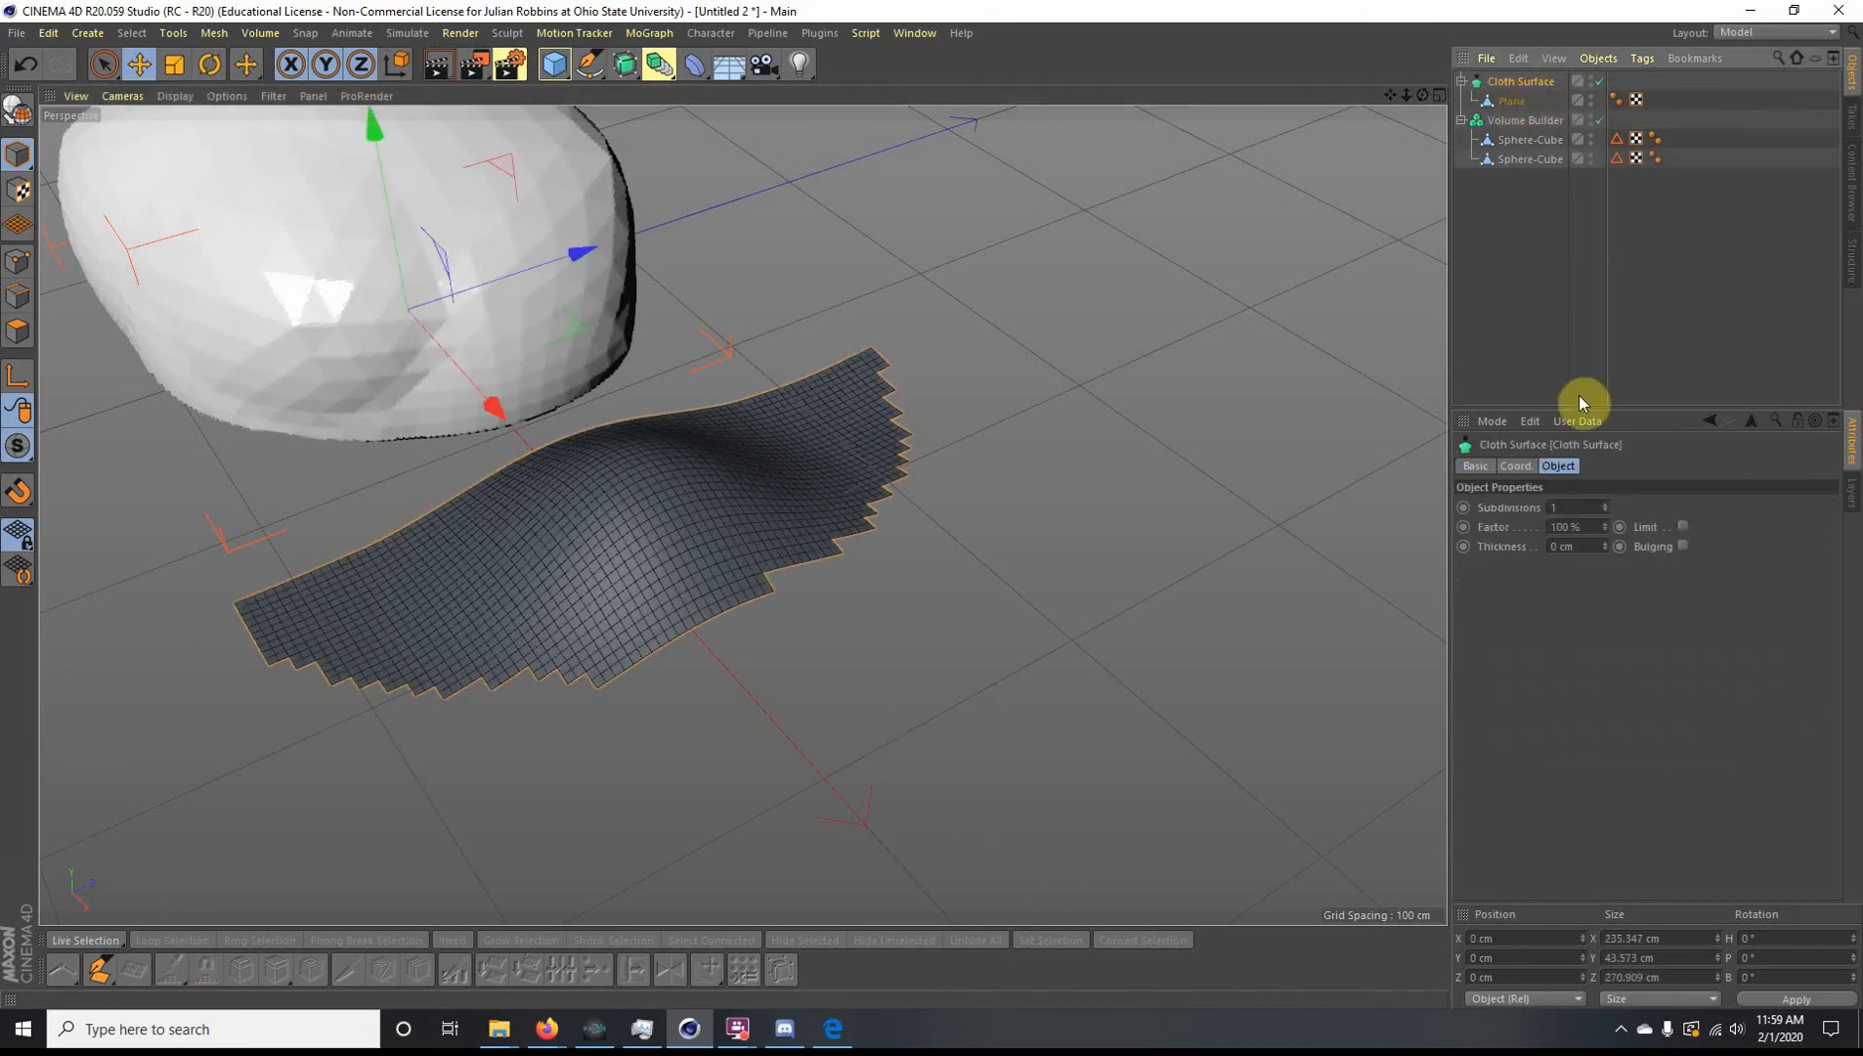
Step: Set the Cloth Surface's thickness to 1 cm and its subdivisions to 0
left_click(1603, 542)
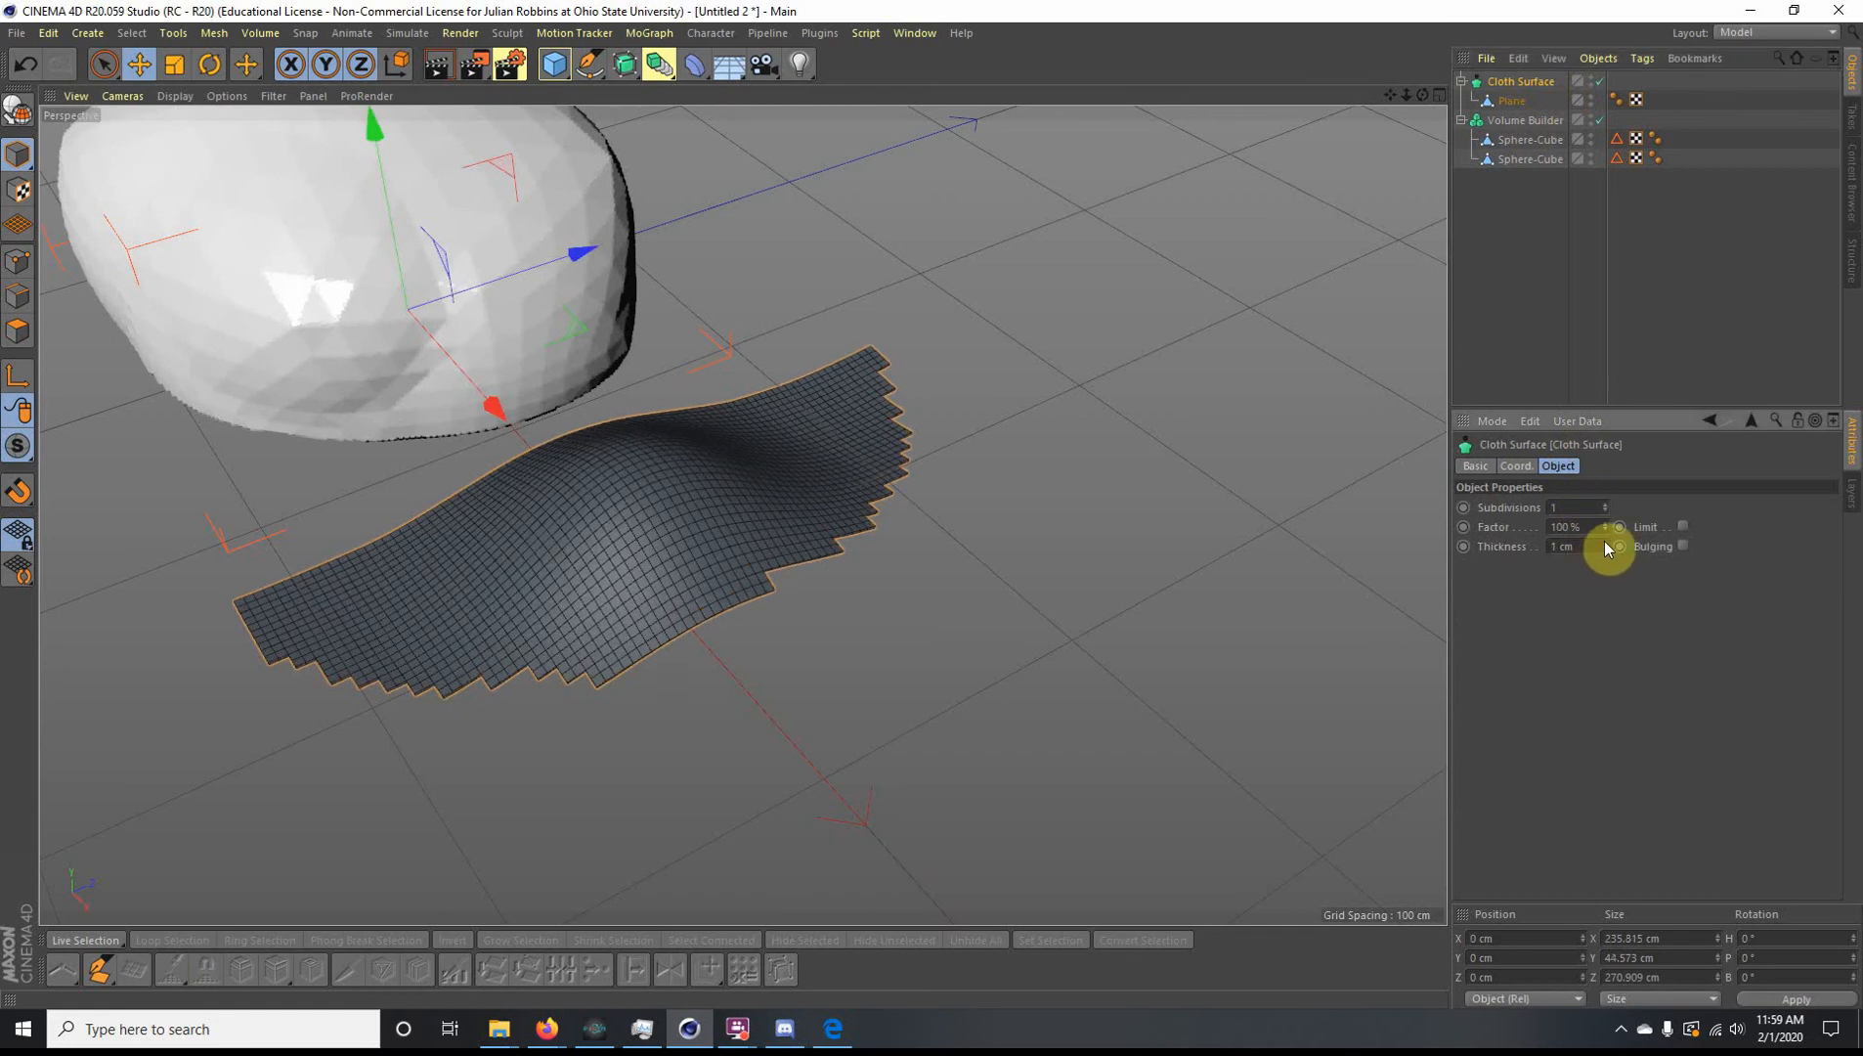
left_click_drag(660, 696, 583, 531, "alt")
right_click_drag(482, 559, 623, 620, "alt")
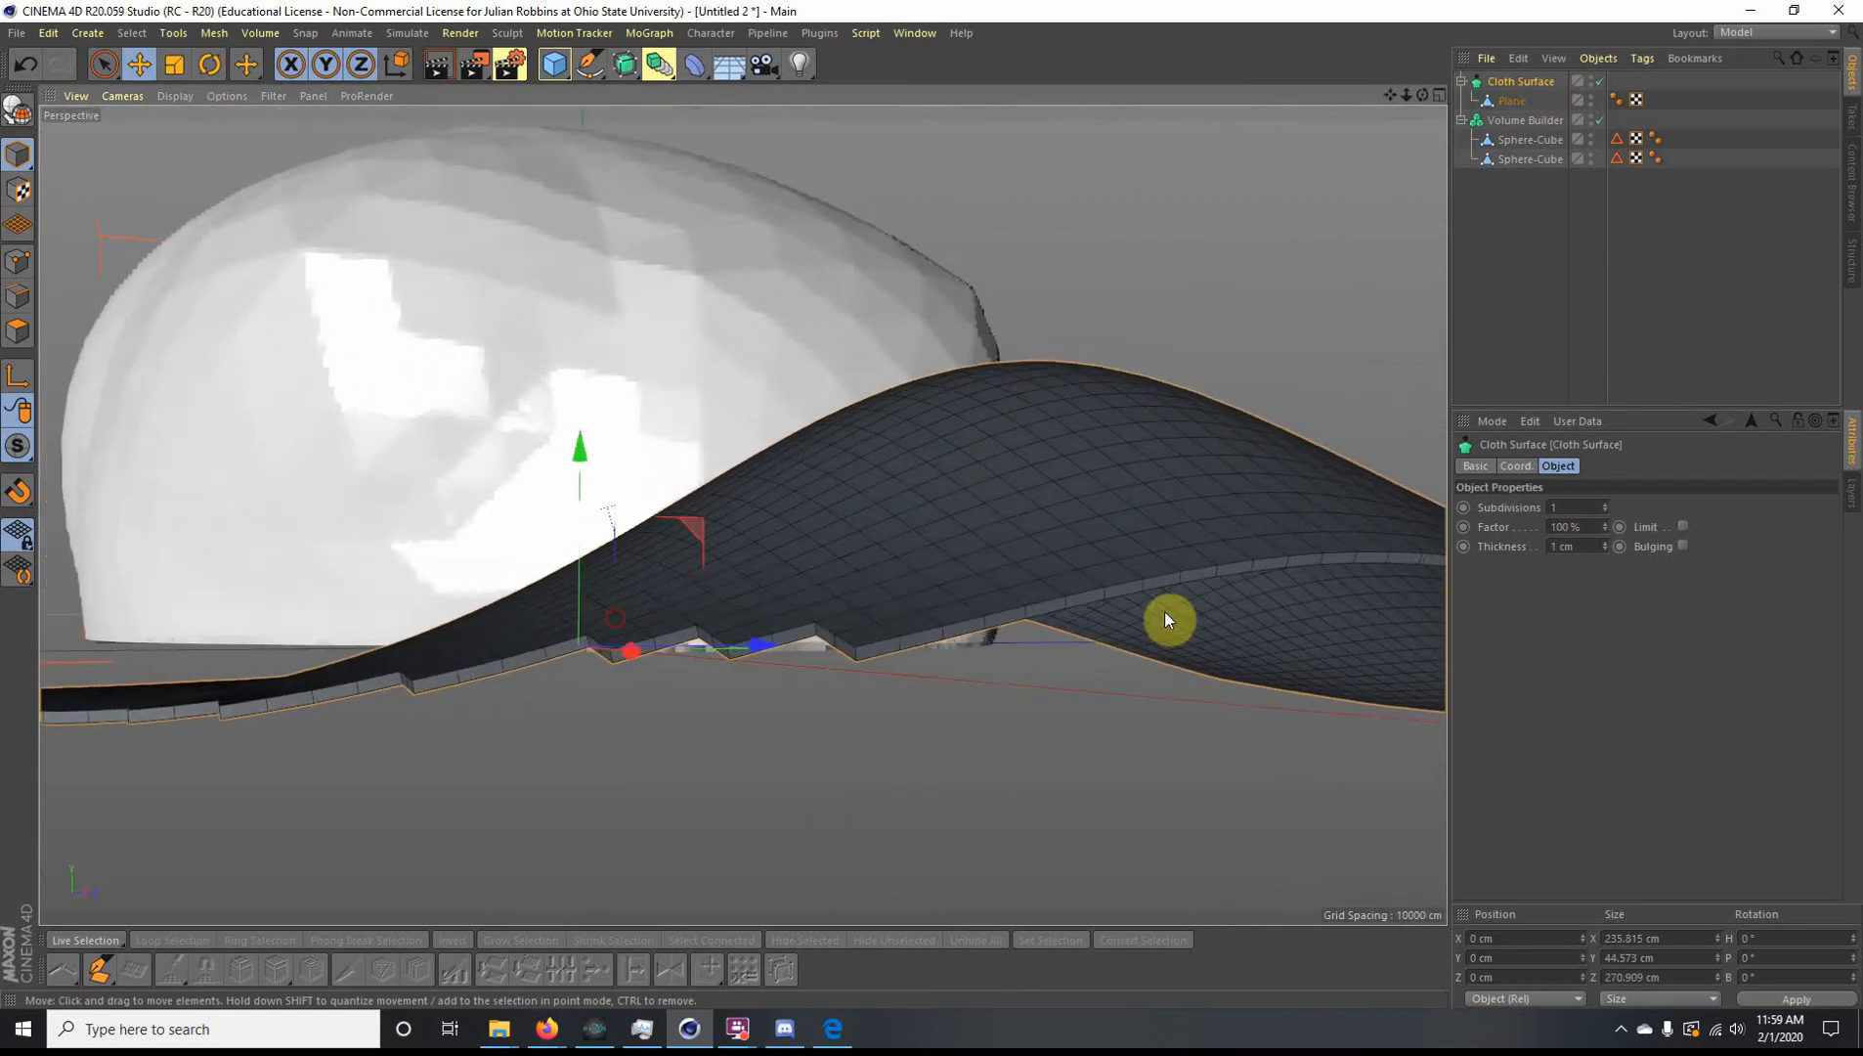
left_click(1605, 510)
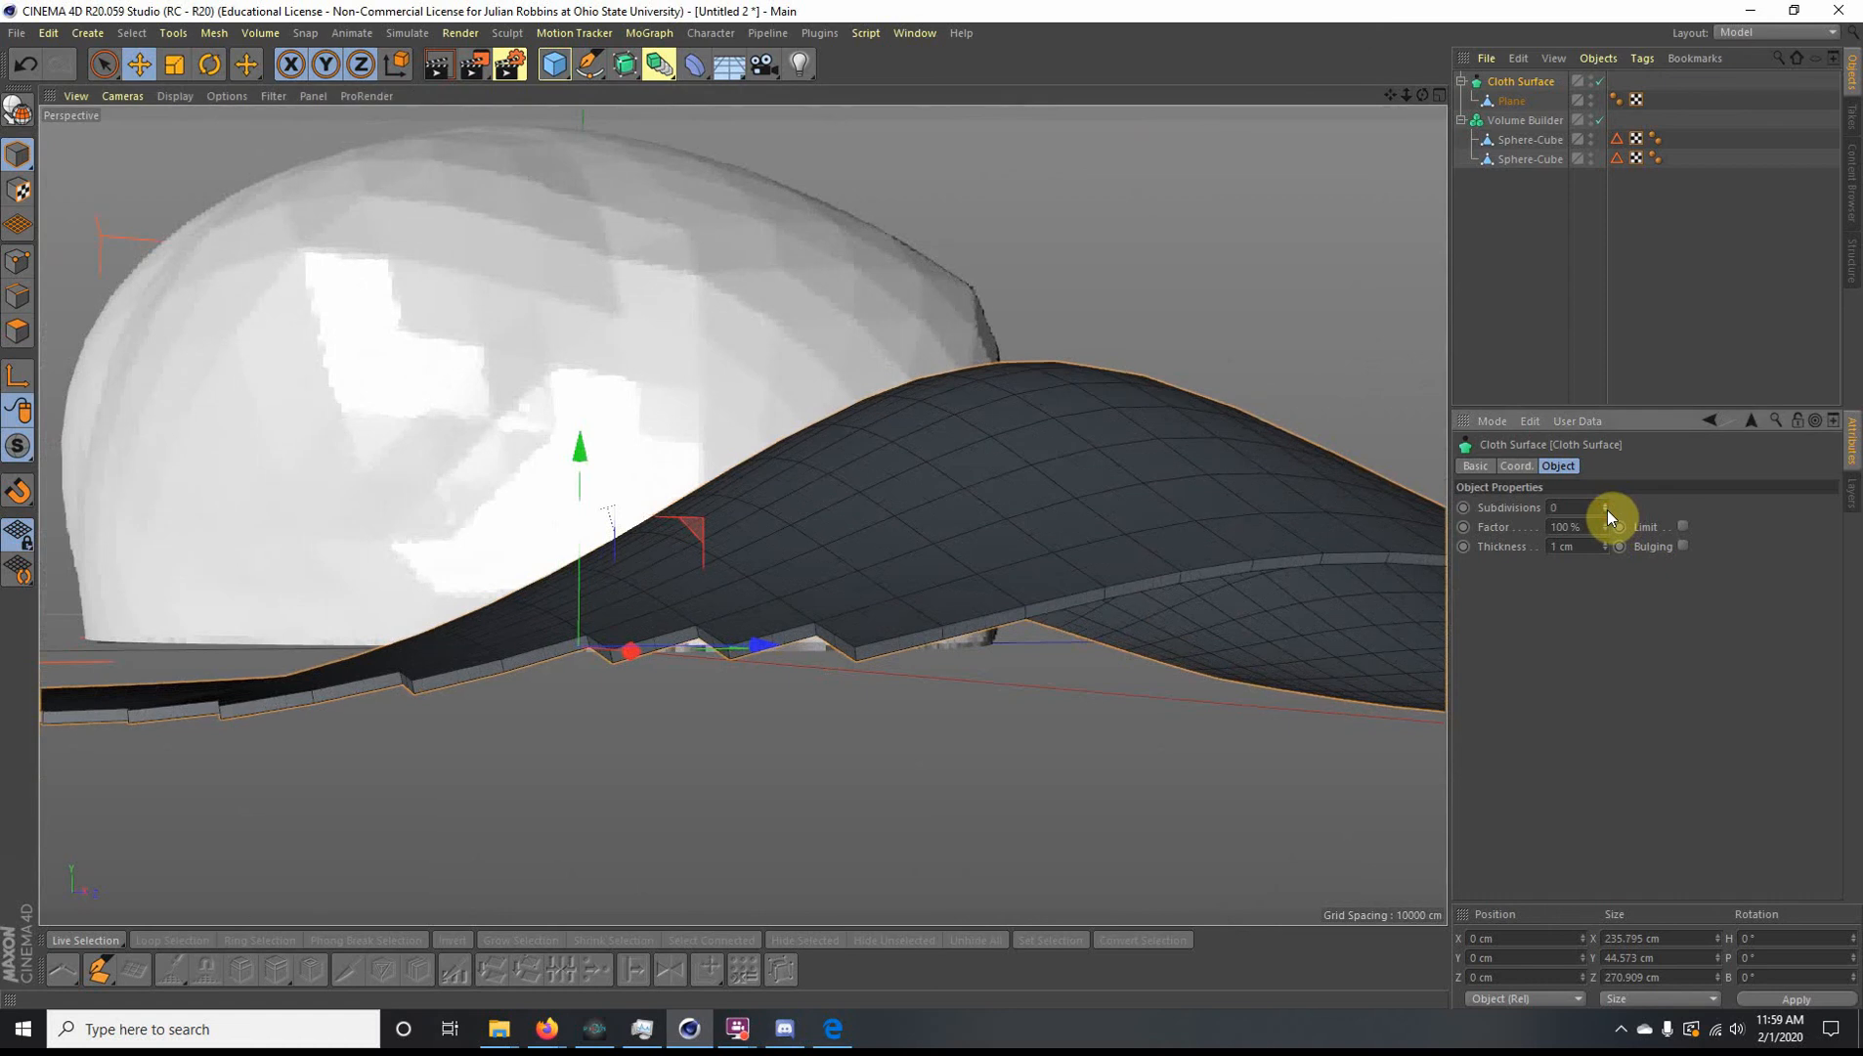
Step: Take the plane out of the Cloth Surface to compare its thickness, and nest it back inside
left_click_drag(860, 724, 1007, 660, "alt")
left_click_drag(1494, 96, 1502, 74)
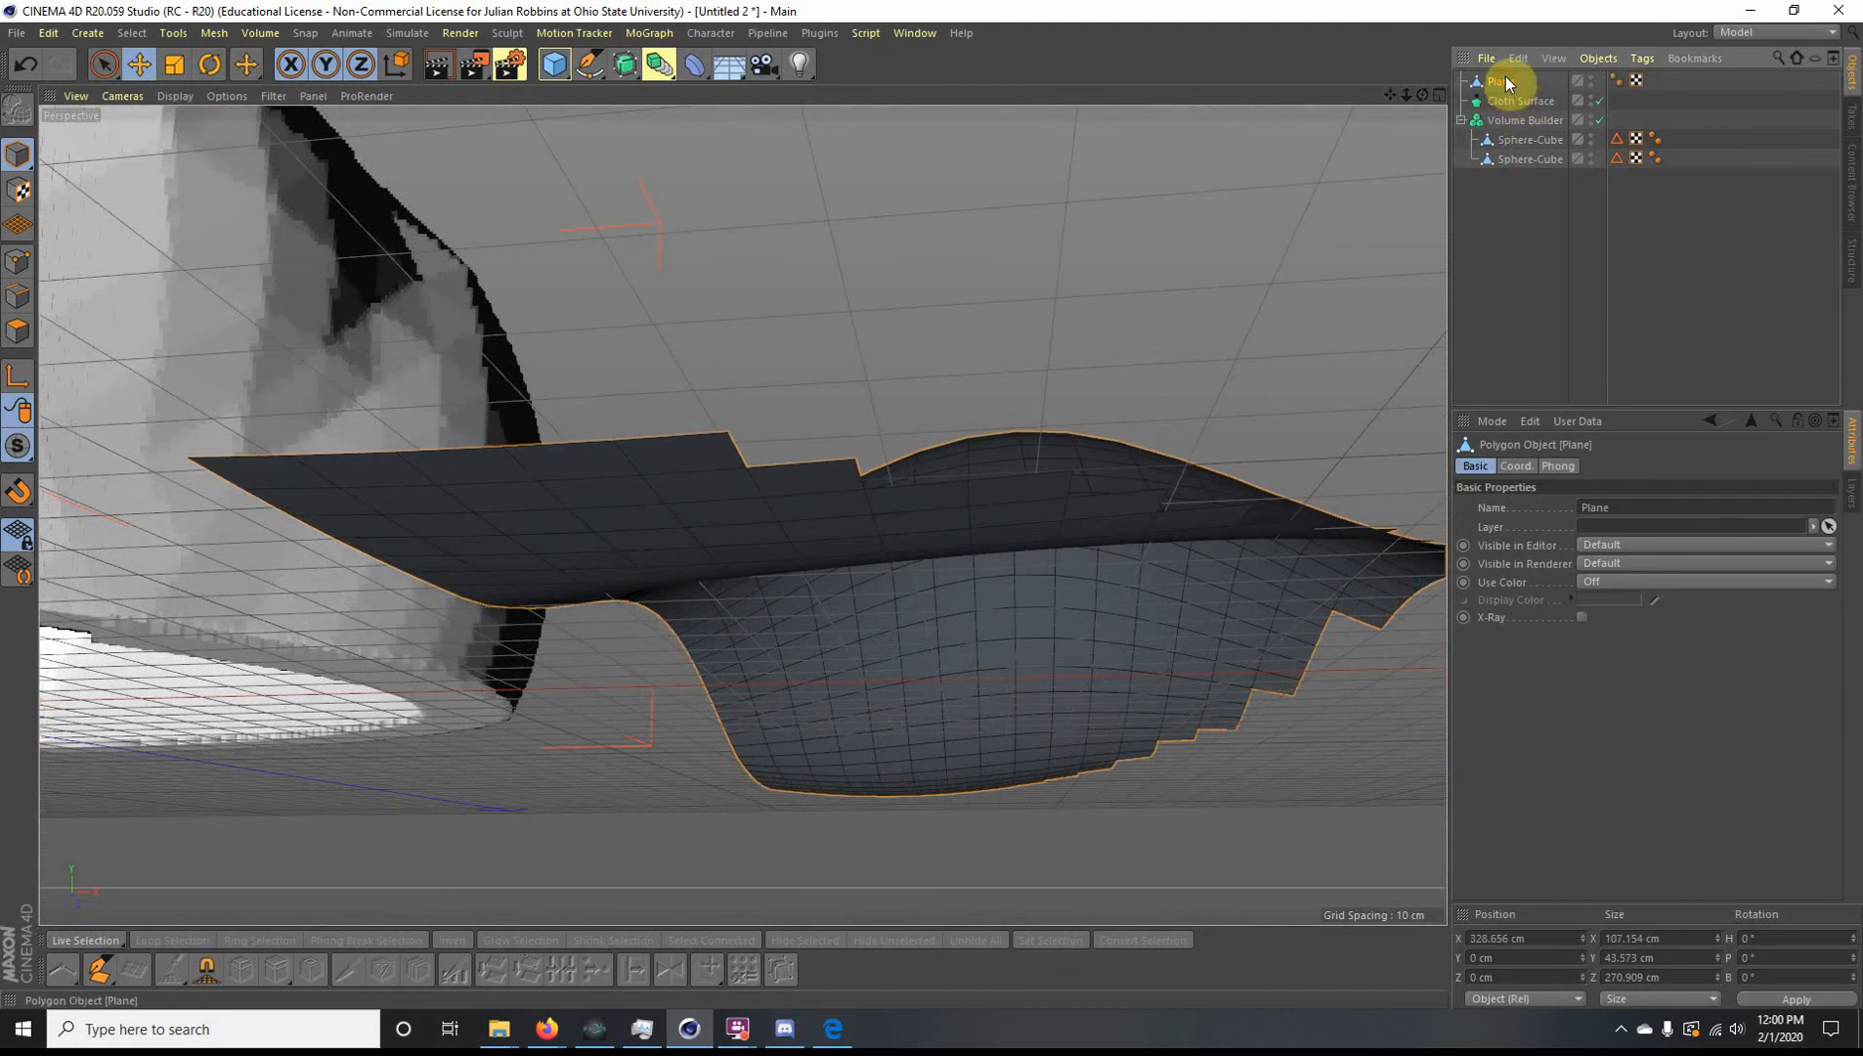
left_click_drag(1521, 106, 1522, 108)
left_click_drag(1021, 420, 852, 358, "alt")
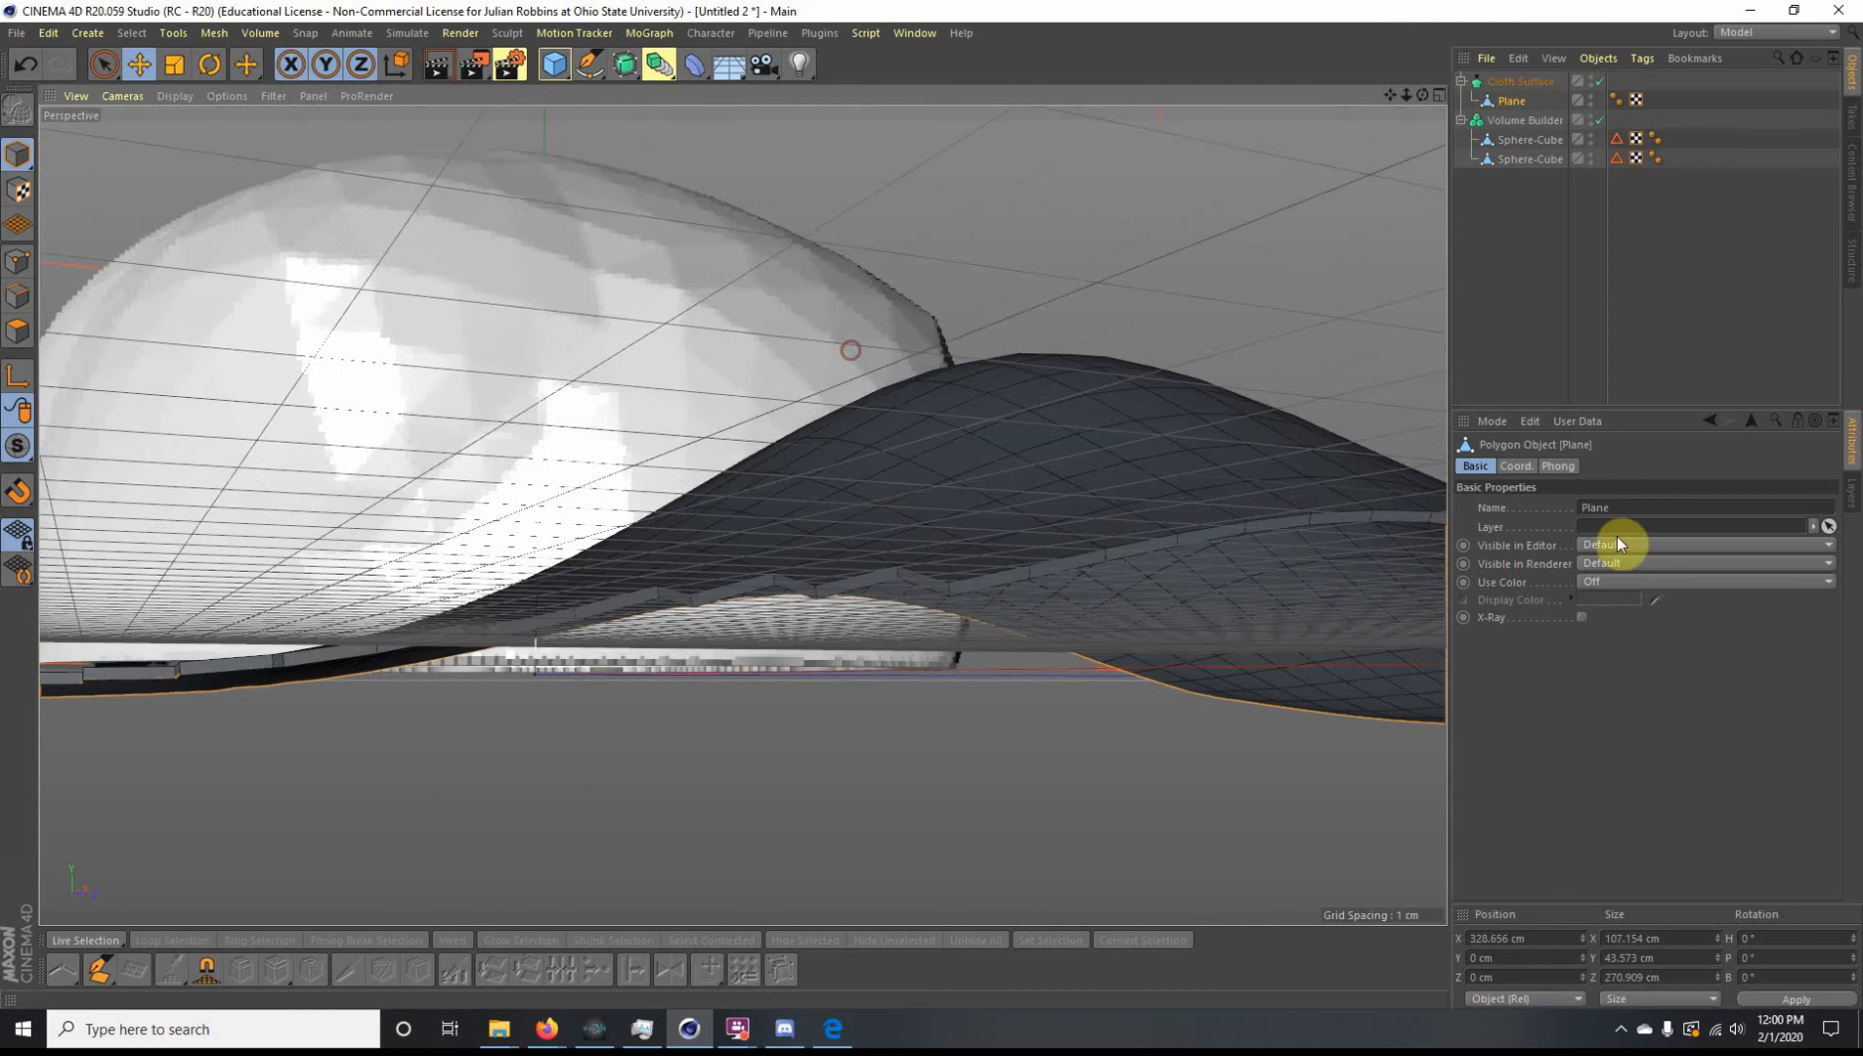
Step: Set the Cloth Surface's thickness to 6 cm
left_click(1517, 82)
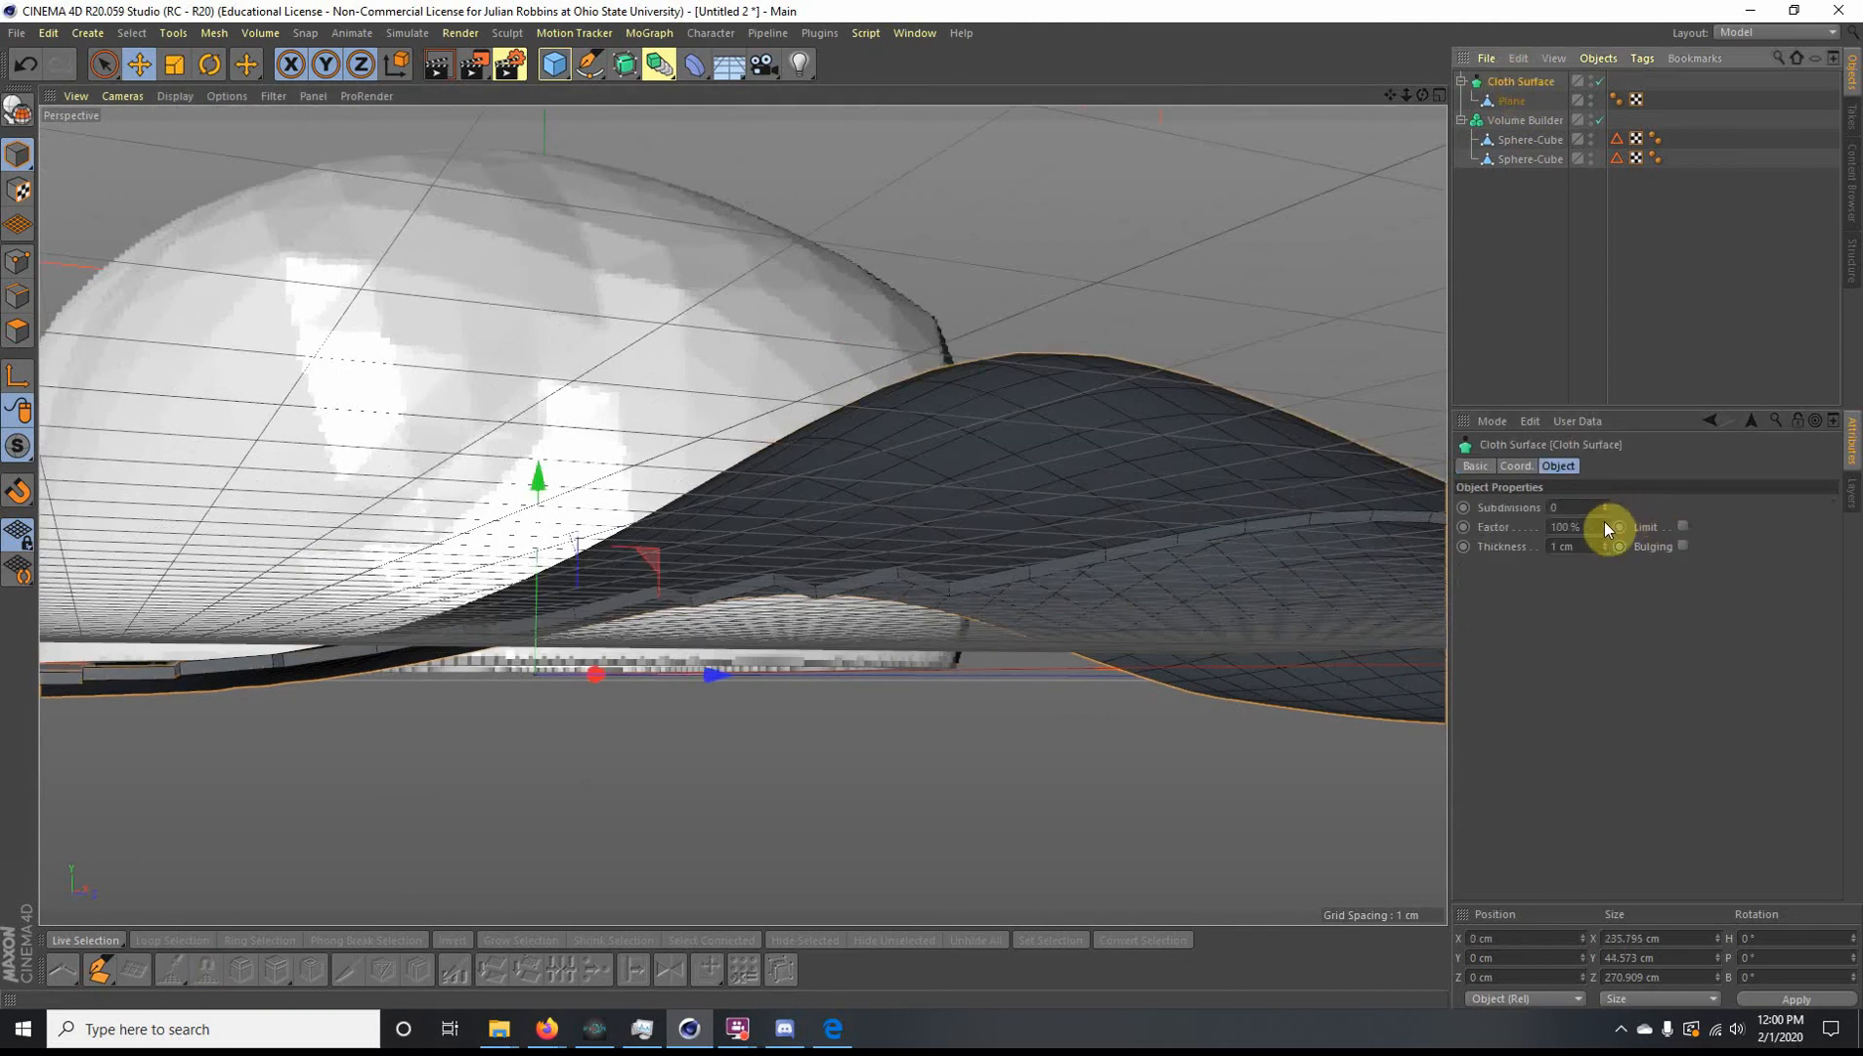
left_click_drag(1605, 539, 1604, 540)
left_click_drag(1217, 627, 594, 658, "alt")
scroll(1056, 696, "down", 3)
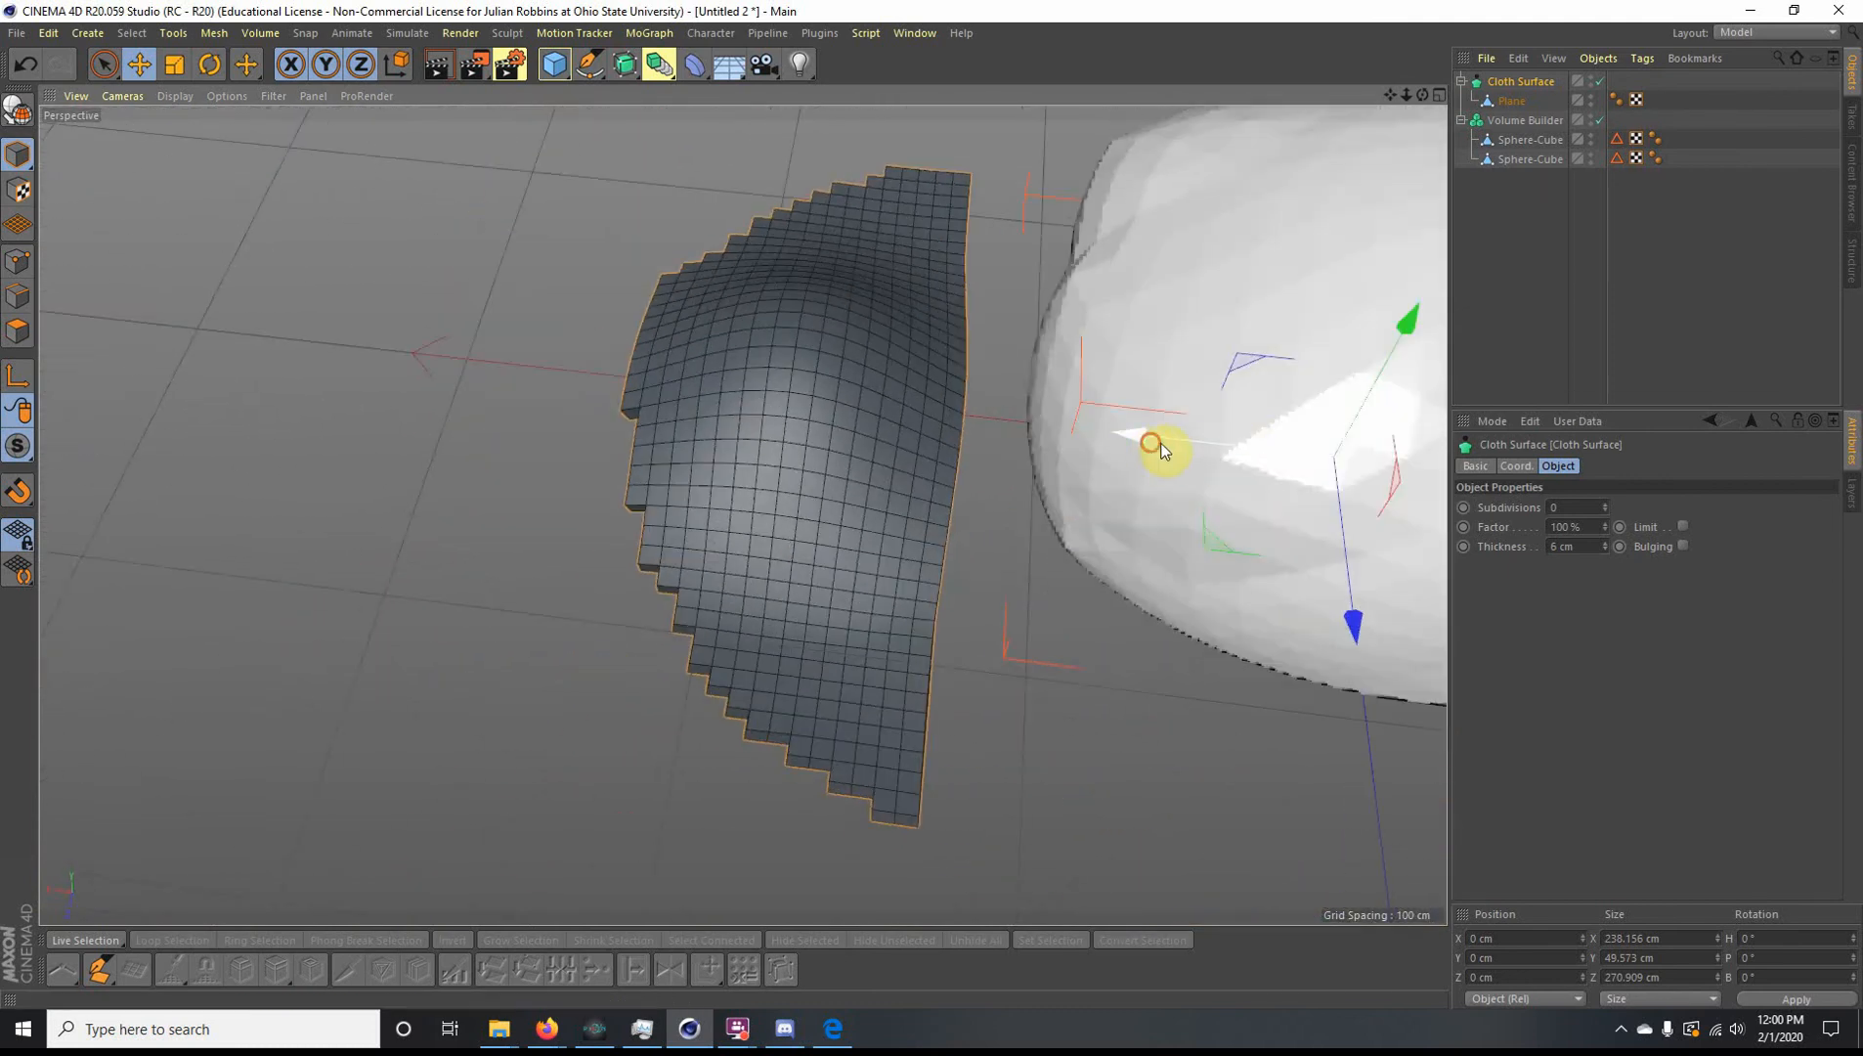
Step: Move the Cloth Surface into the dome's side and scale it down uniformly to about 163 x 34 x 185 cm
left_click_drag(1156, 443, 1294, 438)
left_click_drag(1204, 552, 706, 348, "alt")
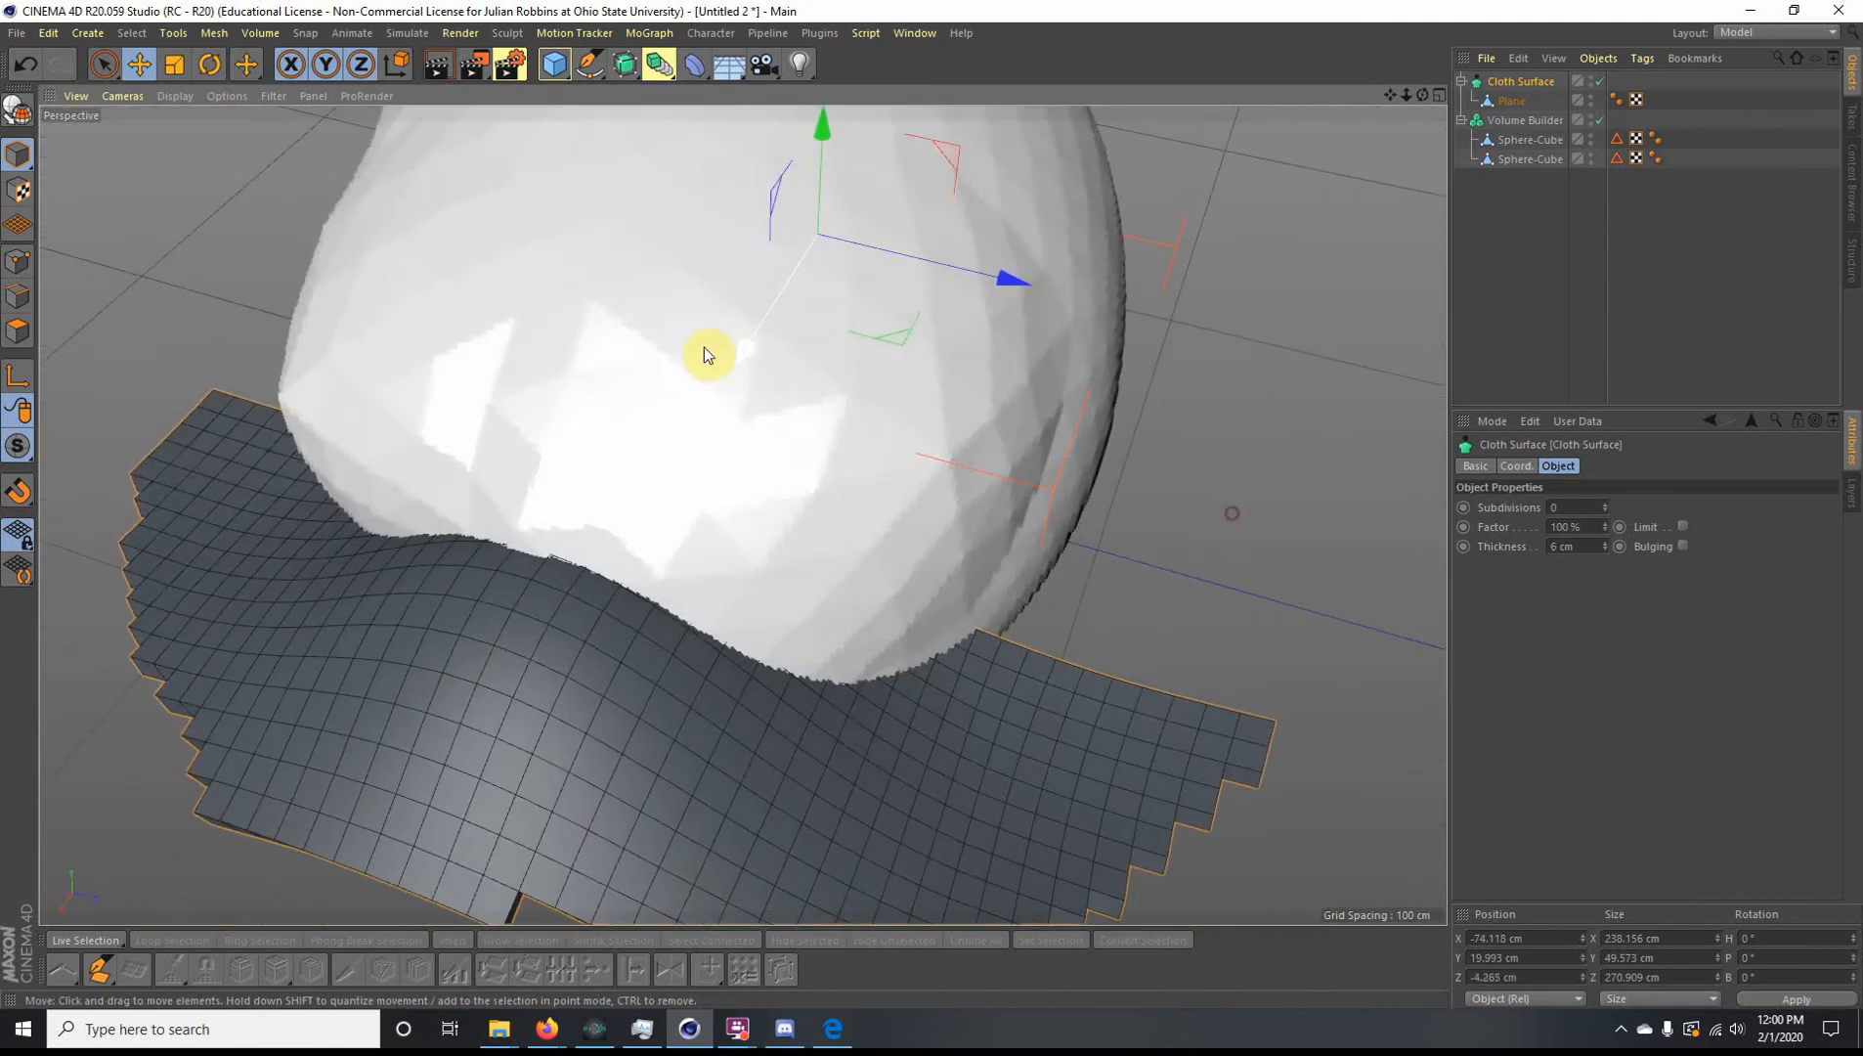
left_click(174, 64)
left_click_drag(1032, 368, 988, 497)
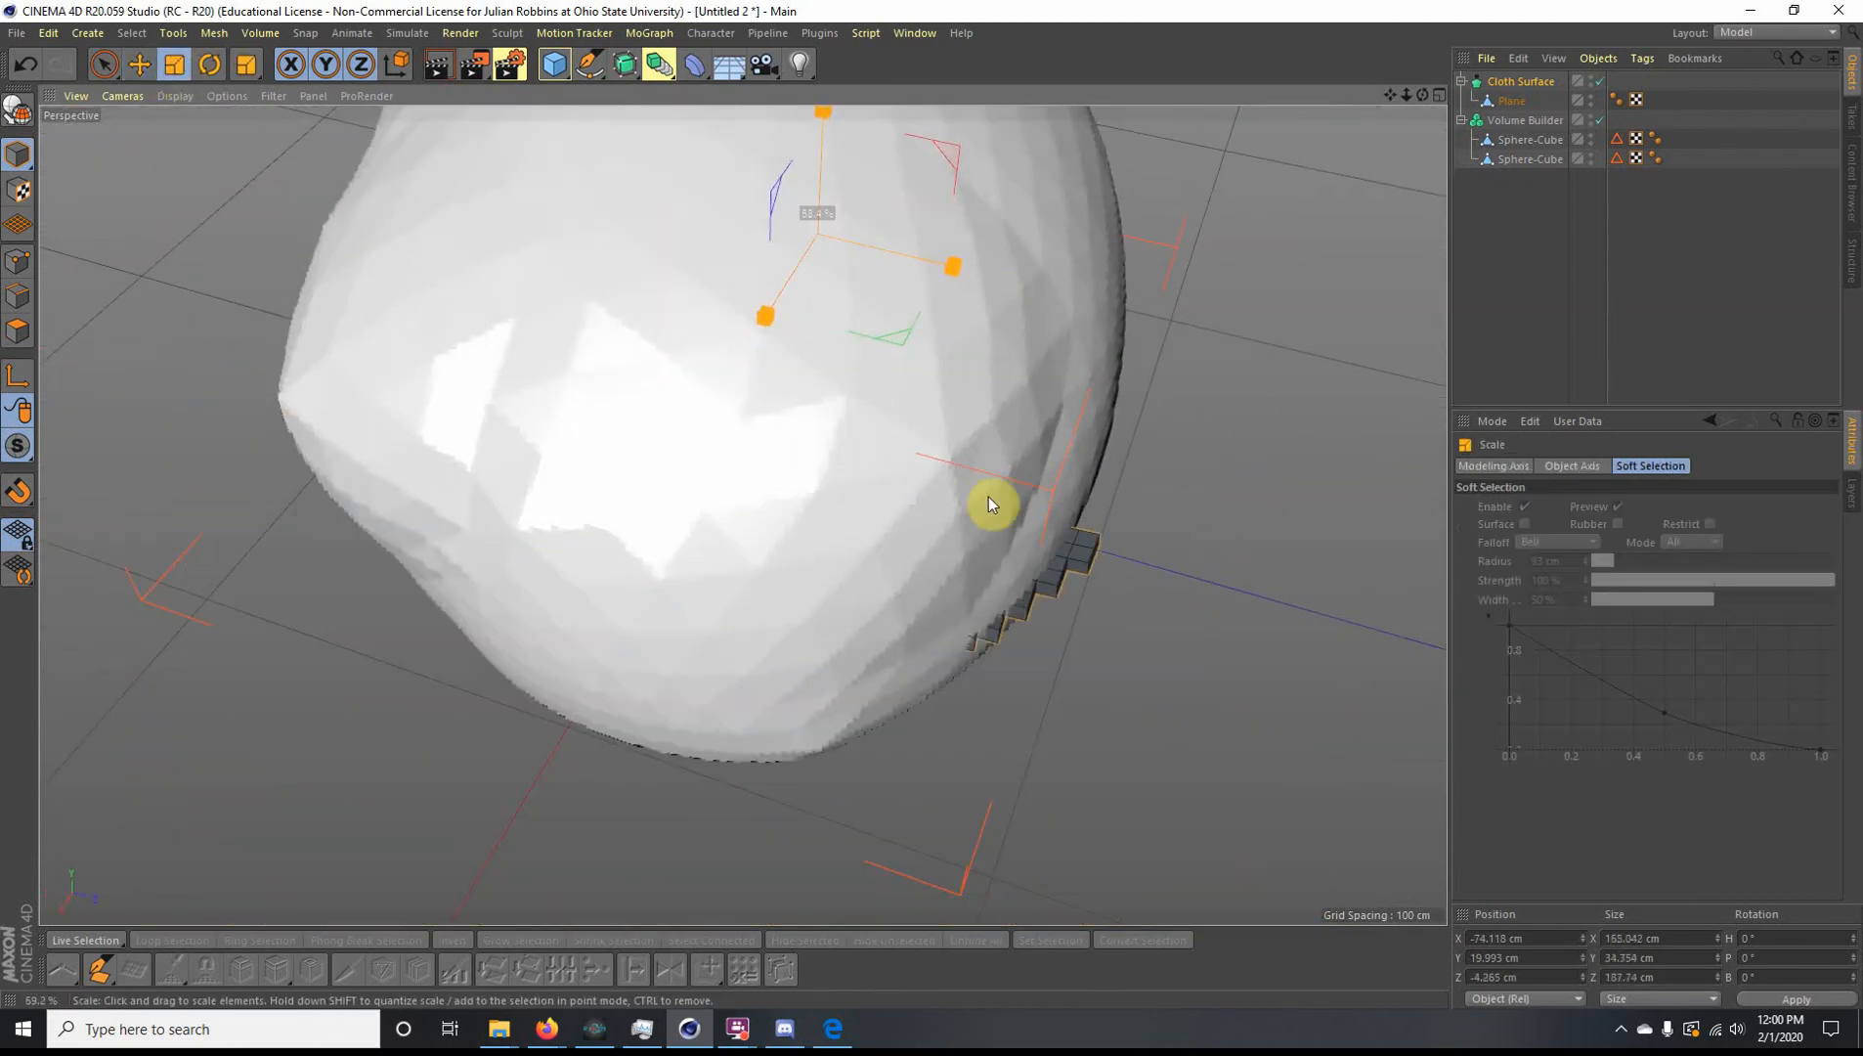
Step: Move the Cloth Surface out of the dome to about -16 cm in X and lower it to about 1 cm in Y
left_click(137, 67)
left_click_drag(852, 349, 638, 458)
left_click_drag(666, 549, 599, 335, "alt")
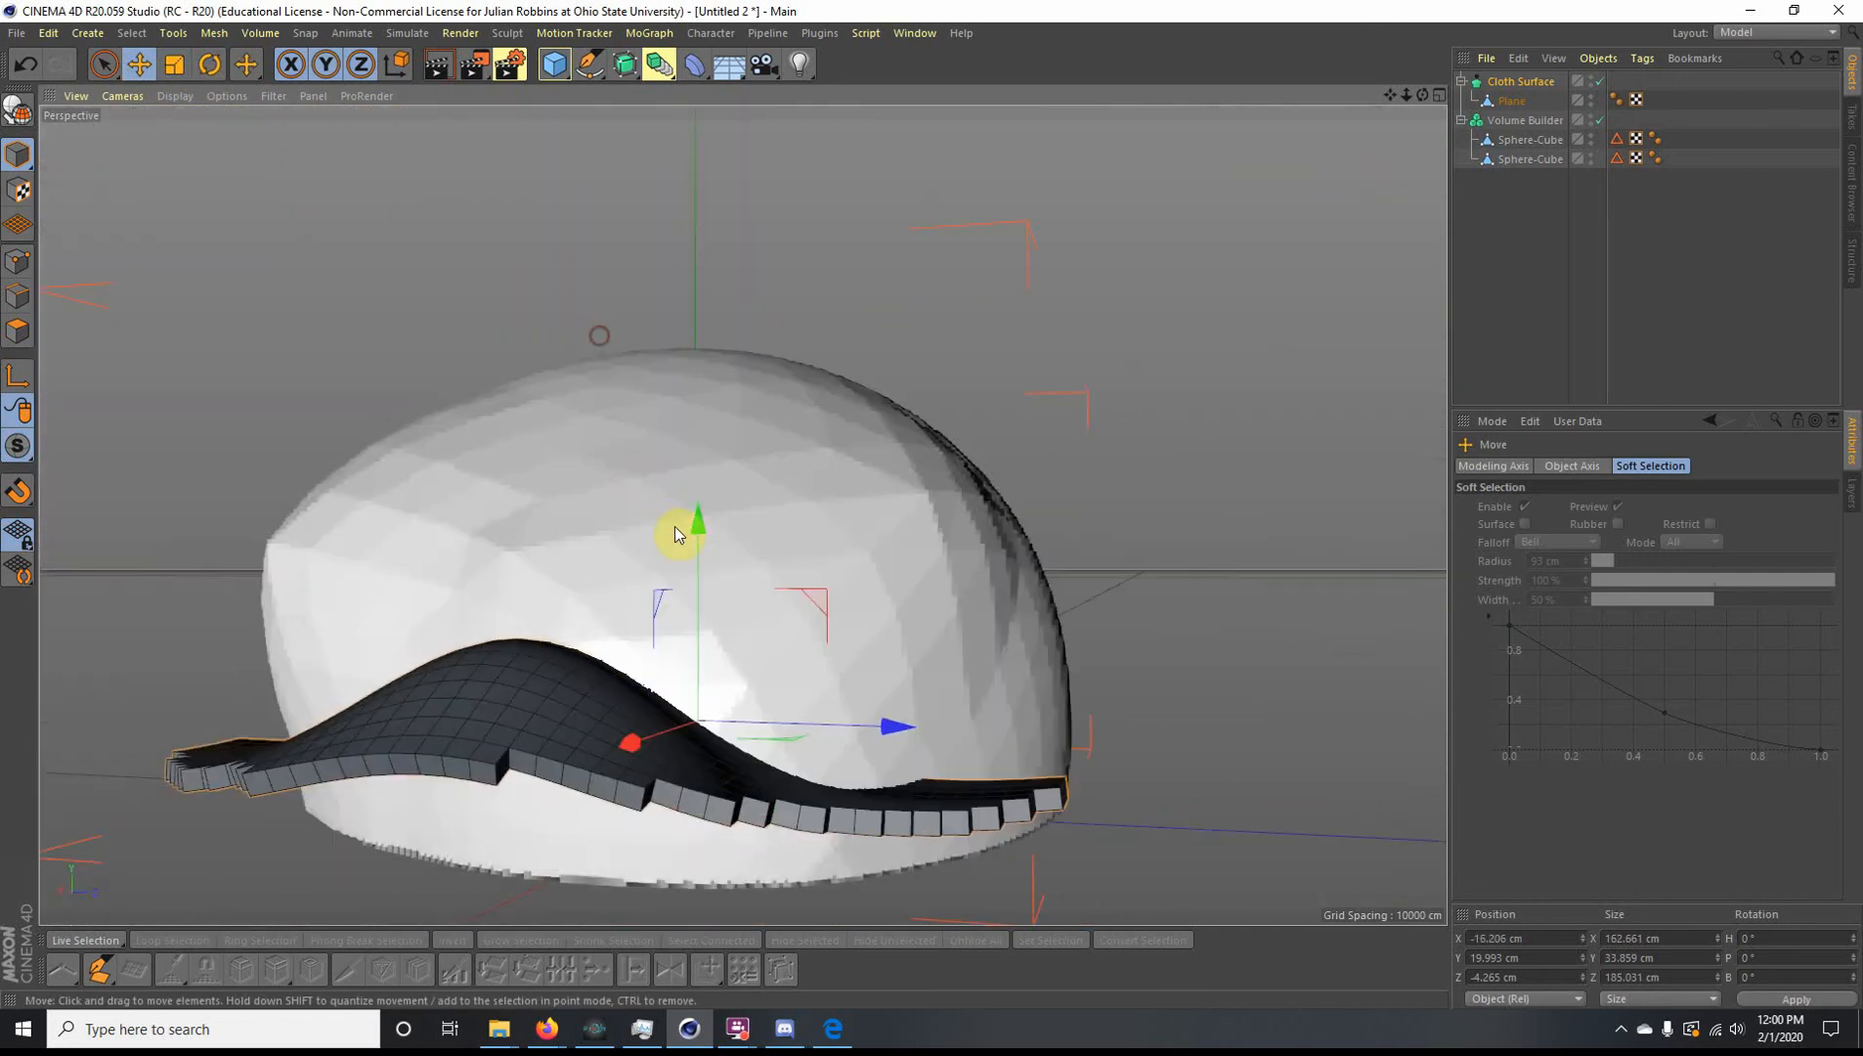
left_click_drag(698, 588, 685, 599)
left_click_drag(685, 598, 616, 331, "alt")
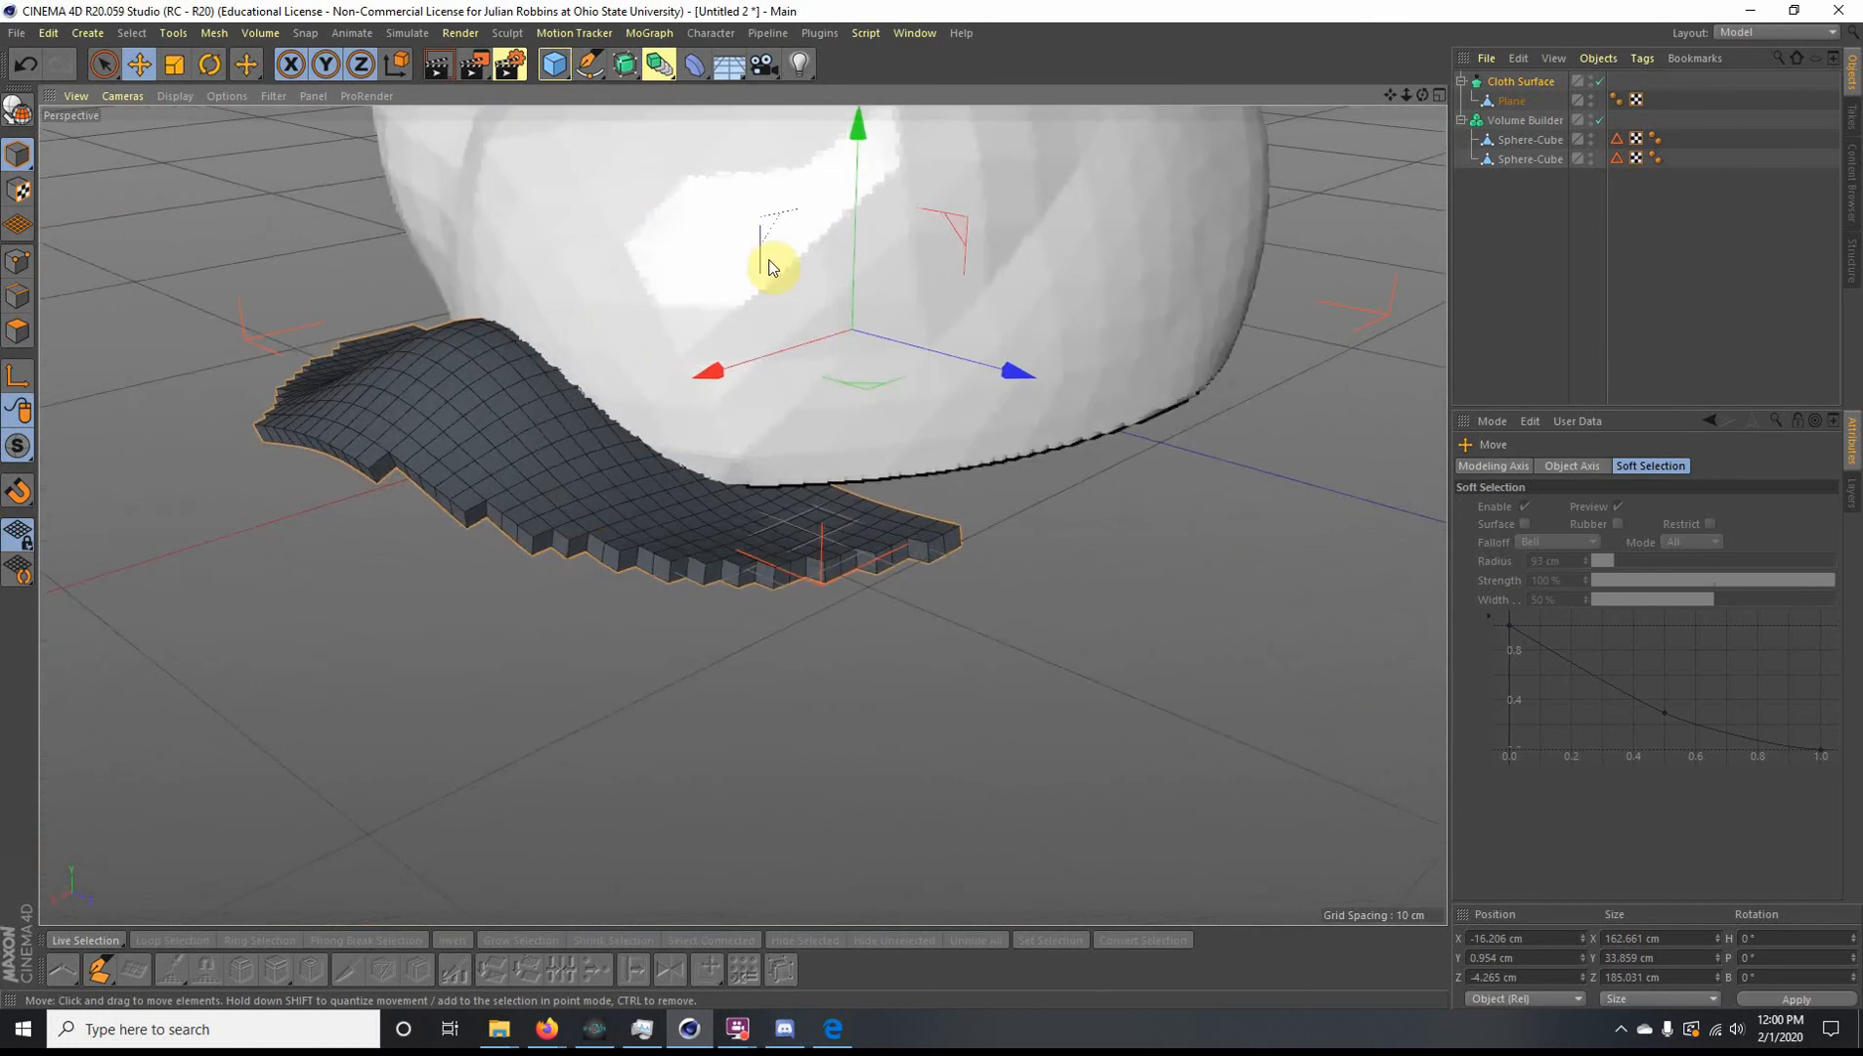
left_click_drag(766, 264, 970, 591, "alt")
Step: Place the Cloth Surface inside the Volume Builder as its first child, above both dome meshes
left_click(1548, 200)
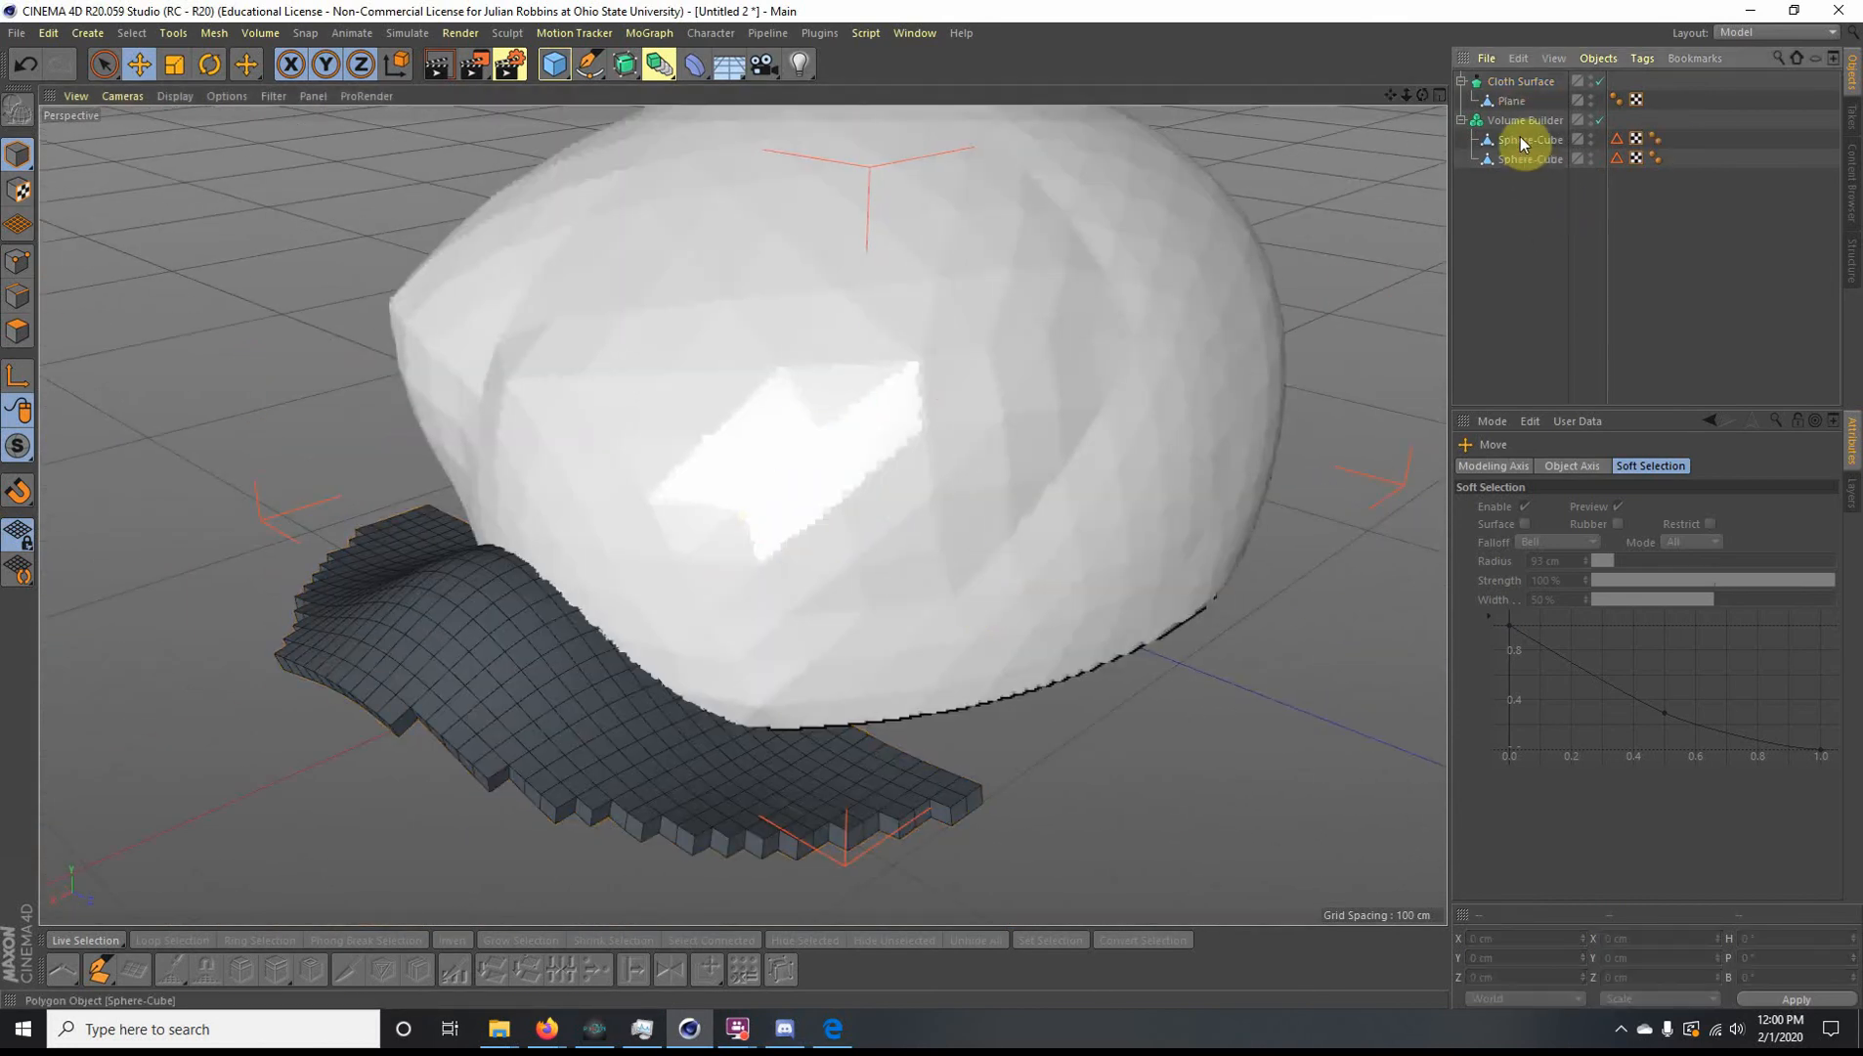
left_click_drag(1520, 83, 1524, 120)
left_click_drag(902, 688, 773, 553, "alt")
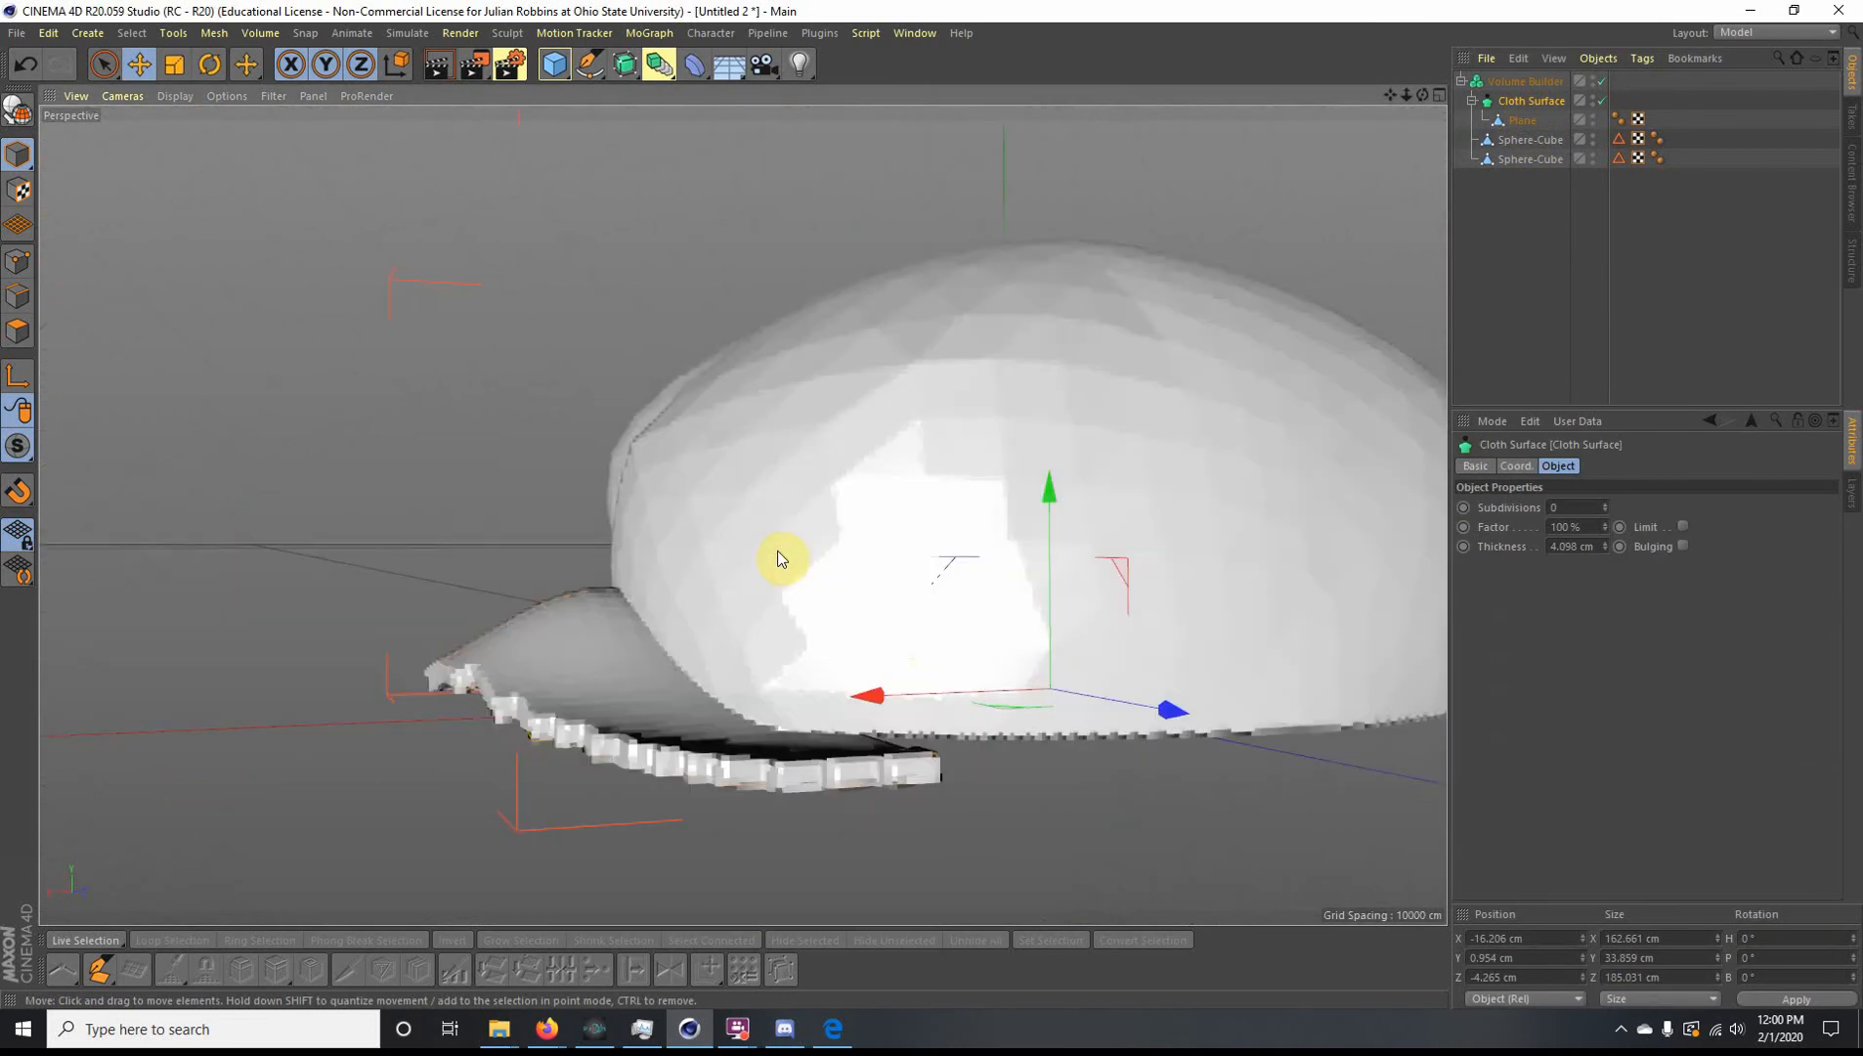
Step: Add a Volume Mesher and make the Volume Builder its child
left_click(554, 63)
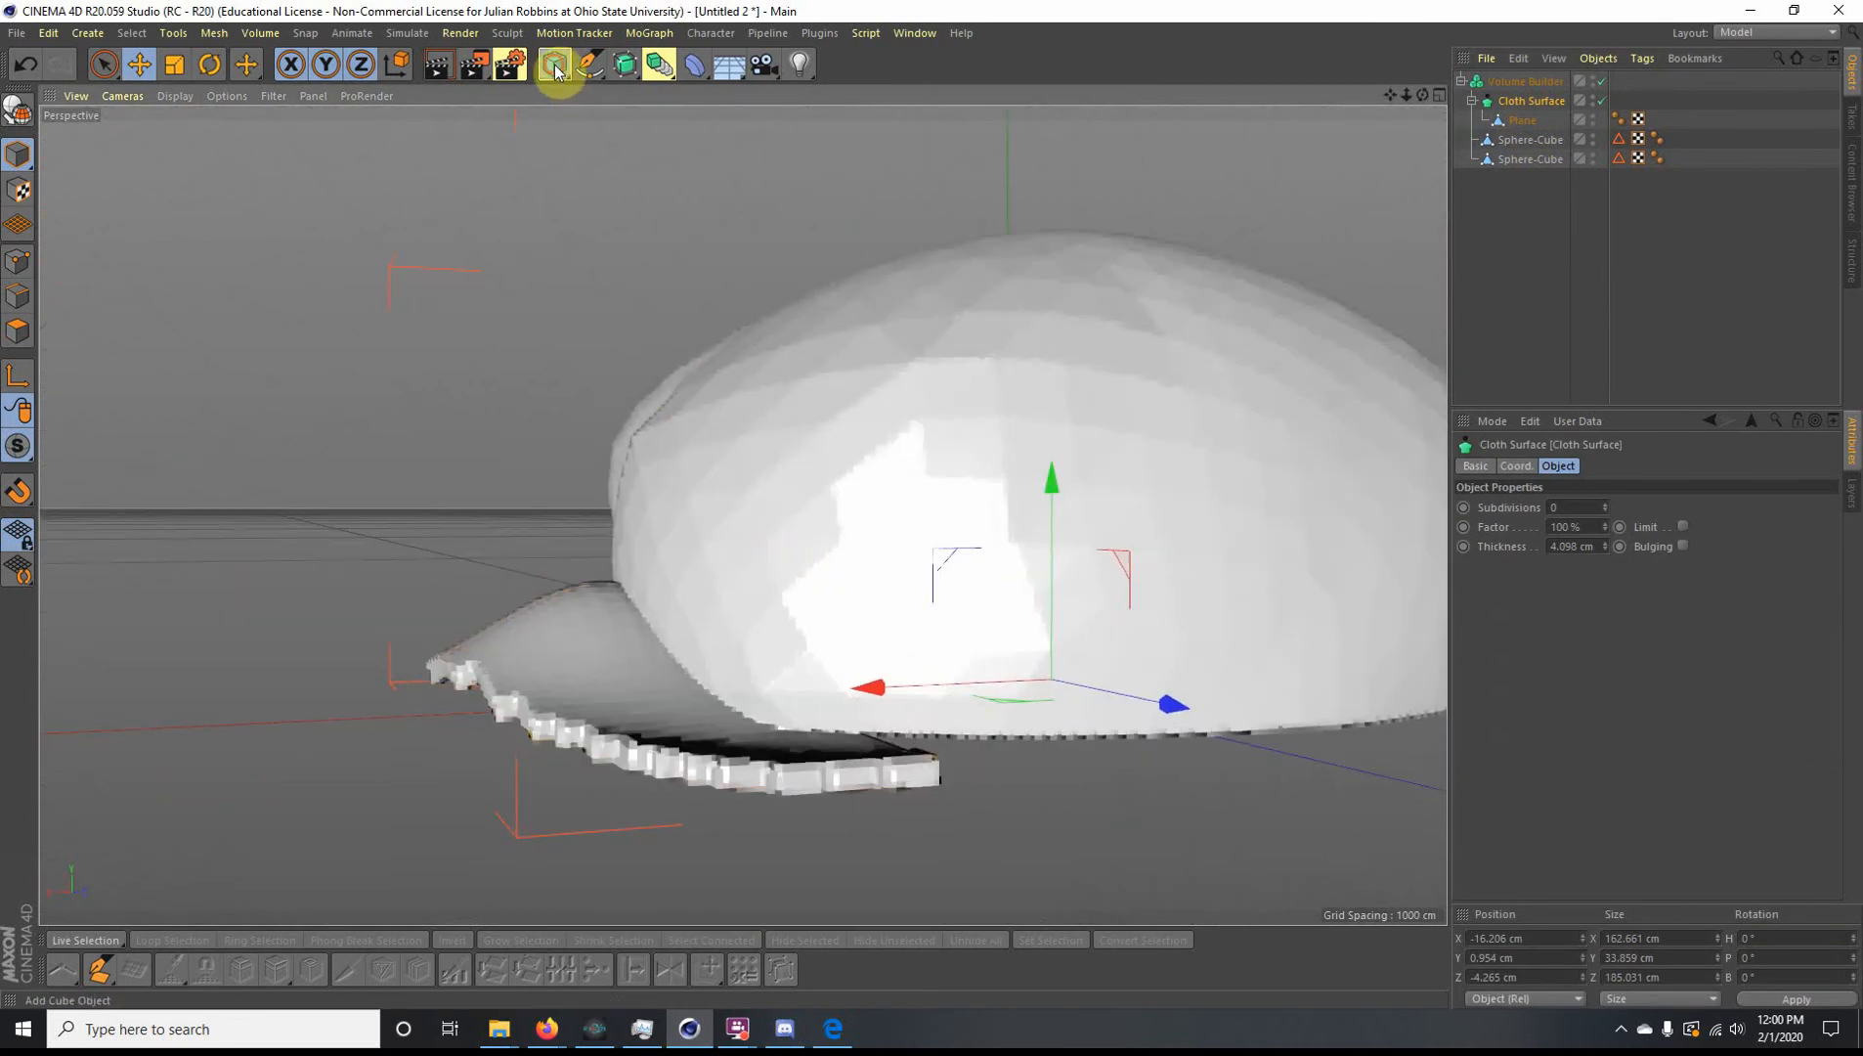
left_click(629, 66)
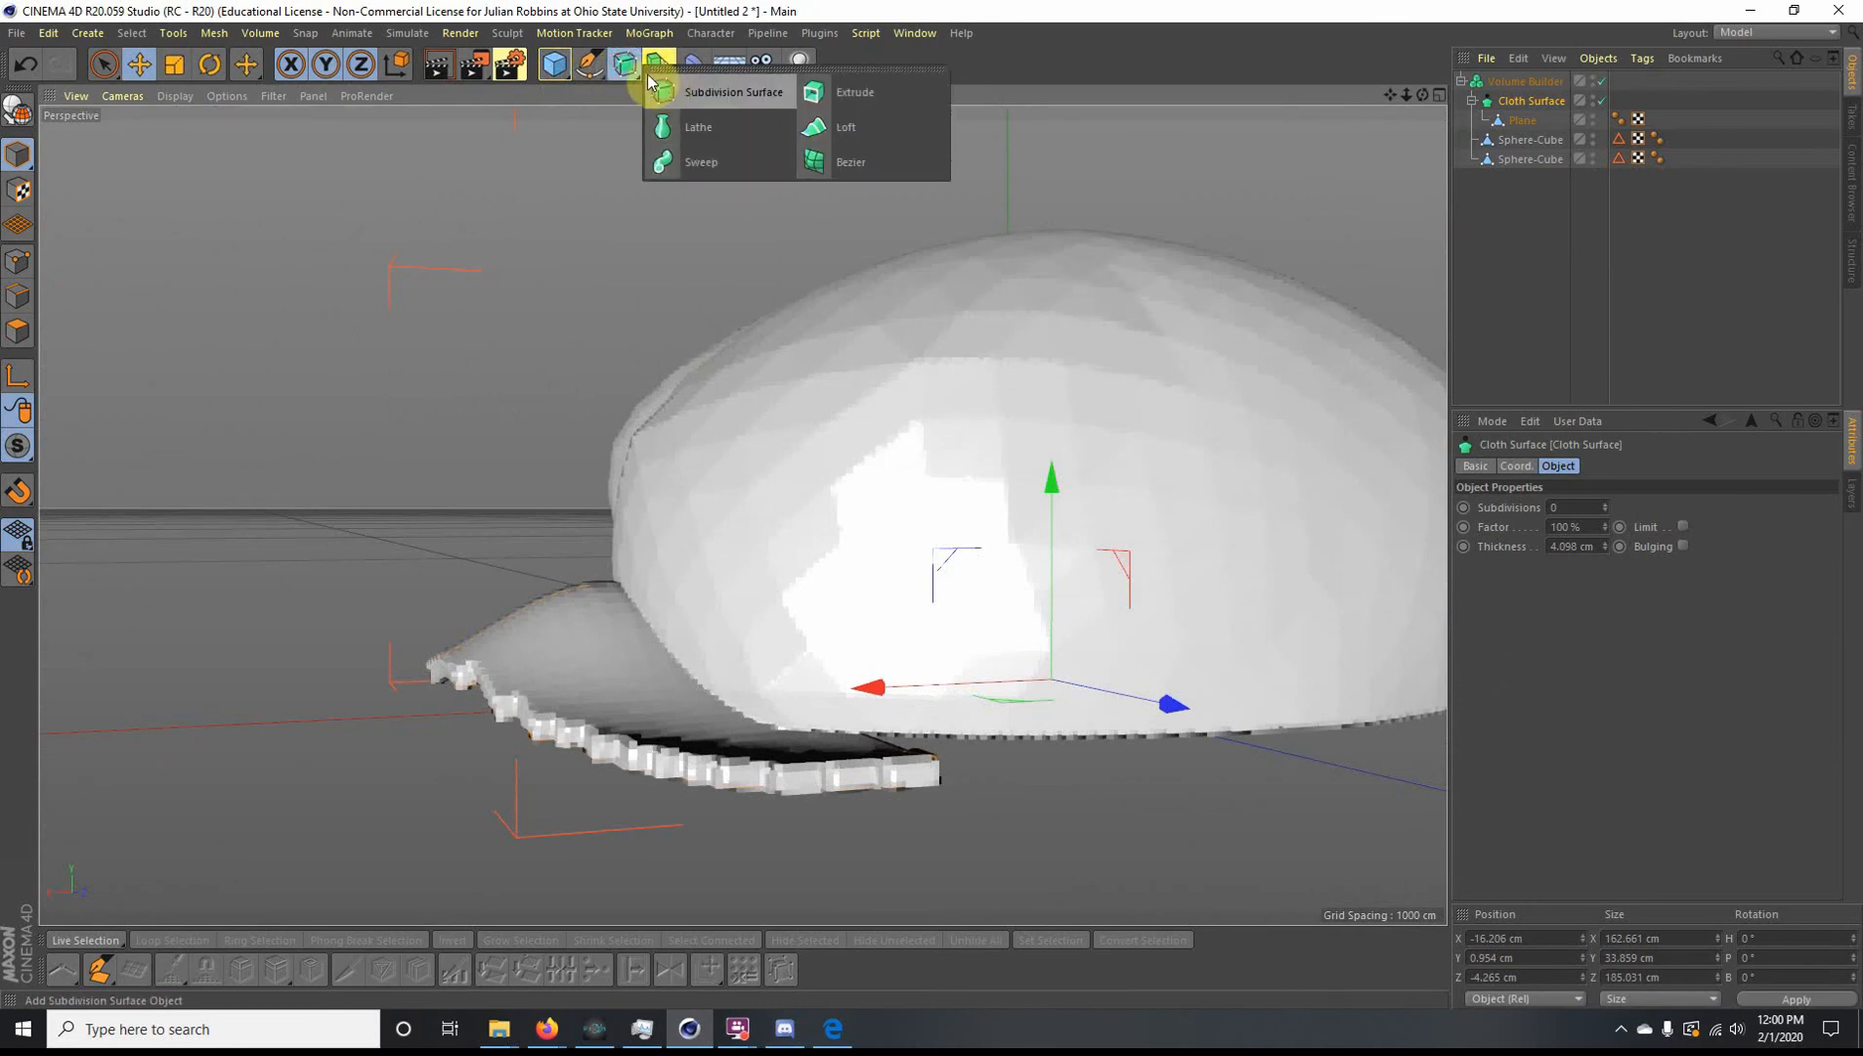
left_click(657, 64)
left_click(885, 201)
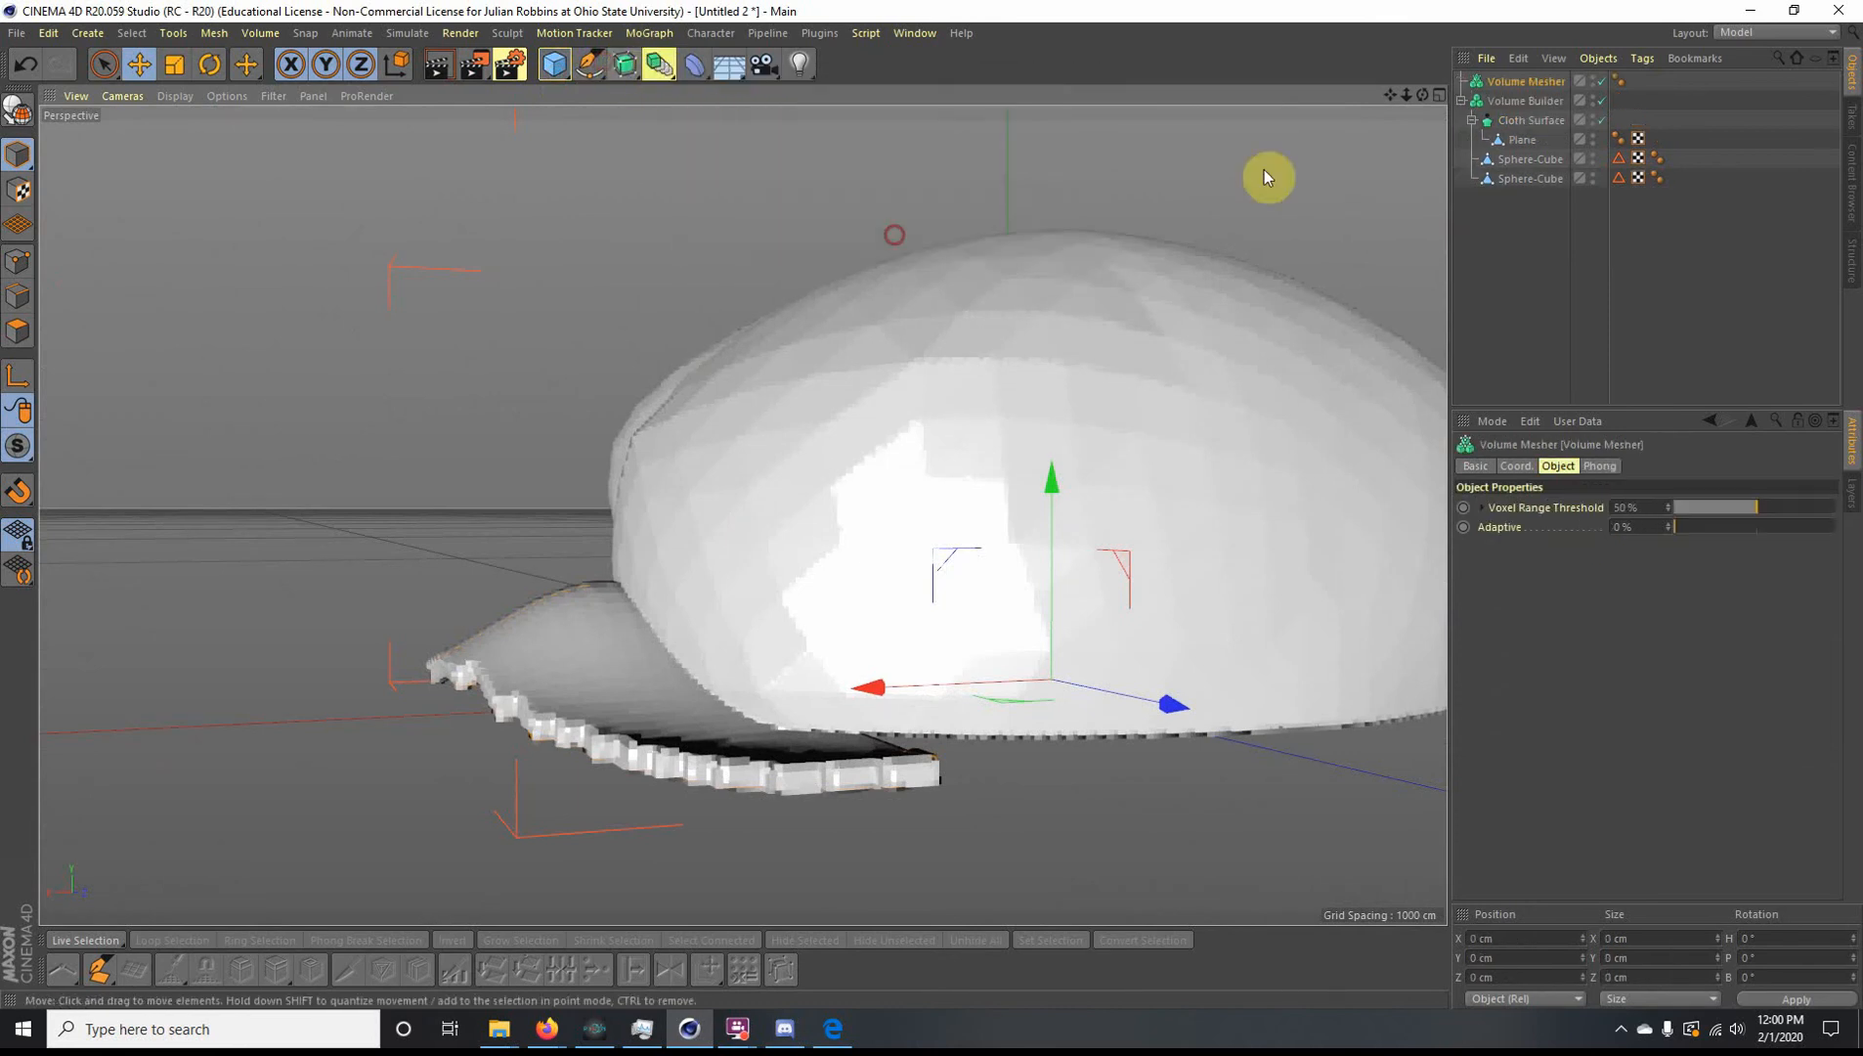
left_click_drag(1511, 100, 1514, 84)
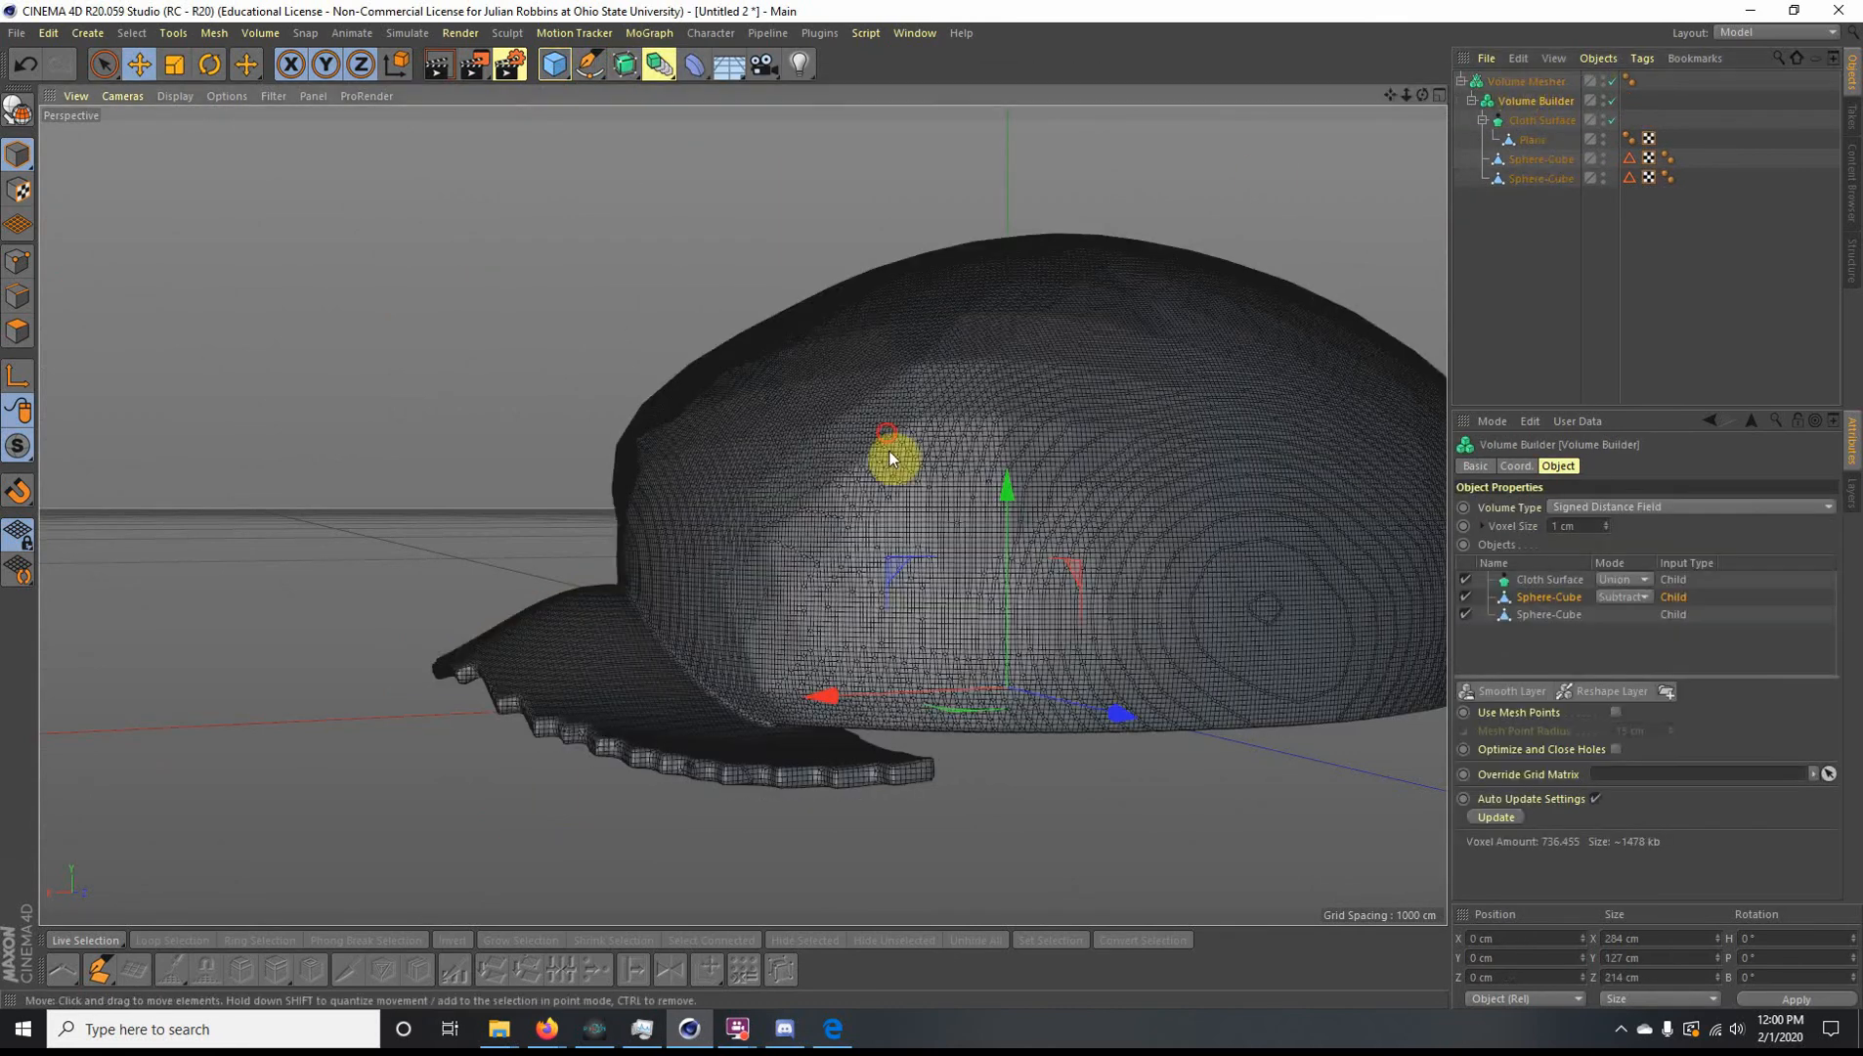
left_click_drag(888, 450, 913, 559, "alt")
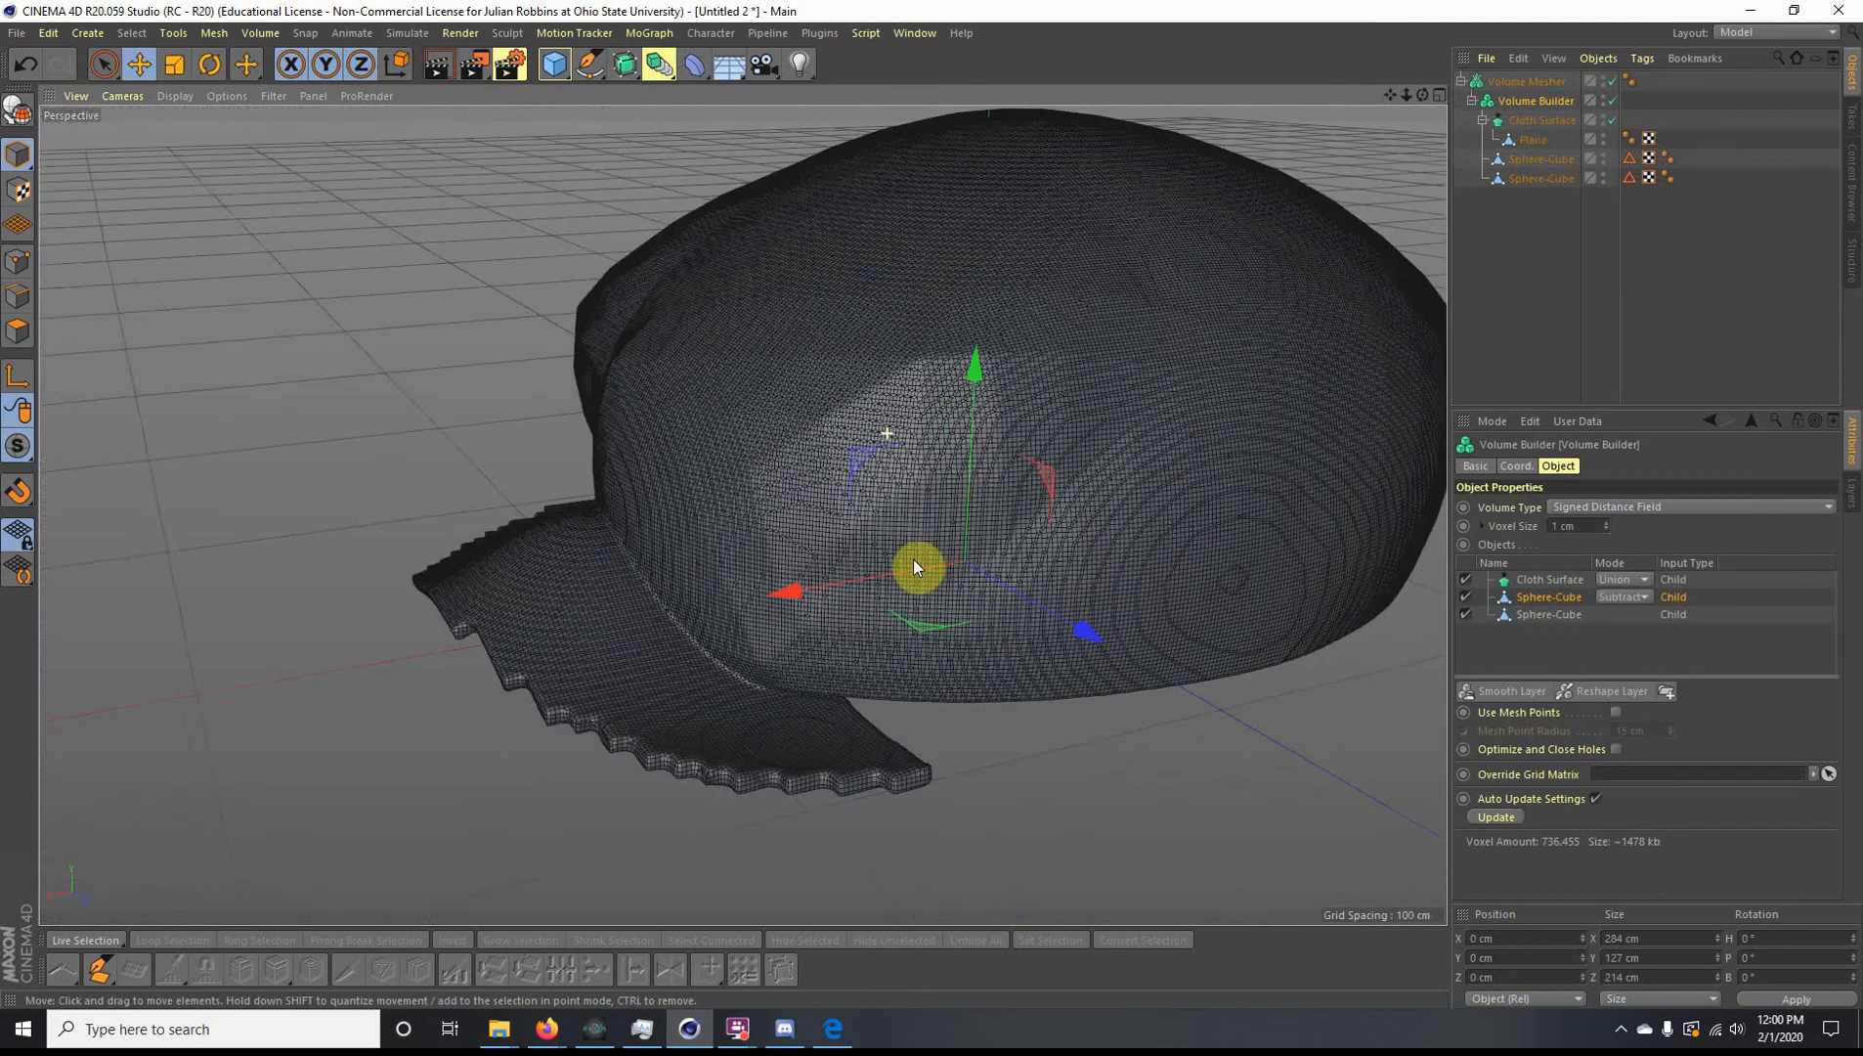
Step: Bake the whole Volume Mesher hierarchy into a polygon object with Current State to Object and delete the original hierarchy
left_click(1510, 81)
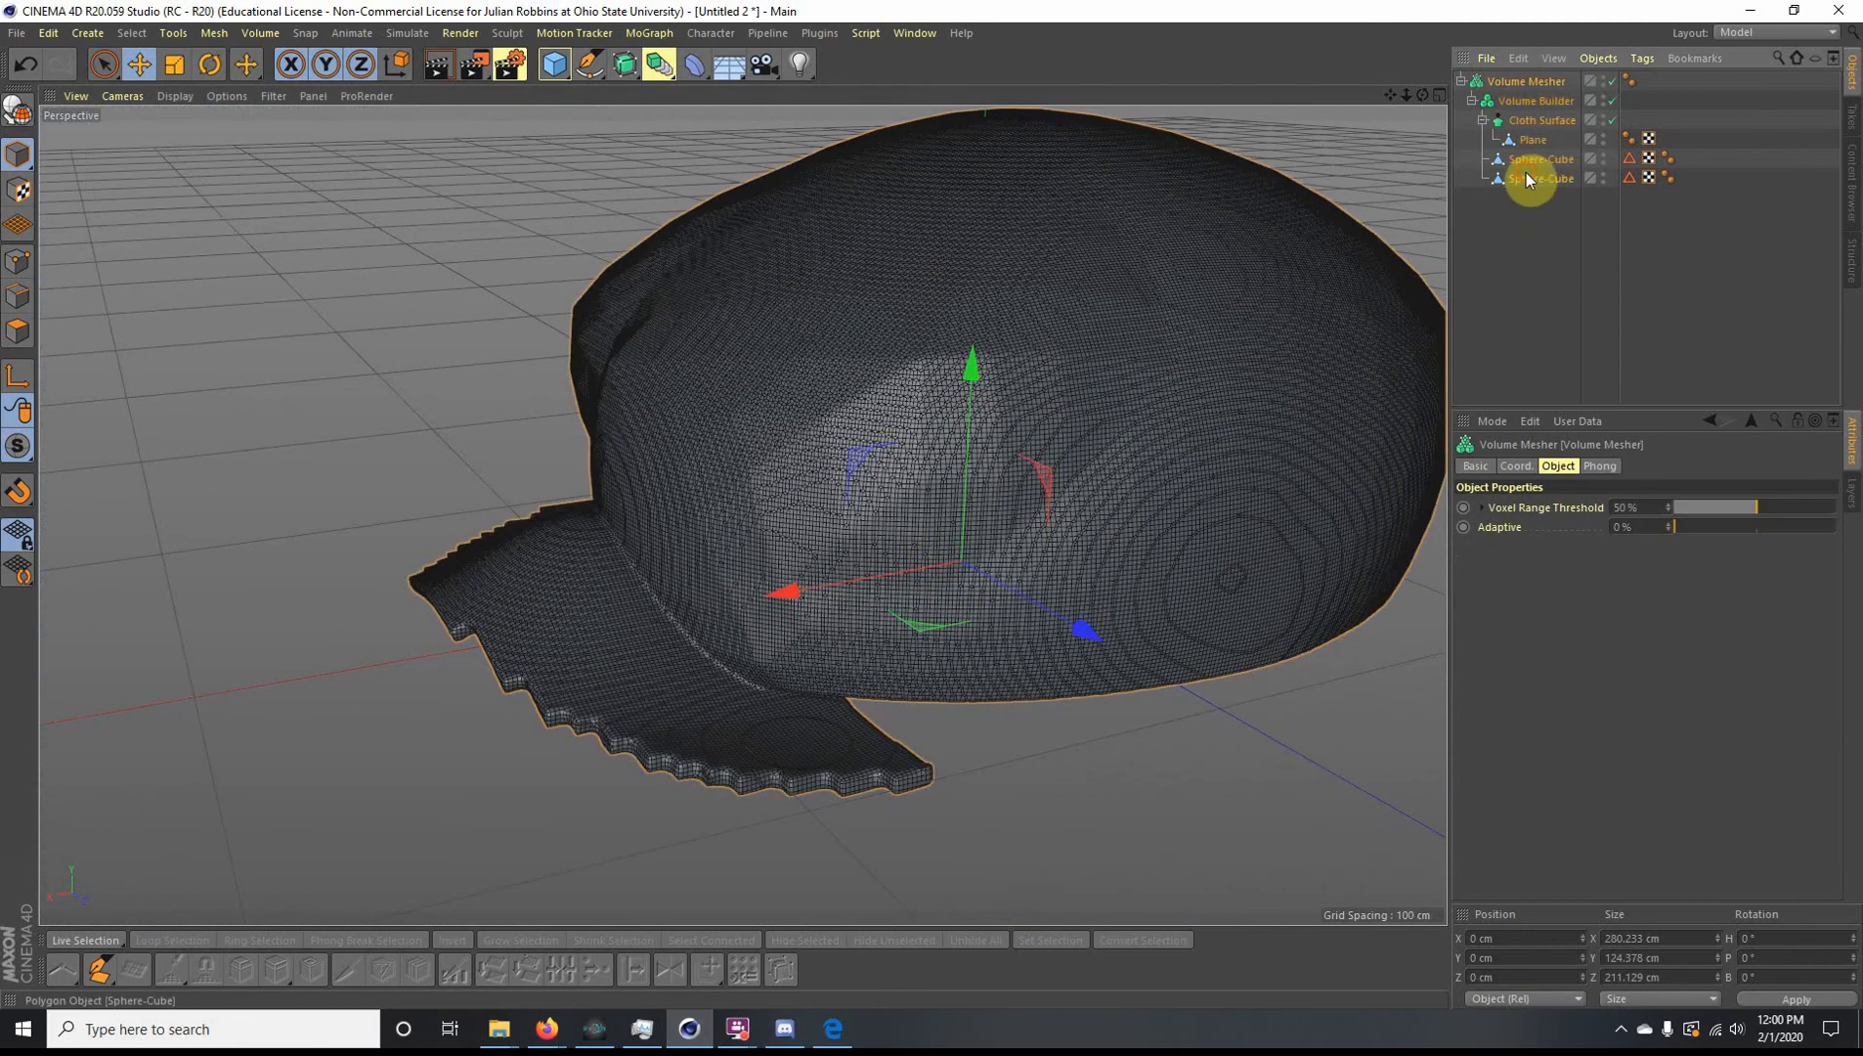
left_click(1526, 176, "shift")
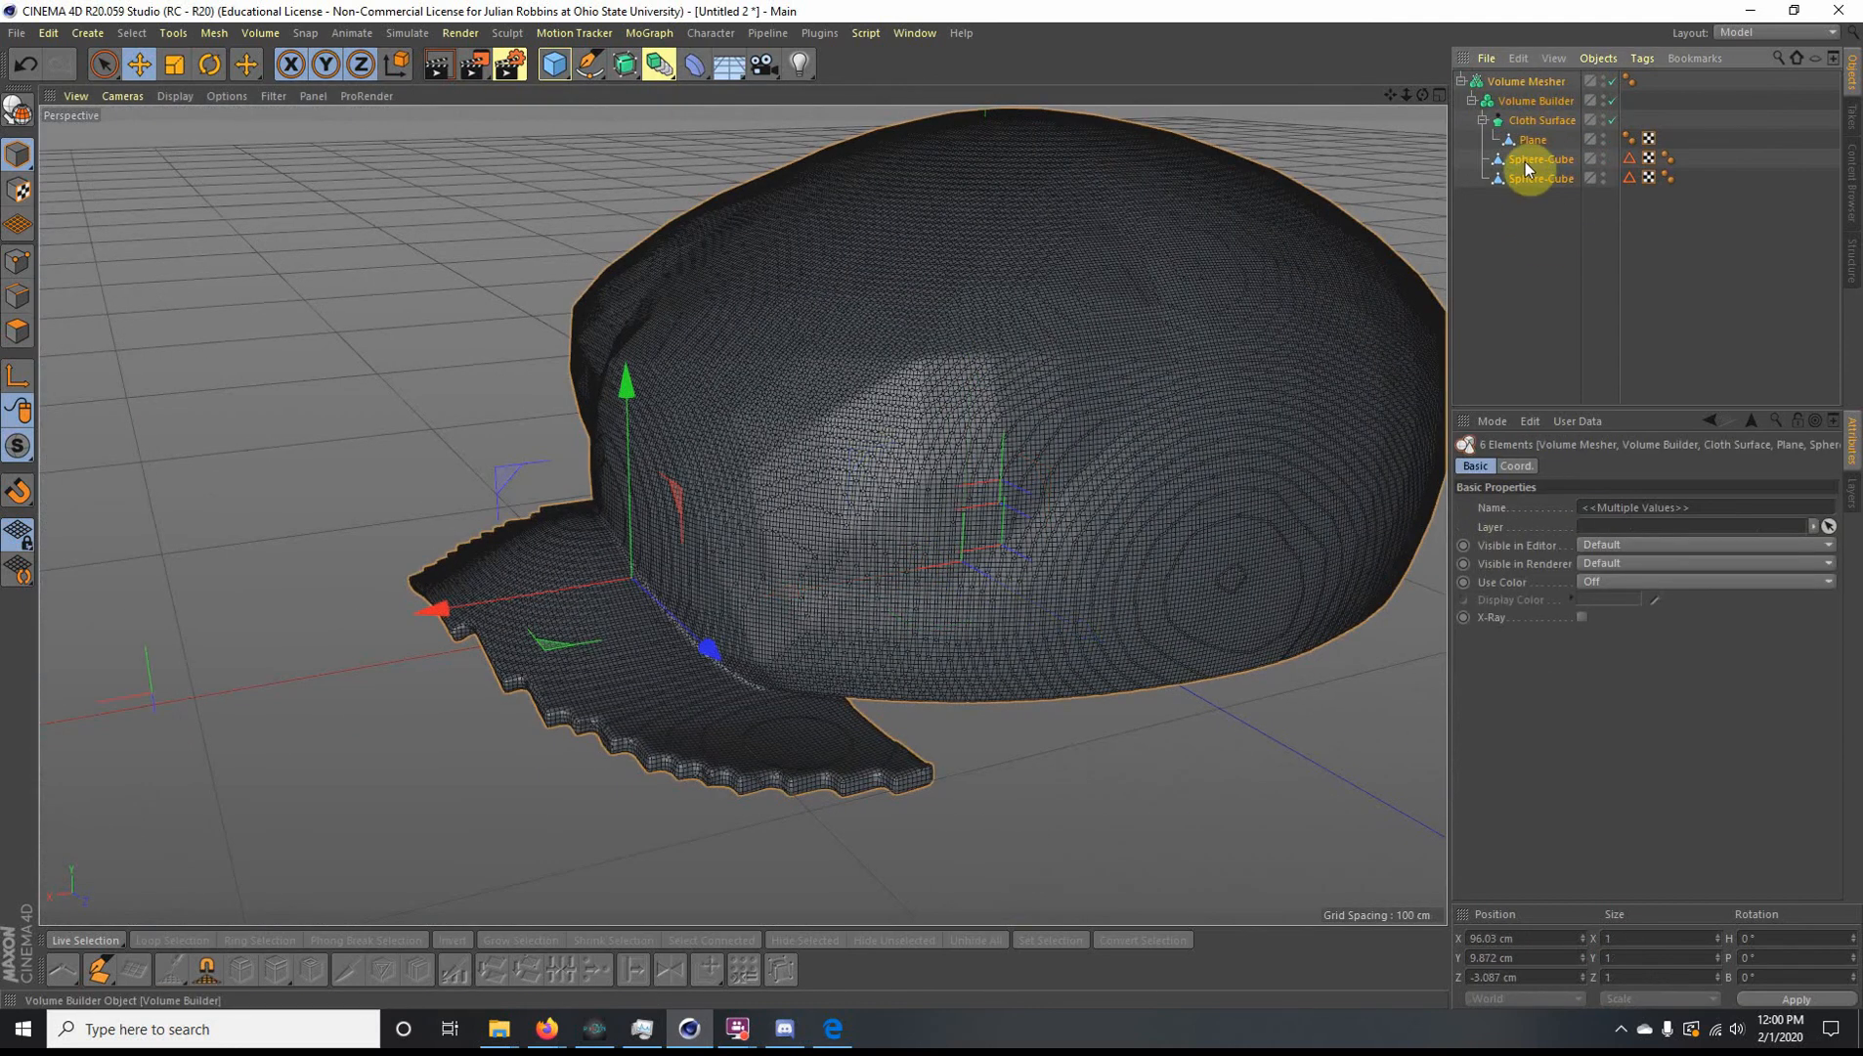
right_click(1530, 183)
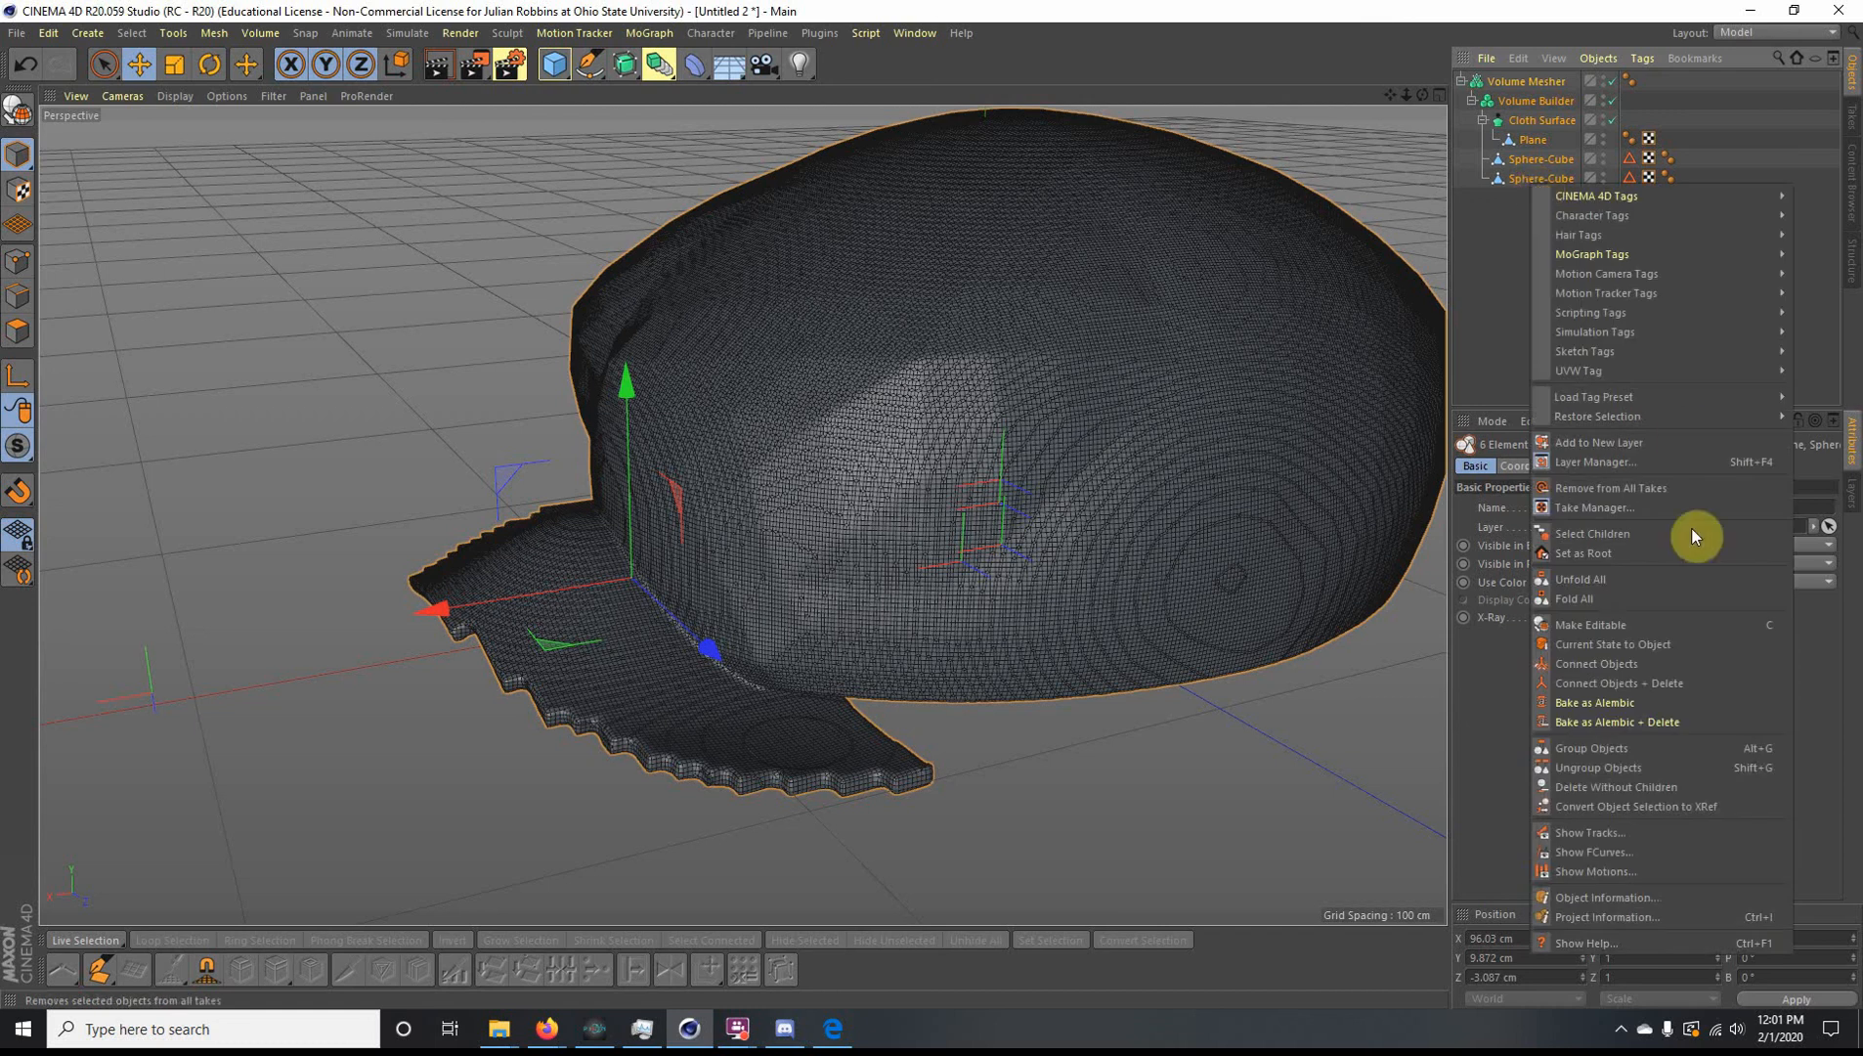
left_click(1569, 649)
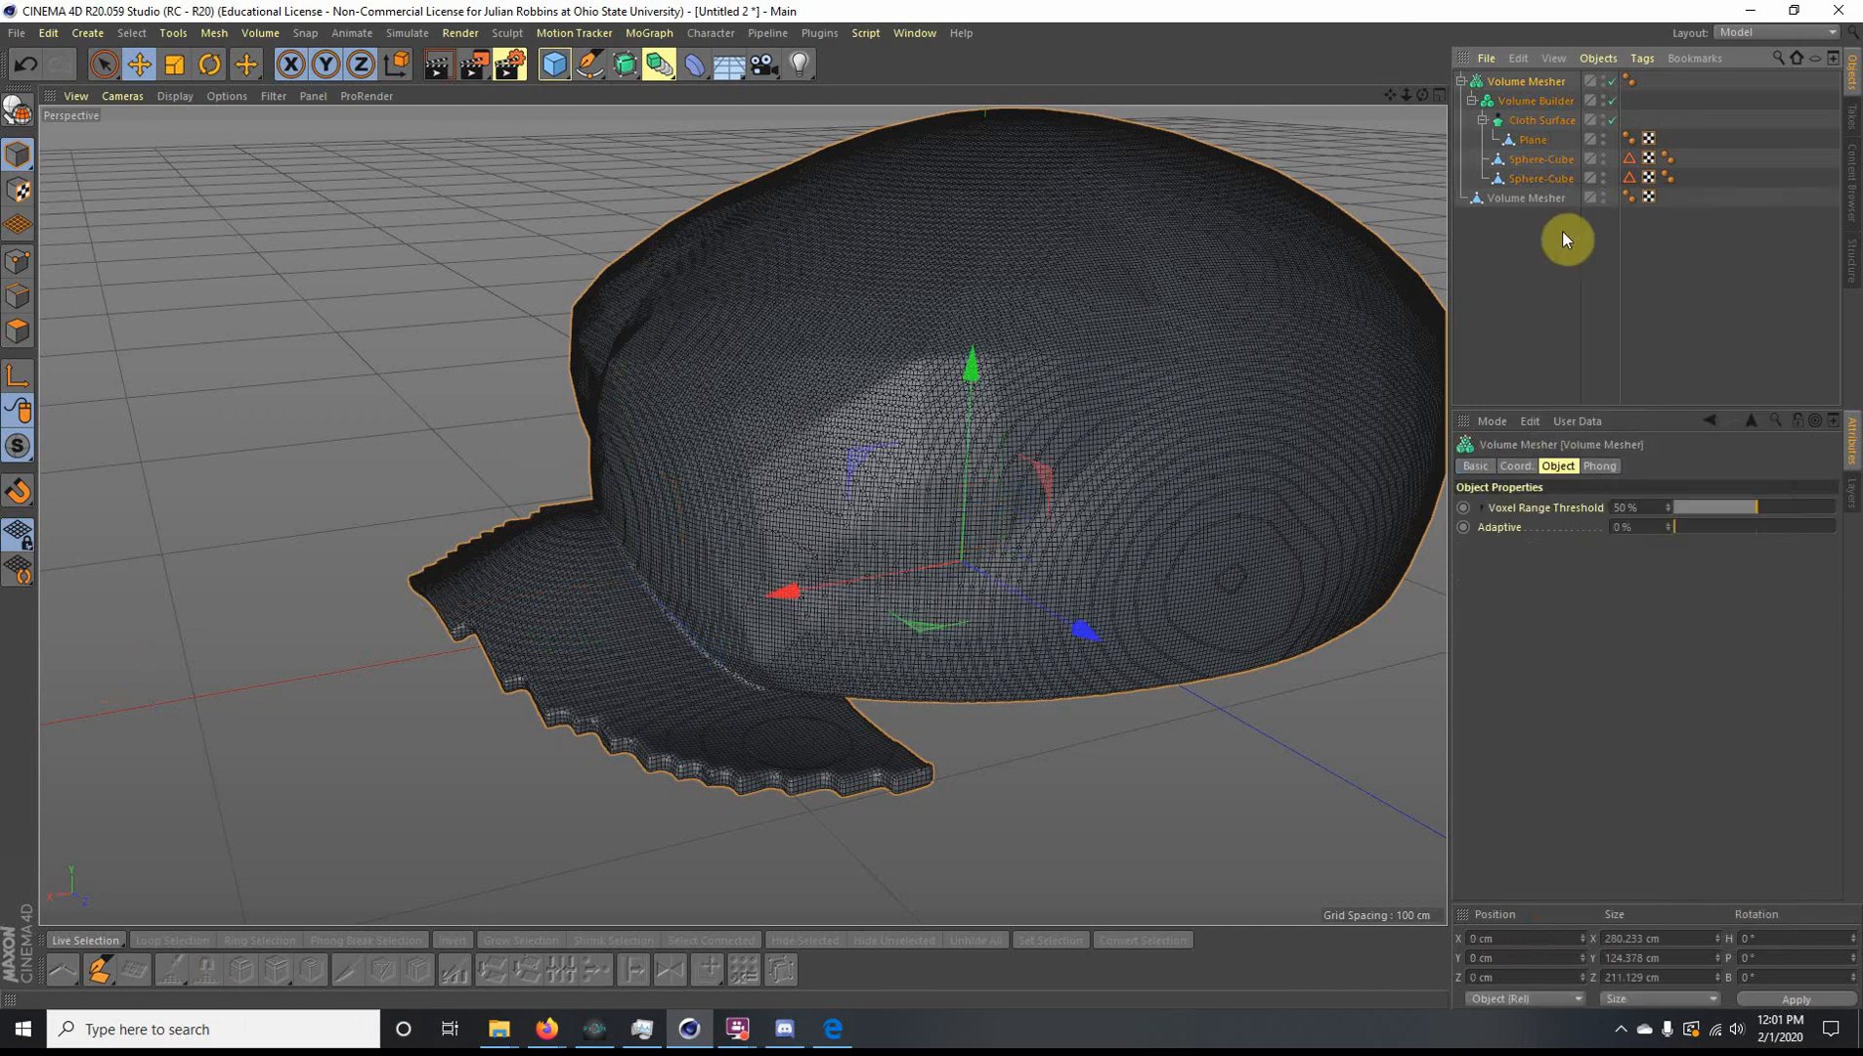
left_click(1536, 77)
key("Delete")
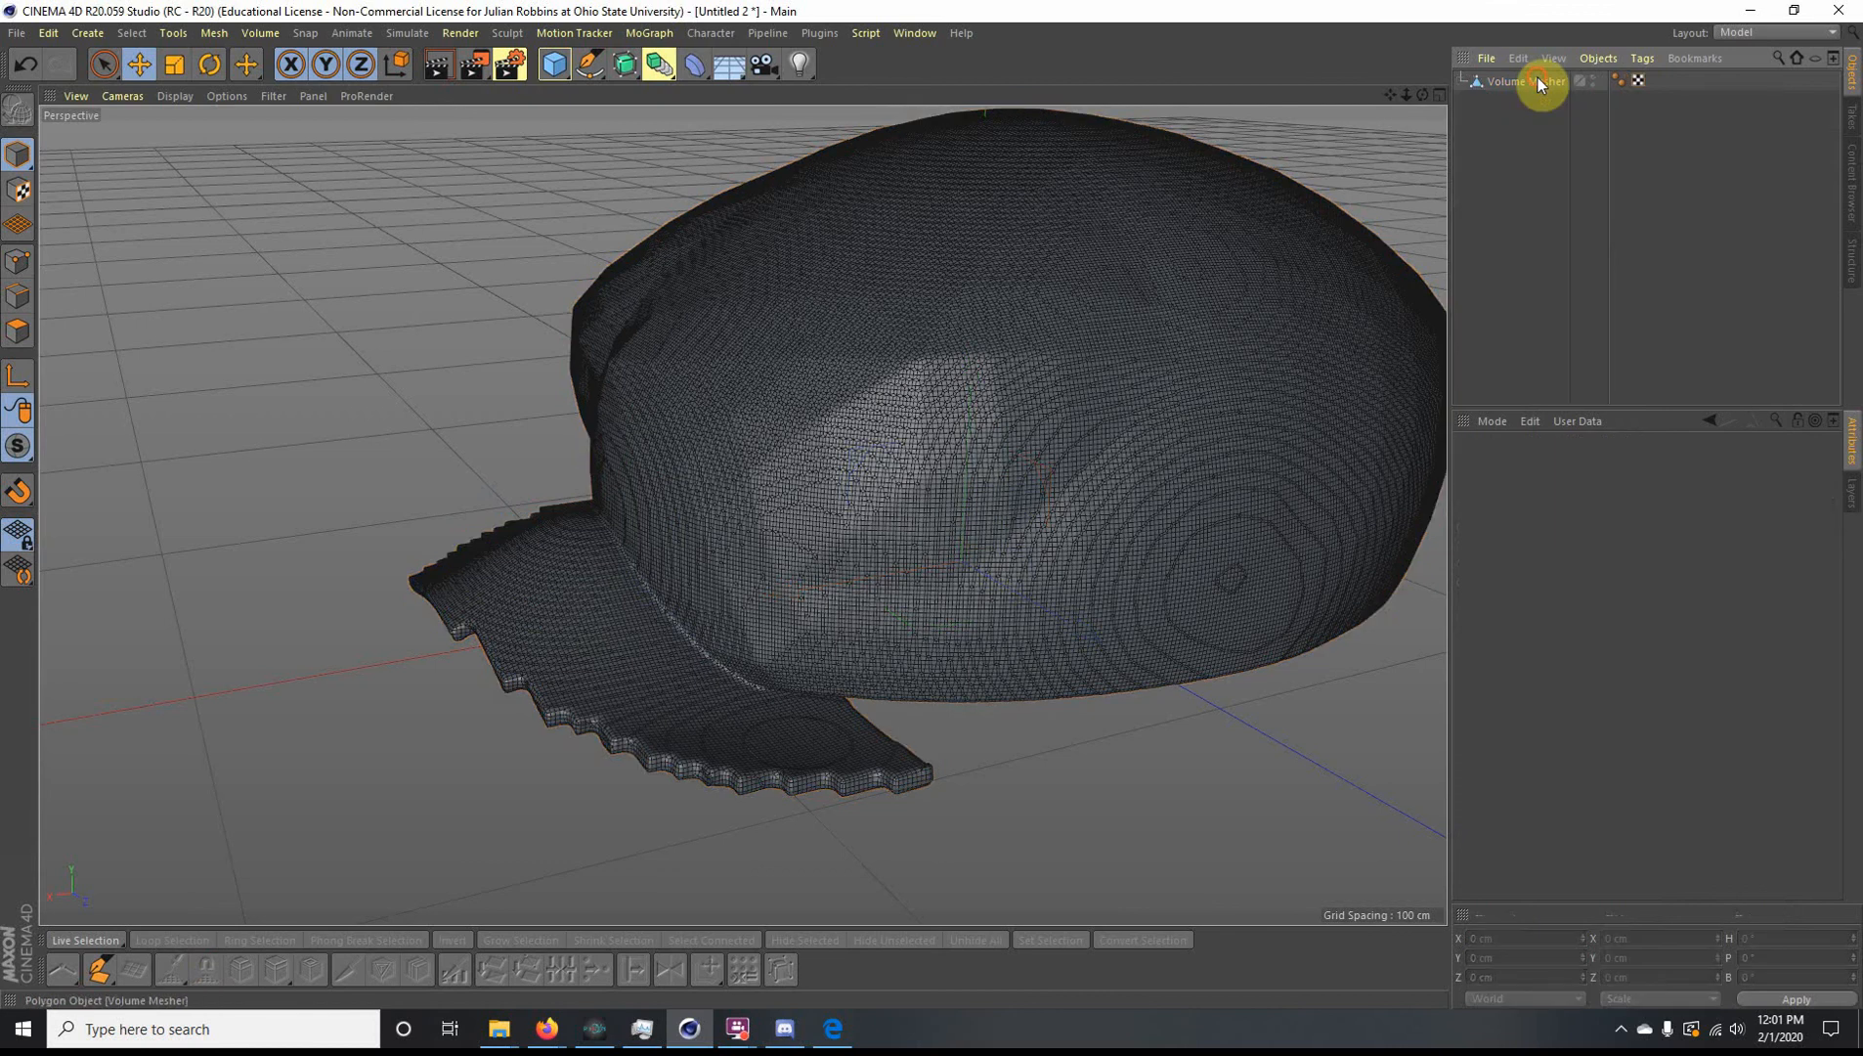
Step: Inspect the baked dome-and-brim mesh from the side and delete it to empty the scene
left_click_drag(911, 469, 602, 499, "alt")
left_click(1488, 78)
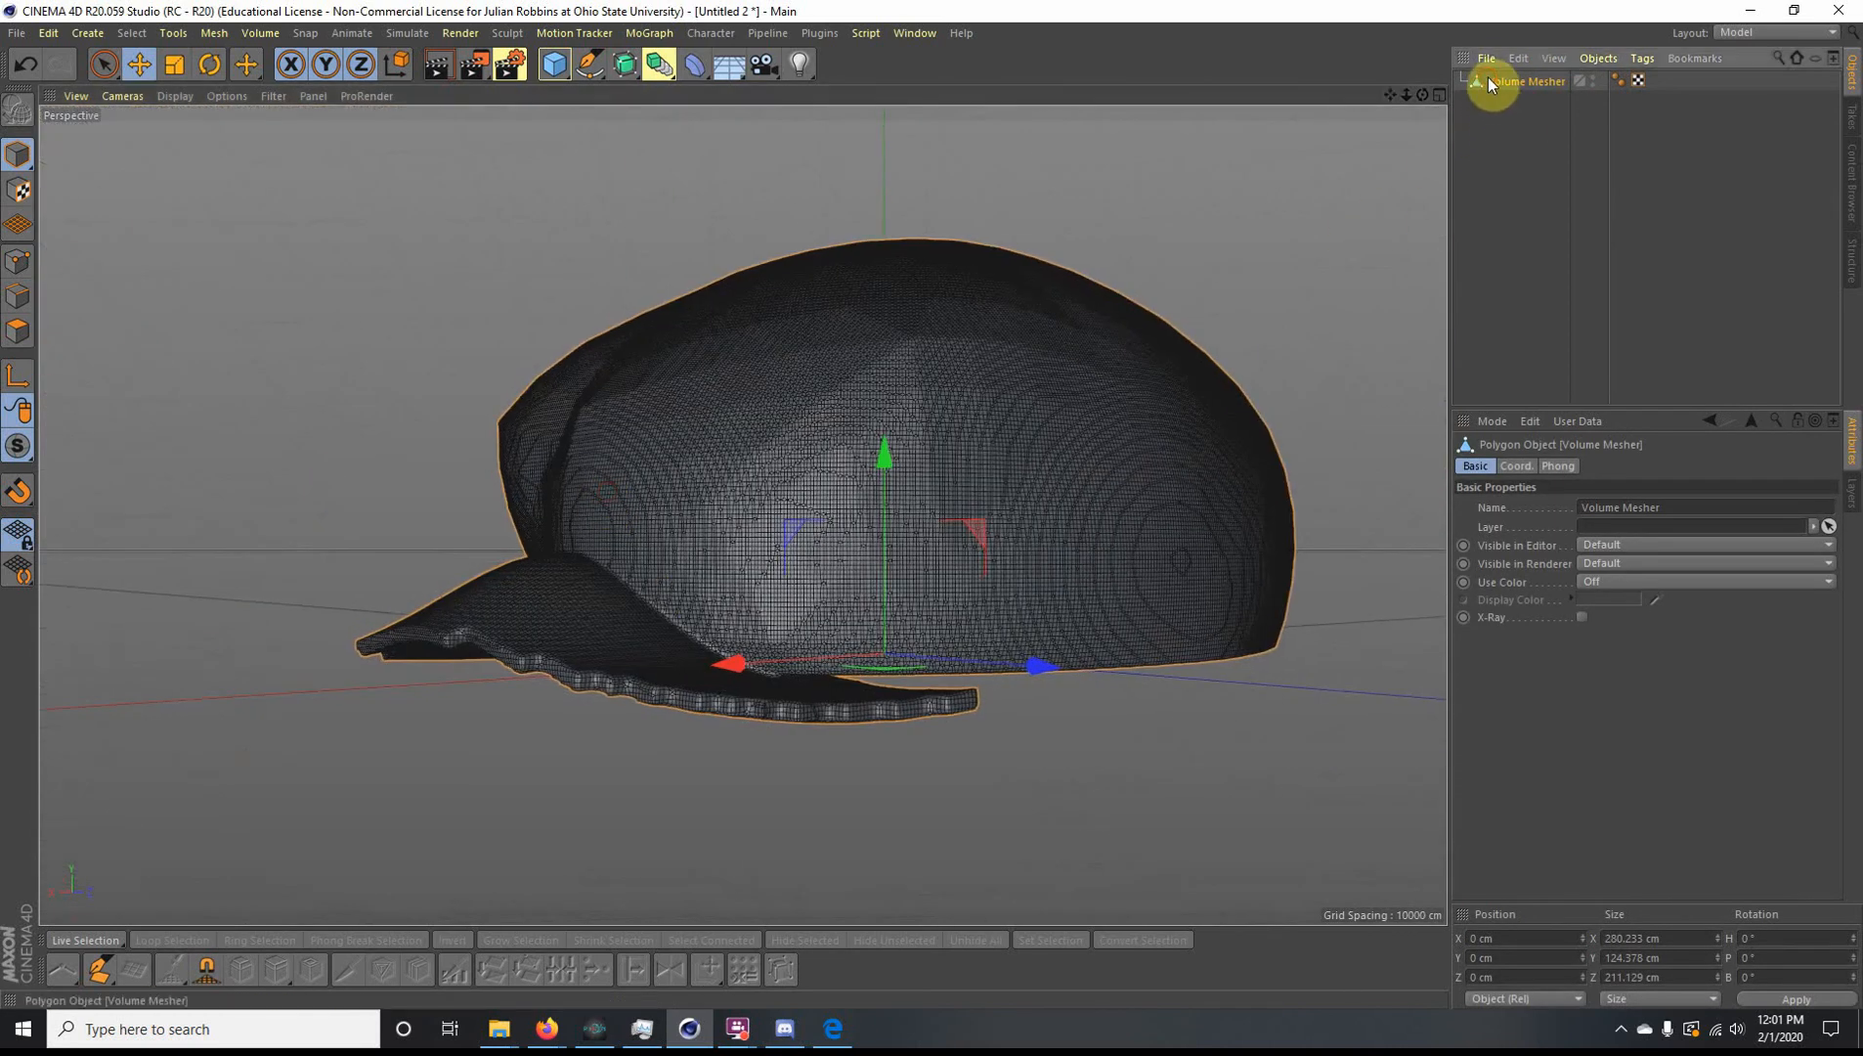
key("Delete")
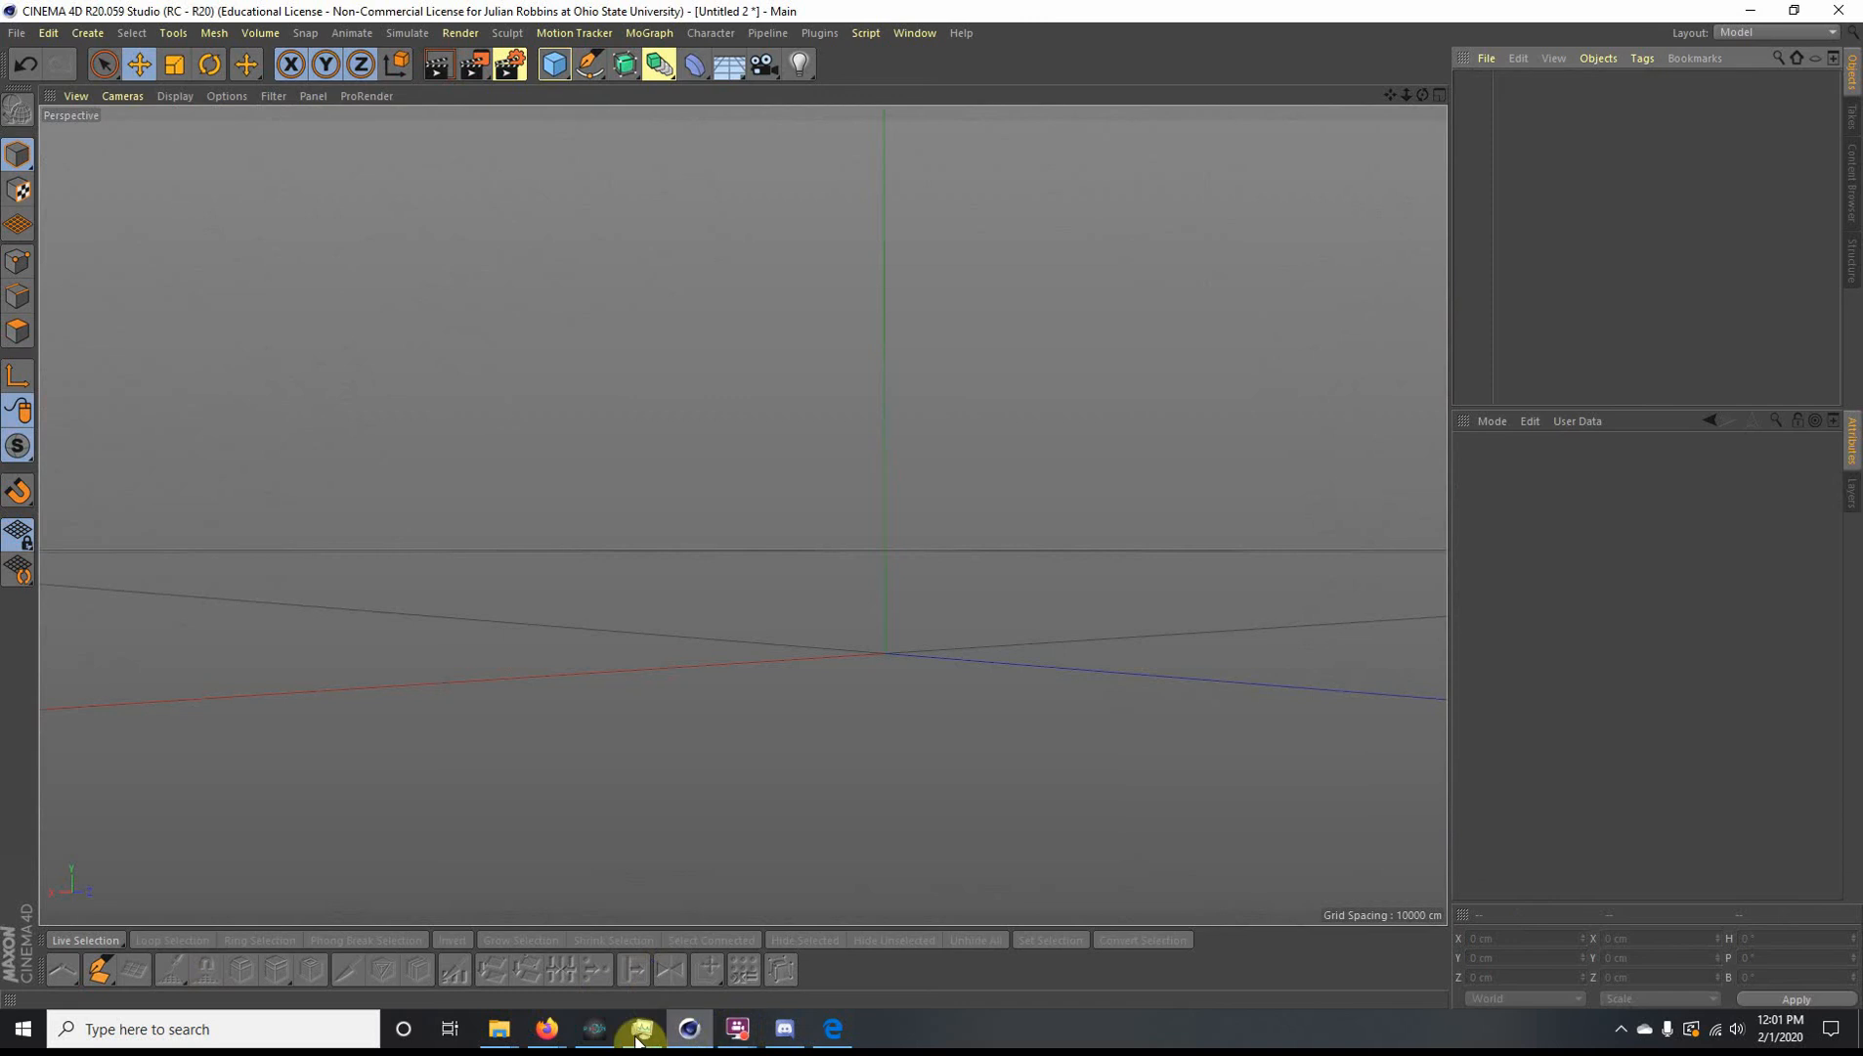
Step: Switch to Microsoft Edge, examine the chauffeur cap and wooden baton reference images, and return to Cinema 4D
left_click(546, 1030)
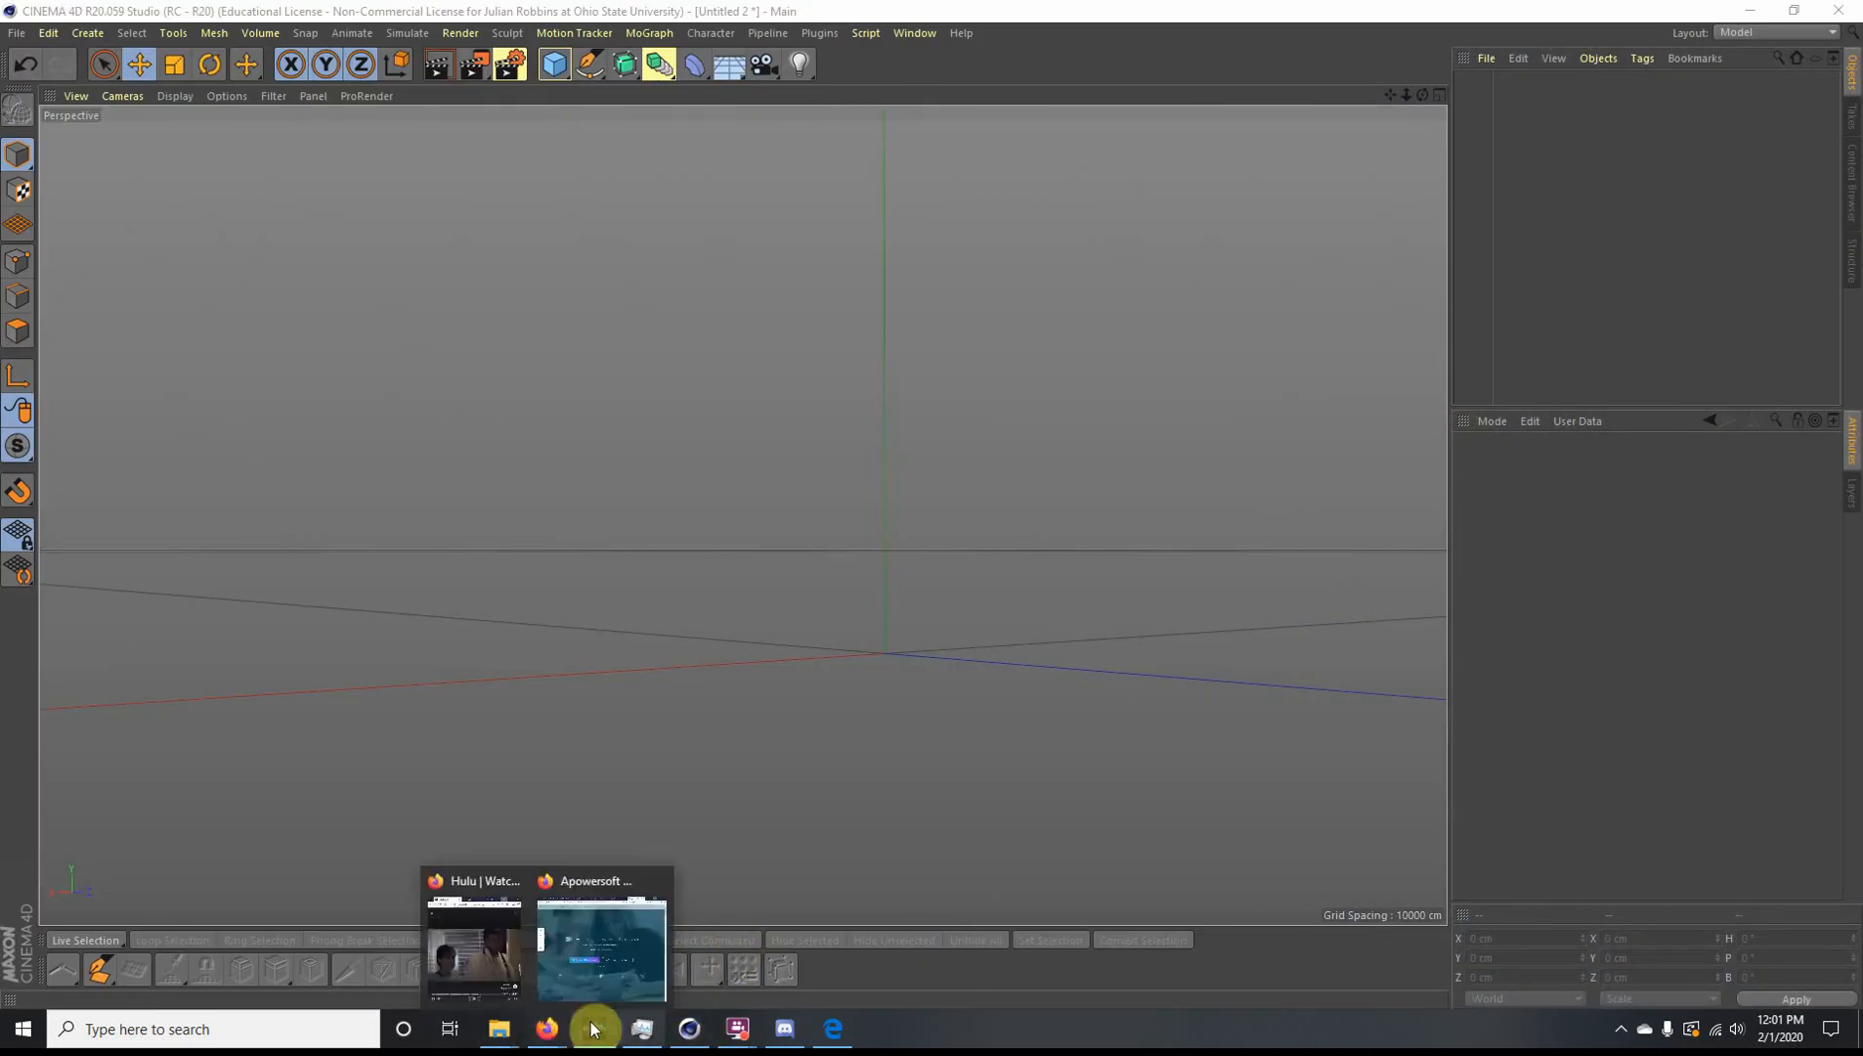
left_click(535, 555)
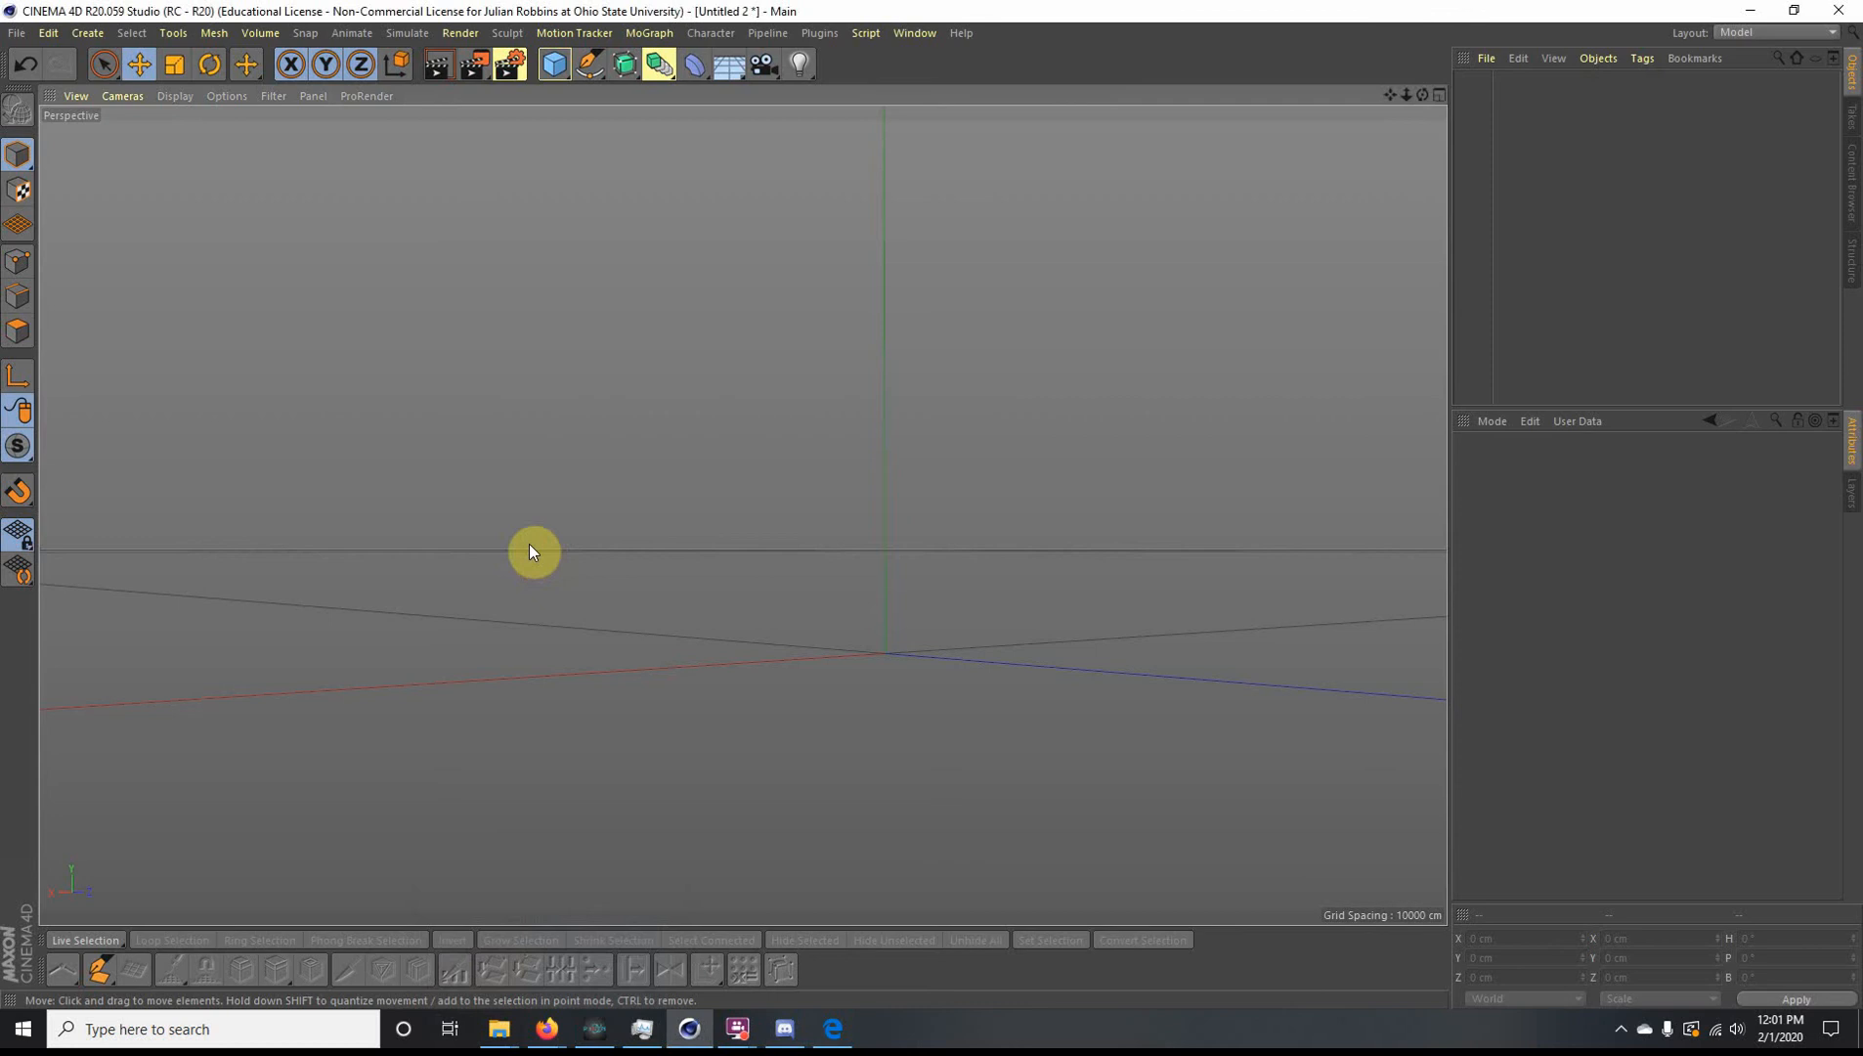
left_click(832, 1028)
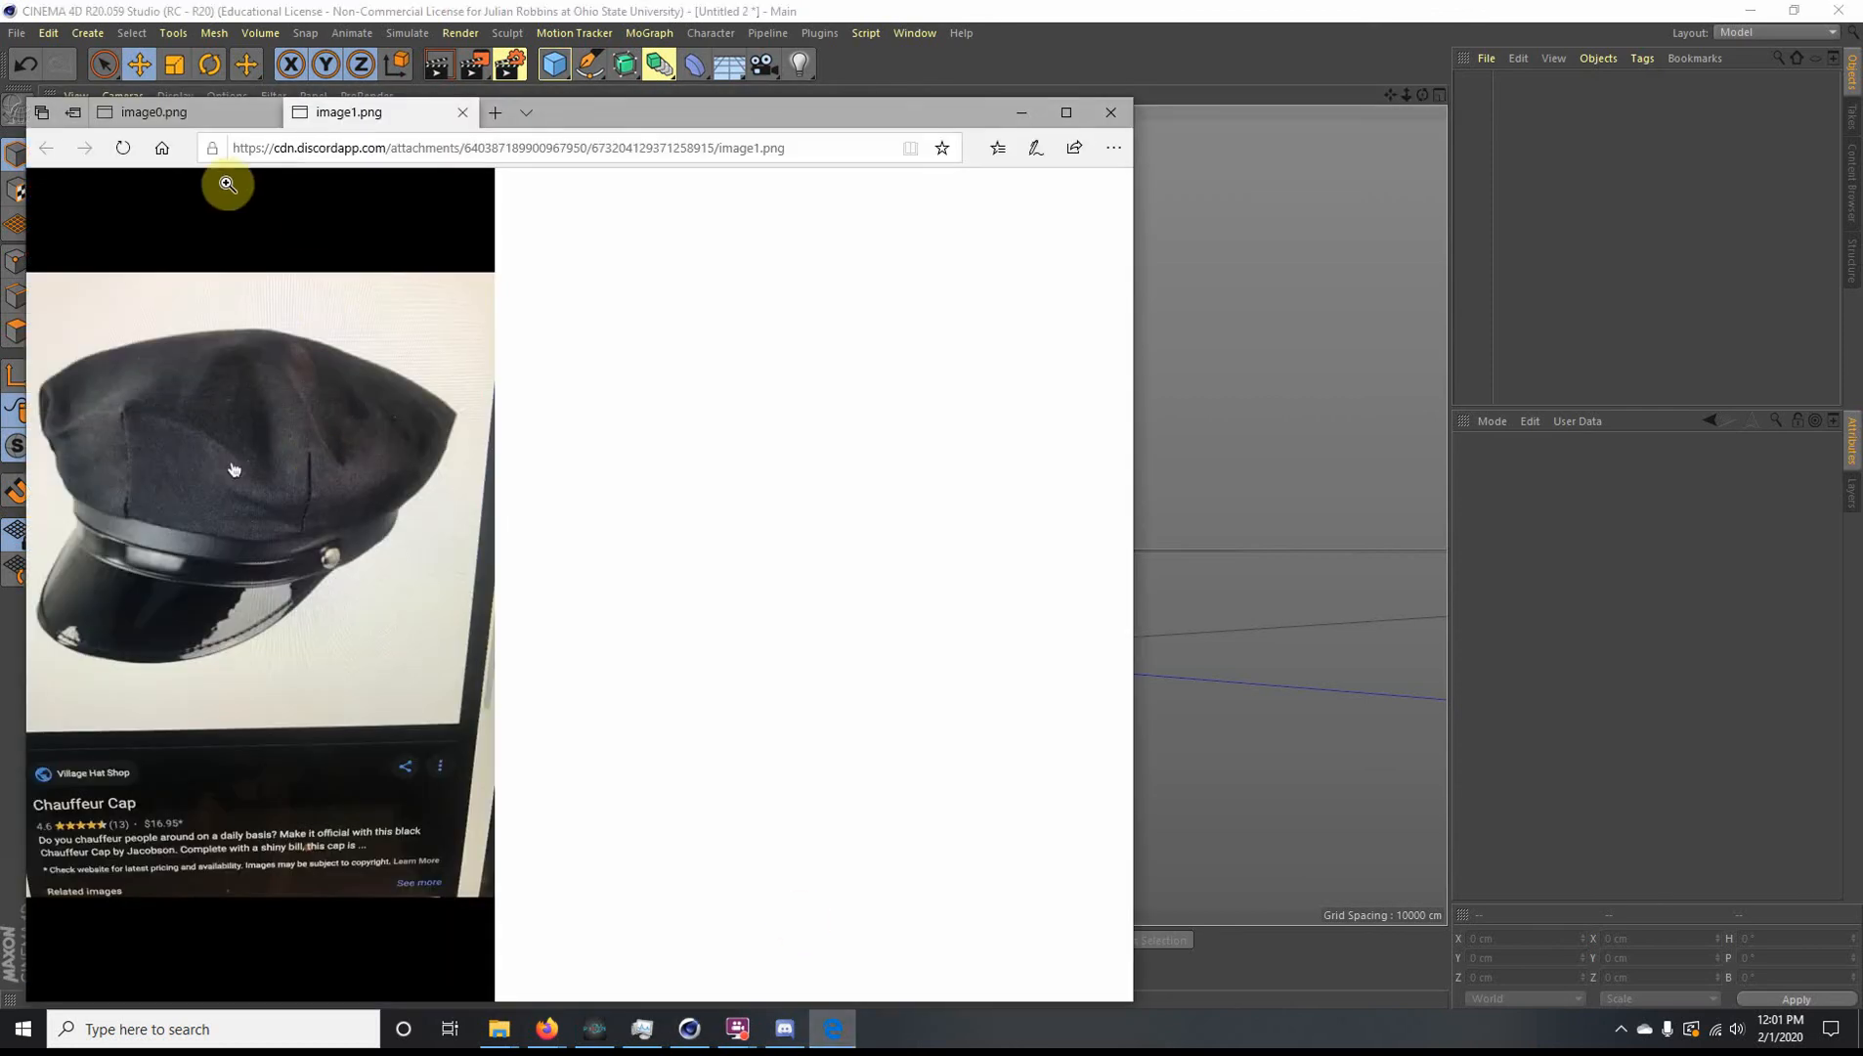
left_click(161, 113)
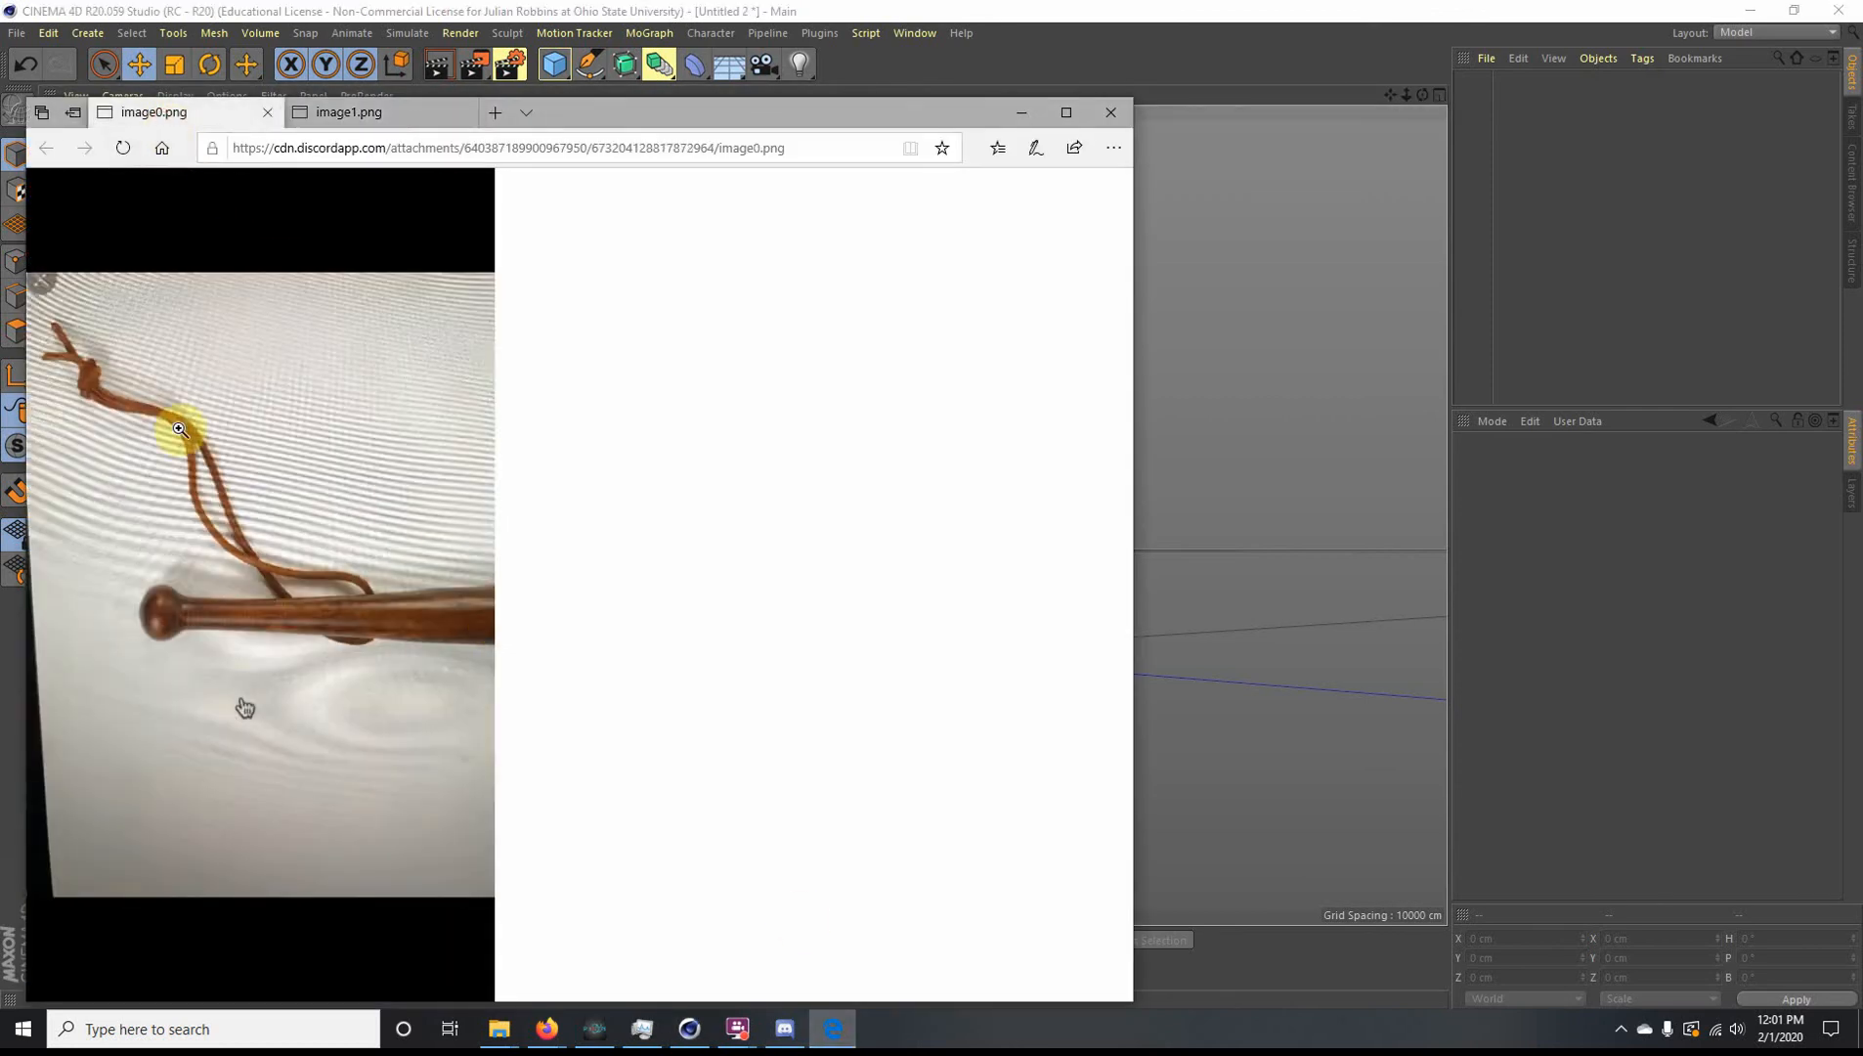
left_click(1022, 116)
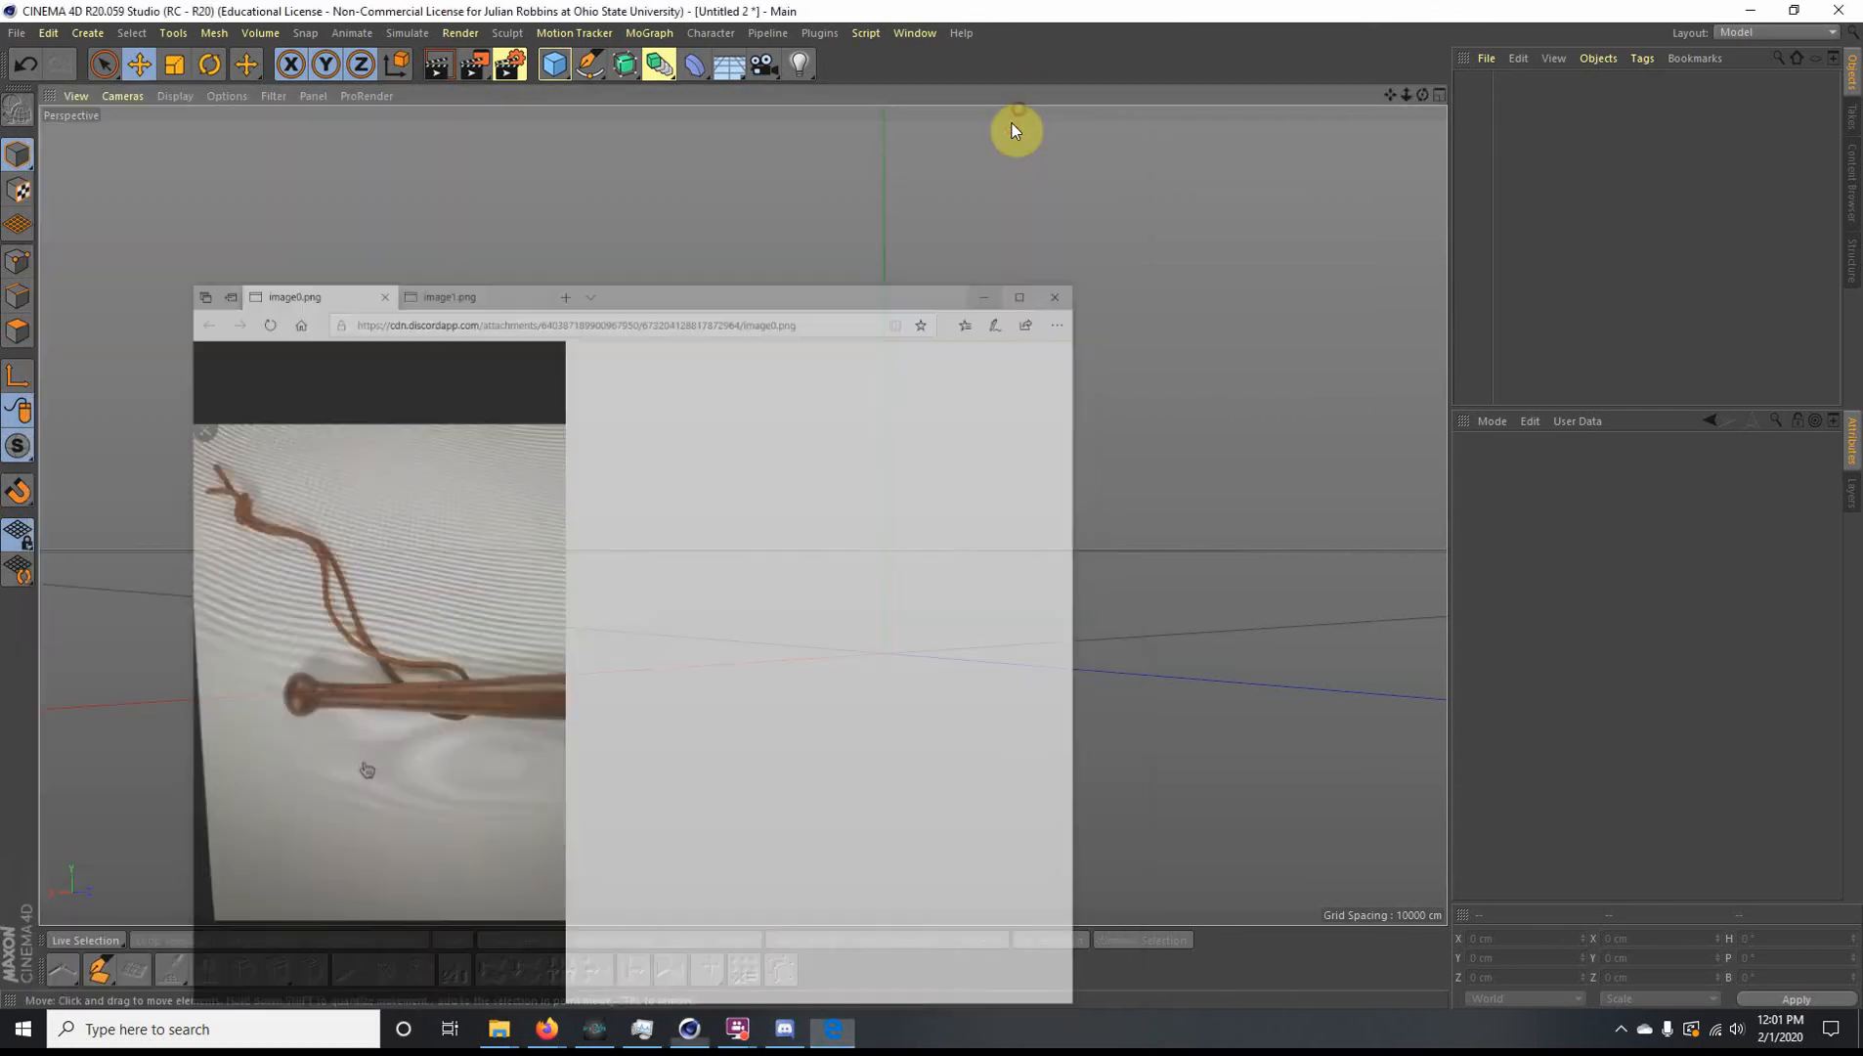
Step: Draw a closed crescent-shaped Bezier spline about 425 cm tall with the Pen tool in the Front view of the four-view layout
left_click(1440, 95)
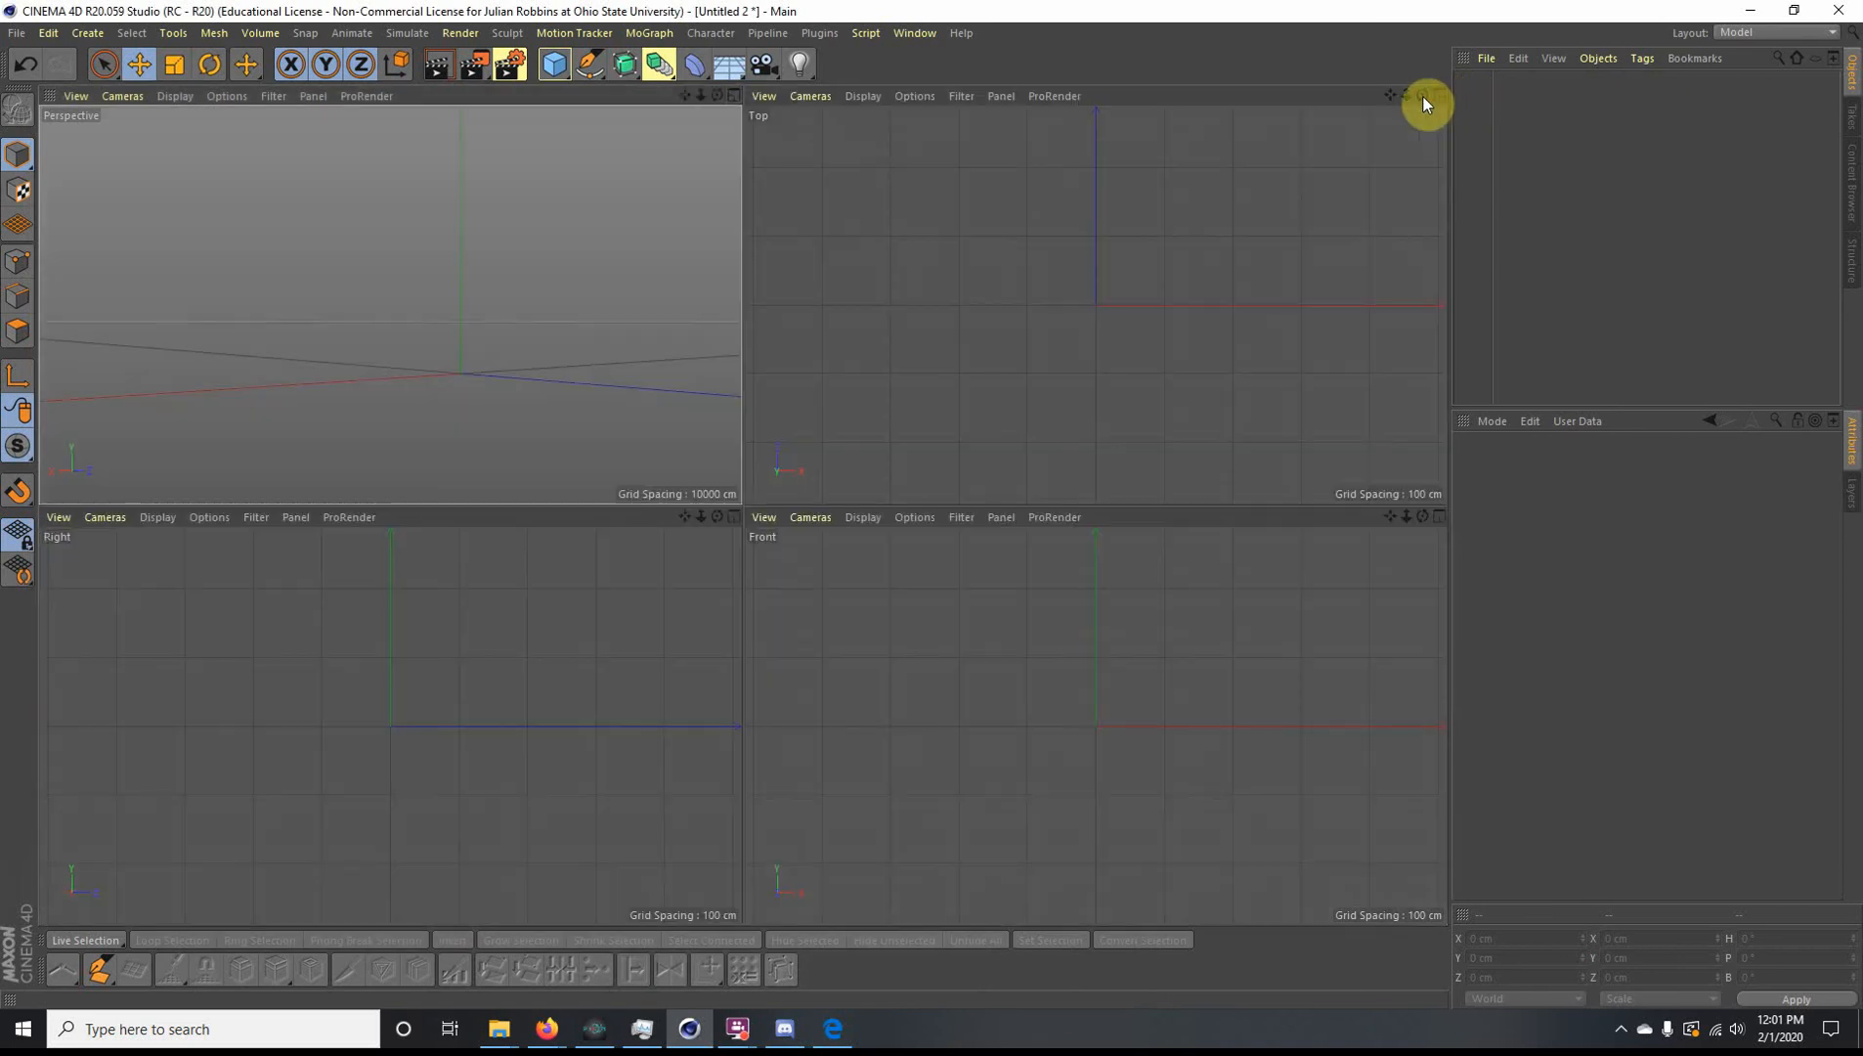
left_click(587, 65)
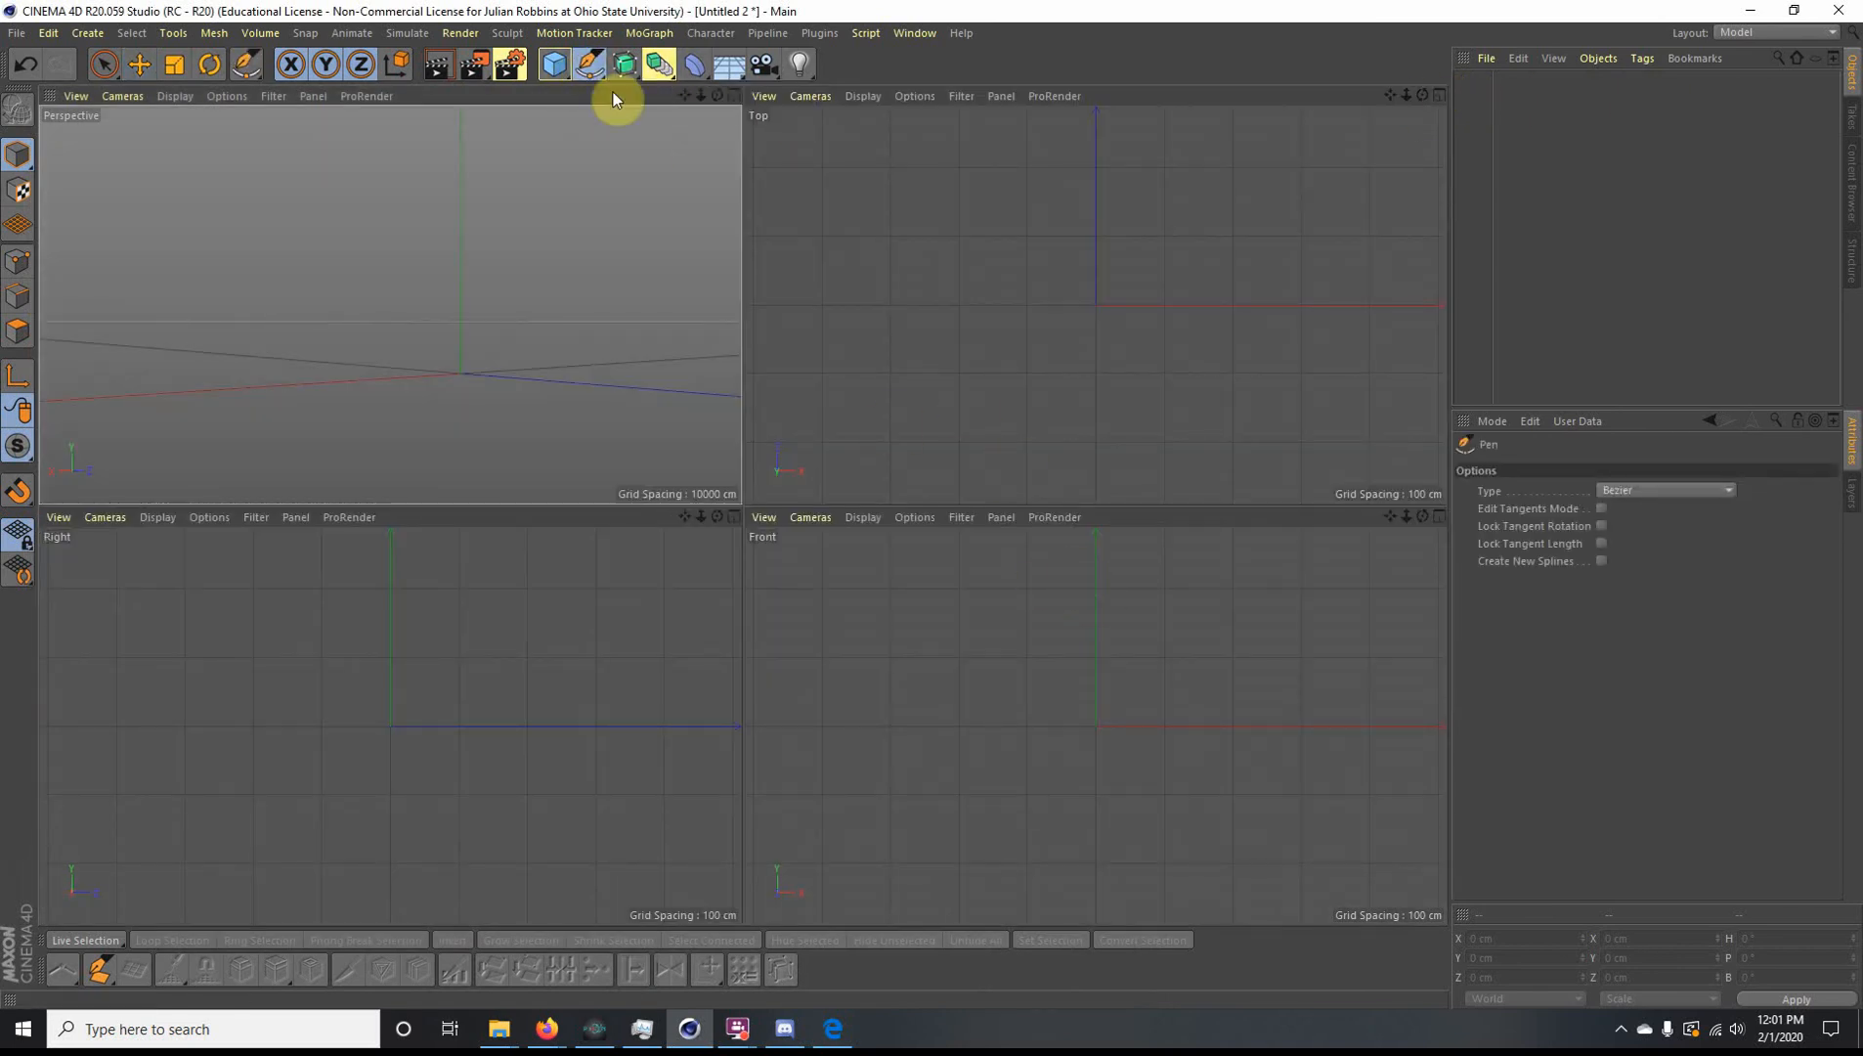
left_click(1008, 563)
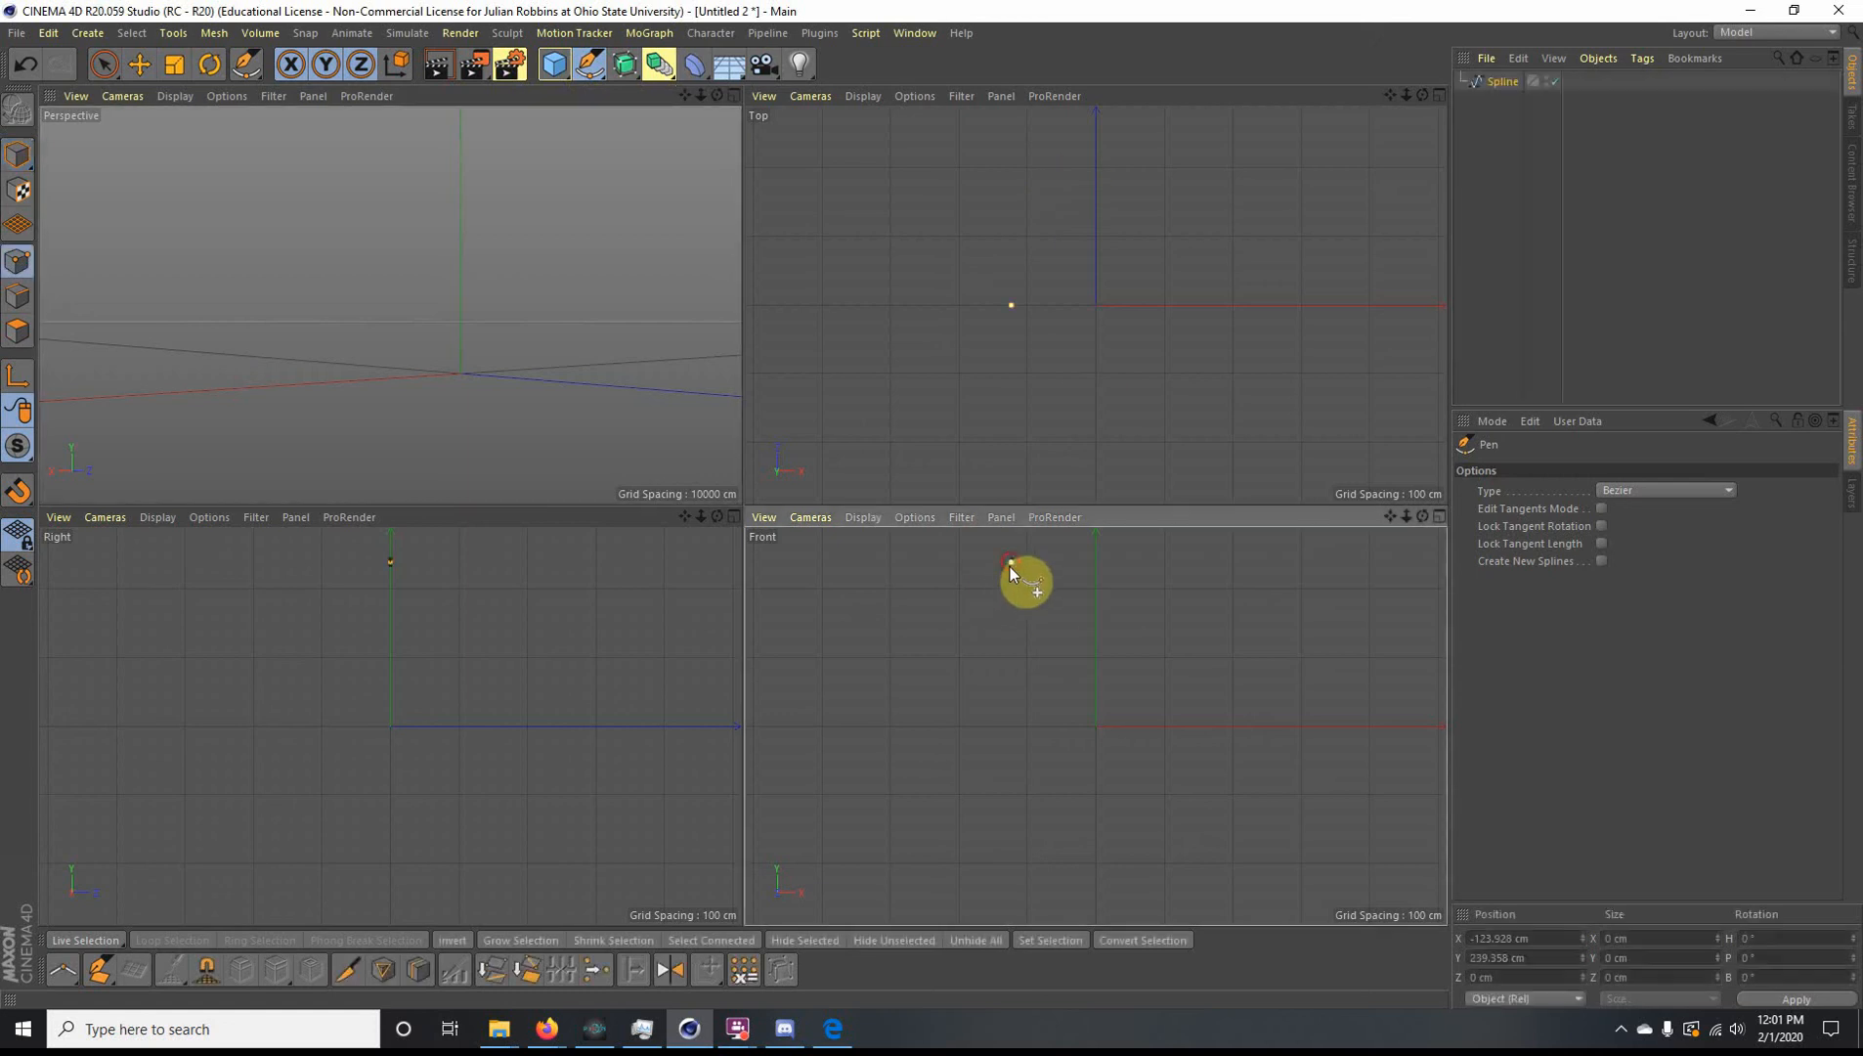
left_click(950, 655)
left_click(971, 797)
left_click(1111, 831)
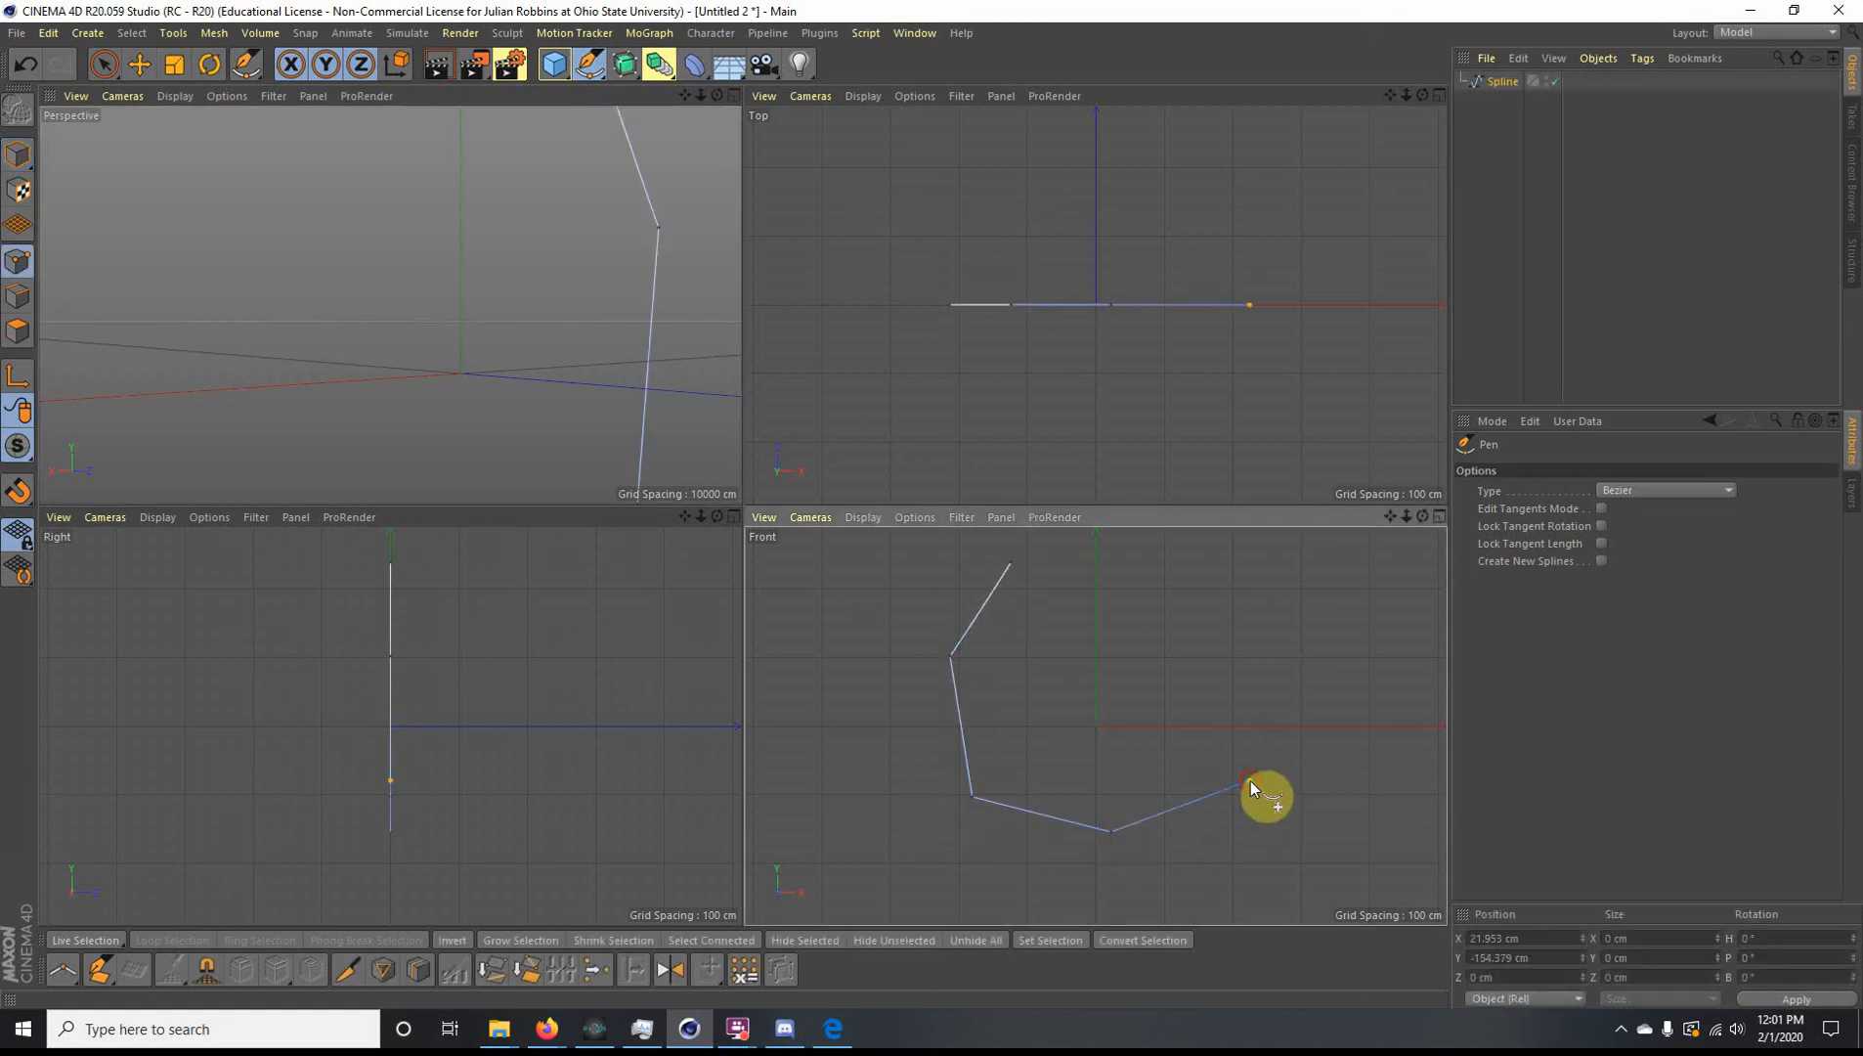
left_click(1249, 779)
left_click(1225, 747)
left_click(1154, 754)
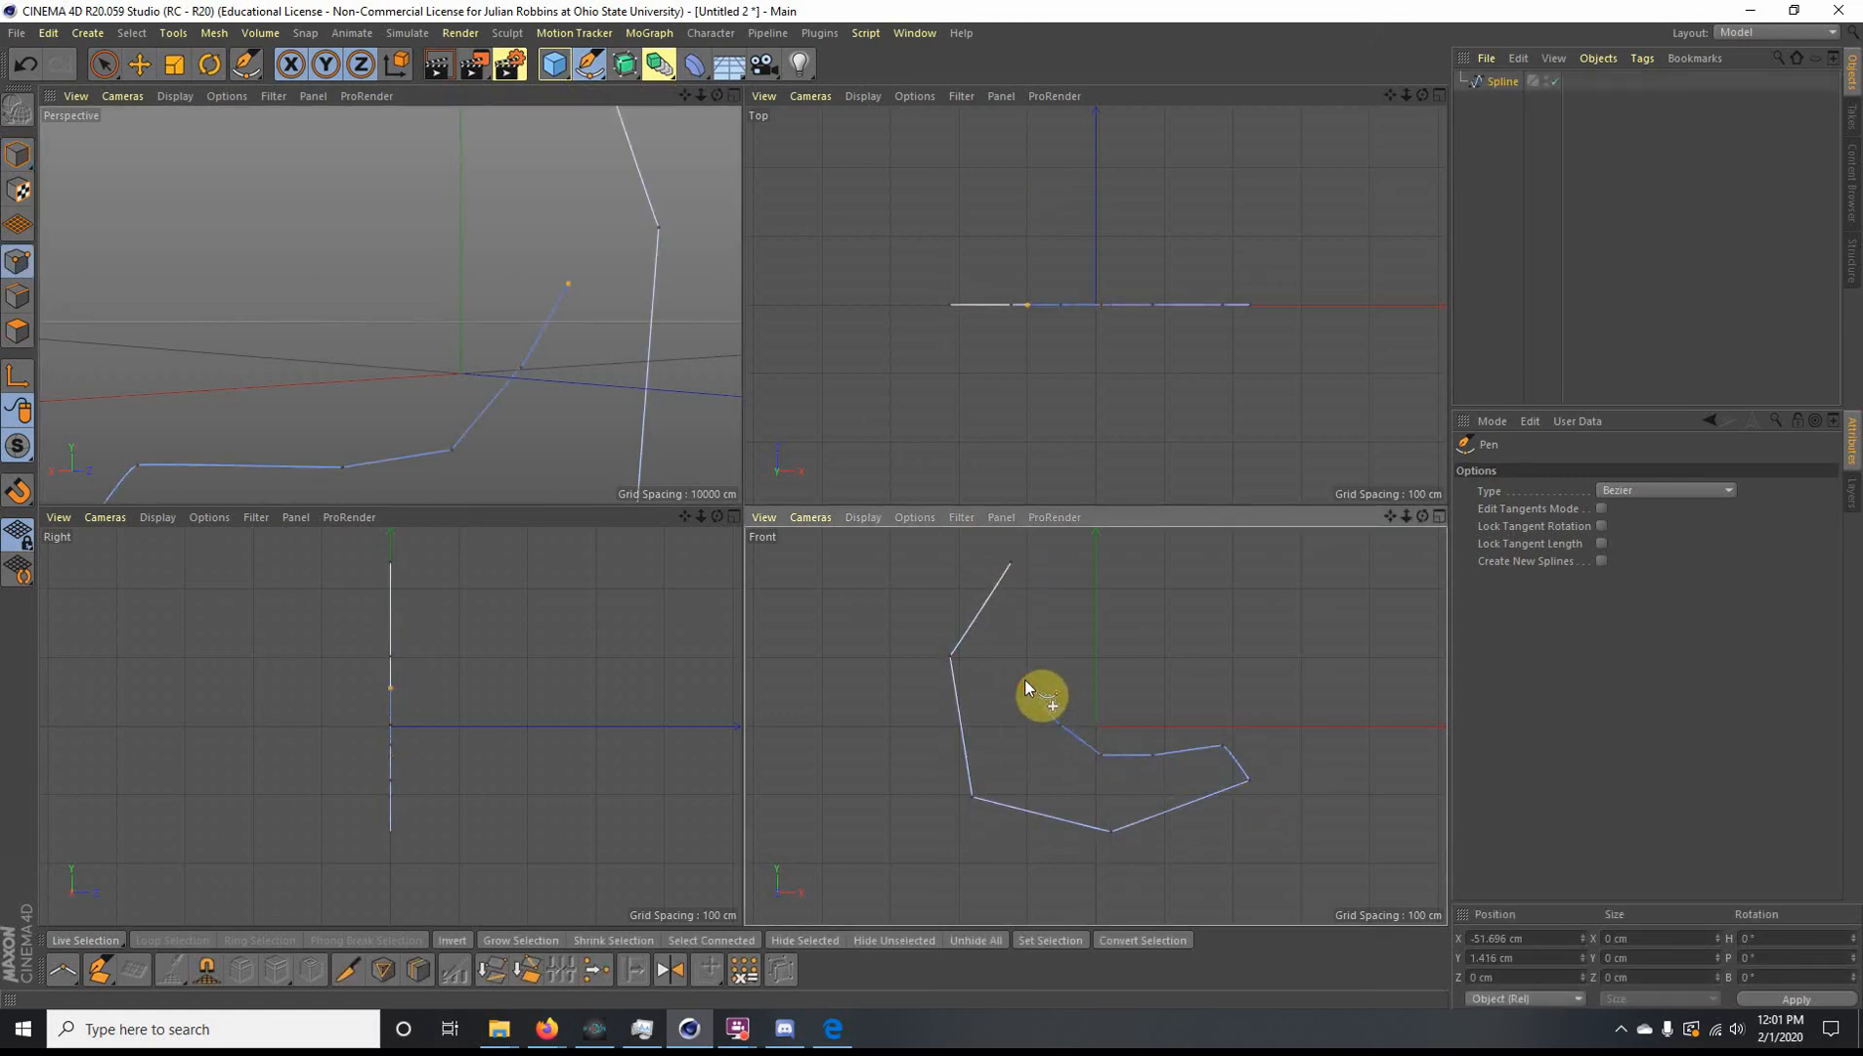
left_click(1008, 567)
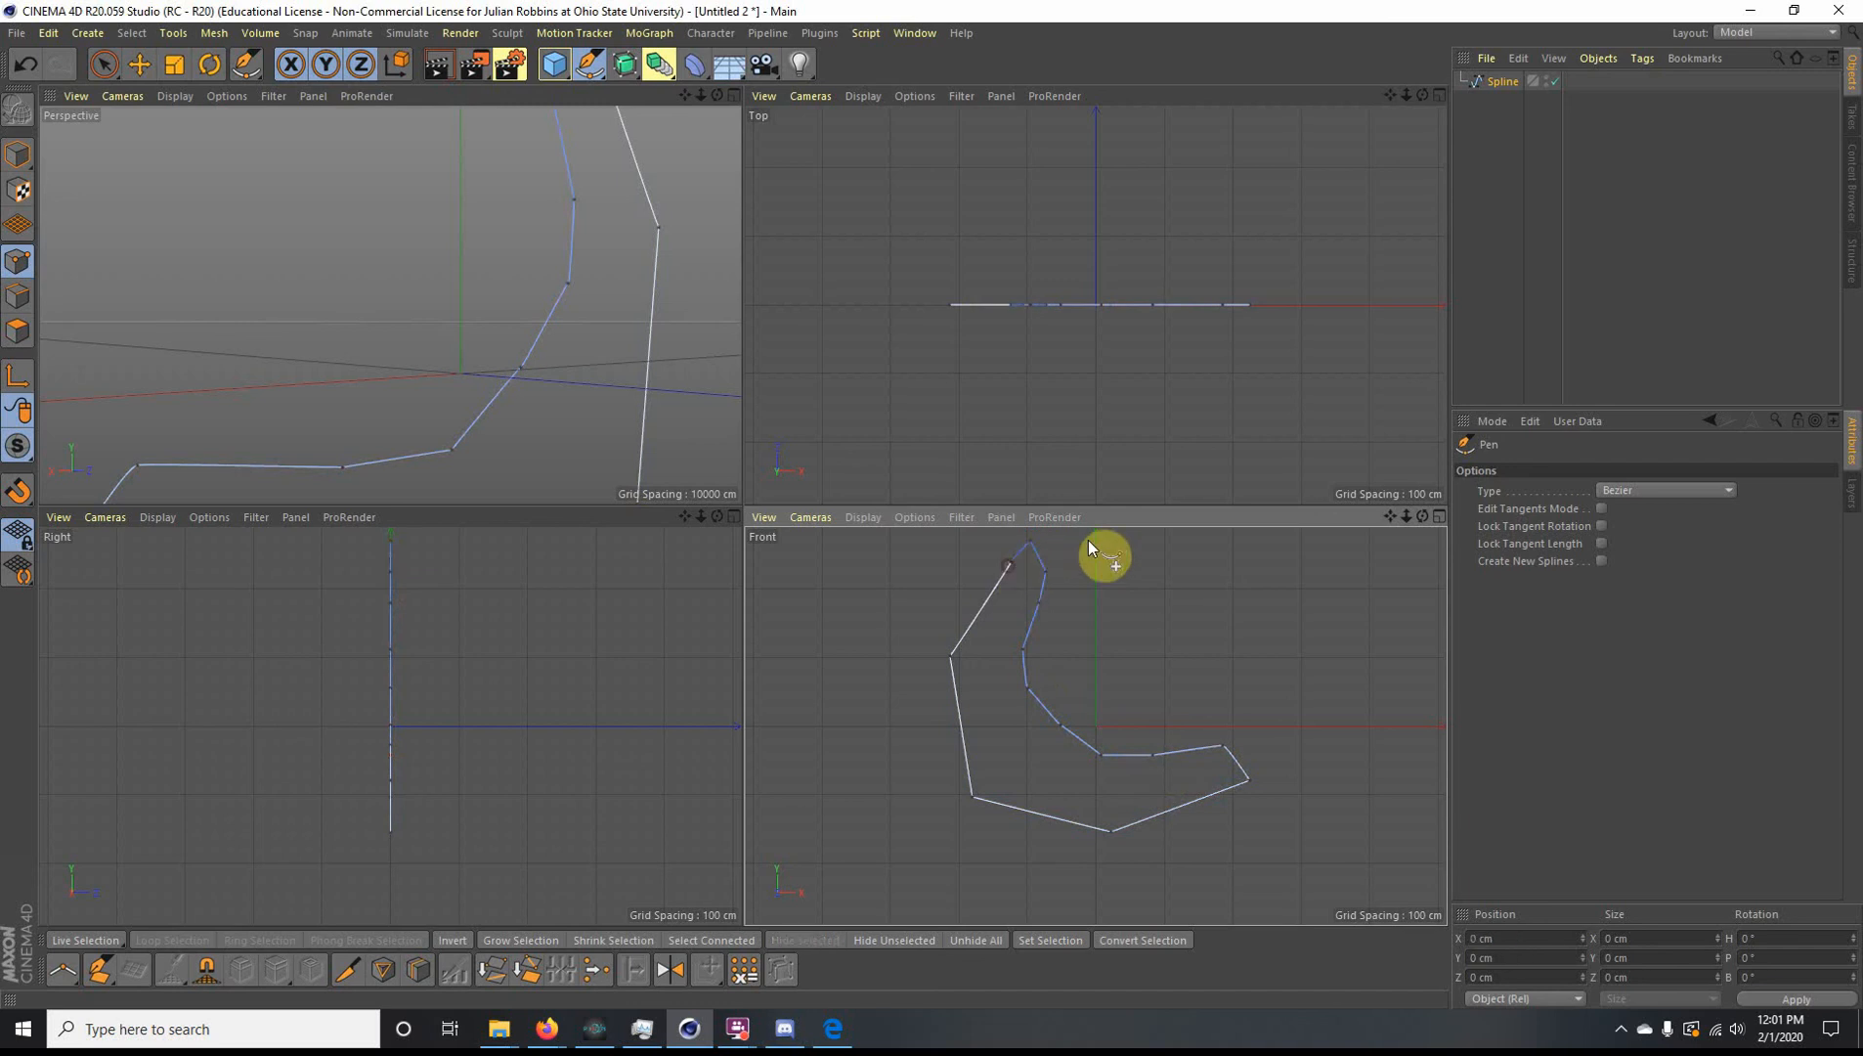
Step: Round the three corner points along the crescent spline's outer edge into smooth curves
double_click(952, 655)
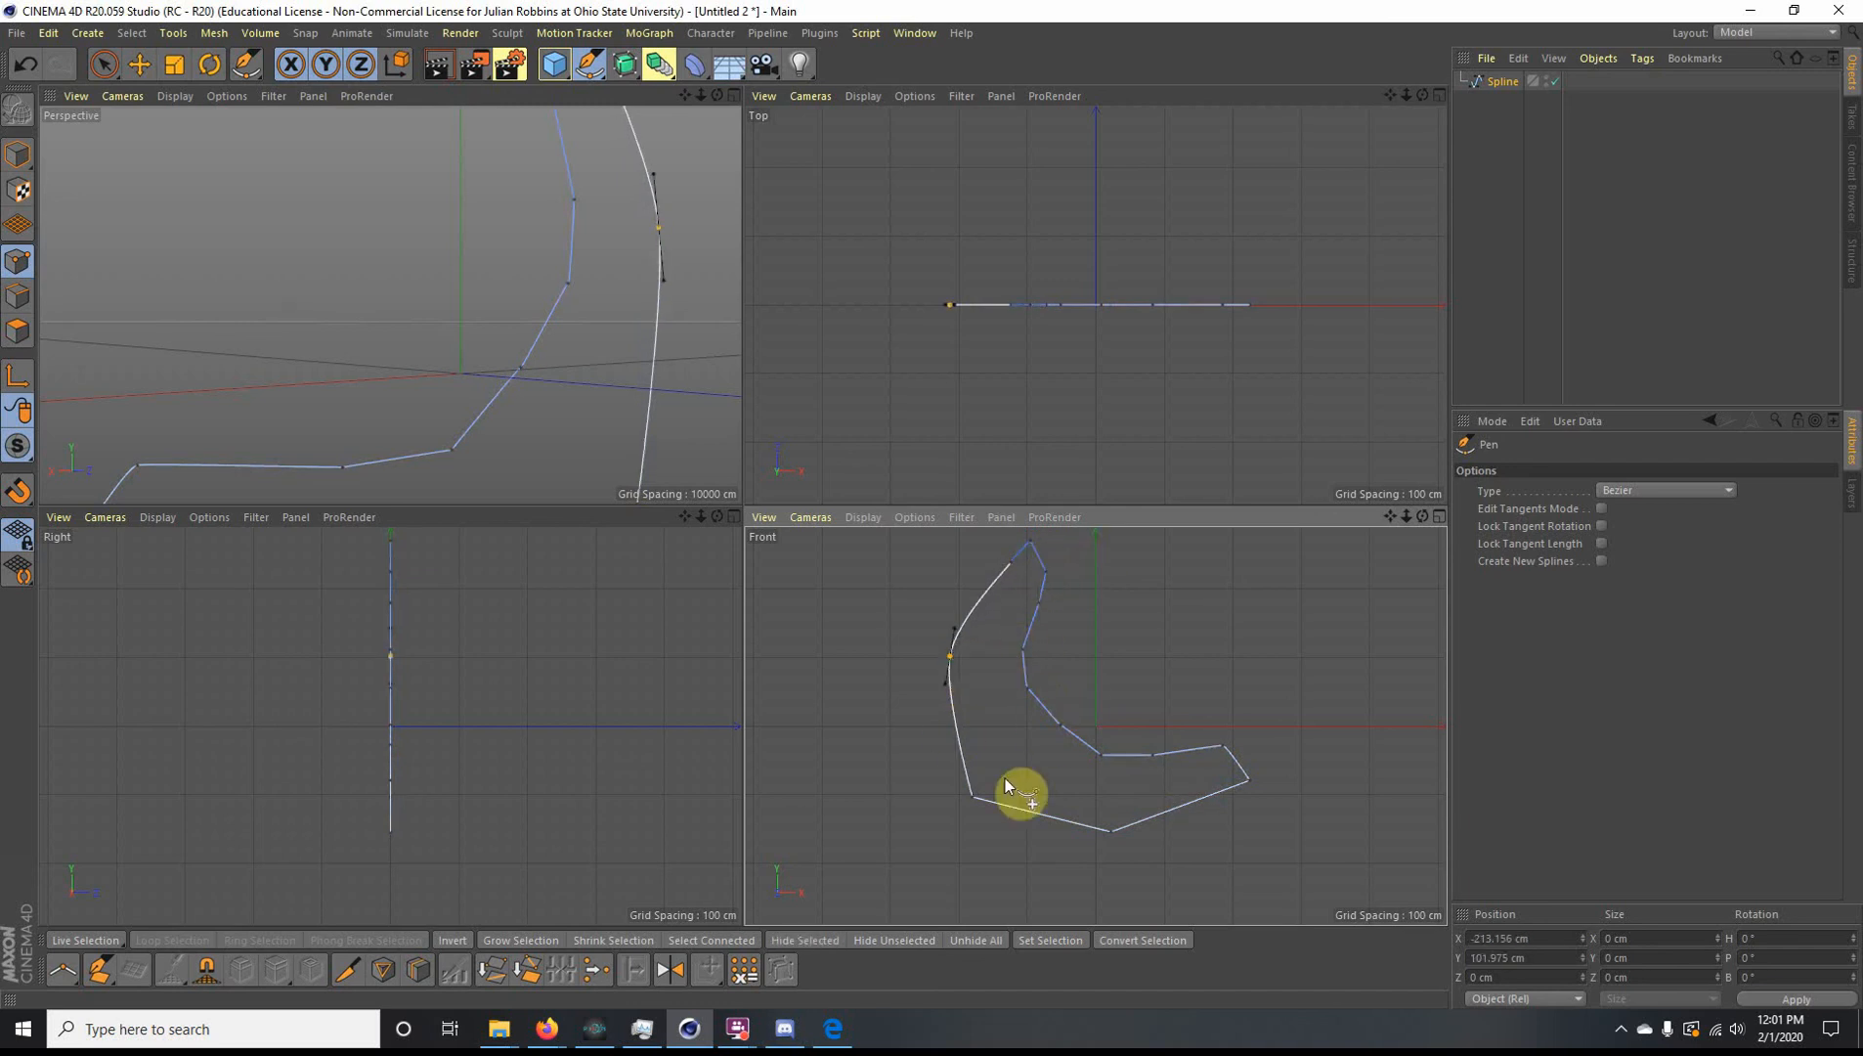
double_click(972, 797)
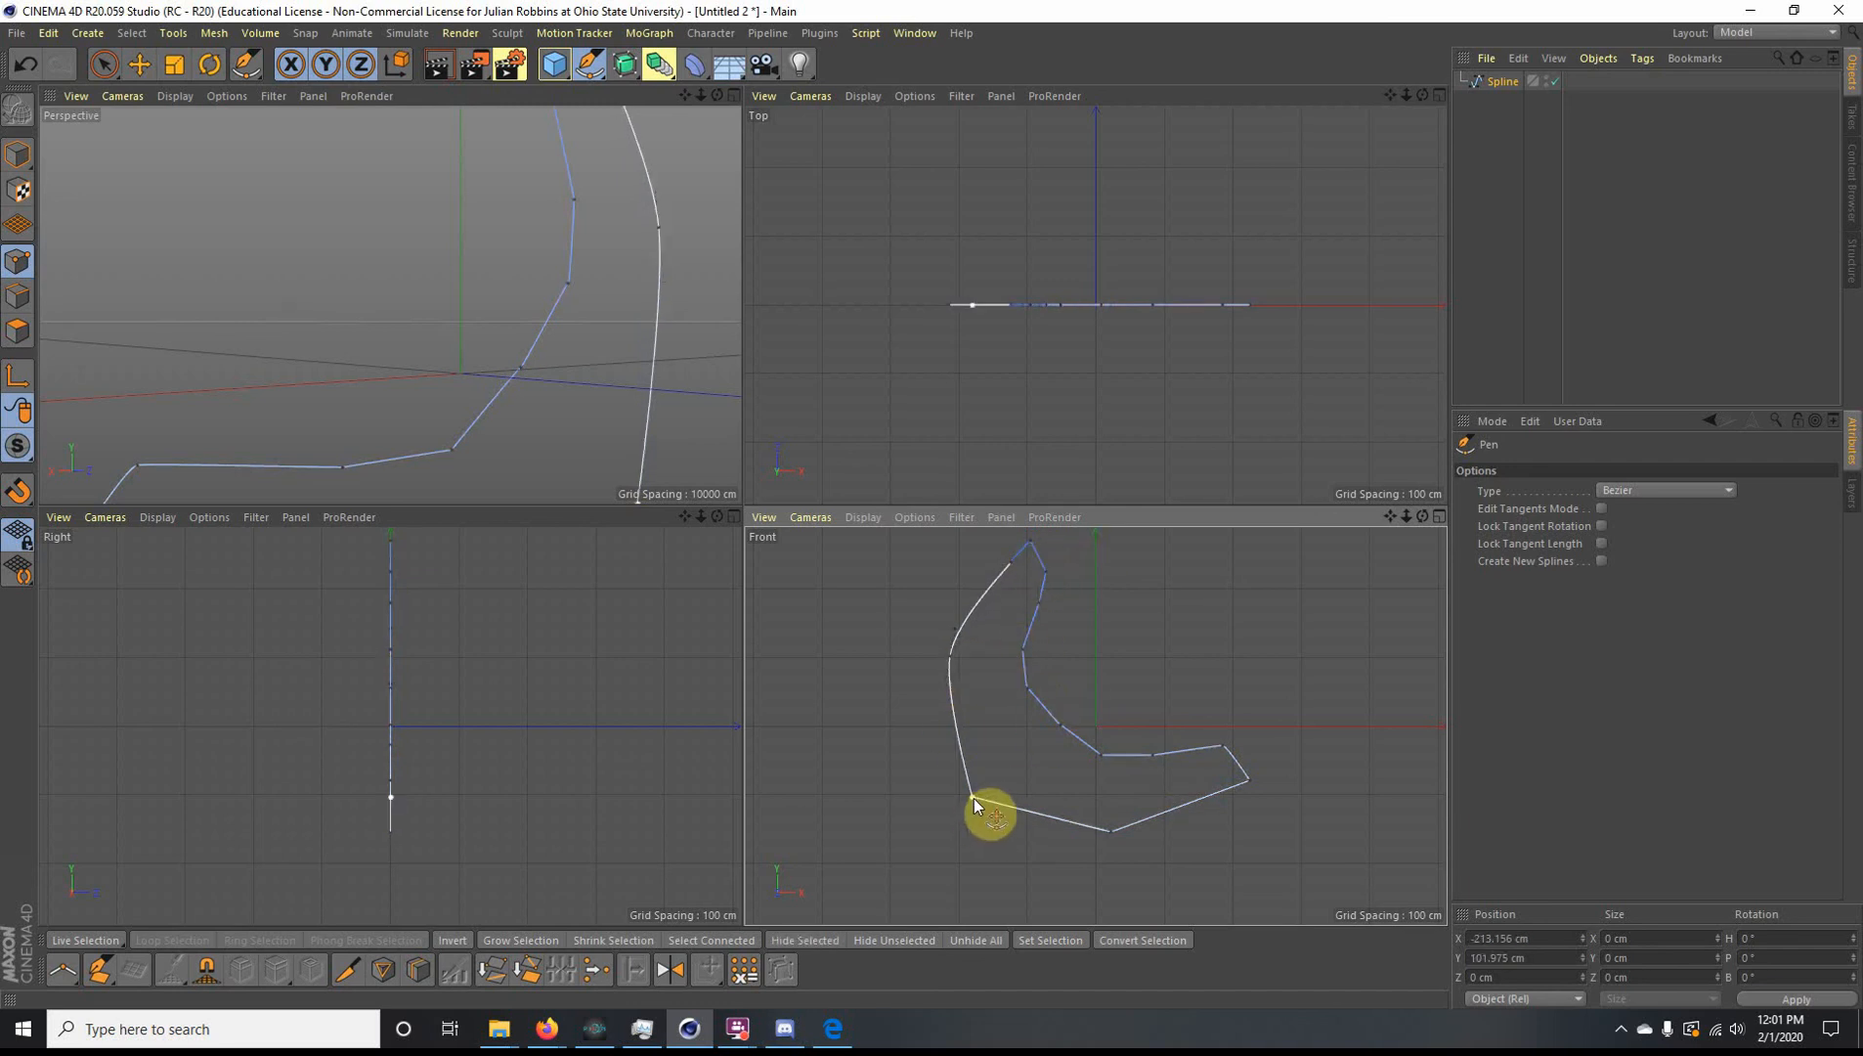
double_click(1111, 833)
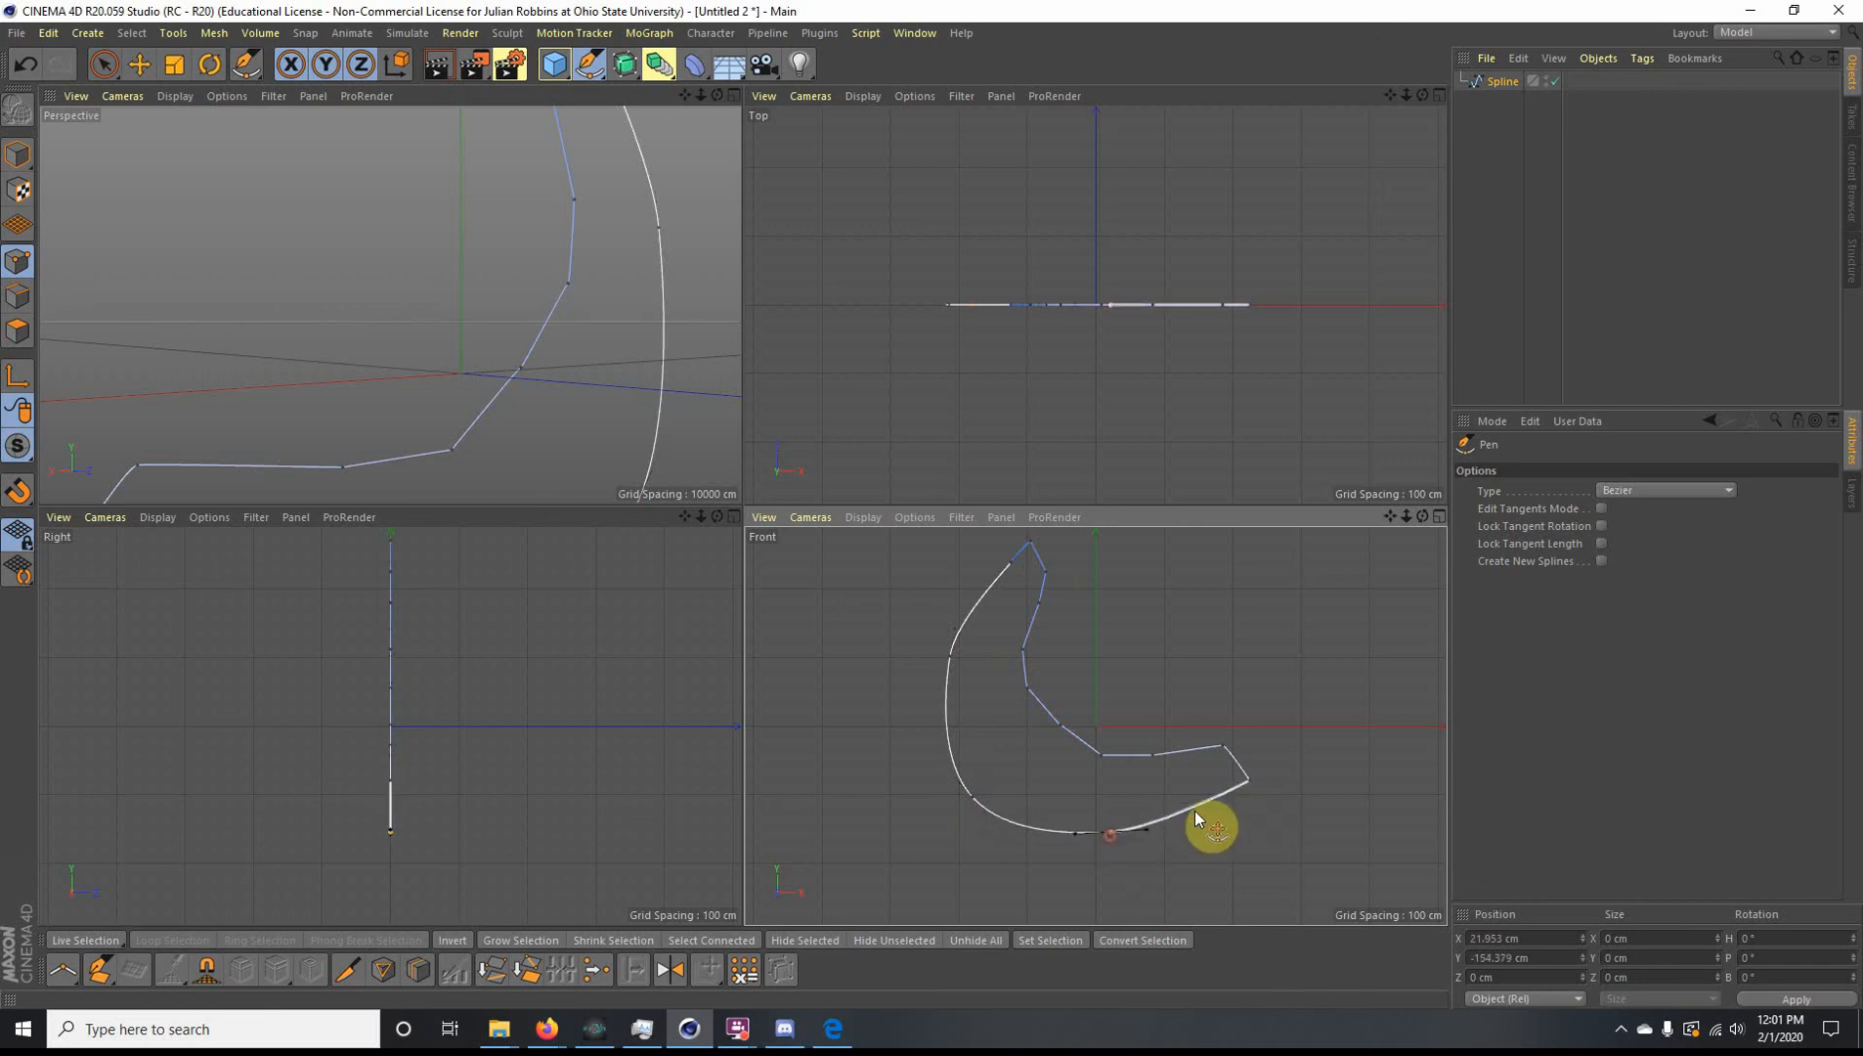
Step: Smooth the corner points along the crescent spline's inner edge and at its upper tip
left_click(1212, 755)
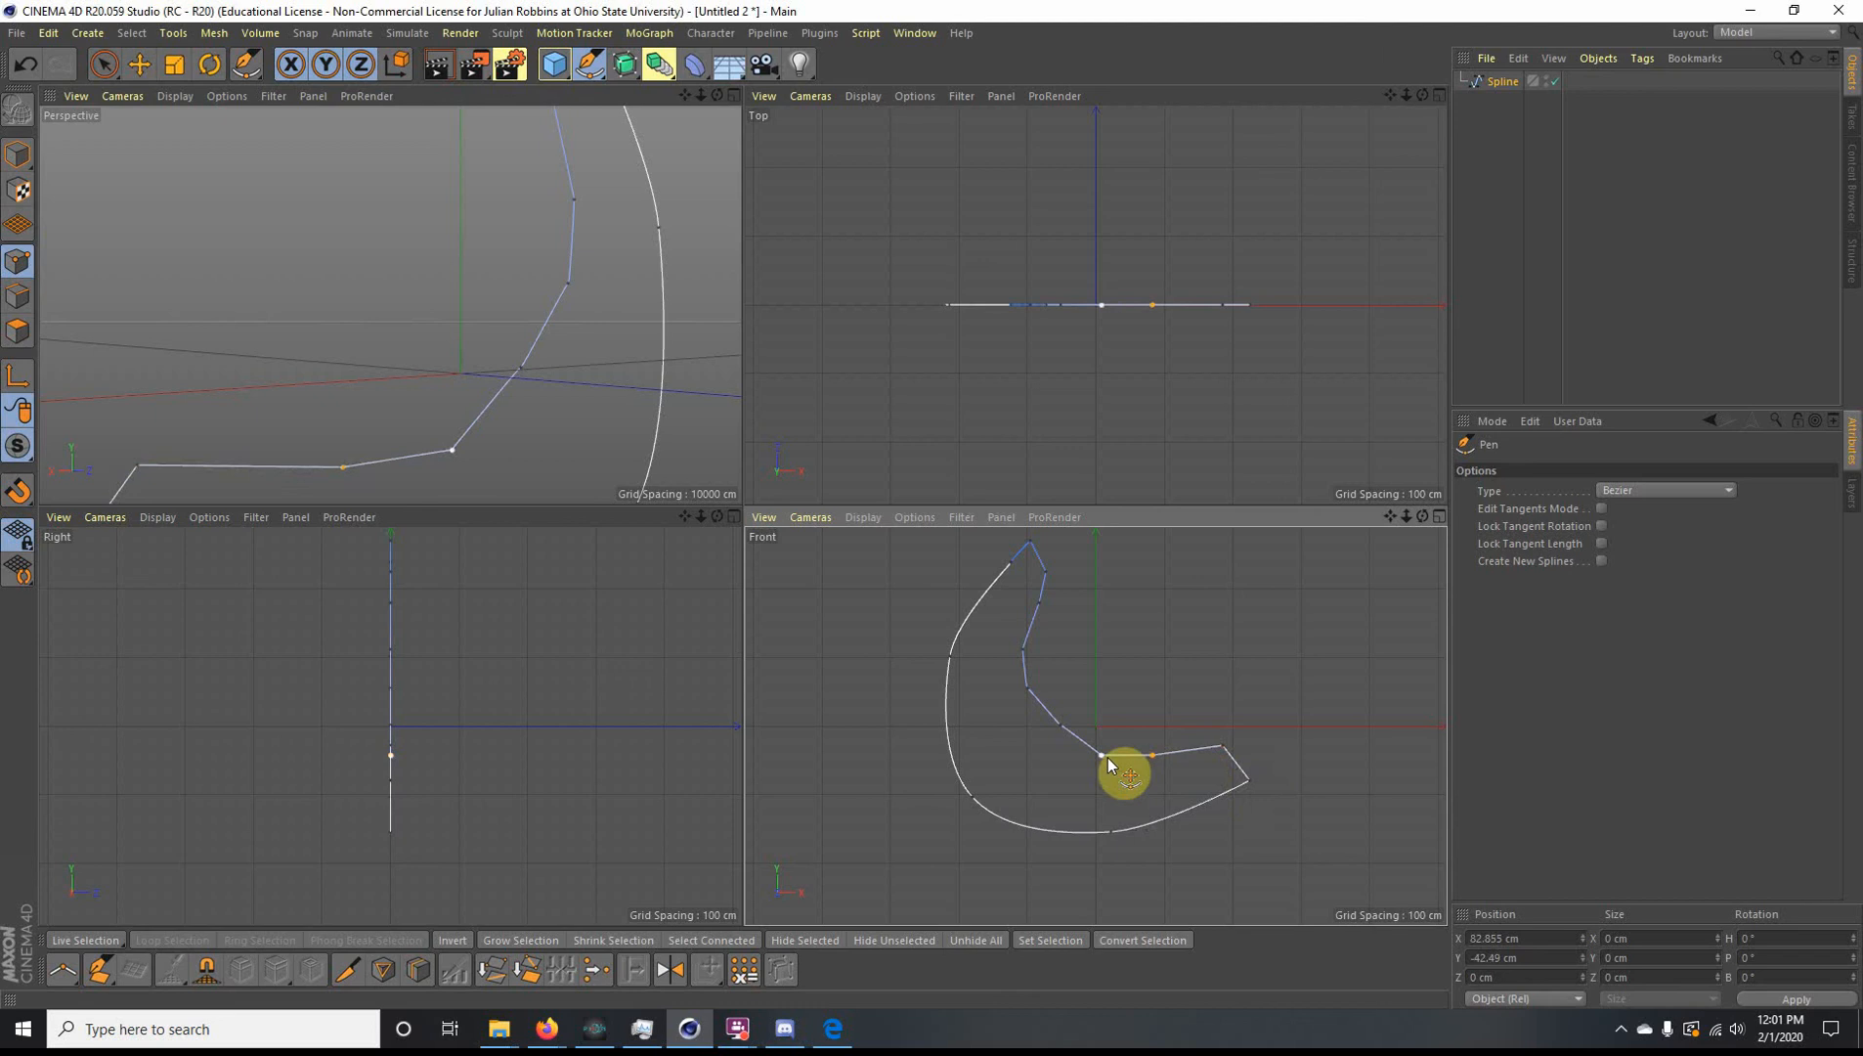
double_click(1223, 742)
left_click(1058, 714)
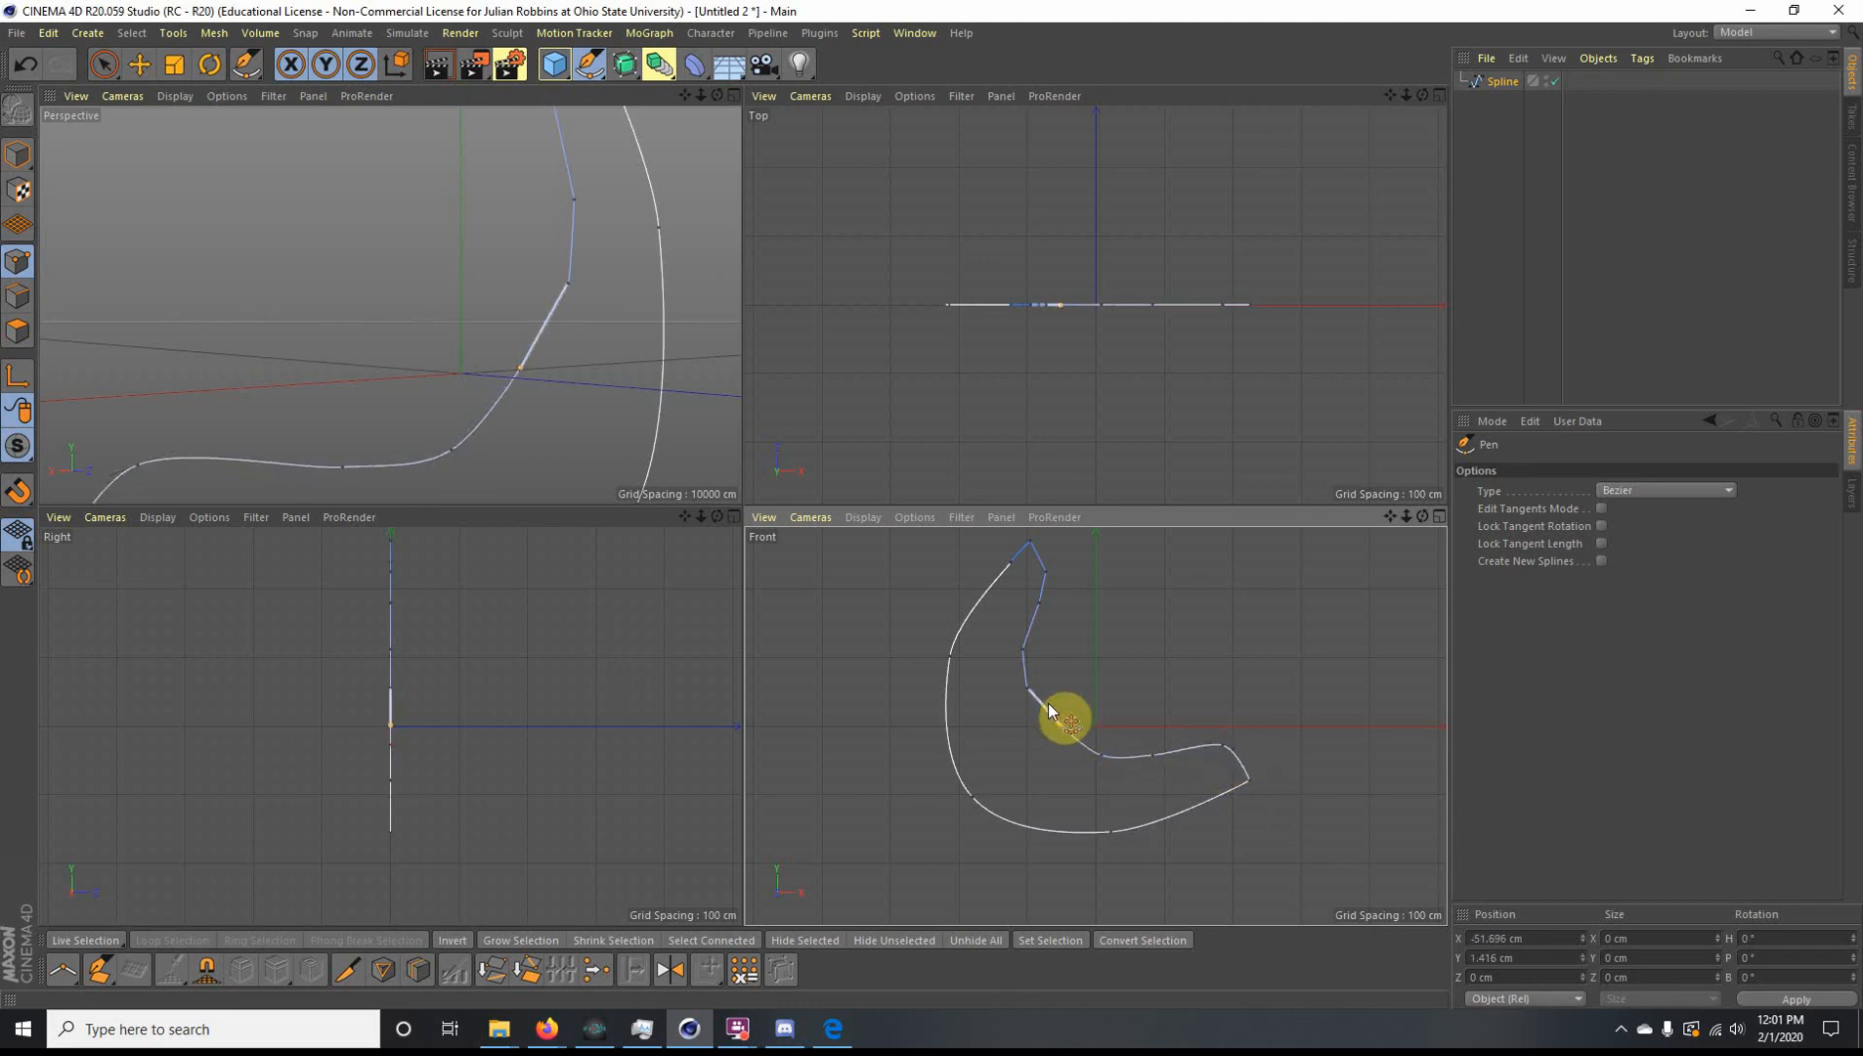
left_click(1022, 657)
left_click(1023, 650)
left_click(1041, 617)
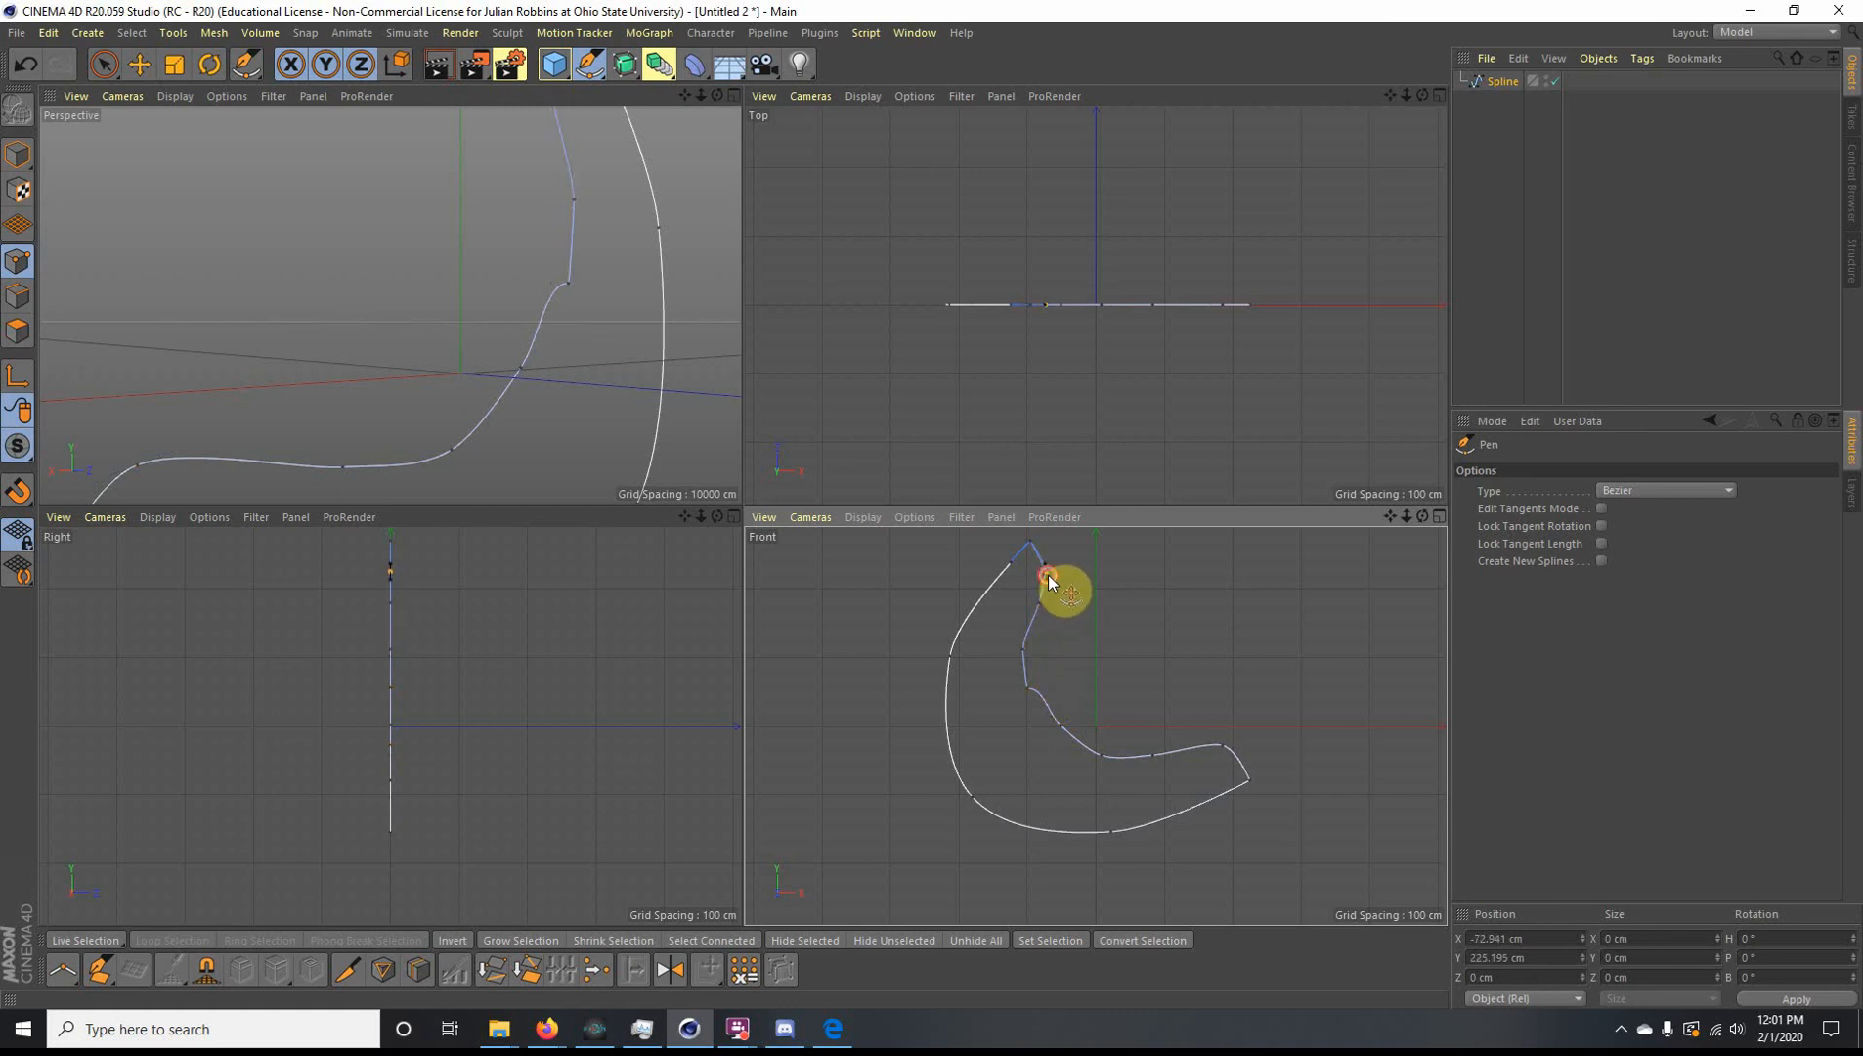
left_click(1029, 541)
Step: Move two inner-edge points near the spline's upper tip out of plane, the one beside the tip to about 55 cm in Z
left_click_drag(606, 322, 102, 217, "alt")
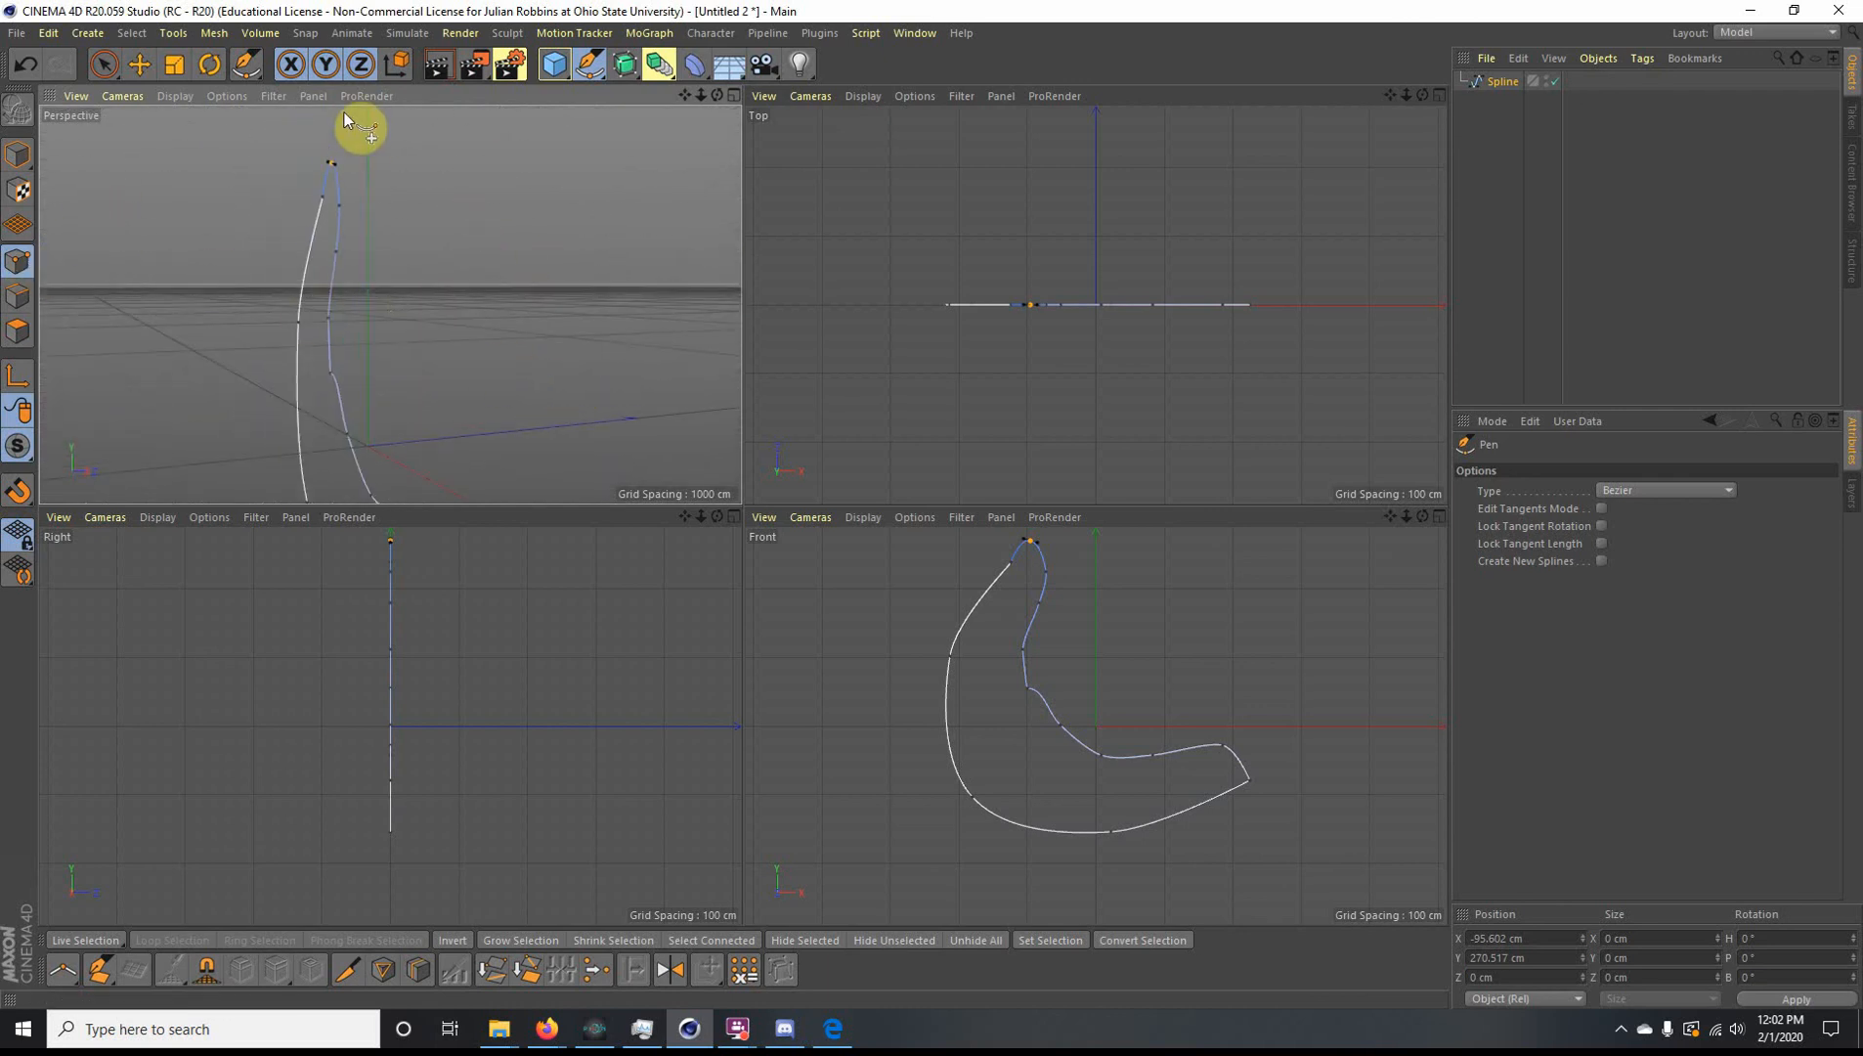
left_click(142, 64)
left_click(339, 256)
left_click_drag(423, 255, 444, 255)
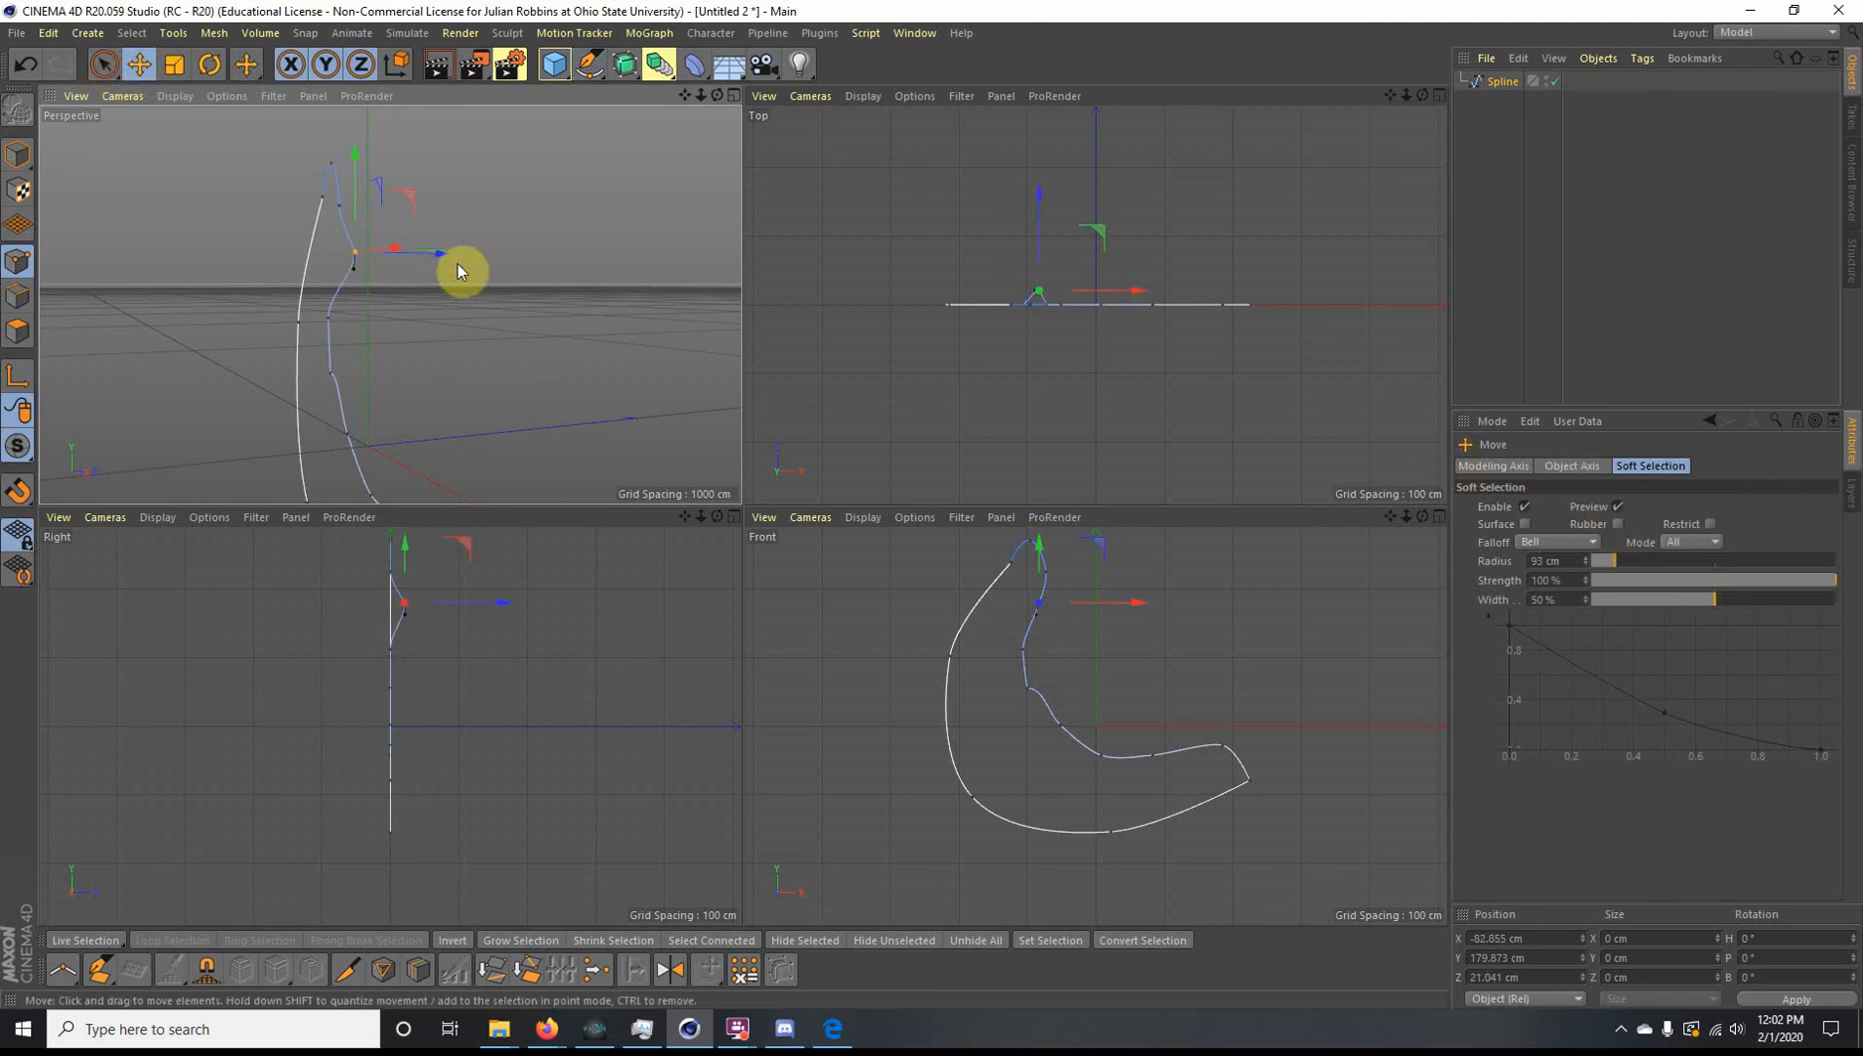
left_click_drag(480, 256, 488, 170)
left_click(346, 212)
Step: Move the spline's lowest outer-edge point out of plane to about 5 cm in X, -94 cm in Y and -87 cm in Z
left_click_drag(488, 172, 429, 449, "alt")
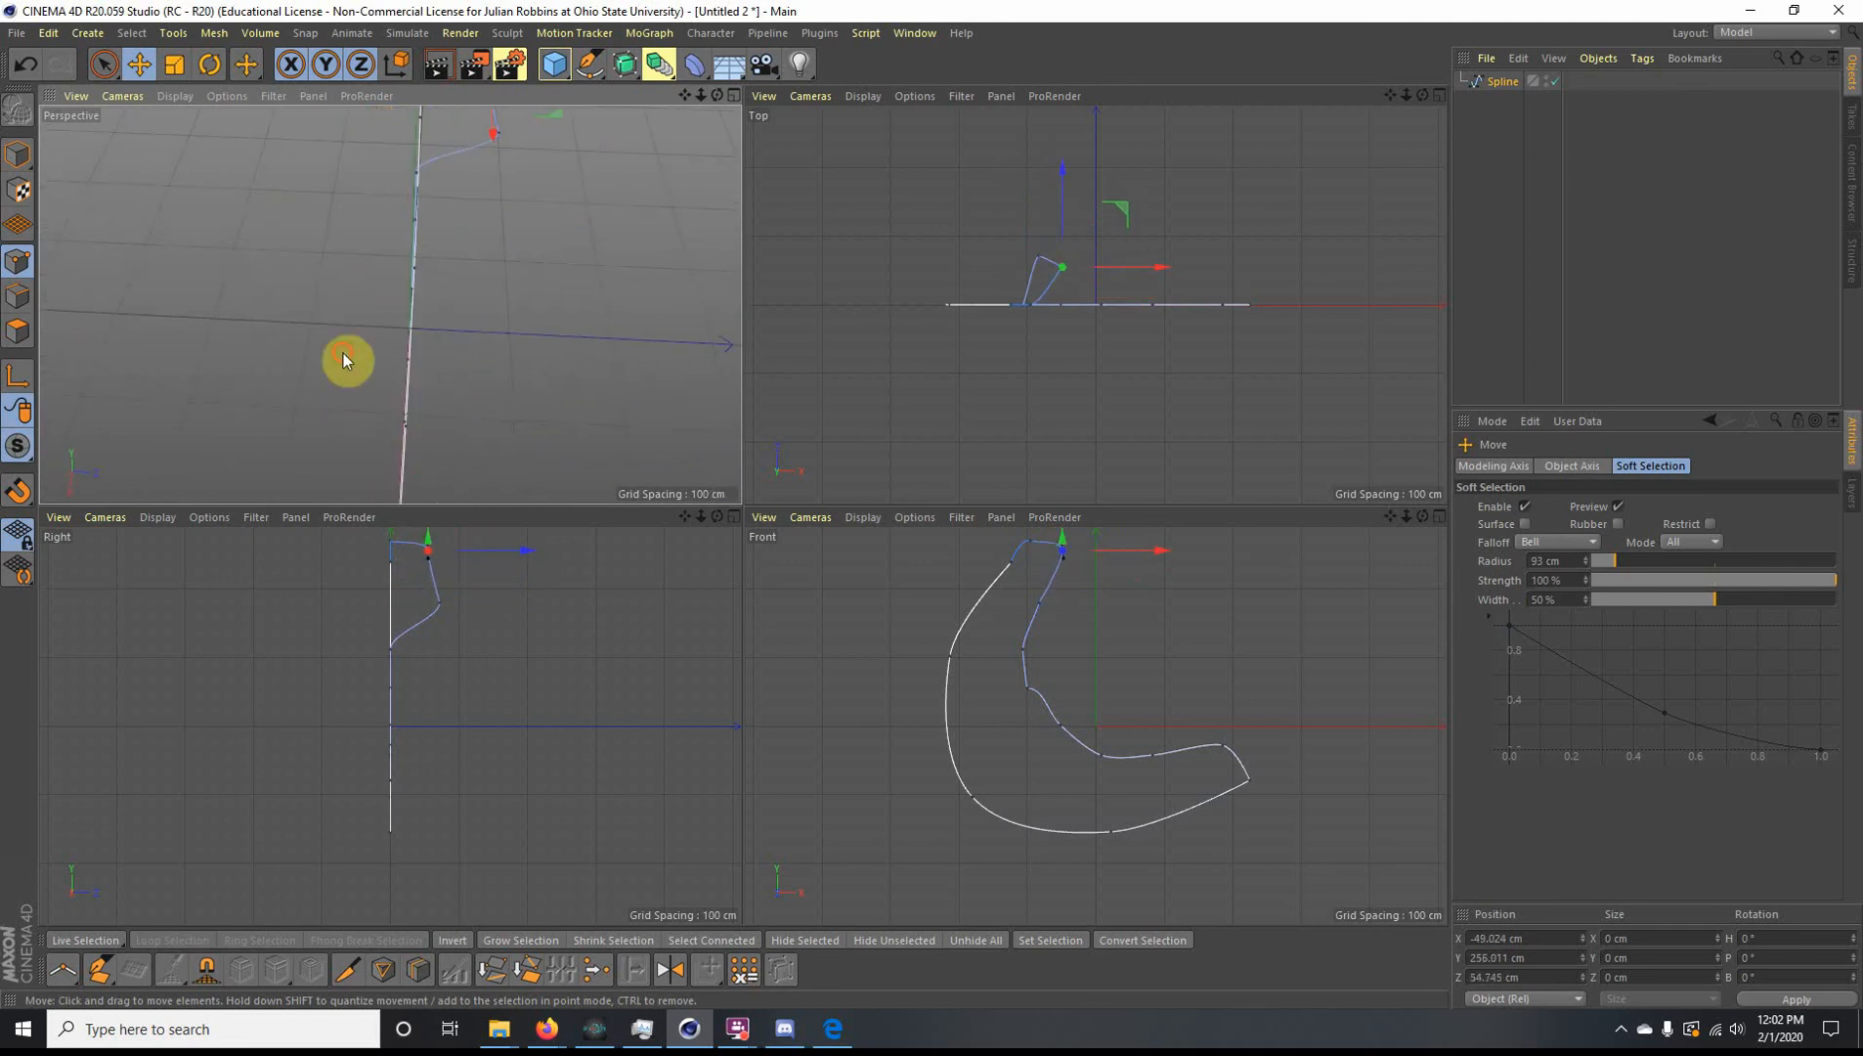
left_click_drag(343, 352, 410, 293, "alt")
left_click(391, 346)
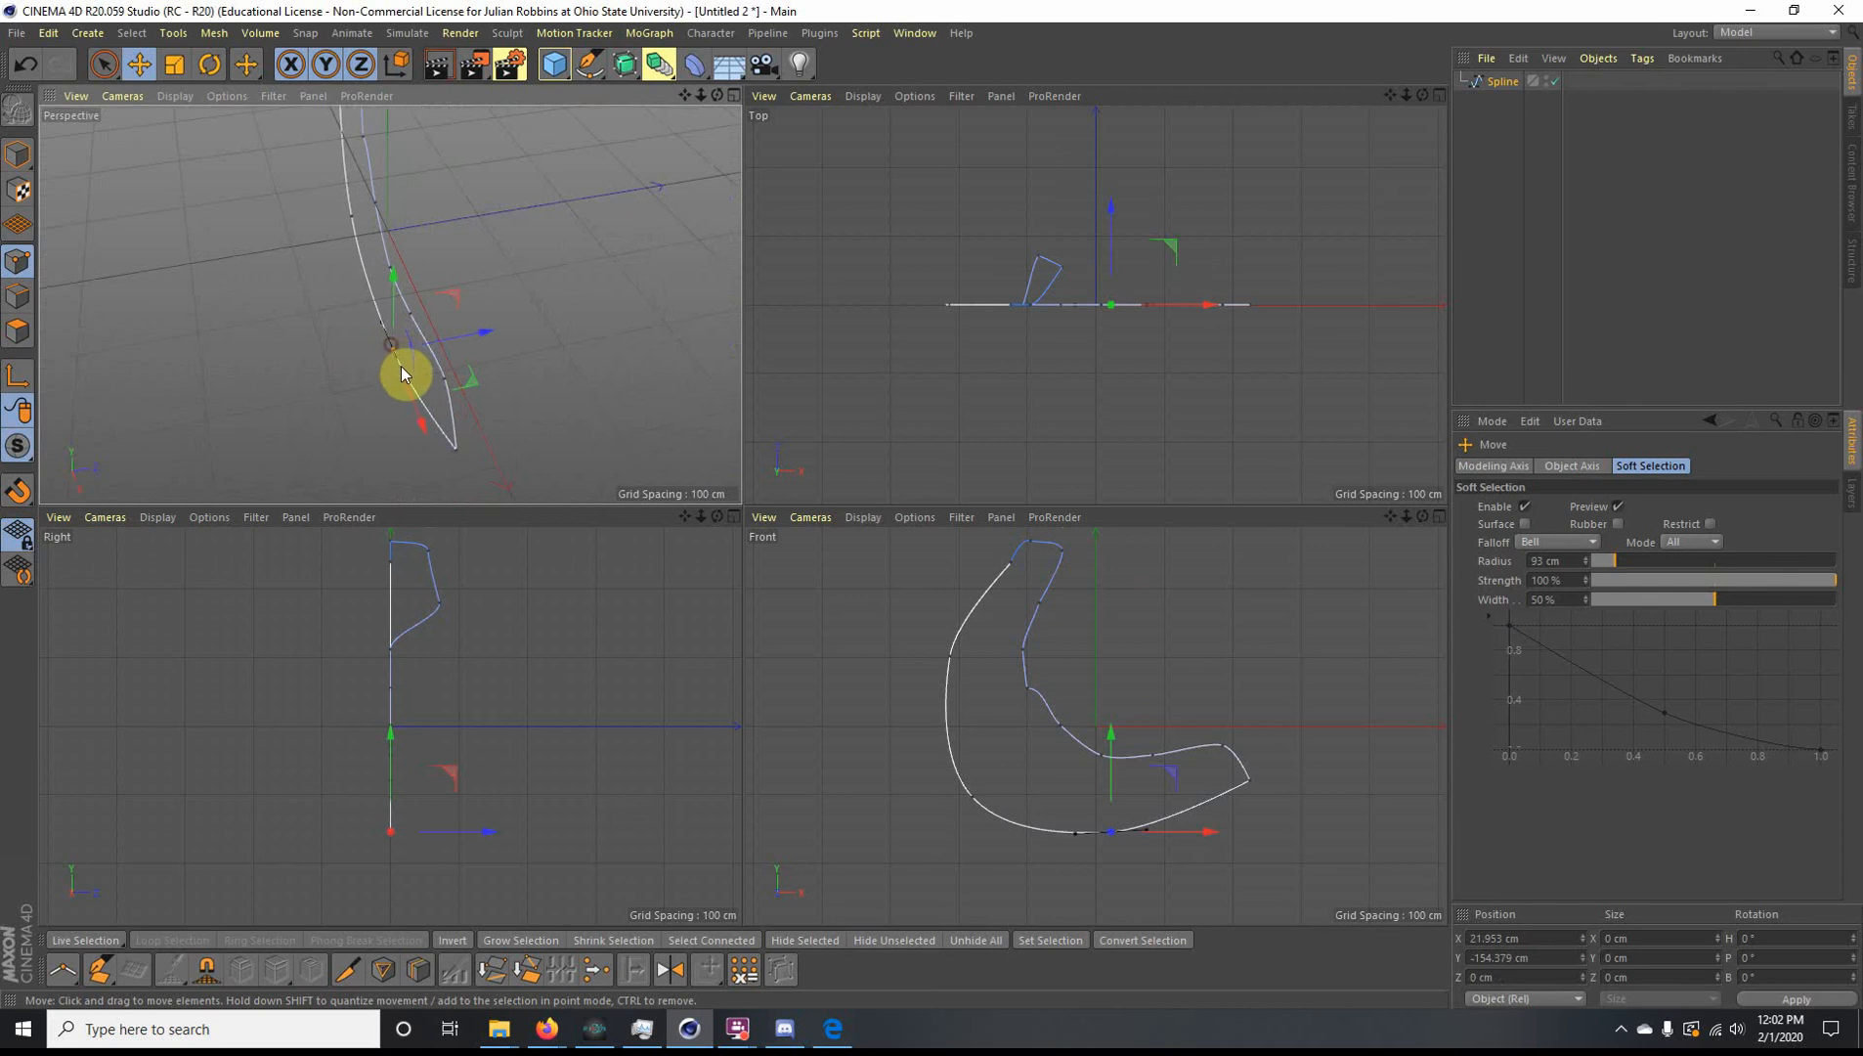
left_click_drag(546, 286, 495, 272)
left_click_drag(293, 265, 460, 340, "alt")
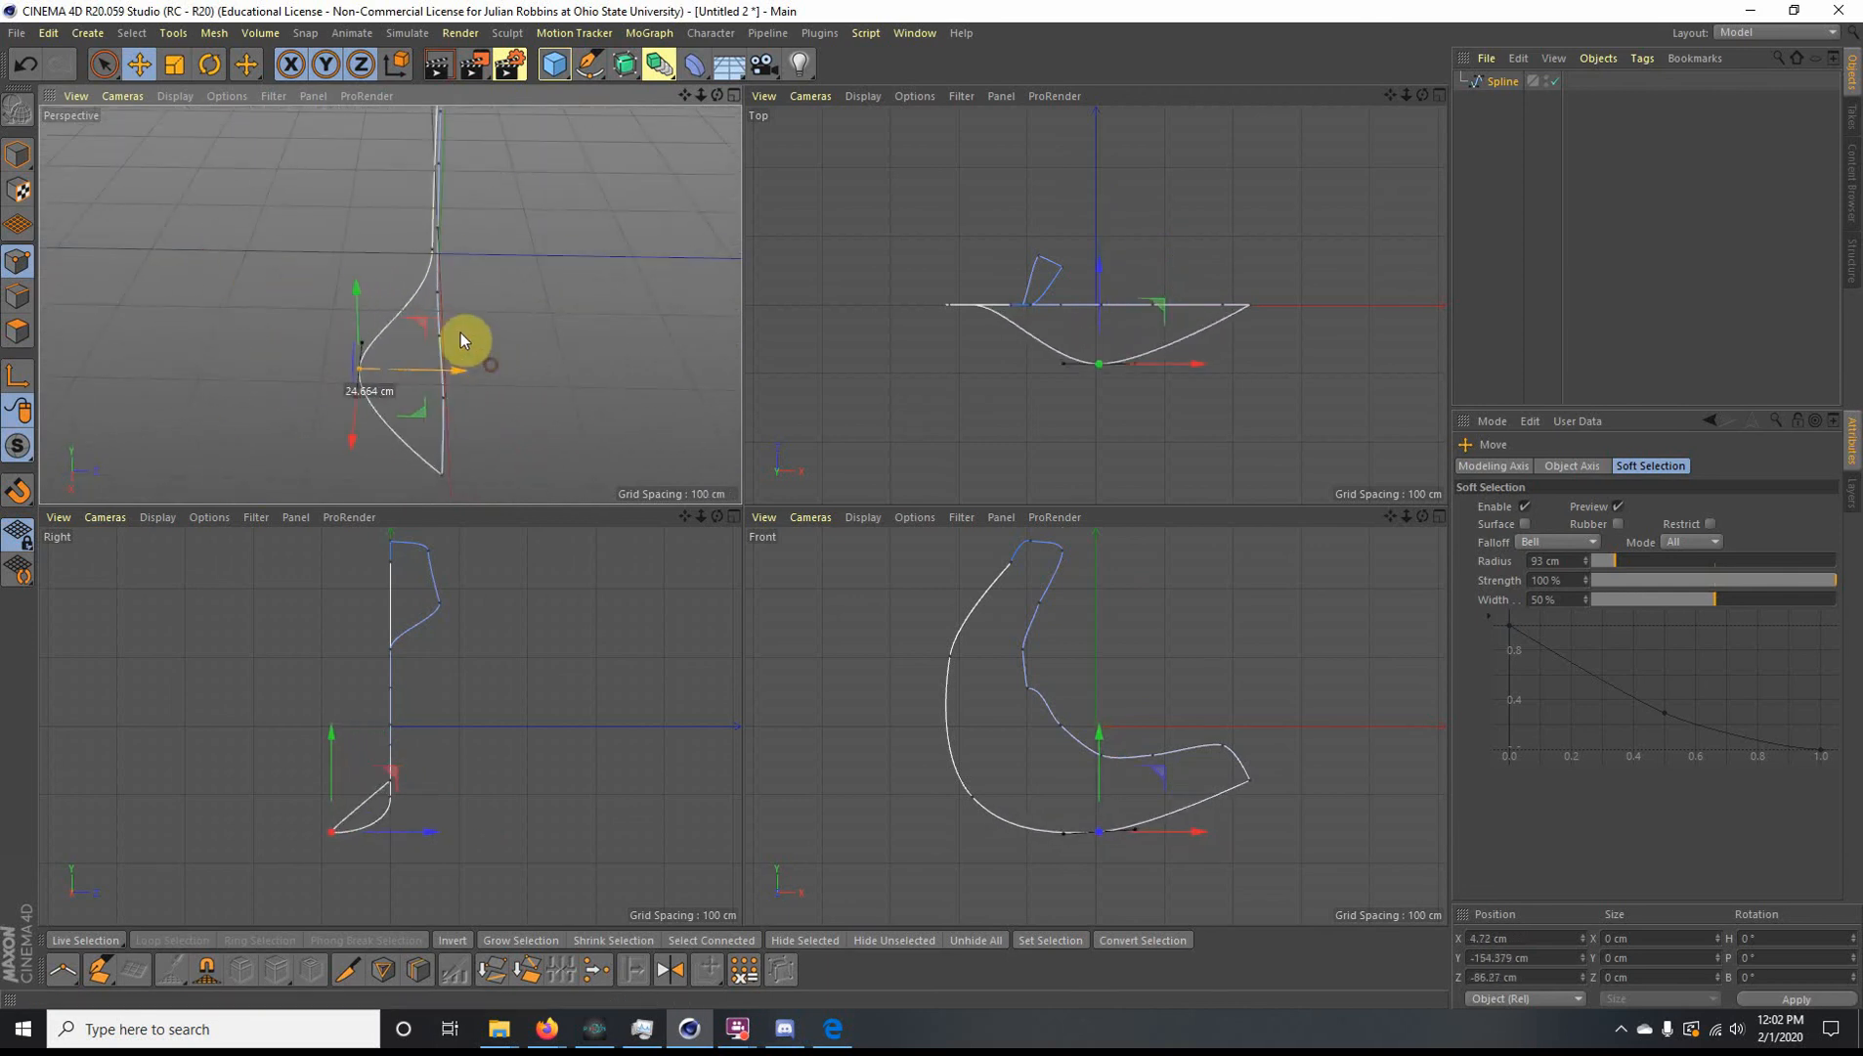
left_click_drag(349, 320, 486, 446)
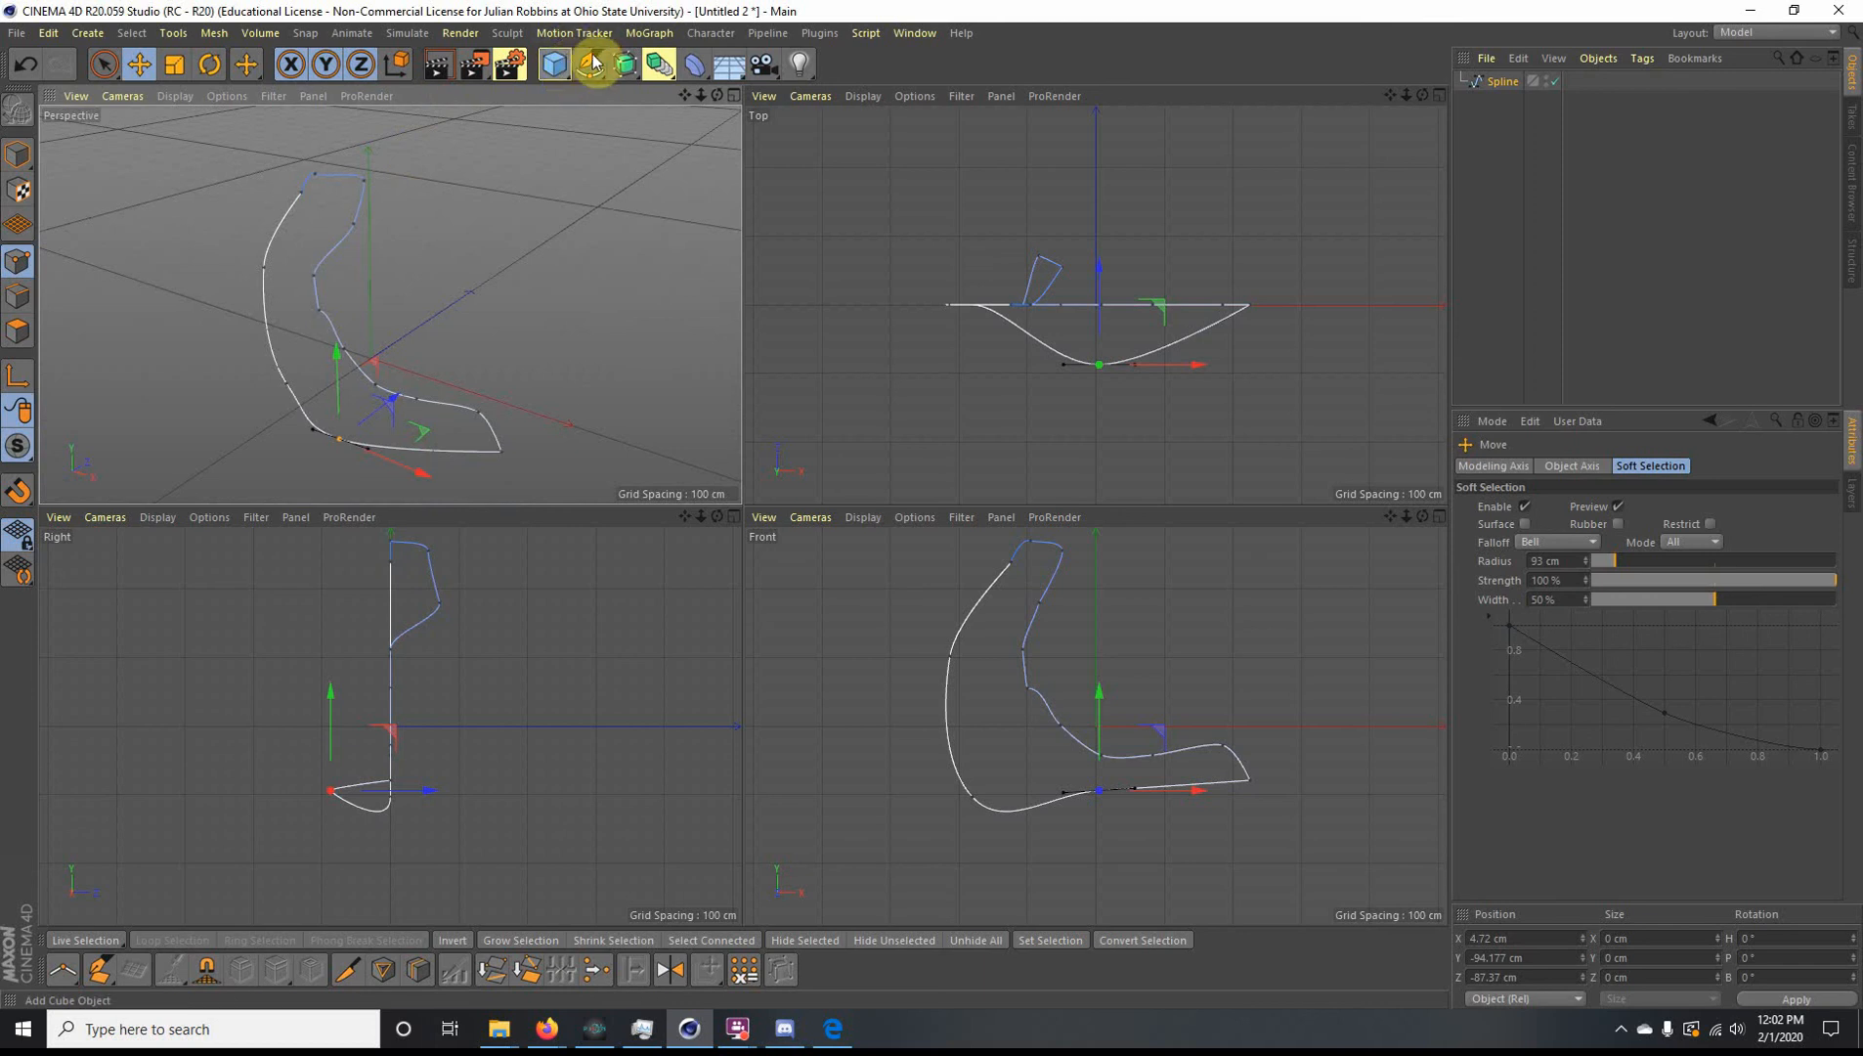
Step: Add a Sweep generator and make the crescent spline its child
left_click(639, 72)
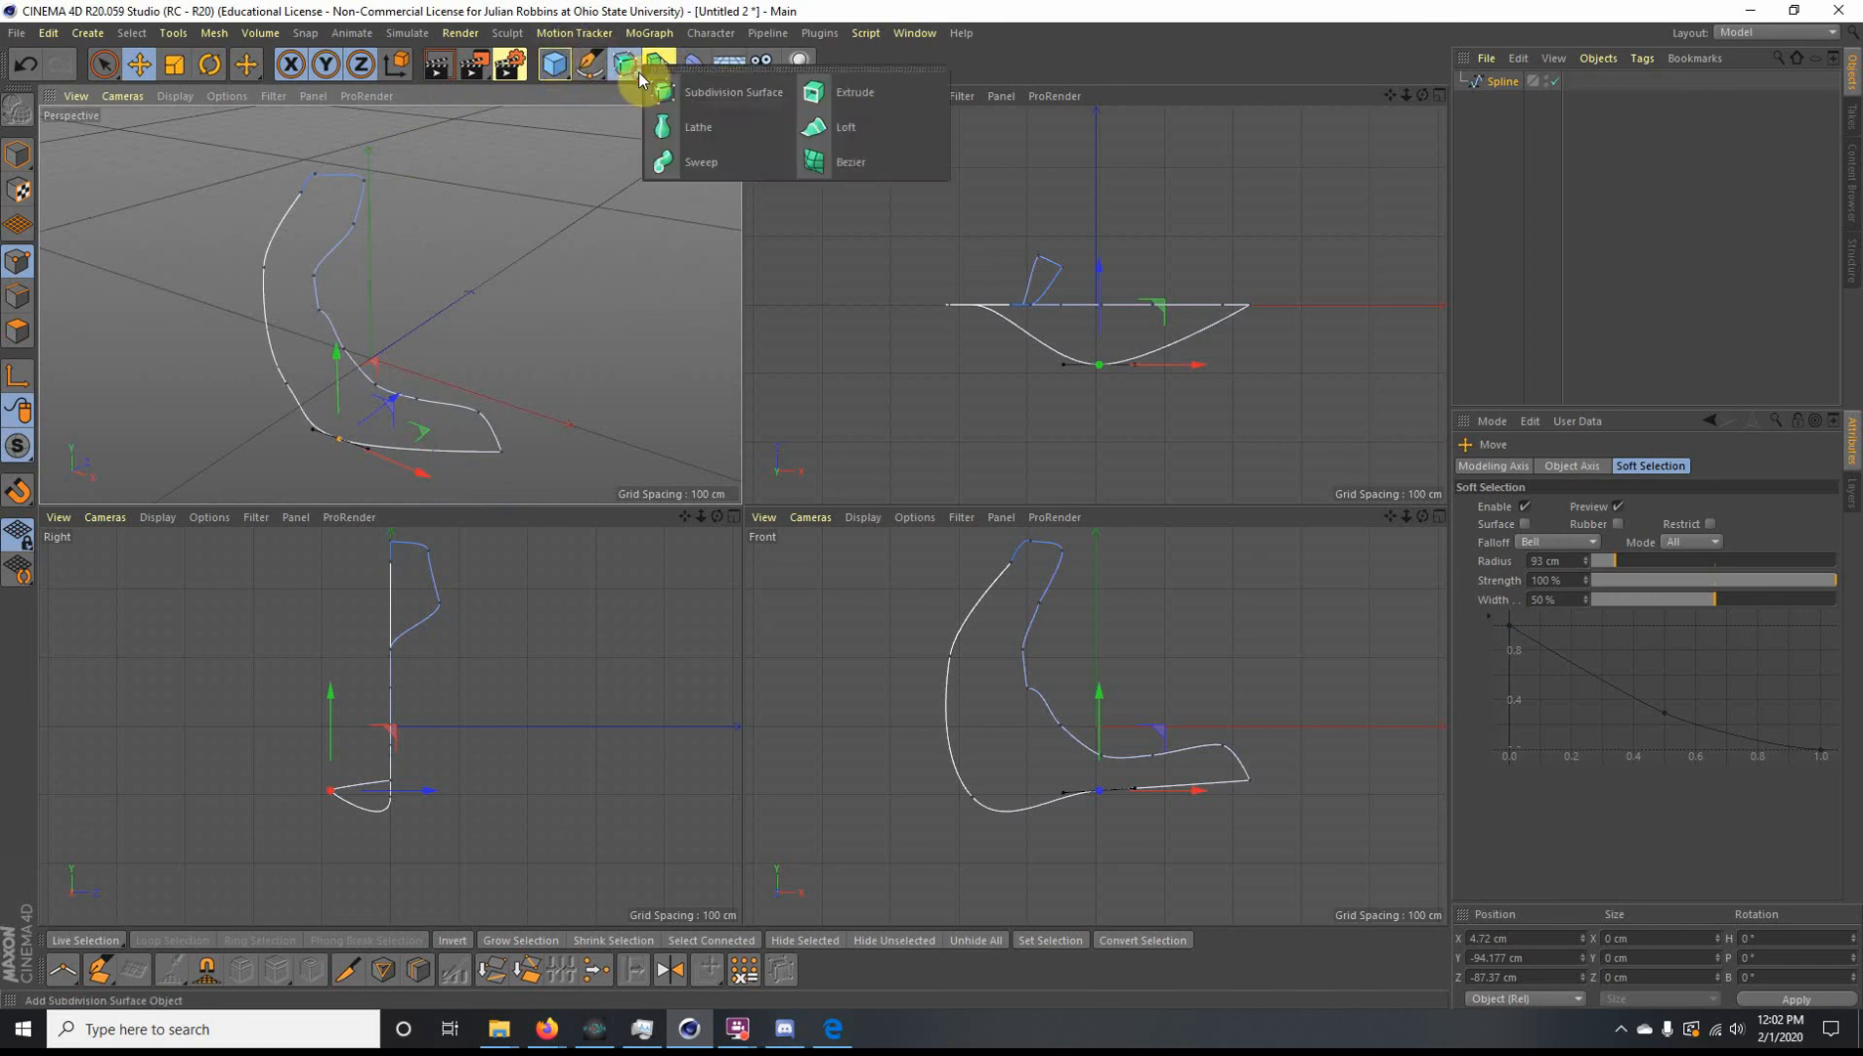
left_click(668, 164)
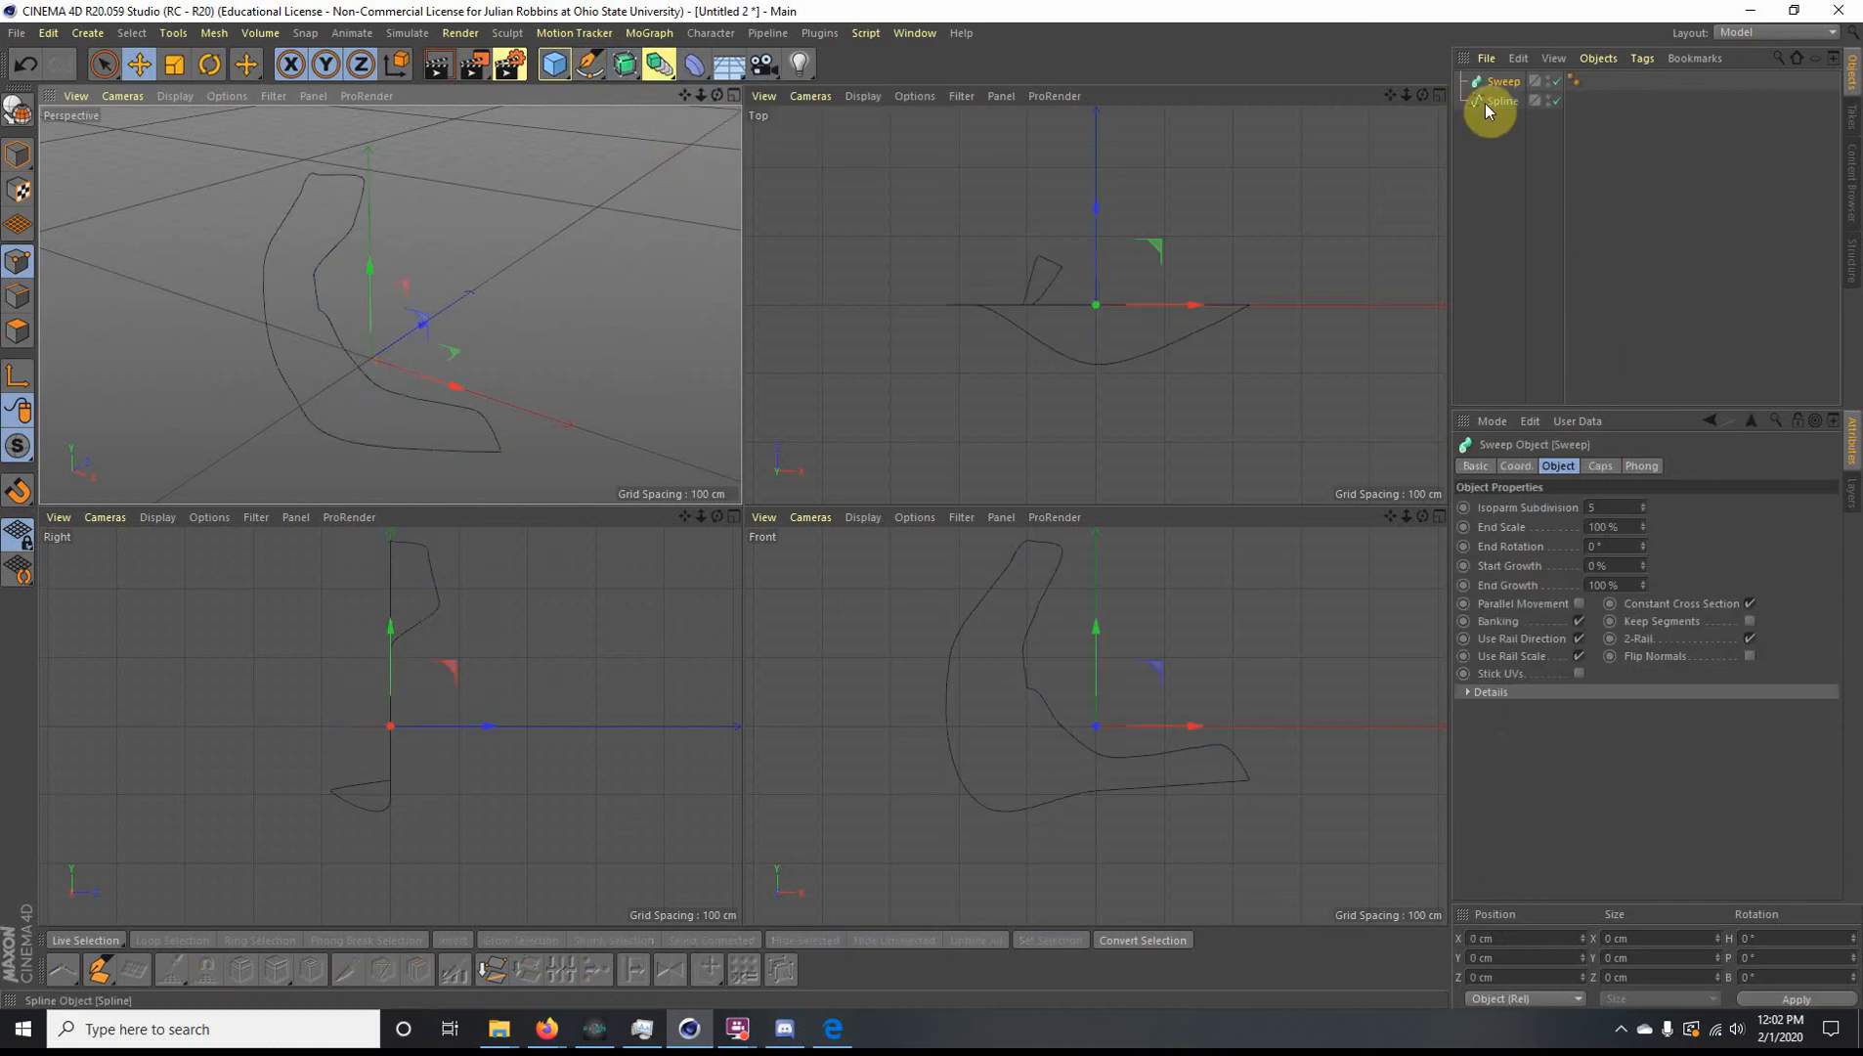
left_click_drag(1485, 103, 1507, 83)
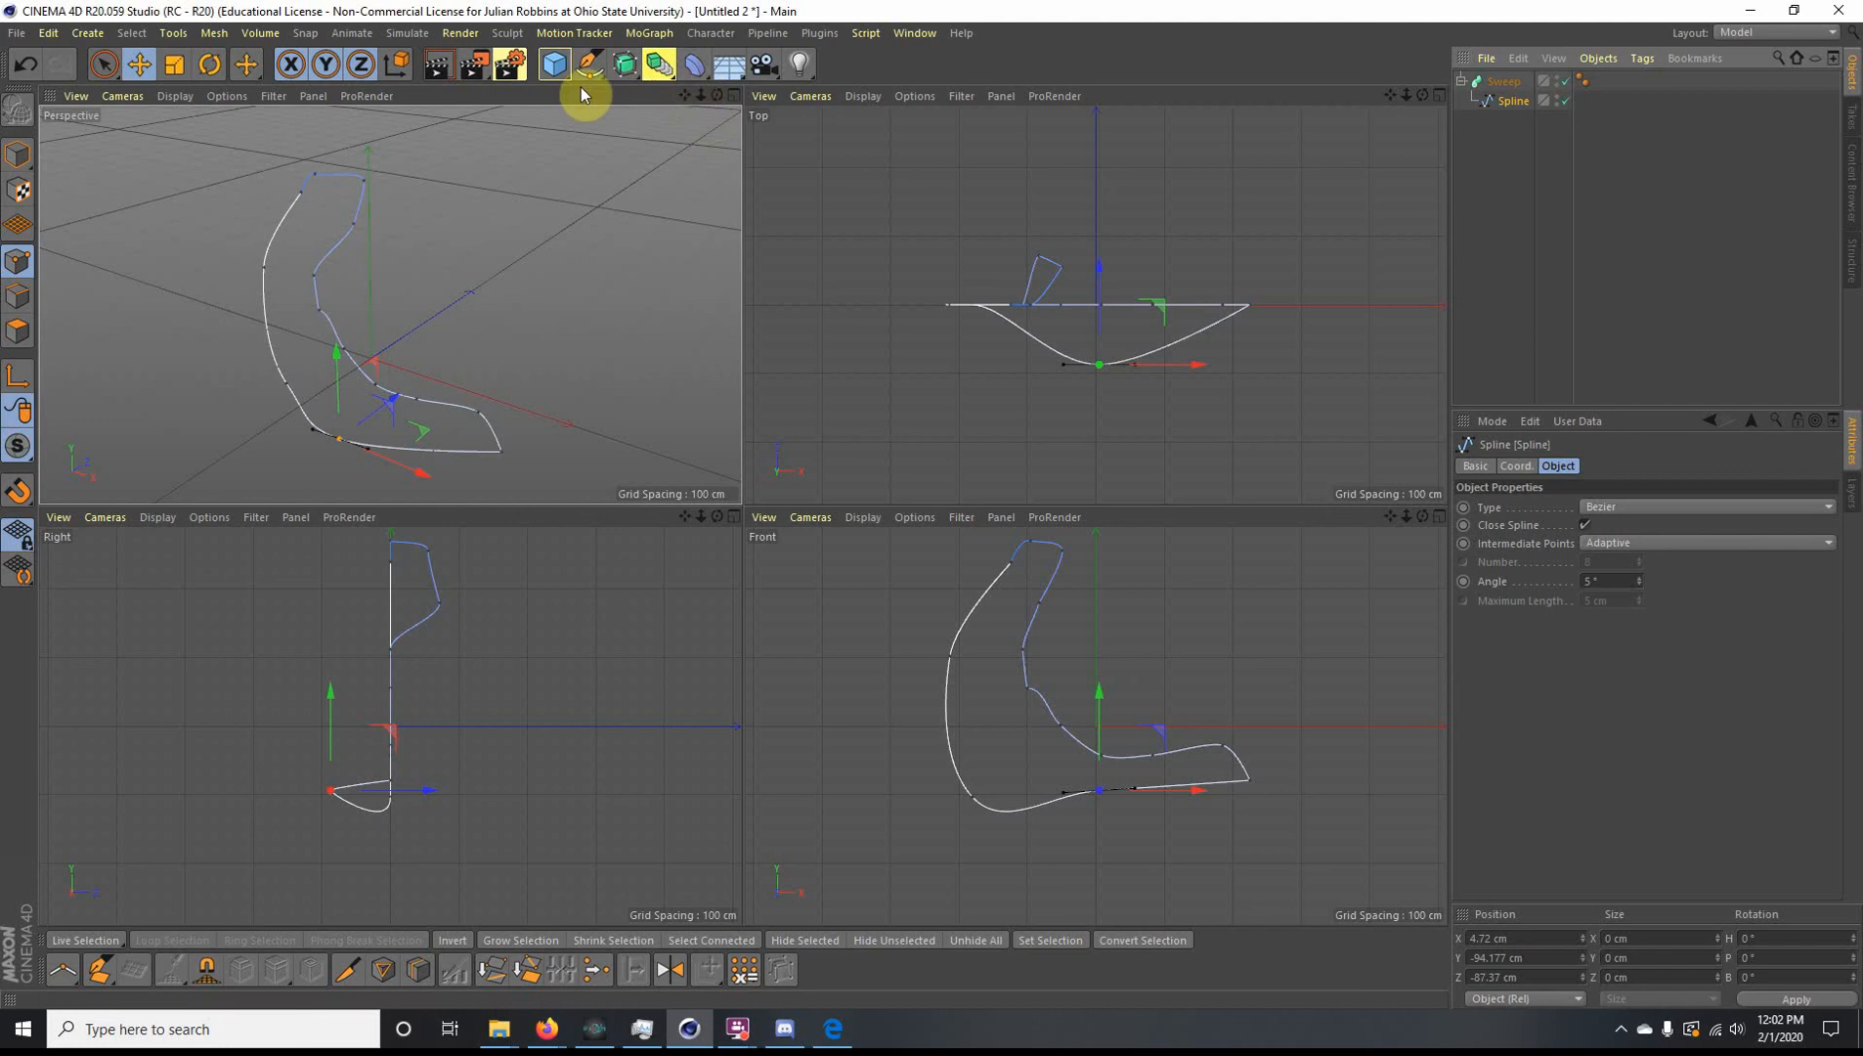
Step: Add a circle spline and scale it down to a radius of about 9 cm
left_click(554, 67)
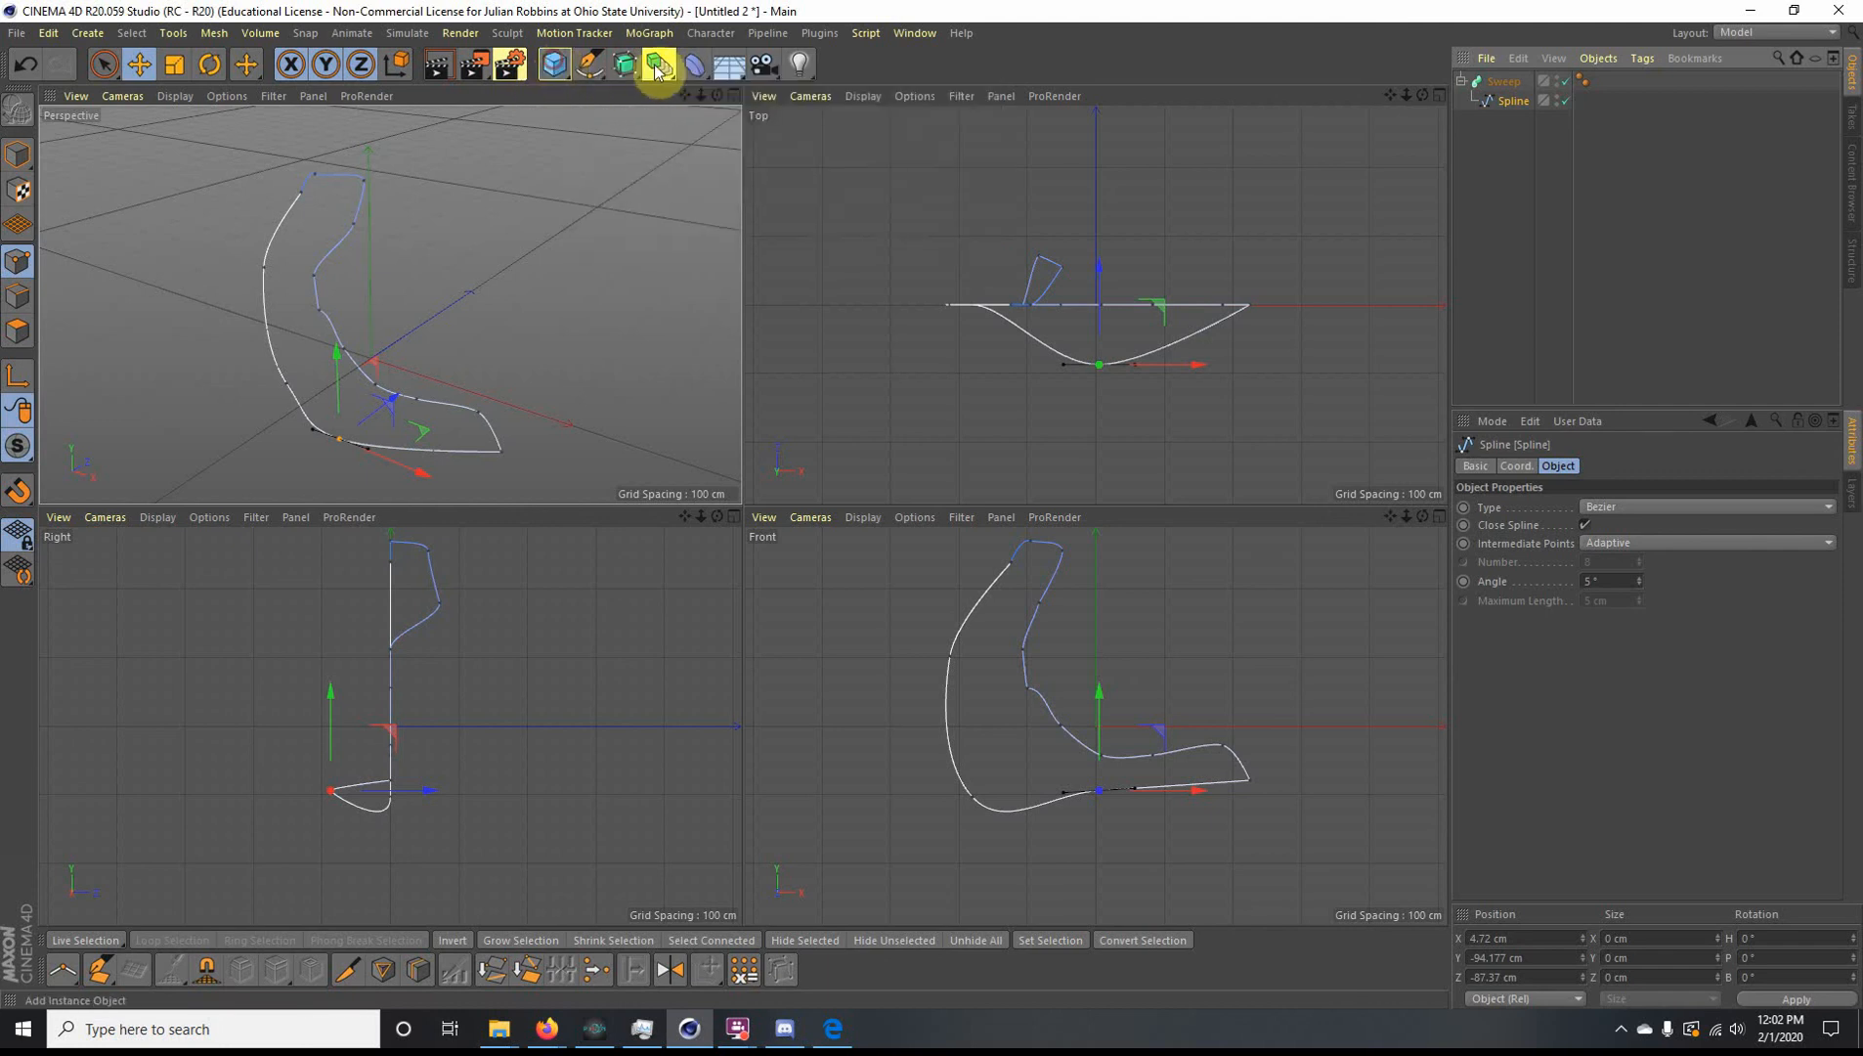
left_click(592, 67)
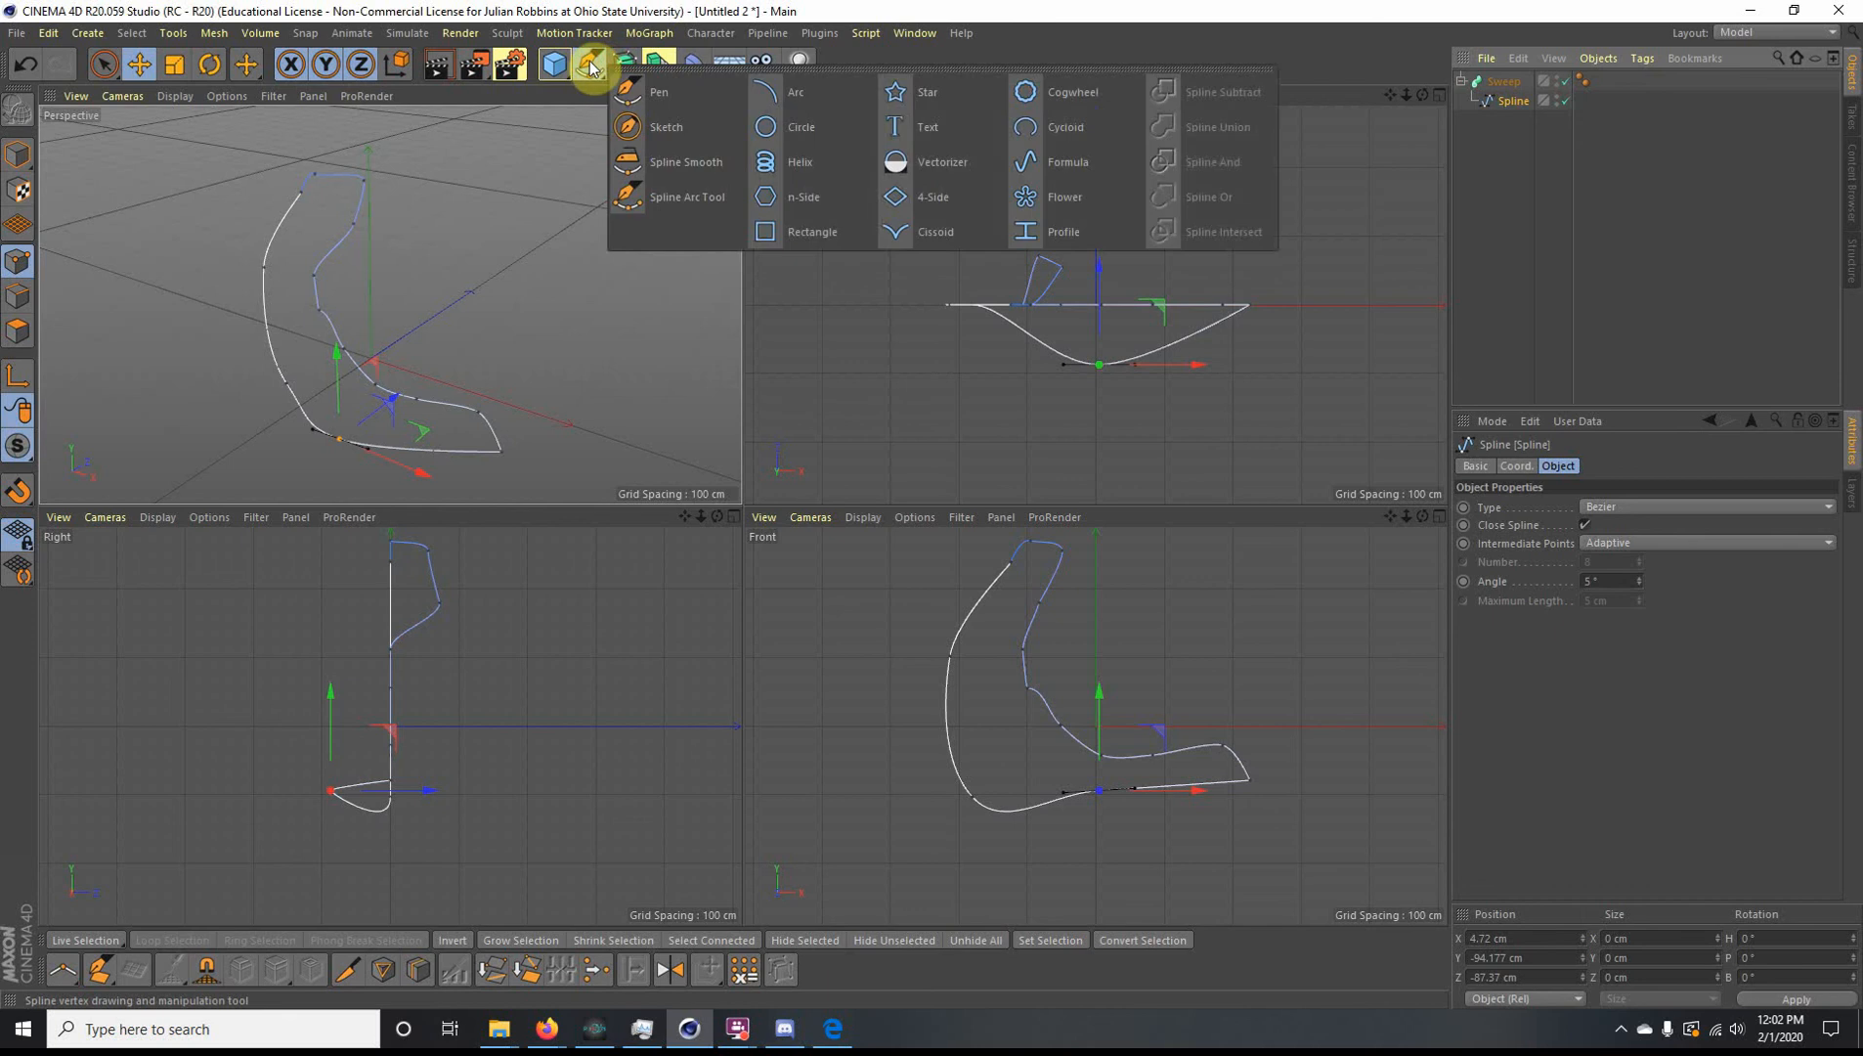
left_click(781, 127)
left_click(174, 65)
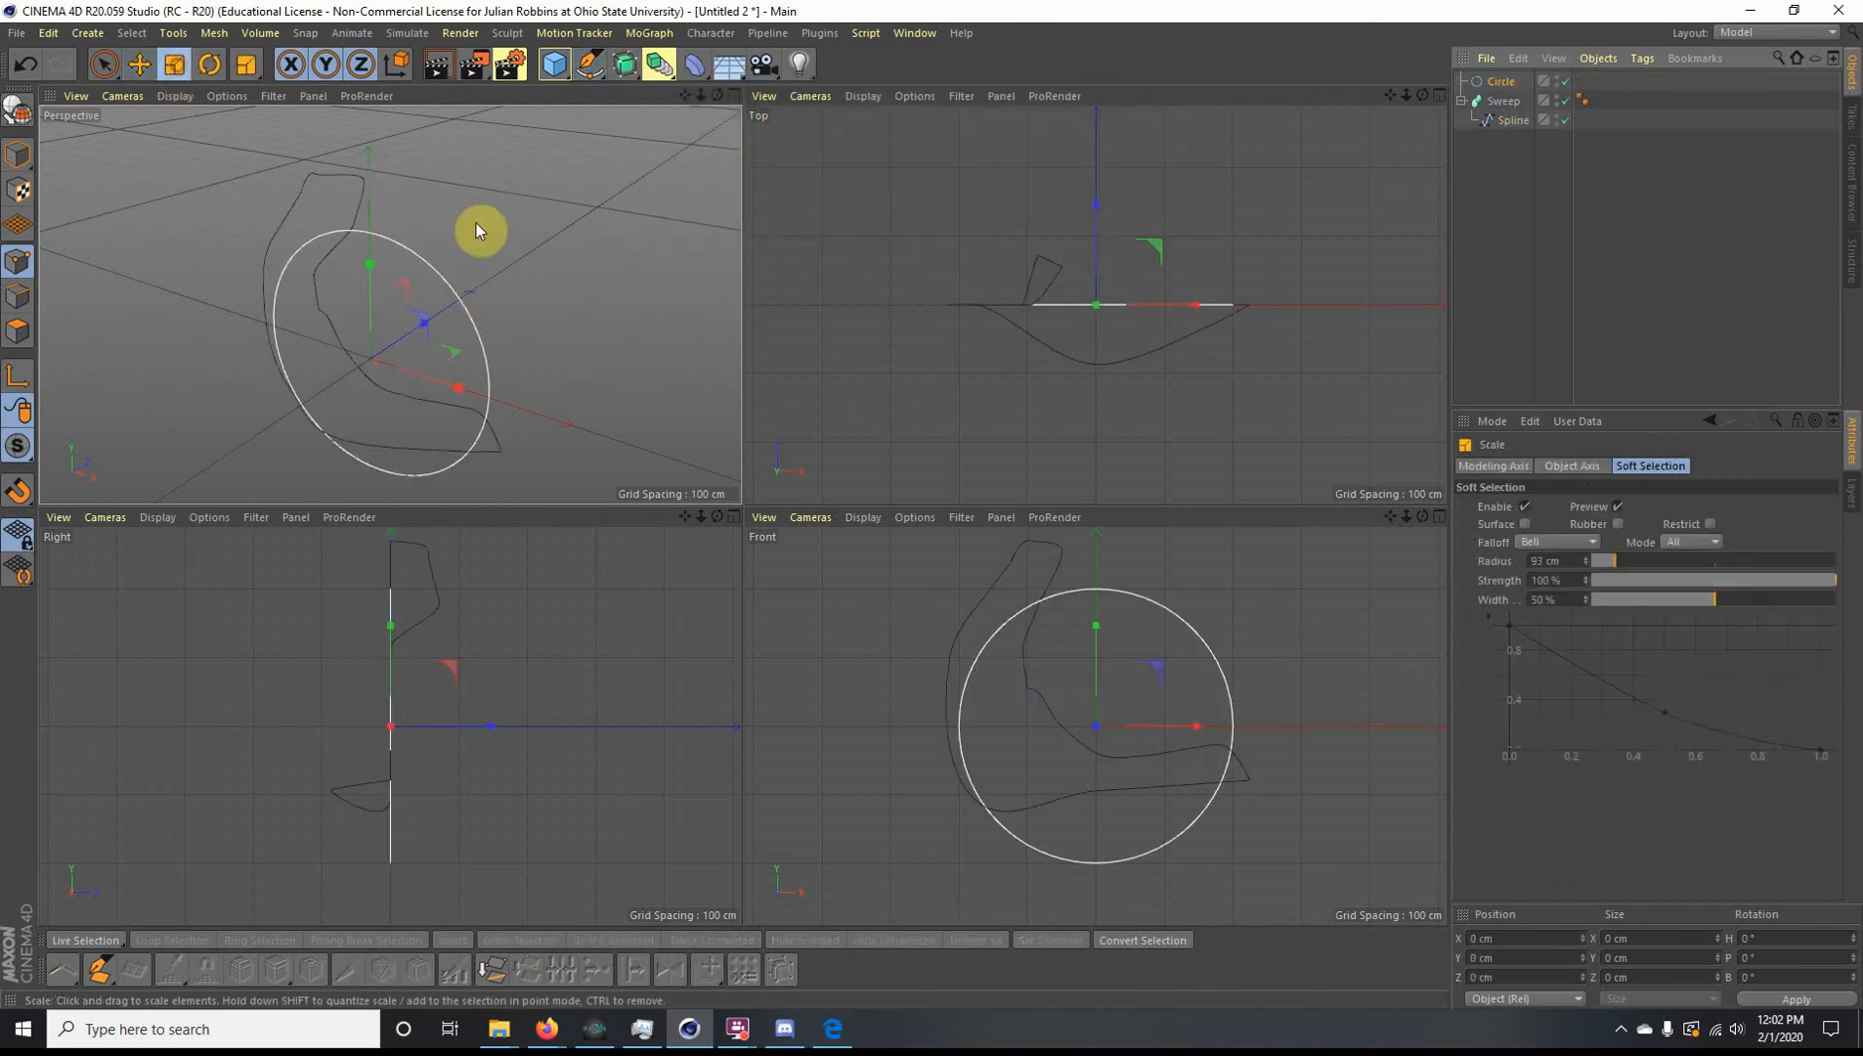
left_click_drag(541, 282, 41, 493)
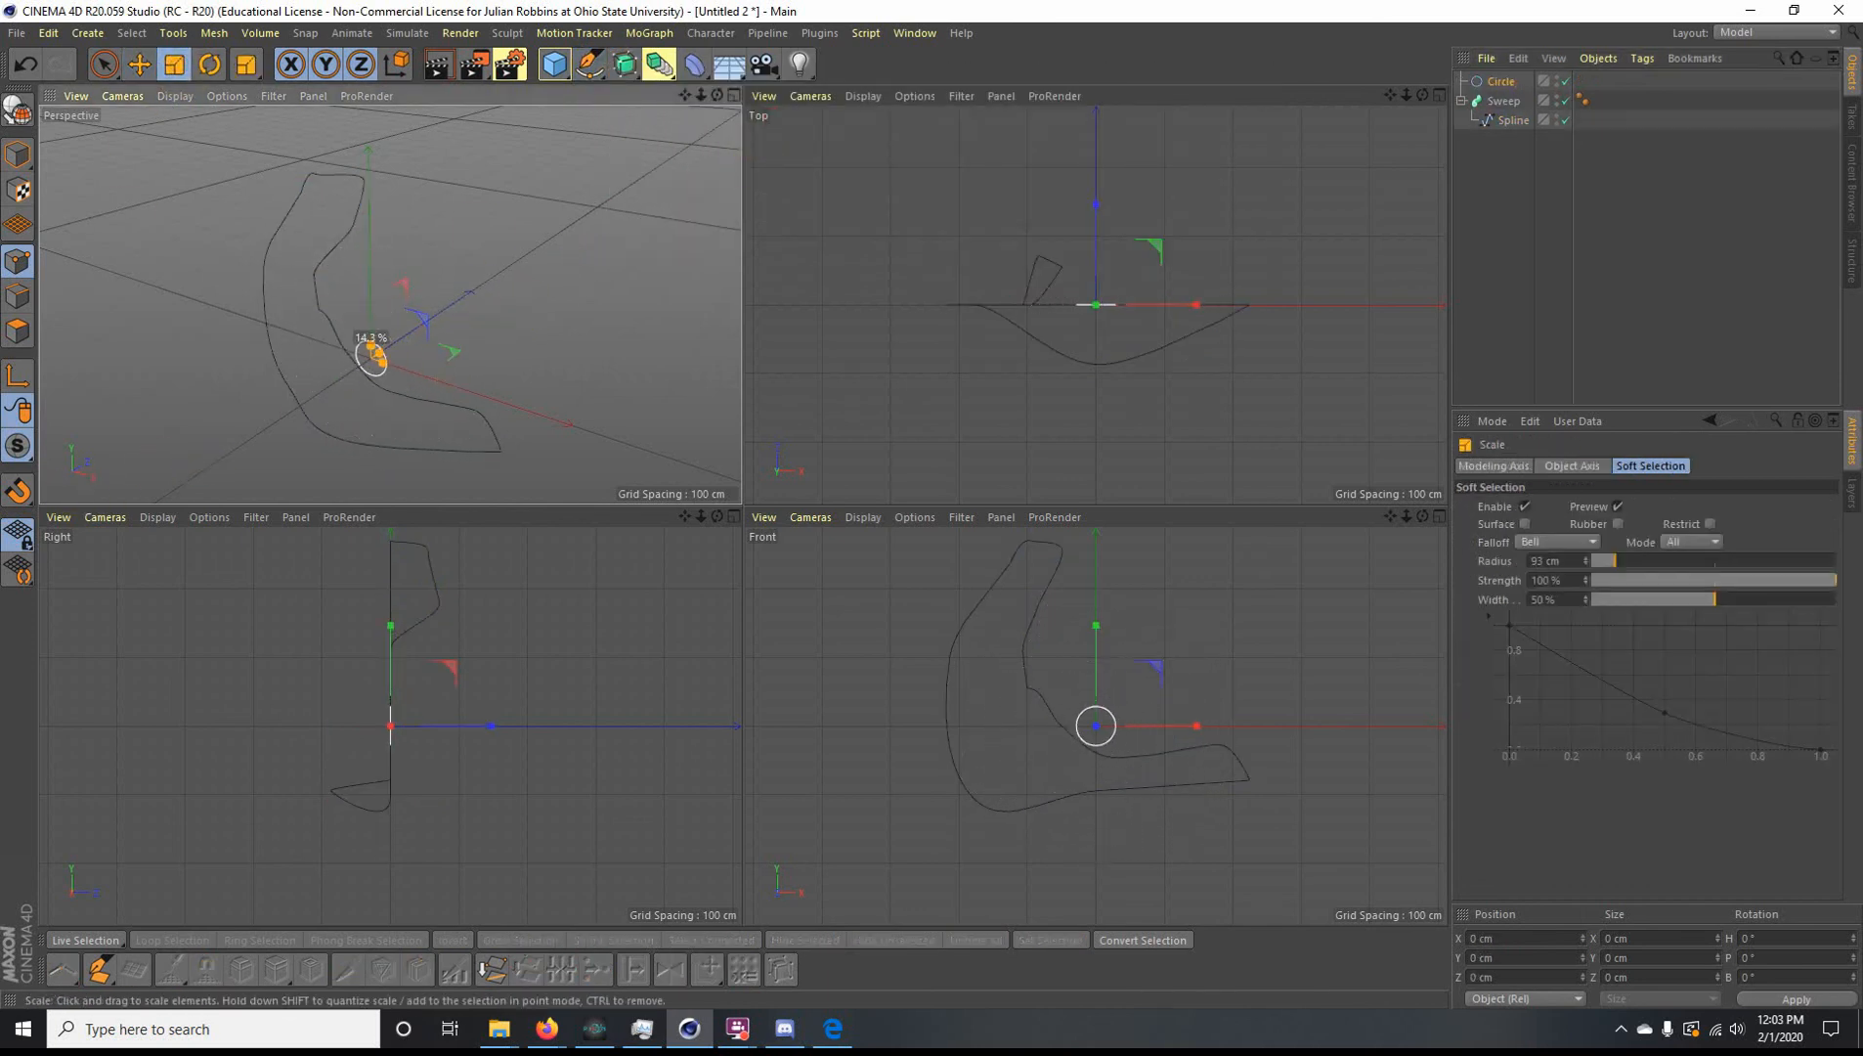
scroll(299, 393, "up", 6)
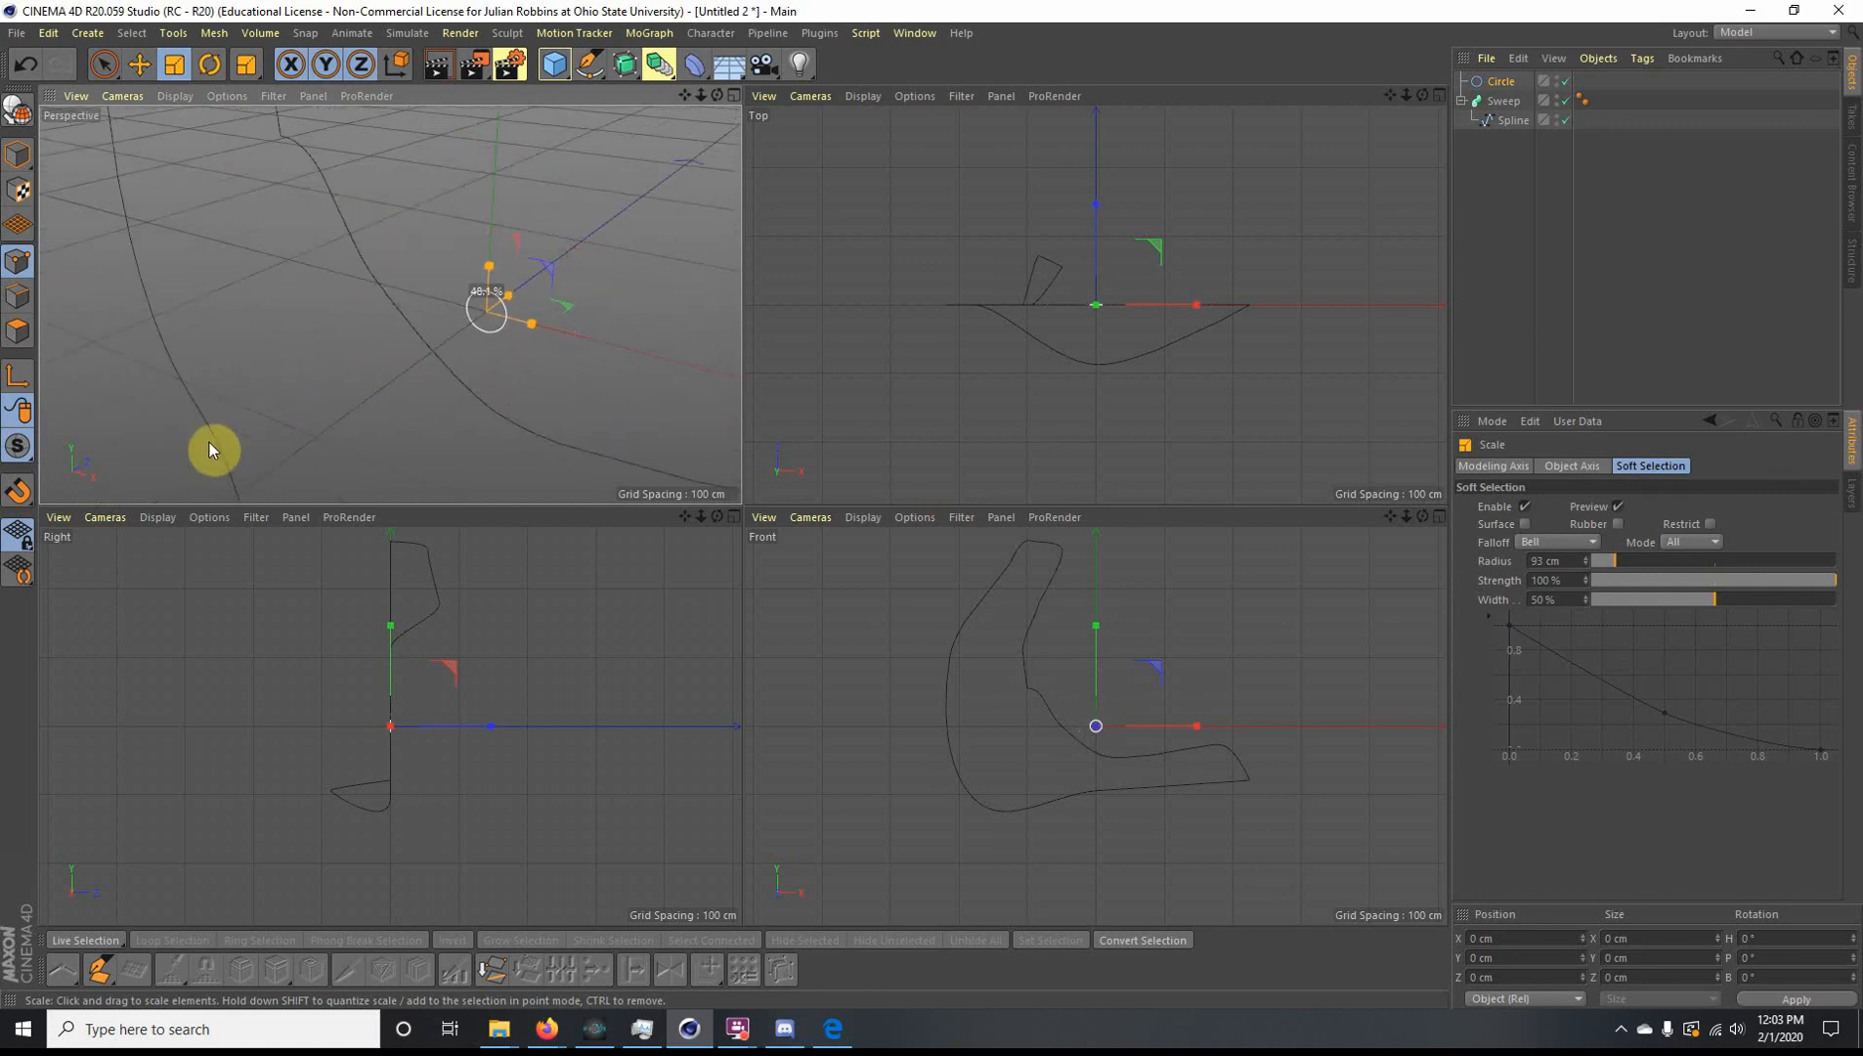
left_click_drag(210, 443, 271, 413)
scroll(491, 334, "down", 3)
scroll(497, 346, "up", 3)
scroll(497, 346, "down", 5)
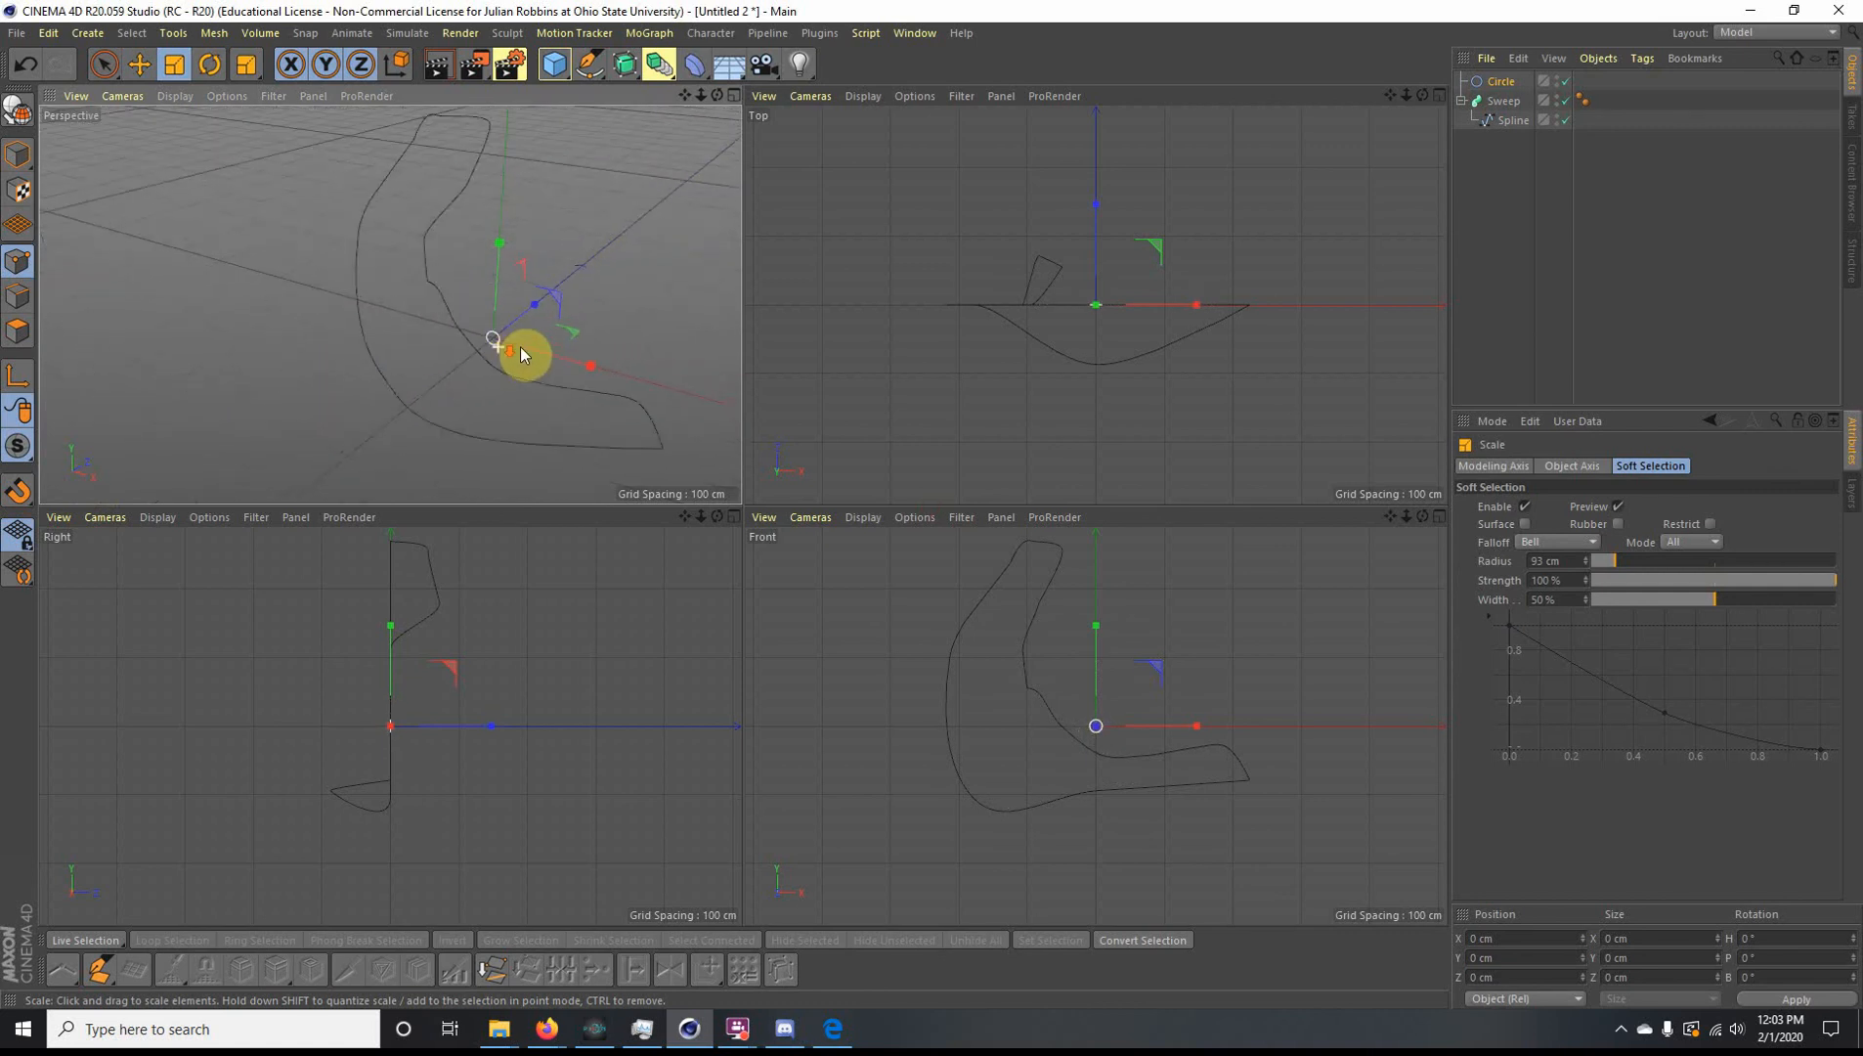
Step: Place the circle inside the Sweep above the crescent spline, so that it serves as the tube's profile
left_click(1497, 84)
left_click_drag(1509, 124, 1513, 125)
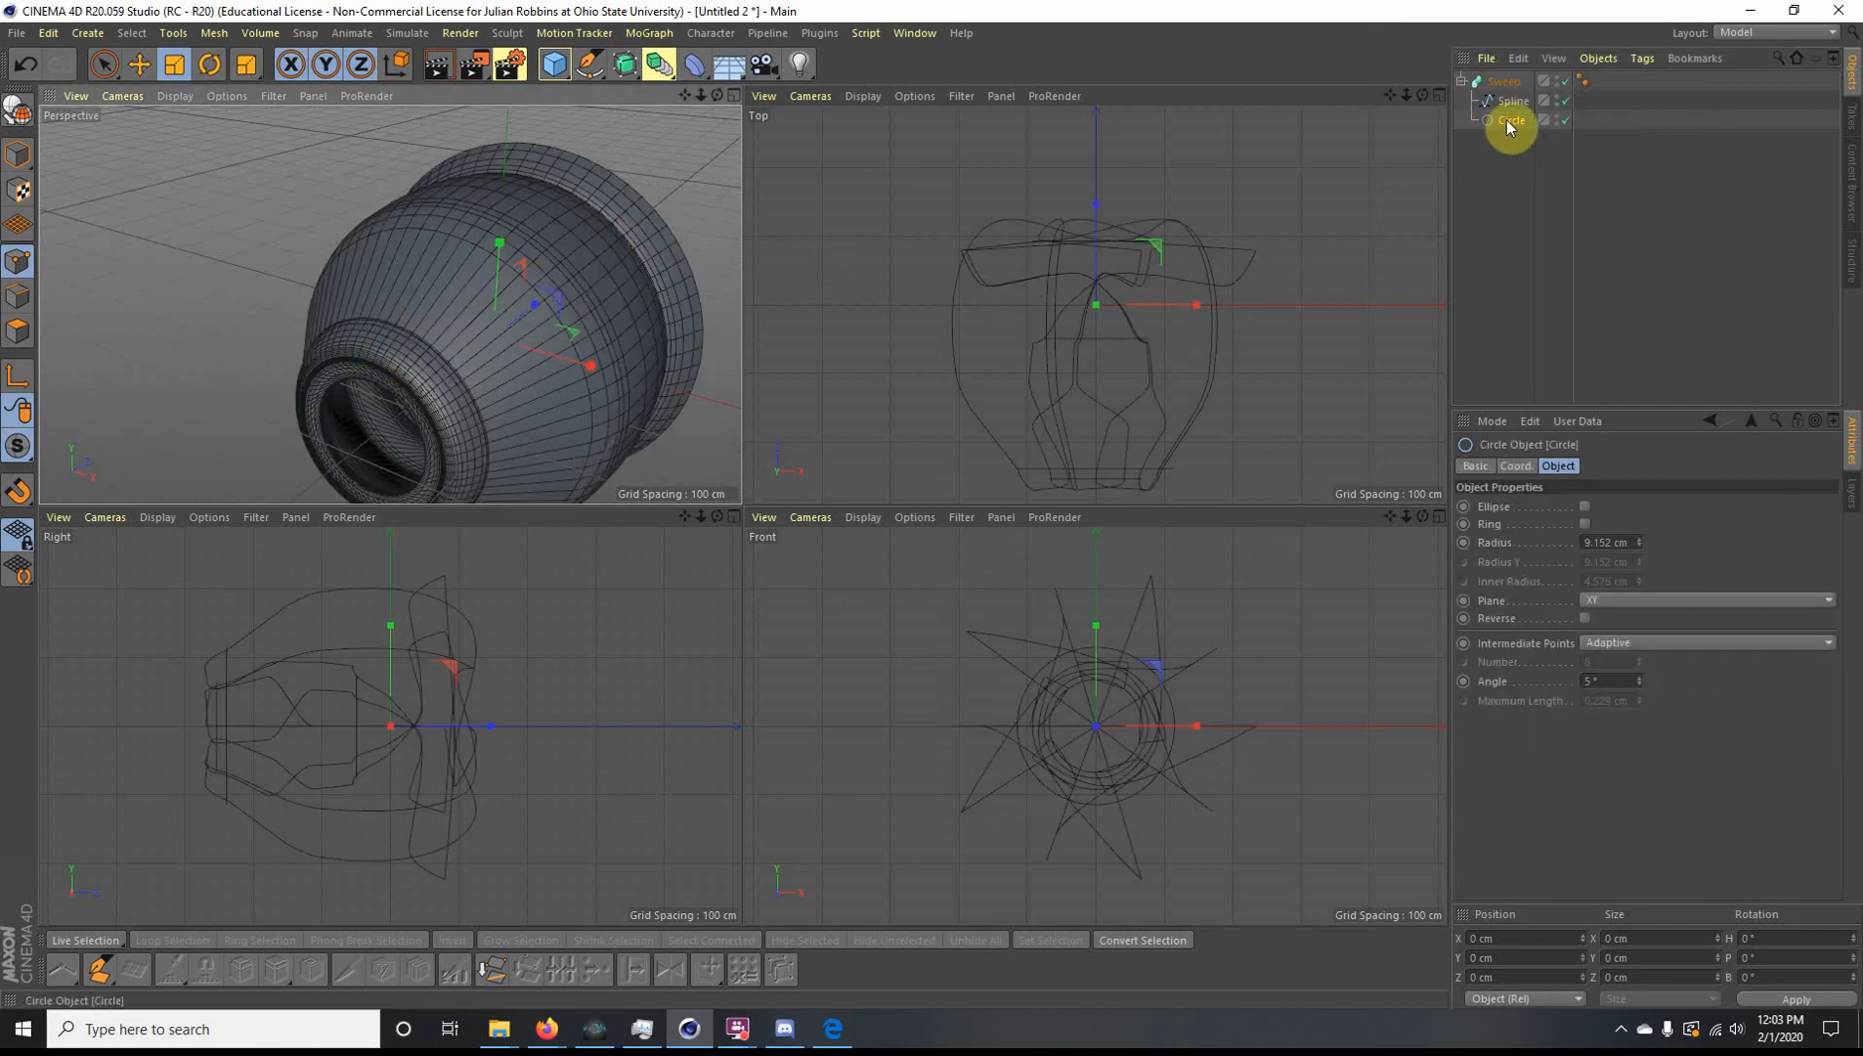
left_click_drag(1518, 130, 1515, 98)
Step: Examine the bends and corners of the swept tube up close from several angles
left_click_drag(563, 342, 520, 253, "alt")
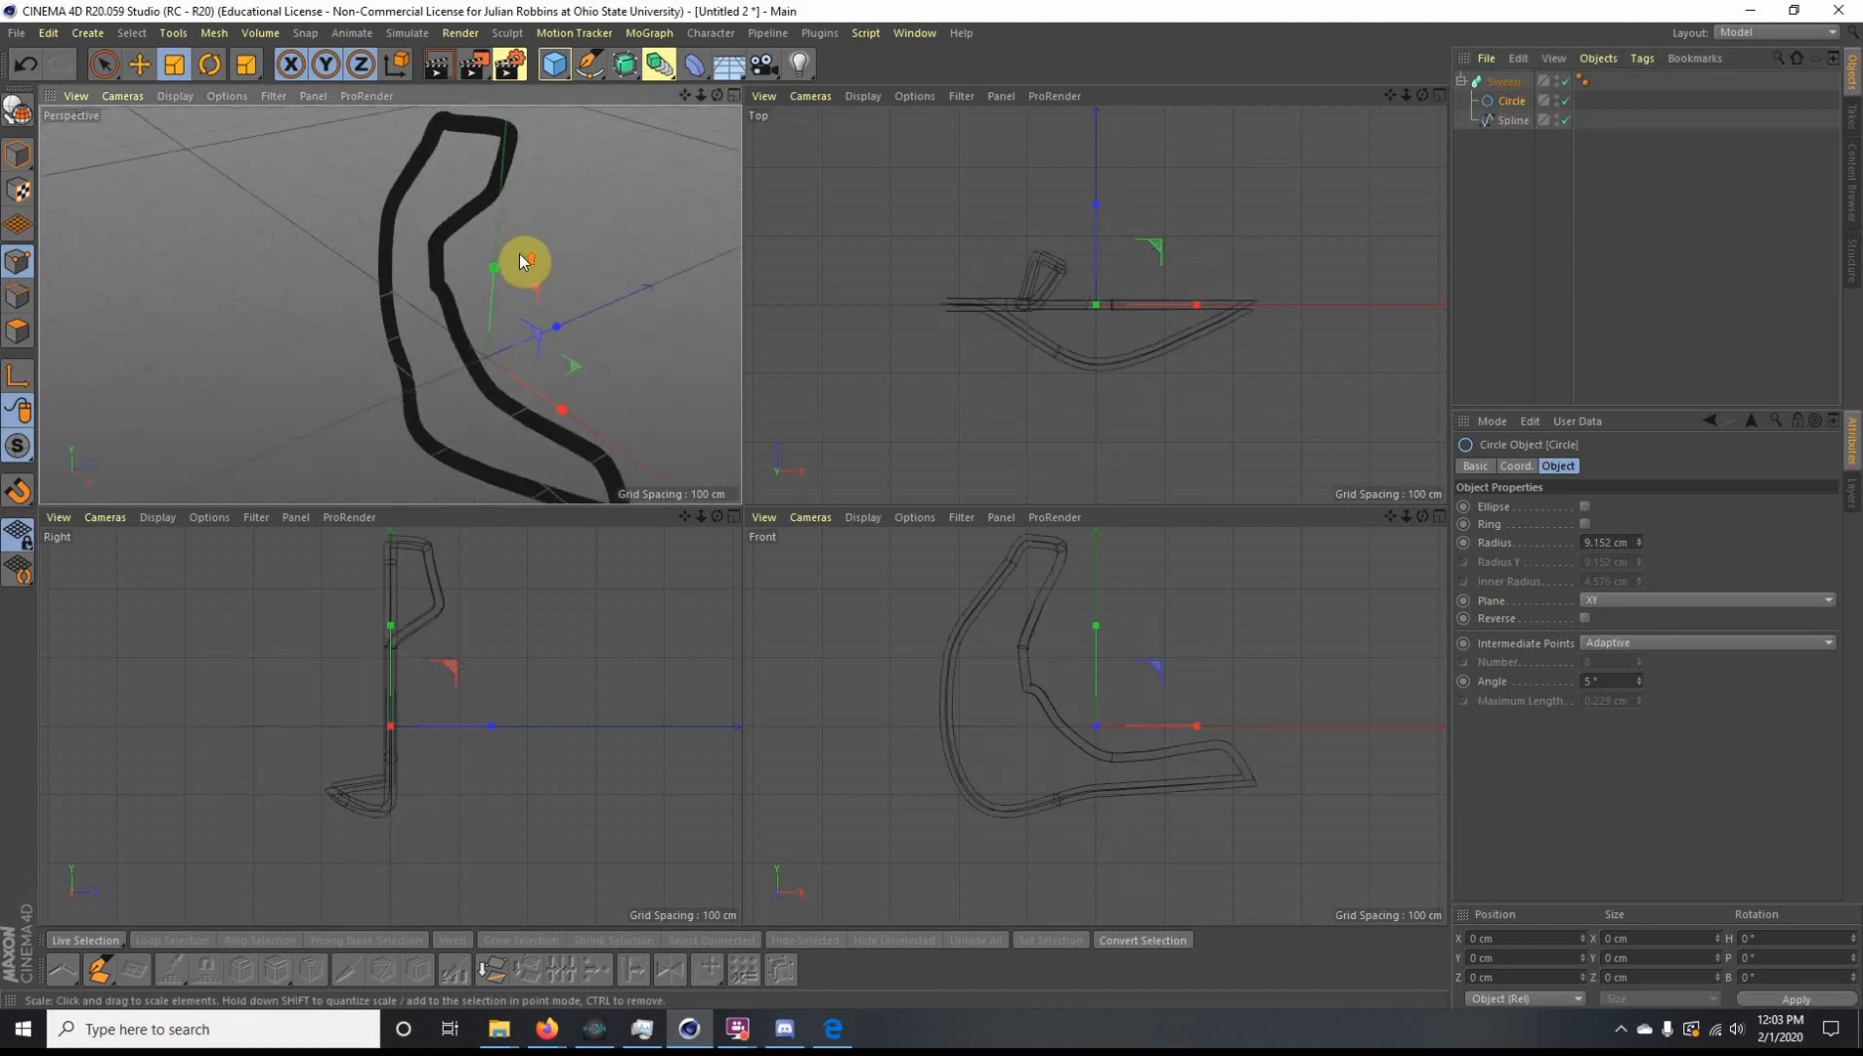
scroll(520, 260, "up", 5)
left_click_drag(349, 285, 392, 246, "alt")
scroll(408, 318, "up", 4)
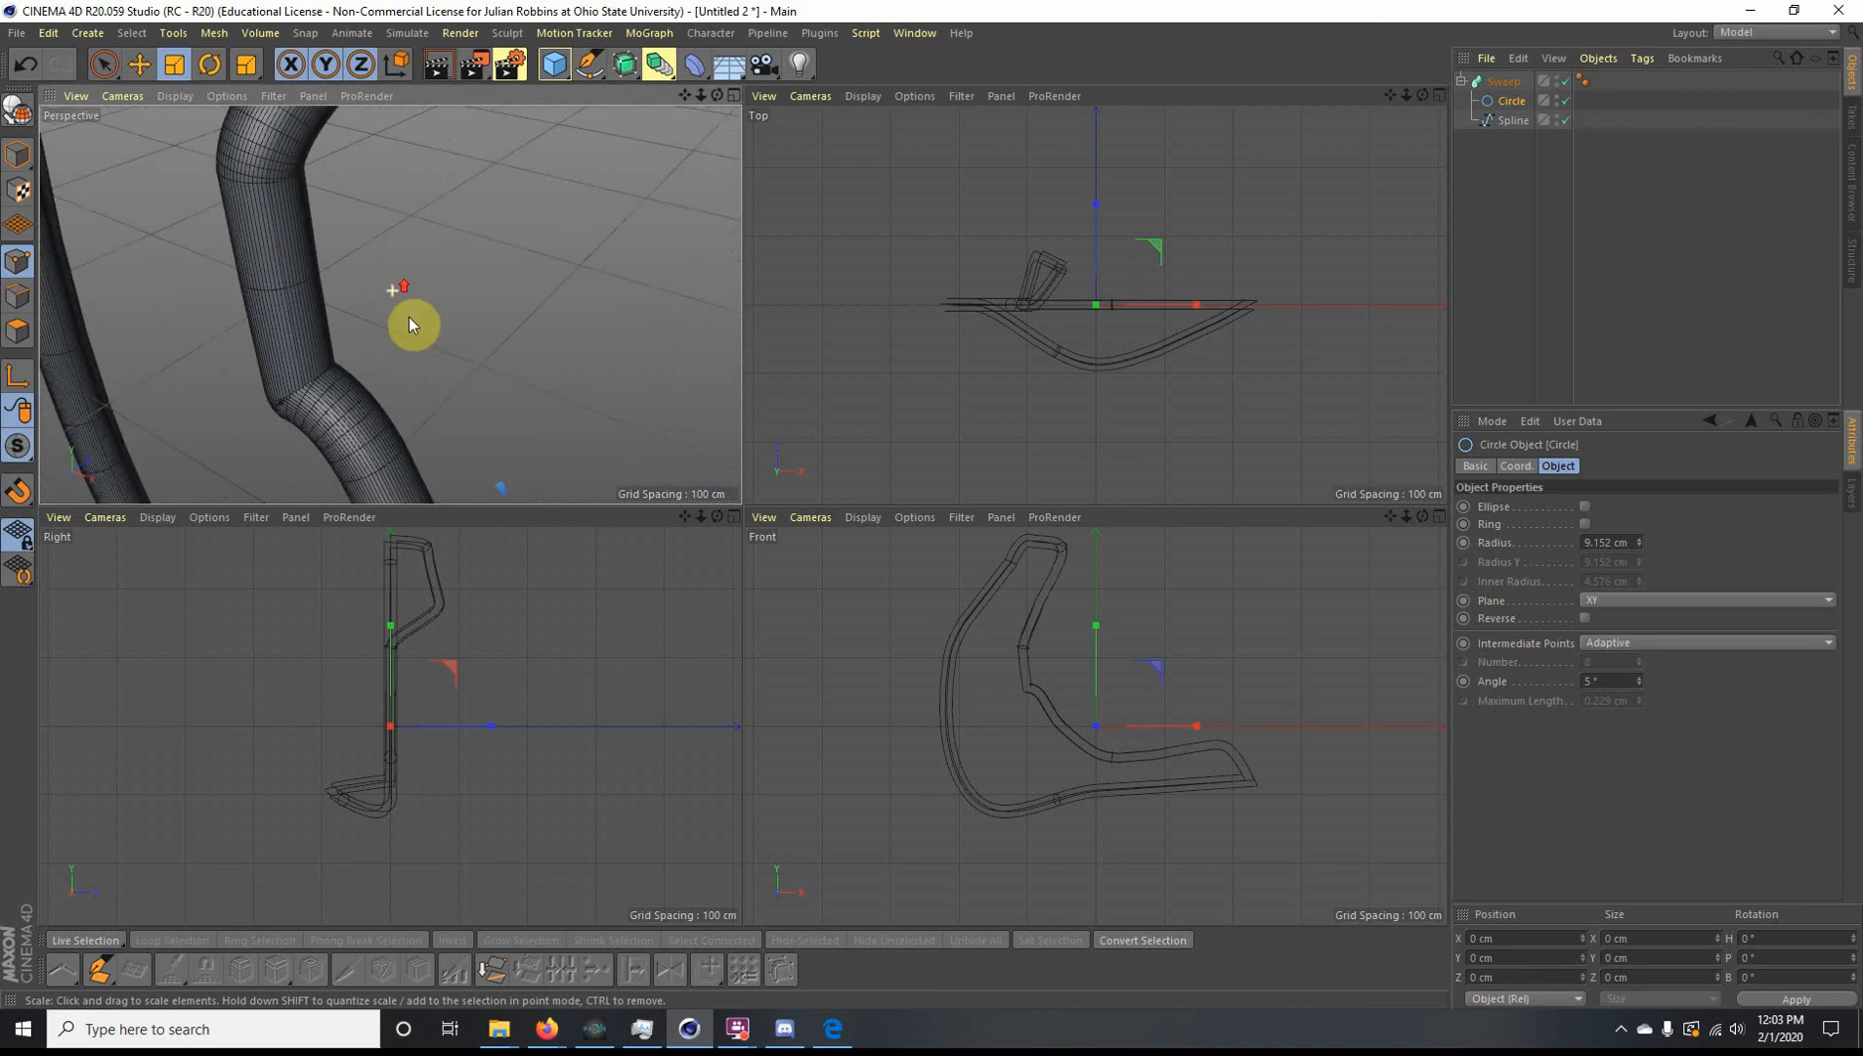
left_click_drag(408, 318, 728, 337, "alt")
scroll(351, 379, "up", 5)
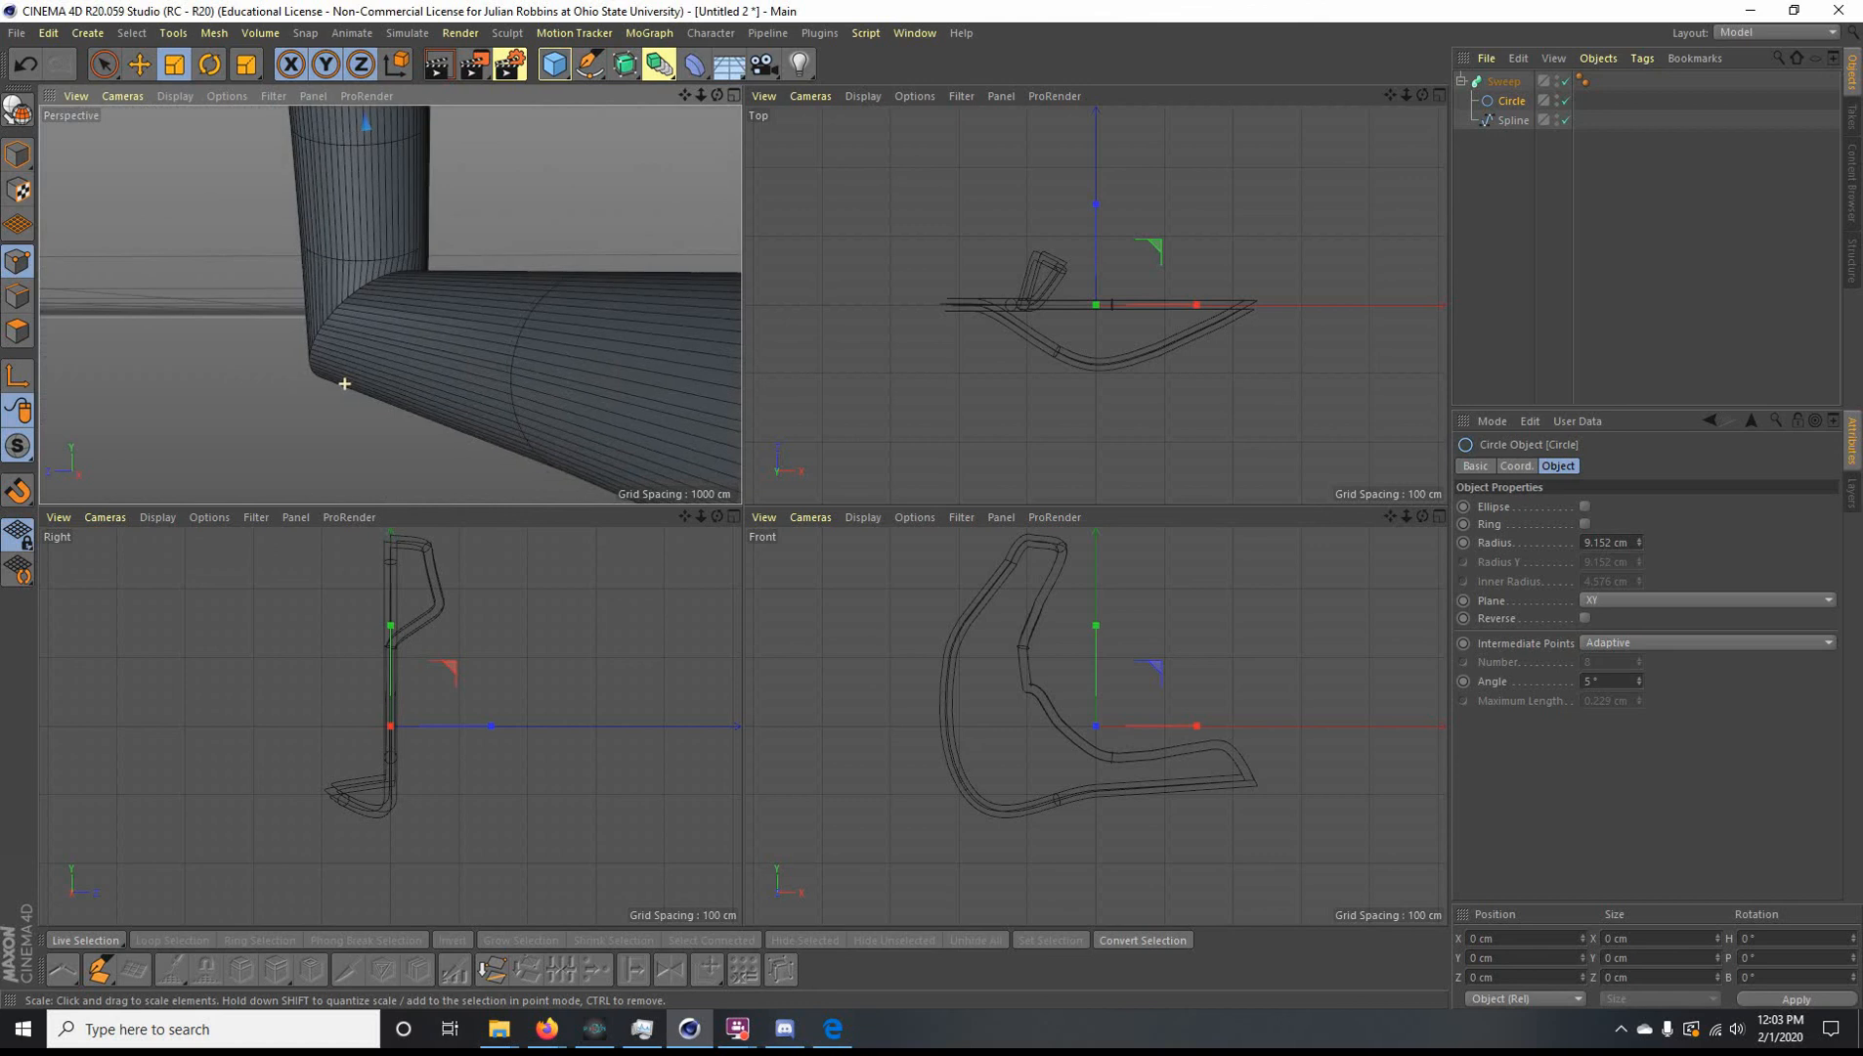
left_click_drag(345, 383, 485, 319, "alt")
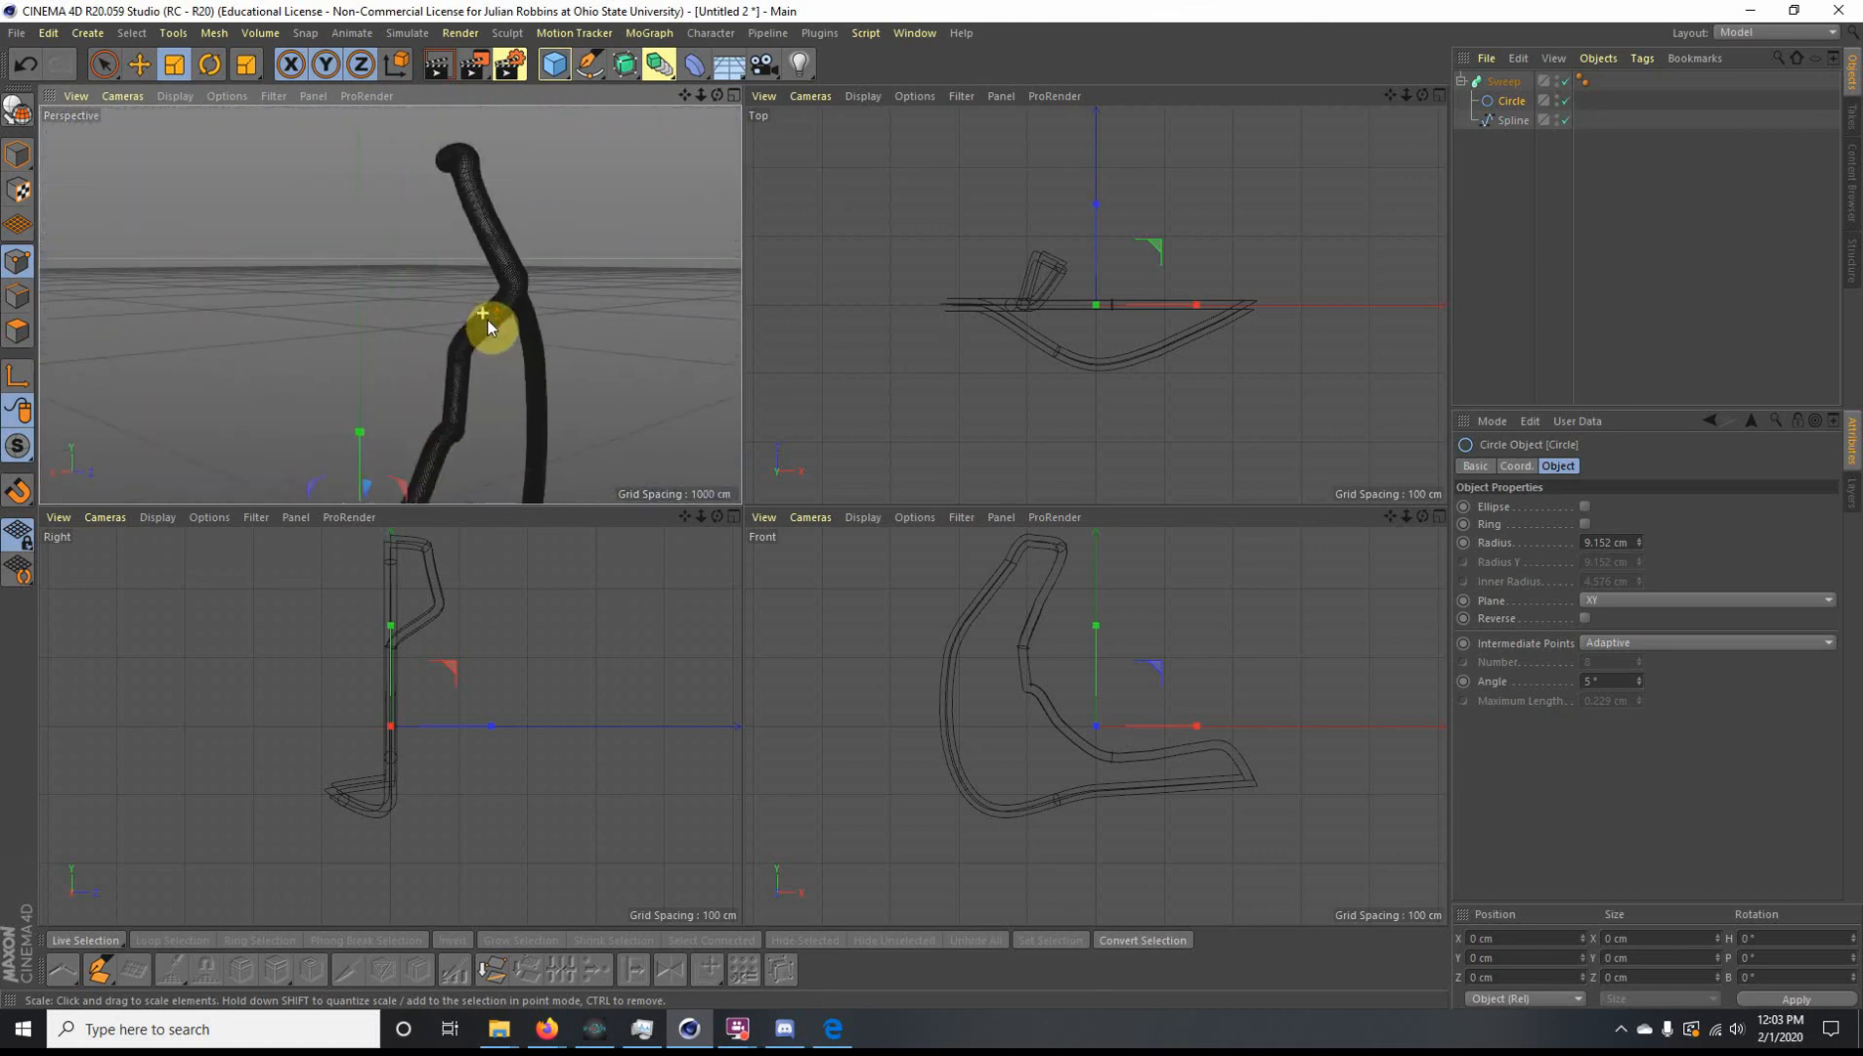
scroll(486, 318, "up", 5)
left_click_drag(513, 234, 556, 383, "alt")
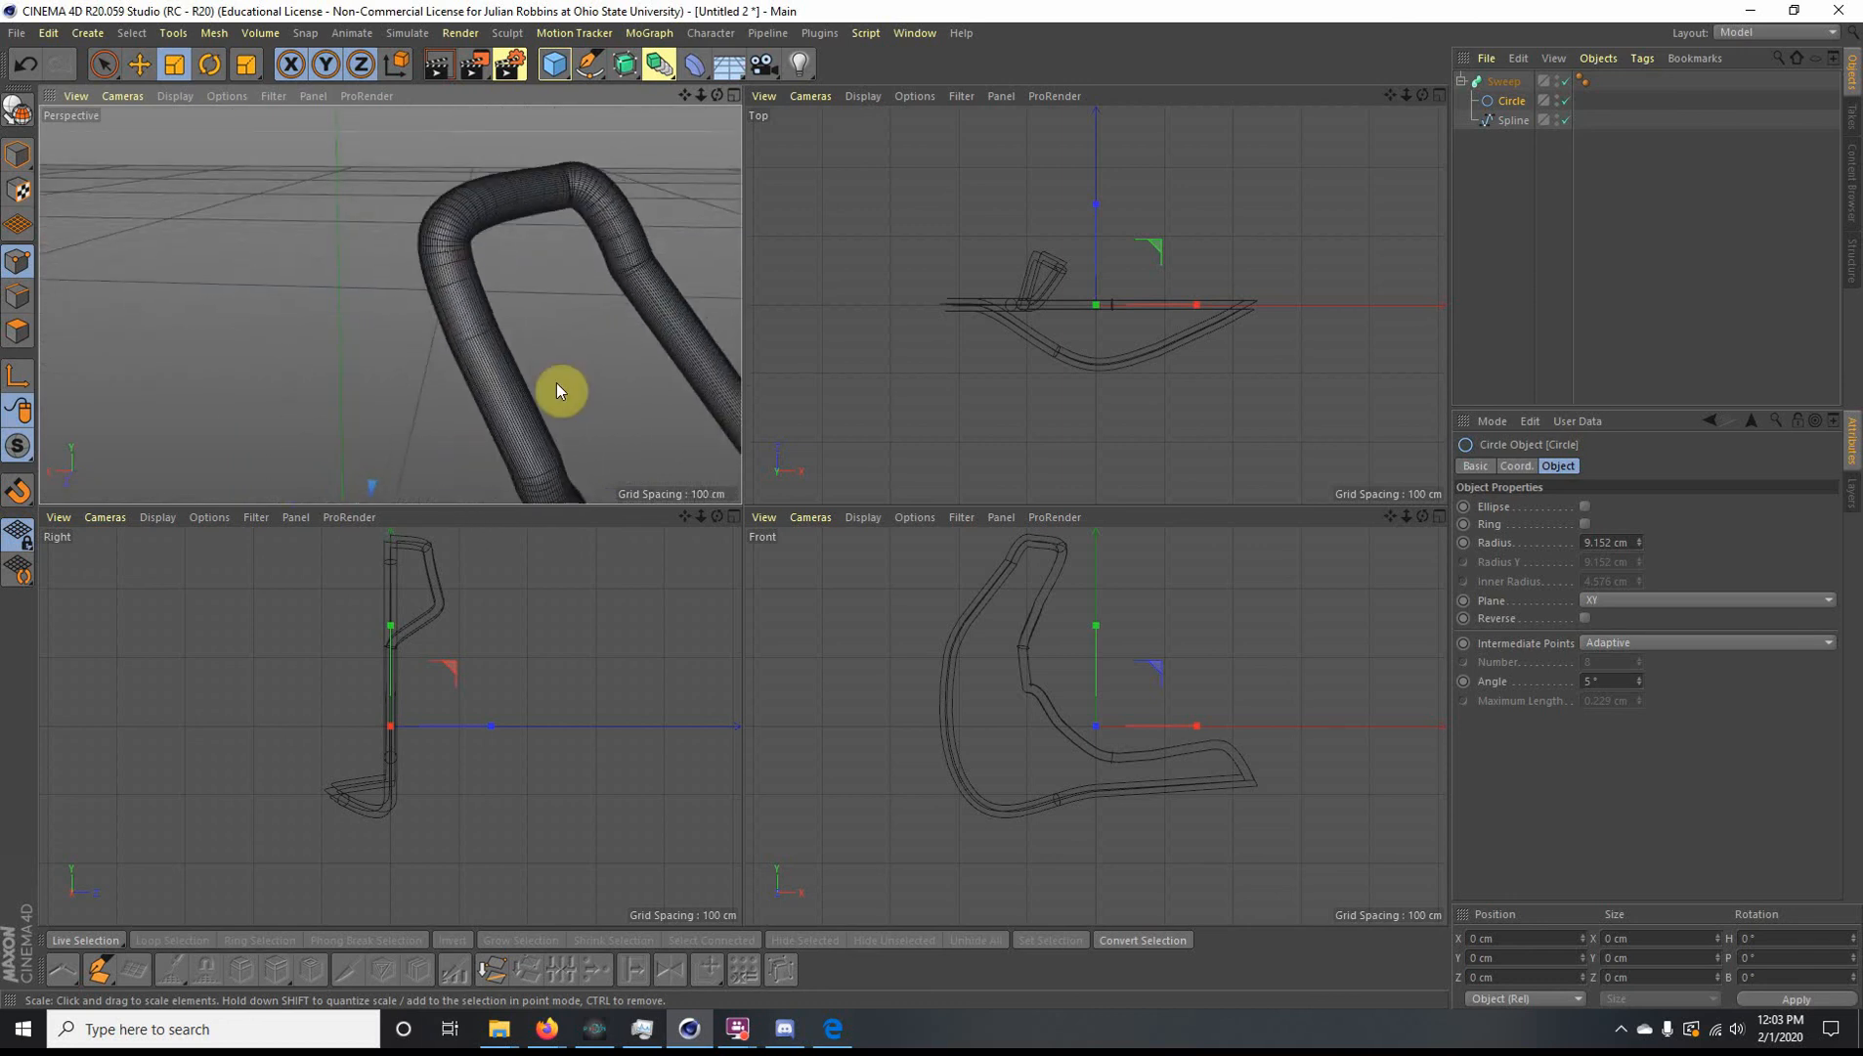
Step: Move the inner-edge point beside the spline's upper tip to about -124 cm in X, 238 cm in Y and 1.5 cm in Z
left_click(1510, 120)
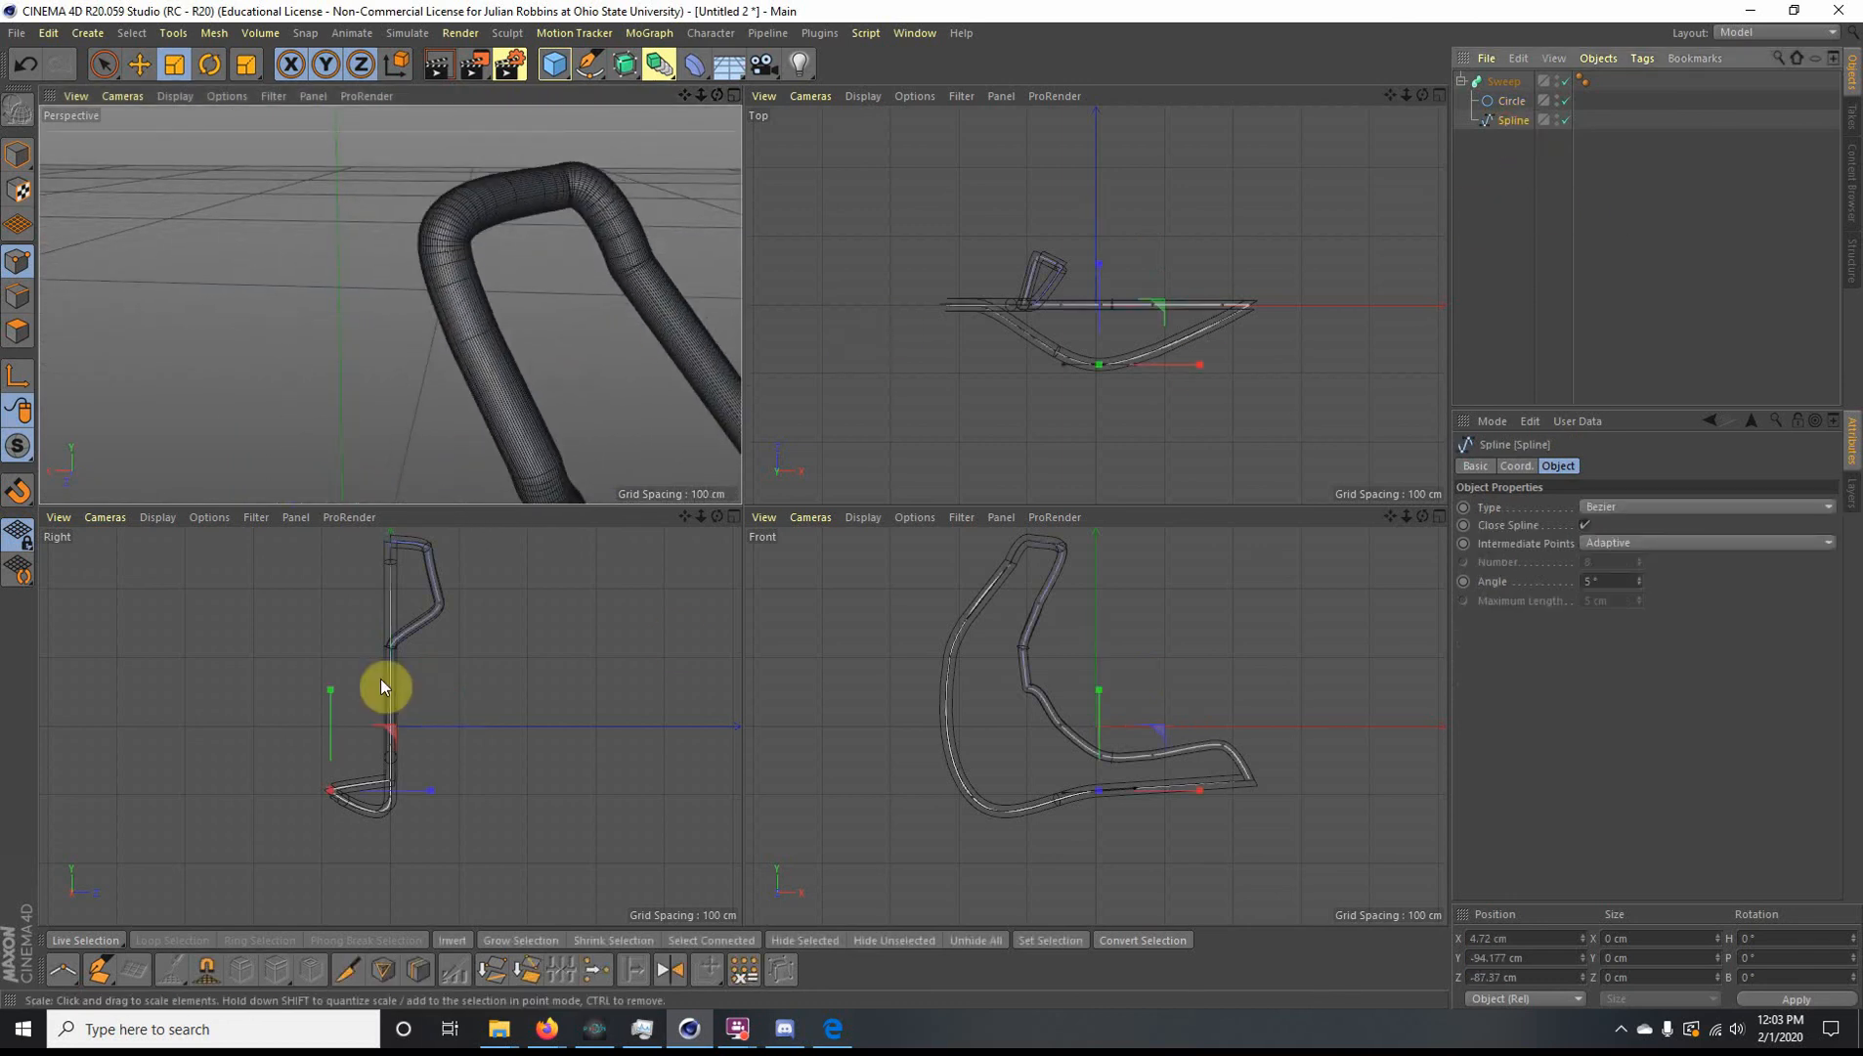
left_click(427, 550)
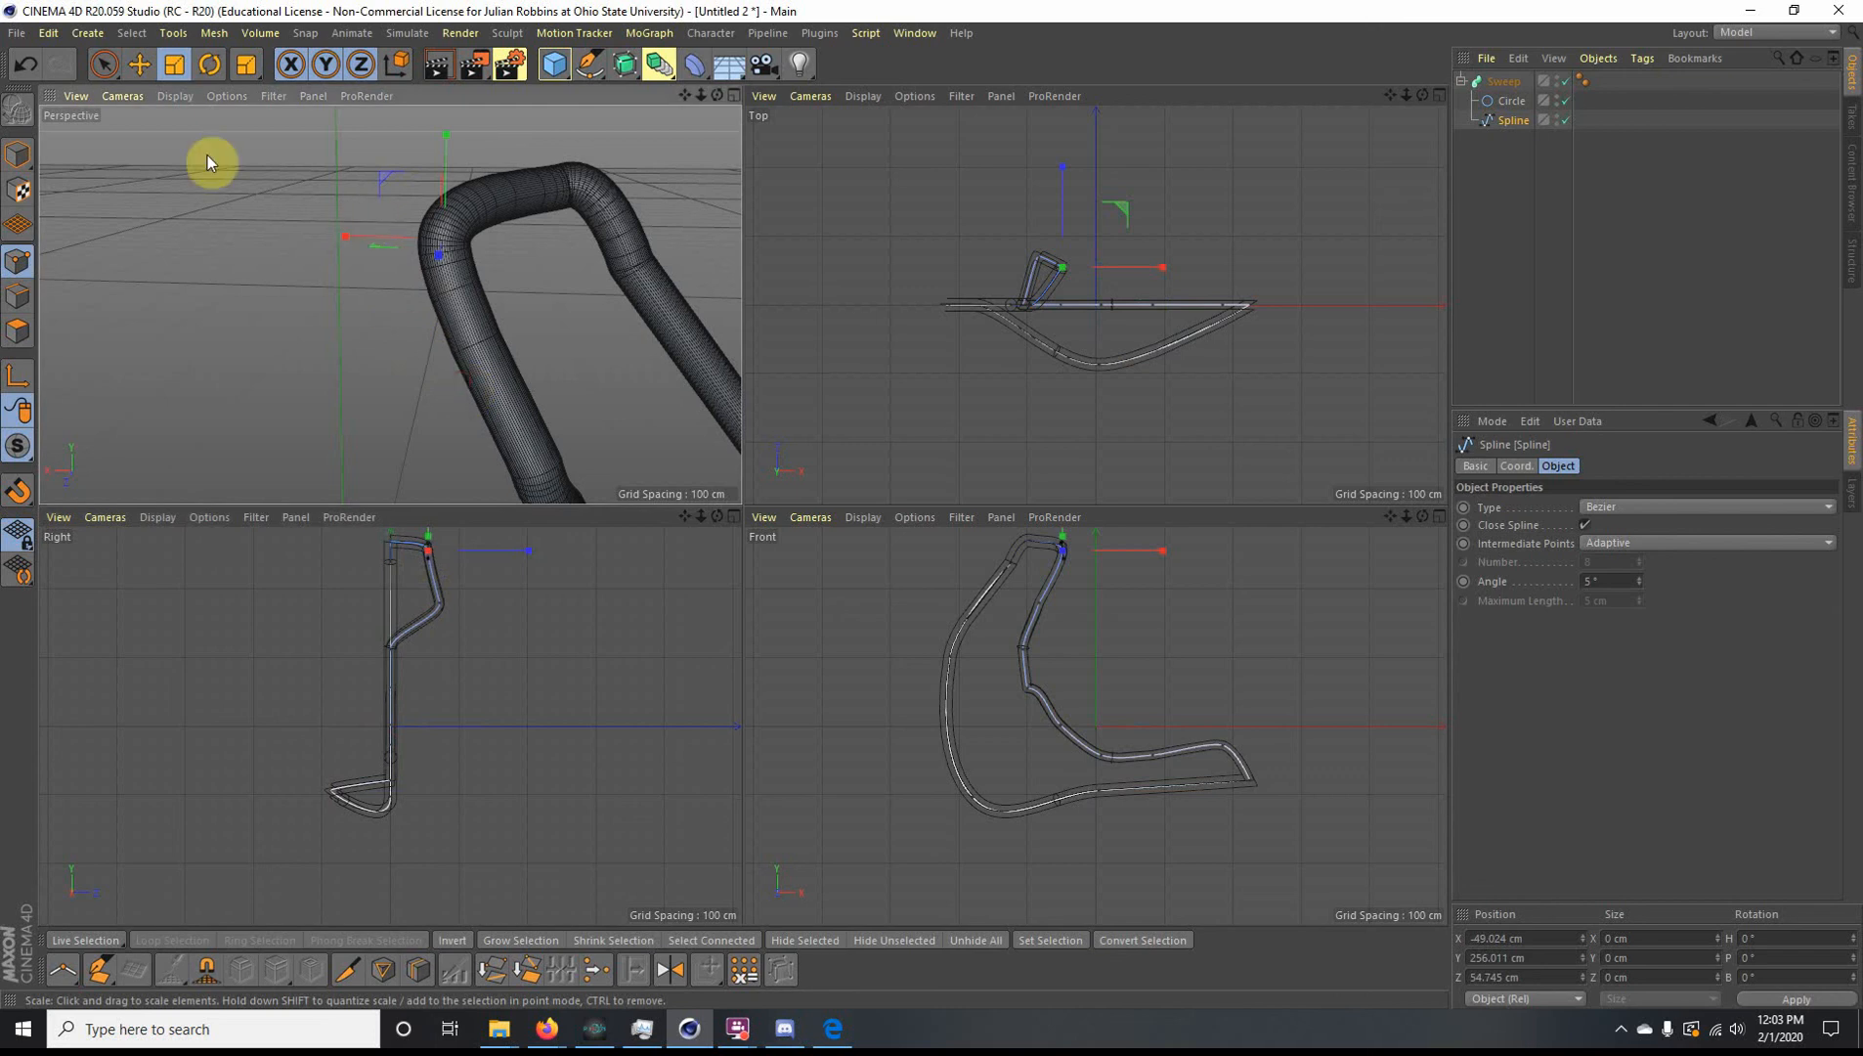
left_click(139, 64)
left_click_drag(261, 314, 396, 293)
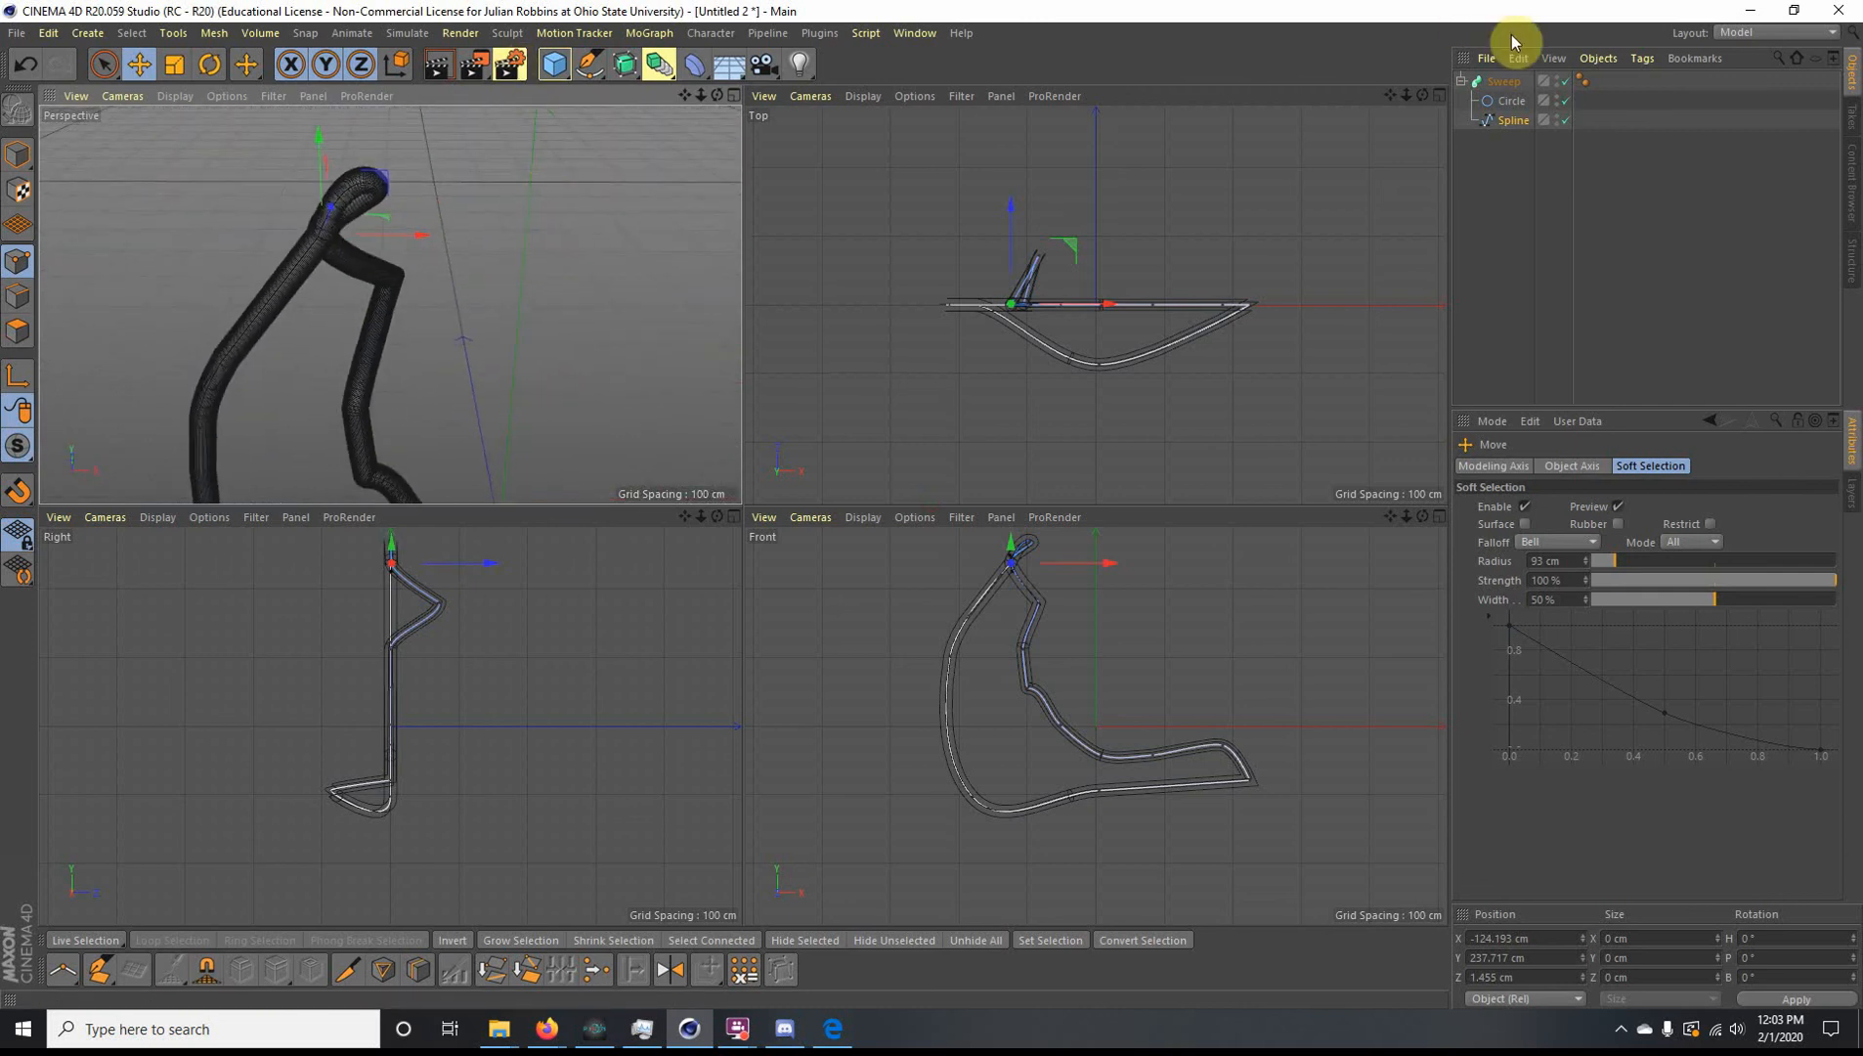
Step: Bake the Sweep with its circle and spline into a polygon object using Current State to Object, and delete the originals
left_click(1507, 82)
left_click(1511, 103)
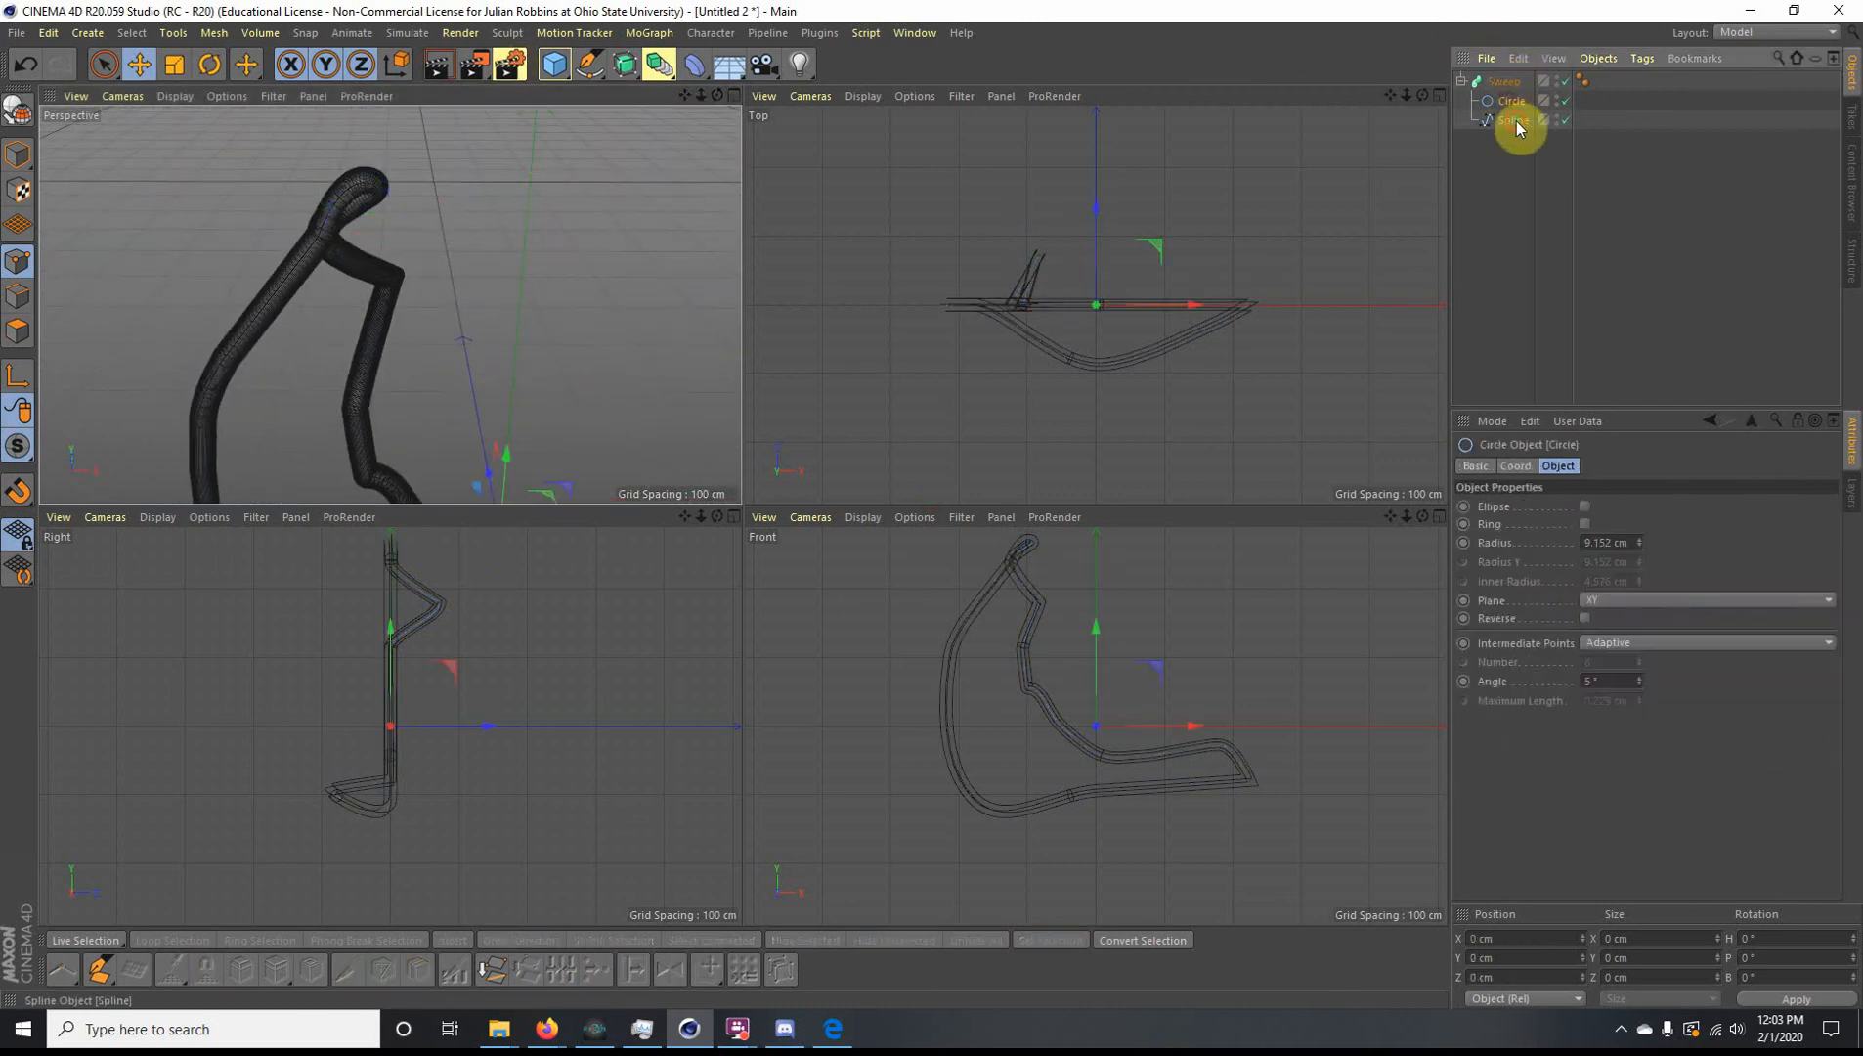
left_click(1517, 121)
left_click(1508, 85)
left_click(1512, 102, "shift")
left_click(1517, 121, "shift")
right_click(1516, 121)
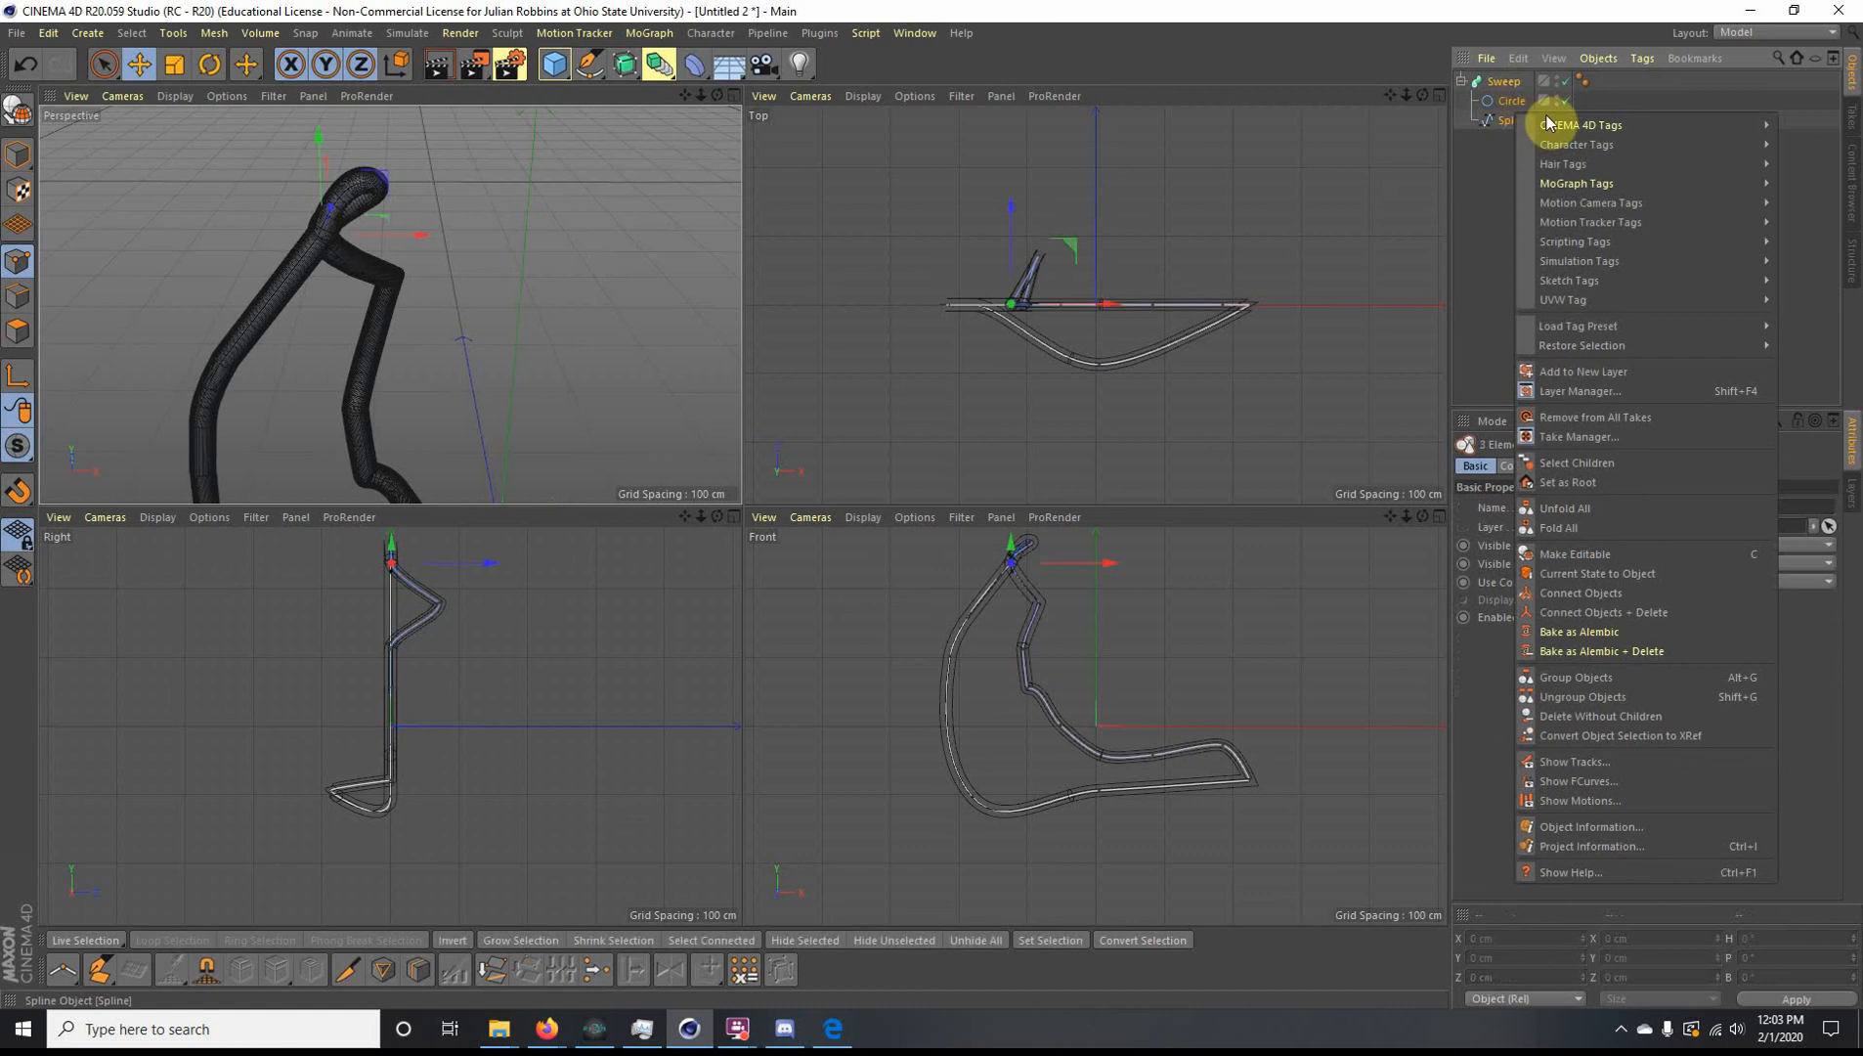
left_click(1622, 574)
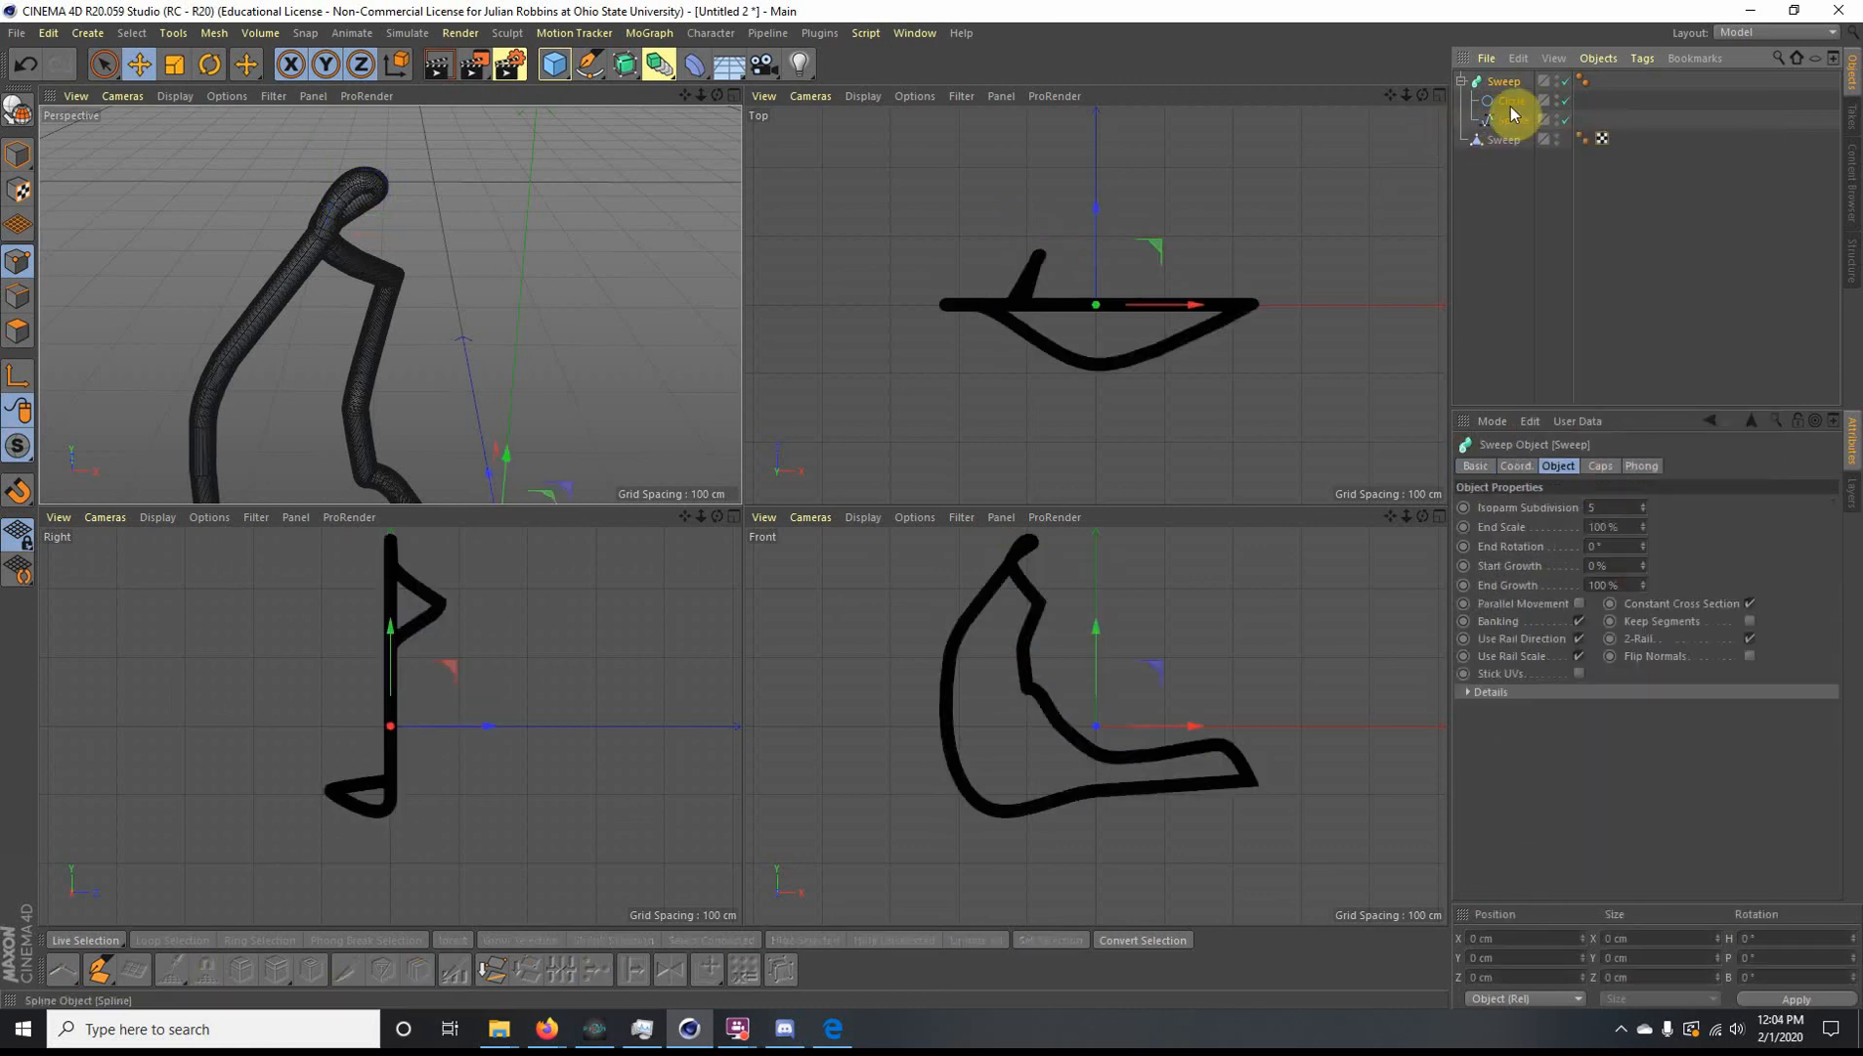
key("Delete")
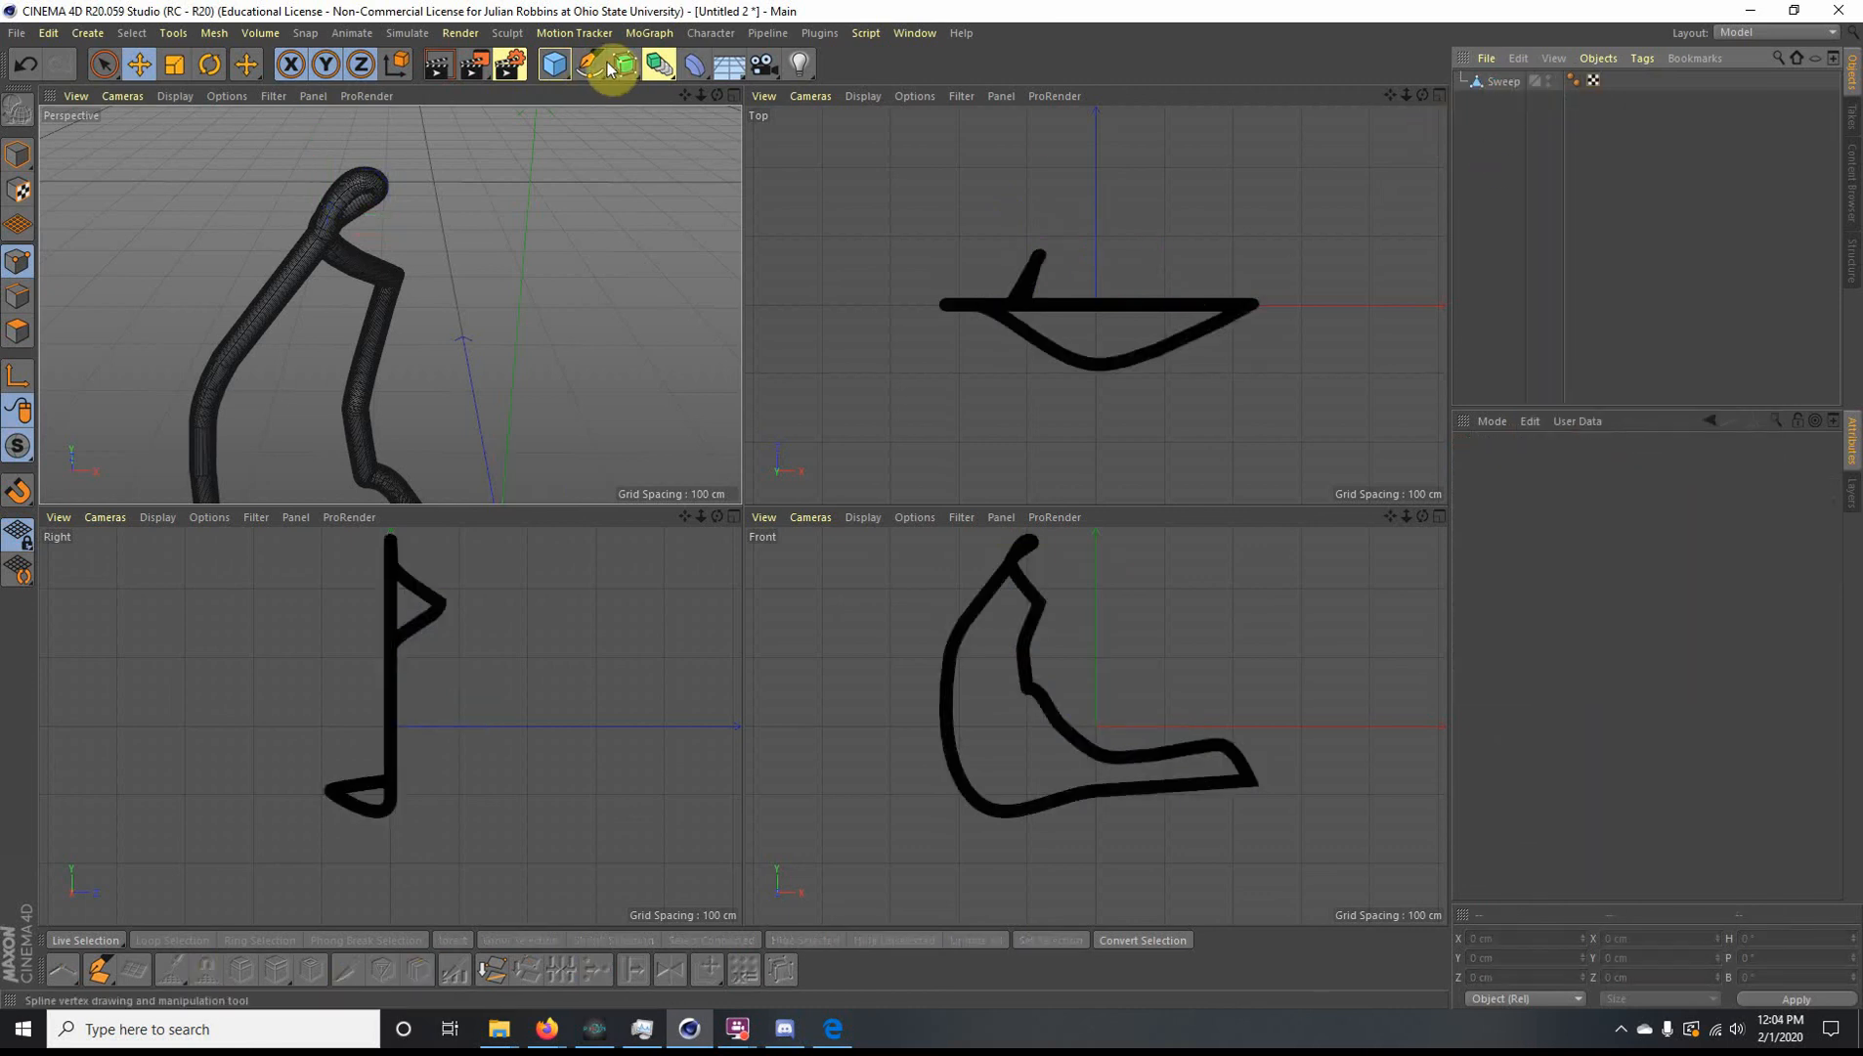
Step: Put the baked sweep mesh into a new Volume Builder and set its voxel size to 1 cm
left_click(661, 65)
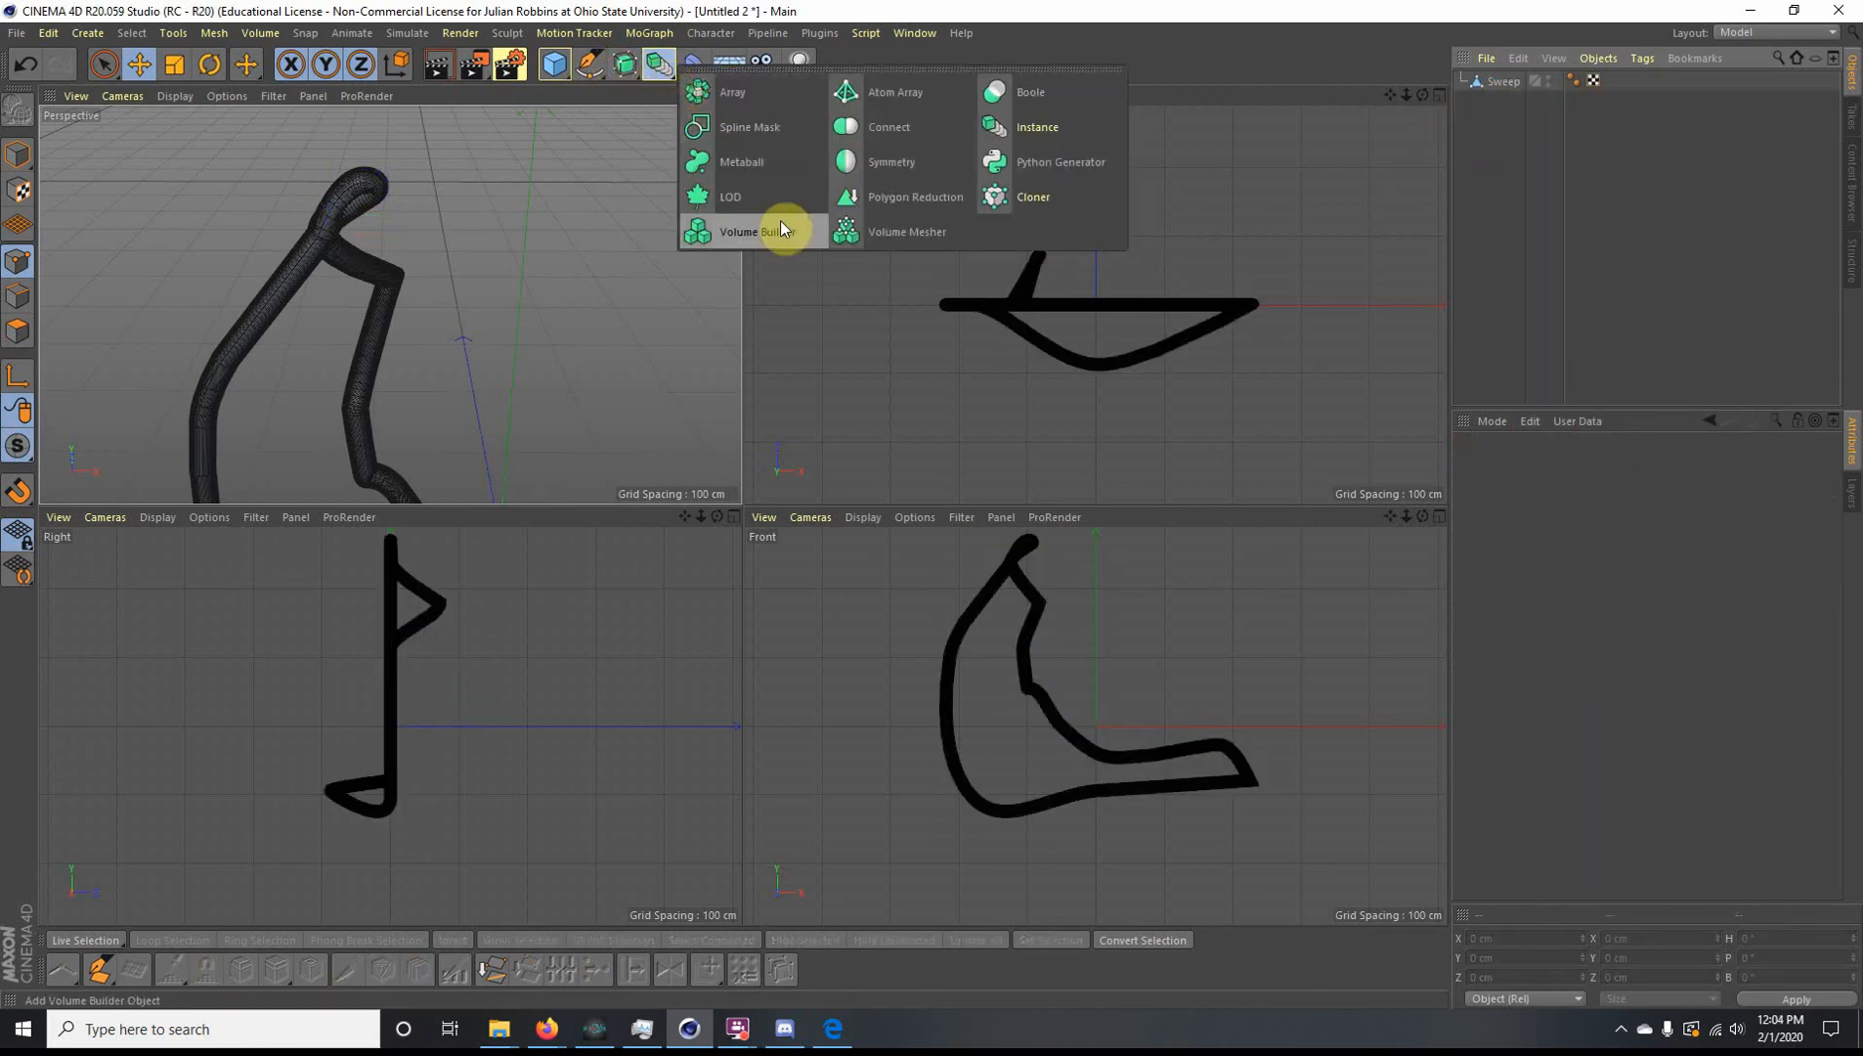
left_click(817, 224)
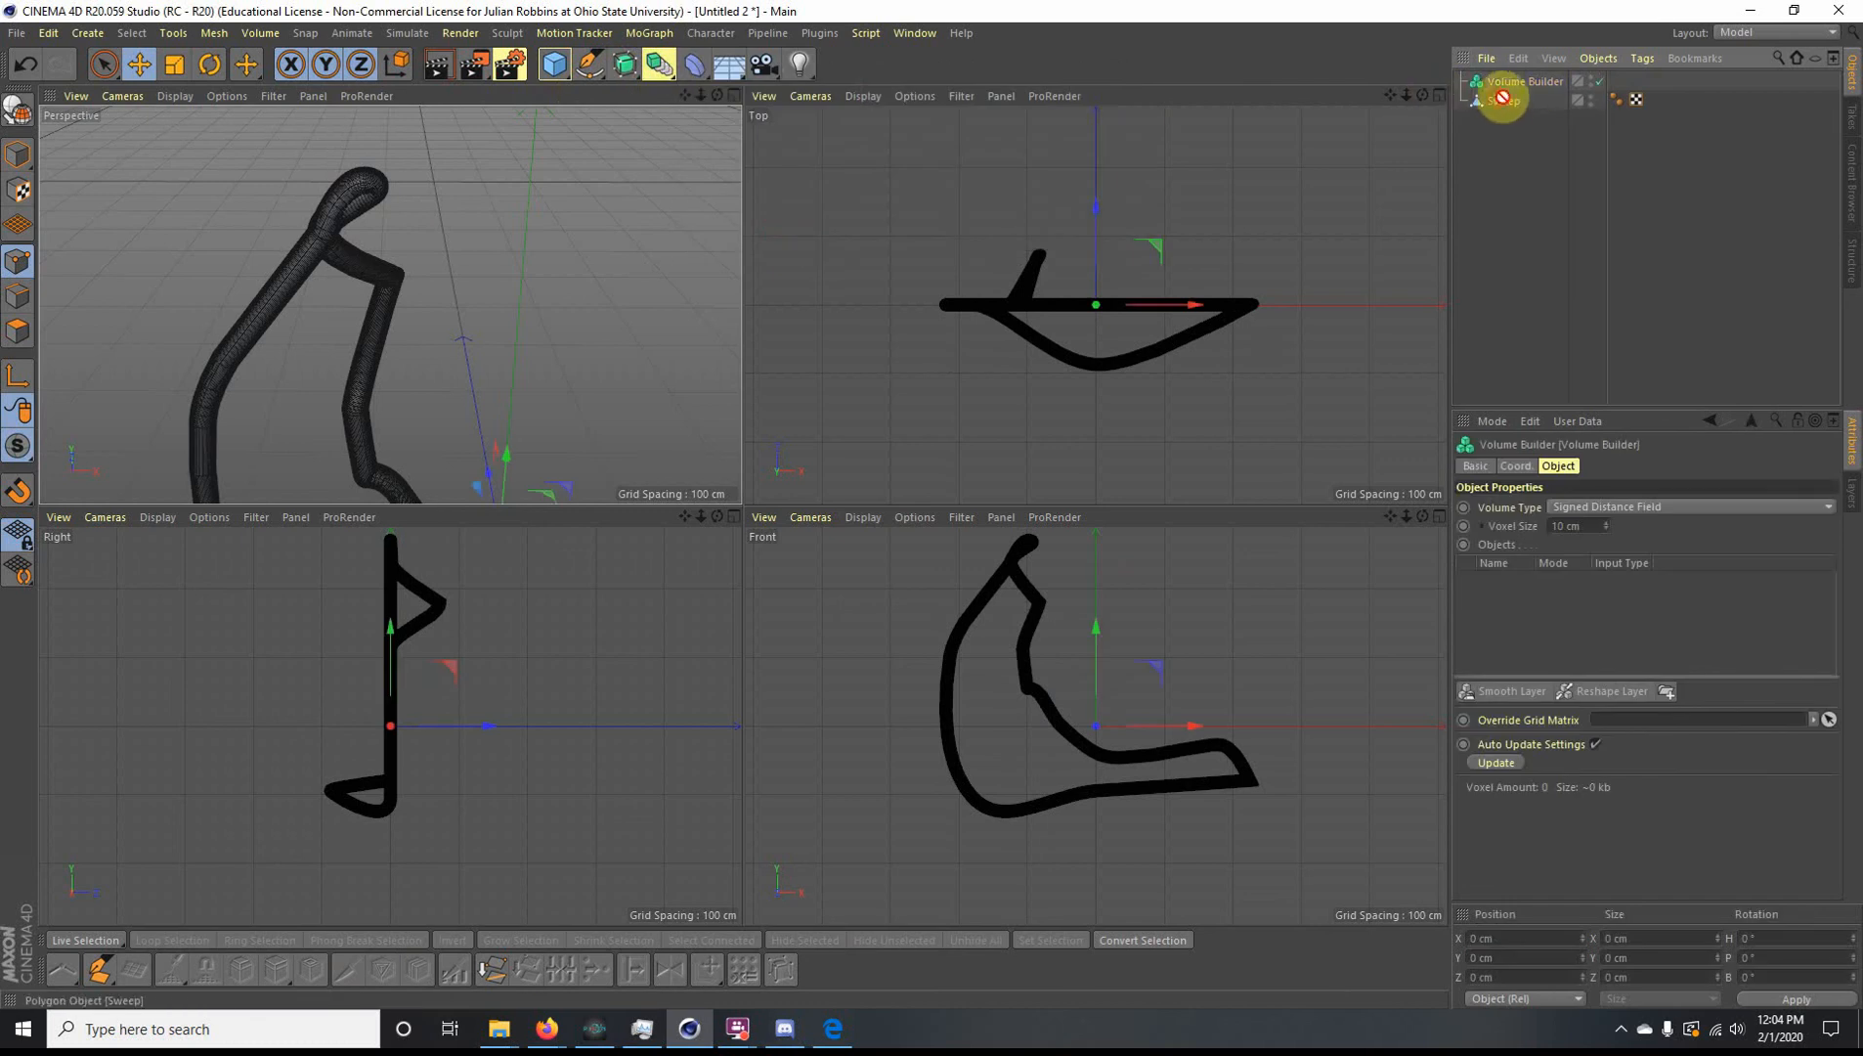
left_click_drag(1502, 98, 1518, 83)
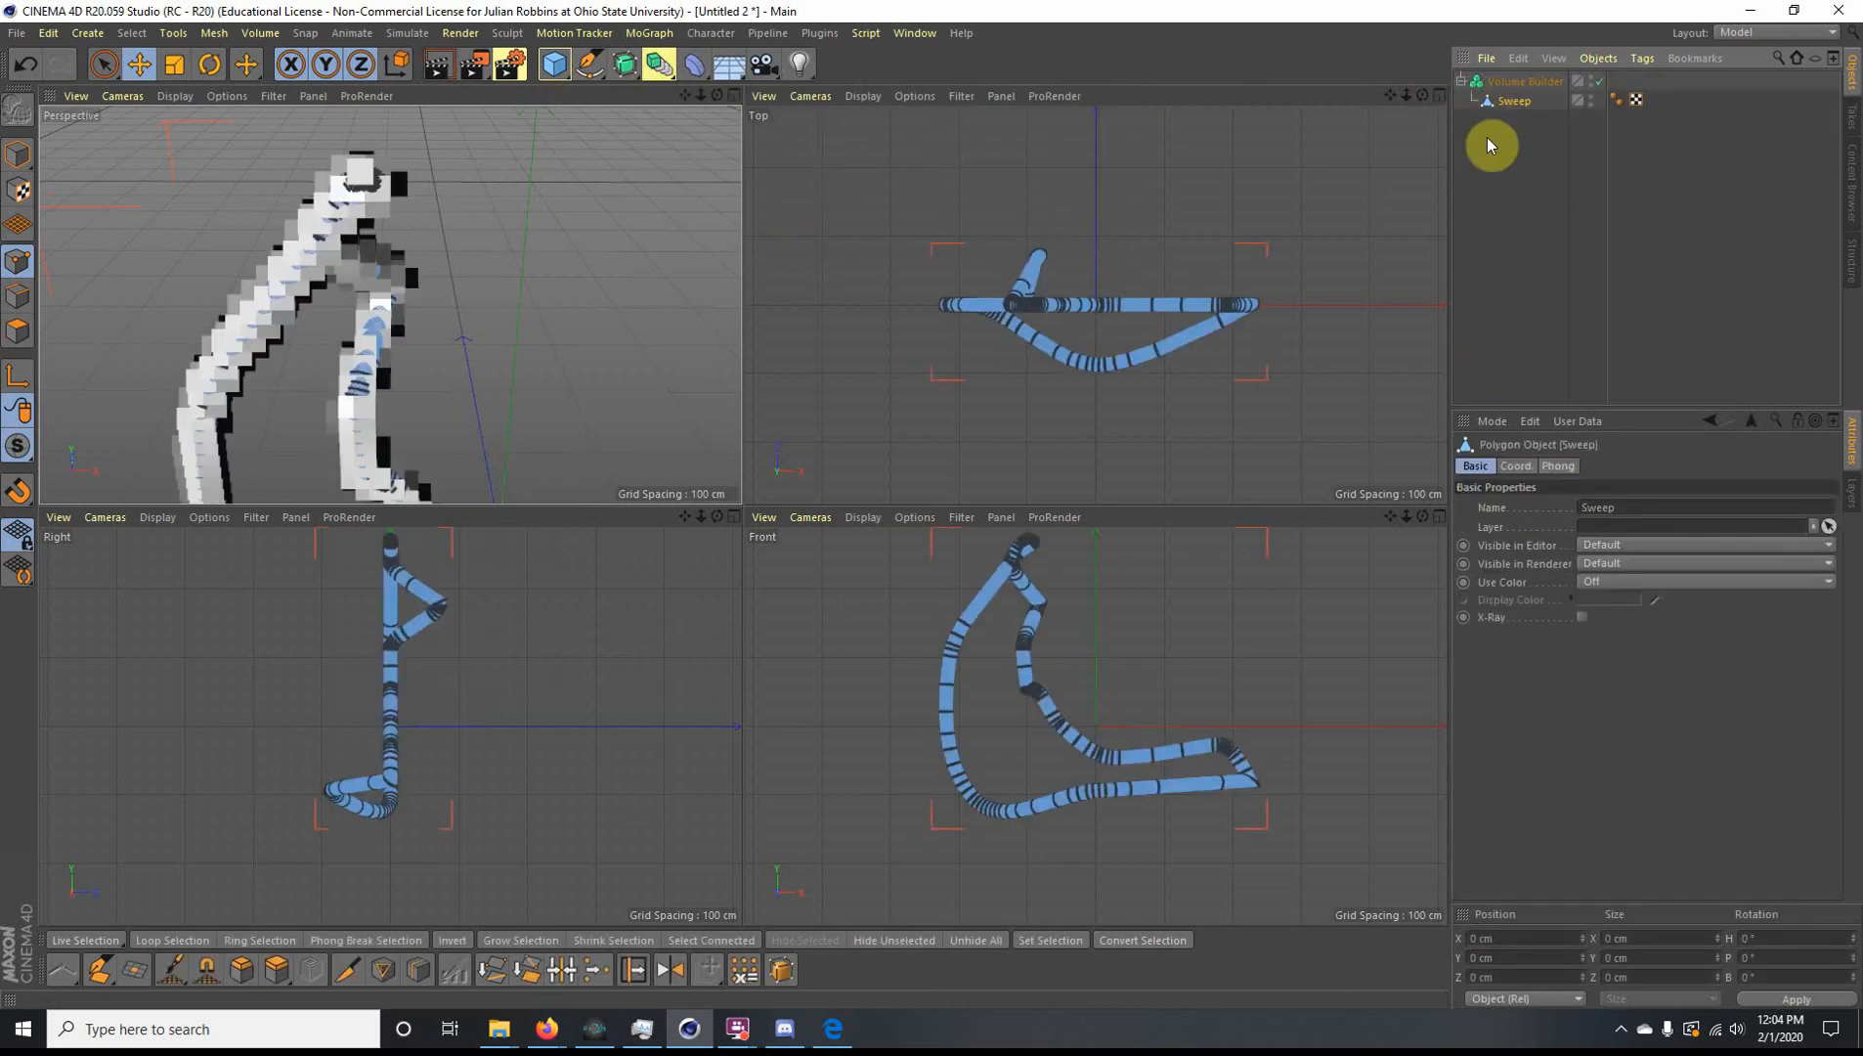
left_click(1510, 84)
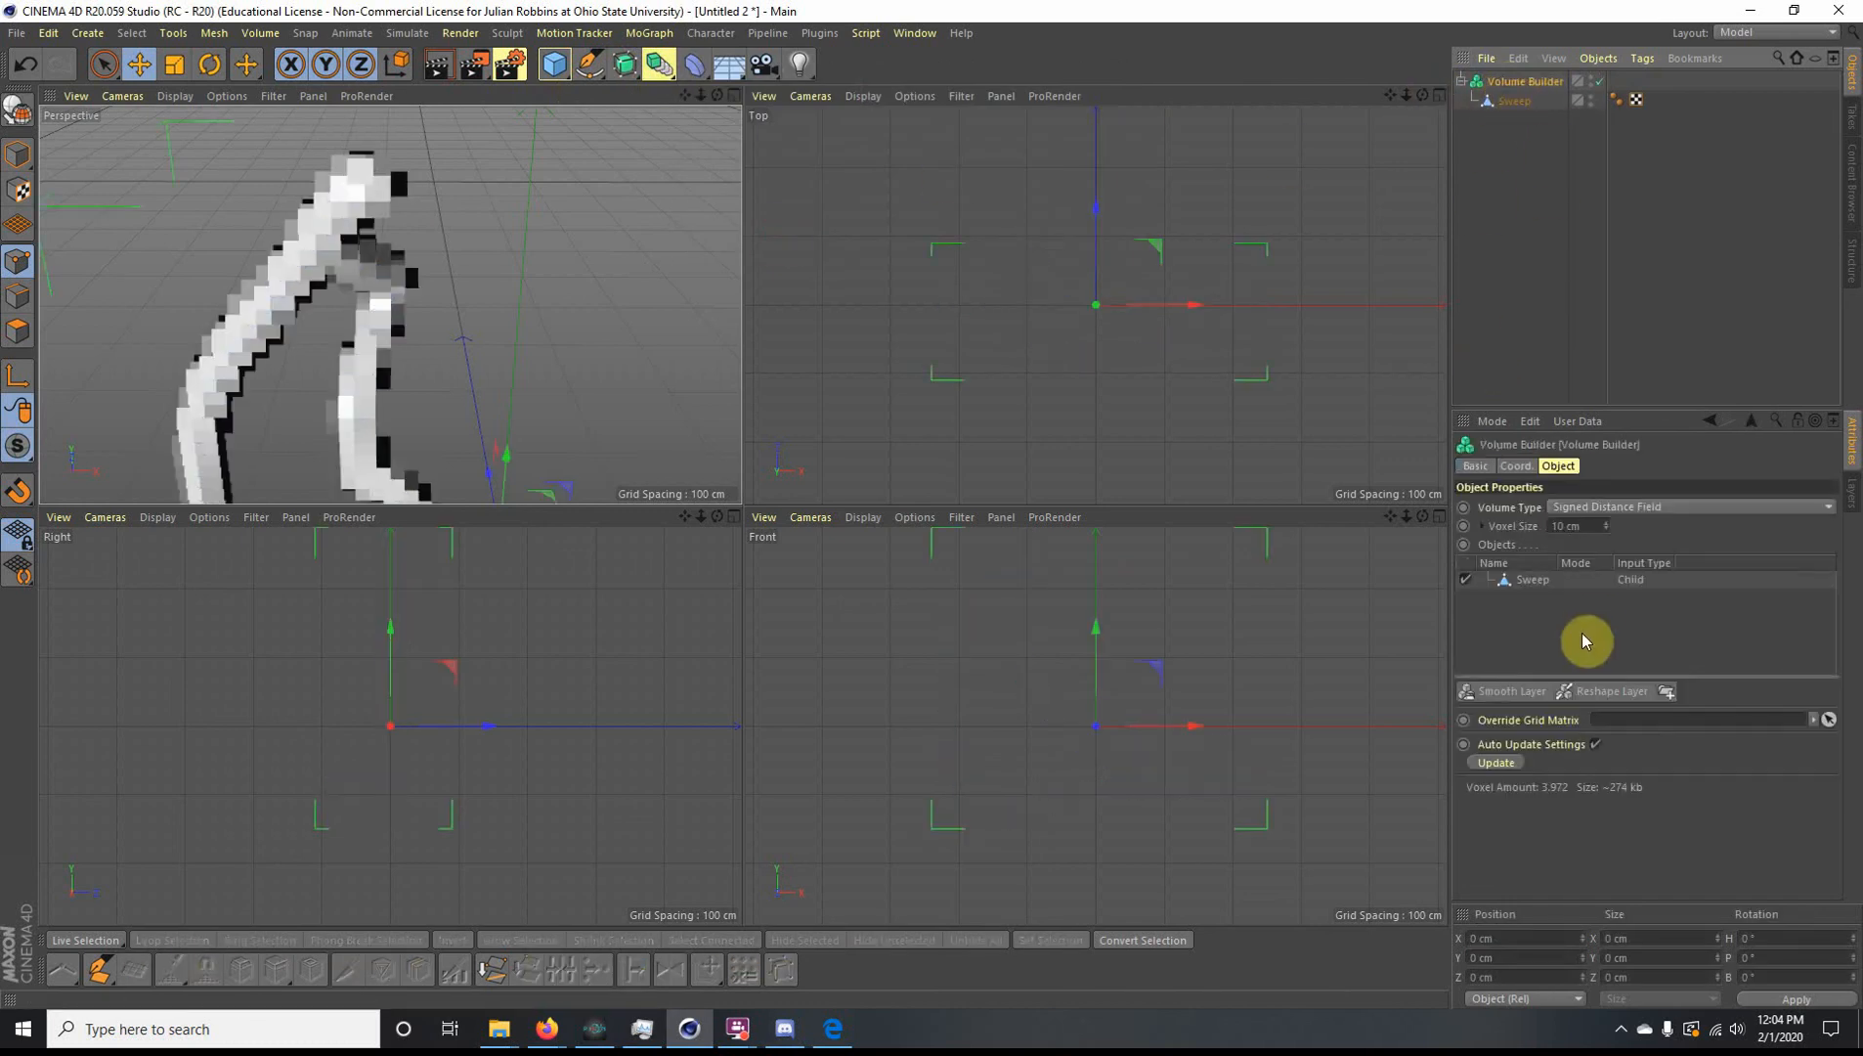
left_click(1563, 526)
key("Return")
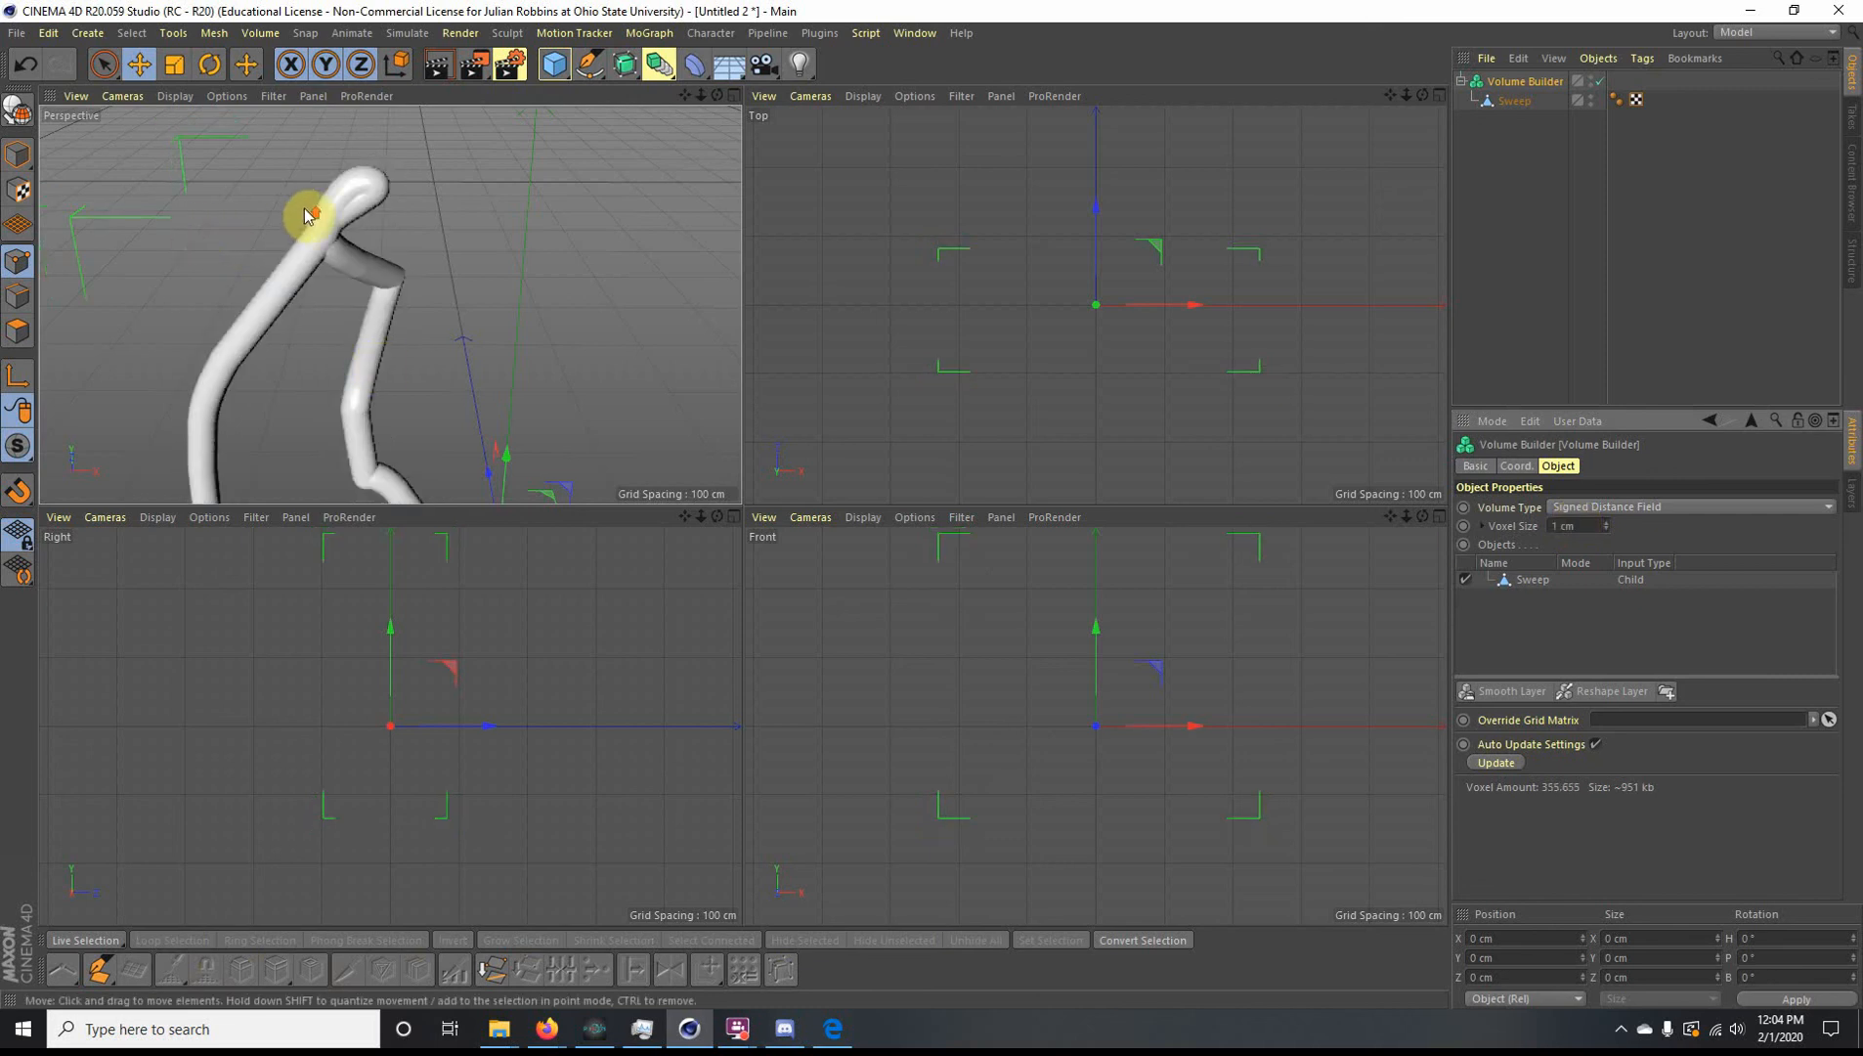
scroll(328, 243, "up", 5)
left_click_drag(370, 281, 419, 311, "alt")
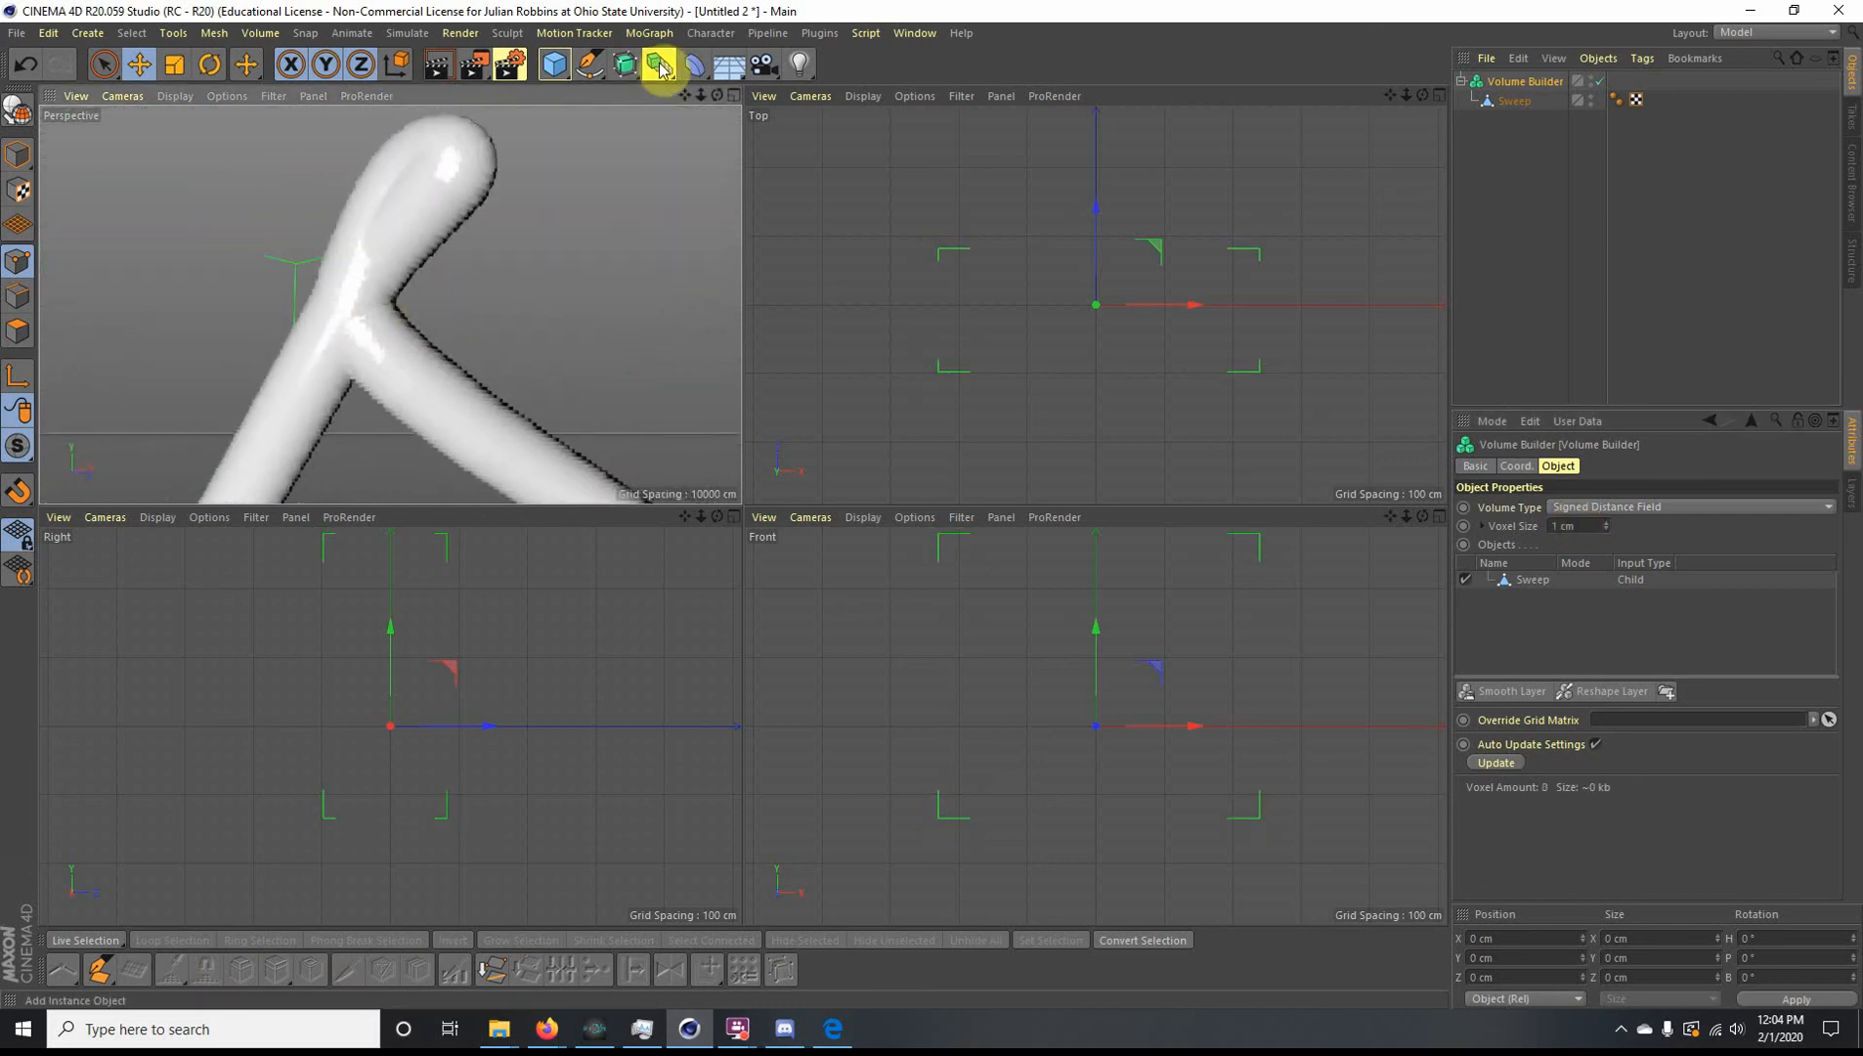
Step: Nest the Volume Builder in a new Volume Mesher and show the perspective view as wireframe lines
left_click(647, 68)
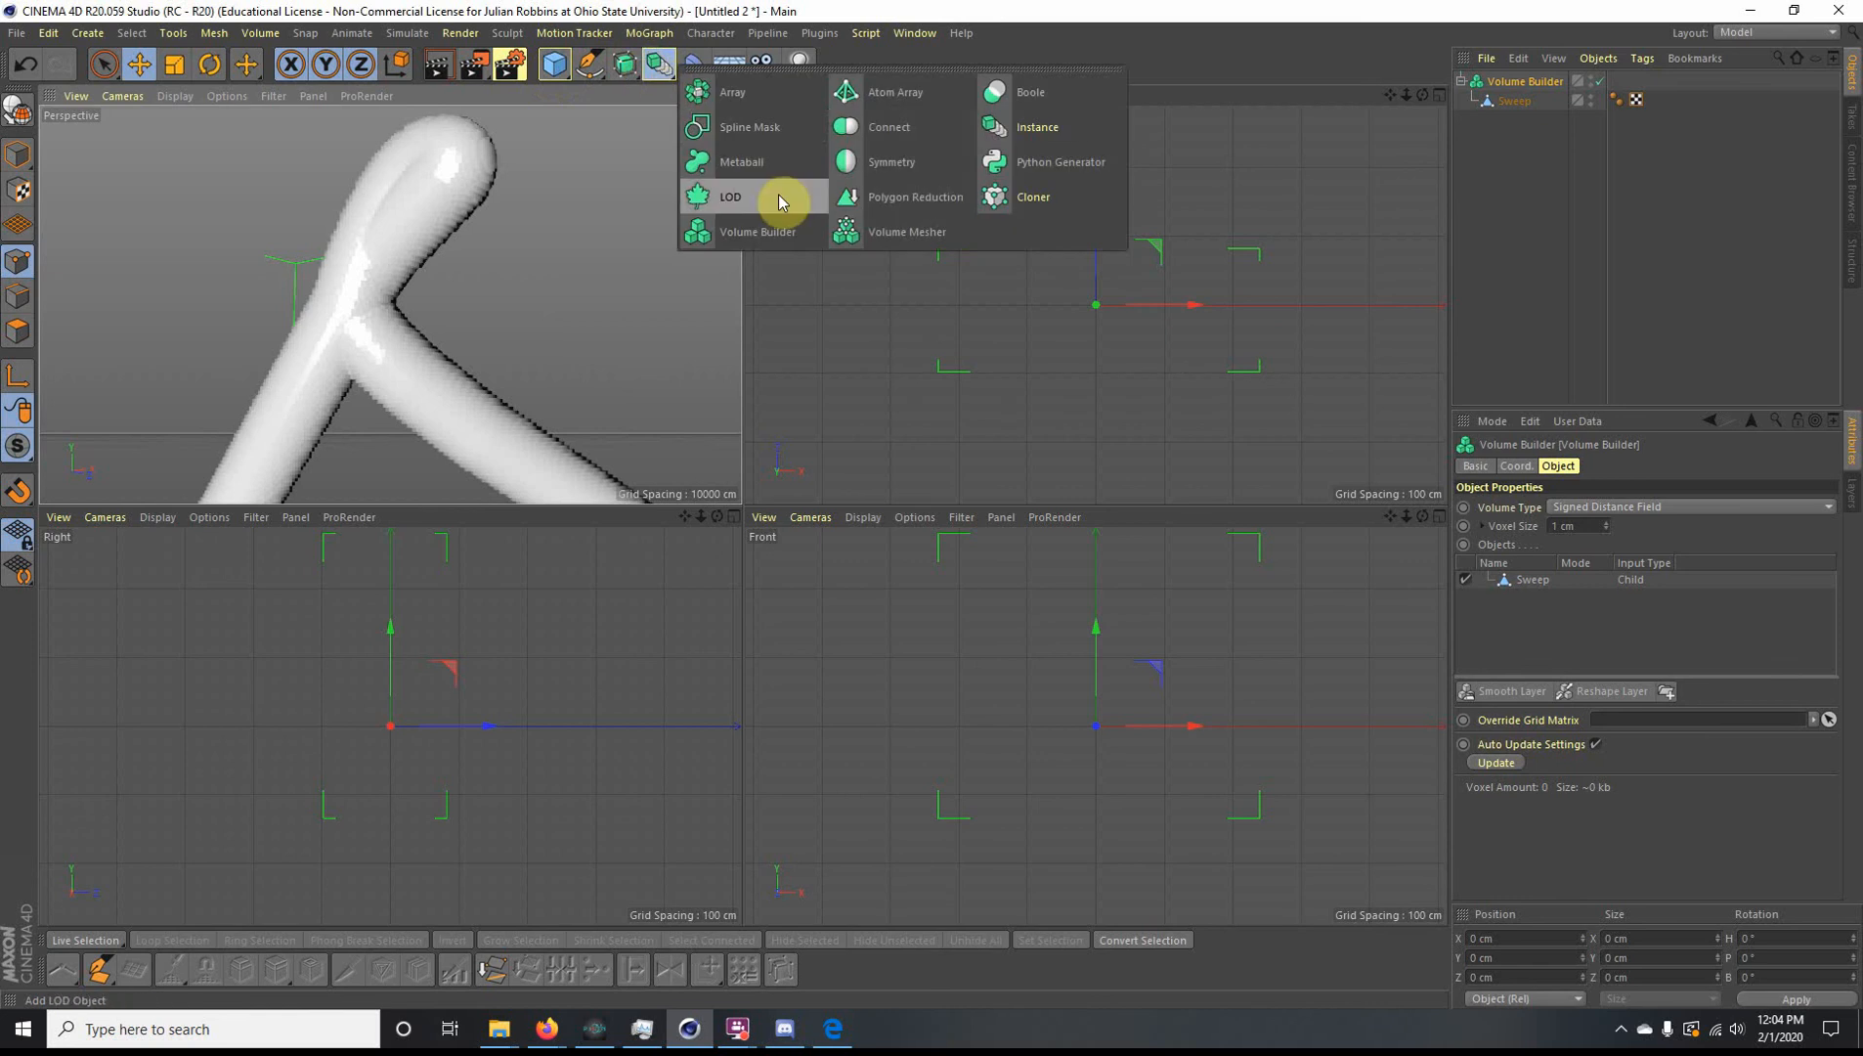
left_click(907, 232)
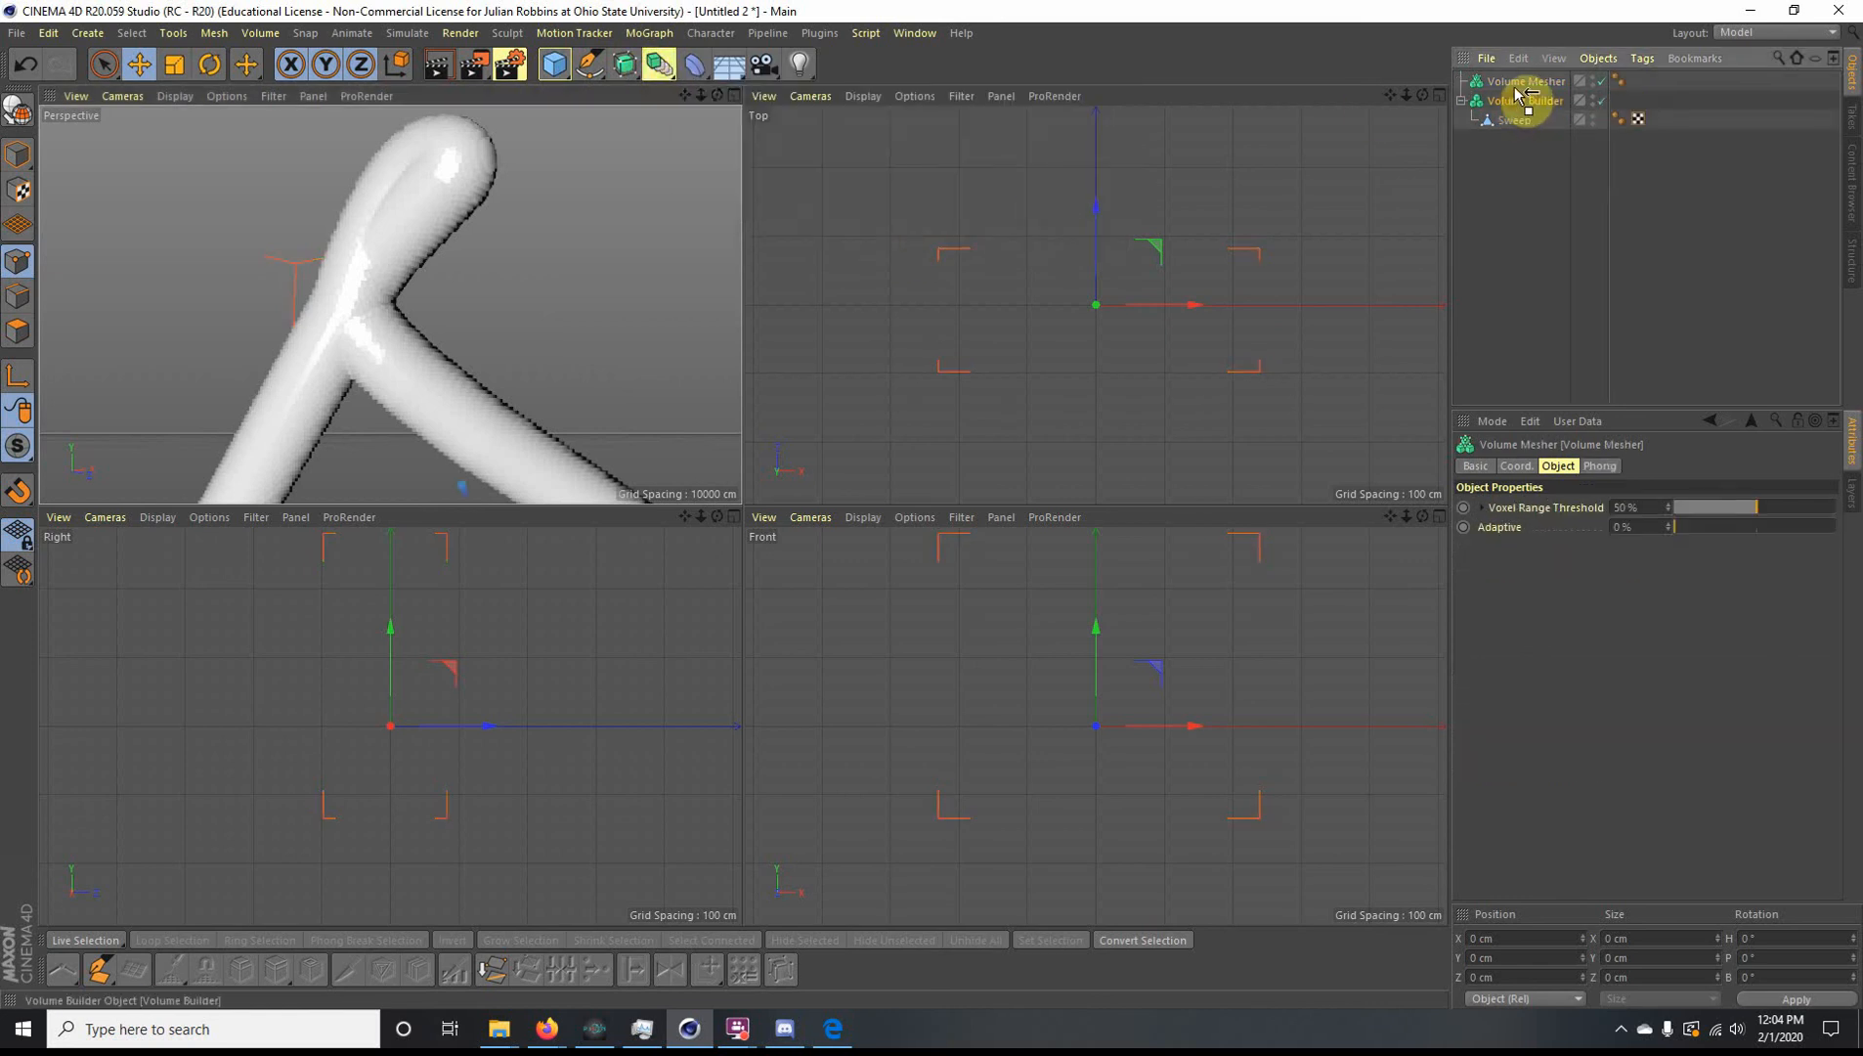
left_click_drag(1525, 101, 1520, 83)
left_click_drag(352, 210, 488, 323, "alt")
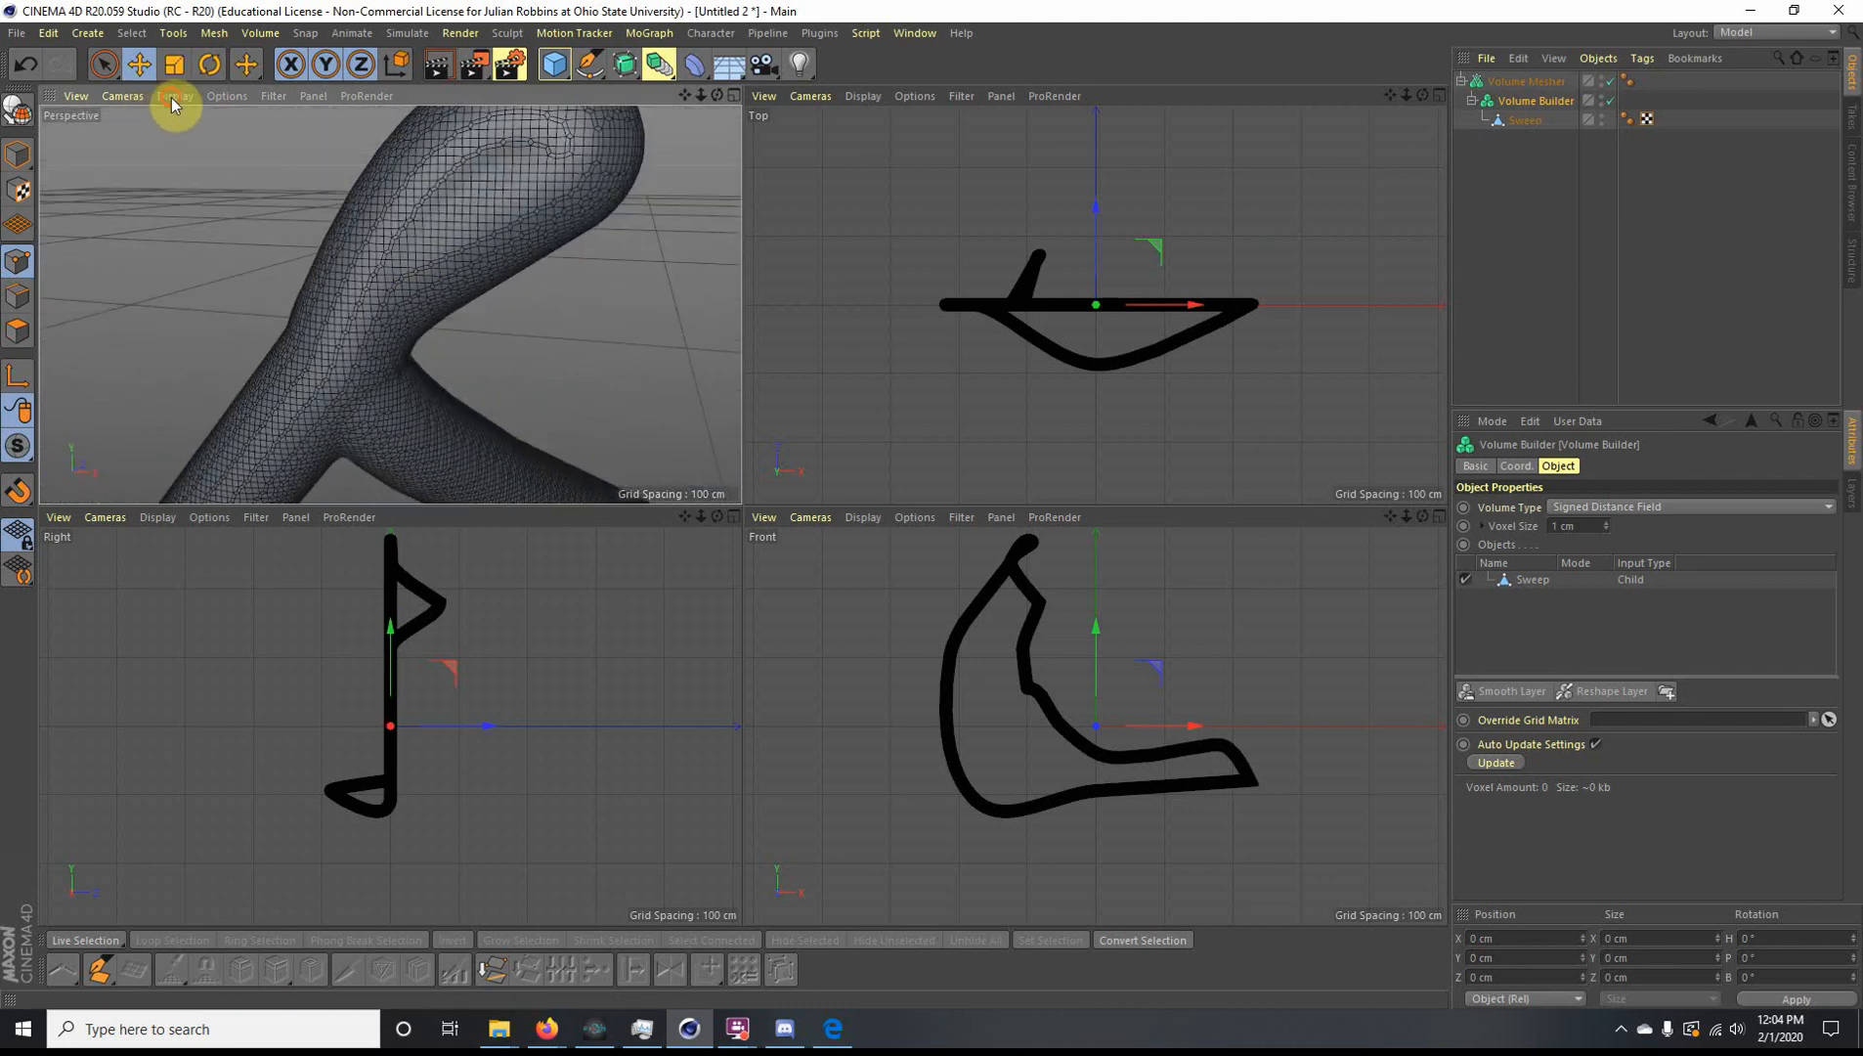
left_click(175, 95)
left_click(199, 260)
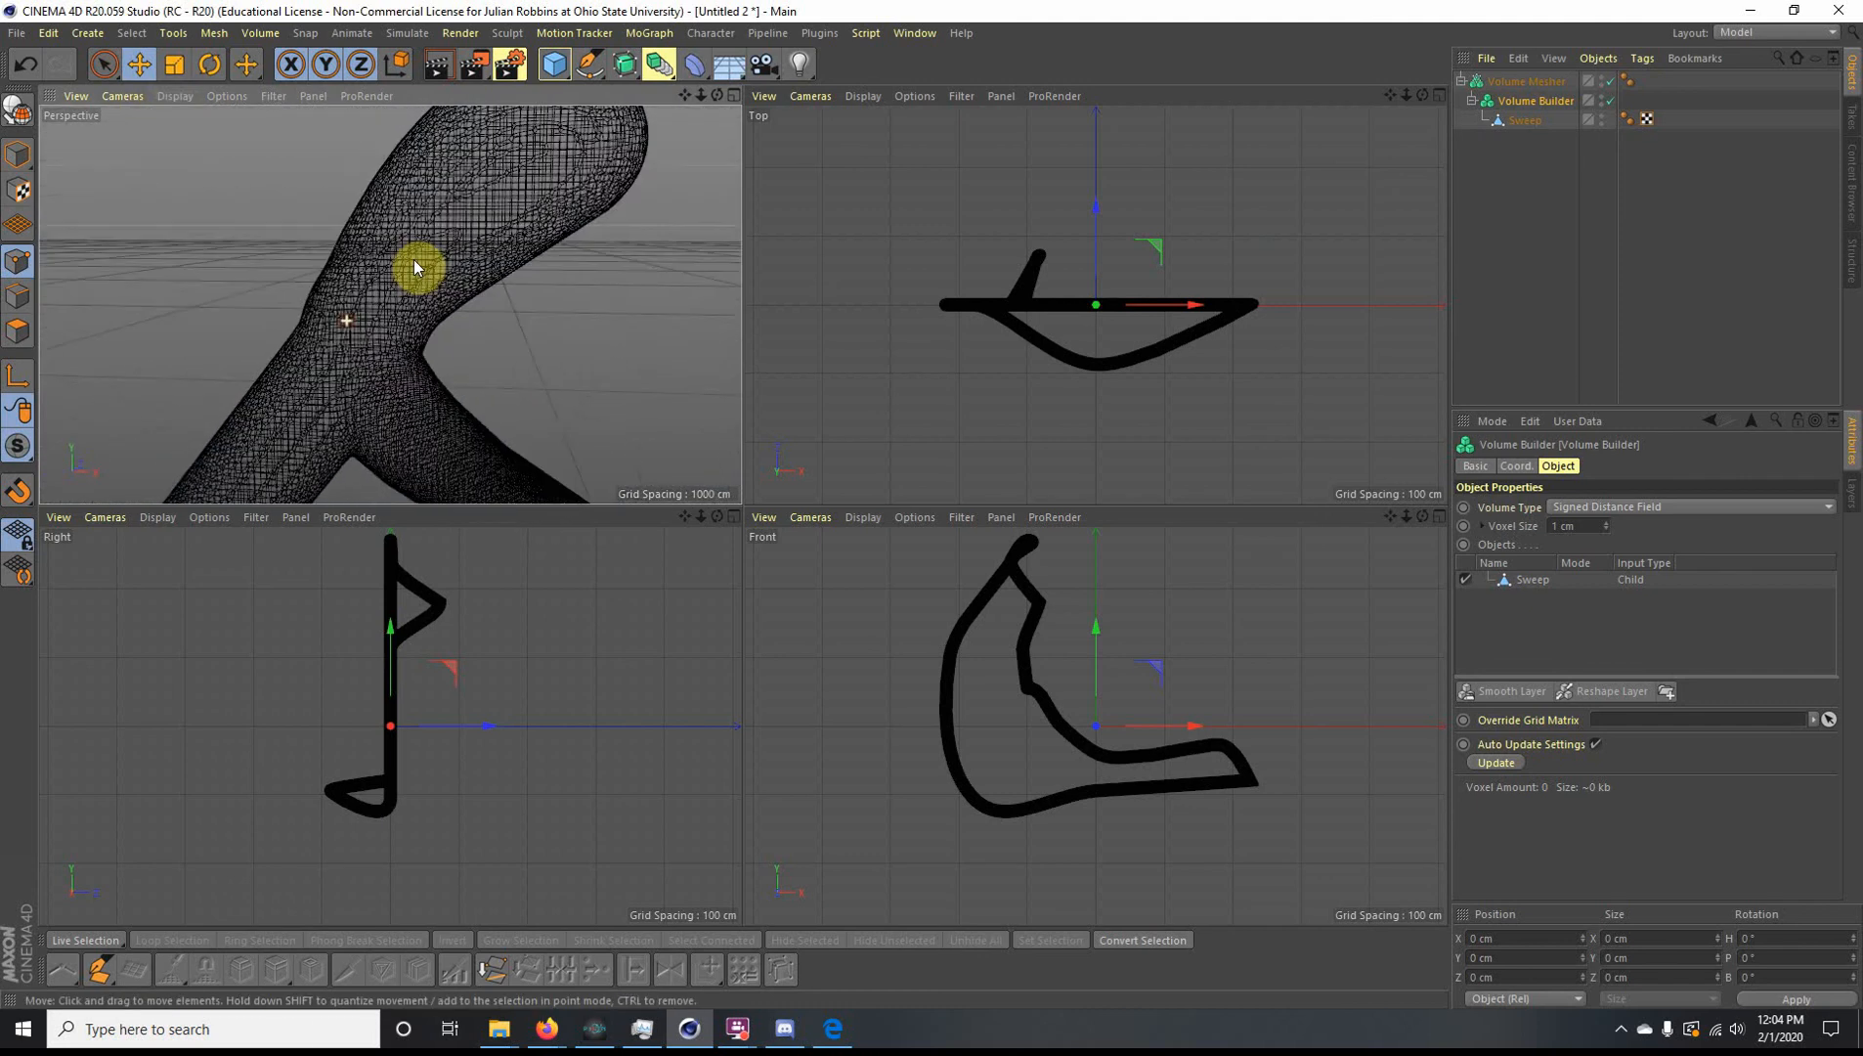